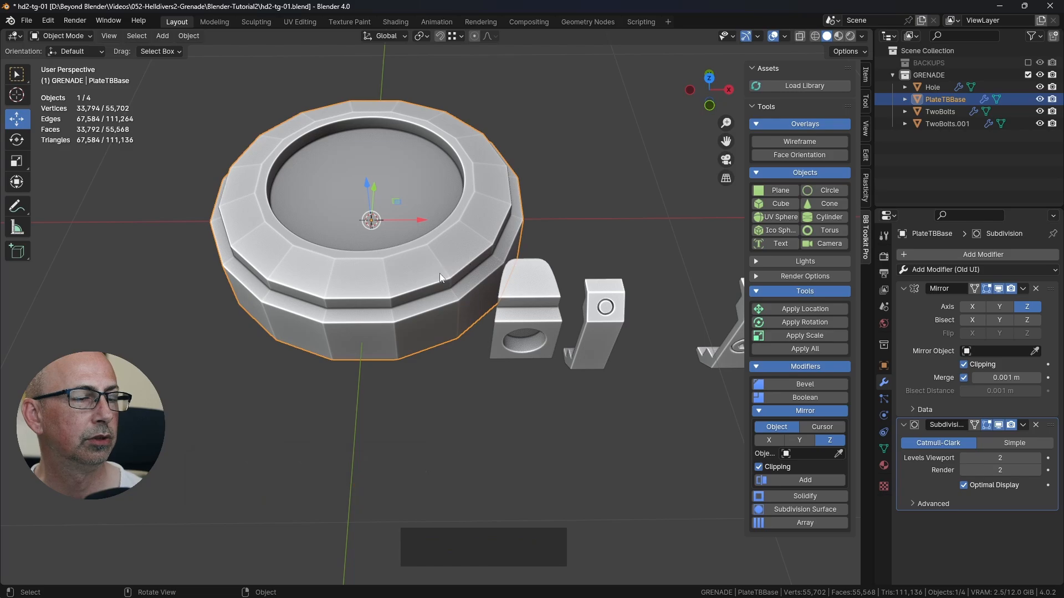
Step: Open the round base plate PlateTBBase for mesh editing and switch to face selection
click(529, 290)
key(Tab)
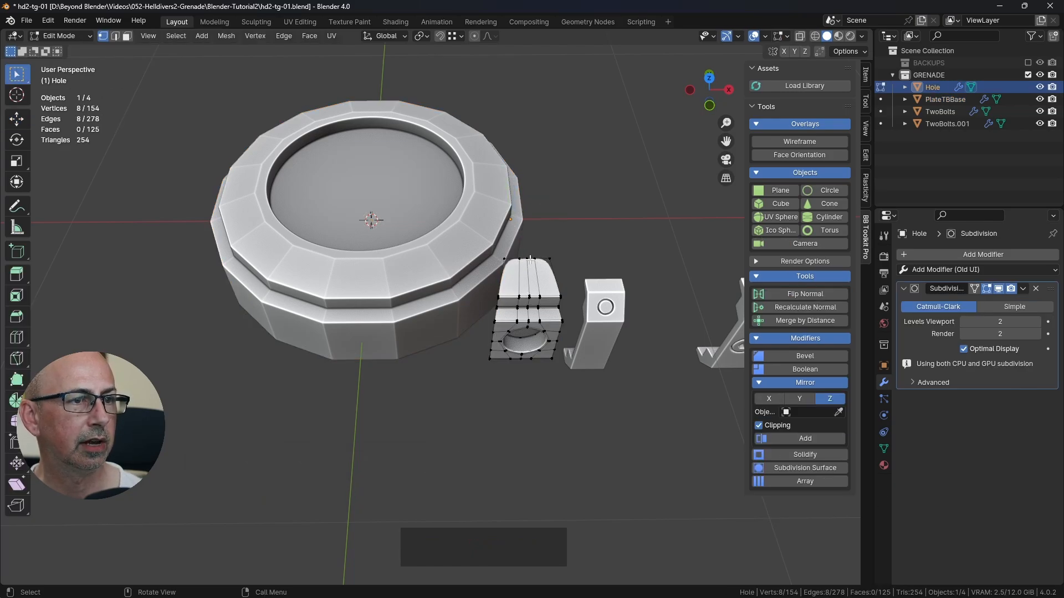
key(Tab)
click(362, 271)
key(Tab)
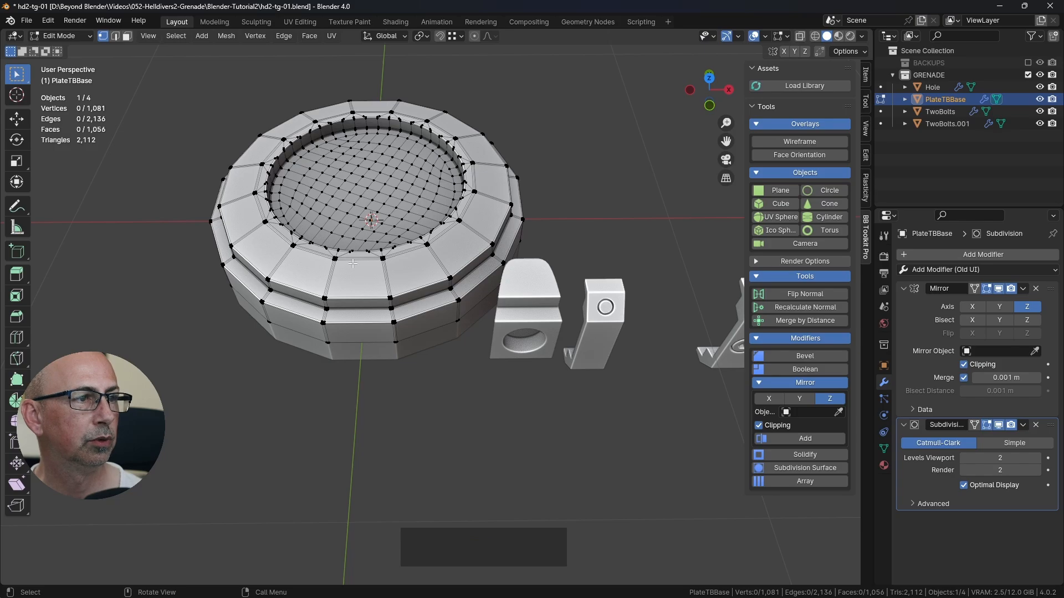
scroll(339, 259, up, 1)
scroll(337, 259, up, 1)
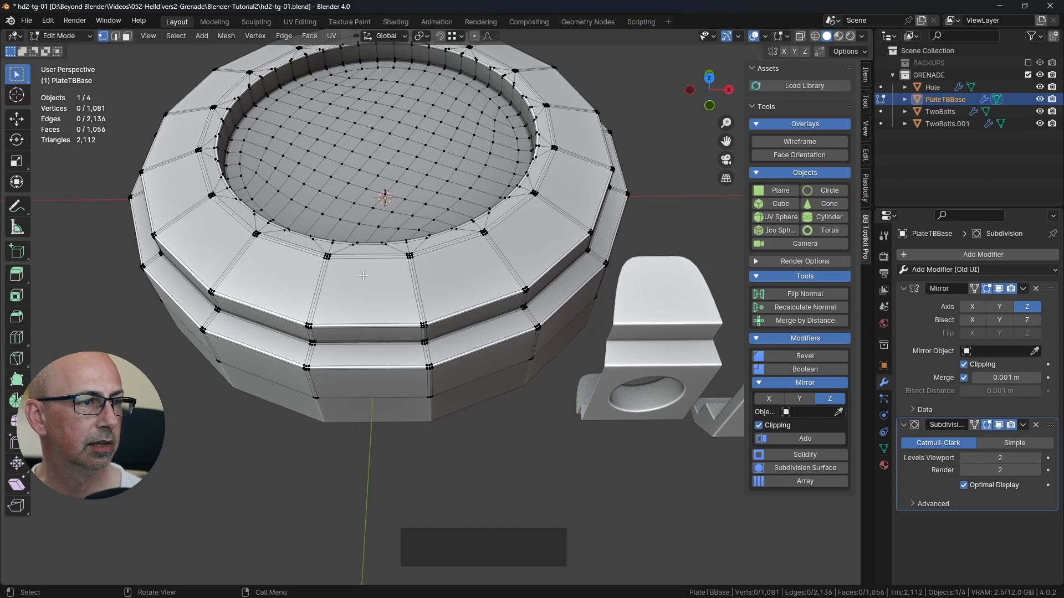
middle_drag(529, 260, 320, 263)
click(127, 36)
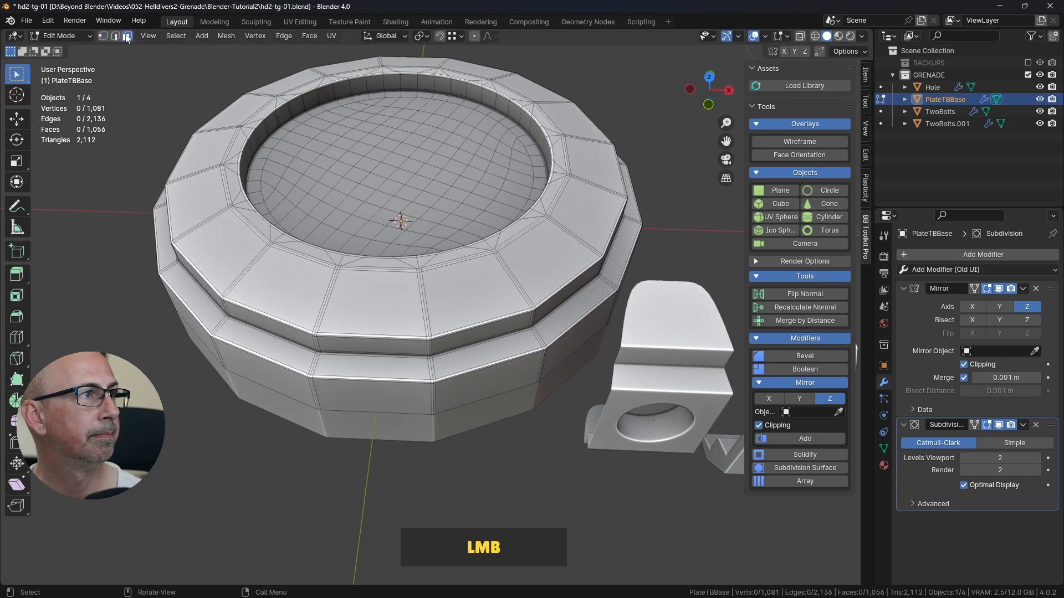
Step: Delete every other strip of faces around PlateTBBase, from the top wedge down to the upper outer side face, and return to Object Mode
scroll(387, 319, up, 2)
click(387, 319)
shift+middle_drag(387, 318, 427, 257)
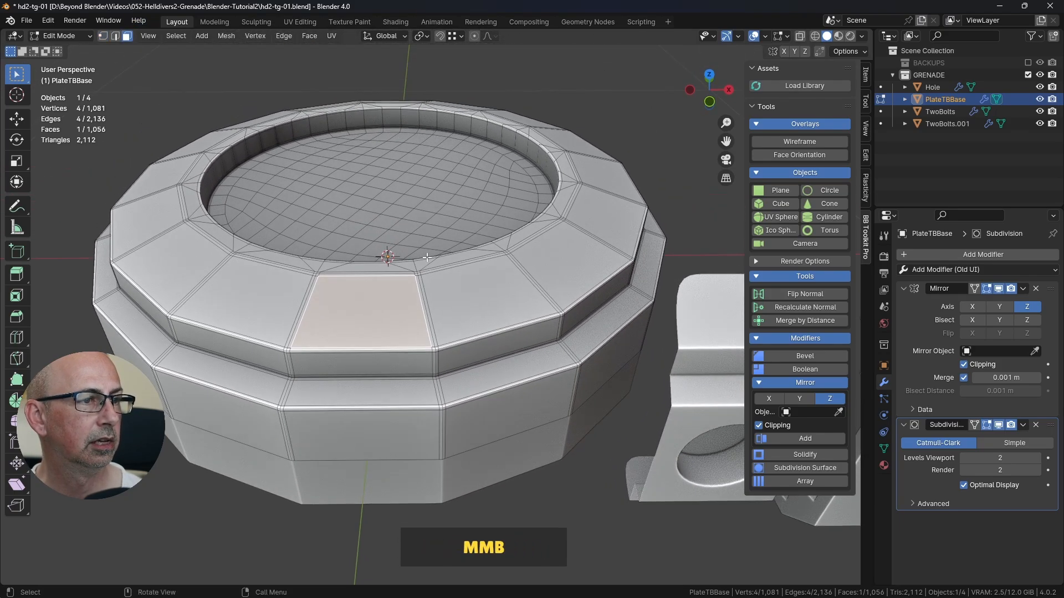
key(ctrl)
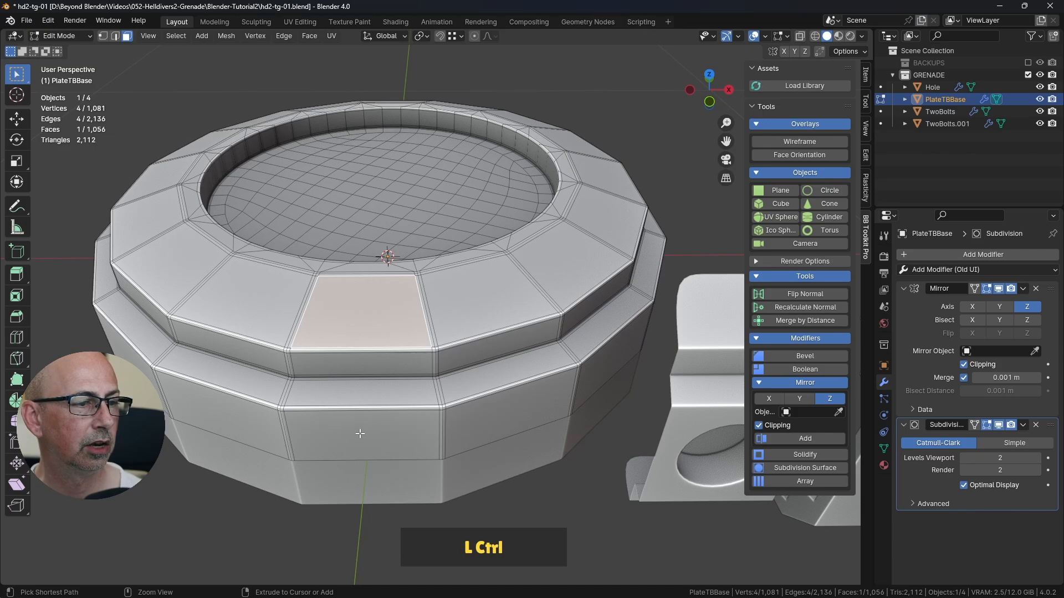
ctrl+click(367, 436)
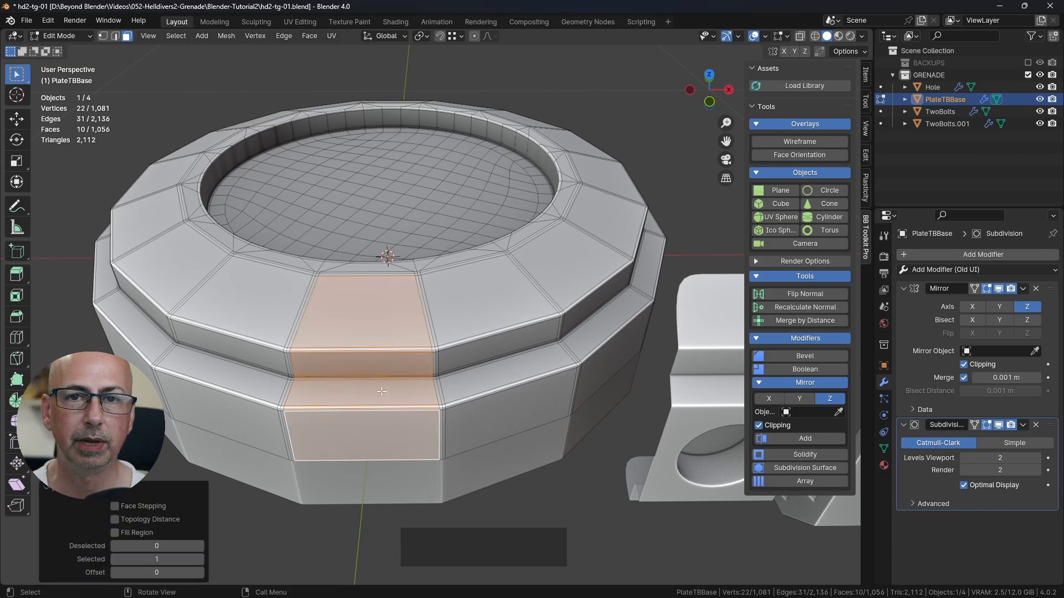
shift+middle_drag(395, 368, 355, 358)
scroll(451, 327, down, 2)
middle_drag(480, 304, 459, 273)
key(KP_Decimal)
scroll(492, 321, down, 4)
shift+click(337, 242)
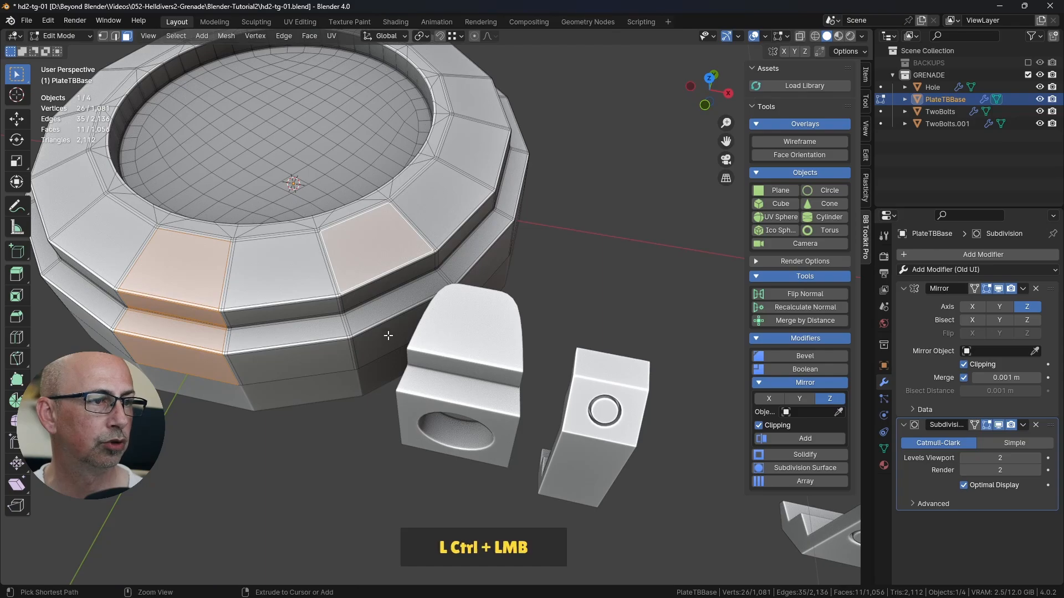
ctrl+click(392, 337)
middle_drag(392, 338, 357, 293)
shift+click(446, 235)
ctrl+click(450, 332)
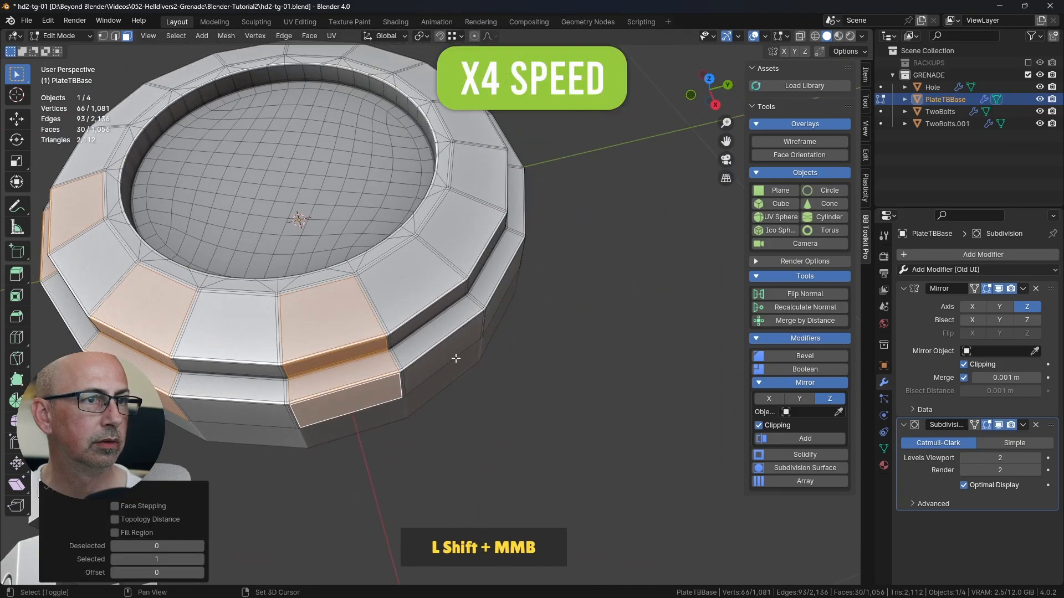
shift+click(516, 266)
ctrl+click(541, 339)
shift+click(597, 291)
ctrl+click(601, 367)
shift+middle_drag(603, 363, 477, 363)
shift+click(603, 244)
ctrl+click(601, 329)
middle_drag(589, 306, 488, 304)
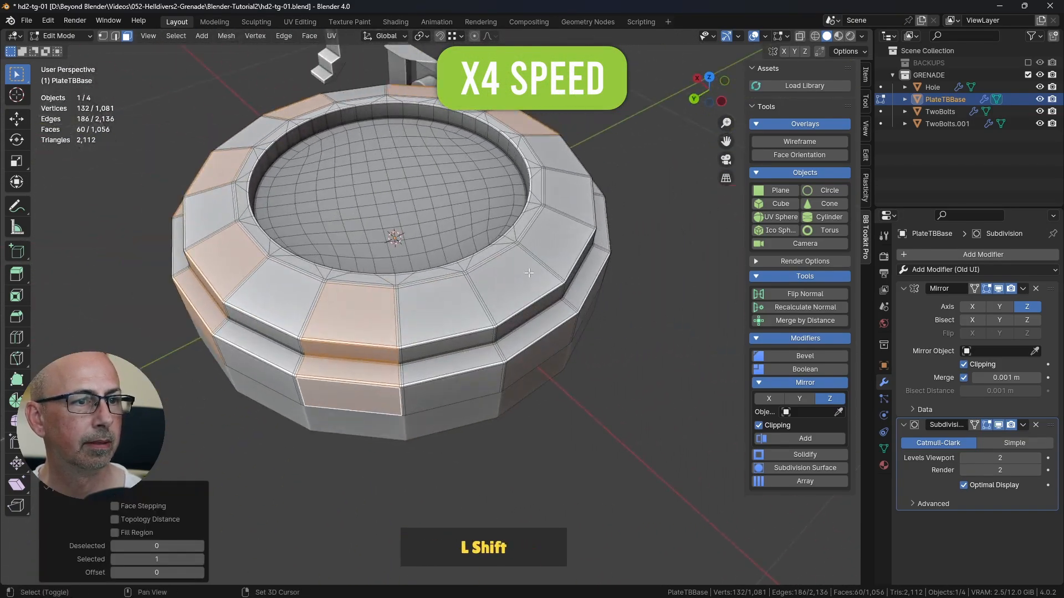
shift+click(493, 293)
ctrl+click(540, 358)
middle_drag(541, 355, 443, 351)
ctrl+click(685, 383)
key(KP_1)
scroll(584, 325, down, 3)
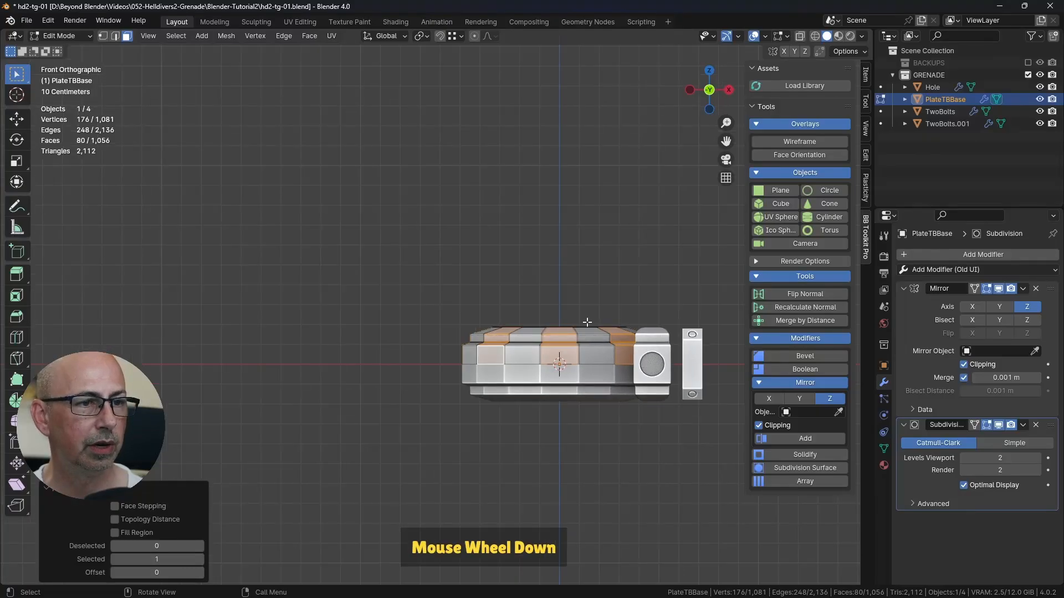
middle_drag(586, 324, 475, 329)
scroll(471, 318, up, 4)
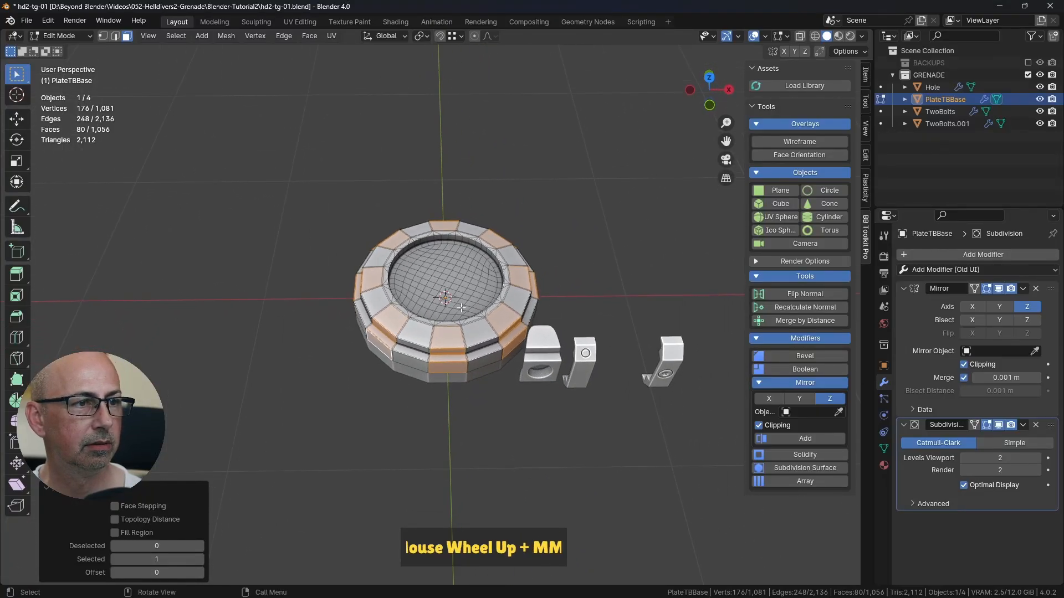
key(x)
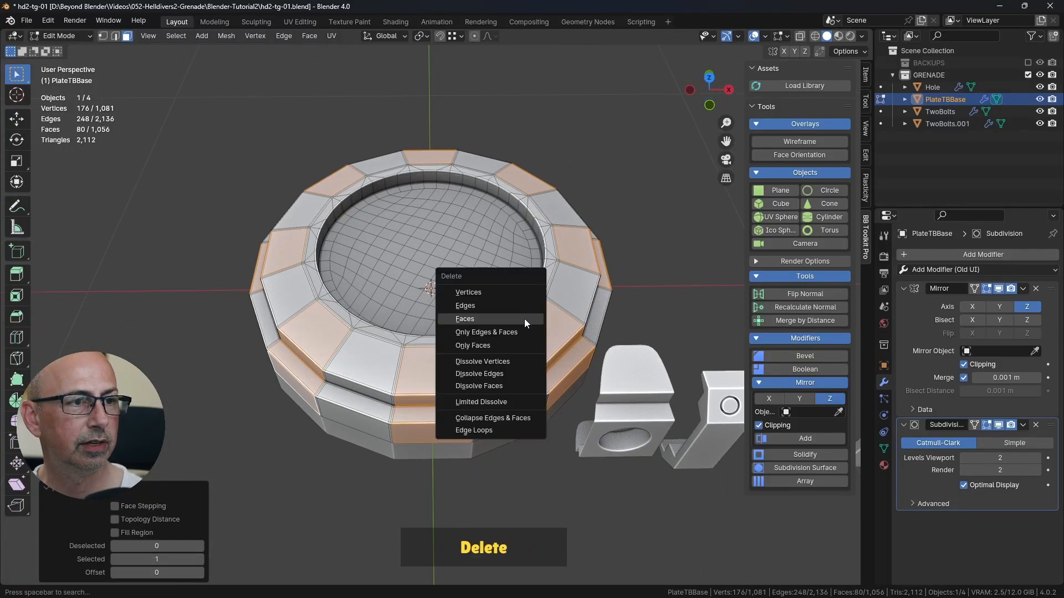
click(499, 321)
key(Tab)
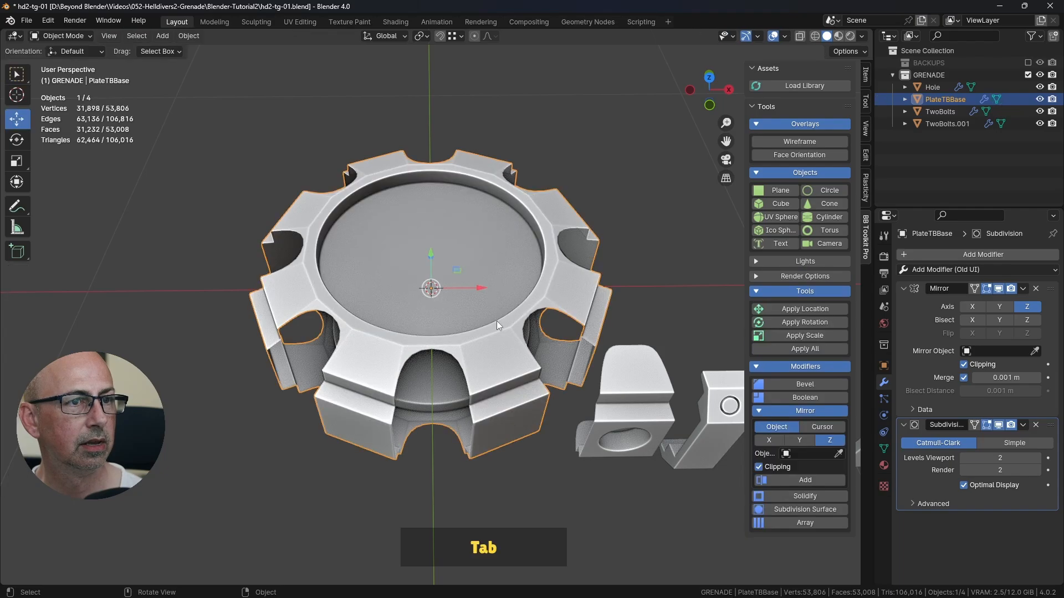
Step: Disable the viewport display of PlateTBBase's Mirror and Subdivision modifiers
click(999, 289)
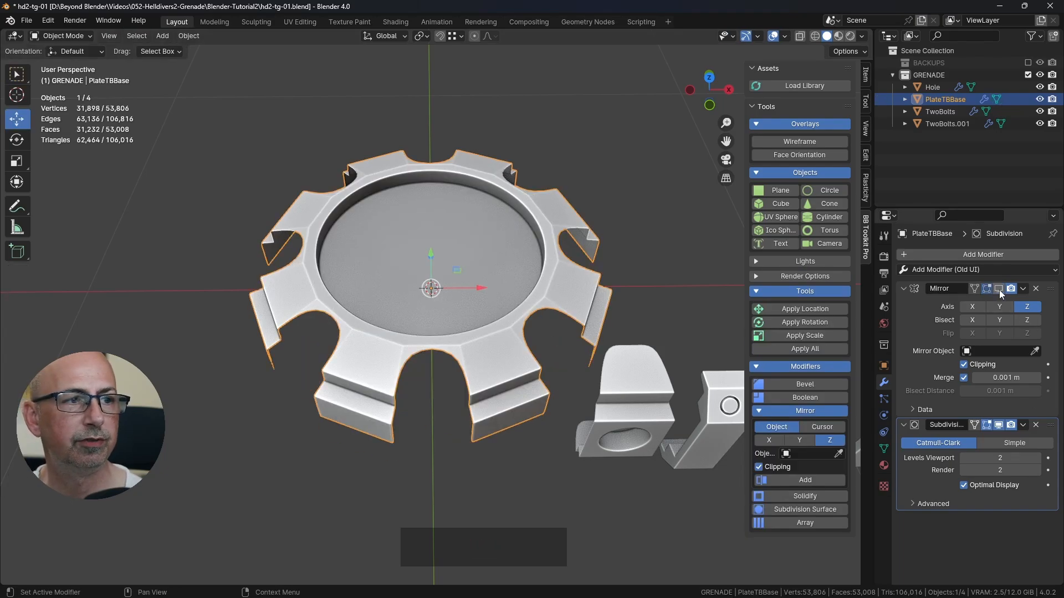
click(997, 424)
middle_drag(542, 393, 631, 369)
Step: Open the Hole object for mesh editing and disable its Subdivision modifier's viewport display
click(635, 368)
middle_drag(651, 410, 570, 321)
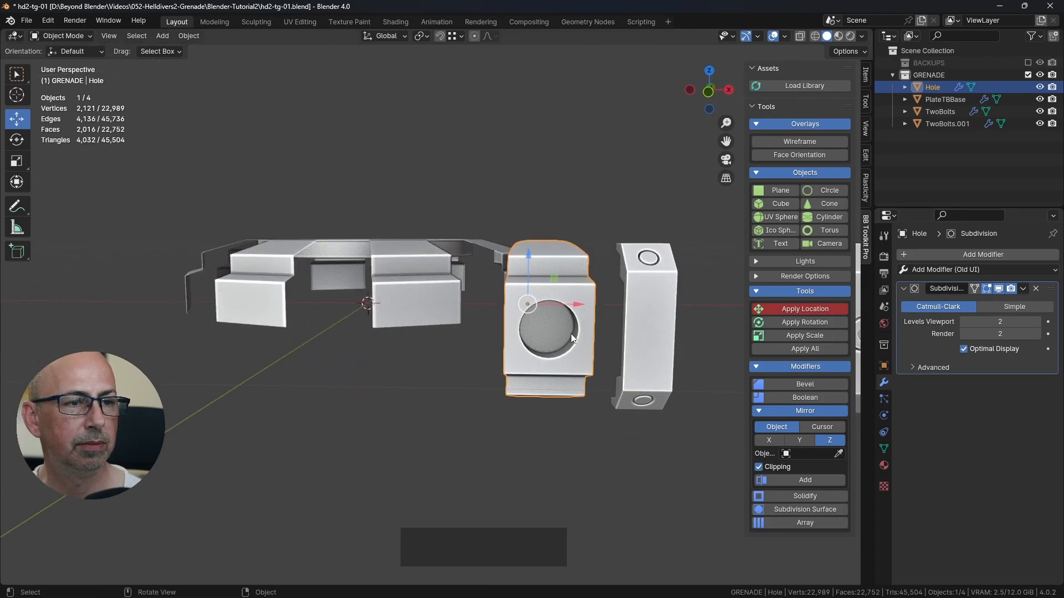
key(KP_1)
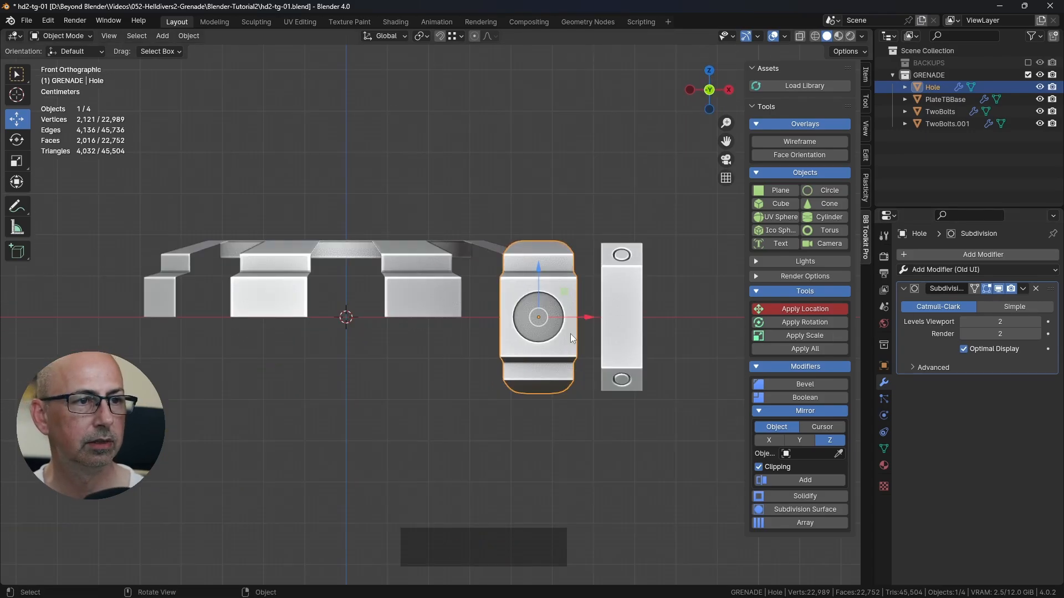
key(Tab)
scroll(587, 344, up, 2)
shift+middle_drag(591, 347, 584, 332)
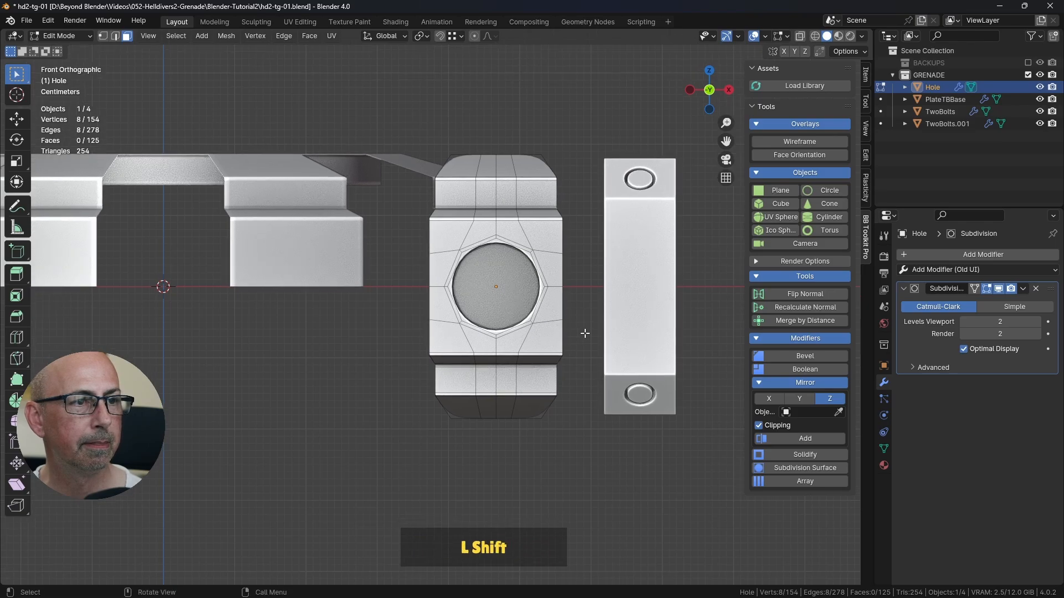
scroll(584, 332, up, 3)
click(1004, 289)
mouse_move(488, 310)
middle_down()
mouse_move(498, 287)
mouse_move(487, 292)
middle_up()
scroll(498, 287, up, 2)
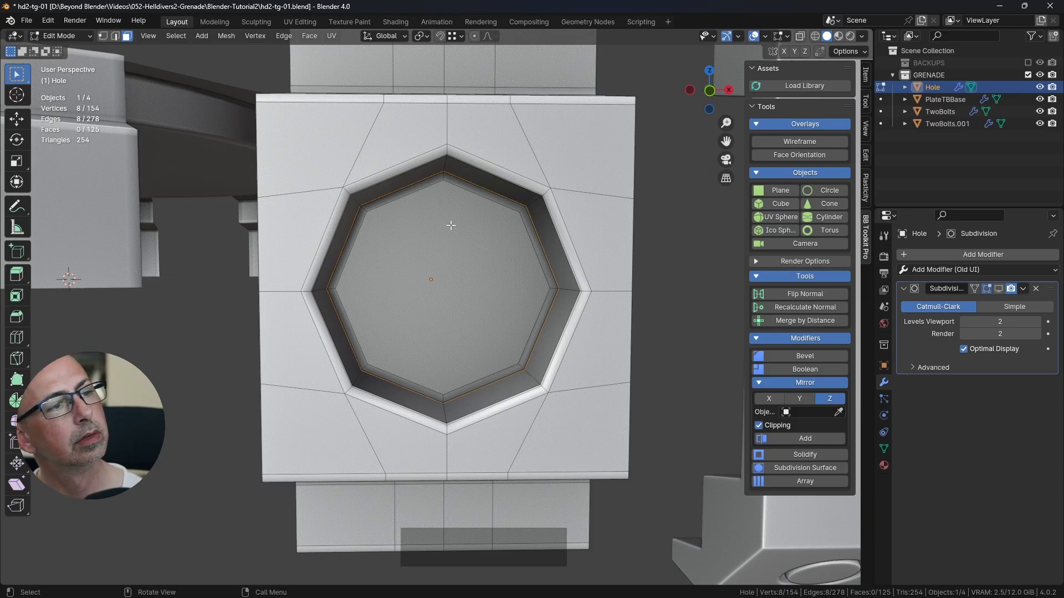
Step: Knife one vertical and one horizontal cut between opposite corners of the octagonal face inside the hole
key(k)
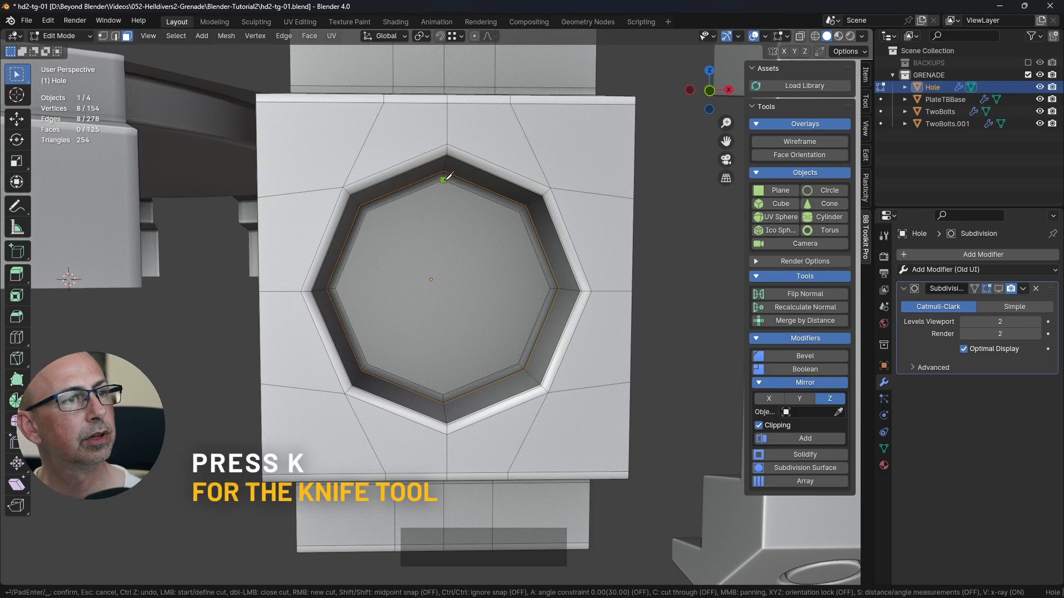
click(443, 395)
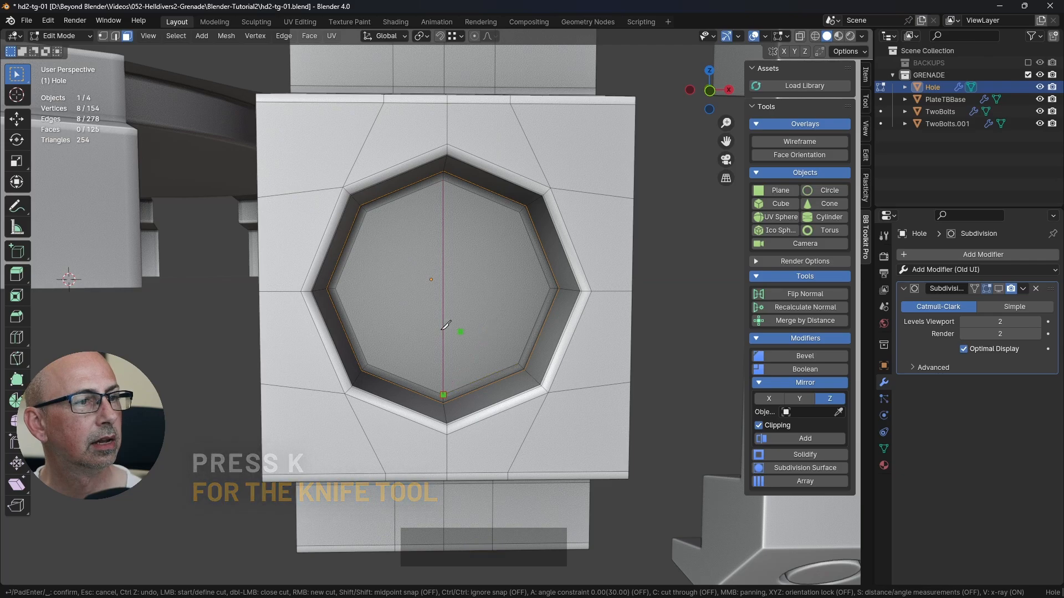
click(335, 287)
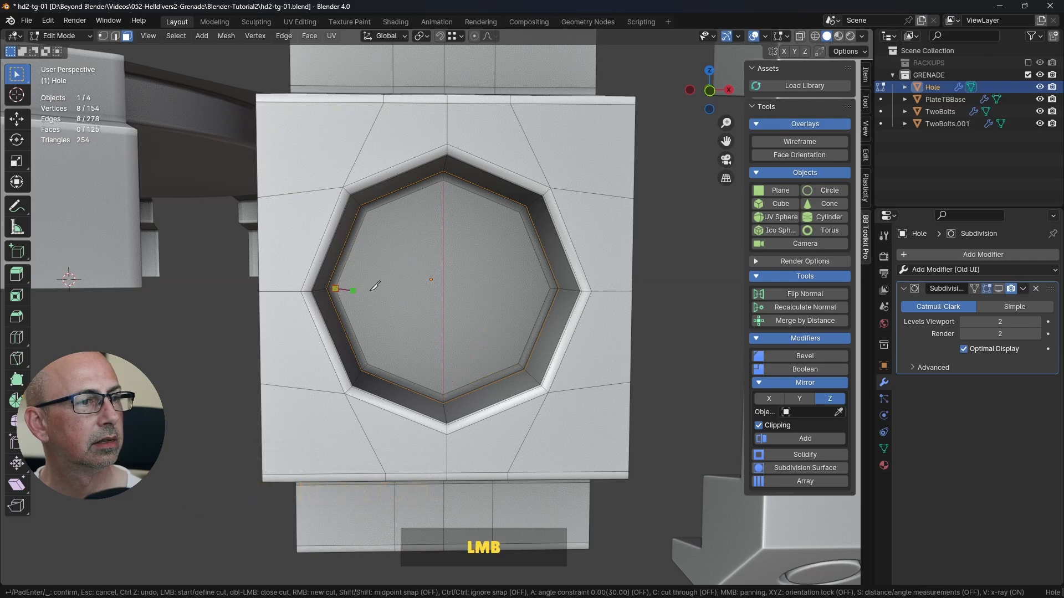
click(551, 288)
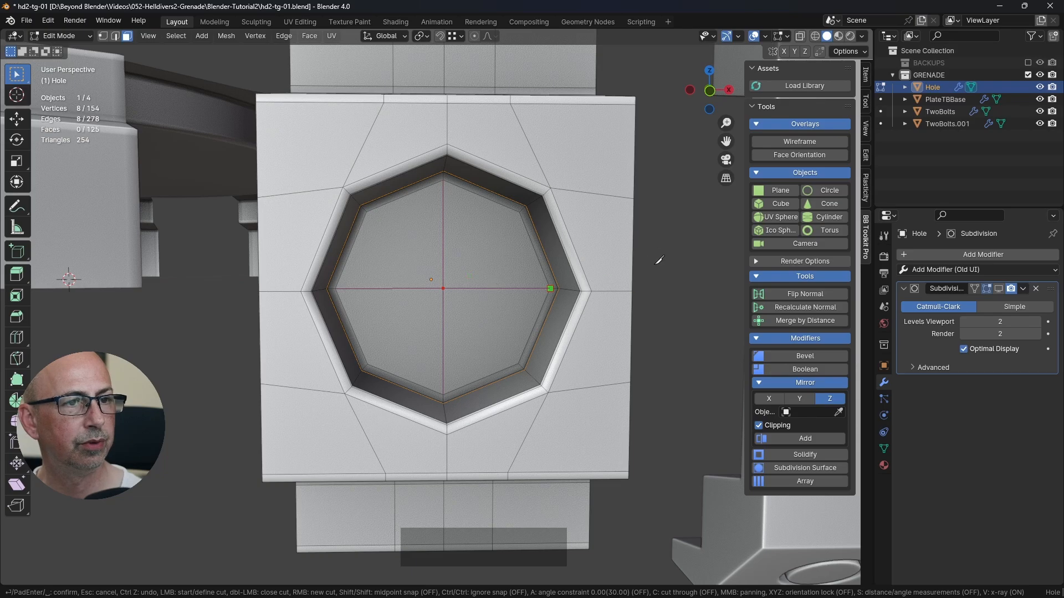
key(Return)
click(679, 273)
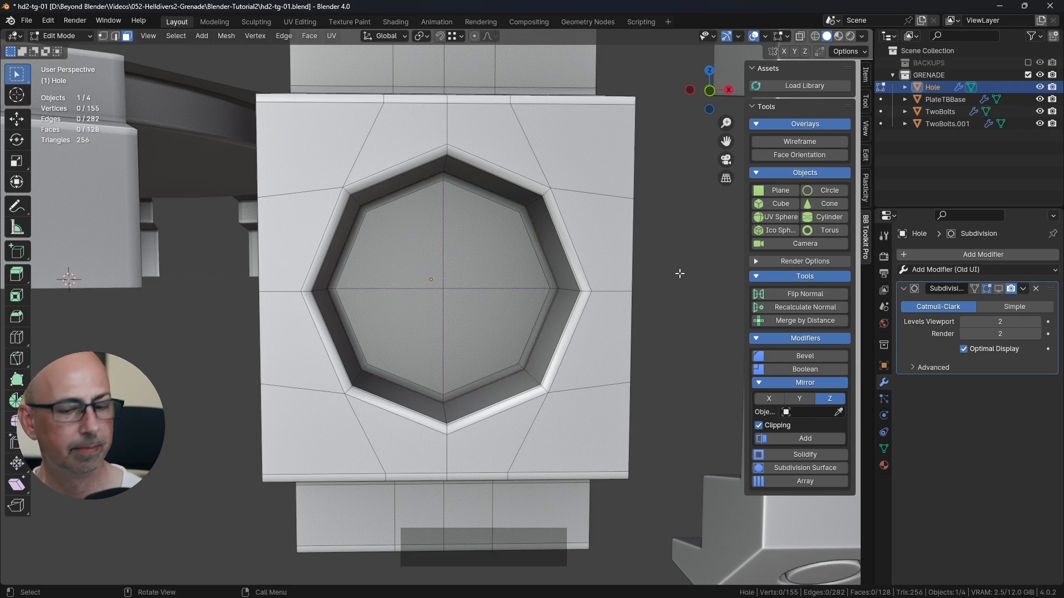
Step: Delete all vertices of the Hole mesh below its horizontal centre line and return to Object Mode
key(KP_1)
key(z)
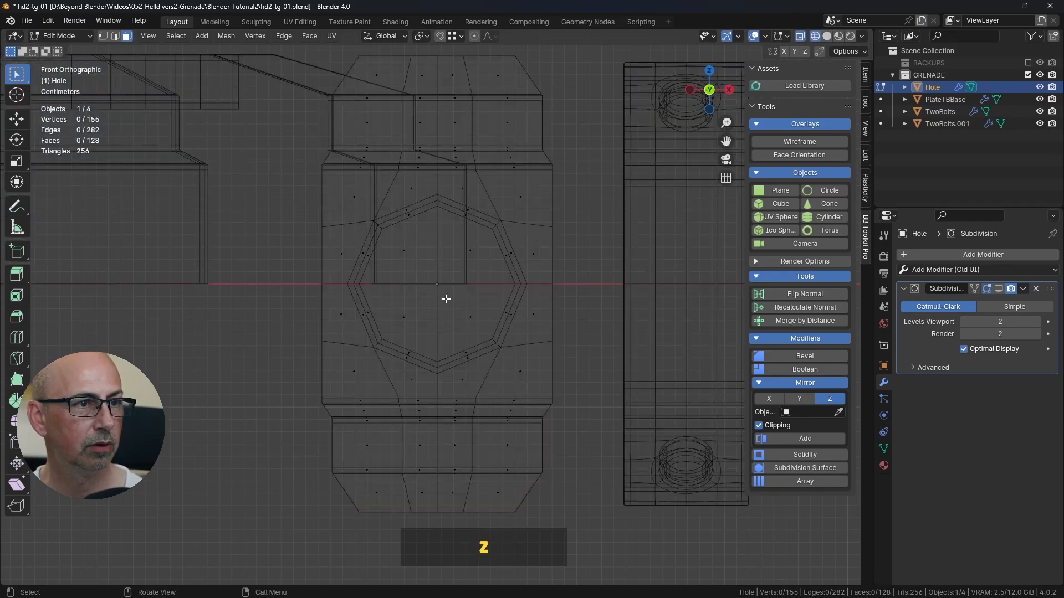
click(103, 36)
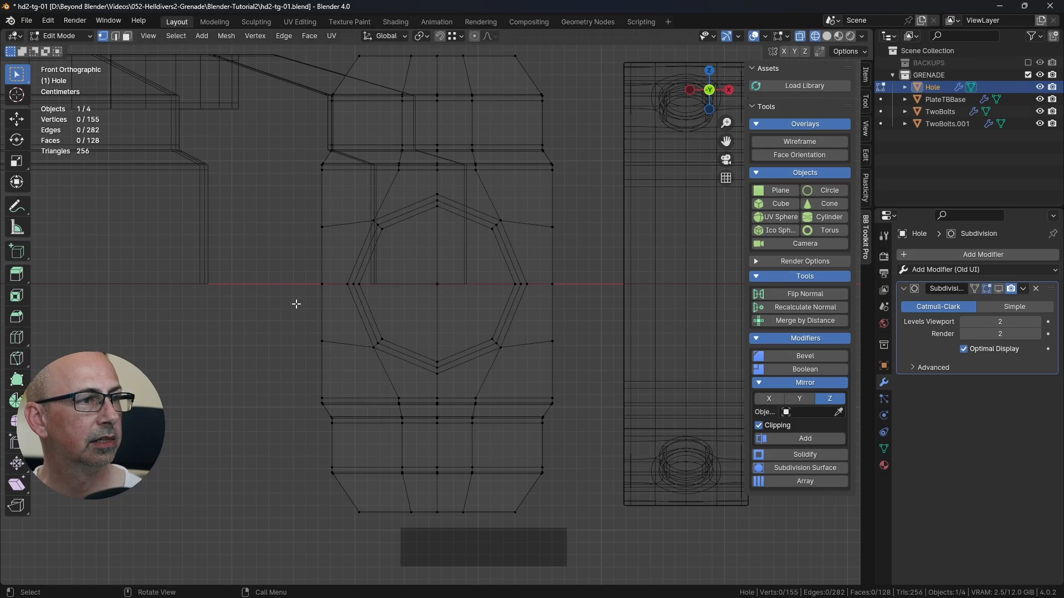
drag(294, 301, 578, 530)
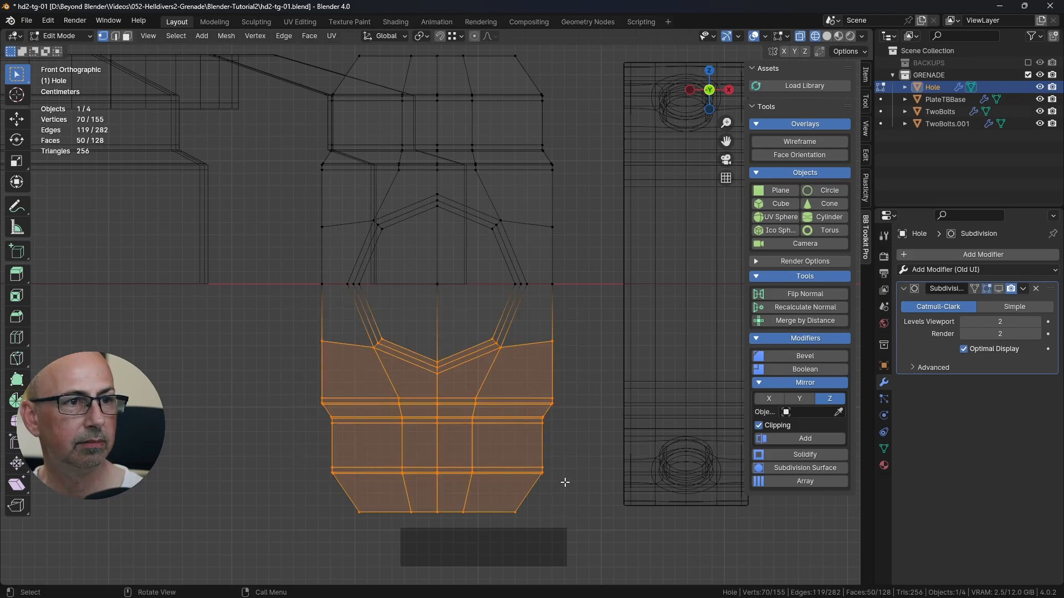
key(Delete)
click(561, 446)
key(Tab)
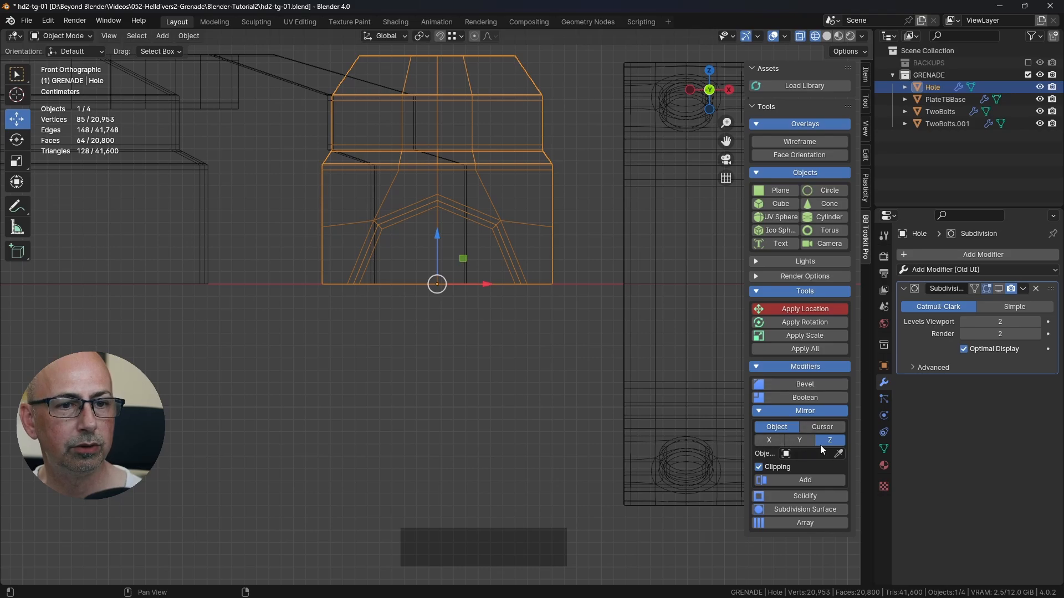
Step: Add a Z-axis Mirror modifier with clipping to Hole and place it above the Subdivision modifier
click(805, 482)
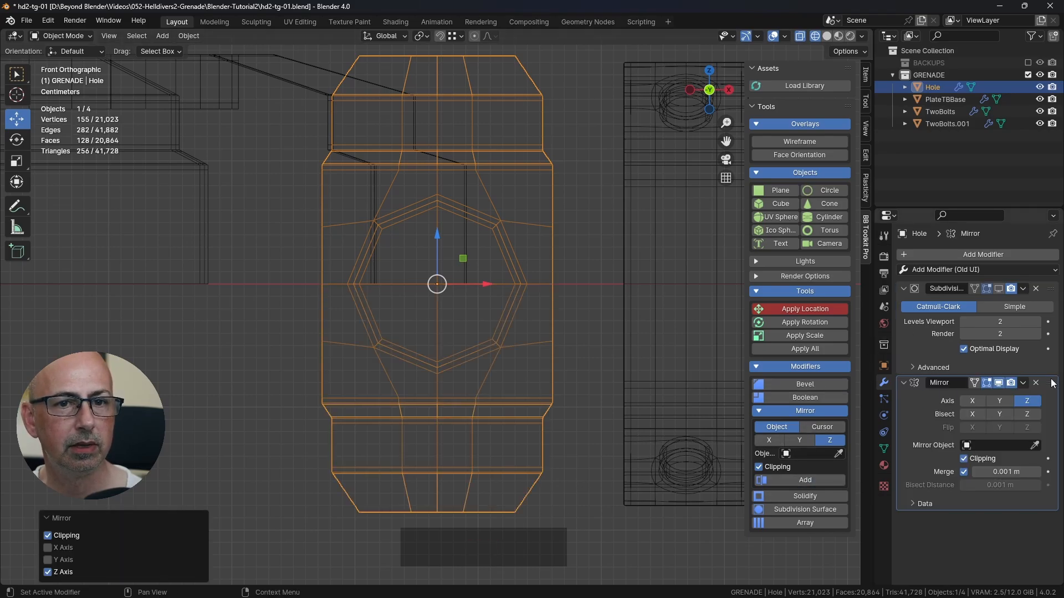
drag(1052, 376, 1050, 288)
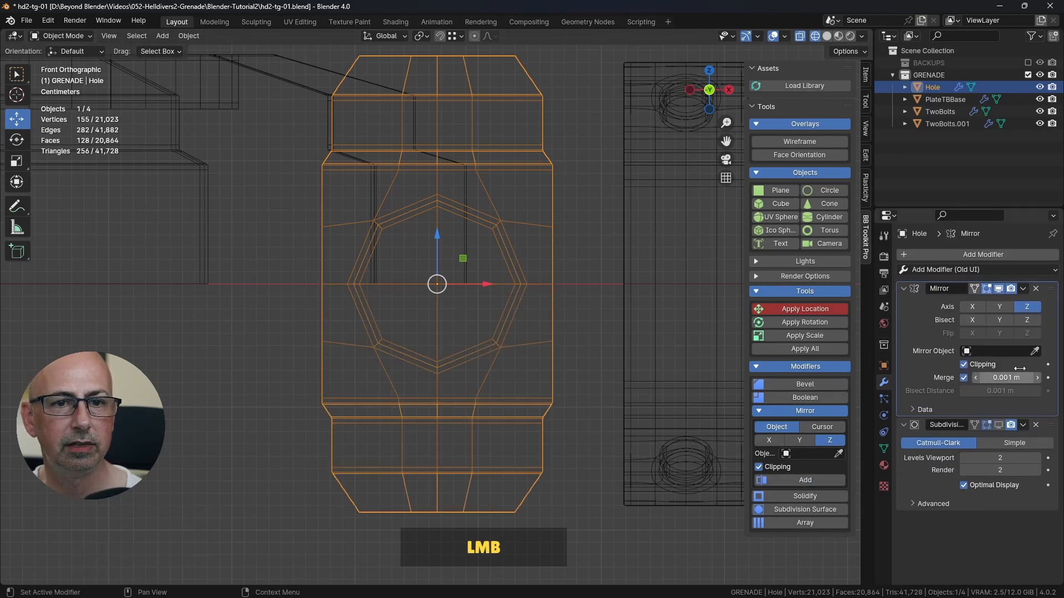
scroll(562, 364, down, 3)
key(shift+z)
mouse_move(604, 362)
middle_down()
mouse_move(630, 385)
mouse_move(550, 414)
middle_up()
scroll(625, 382, down, 2)
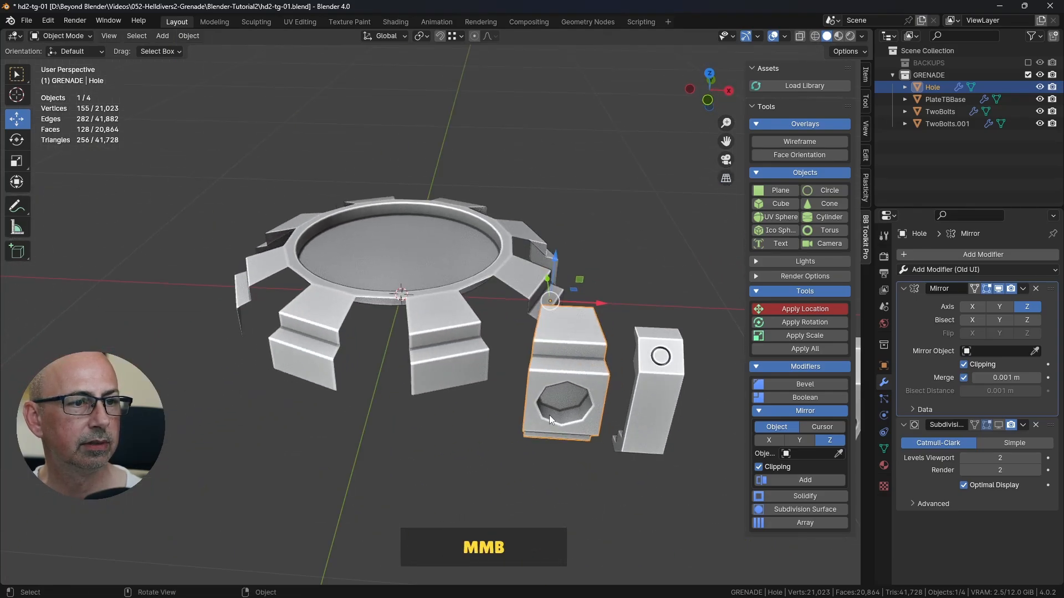
Step: Set the Hole object's X location to 0 m so it sits in the front gap of the base plate
middle_drag(331, 270, 428, 304)
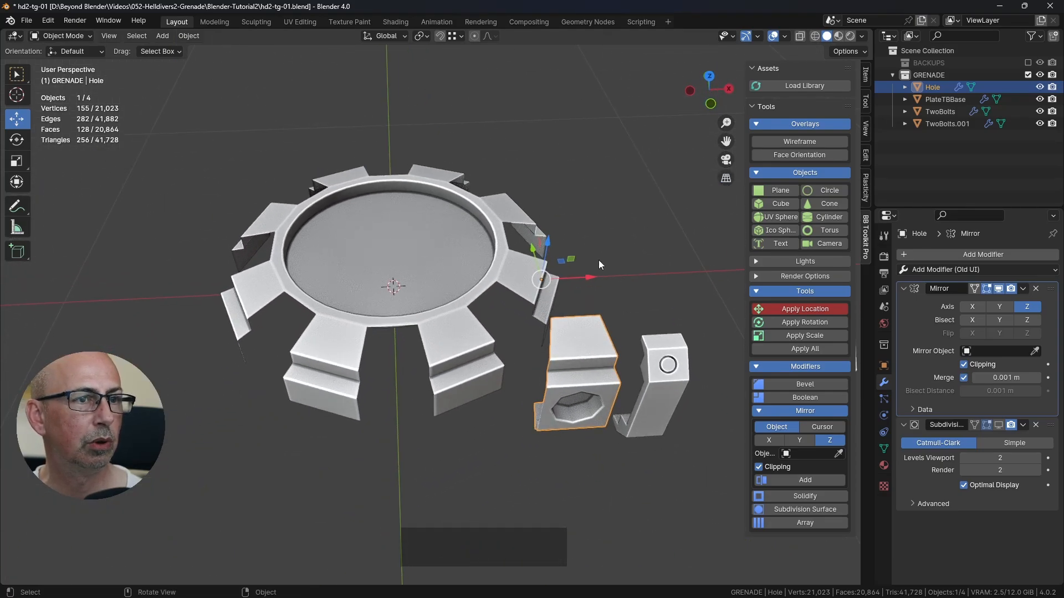
middle_click(391, 252)
click(421, 277)
click(576, 338)
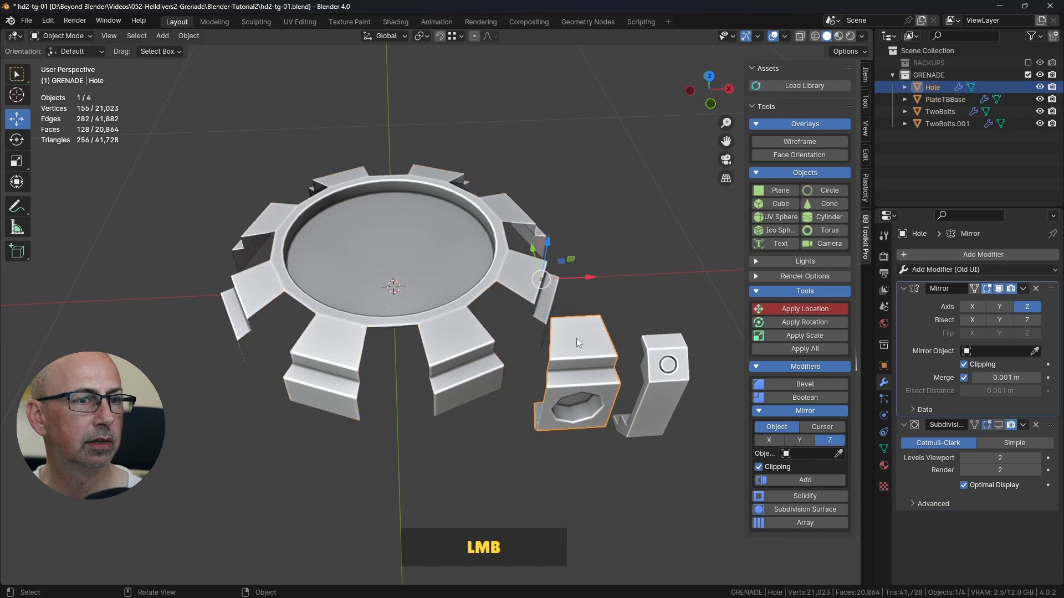
click(866, 75)
click(814, 99)
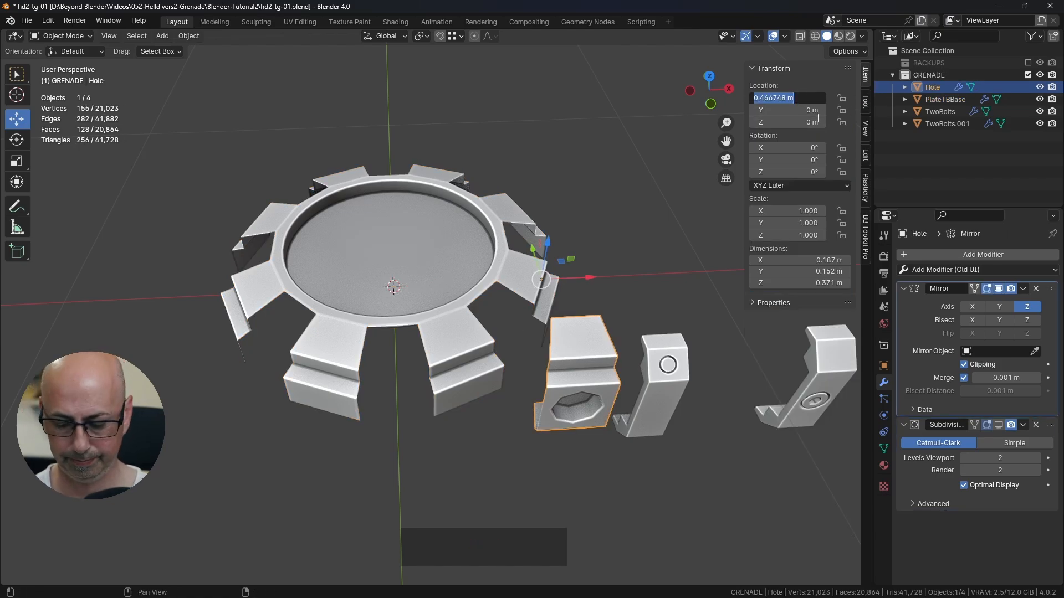
text(0)
key(Return)
click(580, 198)
middle_drag(580, 199, 587, 301)
scroll(550, 337, up, 5)
click(381, 384)
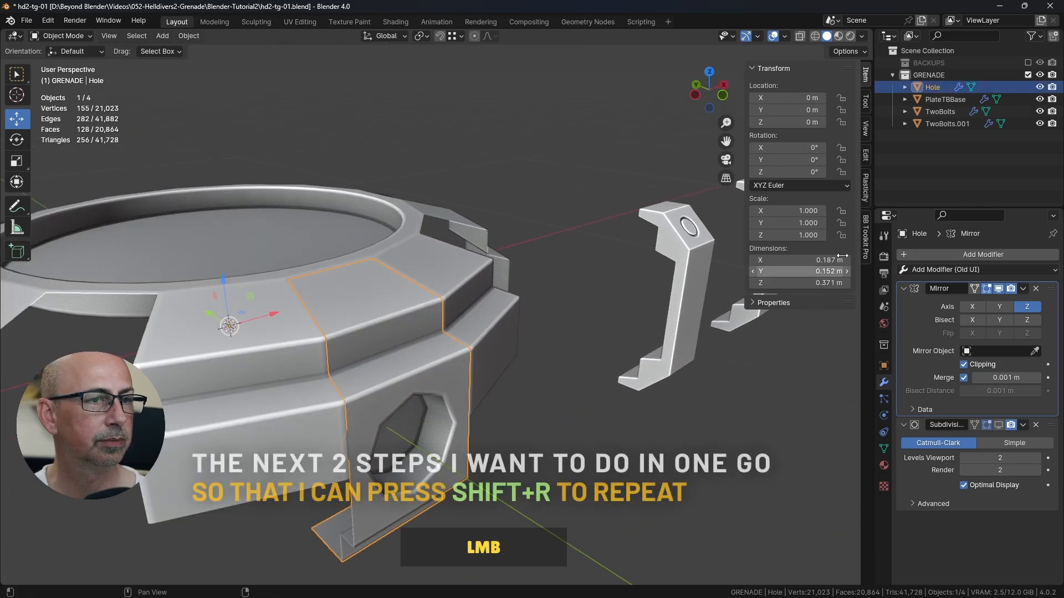
click(1040, 88)
click(1040, 87)
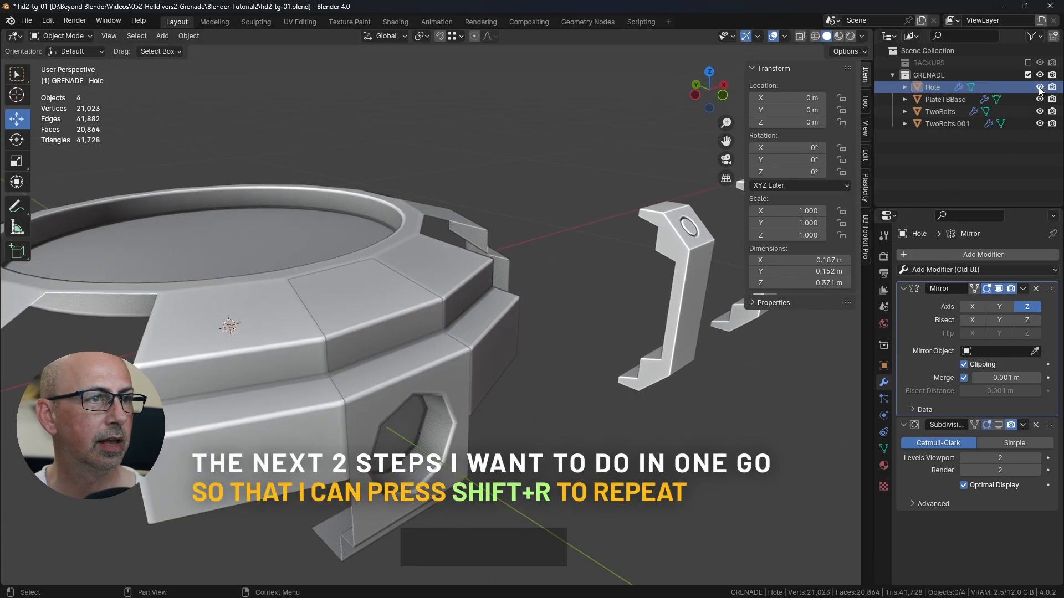
click(1039, 87)
click(1040, 88)
key(g)
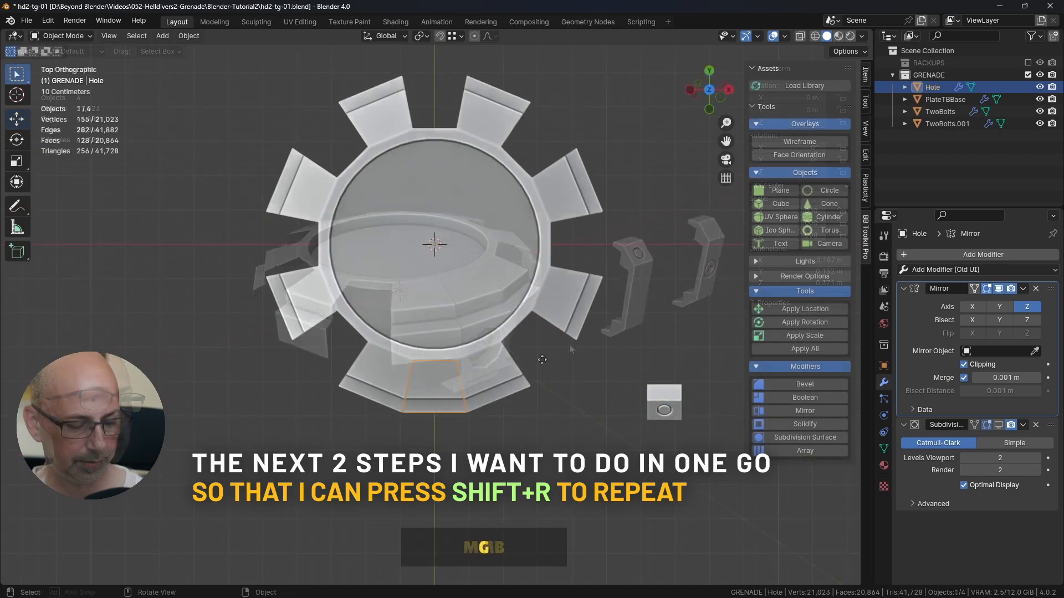
right_click(544, 355)
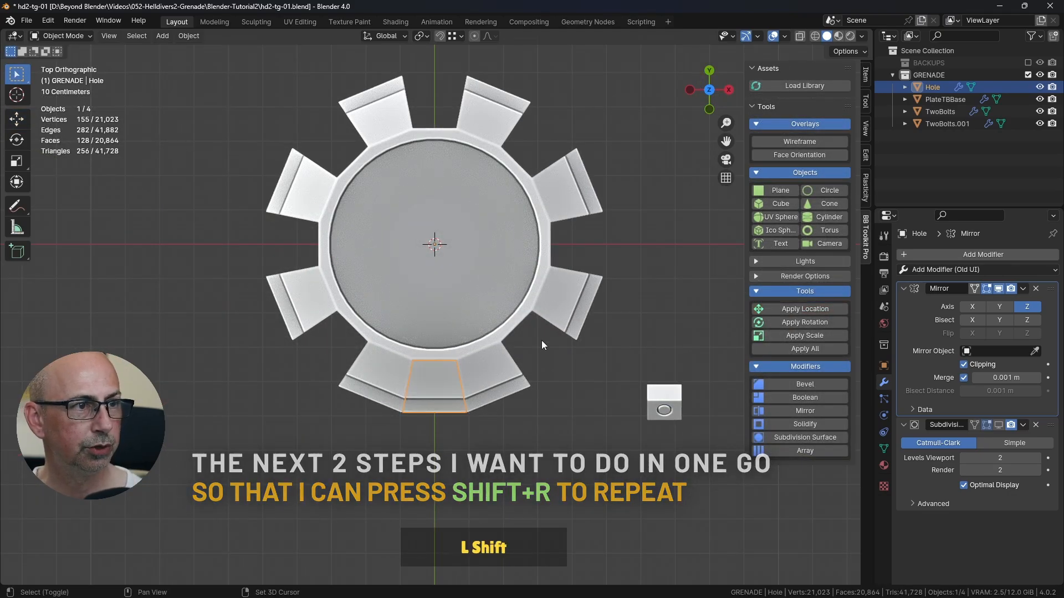
Step: In top view, duplicate the Hole segment and rotate the copy 45° about the Z axis into the neighbouring gap
shift+middle_drag(541, 340, 524, 346)
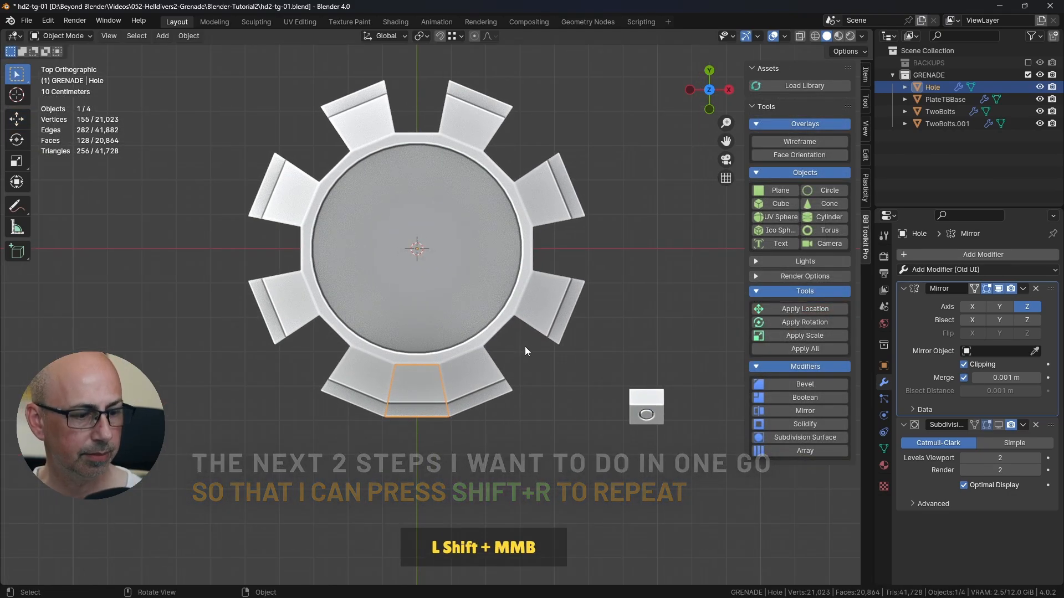
key(shift+d)
text(r45)
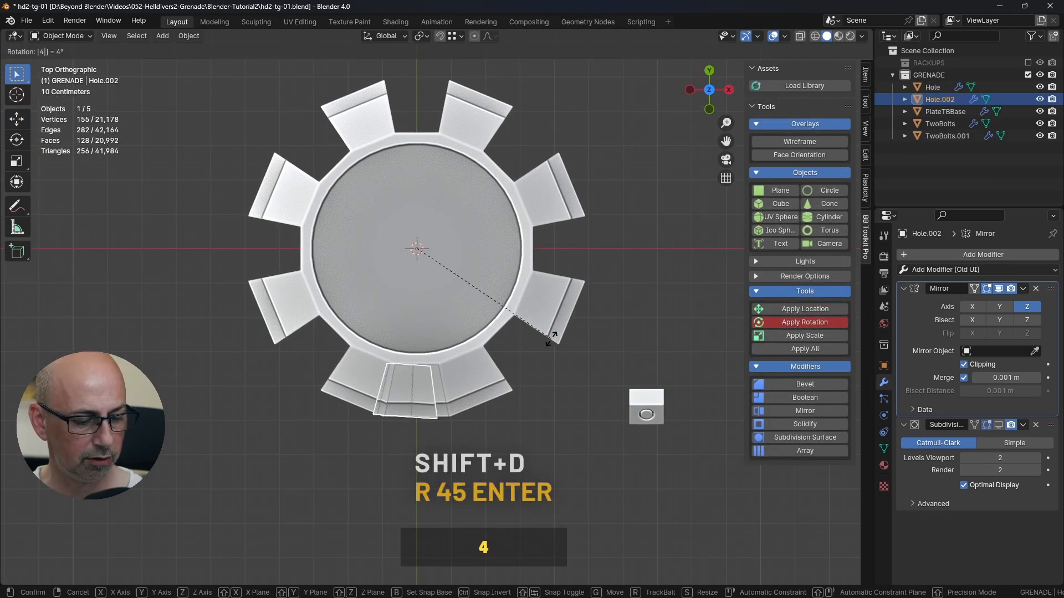
key(Return)
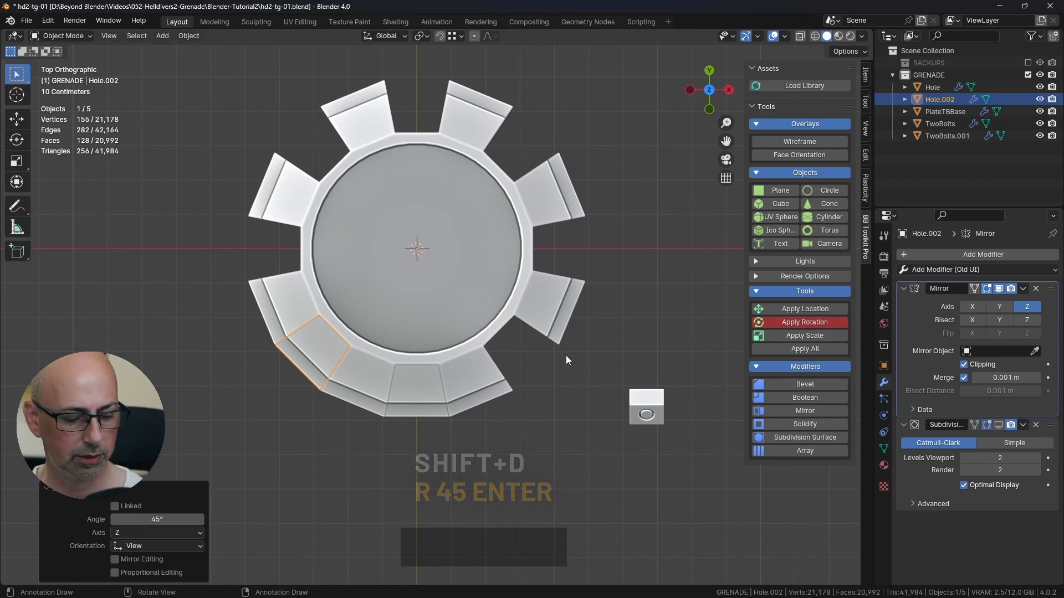
Step: Repeat the duplicate-and-rotate operation until Hole segments fill all eight gaps of the base plate
key(shift+r)
key(shift+r)
key(shift+r)
key(shift+r)
key(shift+r)
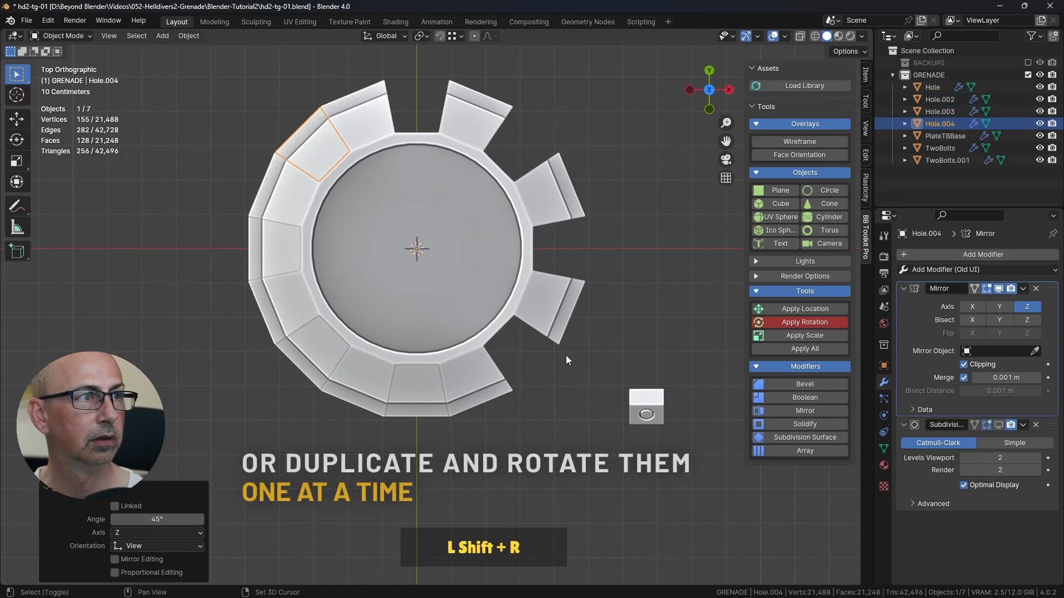
key(shift+r)
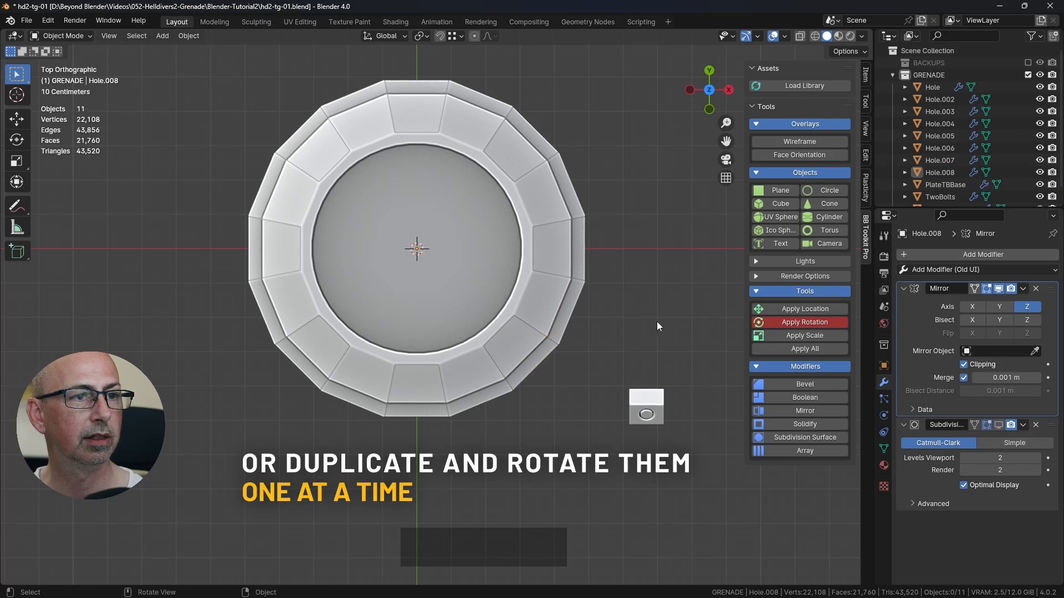
Step: Select Hole.008 and toggle the viewport display of its Mirror modifier, leaving it off
mouse_move(657, 321)
middle_down()
mouse_move(612, 294)
mouse_move(593, 231)
mouse_move(509, 271)
mouse_move(646, 304)
middle_up()
scroll(592, 232, down, 2)
click(570, 319)
middle_drag(571, 319, 444, 312)
click(447, 310)
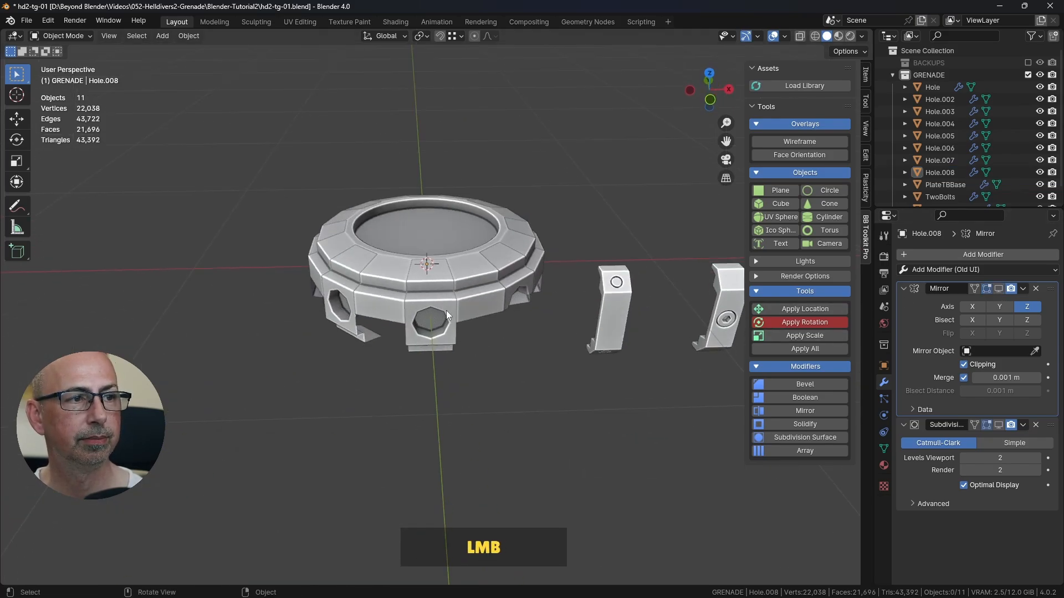
click(520, 299)
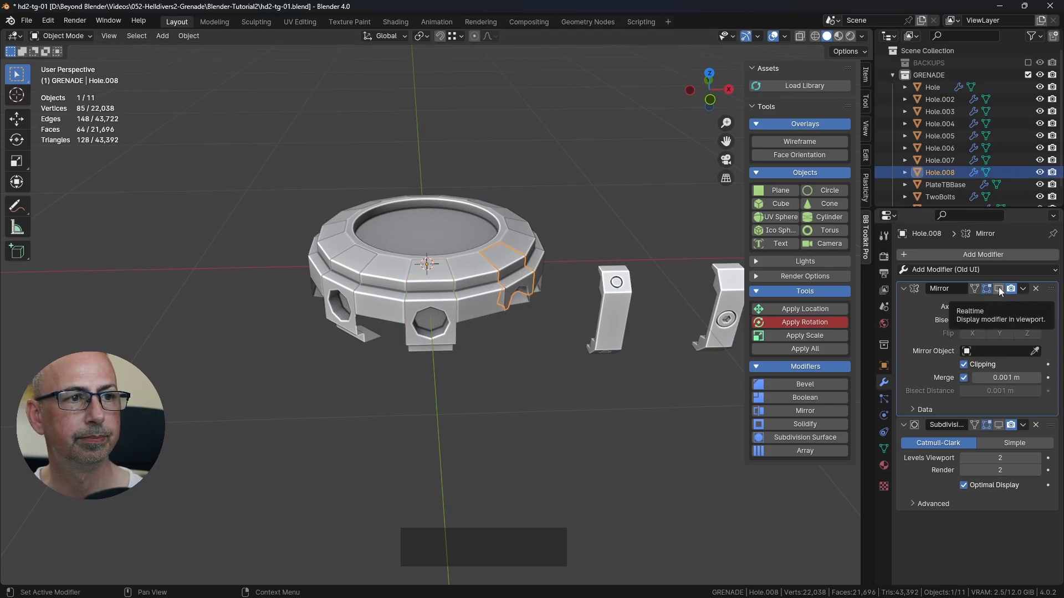
click(999, 289)
click(1000, 289)
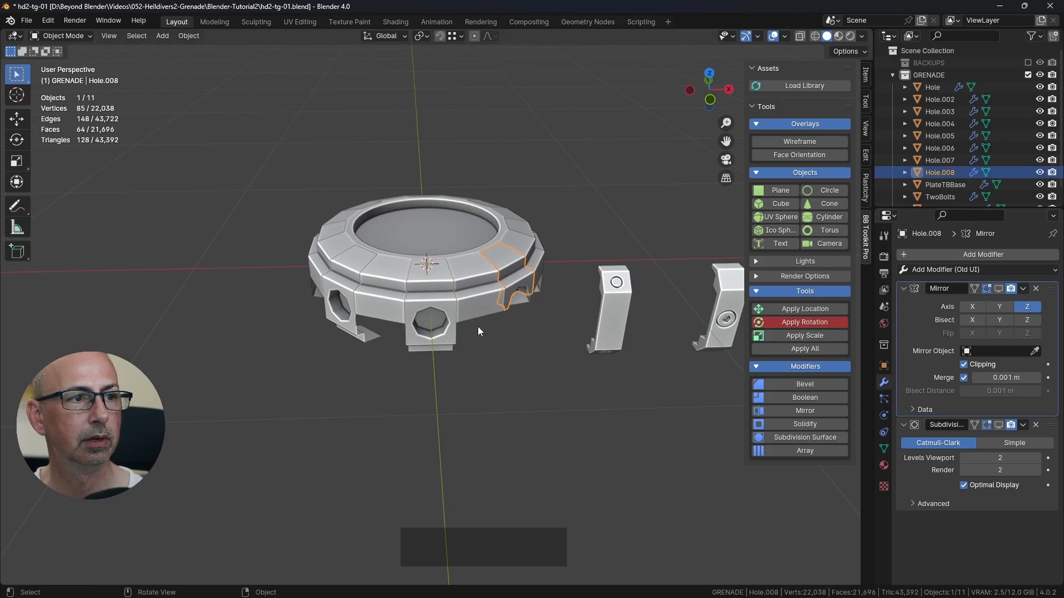
Step: Select individual Hole segments around the ring to check their Mirror modifier display settings
click(440, 310)
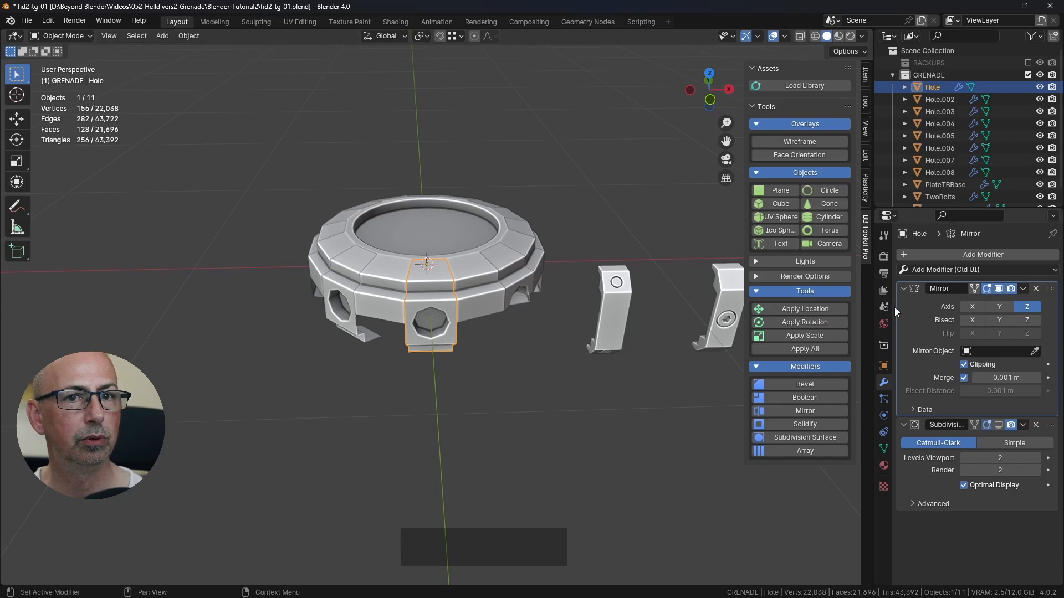
mouse_move(336, 311)
middle_down()
mouse_move(370, 256)
mouse_move(347, 306)
middle_up()
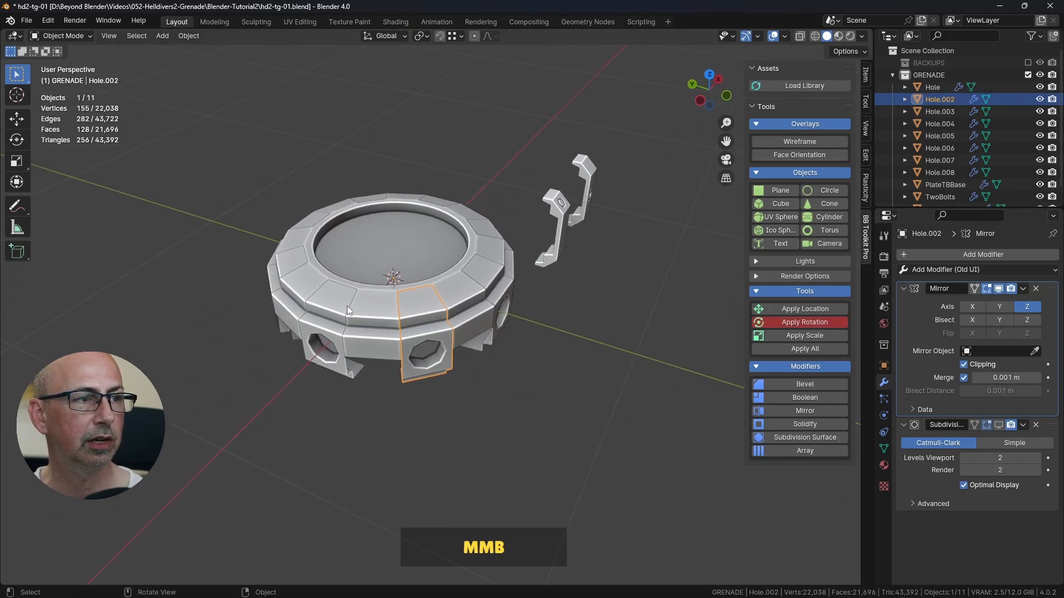
click(310, 273)
click(311, 228)
click(426, 317)
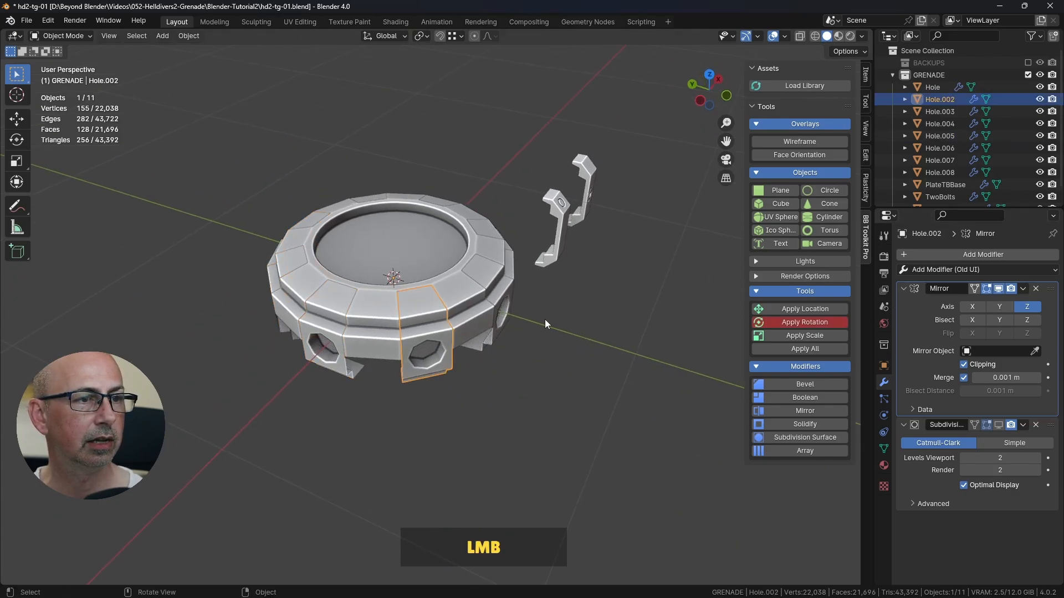
Step: Turn the Mirror modifier's viewport display back on for Hole.008
middle_drag(545, 319, 451, 314)
click(501, 302)
click(998, 288)
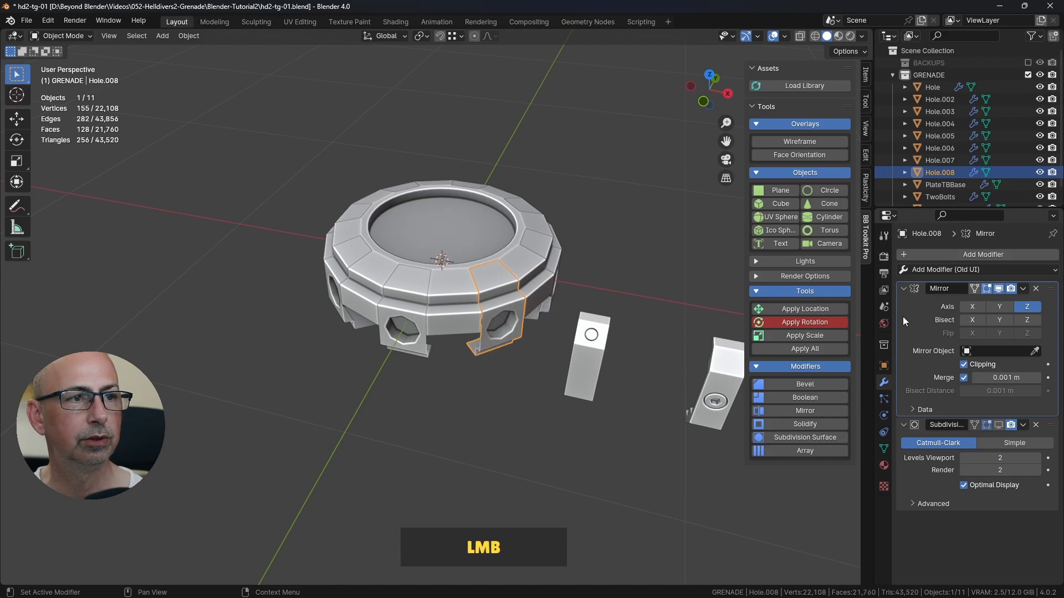
Step: Add the remaining Hole segments to the selection and join all eight into one object
shift+click(409, 292)
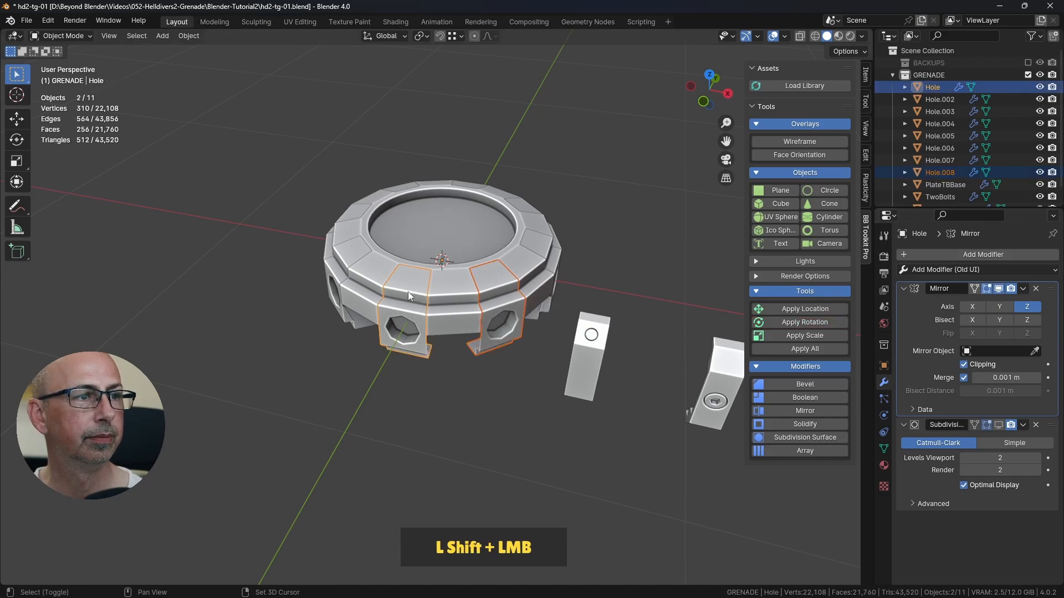
shift+click(355, 254)
shift+click(361, 211)
middle_drag(360, 211, 440, 237)
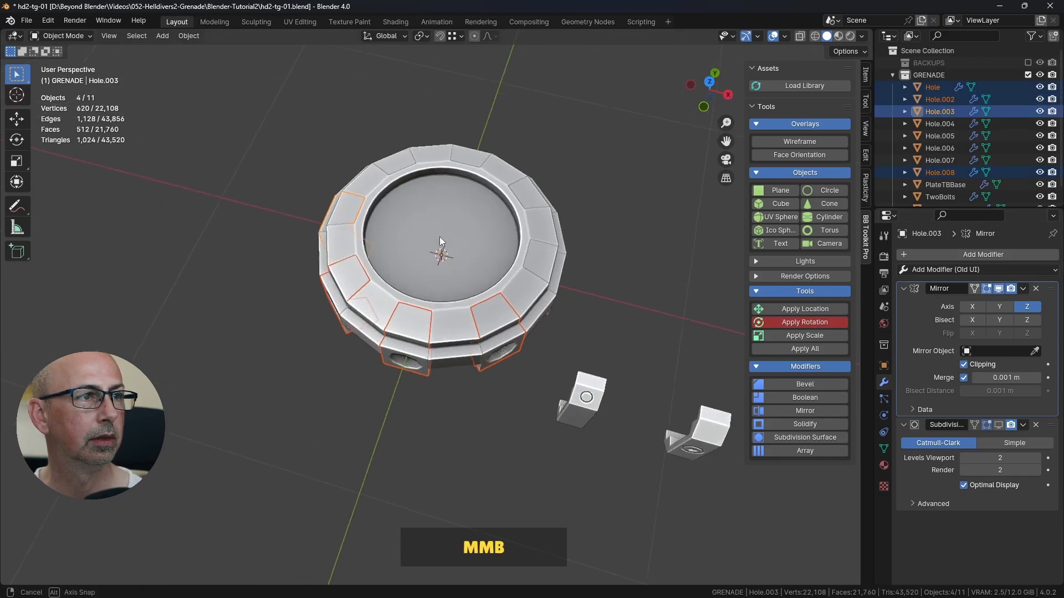
shift+click(393, 162)
shift+click(502, 173)
shift+click(533, 220)
shift+click(549, 261)
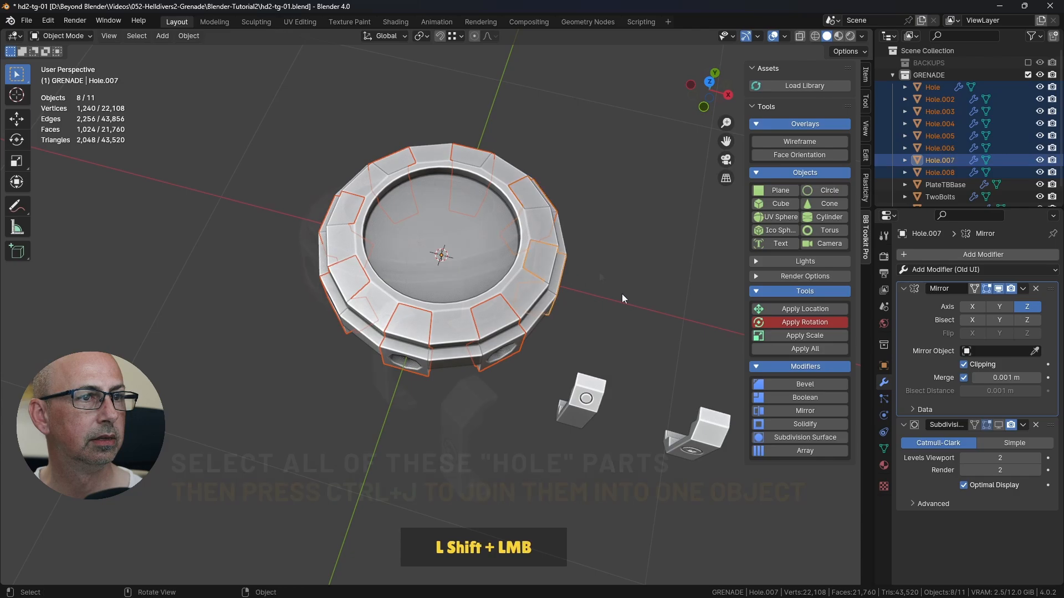
middle_drag(621, 294, 526, 263)
key(ctrl+j)
Step: Preview the joined Hole object by toggling its Mirror modifier off and on and showing its Subdivision modifier in the viewport
scroll(513, 262, up, 1)
middle_drag(620, 302, 697, 315)
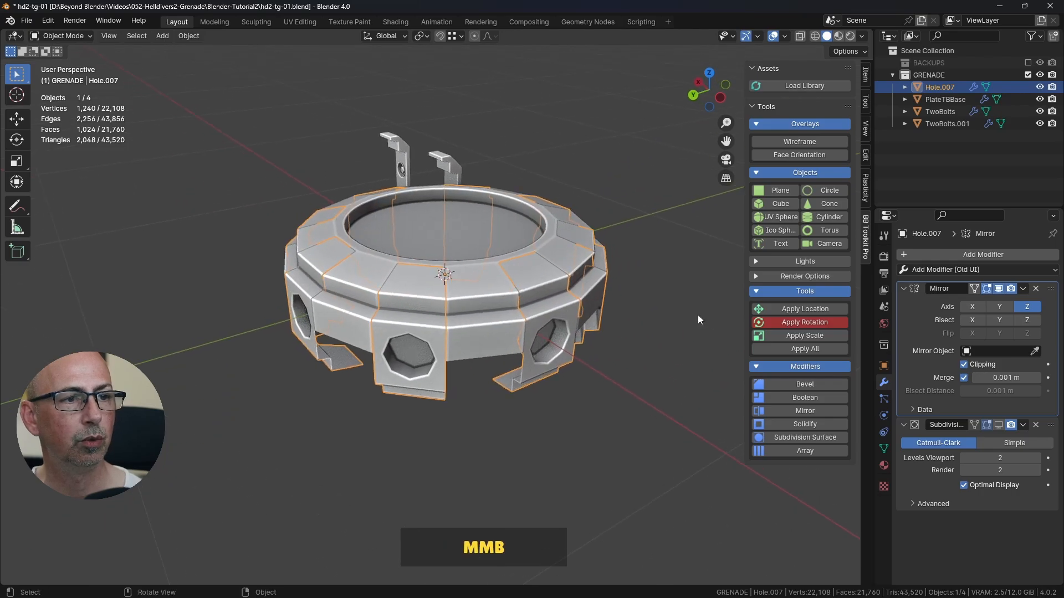
click(630, 337)
click(548, 315)
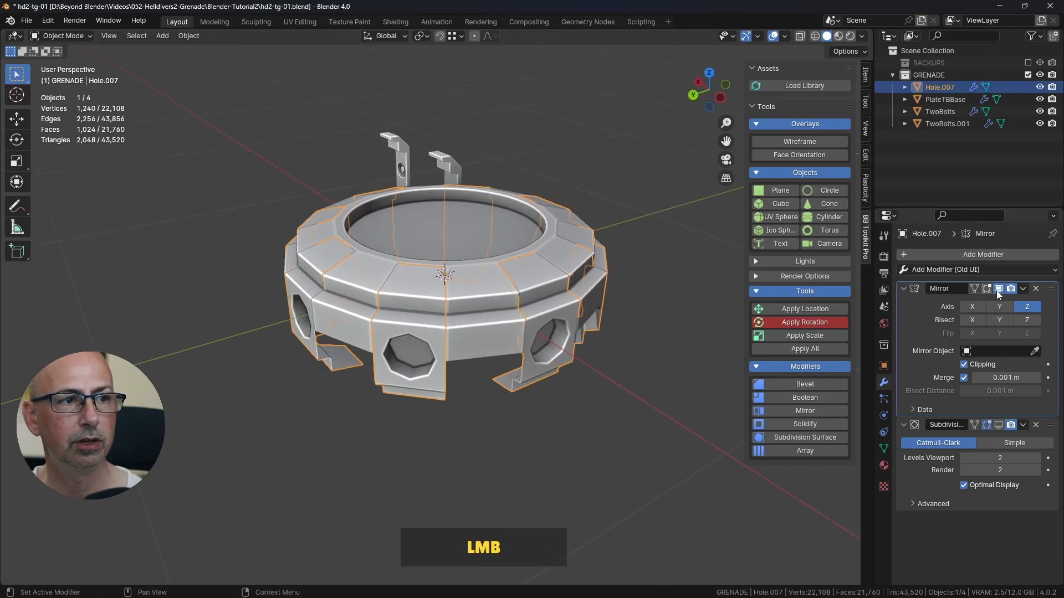
click(998, 289)
click(998, 289)
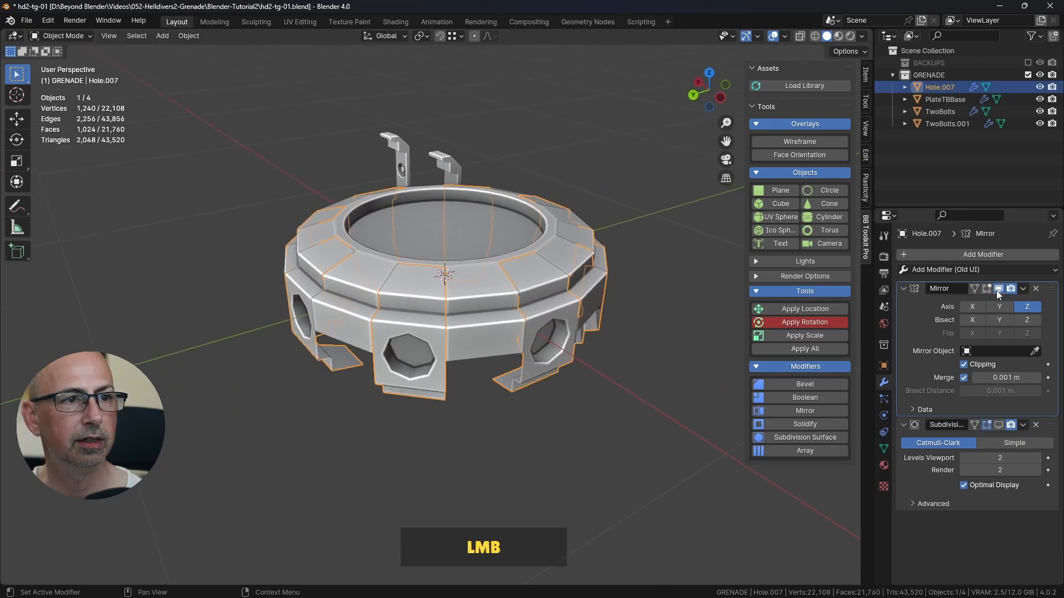
click(997, 424)
click(729, 453)
middle_drag(729, 454, 496, 372)
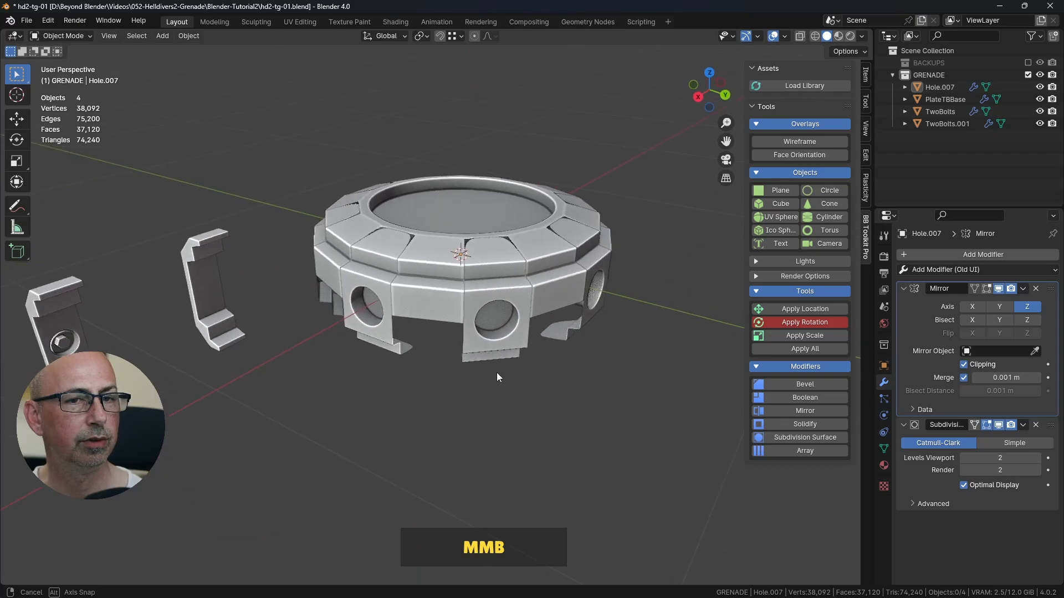
Step: Turn off the viewport display of both the Mirror and Subdivision modifiers on the joined Hole object
click(997, 288)
click(998, 425)
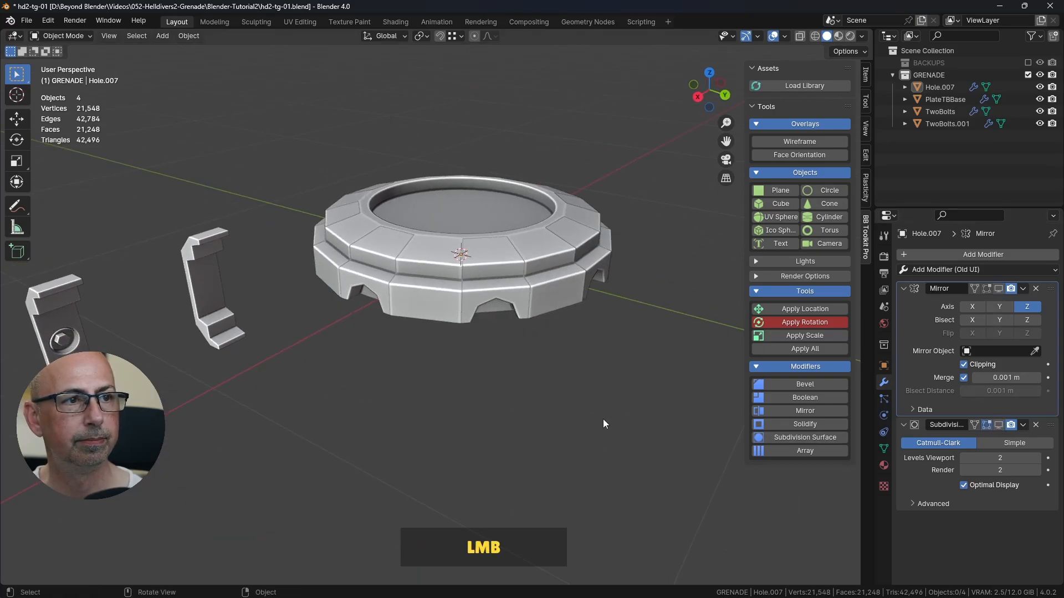
middle_drag(603, 419, 544, 347)
scroll(574, 342, up, 4)
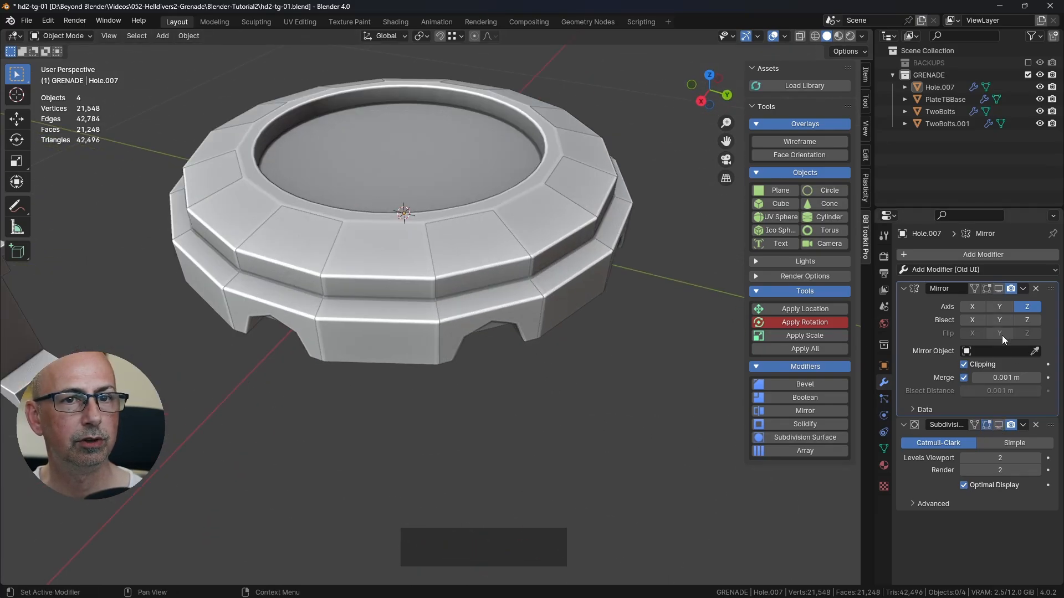
shift+middle_drag(550, 296, 589, 324)
Step: Select the joined Hole object and PlateTBBase, with PlateTBBase active, and join them into one object
click(430, 287)
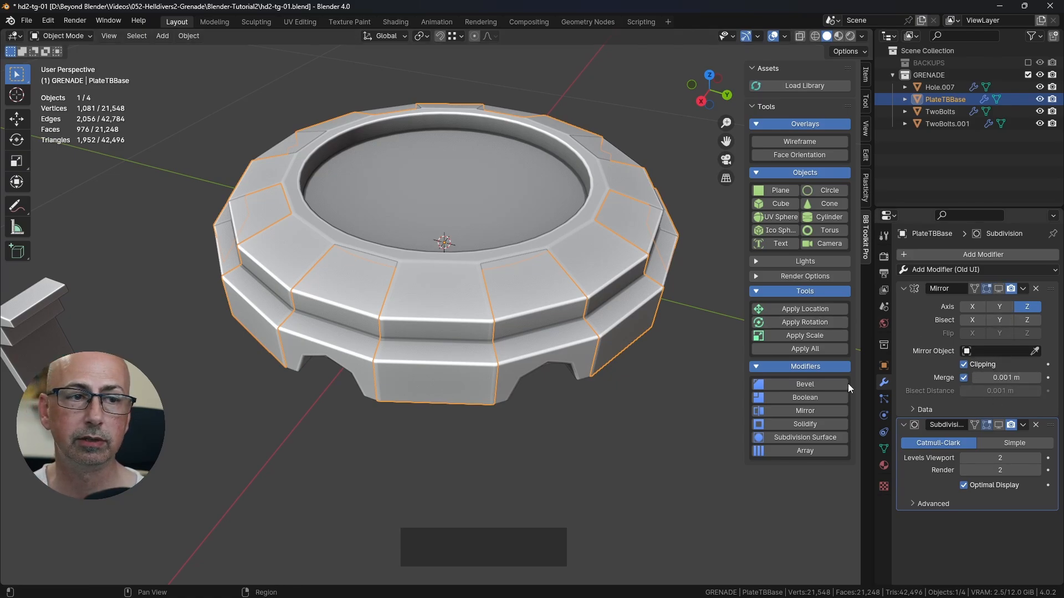
click(519, 330)
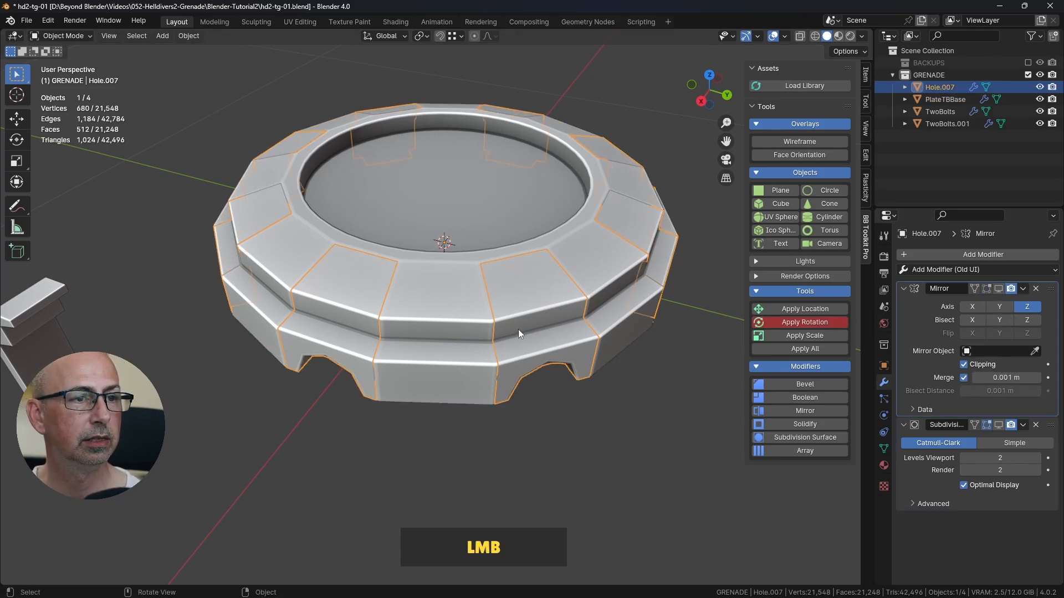
shift+middle_drag(538, 344, 563, 345)
scroll(542, 341, down, 2)
shift+click(520, 302)
middle_drag(519, 301, 567, 334)
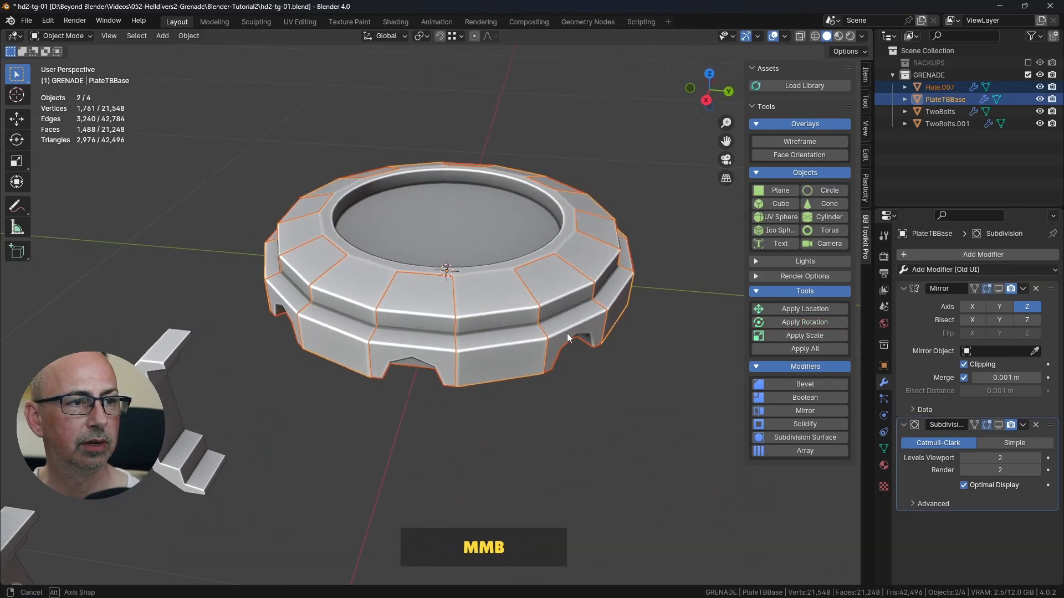
key(ctrl+KP_Subtract)
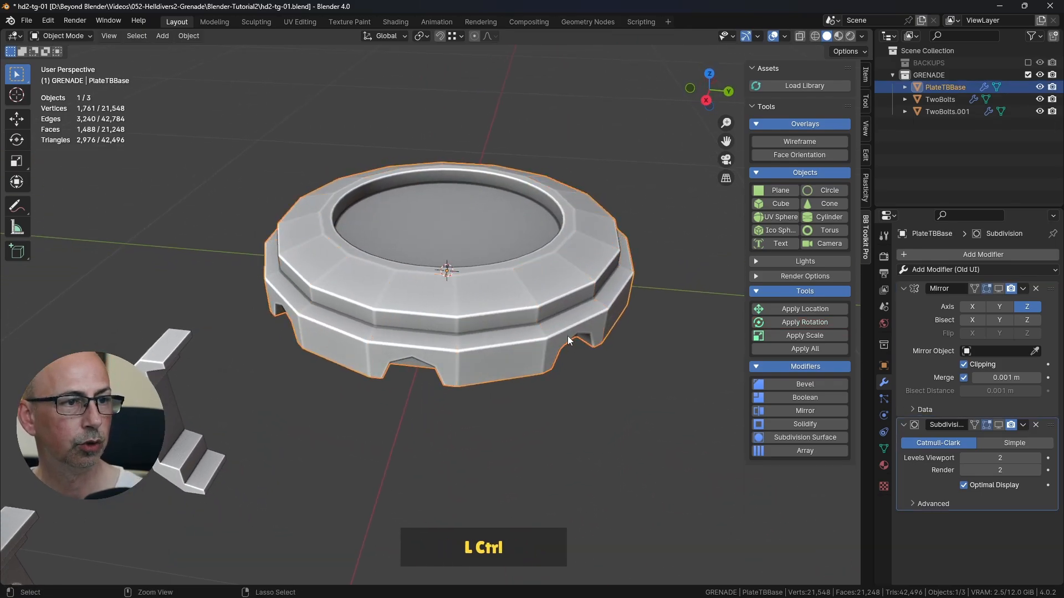
Step: Preview PlateTBBase from several angles with its Mirror and Subdivision modifiers shown in the viewport, and hide both modifiers again
click(629, 419)
click(519, 306)
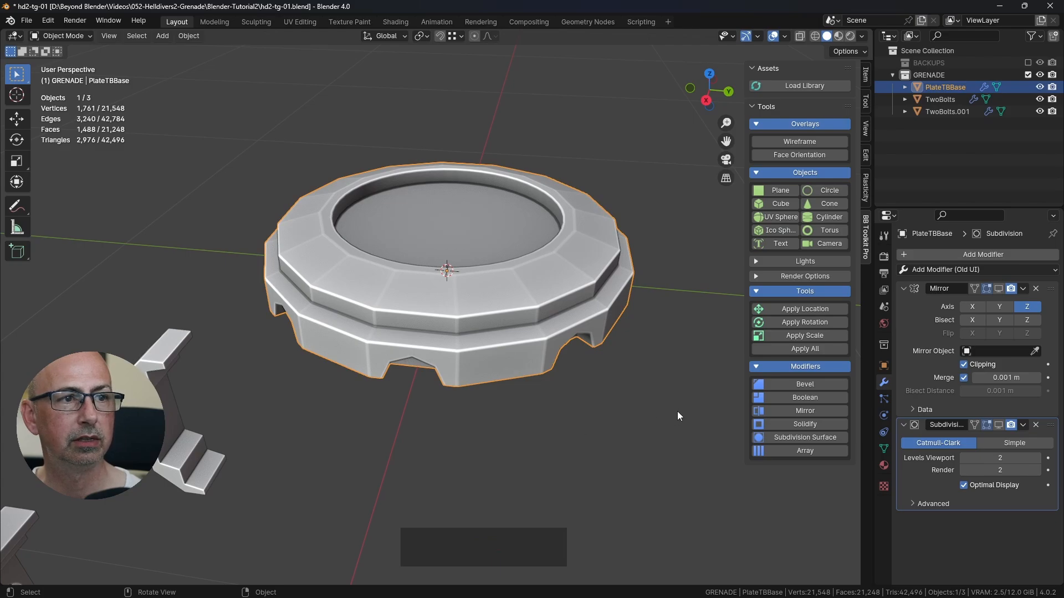
middle_drag(677, 411, 588, 346)
click(997, 289)
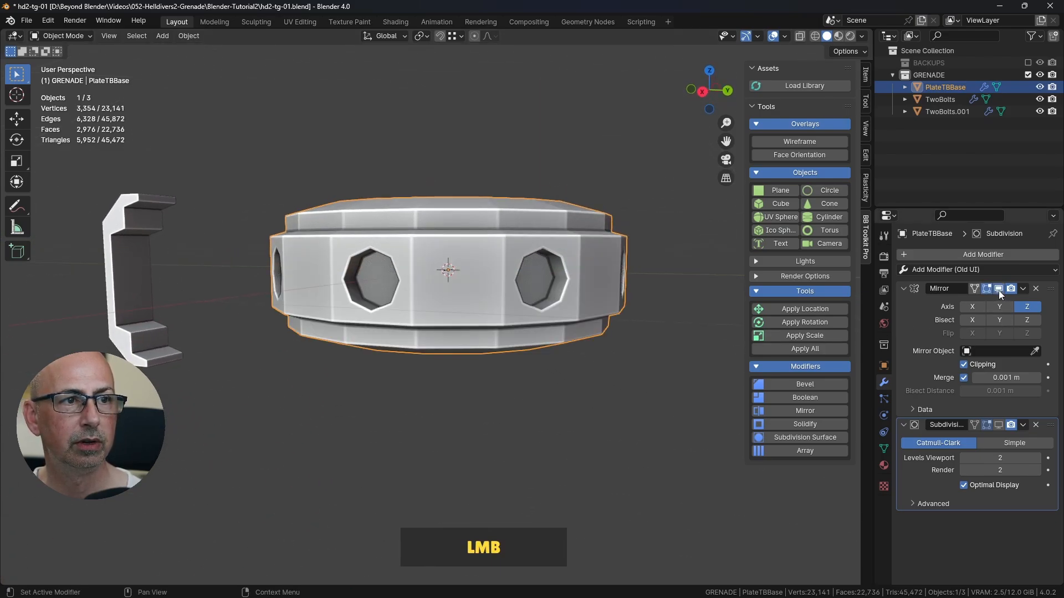
click(999, 424)
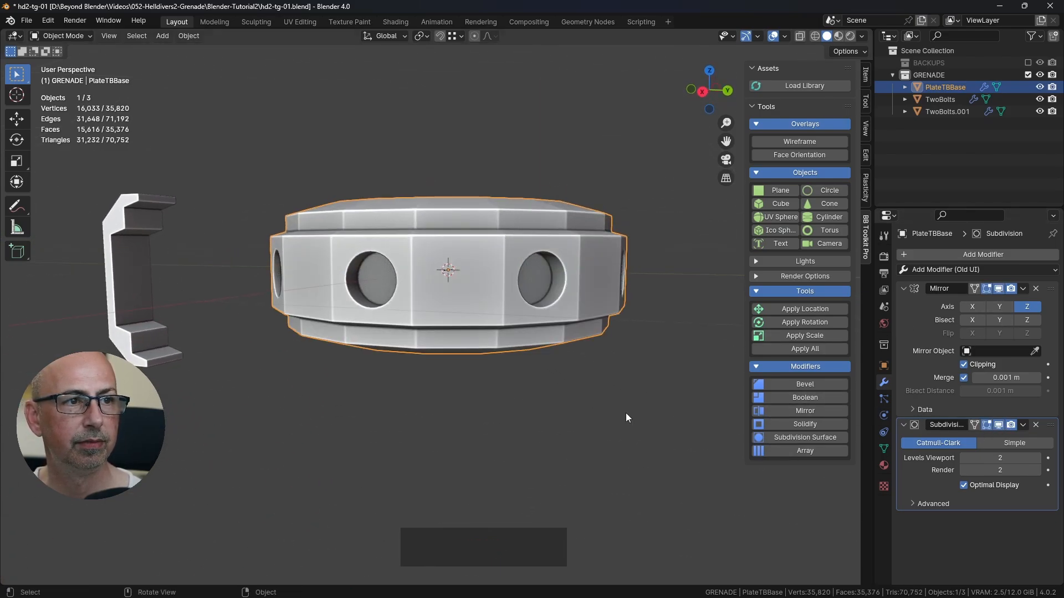
middle_drag(589, 304, 609, 388)
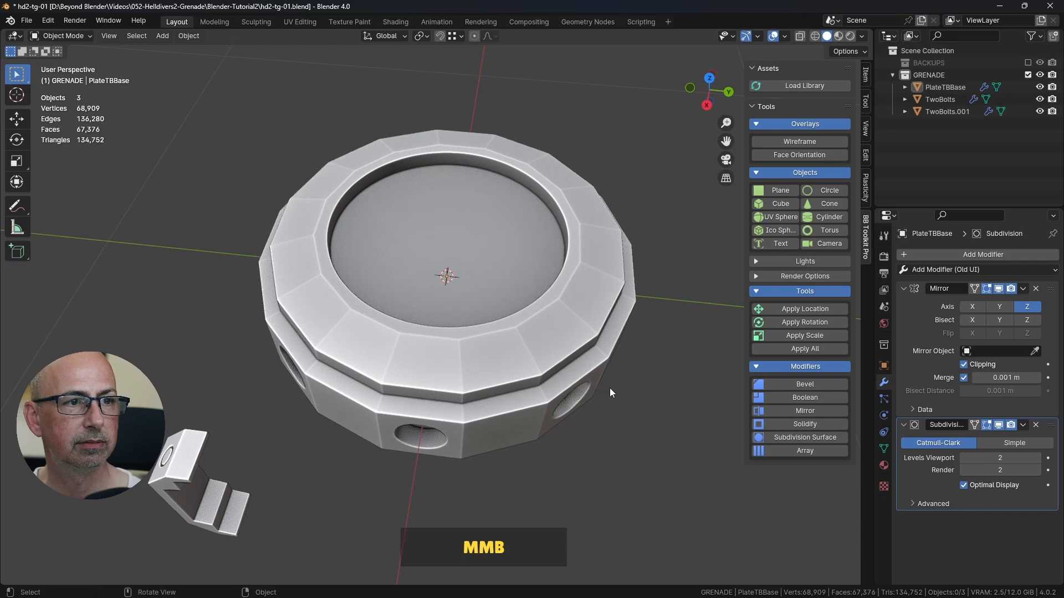
scroll(610, 388, up, 3)
scroll(597, 337, down, 3)
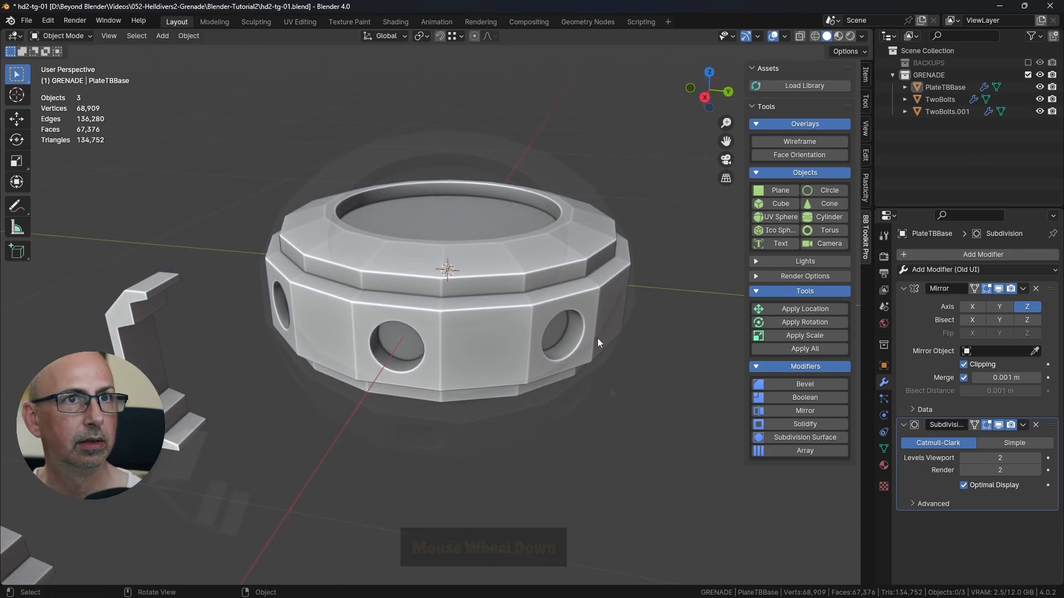
middle_drag(597, 337, 577, 361)
click(1000, 425)
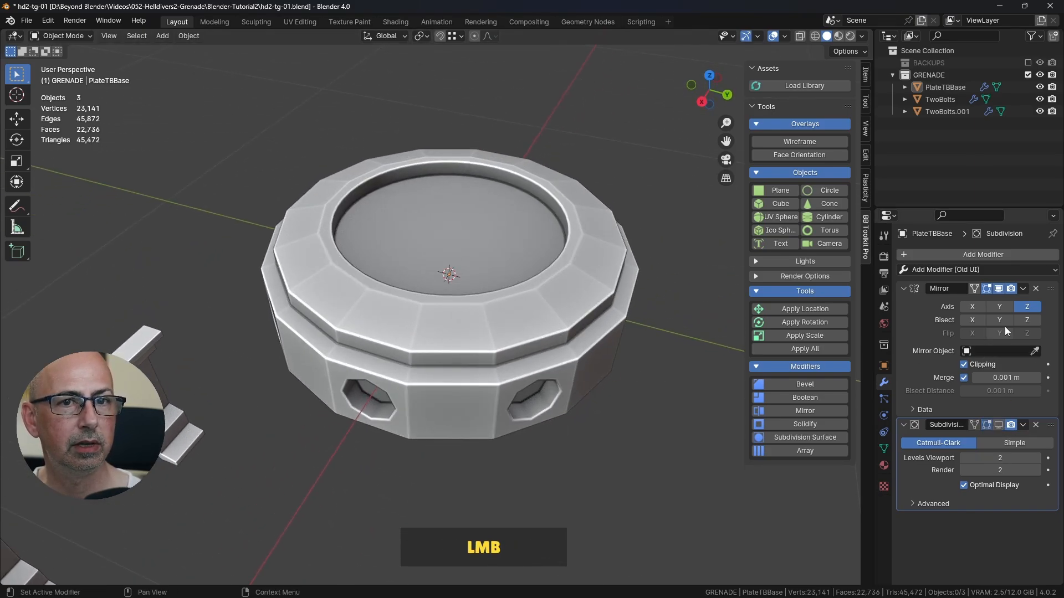
click(998, 290)
Step: Enter Edit Mode on PlateTBBase and test-move a seam corner vertex on the top ring to check for overlapping vertices, cancelling the move
click(541, 306)
key(Tab)
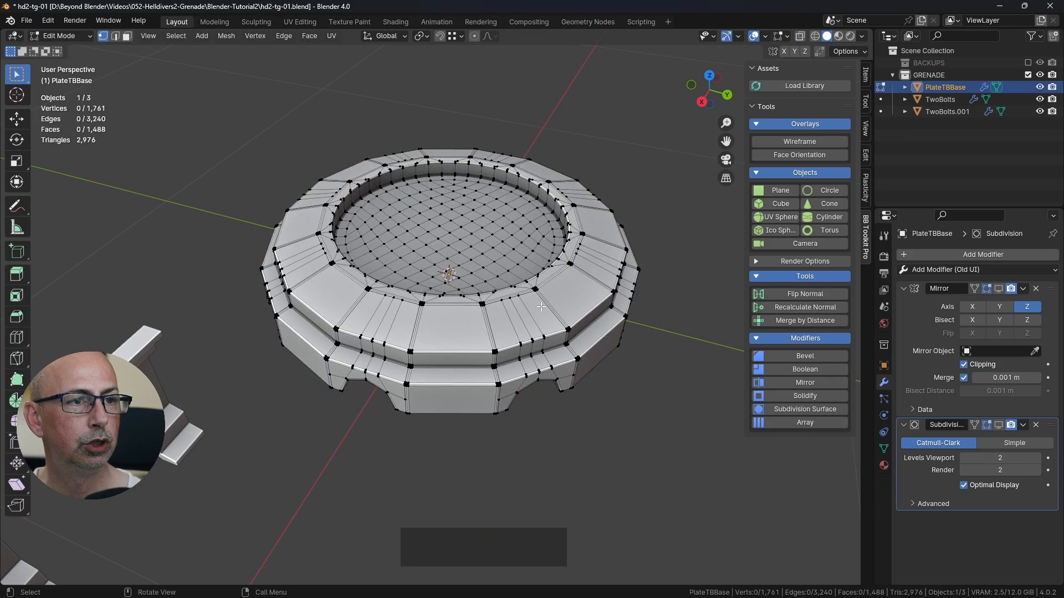
scroll(518, 344, up, 8)
shift+middle_drag(397, 187, 440, 291)
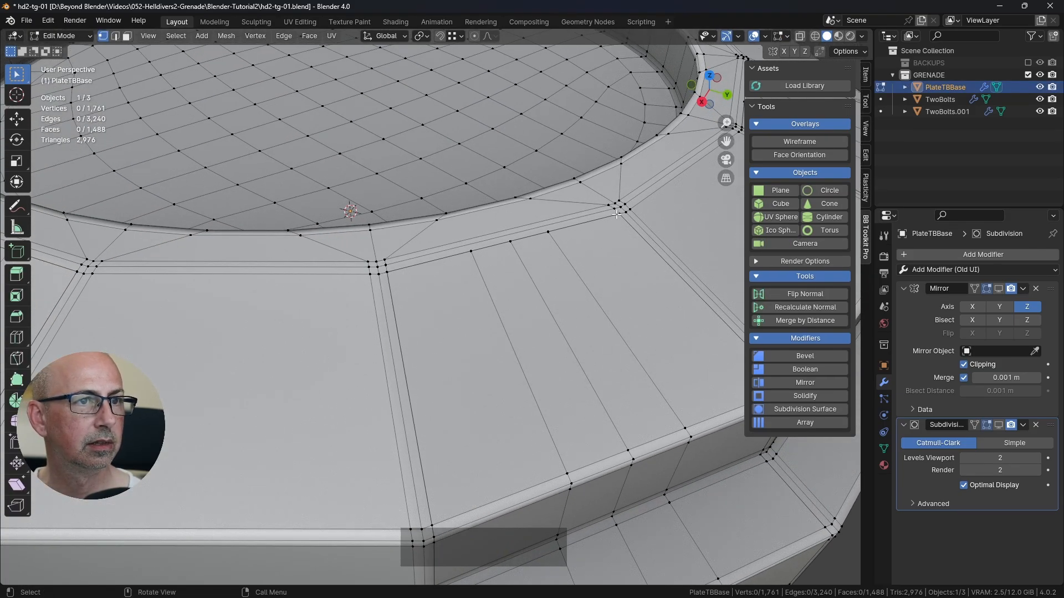
shift+middle_drag(482, 286, 485, 319)
scroll(485, 319, up, 2)
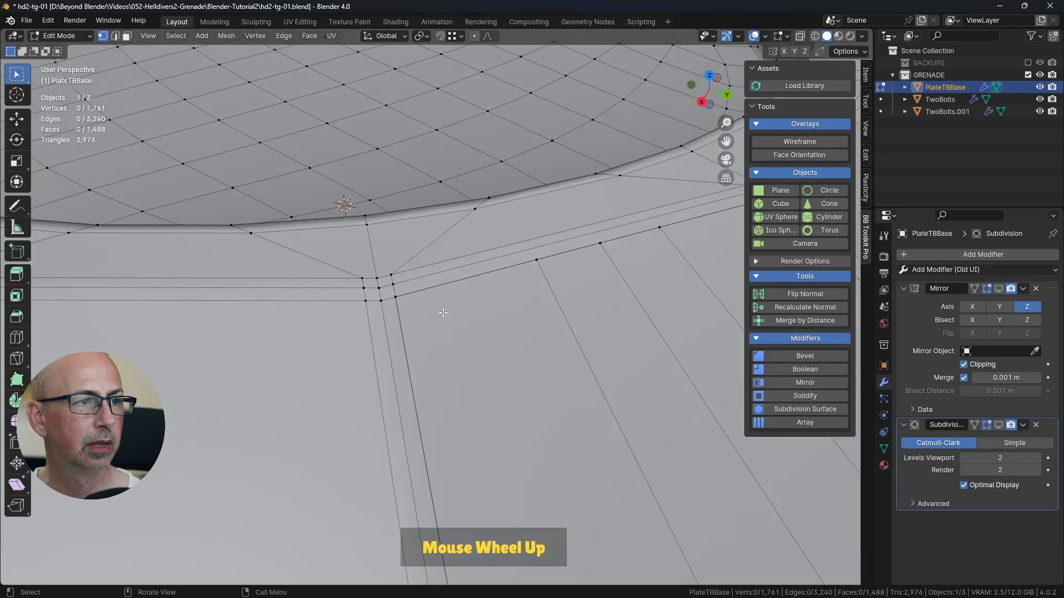
click(400, 298)
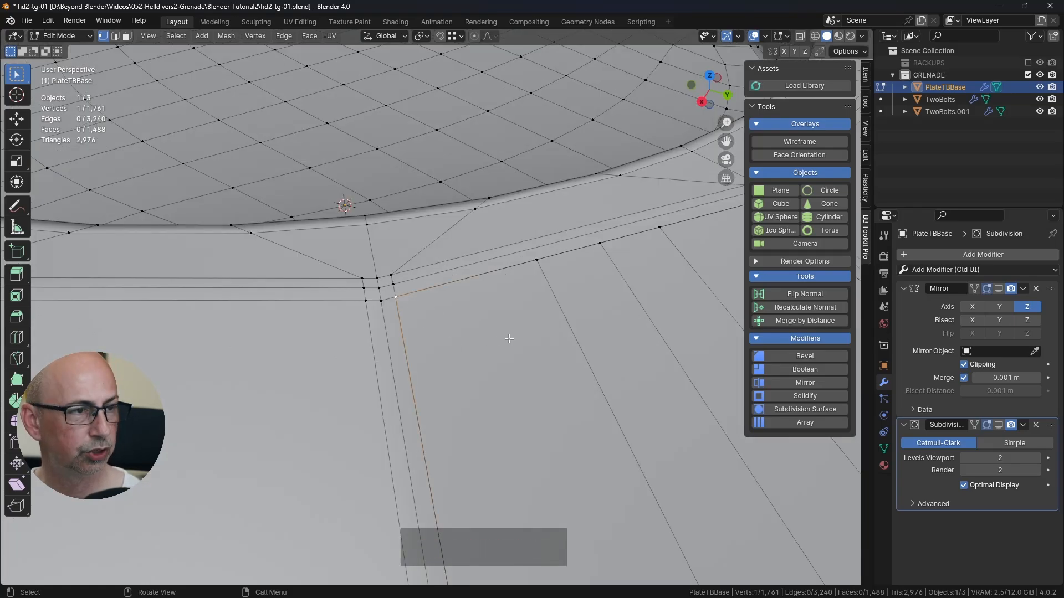
key(g)
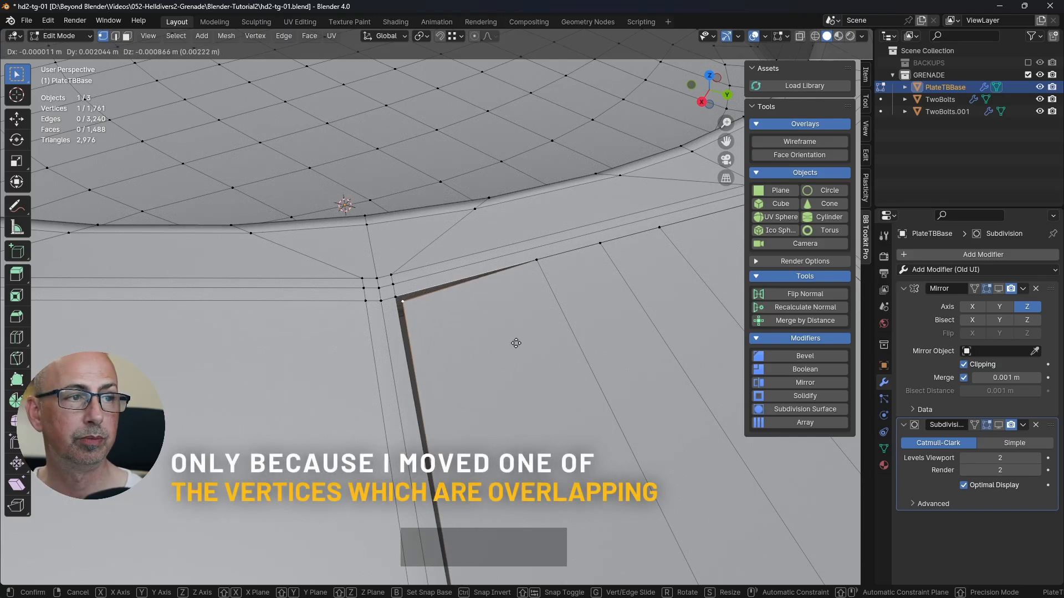
right_click(515, 343)
Step: Select all of PlateTBBase's vertices, merge them by distance at 0.0001 m, and clear the selection
scroll(516, 343, down, 6)
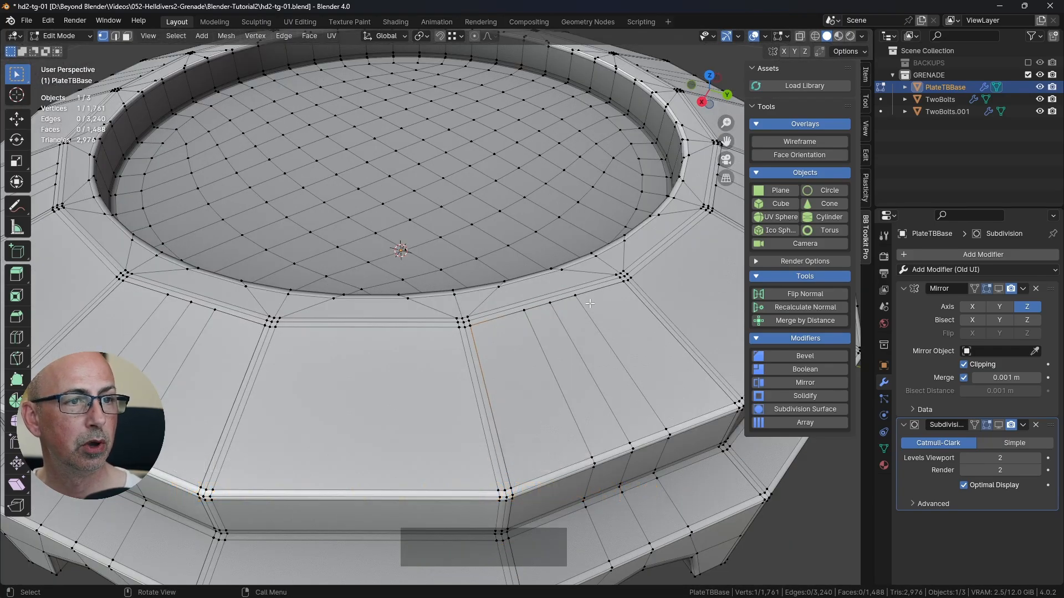
scroll(600, 328, down, 2)
shift+middle_drag(600, 328, 546, 275)
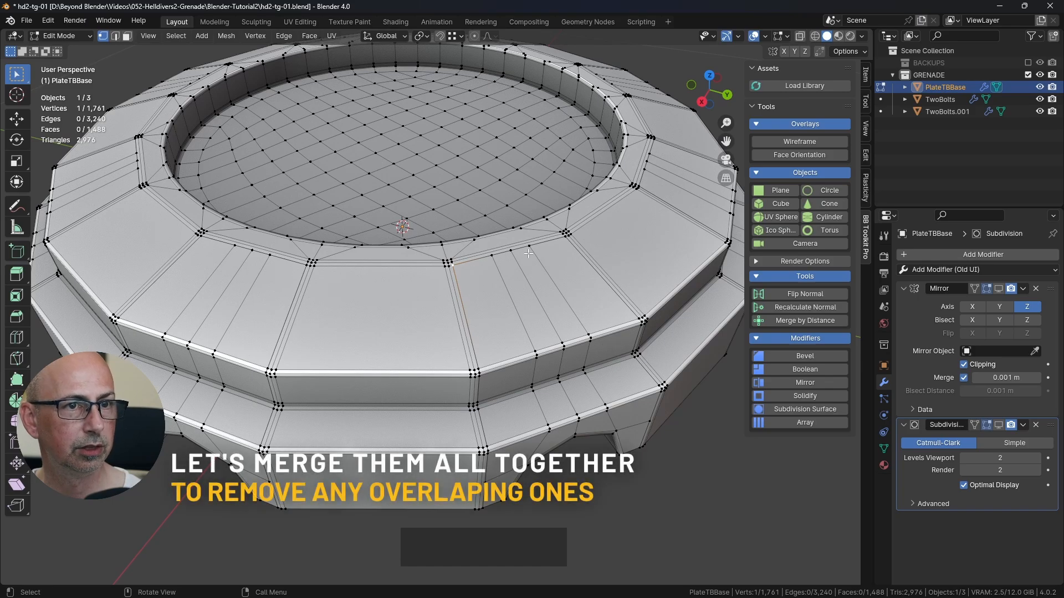
scroll(509, 272, down, 2)
key(a)
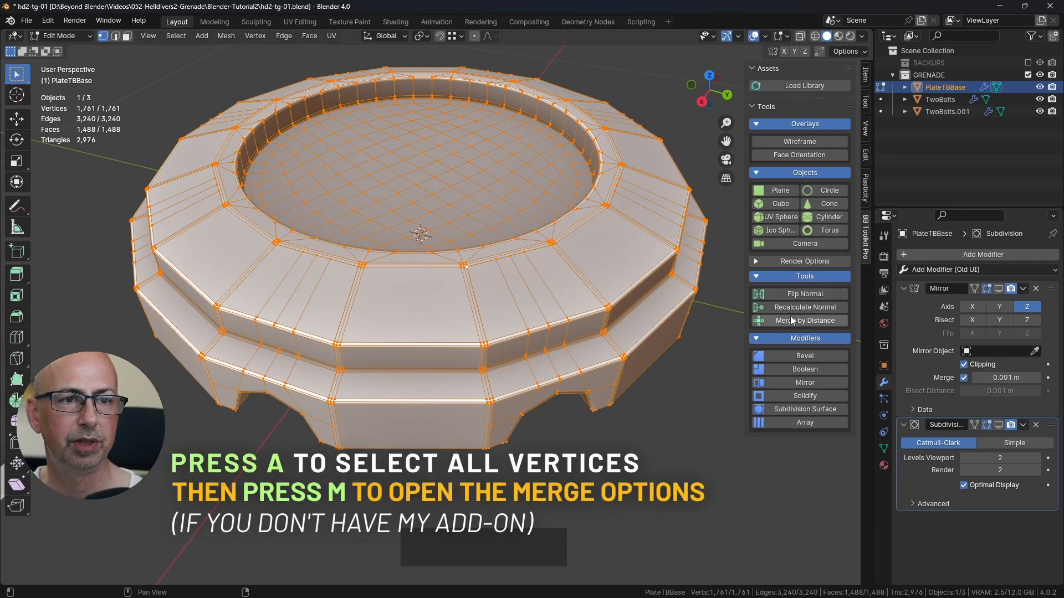
shift+middle_drag(624, 370, 593, 372)
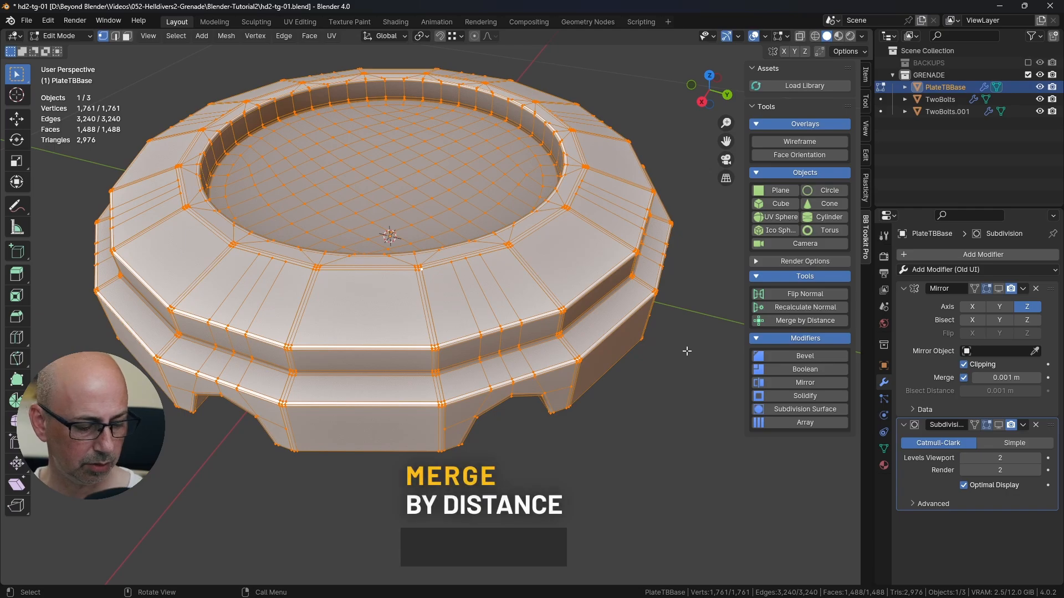
key(m)
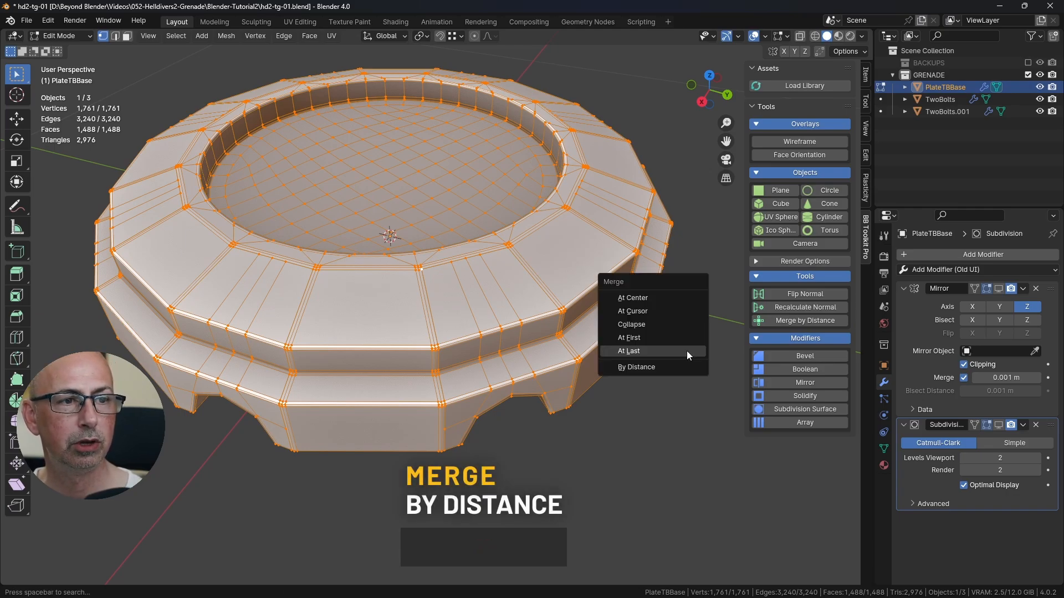
click(643, 367)
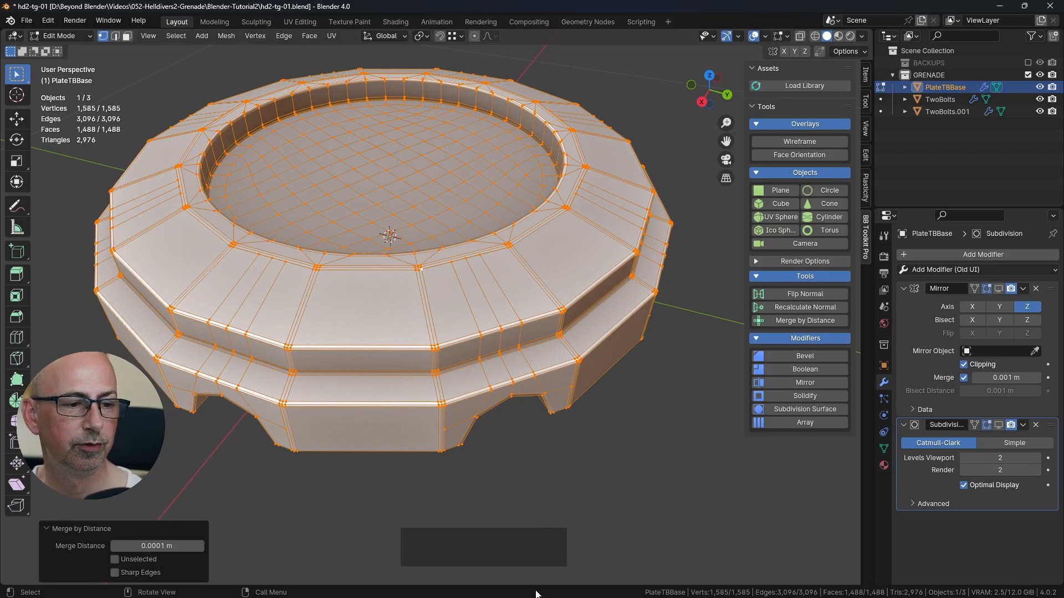
click(645, 459)
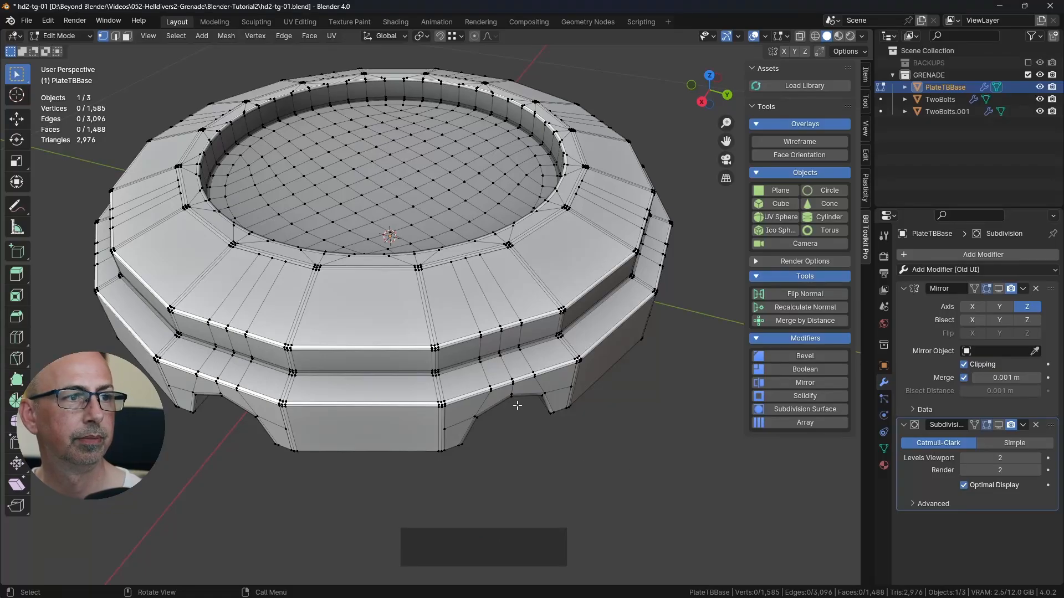
Step: Test-move several seam and rim vertices on the top ring to check that the segments are welded, cancelling each move
scroll(410, 256, up, 8)
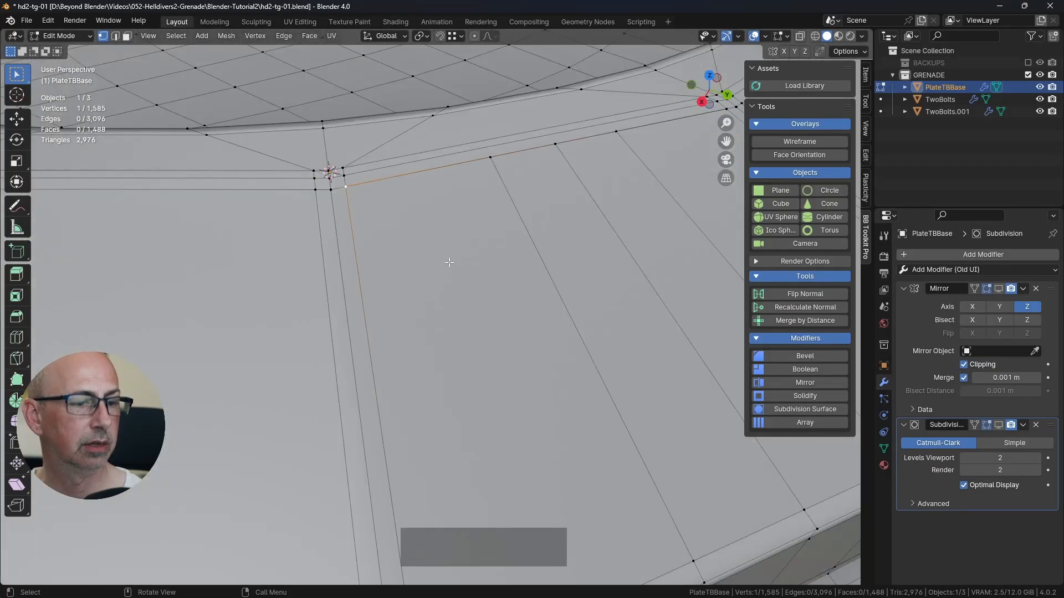
key(c)
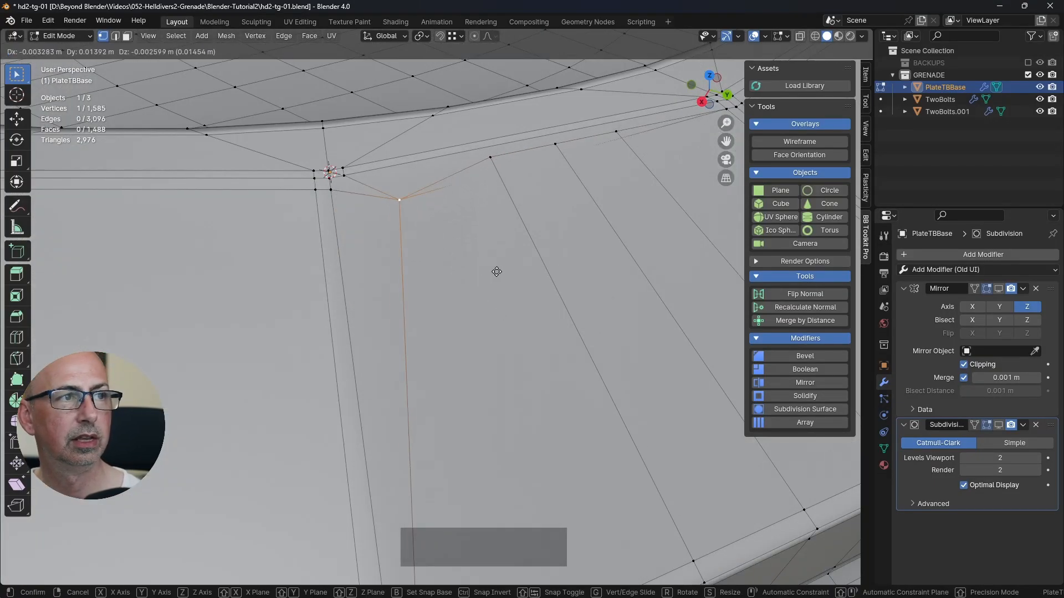
right_click(489, 277)
scroll(496, 300, down, 8)
middle_drag(344, 276, 470, 280)
scroll(372, 318, up, 5)
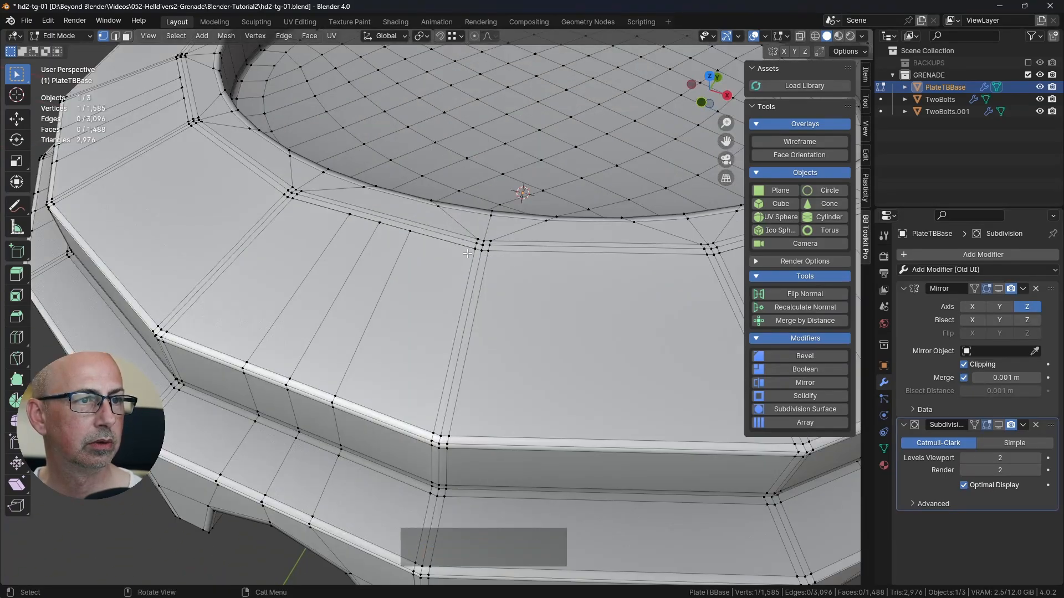
right_click(498, 278)
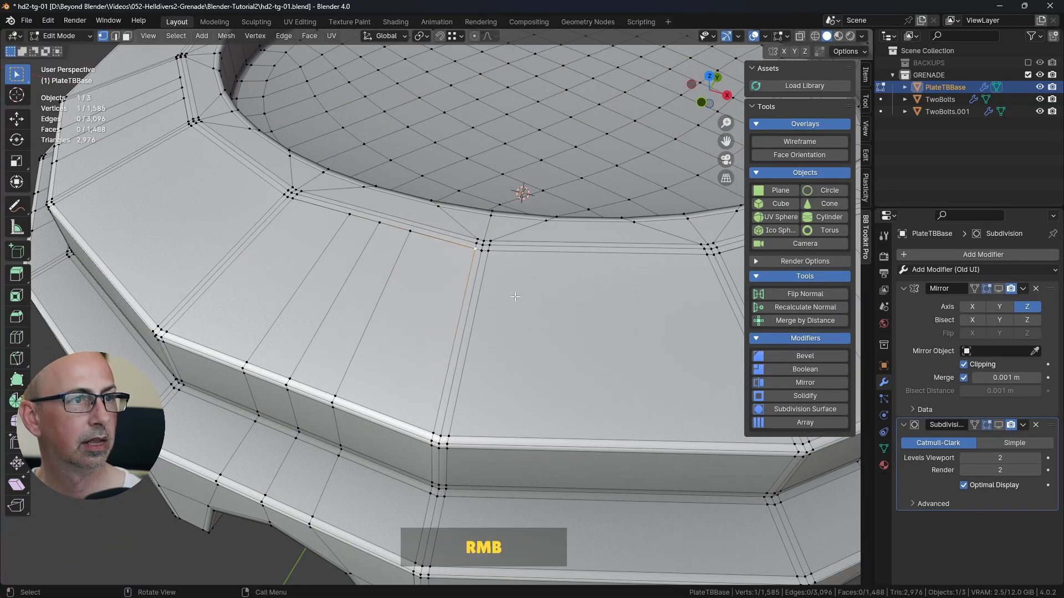
scroll(487, 283, down, 6)
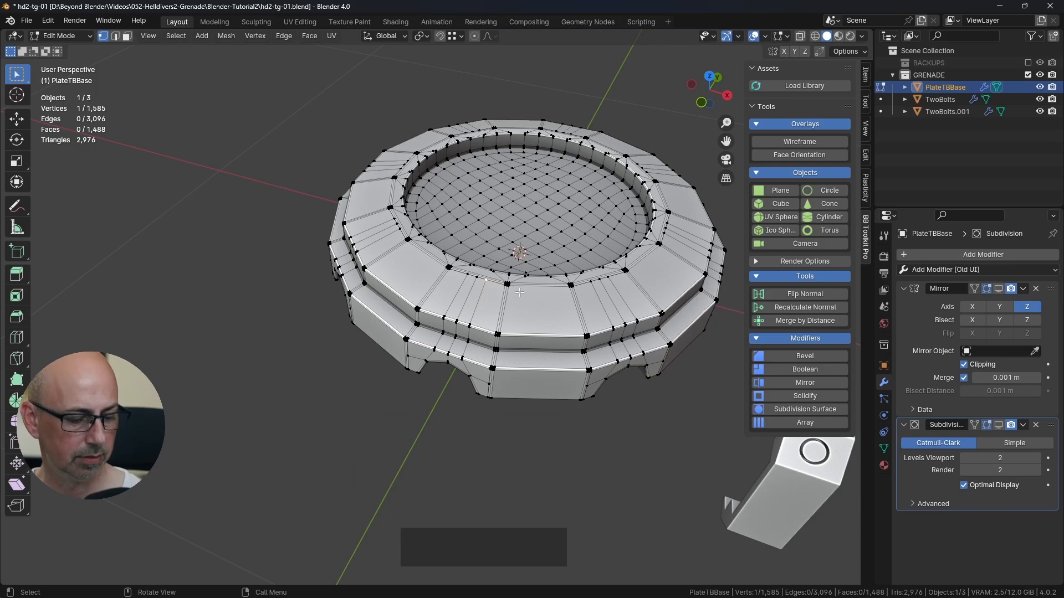
key(c)
right_click(510, 305)
scroll(510, 312, up, 3)
scroll(510, 312, up, 1)
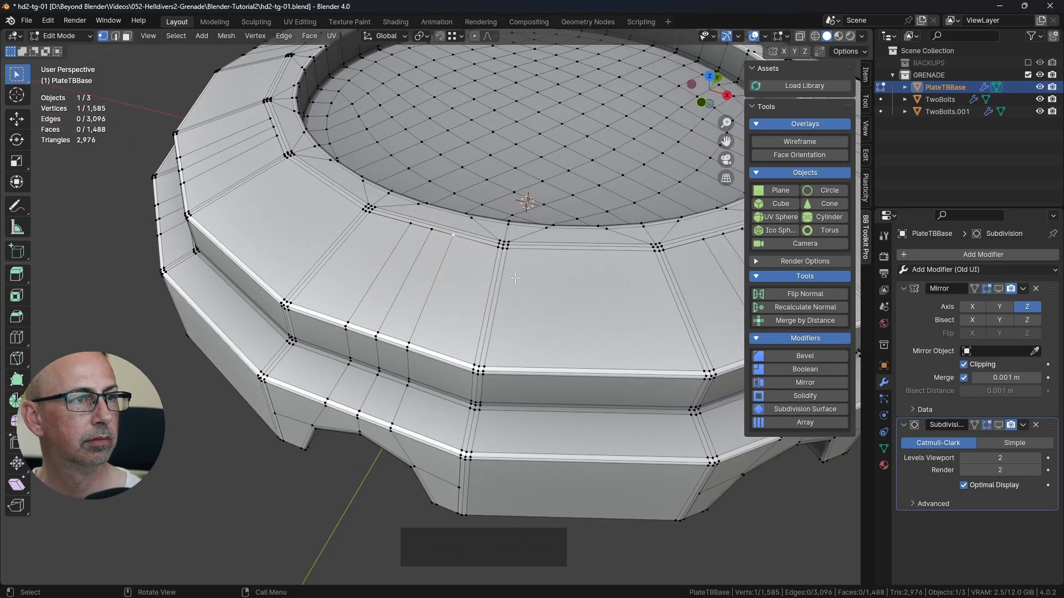
Step: On one hole segment, merge the two outer of the three extra inner-rim vertices into their nearest corner vertices using Merge At Last
middle_drag(510, 312, 518, 289)
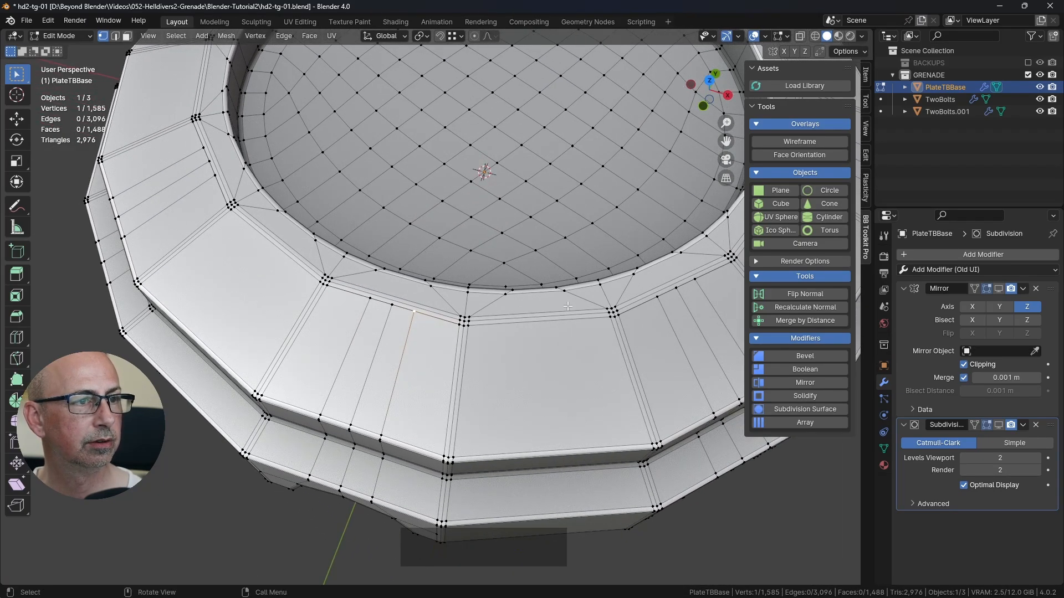
shift+middle_drag(447, 395, 488, 348)
scroll(503, 386, up, 2)
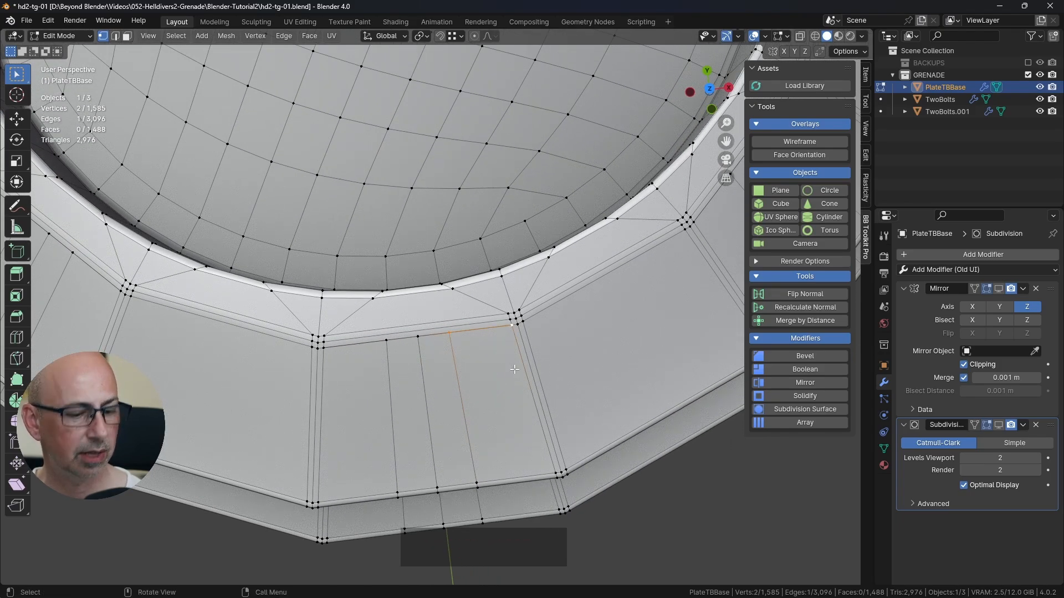
key(m)
click(480, 352)
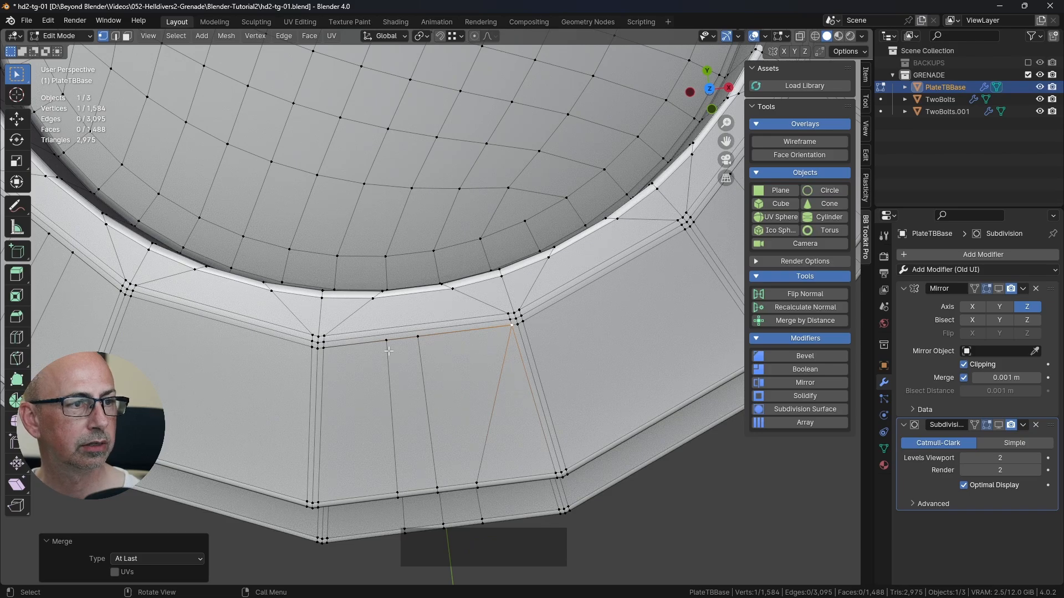
shift+click(325, 349)
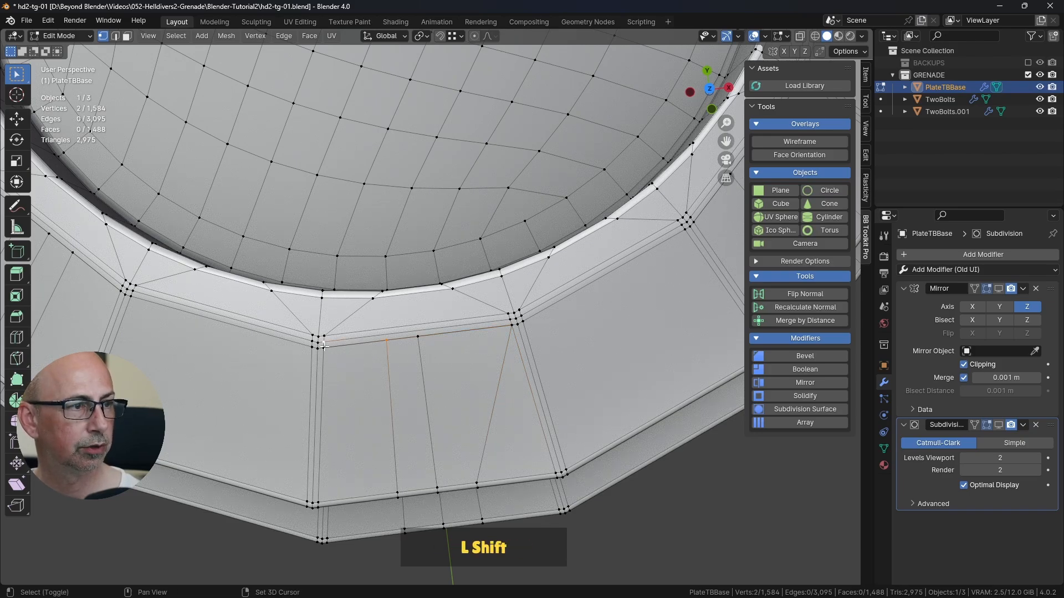
shift+click(324, 347)
key(shift+r)
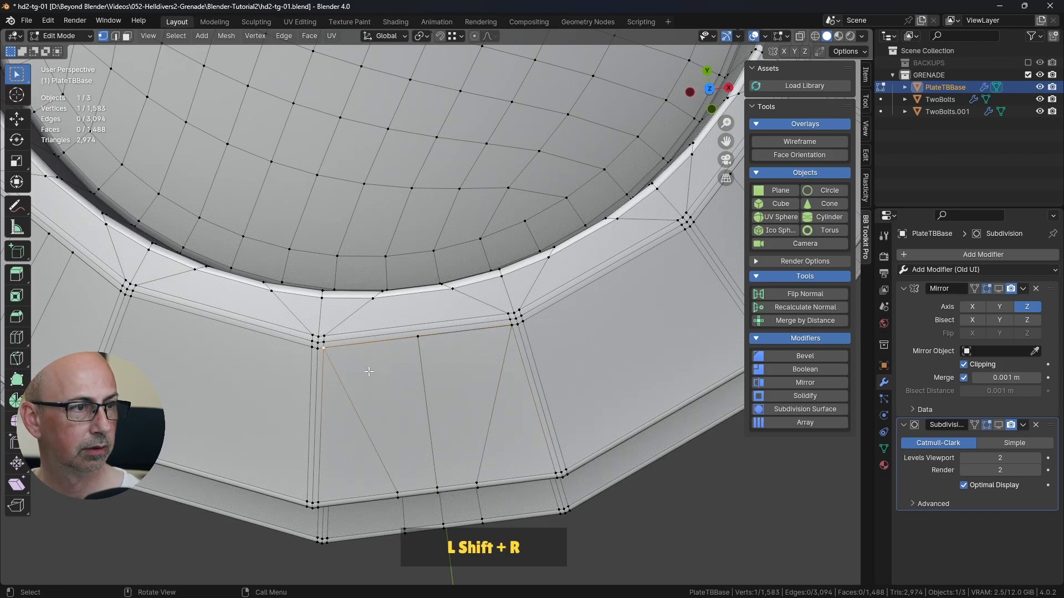
Step: Merge the remaining middle rim vertex of that hole segment into the adjacent corner vertex using Merge At Last
scroll(428, 407, down, 3)
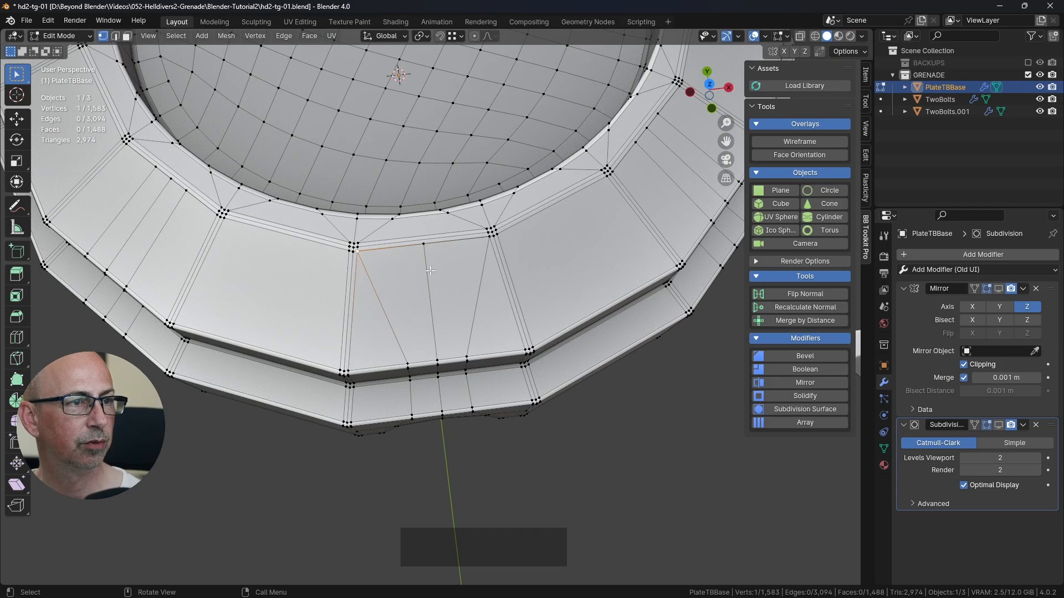
shift+middle_drag(430, 270, 471, 327)
shift+click(390, 385)
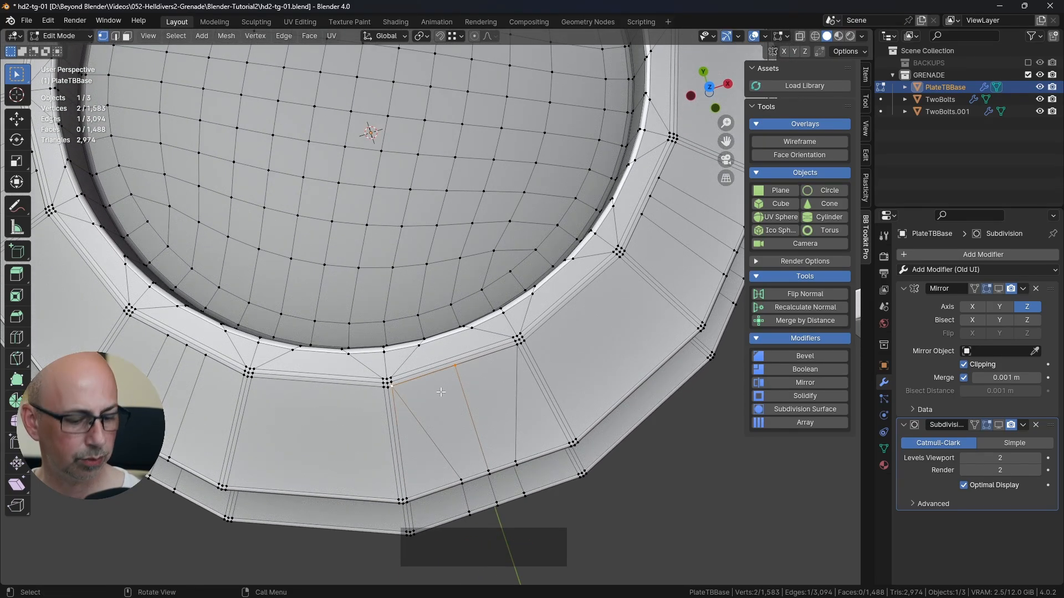
key(m)
click(440, 391)
Step: Show PlateTBBase's Subdivision modifier in the viewport from Object Mode, inspect the top ring for artifacts, and return to Edit Mode
middle_drag(706, 491, 576, 424)
key(Tab)
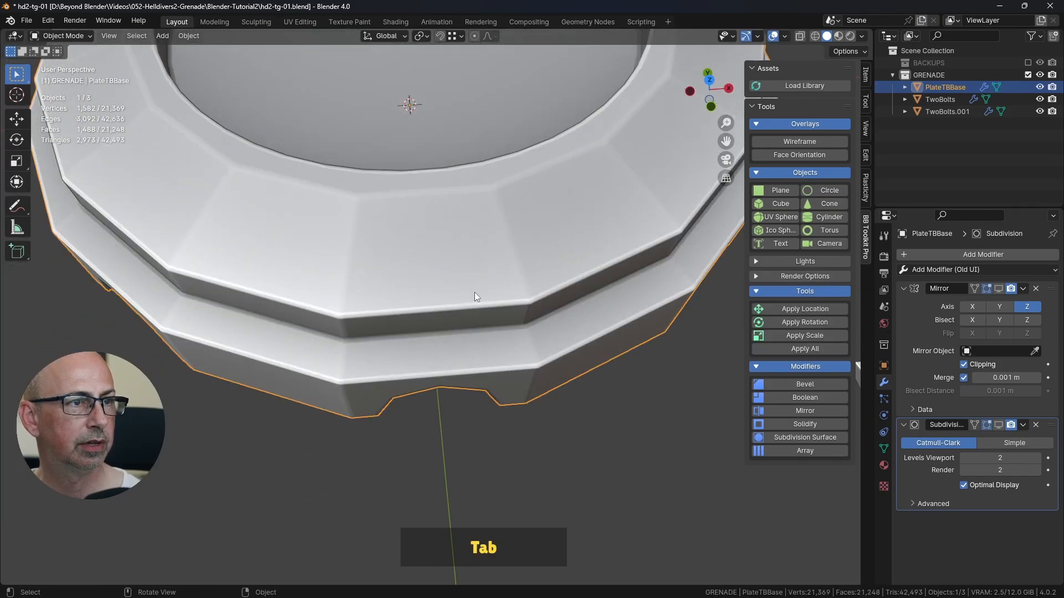
click(1002, 425)
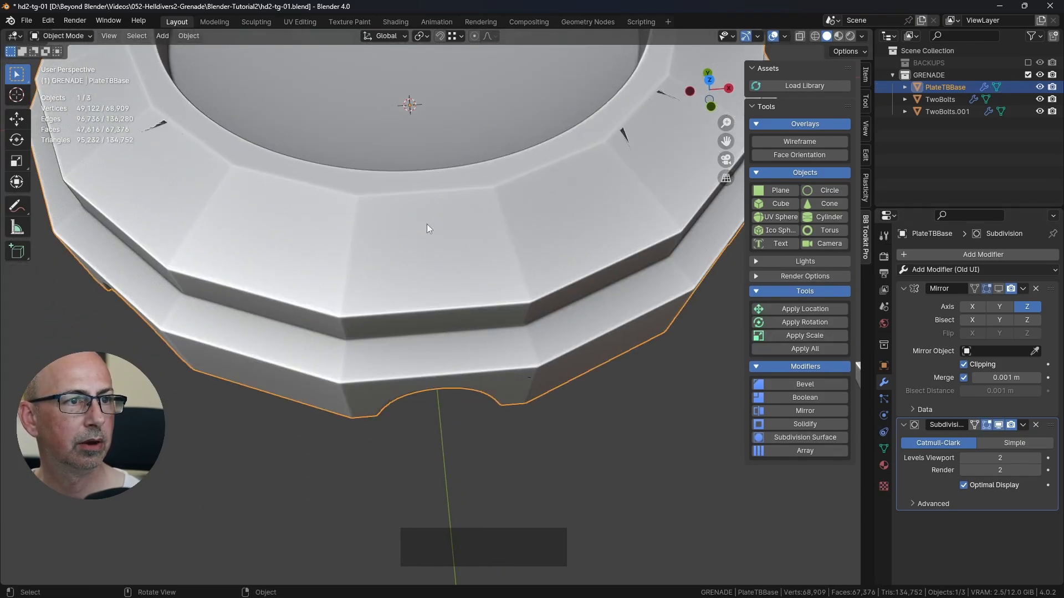
key(Tab)
middle_drag(527, 325, 508, 305)
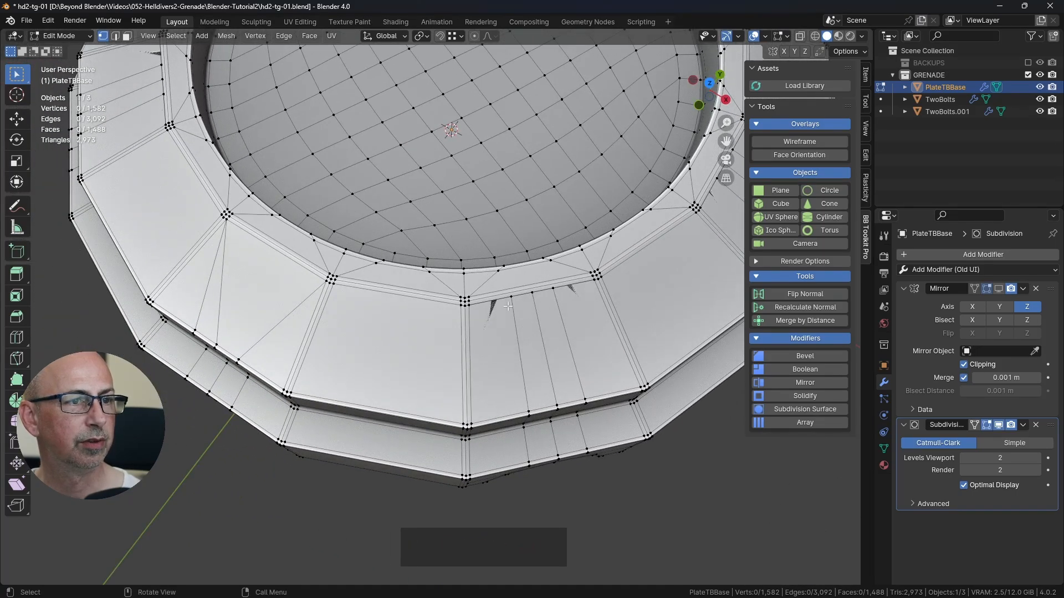
click(1000, 424)
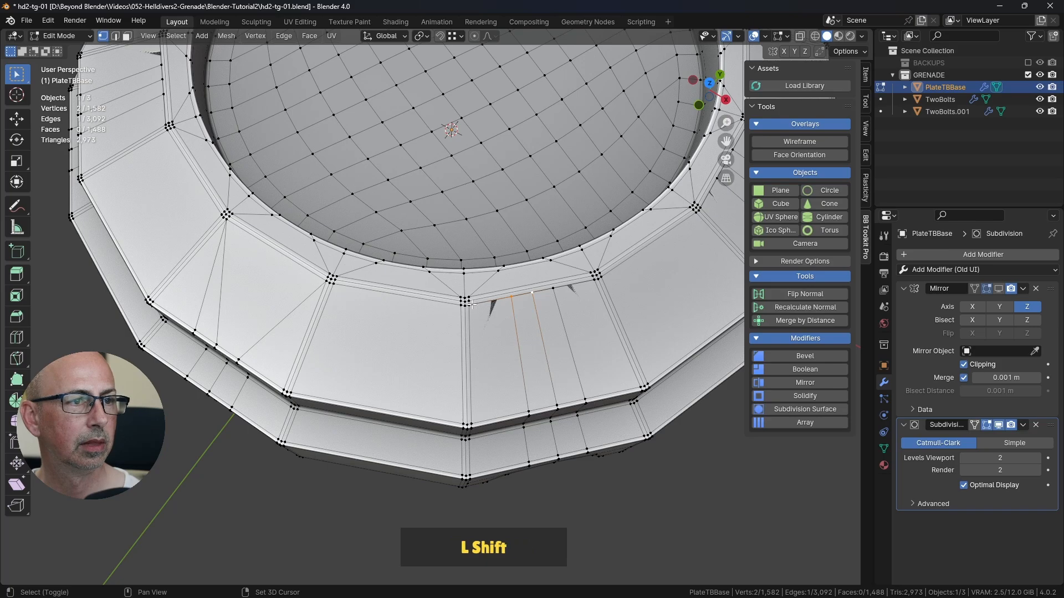
Step: On the adjacent hole segment, merge two extra rim vertices into one corner vertex and the third into the opposite corner, each At Last
key(m)
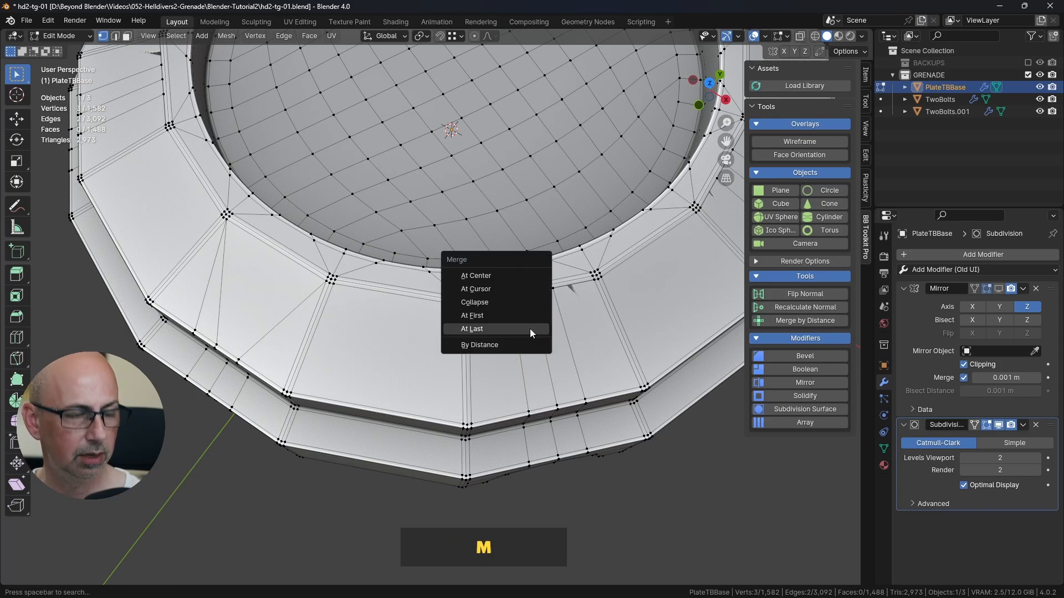
click(500, 330)
click(558, 290)
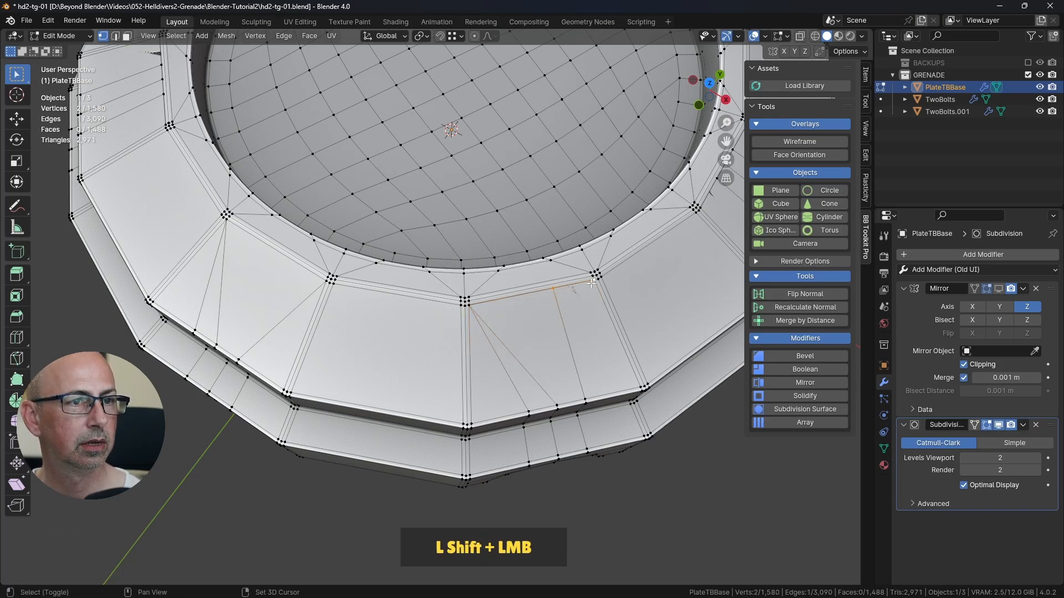
key(shift+r)
Step: Repeat the At Last merges on the next two hole segments, collapsing their three extra rim vertices into the neighbouring corners
shift+middle_drag(587, 297, 453, 285)
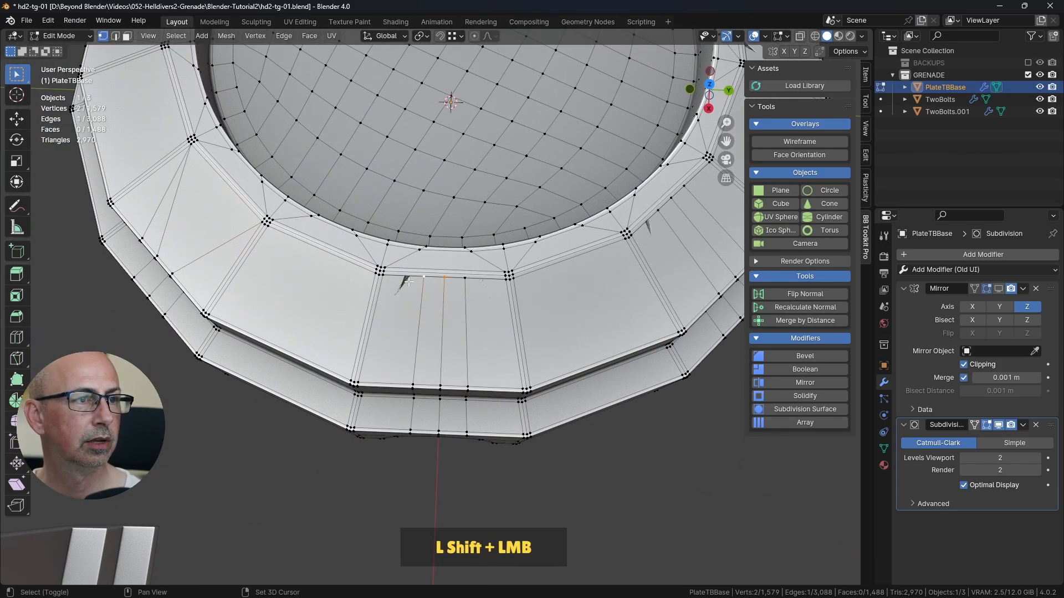
scroll(428, 297, up, 3)
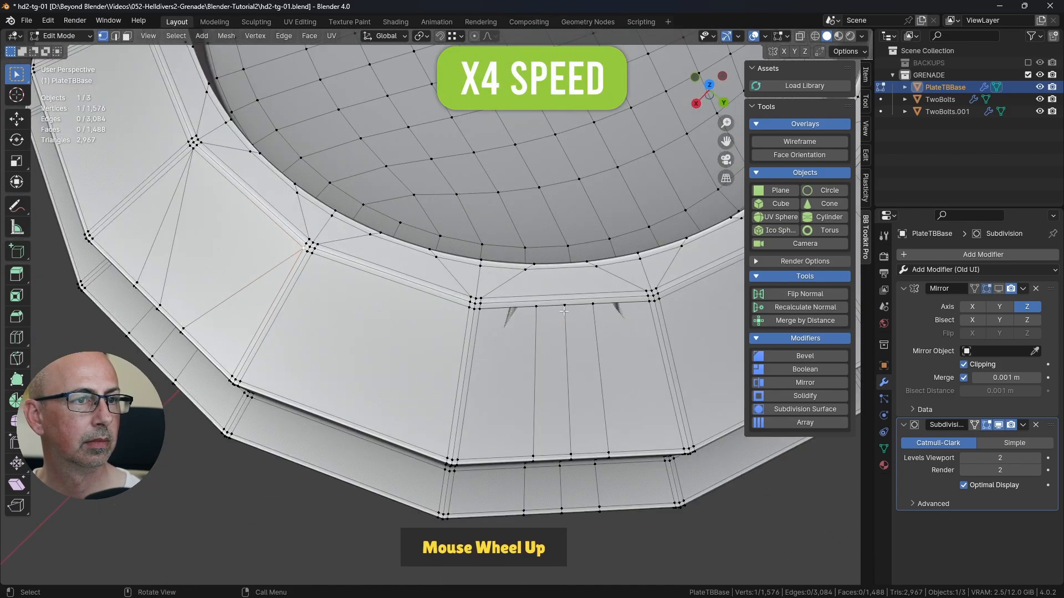
key(shift+r)
Step: Collapse the three extra rim vertices of the hole segment over the Y axis into its two corner vertices with At Last merges
key(shift+r)
scroll(636, 314, down, 2)
middle_drag(635, 315, 550, 332)
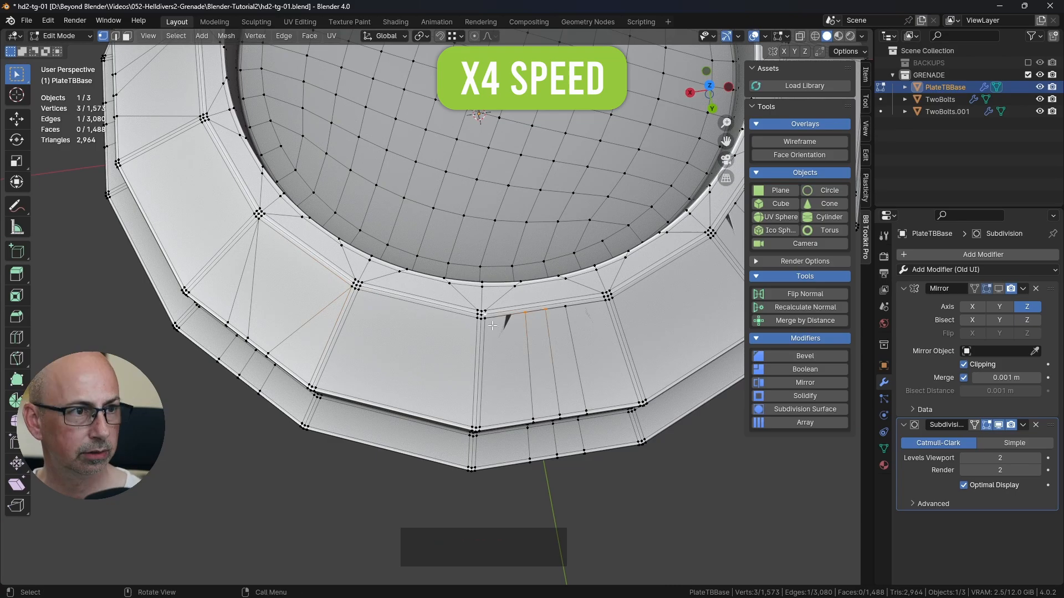
shift+click(486, 320)
key(shift+r)
click(566, 307)
shift+click(603, 301)
key(shift+r)
Step: Merge the extra rim vertices of the next two hole segments into their neighbouring corner vertices with At Last
middle_drag(601, 310, 527, 304)
scroll(526, 302, up, 3)
shift+click(354, 276)
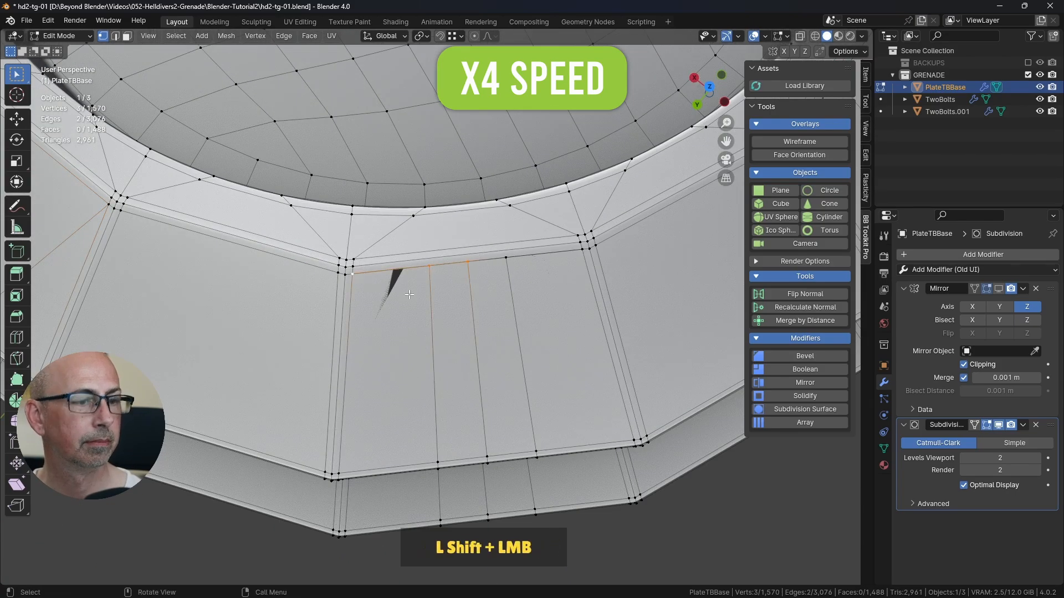
key(m)
click(553, 261)
Step: On the hole segment over the X axis, merge two extra rim vertices into one corner and the third into the opposite corner
middle_drag(553, 261, 523, 320)
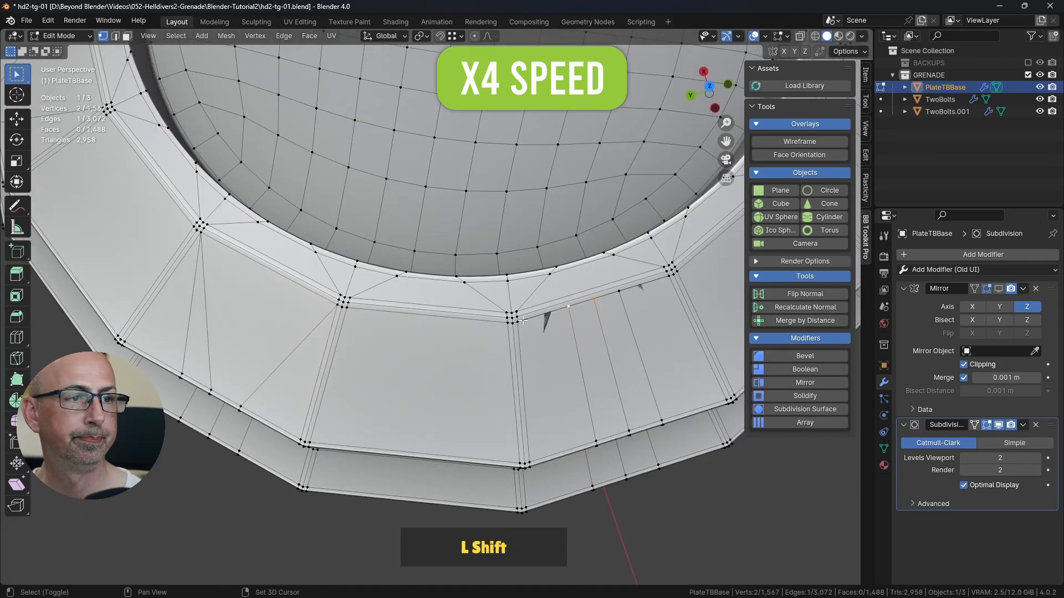
shift+click(518, 320)
key(shift+r)
click(619, 292)
shift+click(664, 276)
key(shift+r)
Step: Collapse the three extra rim vertices of the last remaining hole segment into its two corner vertices
middle_drag(658, 297, 554, 249)
shift+click(488, 222)
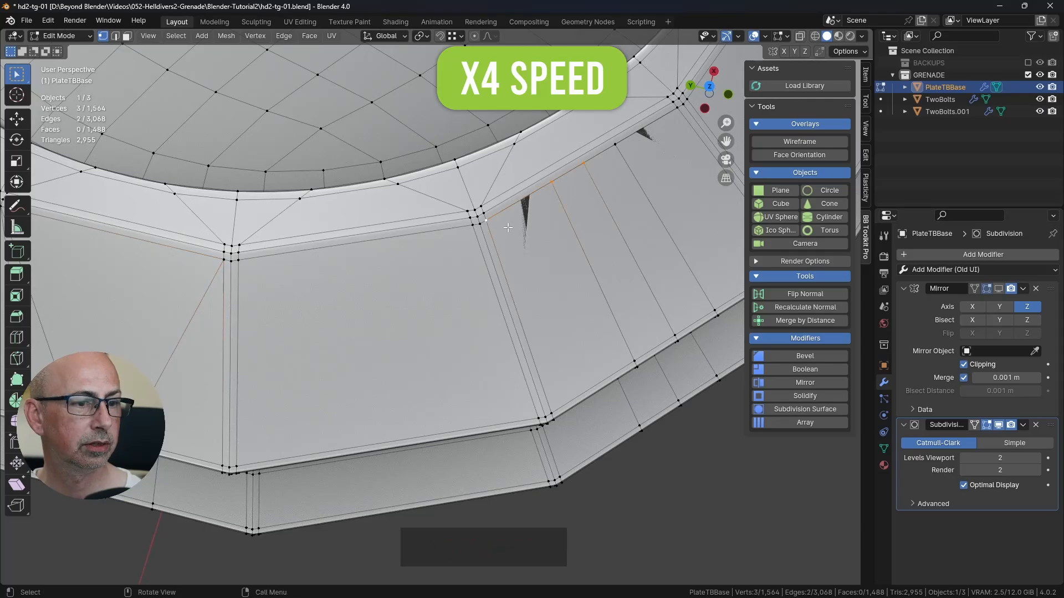
scroll(507, 227, down, 3)
key(shift+r)
Step: Examine the subdivided plate around the side holes in Object Mode and Edit Mode for remaining shading artifacts
scroll(554, 288, down, 5)
middle_drag(554, 288, 592, 378)
key(Tab)
scroll(592, 377, up, 3)
key(Tab)
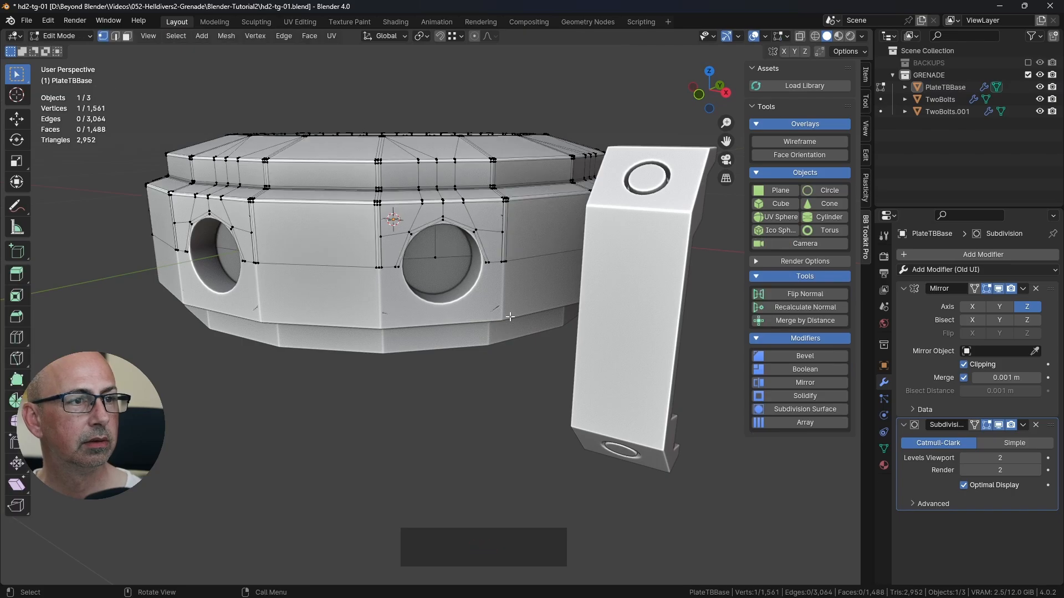
middle_drag(510, 317, 515, 321)
middle_drag(522, 228, 468, 265)
scroll(521, 240, up, 3)
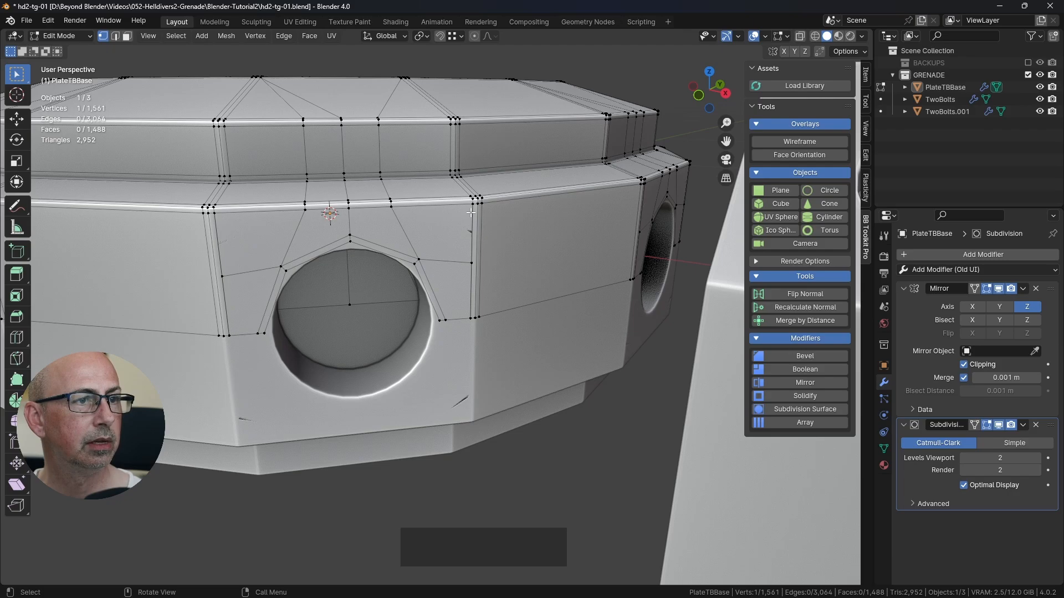
middle_drag(502, 238, 504, 262)
key(Tab)
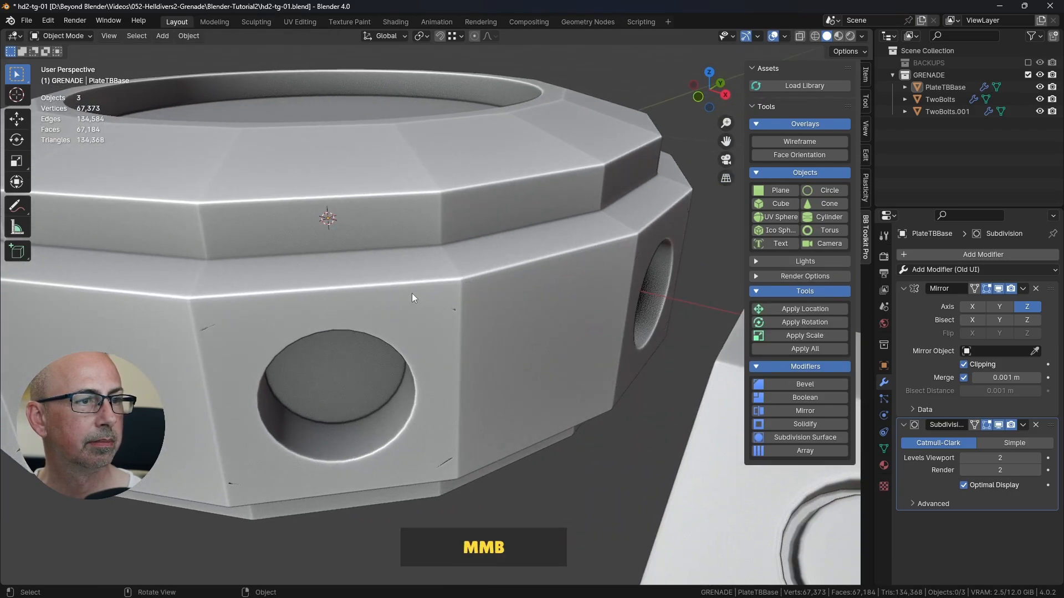
Step: Try merging the extra side-edge vertex beside a hole into the corner vertex above it with At Last, and undo it
click(411, 294)
key(Tab)
middle_drag(467, 303, 470, 304)
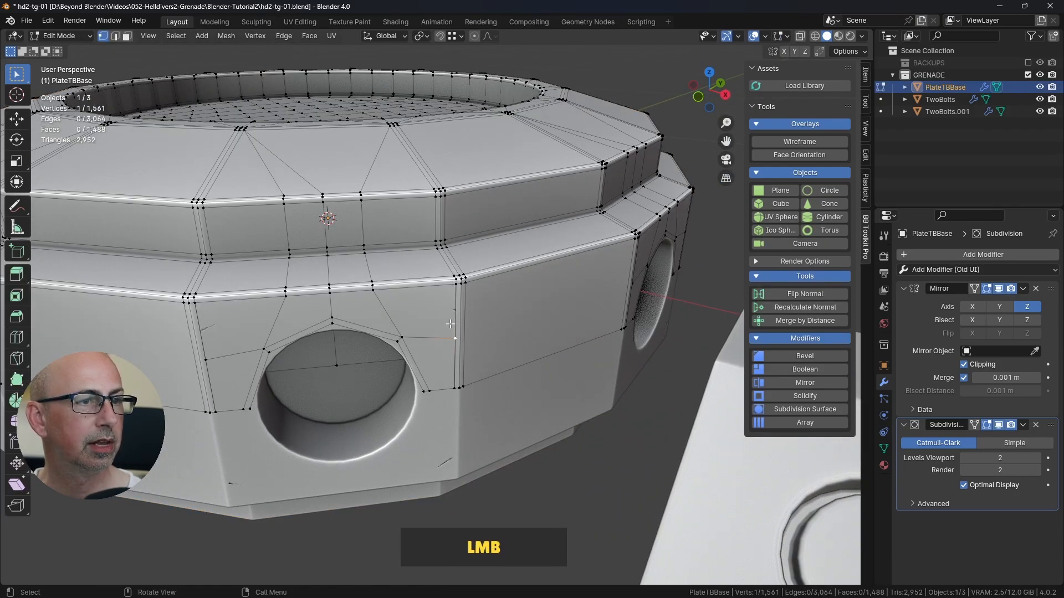
shift+click(458, 297)
key(m)
click(464, 302)
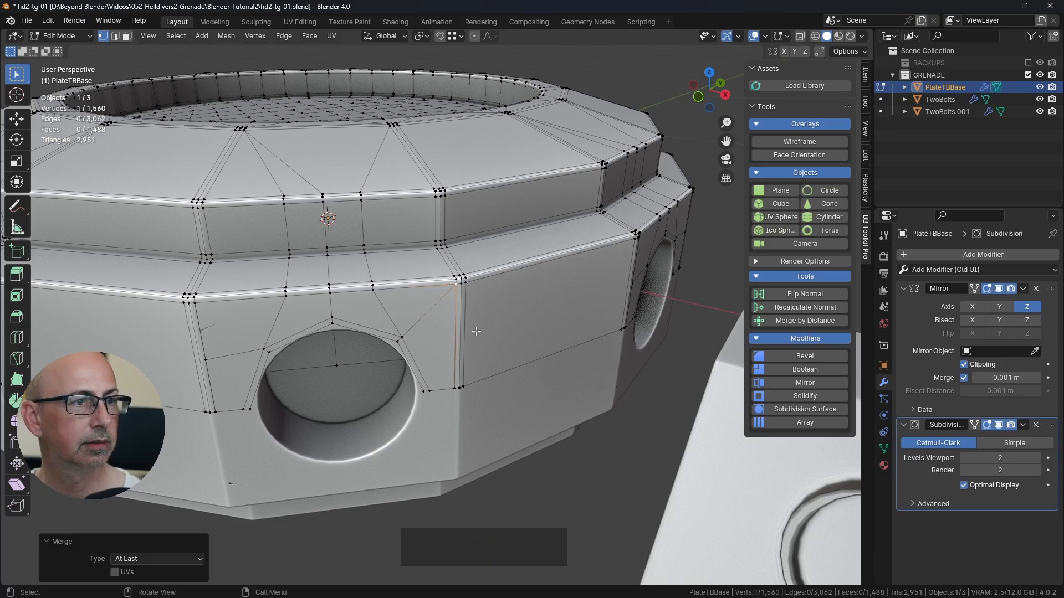
key(Tab)
key(Tab)
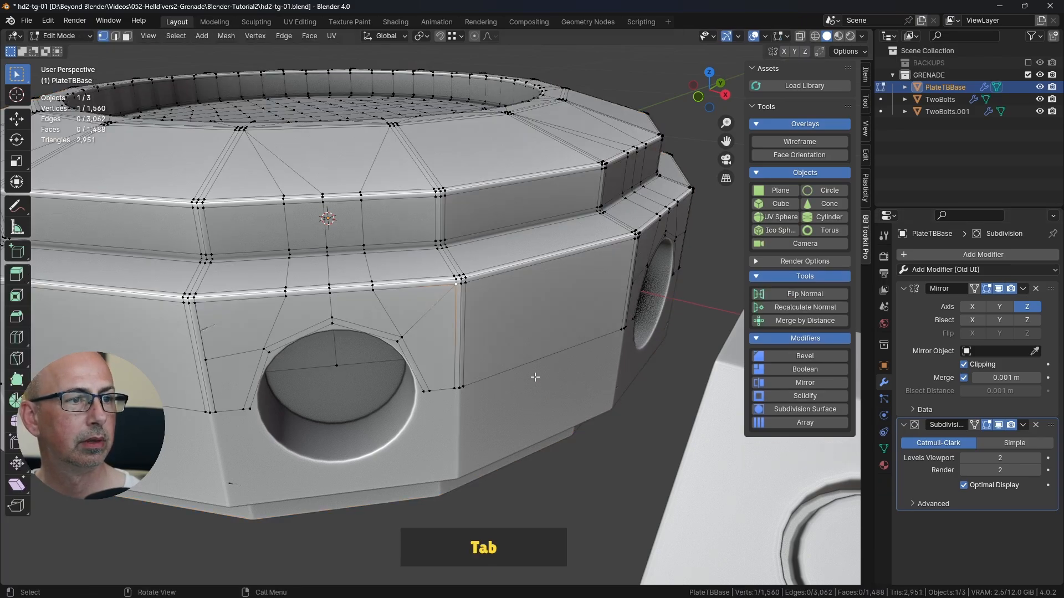
key(ctrl+z)
key(ctrl+z)
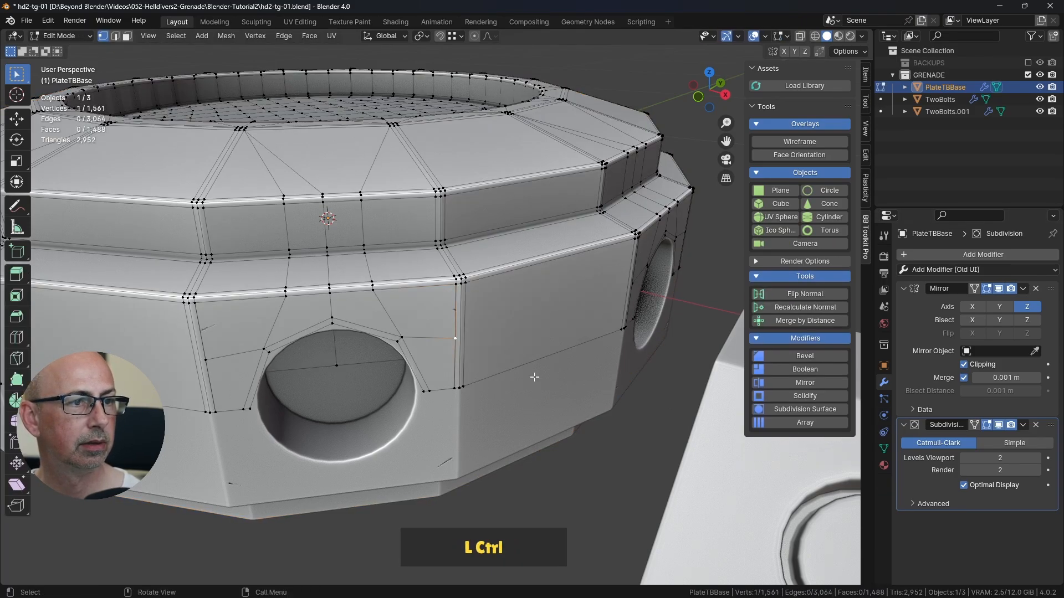
Step: Add one unslid horizontal loop cut across each of the first two plain side panels between hole segments
mouse_move(534, 377)
middle_down()
mouse_move(521, 377)
mouse_move(531, 379)
middle_up()
key(ctrl+r)
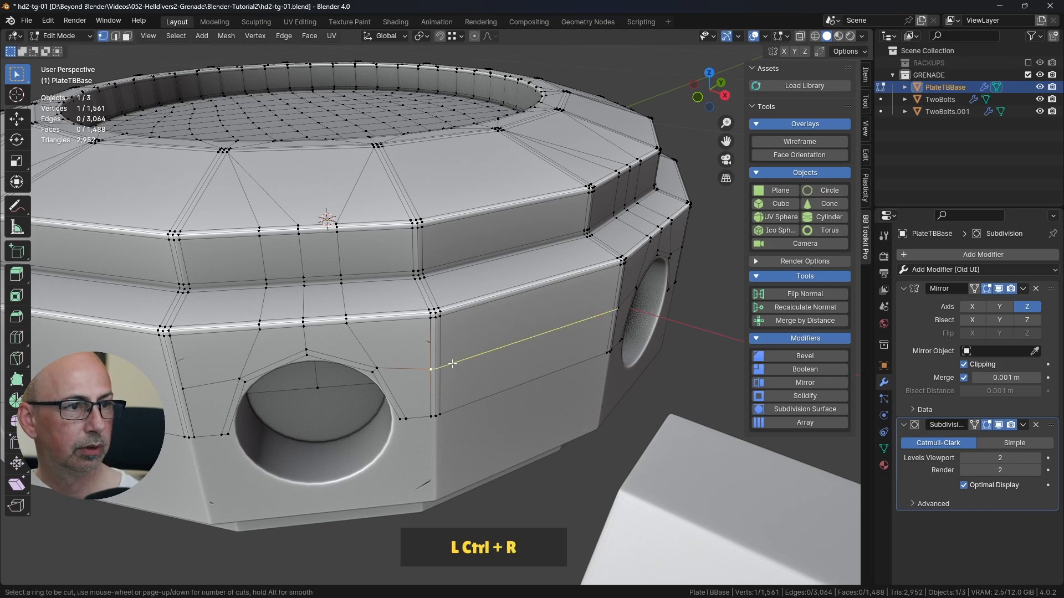
click(466, 350)
right_click(471, 349)
middle_drag(588, 334, 497, 335)
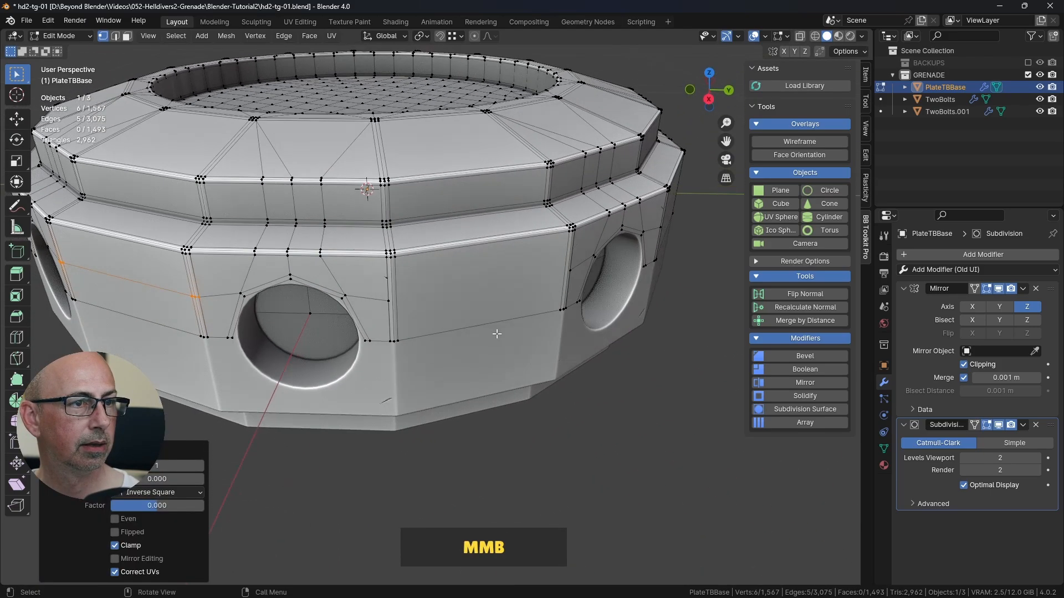
key(ctrl+r)
click(401, 305)
middle_drag(400, 304, 455, 395)
Step: Continue around the plate, adding a single unslid horizontal loop cut to each of the next four plain side panels
key(ctrl+r)
click(479, 294)
right_click(479, 294)
key(ctrl+r)
click(518, 422)
right_click(518, 423)
key(ctrl+r)
click(542, 372)
right_click(542, 373)
key(ctrl+r)
click(509, 400)
right_click(509, 400)
Step: Add the same unslid horizontal loop cut to the last two plain side panels of PlateTBBase
middle_drag(591, 385, 397, 321)
key(ctrl+r)
click(458, 347)
right_click(458, 348)
key(ctrl+r)
click(565, 296)
right_click(565, 297)
Step: Weld all of PlateTBBase's vertices with Merge by Distance at 0.0001 m, deselect the mesh, and return to Object Mode
middle_drag(622, 289, 581, 310)
key(a)
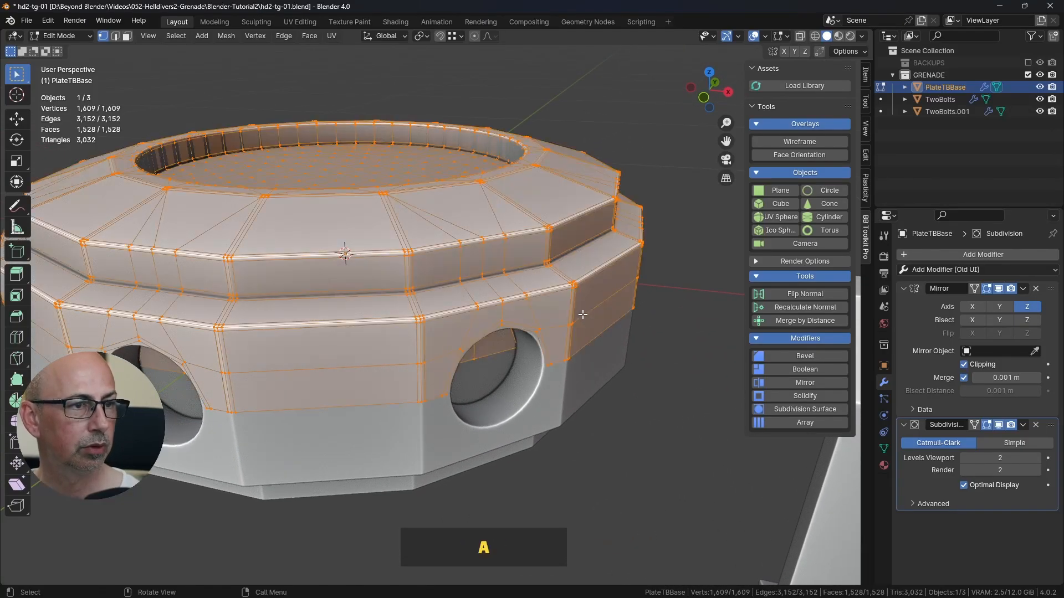
scroll(548, 319, down, 1)
click(799, 322)
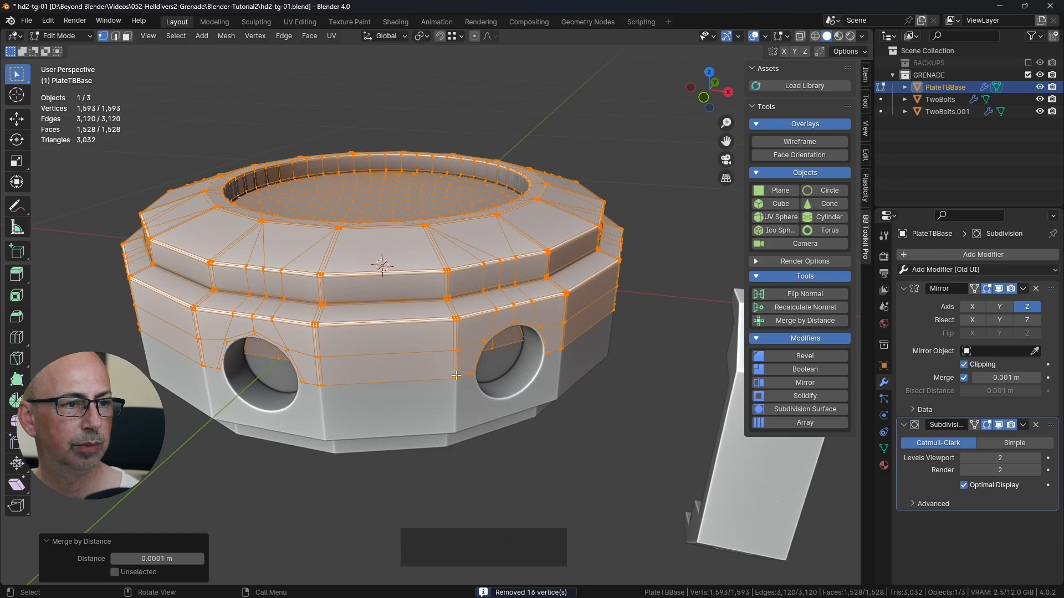
click(543, 467)
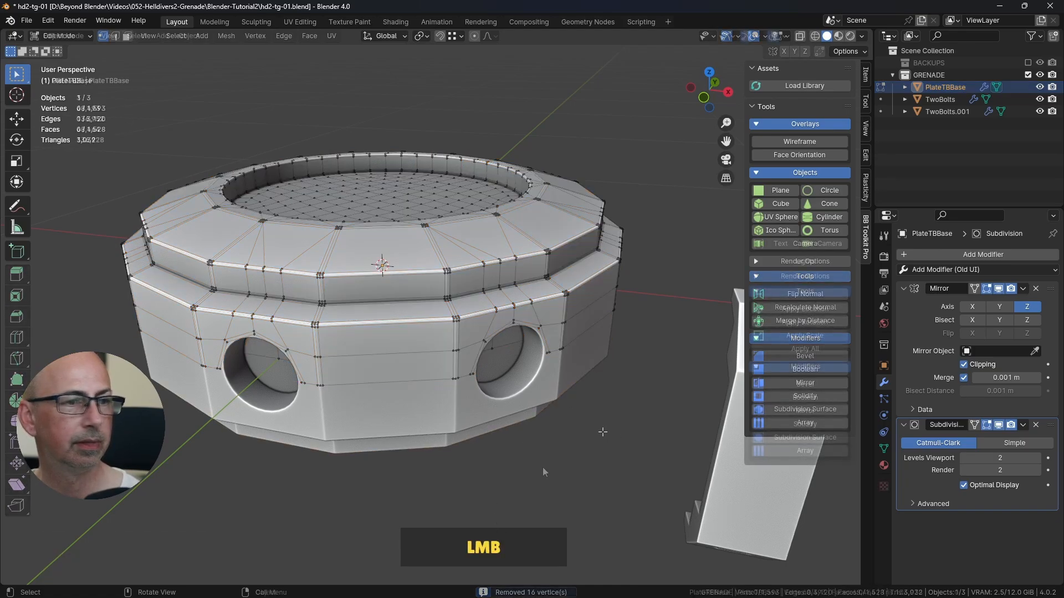
key(Tab)
Step: Compare the plate and bolt brackets with the three stacked plate groups in the finished 052-helldivers2-grenade-mats-02.blend file
scroll(541, 466, down, 2)
middle_drag(541, 465, 540, 336)
scroll(510, 344, down, 2)
click(659, 326)
scroll(637, 346, down, 2)
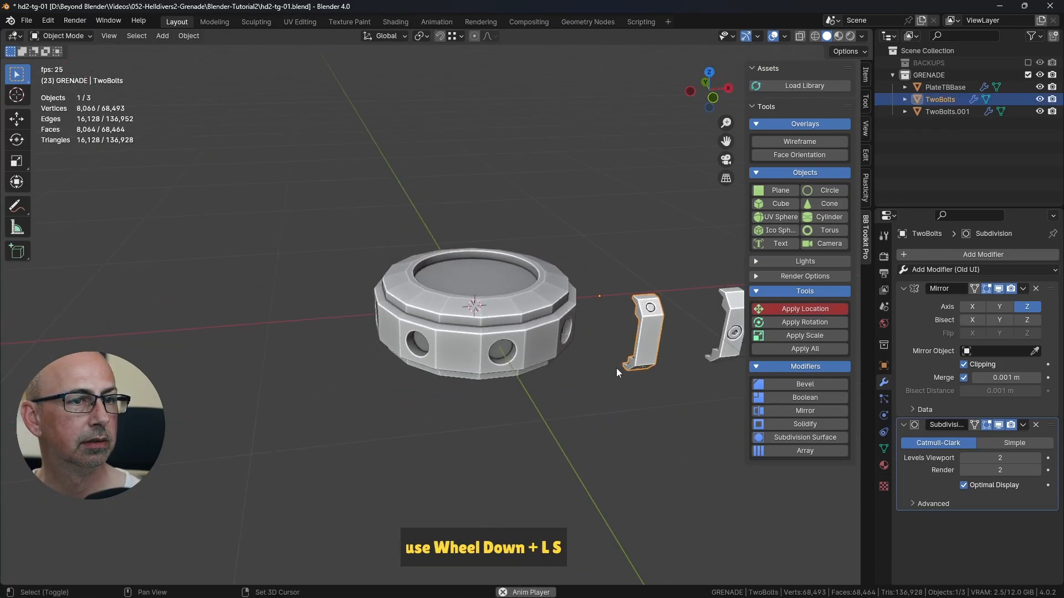
middle_drag(616, 368, 473, 350)
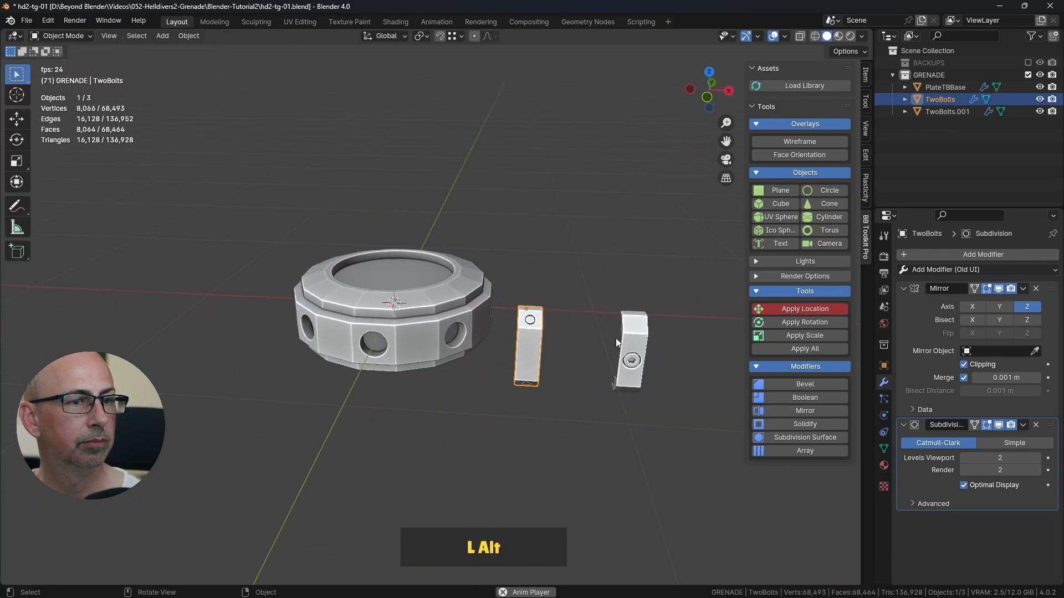
click(508, 280)
alt+middle_drag(561, 324, 560, 308)
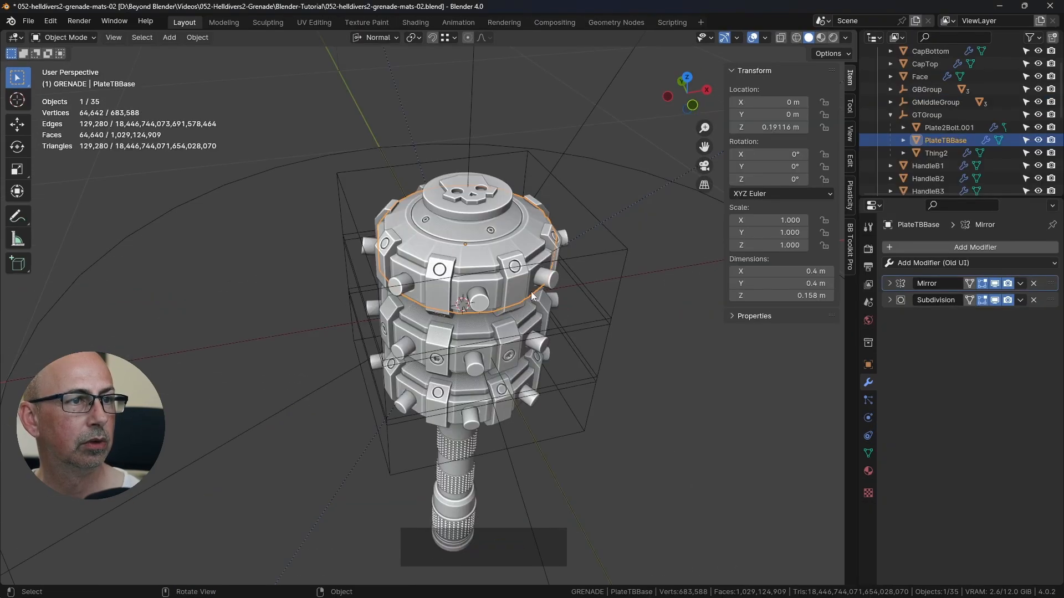
middle_drag(531, 291, 496, 253)
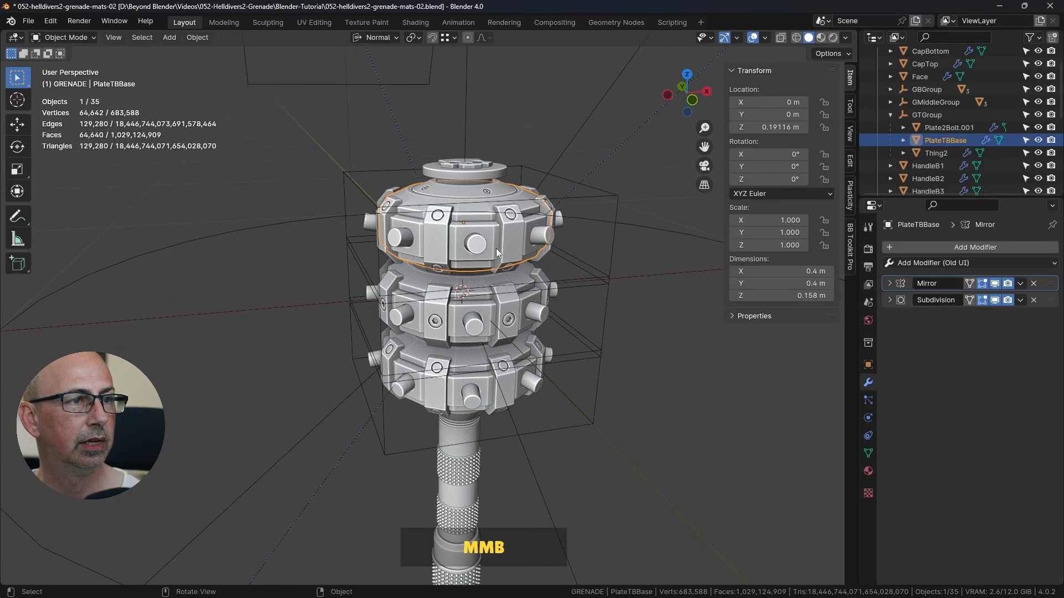
click(477, 299)
click(476, 361)
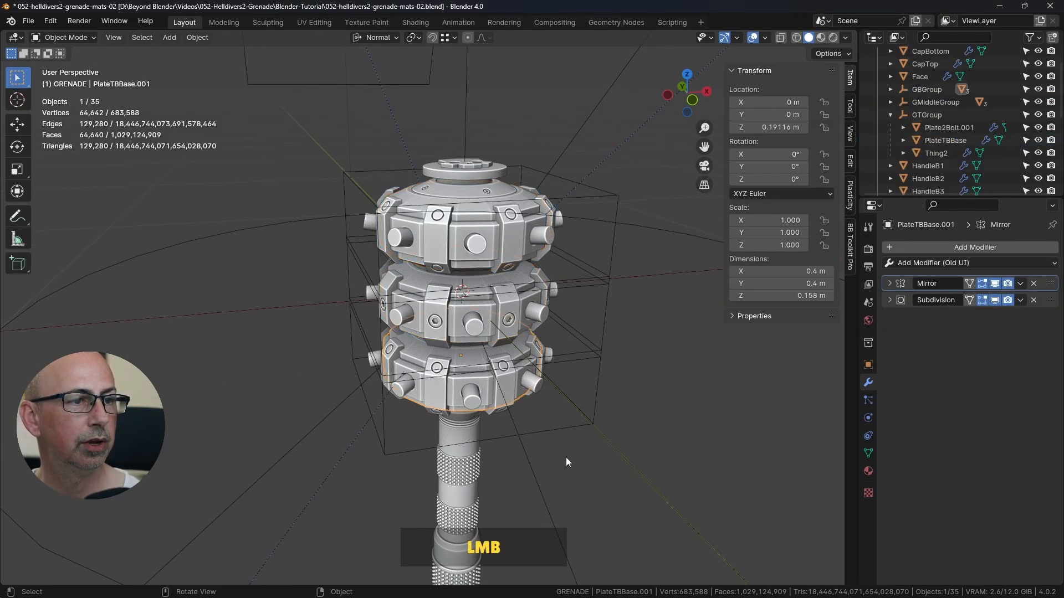
key(alt+Tab)
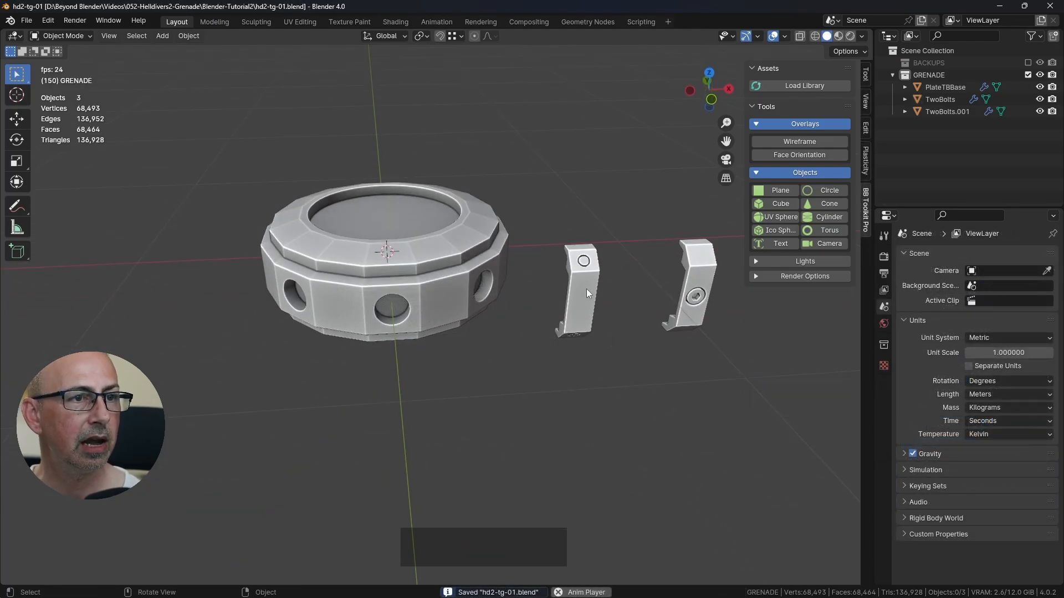
Step: Set the TwoBolts bracket's X location to 0 m so it sits on the plate
middle_drag(533, 269, 561, 348)
click(564, 350)
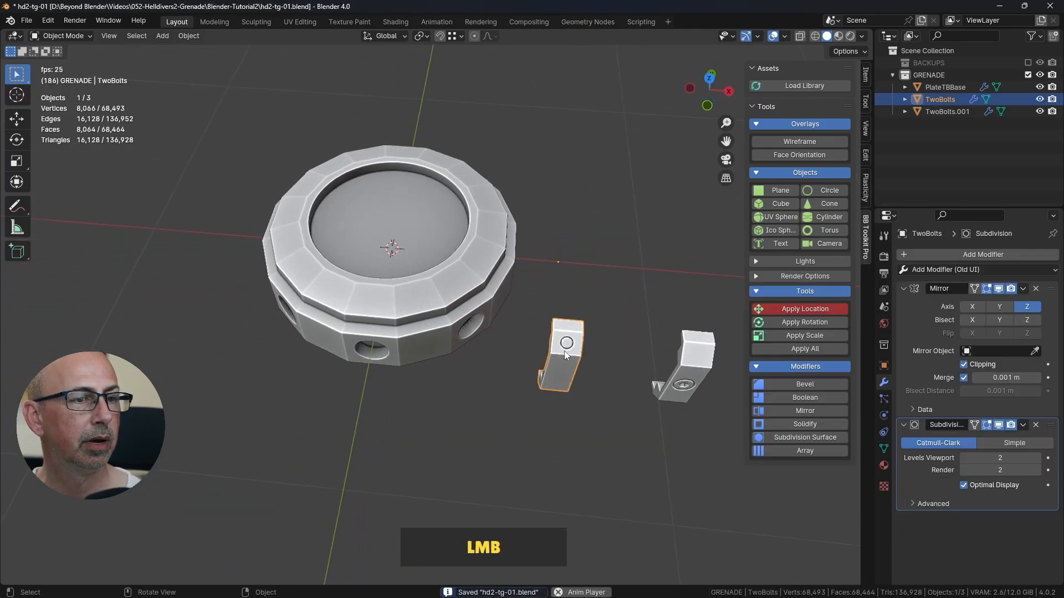
click(865, 77)
click(803, 100)
text(0)
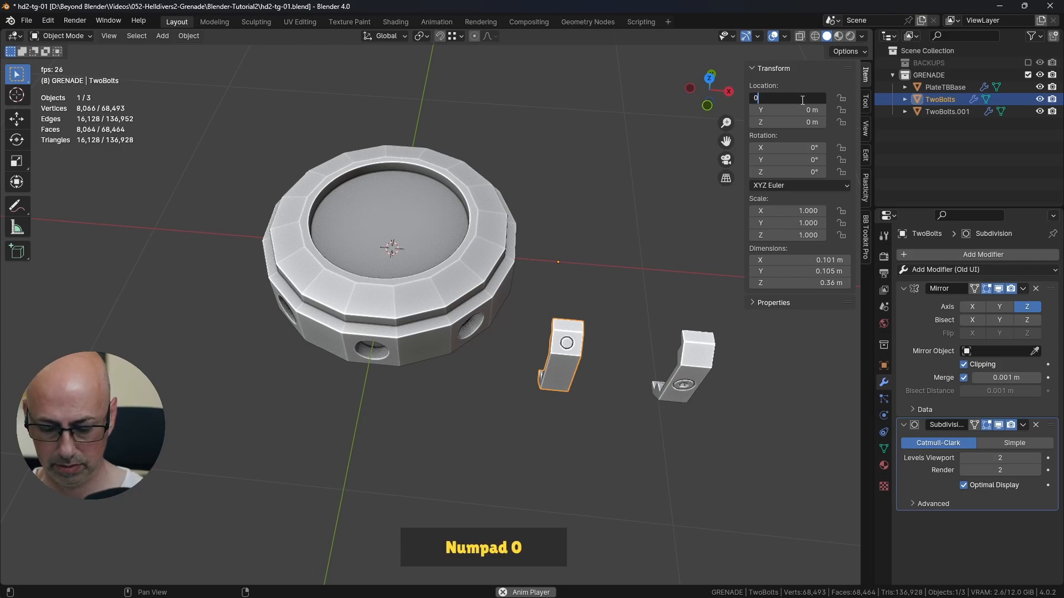
key(Return)
Step: Duplicate PlateTBBase in place from the front view, without offsetting the copy
middle_drag(517, 280, 546, 307)
click(435, 299)
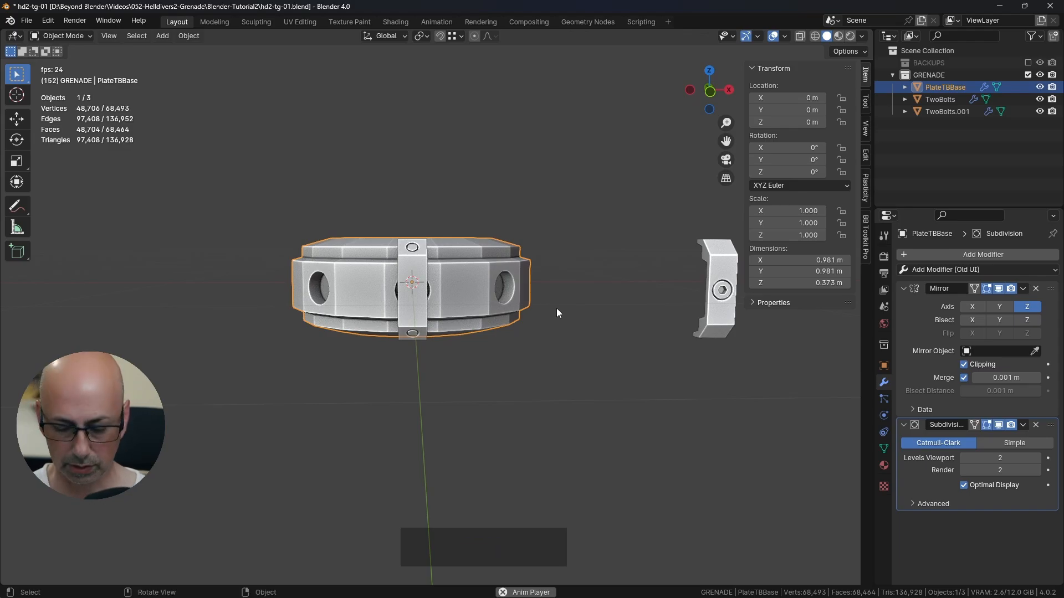
key(KP_1)
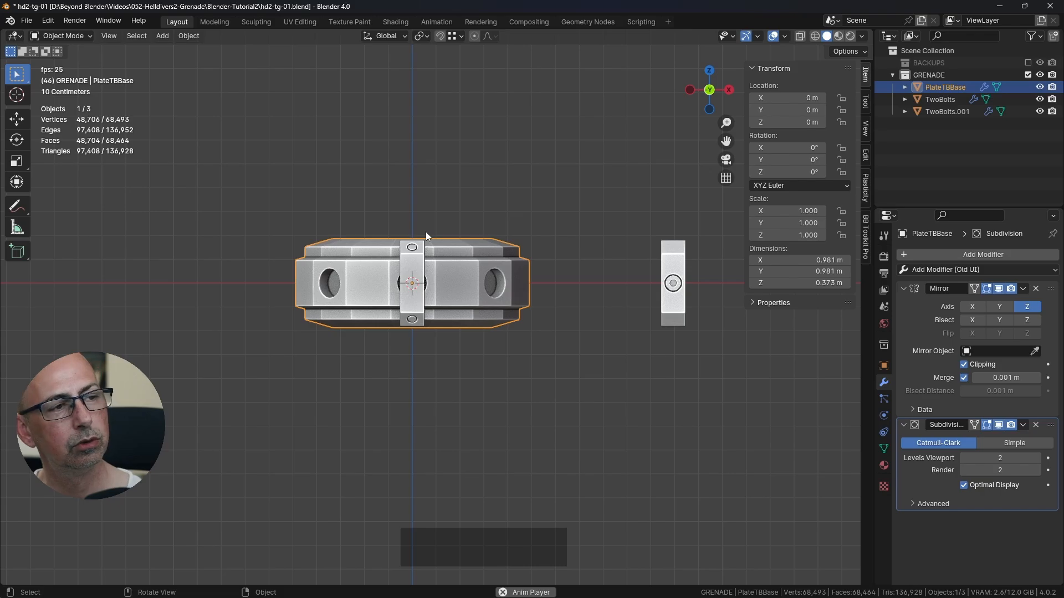
key(shift+d)
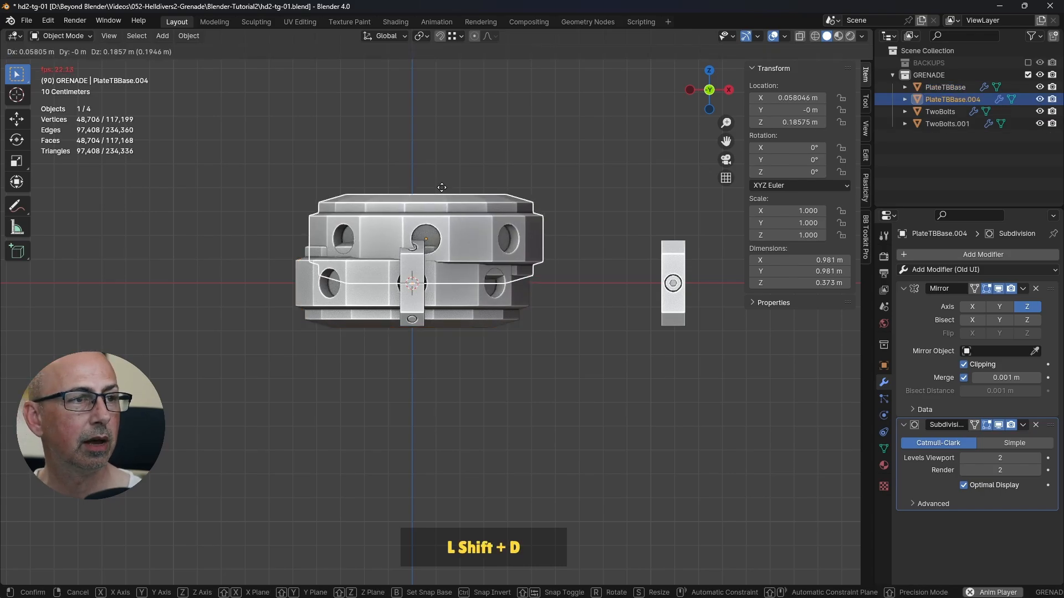
right_click(423, 162)
shift+middle_drag(402, 217, 418, 224)
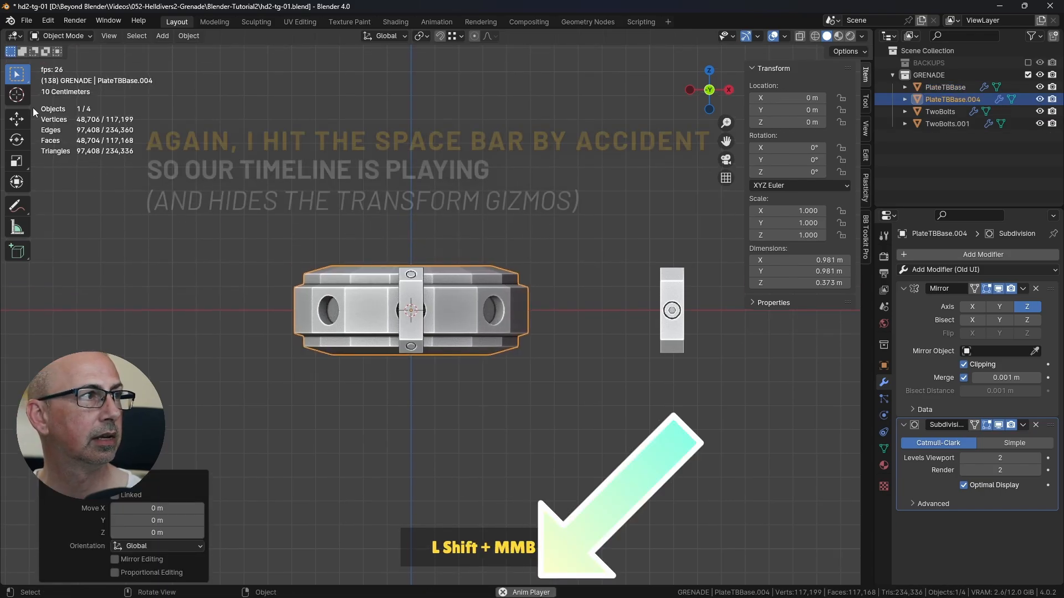
Step: Stop the animation playback and move the duplicated plate straight up along Z to about 0.42 m
click(17, 119)
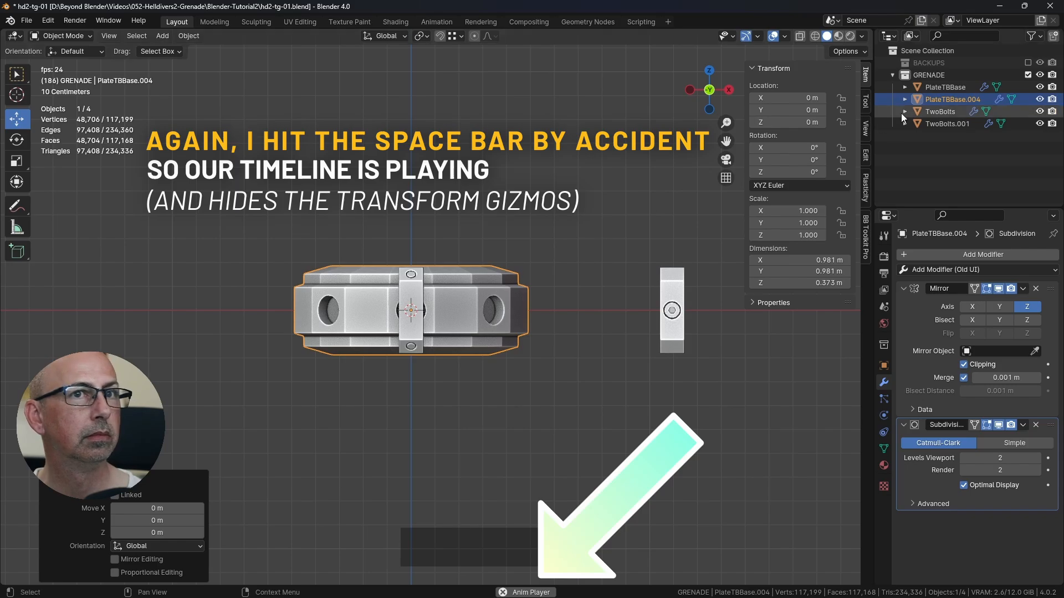
click(941, 87)
click(932, 100)
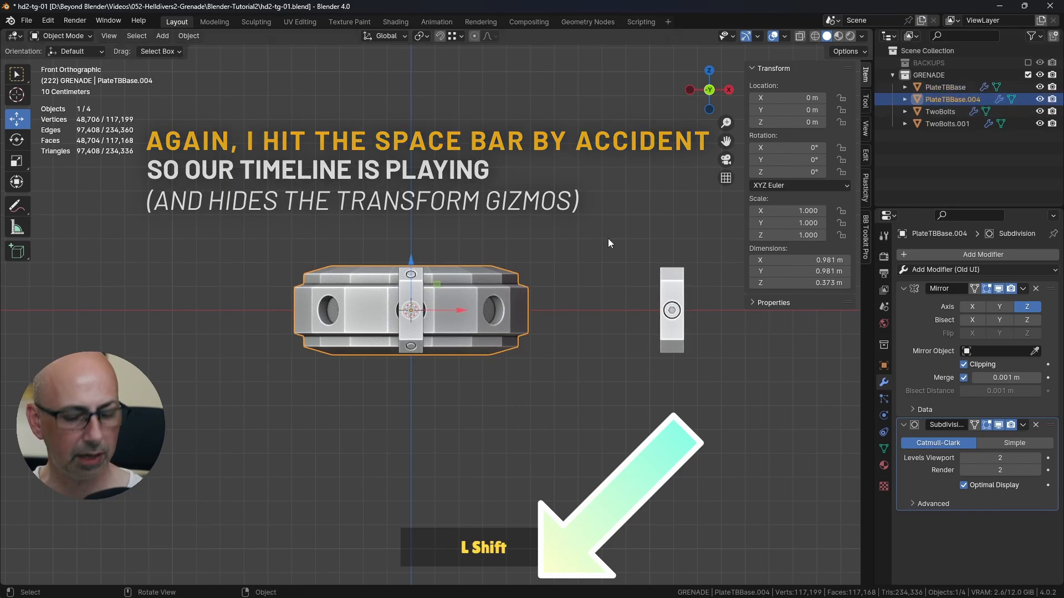
key(shift+Left)
drag(410, 260, 414, 161)
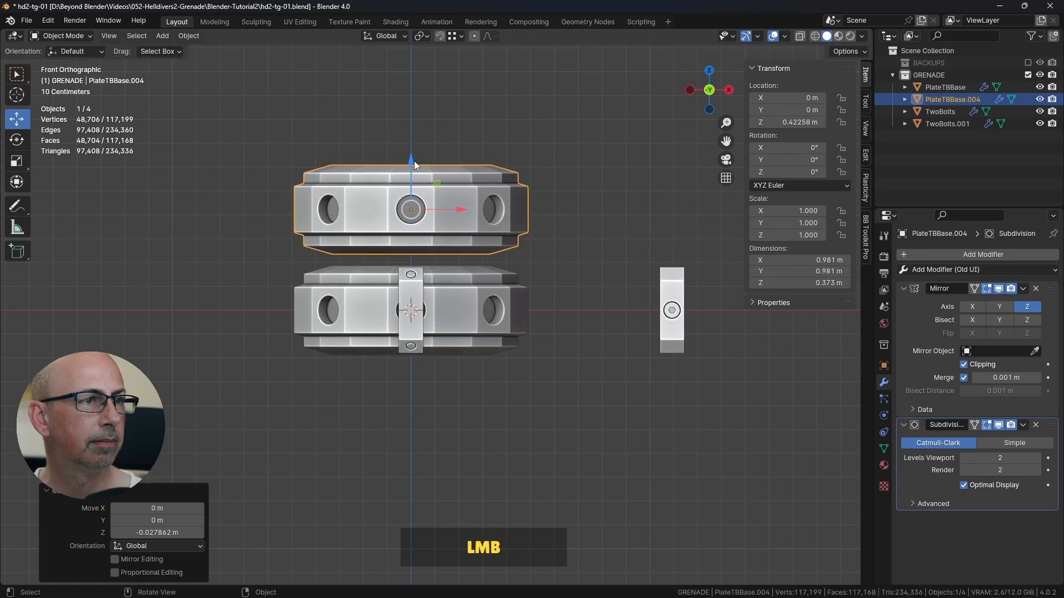
Step: Duplicate the upper plate in place and move the new copy down along Z below the original, to about -0.6 m
middle_drag(414, 161, 587, 248)
middle_drag(580, 245, 546, 230)
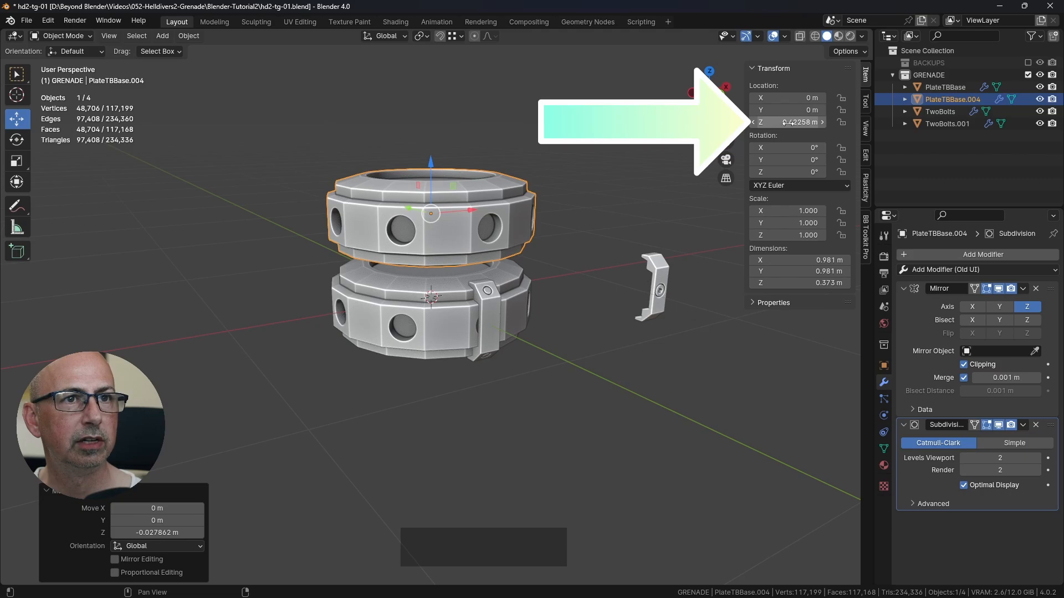
middle_drag(576, 247, 551, 256)
middle_drag(480, 268, 511, 221)
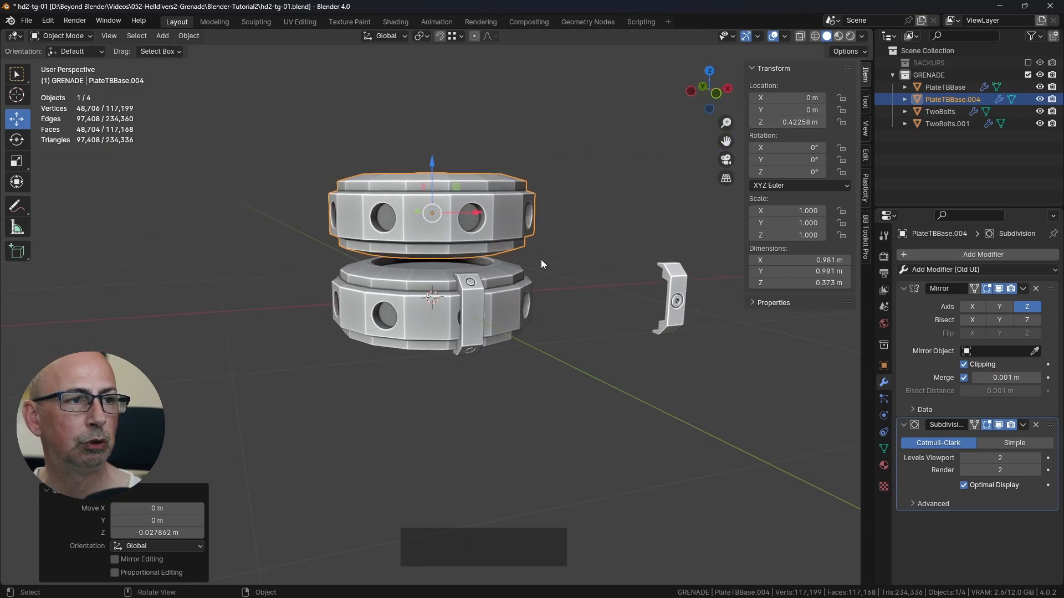
scroll(543, 263, up, 3)
mouse_move(543, 262)
middle_down()
mouse_move(513, 266)
mouse_move(537, 257)
middle_up()
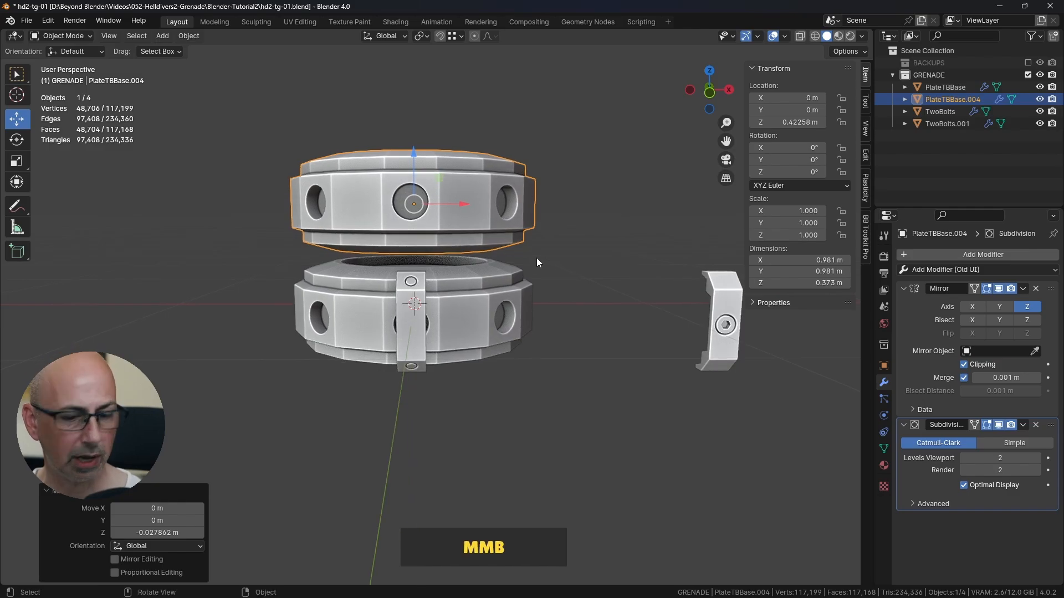
key(KP_1)
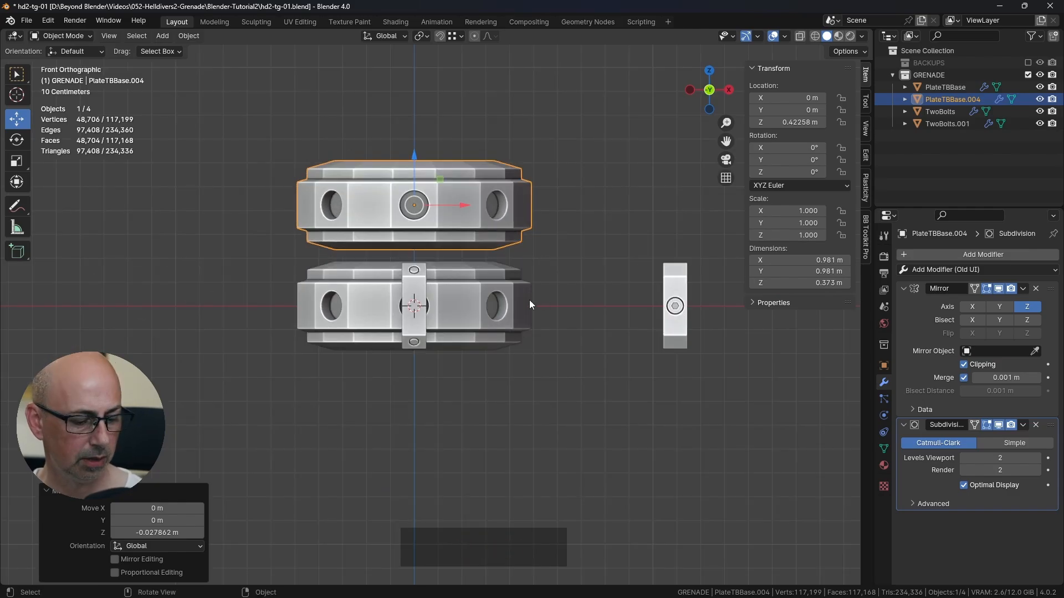
key(shift+d)
right_click(530, 251)
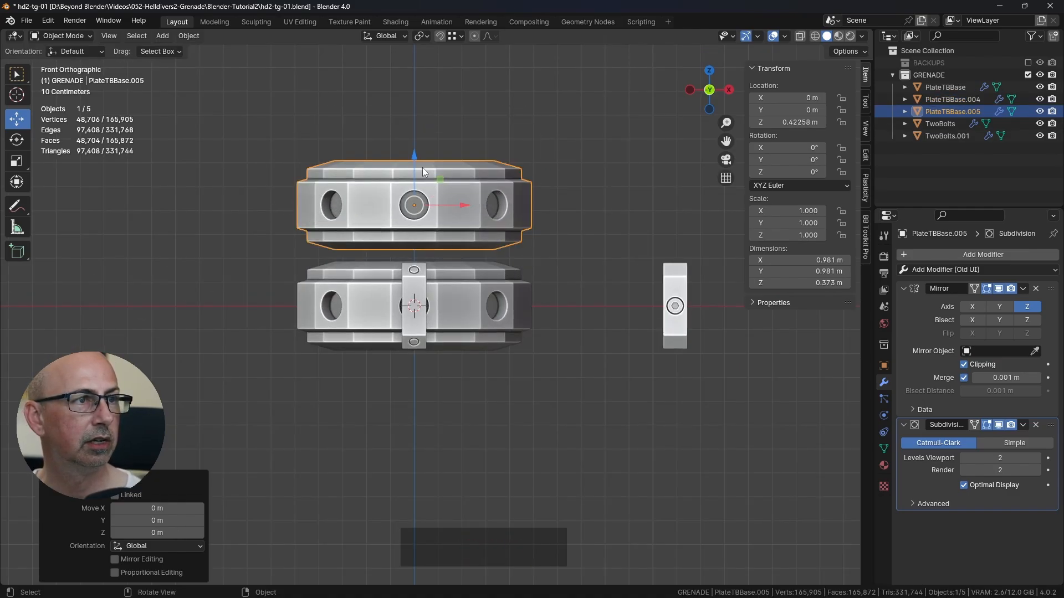
drag(422, 167, 410, 403)
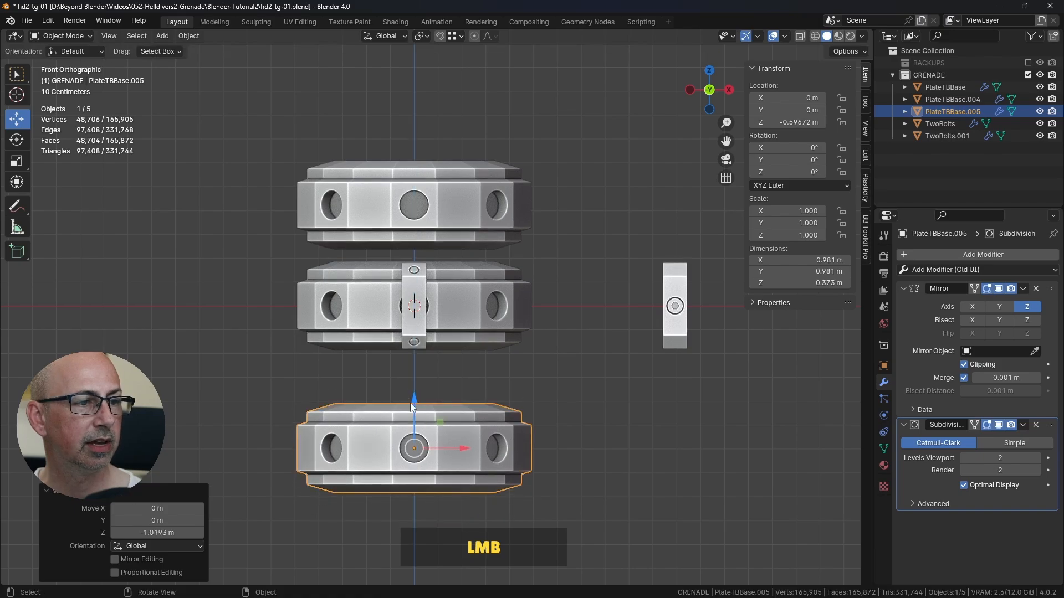
Step: Move the lowest plate up along Z to about -0.43 m, closer to the middle plate
shift+middle_drag(577, 429, 580, 394)
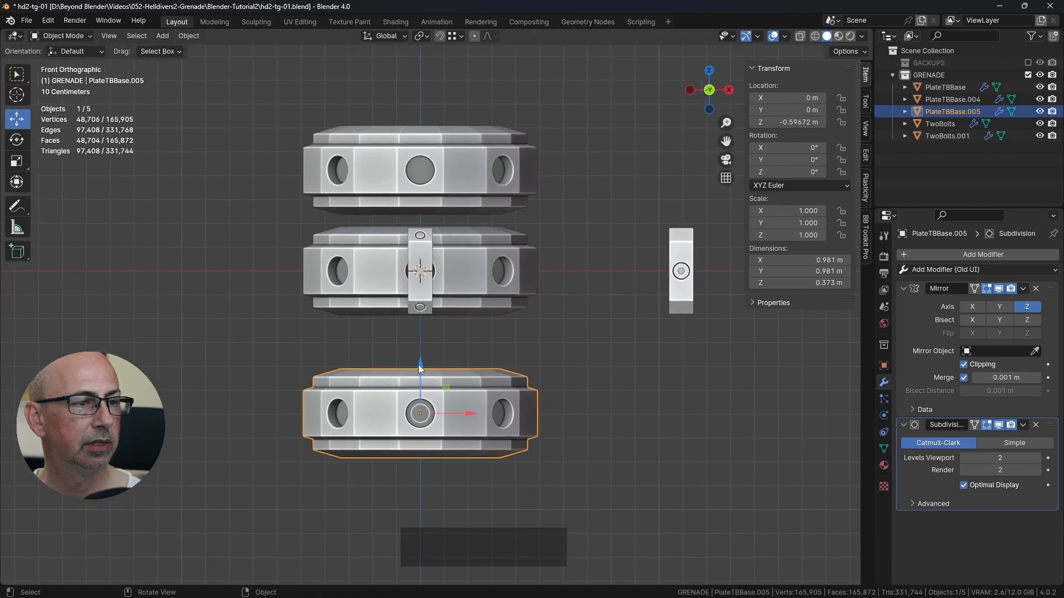
drag(419, 366, 420, 326)
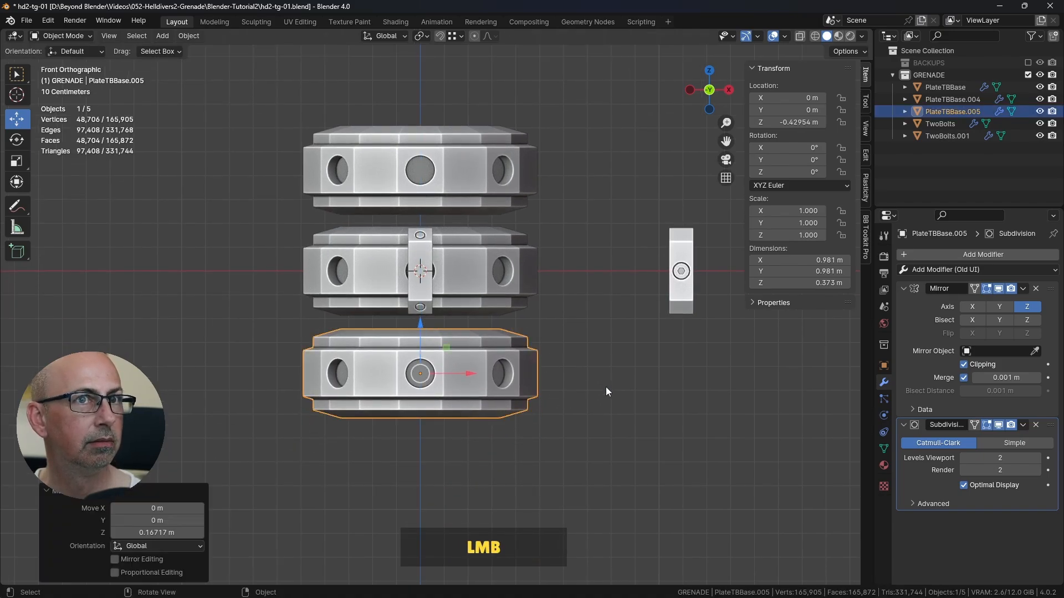
click(606, 388)
Step: Compare the Z locations of the upper and lower plates to check whether their spacing from the middle plate matches
click(454, 373)
click(475, 152)
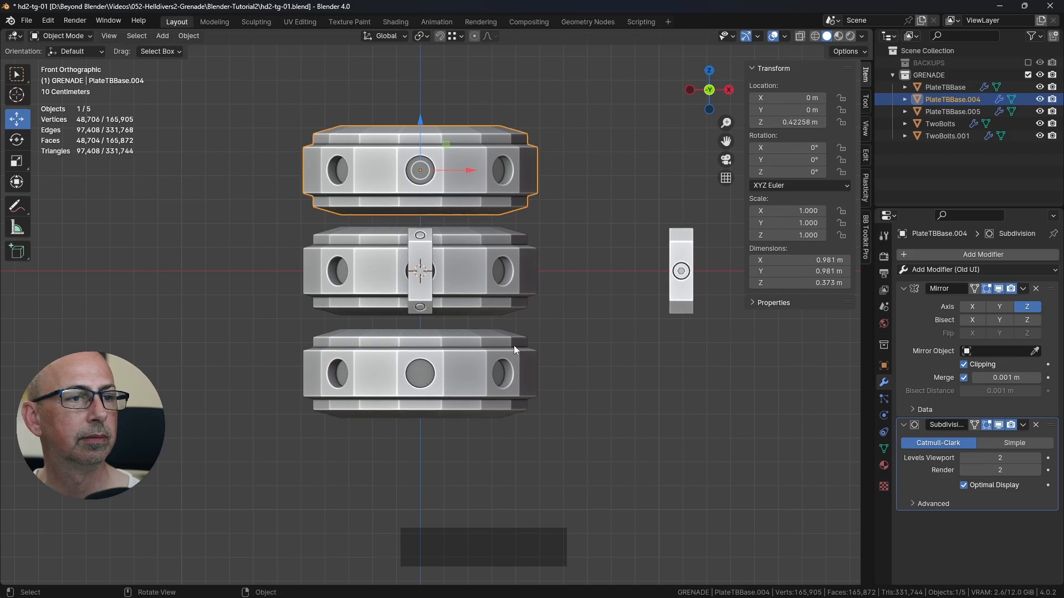
click(460, 344)
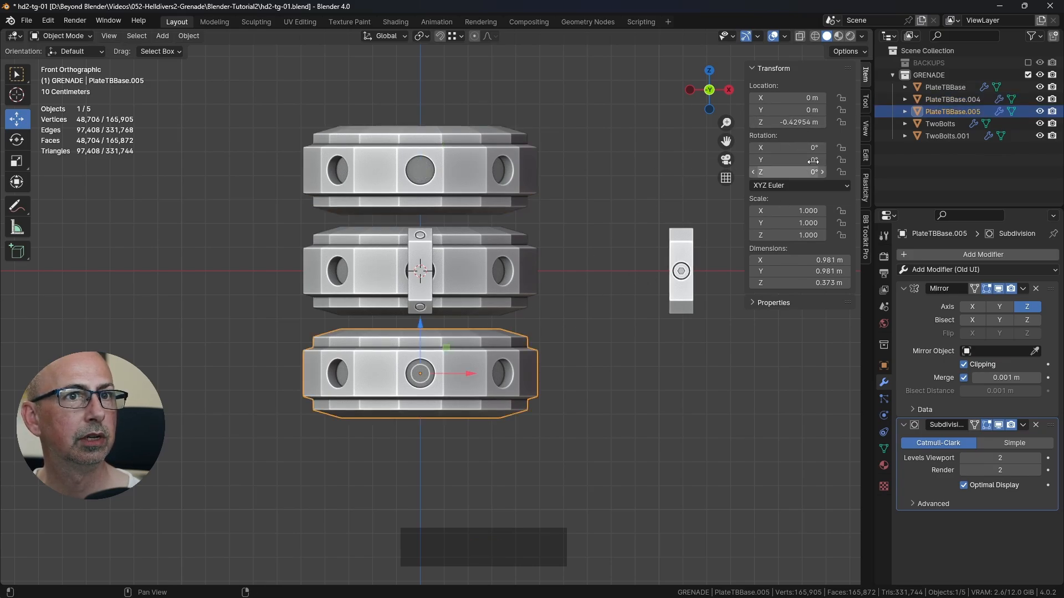
click(561, 313)
click(473, 351)
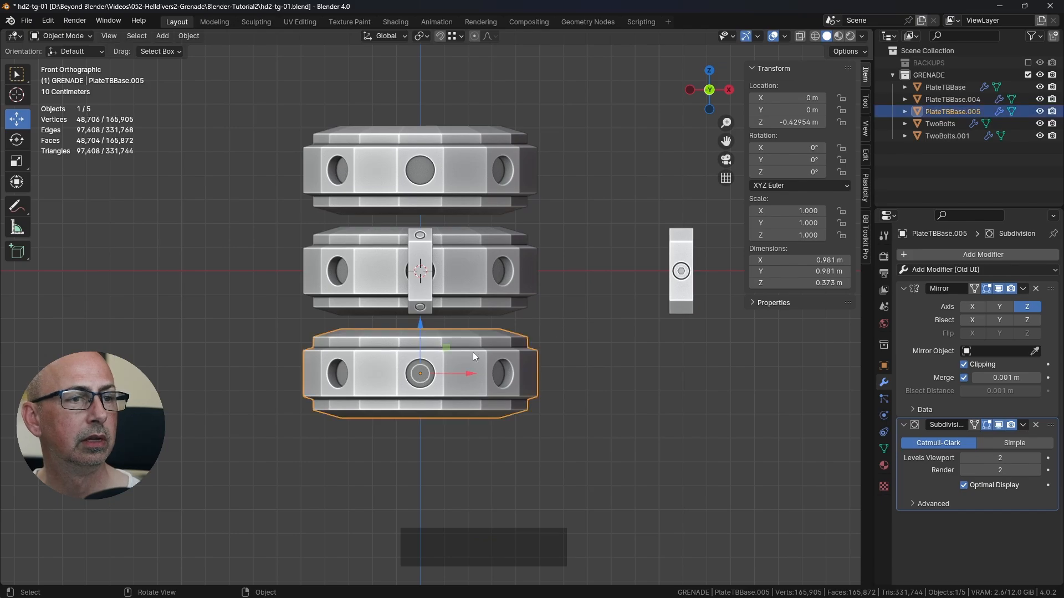
click(491, 152)
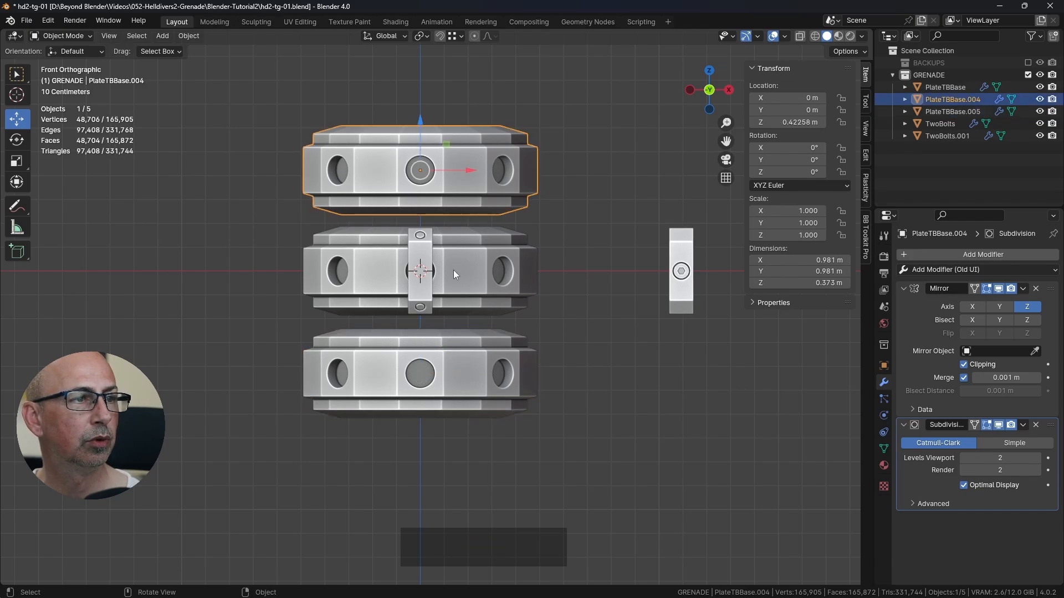
click(467, 208)
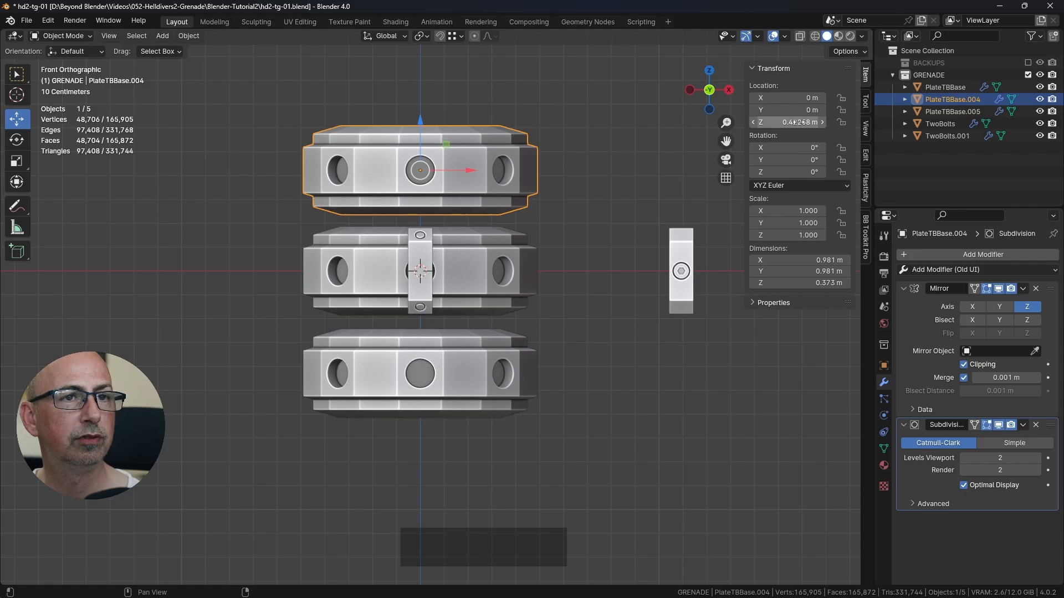
click(454, 354)
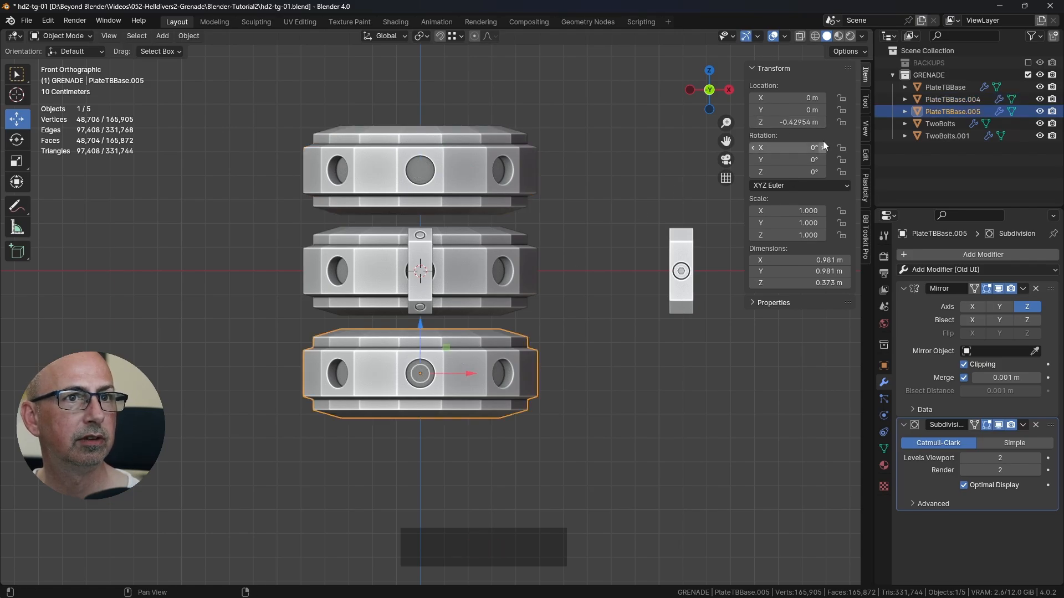
Step: Copy the upper plate's Z location to the lower plate and make it negative, giving -0.42258 m
click(473, 163)
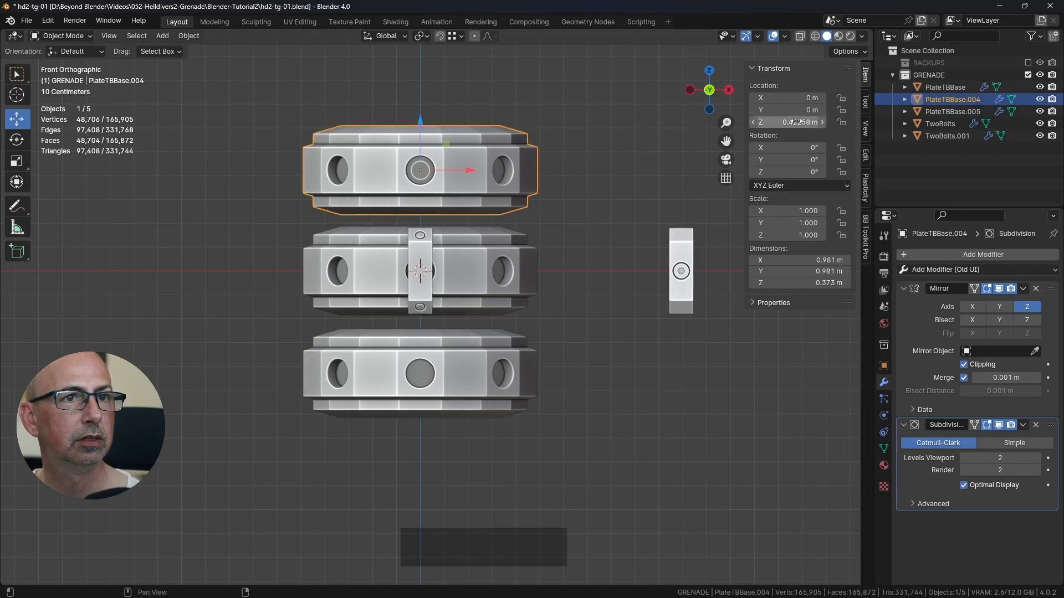
key(ctrl+c)
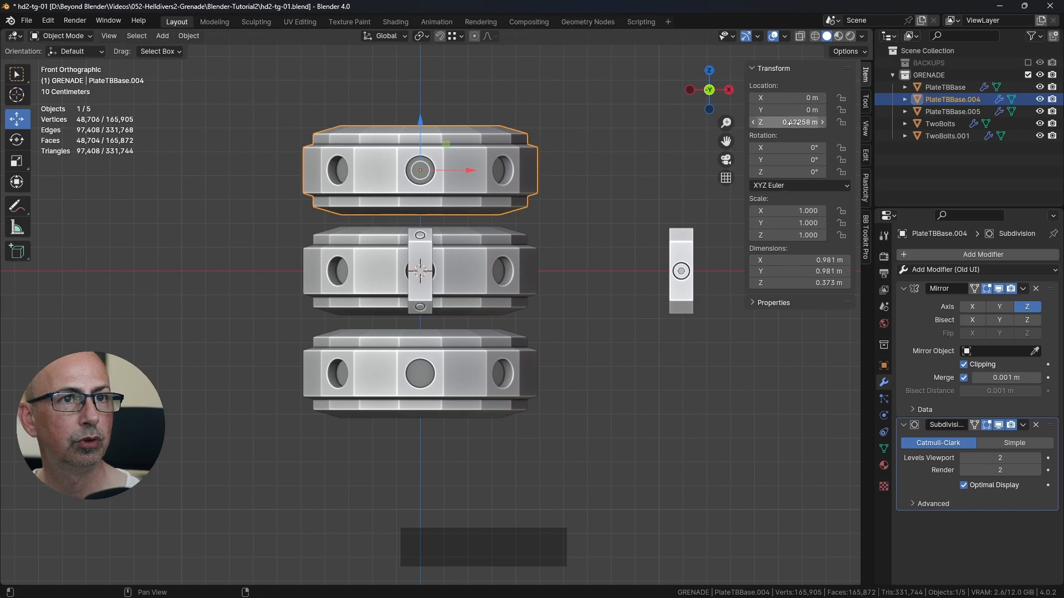
key(ctrl+c)
click(459, 348)
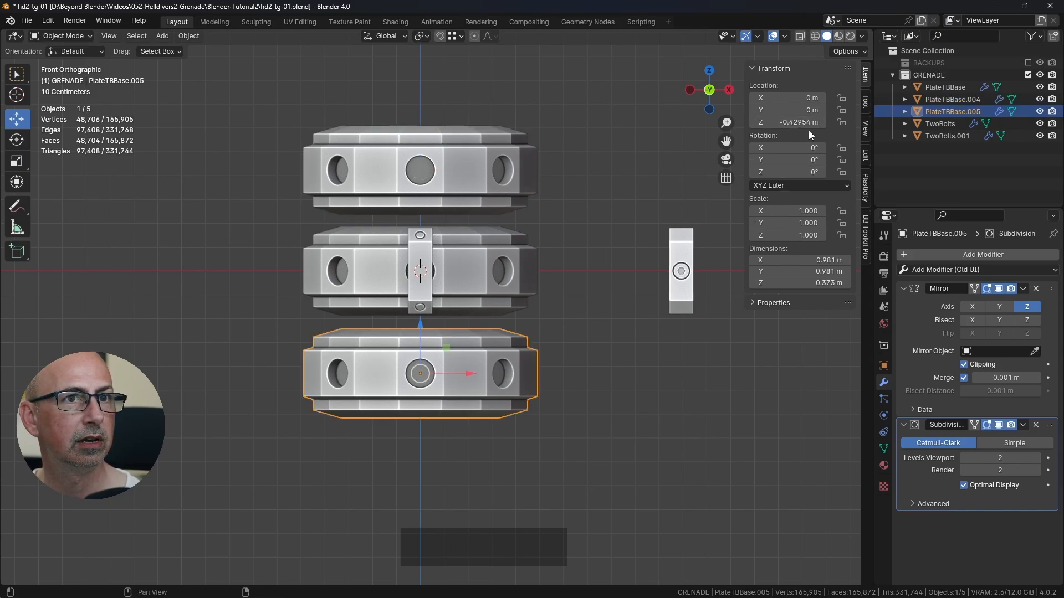
key(ctrl+v)
click(755, 122)
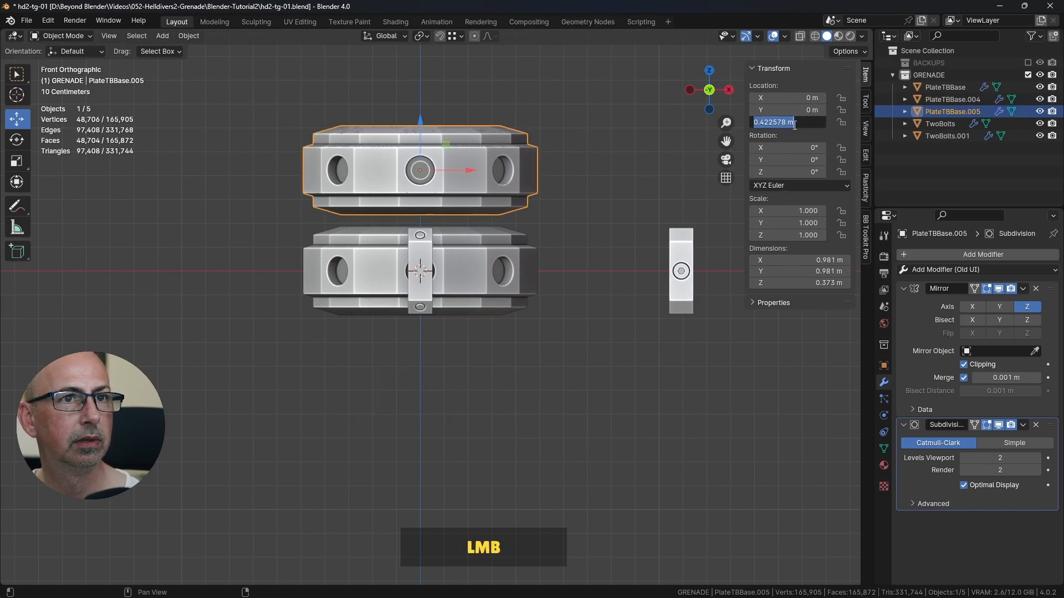
click(755, 122)
text(-)
key(Return)
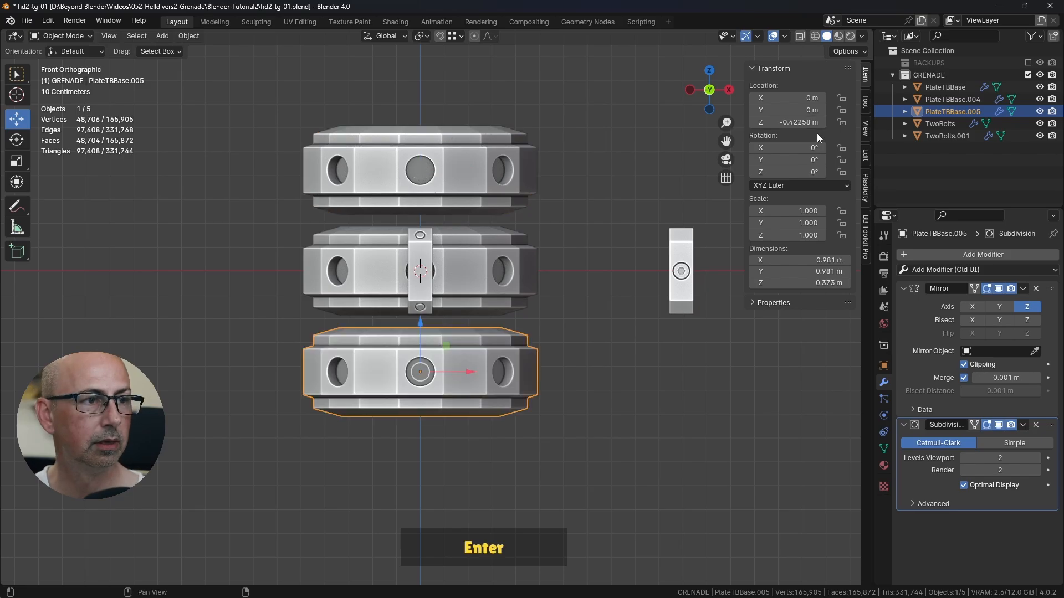
click(478, 327)
Step: Switch to the finished grenade file, examine the bolt brackets on its top plate, and return to the working file
scroll(478, 324, down, 1)
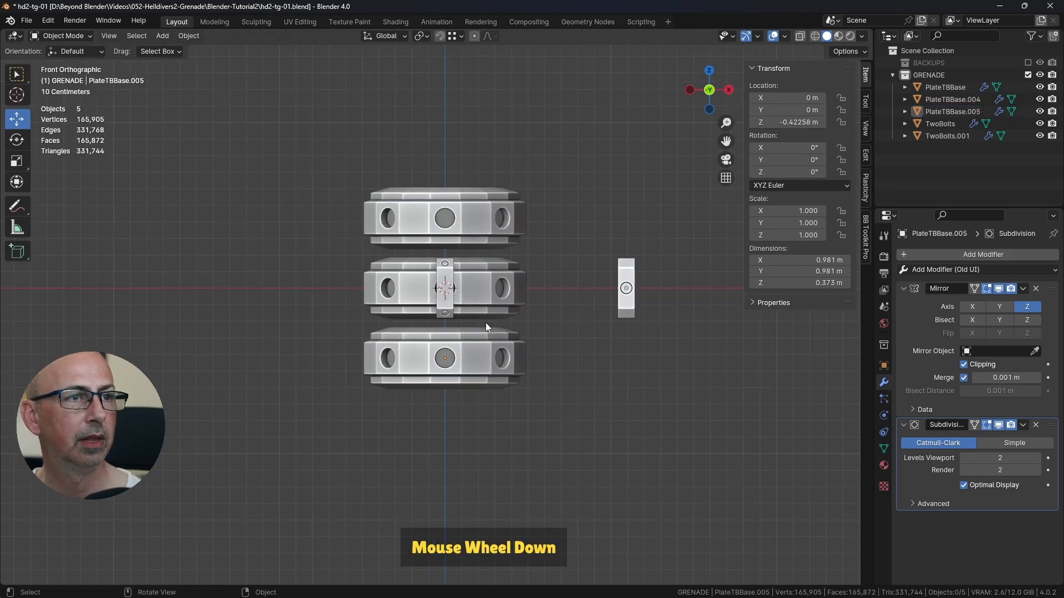
middle_drag(480, 281, 513, 351)
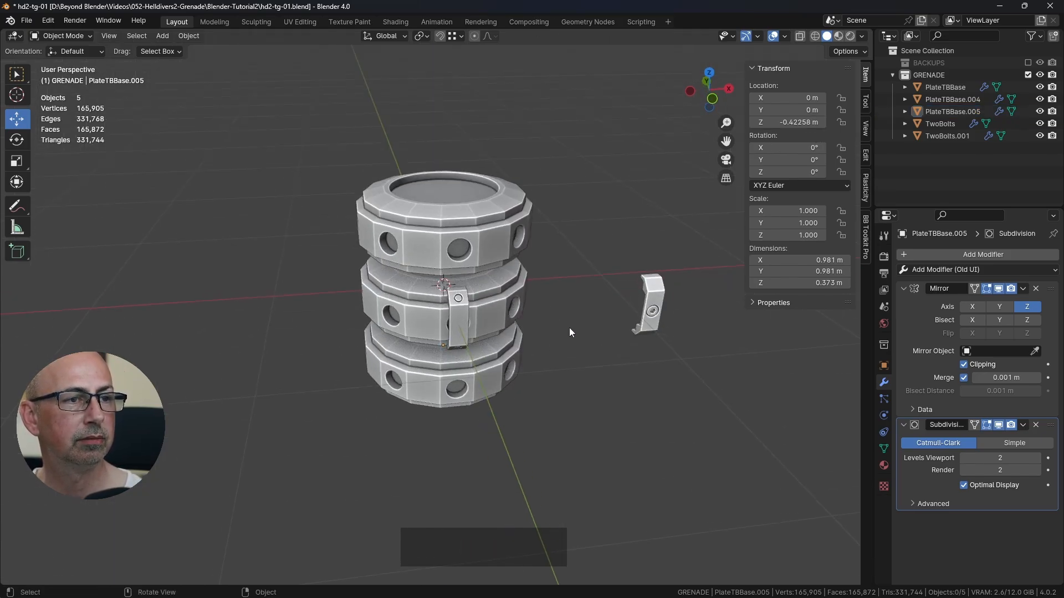
key(alt+Tab)
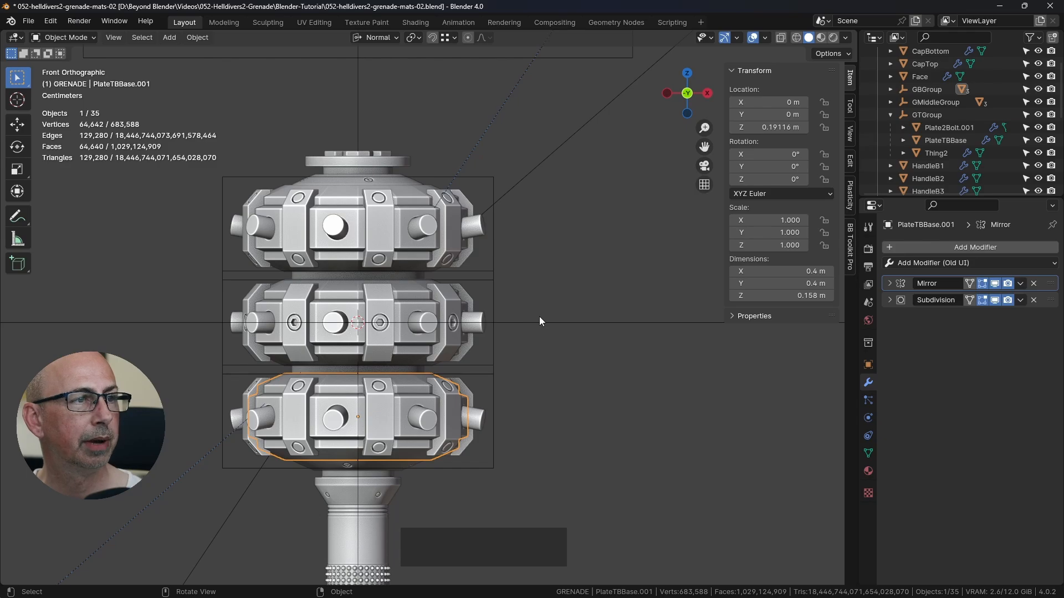
click(372, 202)
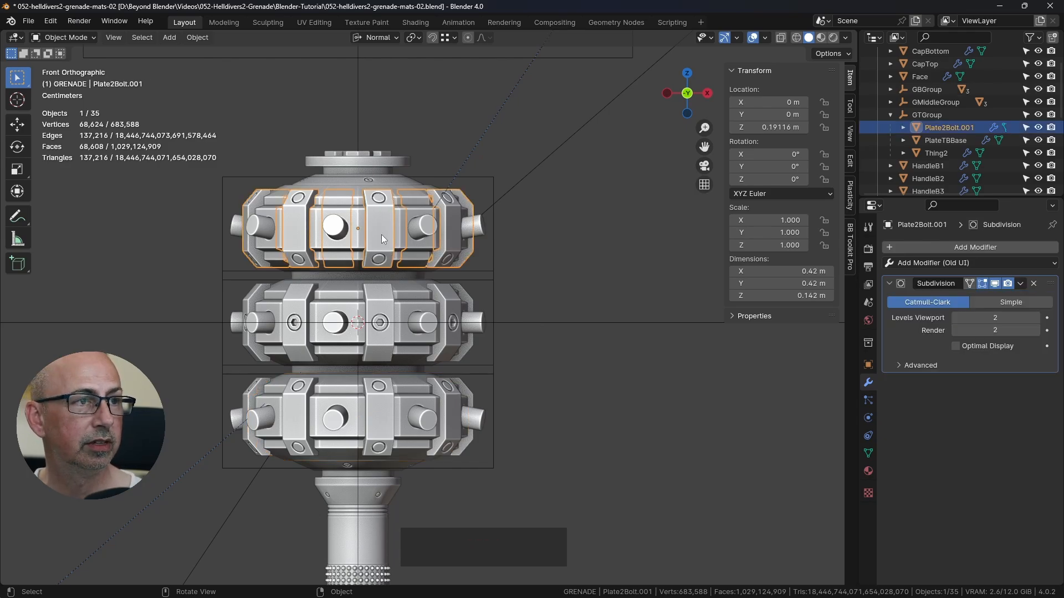
key(alt+Tab)
Step: Set the Z location of the TwoBolts bracket on the middle plate to 0.42258 m so it sits on the upper plate
click(462, 321)
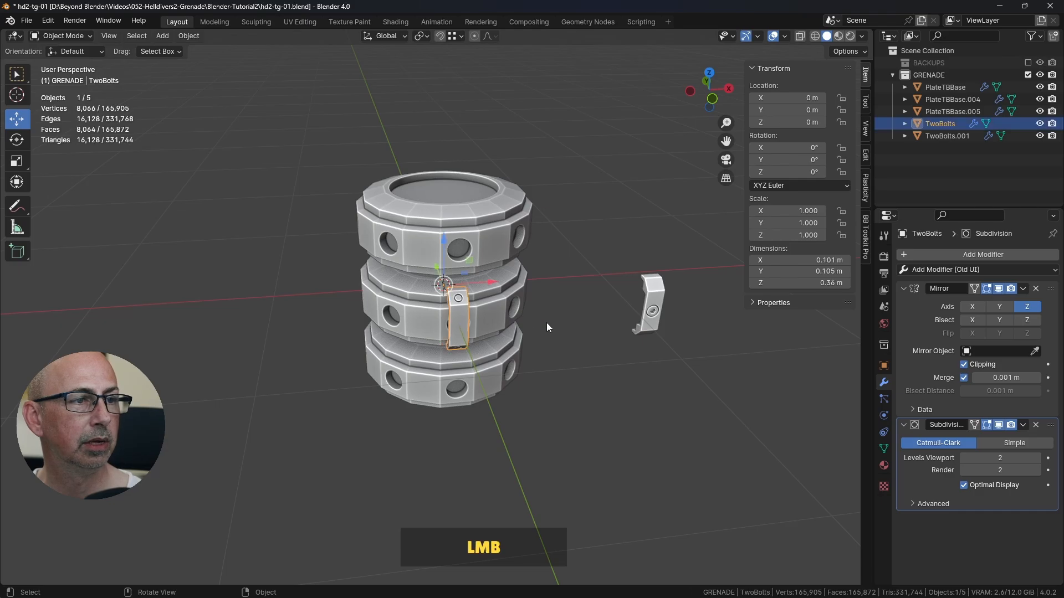
middle_drag(547, 323, 540, 291)
middle_drag(479, 242, 461, 239)
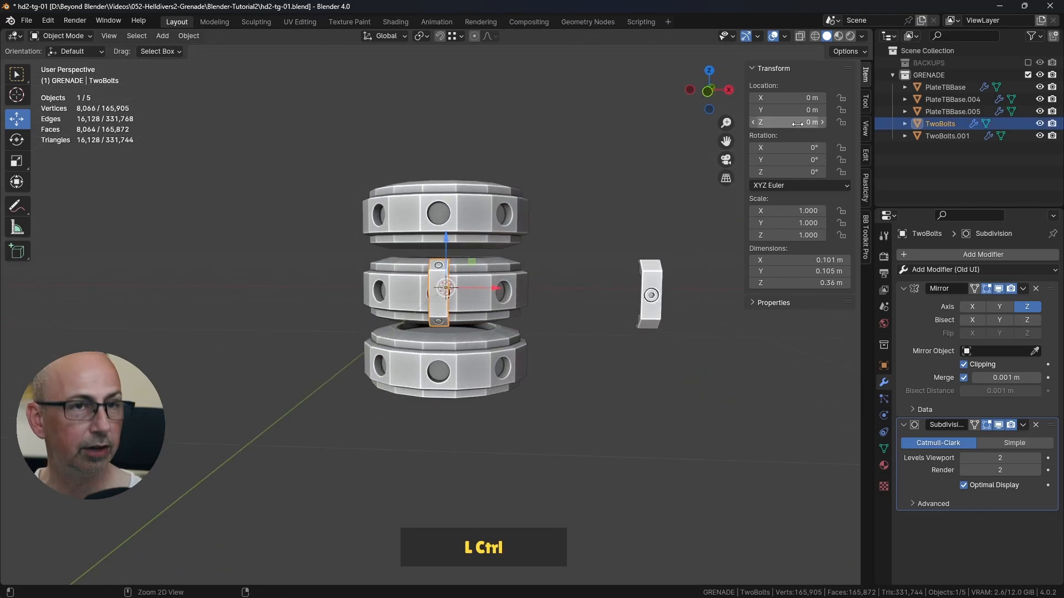
key(ctrl+v)
click(605, 184)
middle_drag(598, 189, 505, 284)
scroll(516, 262, up, 3)
Step: Examine the round pegs between the brackets on the middle and bottom plates in the finished grenade file, and return to the working file
key(alt+Tab)
click(324, 338)
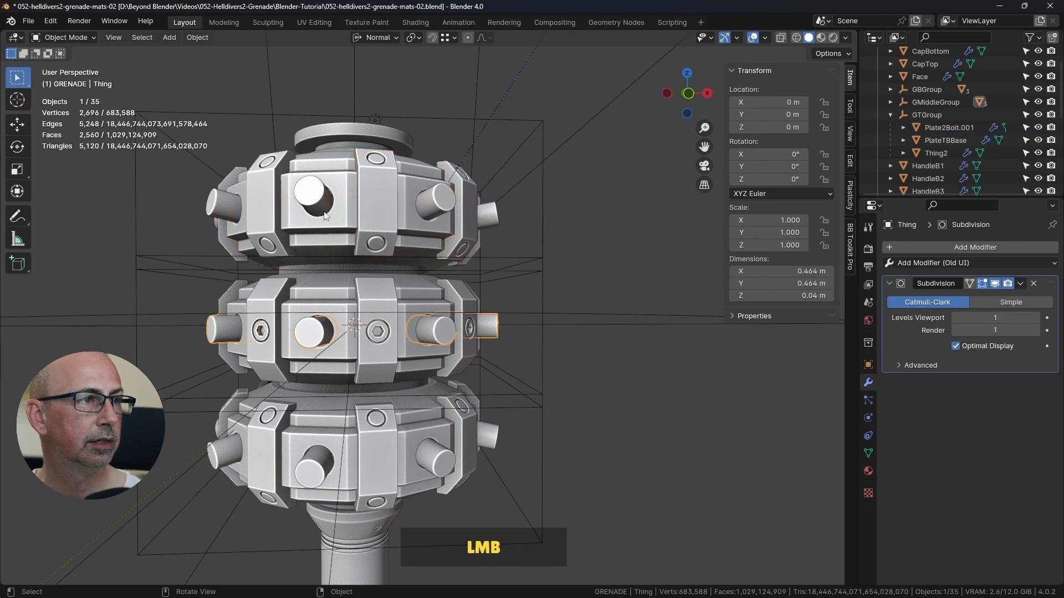
click(319, 455)
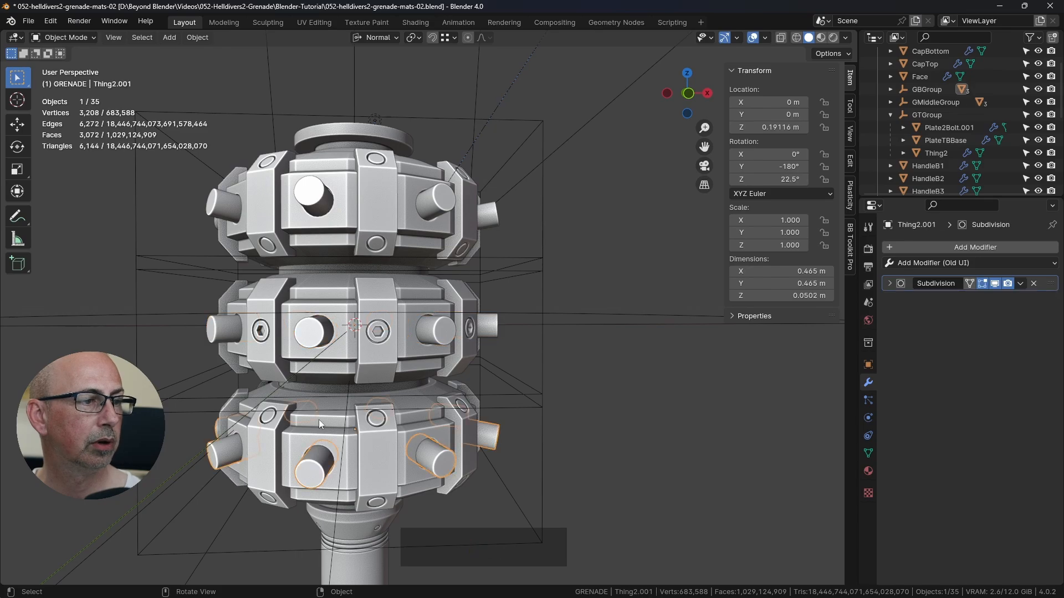
key(alt+Tab)
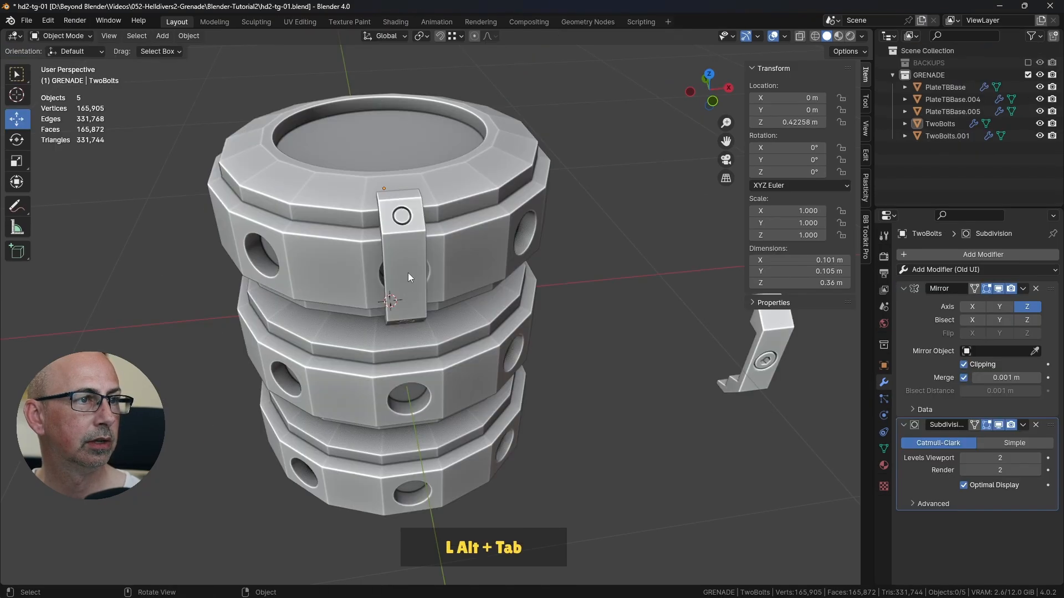
Step: Rotate the TwoBolts bracket about -22.5° around the upper plate's center from the top view, away from the hole
middle_drag(457, 331, 436, 284)
click(380, 237)
middle_drag(380, 237, 447, 274)
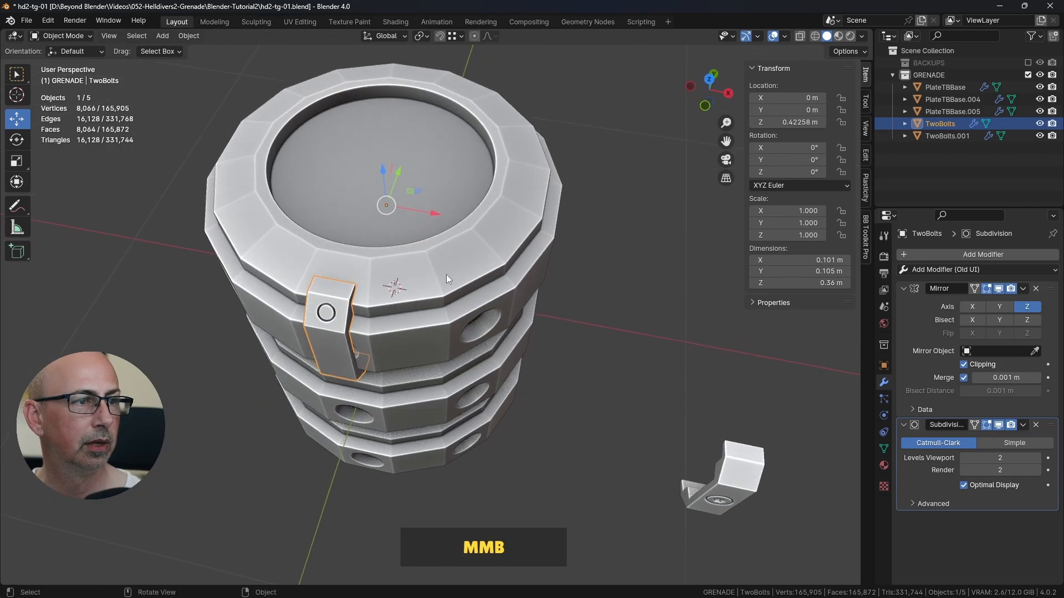
scroll(514, 267, down, 2)
shift+middle_drag(514, 267, 515, 261)
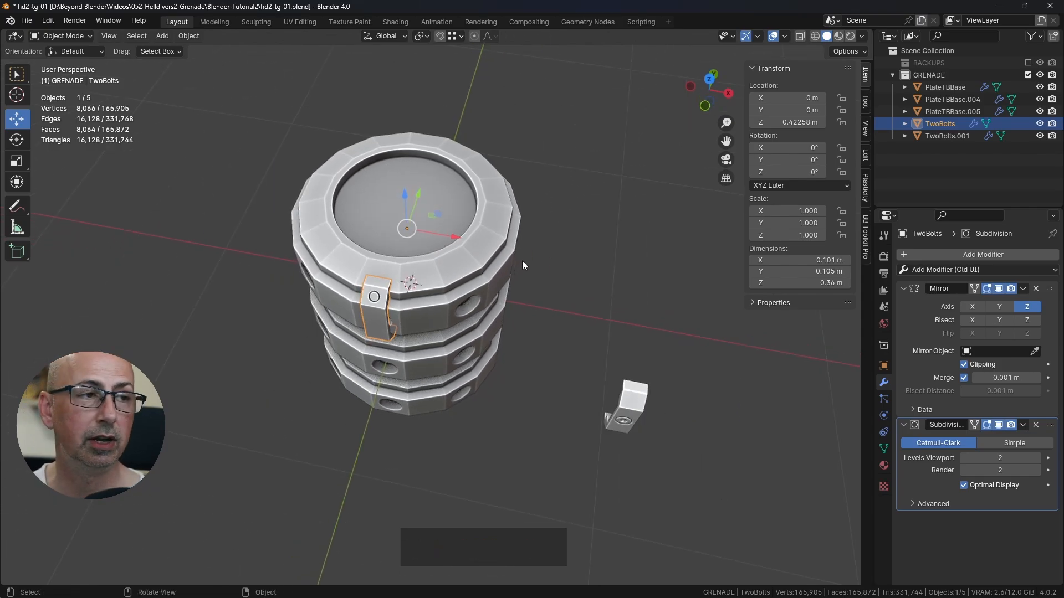
key(KP_7)
shift+middle_drag(524, 260, 510, 276)
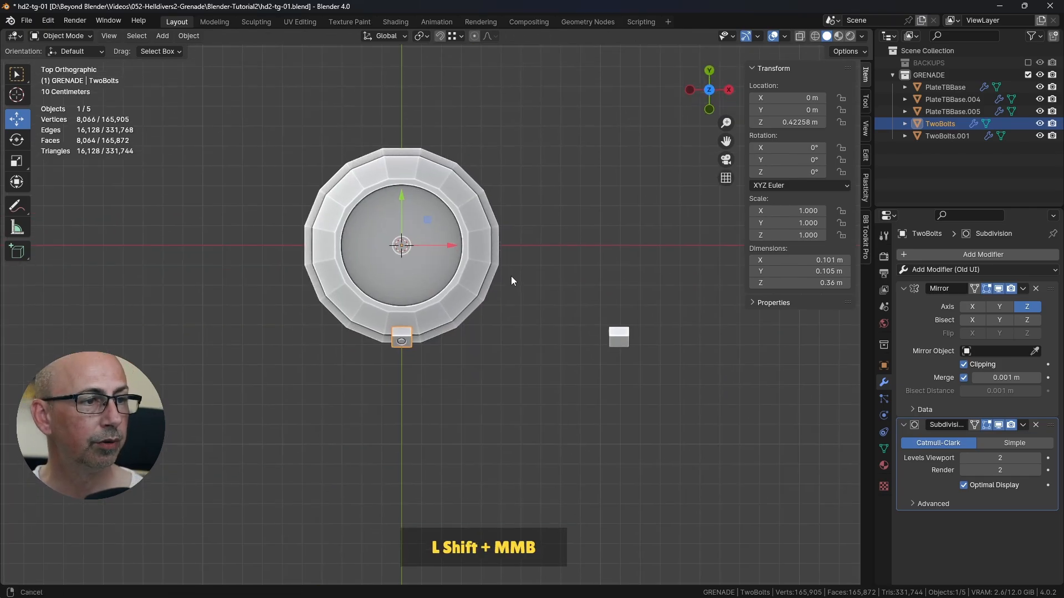
key(r)
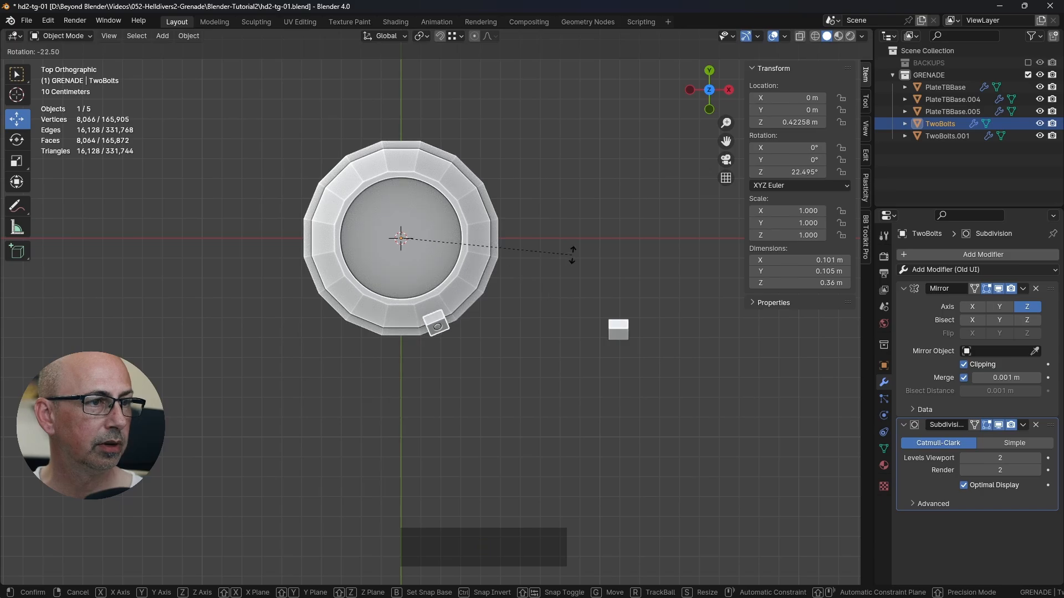
click(572, 255)
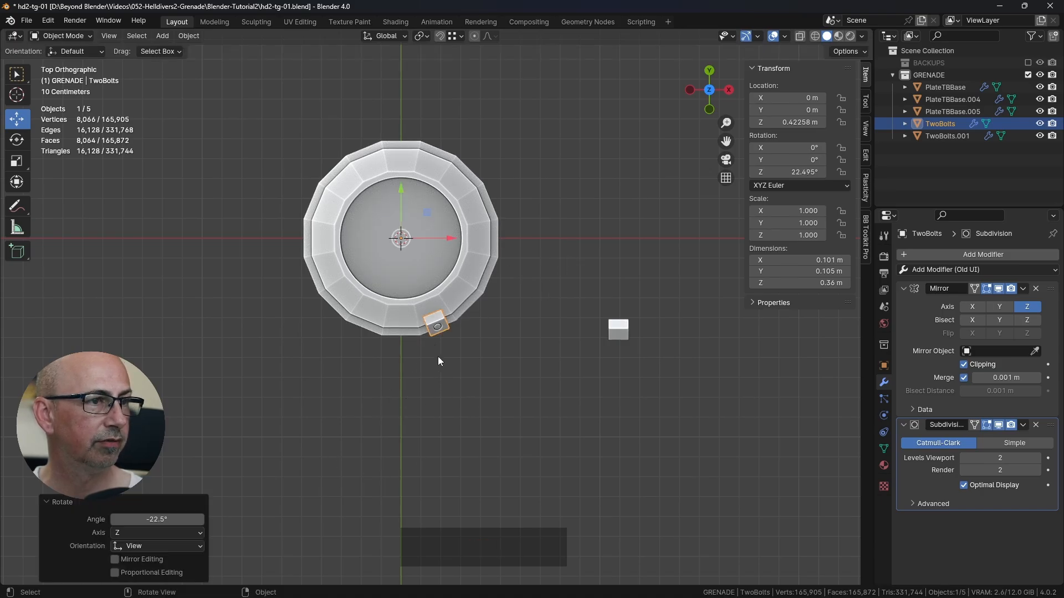
Step: Correct the bracket's rotation angle to exactly -22.5°
scroll(438, 357, up, 2)
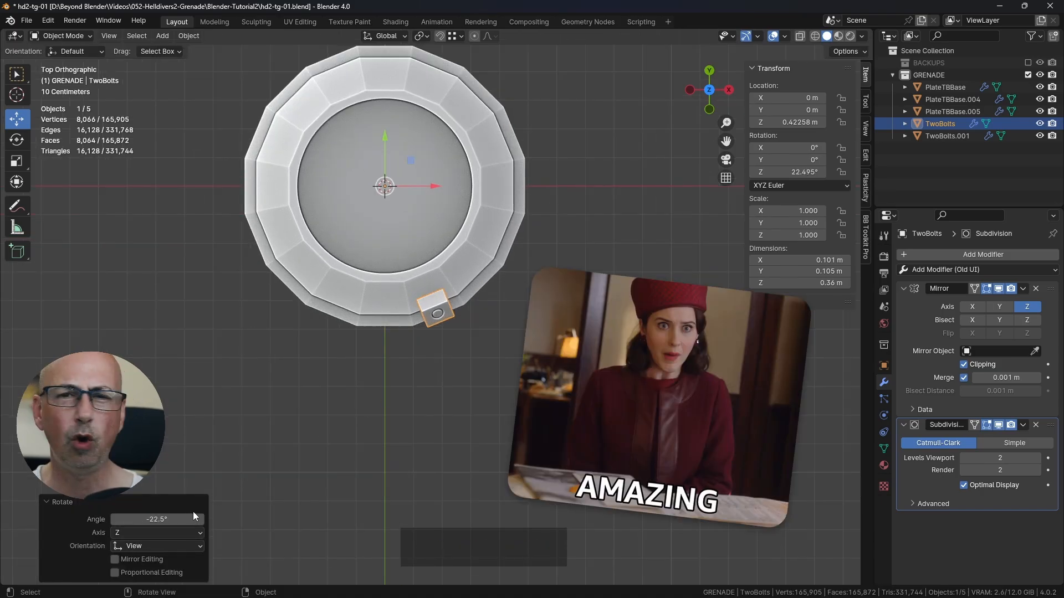
shift+middle_drag(242, 487, 262, 460)
click(133, 519)
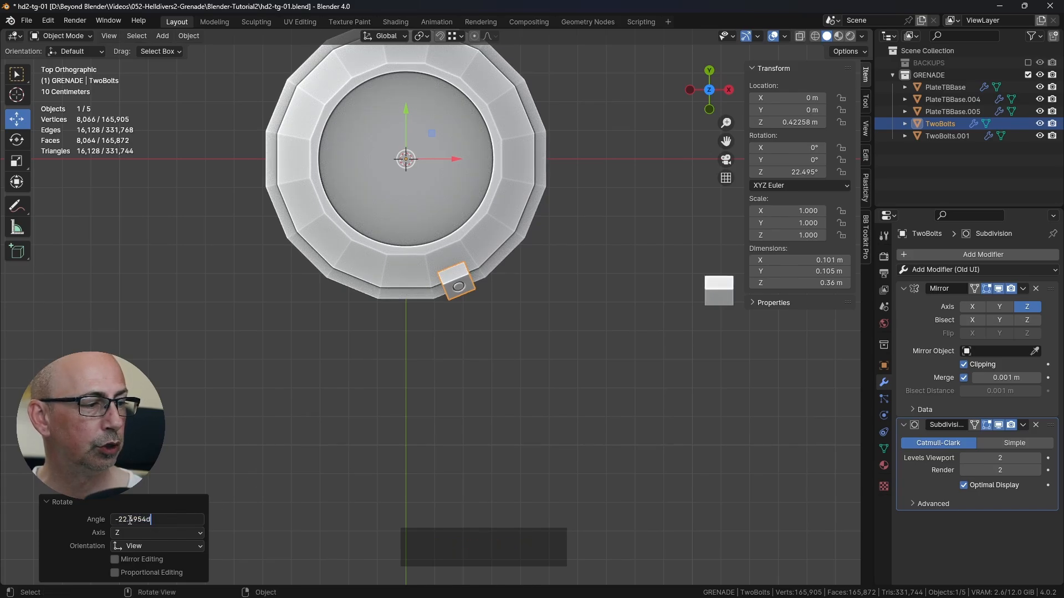
drag(130, 519, 181, 518)
text(5)
key(Return)
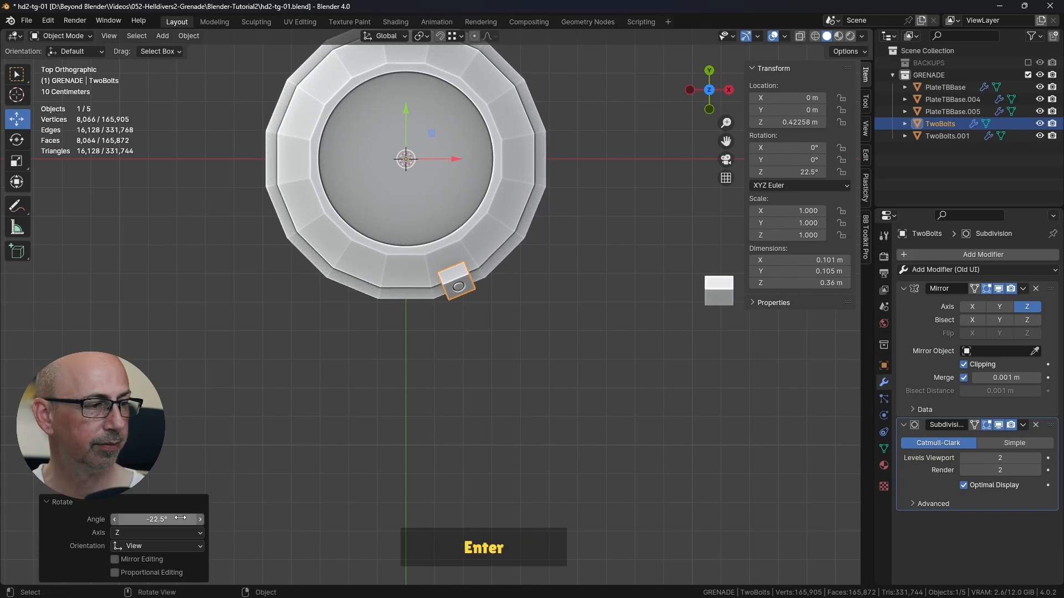
Step: Duplicate the two-bolt bracket on the upper plate and rotate the copy 45° around the plate's center from the top view
scroll(438, 282, up, 2)
shift+middle_drag(473, 240, 456, 387)
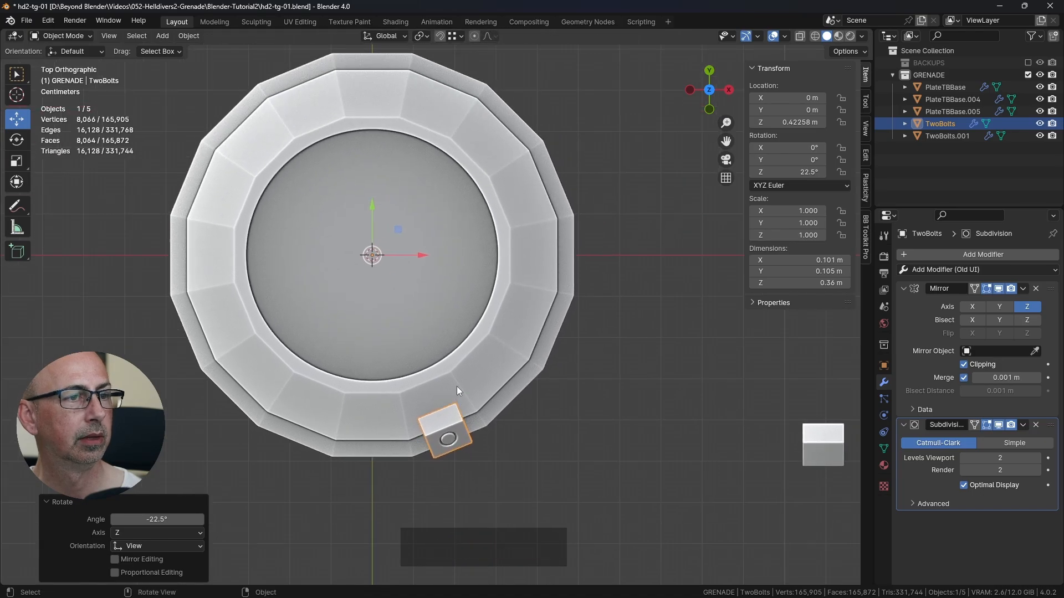
scroll(456, 387, down, 2)
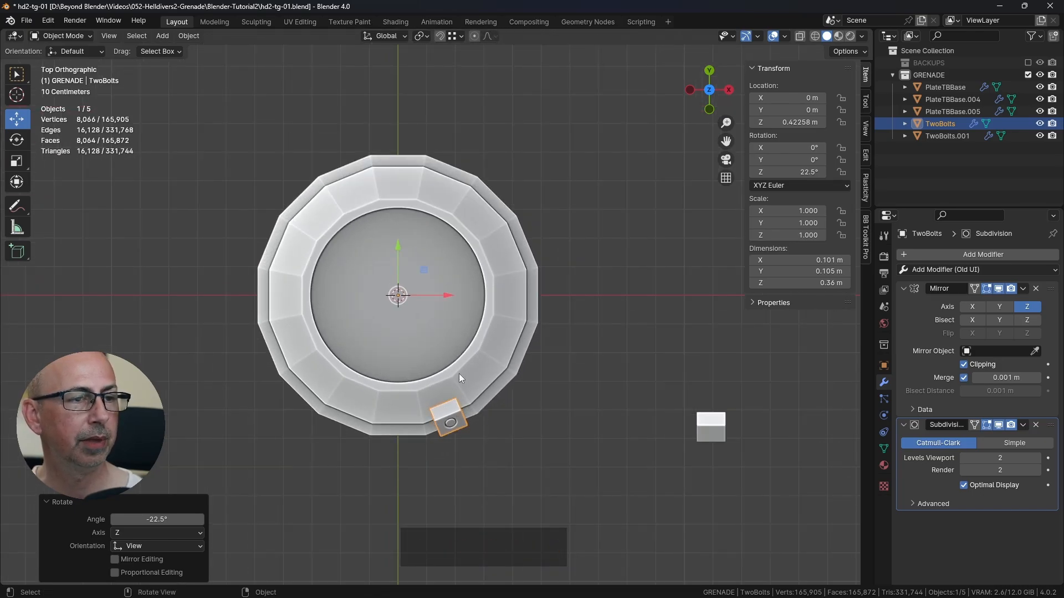
shift+middle_drag(498, 358, 500, 350)
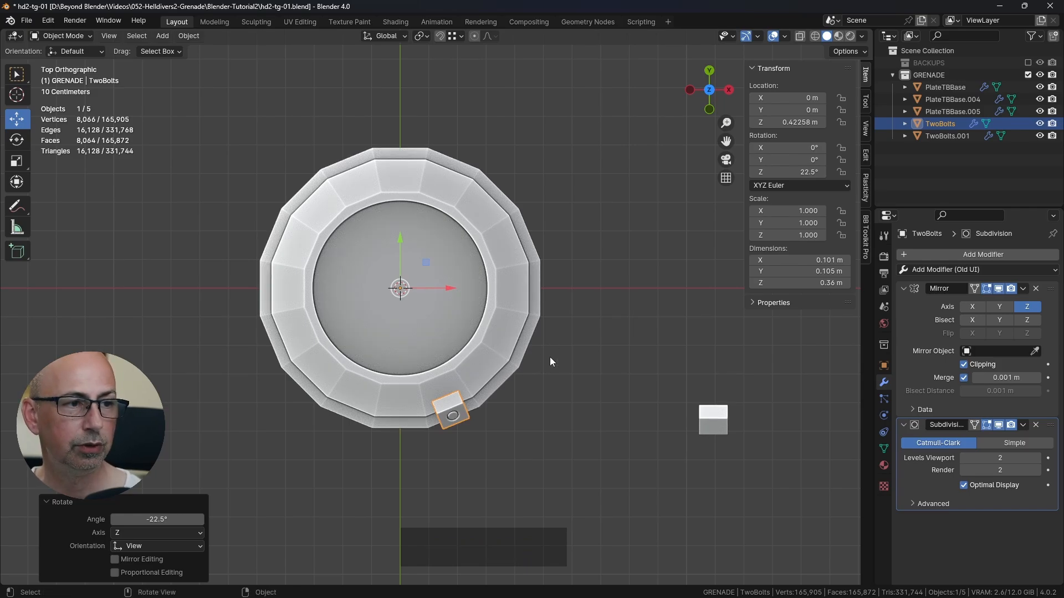
key(shift+d)
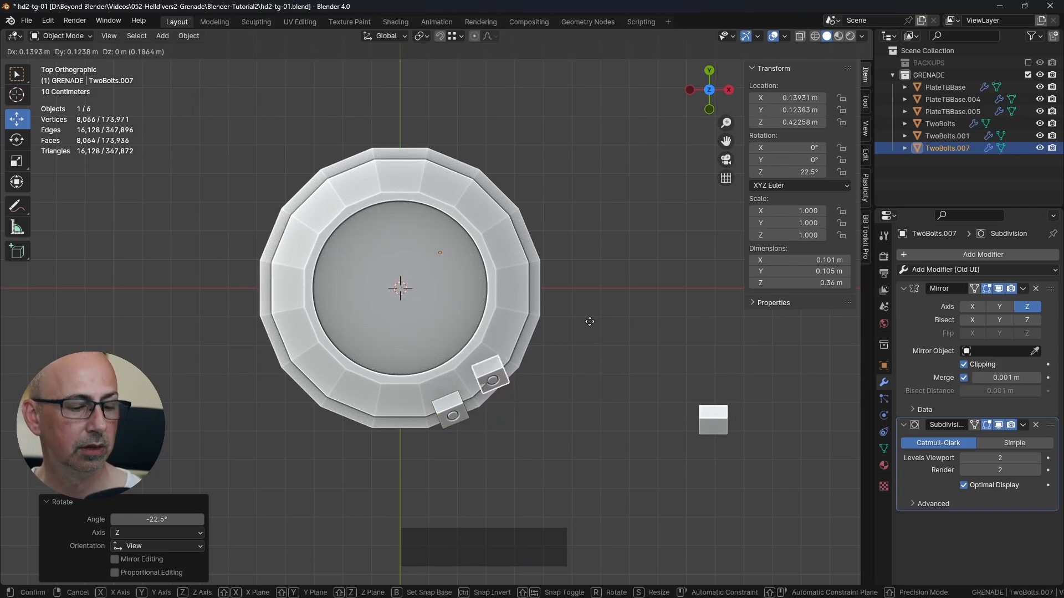
text(r)
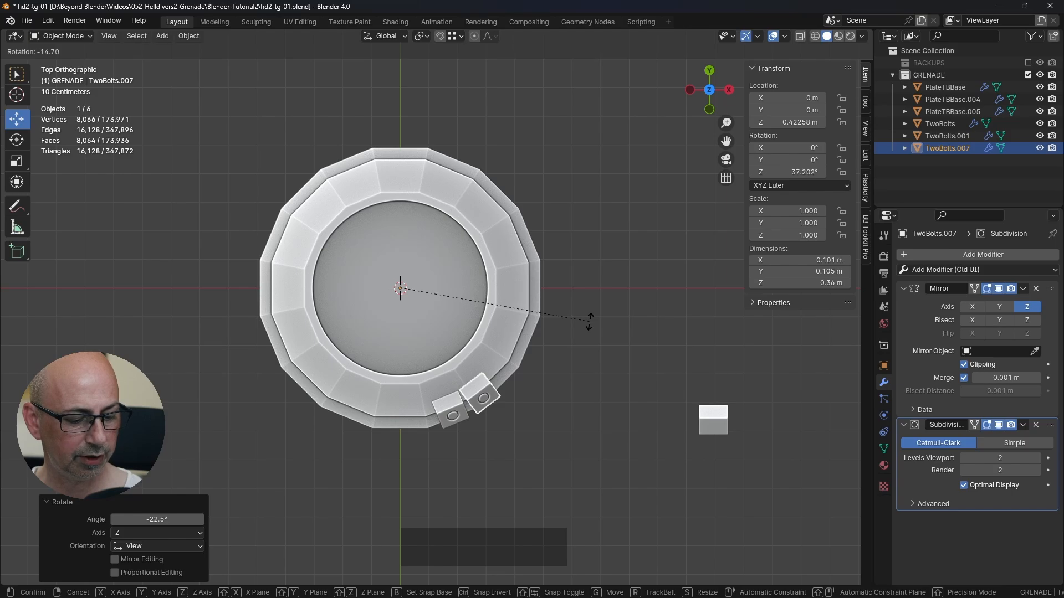
text(45)
key(Return)
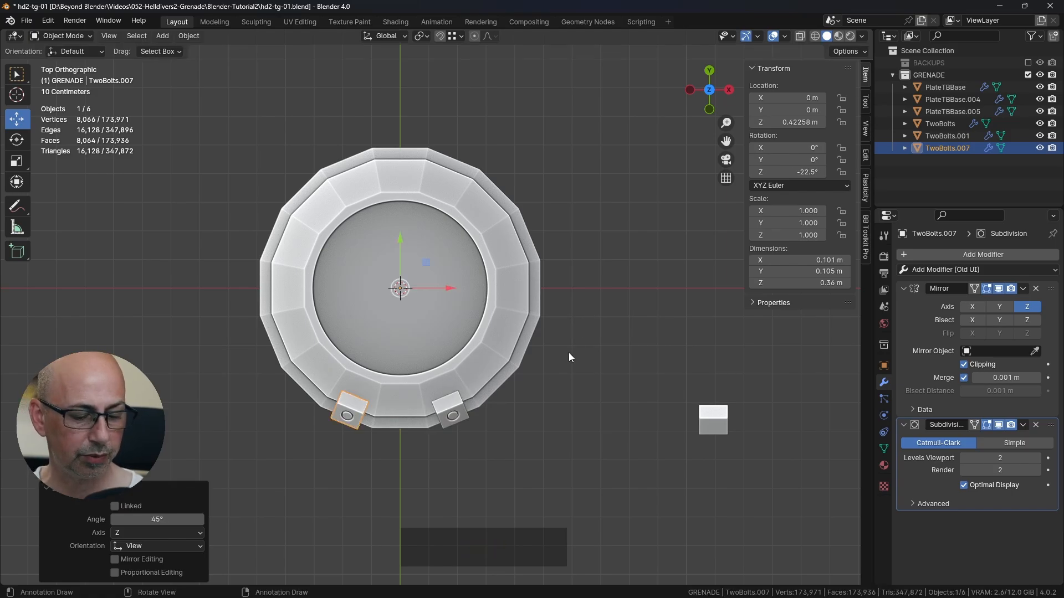
Step: Repeat the 45° duplicate rotation until eight two-bolt brackets surround the upper plate, and clear the selection
key(shift)
key(shift+r)
key(shift+r)
key(shift+r)
key(shift+r)
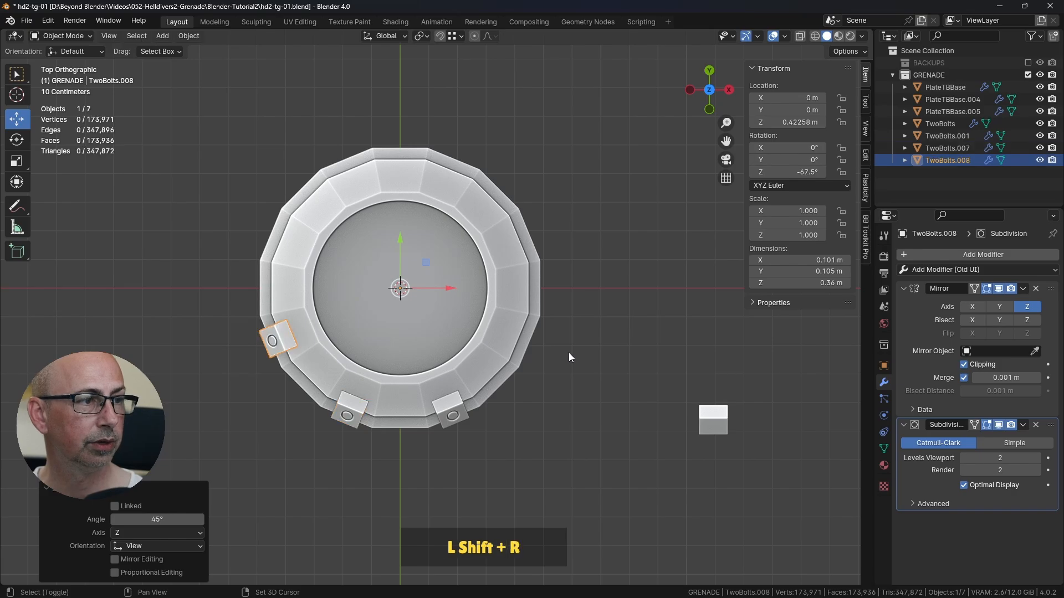
key(shift+r)
key(shift+r)
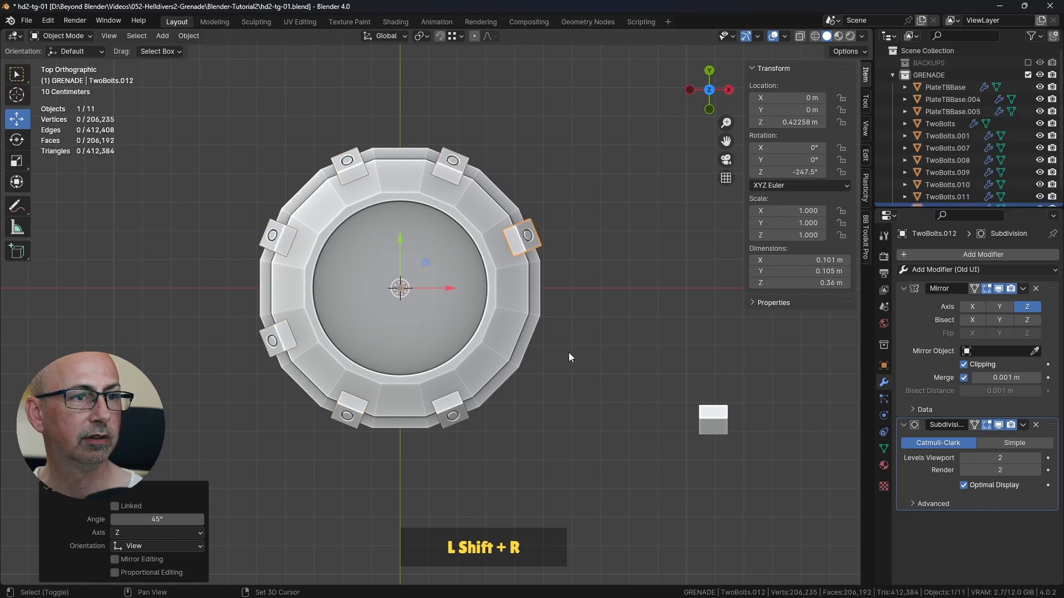
click(604, 361)
middle_drag(604, 361, 607, 299)
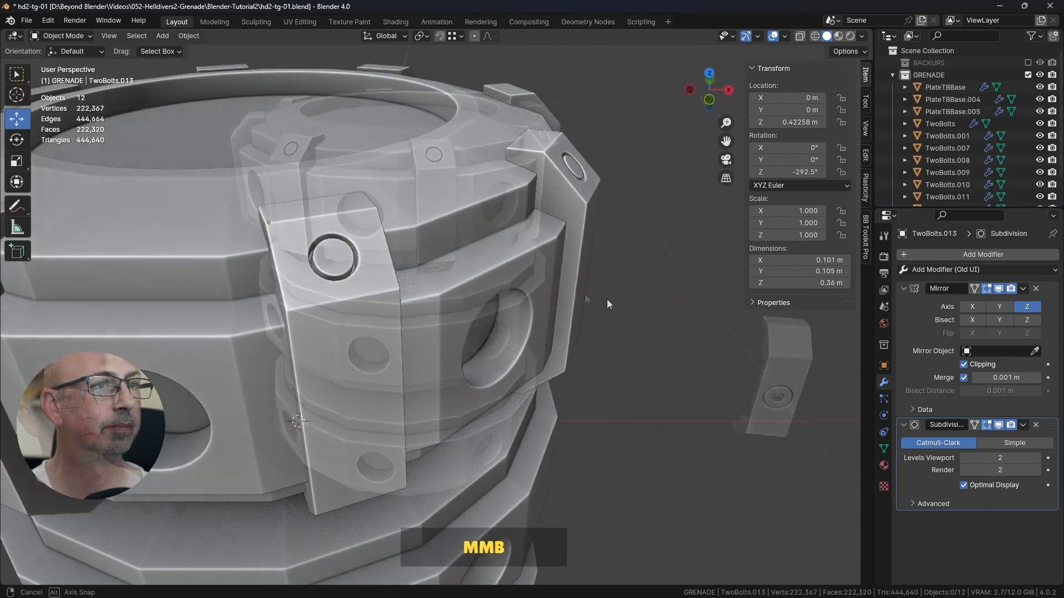
scroll(579, 302, down, 5)
key(shift)
scroll(515, 277, down, 3)
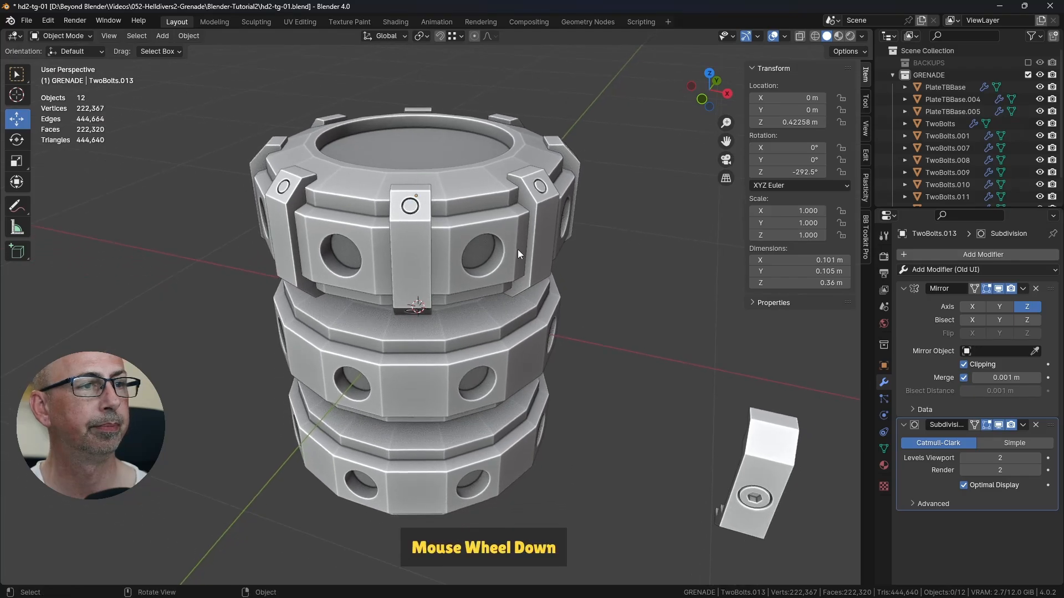
shift+middle_drag(517, 249, 519, 274)
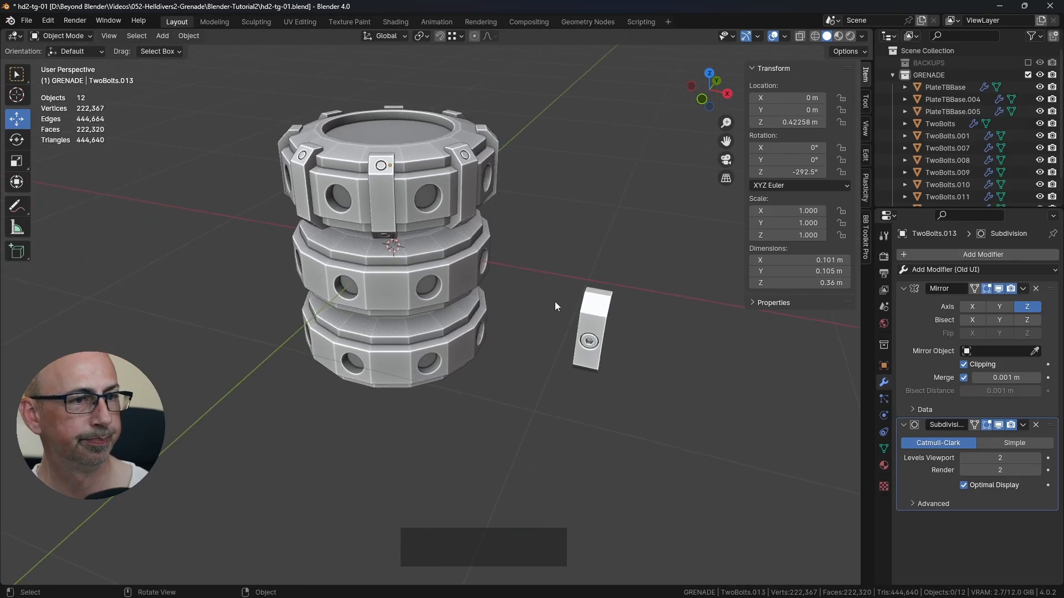
Step: Check the middle plate's brackets in the finished grenade file, and set the spare one-bolt bracket's X location to 0 m in the working file
click(592, 308)
middle_drag(551, 351, 524, 321)
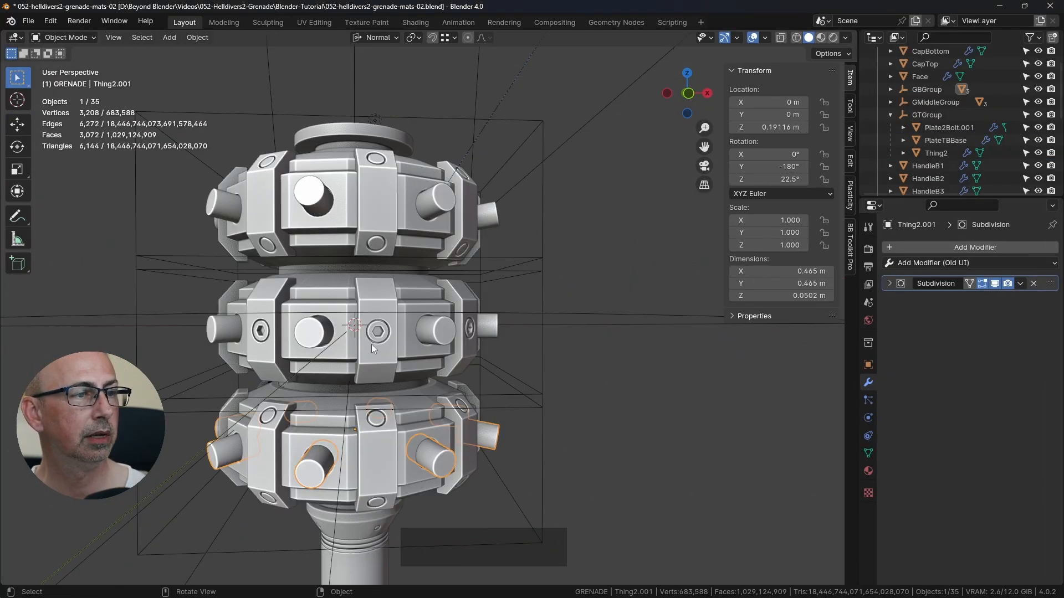
click(383, 376)
key(alt+Tab)
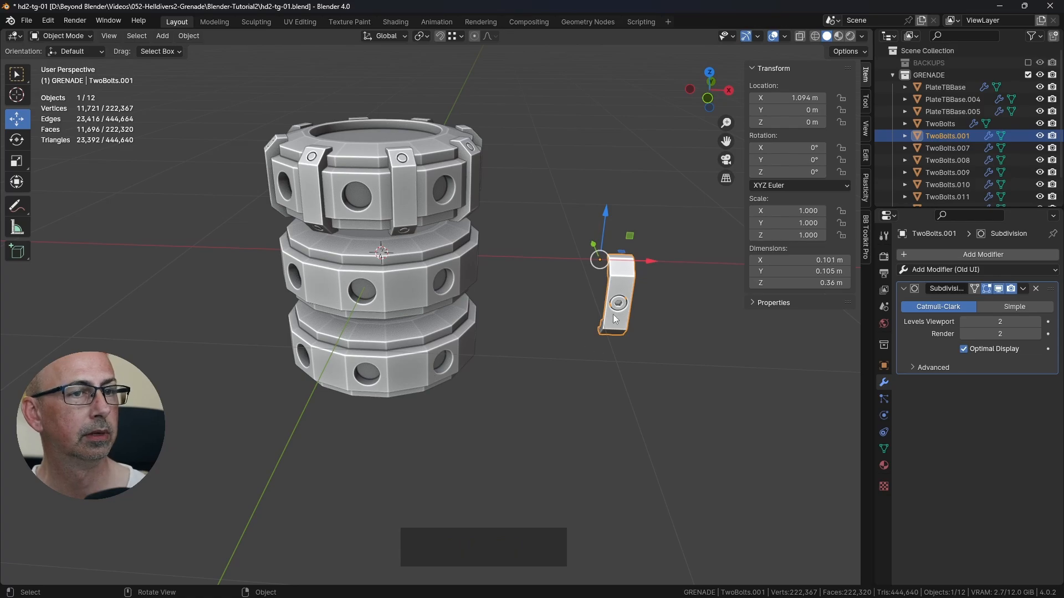
click(804, 98)
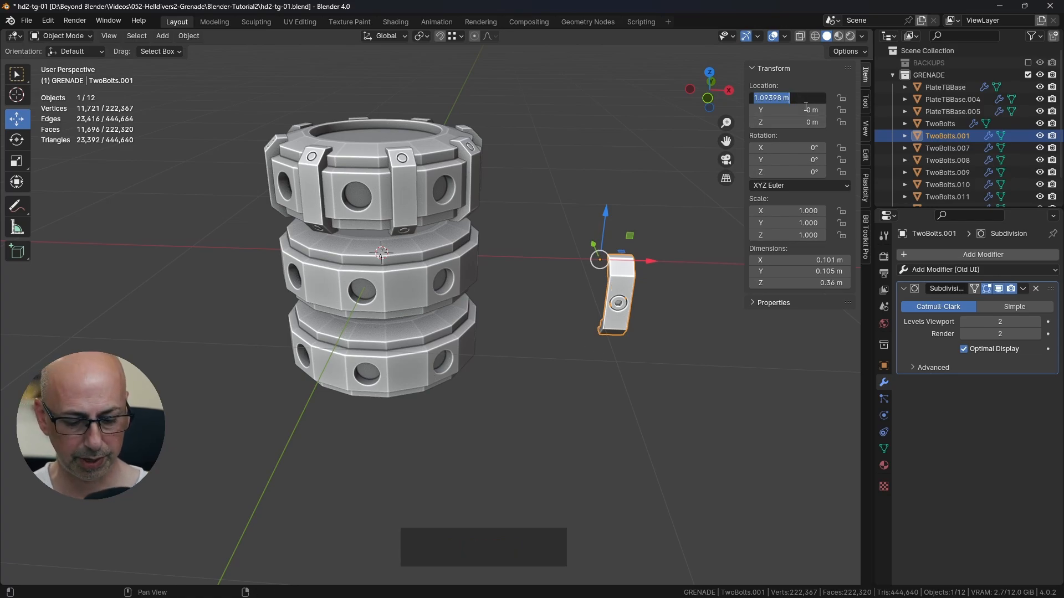
text(0)
key(Return)
middle_drag(630, 211, 393, 300)
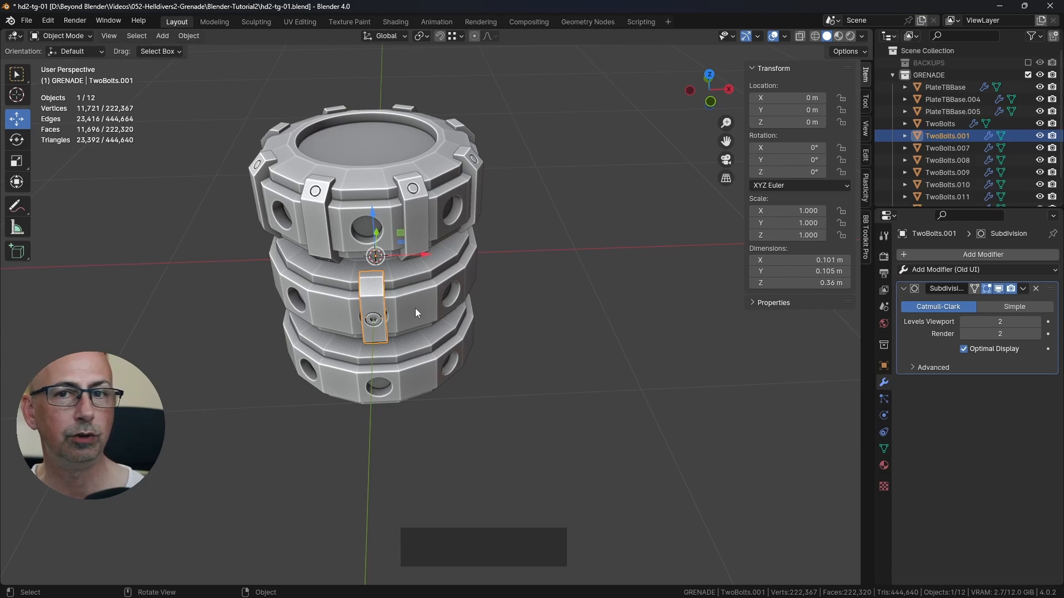
Step: Rotate the one-bolt bracket 22.5° around the global Z axis, away from the middle plate's hole
shift+middle_drag(408, 308, 541, 307)
scroll(507, 300, up, 1)
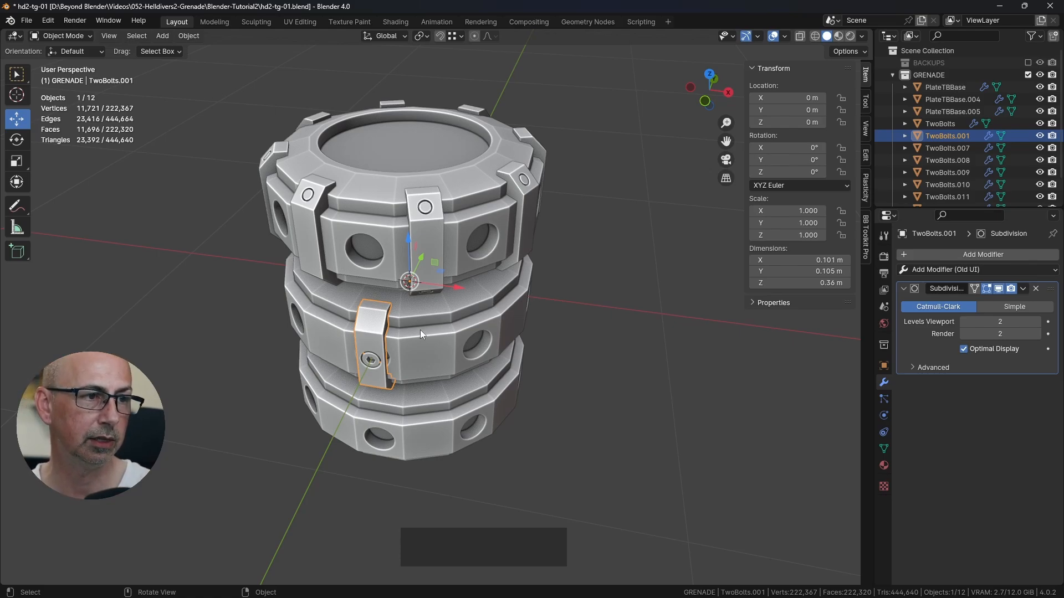
text(rz)
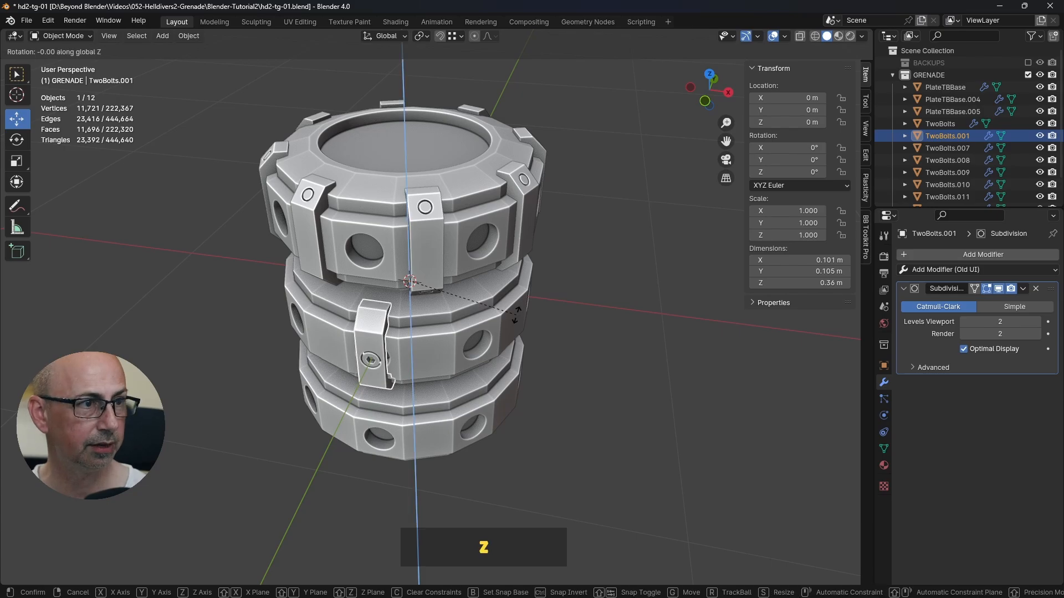
text(22.)
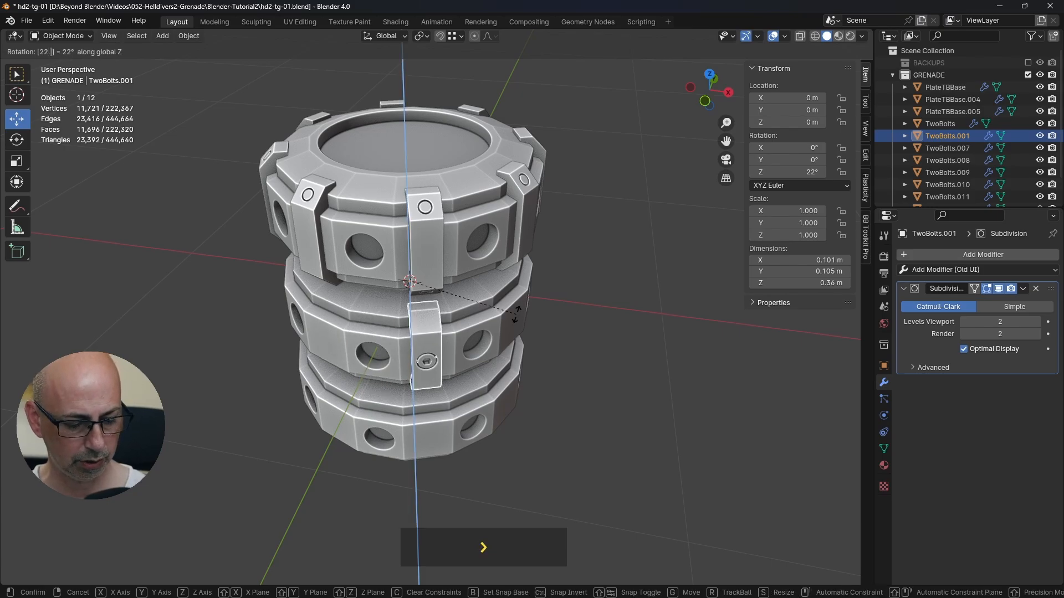
text(5)
key(Return)
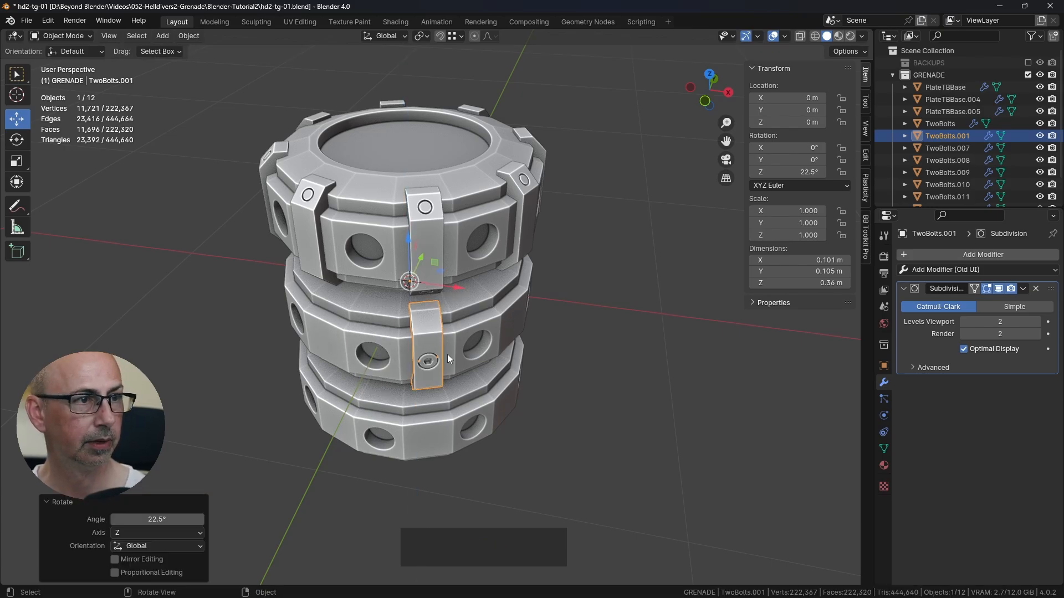
Step: Duplicate the one-bolt bracket on the middle plate and rotate the copy 45° around the global Z axis
middle_drag(494, 354, 473, 341)
scroll(473, 340, up, 2)
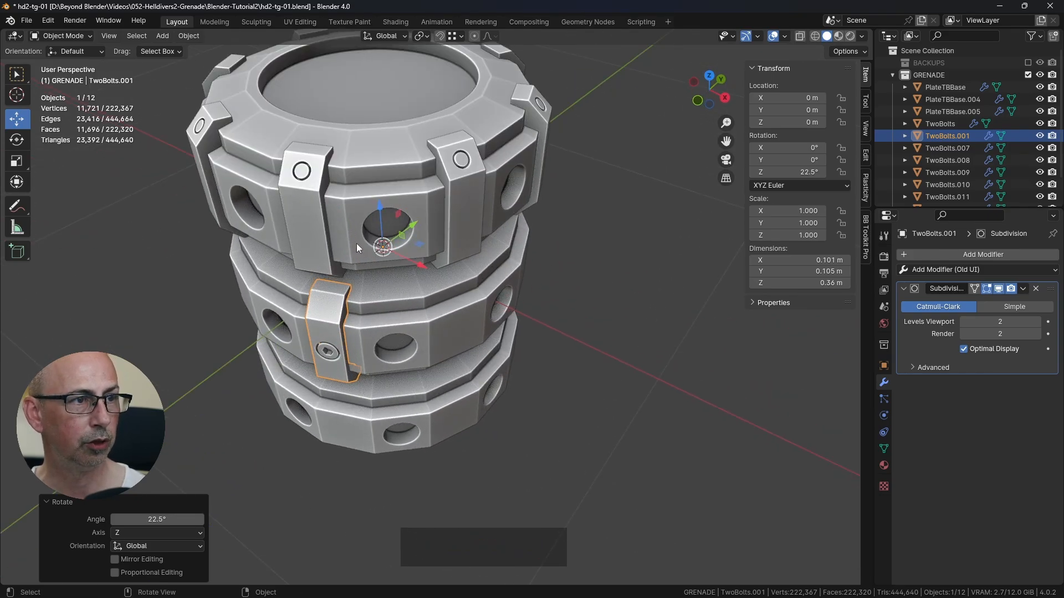
middle_drag(356, 243, 496, 245)
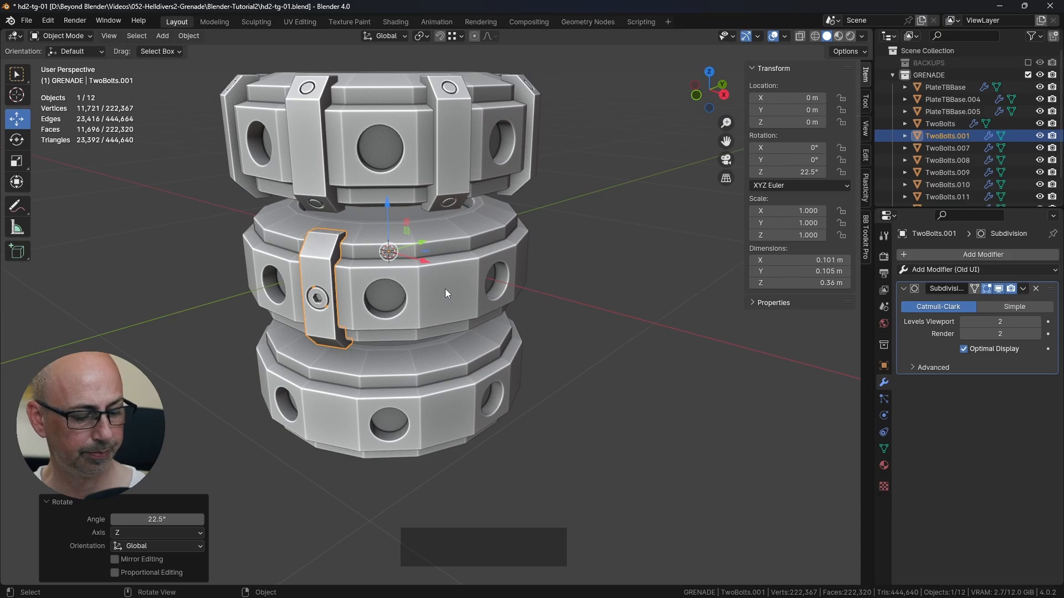
key(shift+d)
key(r)
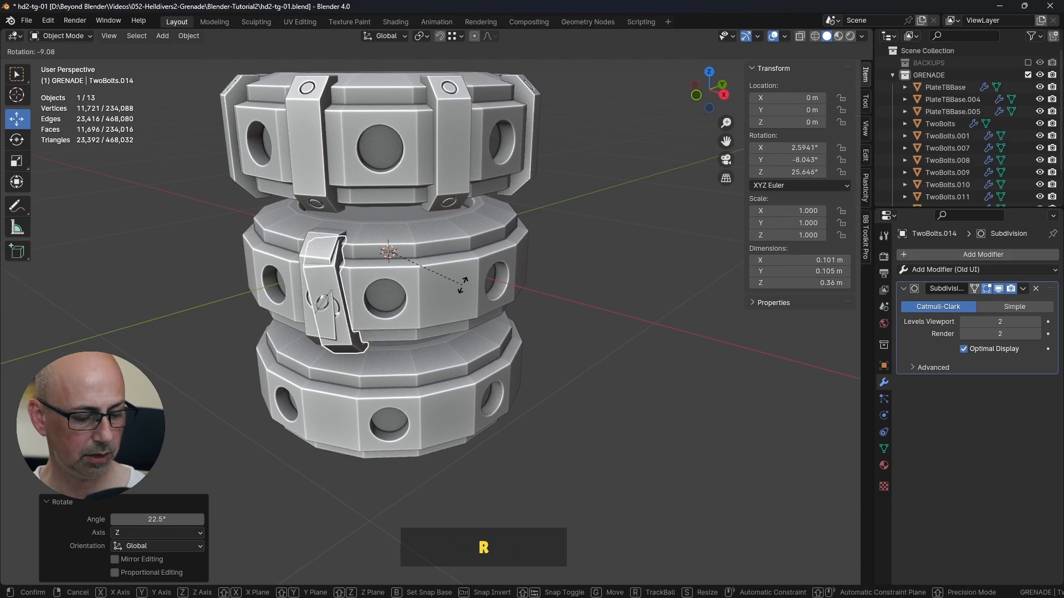
text(z)
text(45)
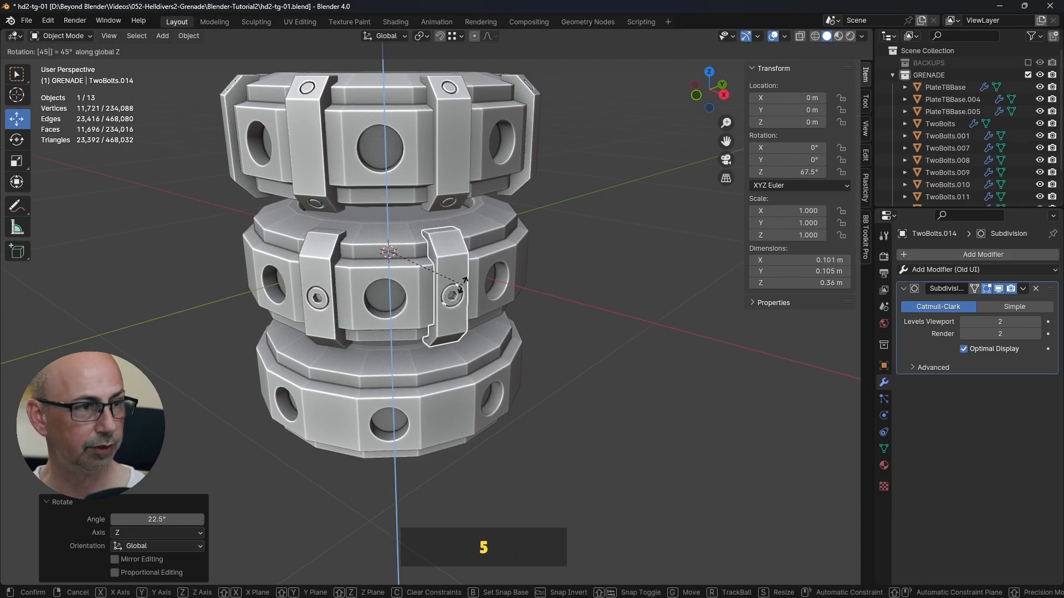
key(Return)
scroll(471, 285, down, 3)
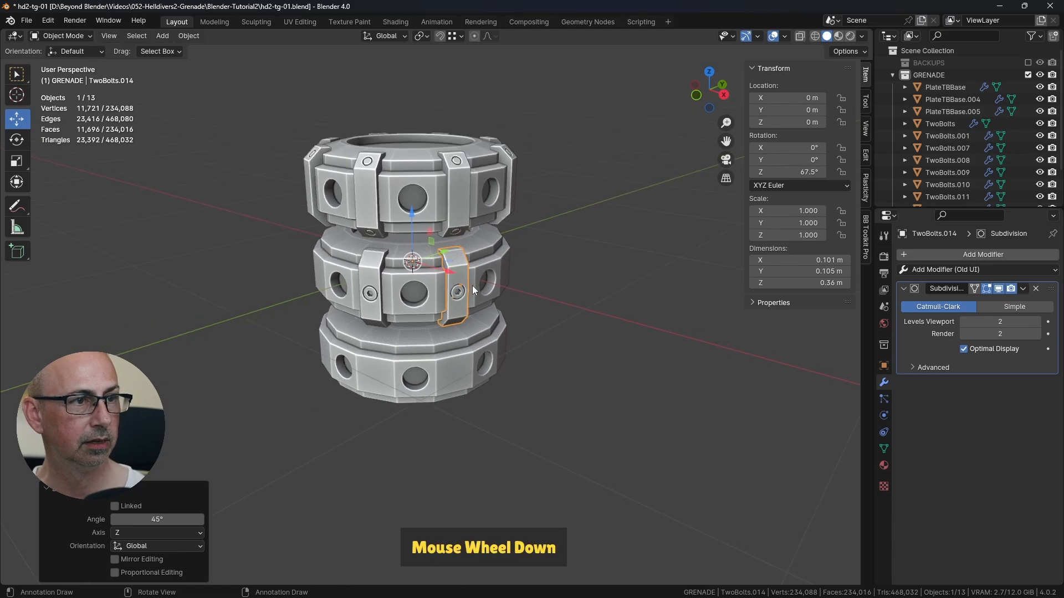
Step: Repeat the 45° duplicate rotation until eight one-bolt brackets surround the middle plate, and clear the selection
middle_drag(543, 288, 553, 343)
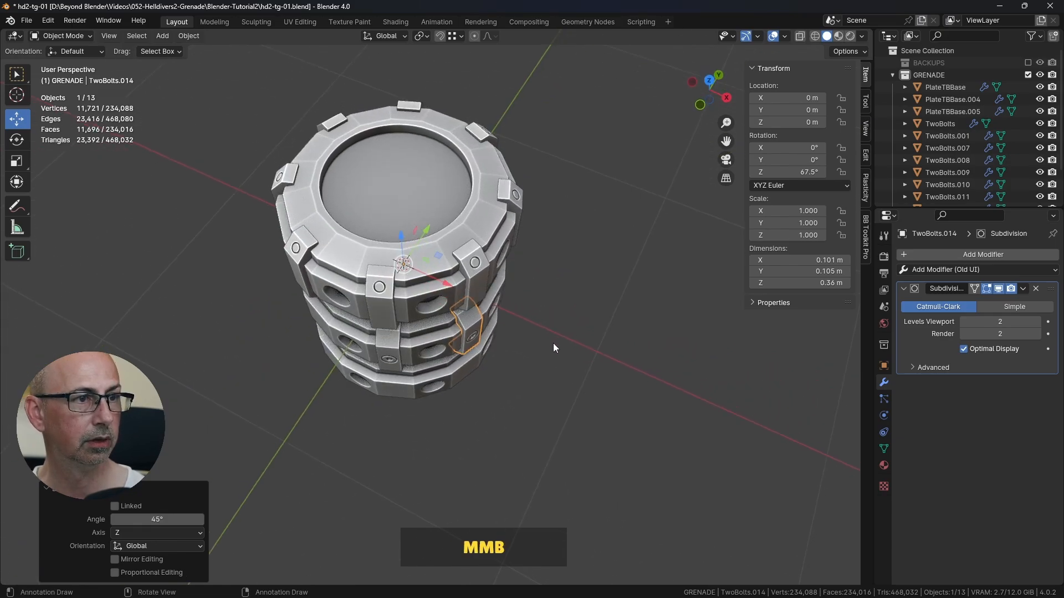
middle_drag(574, 300, 439, 260)
key(shift+r)
key(shift+r)
key(shift+r)
key(shift+r)
key(shift+r)
middle_drag(555, 259, 478, 258)
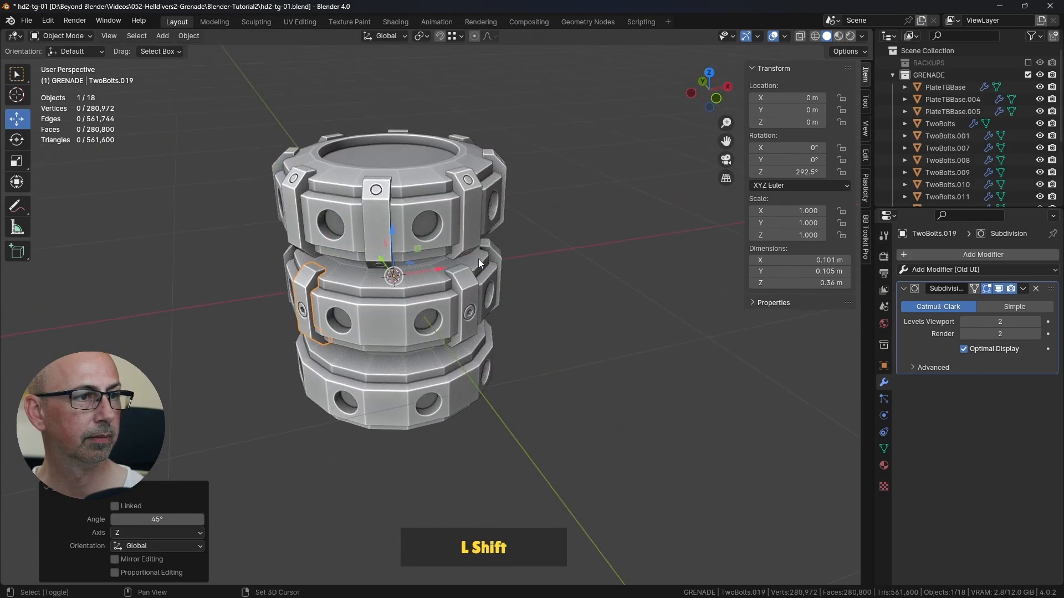
key(shift+r)
click(624, 311)
middle_drag(625, 311, 488, 245)
scroll(517, 311, up, 3)
Step: Compare the upper plate's two-bolt brackets with those in the finished grenade file, and return to the working file
click(470, 159)
key(alt+Tab)
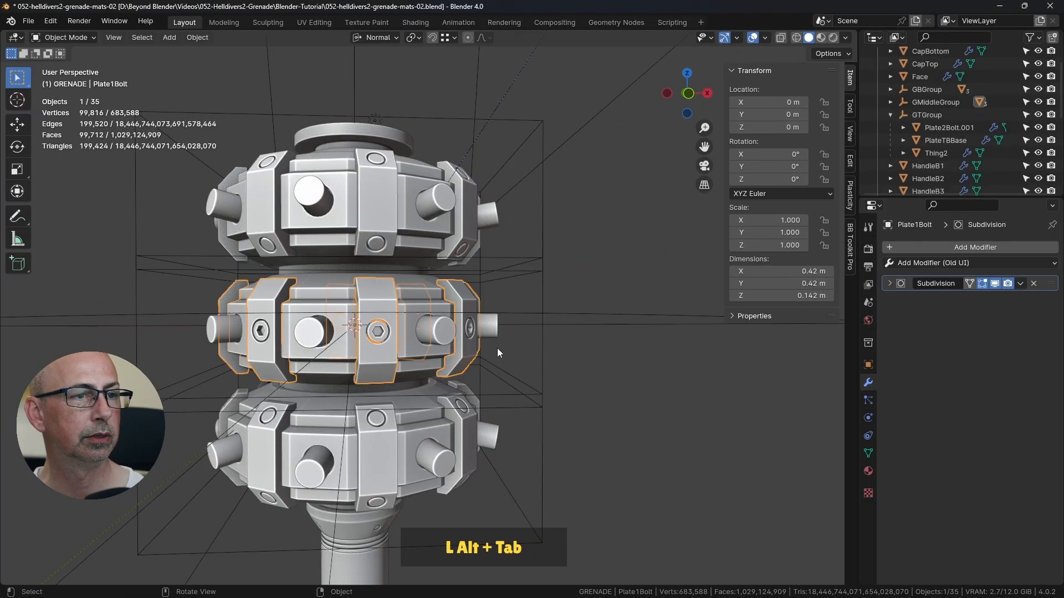
scroll(517, 360, down, 2)
scroll(530, 268, up, 1)
click(529, 267)
middle_drag(441, 321, 471, 316)
key(alt+Tab)
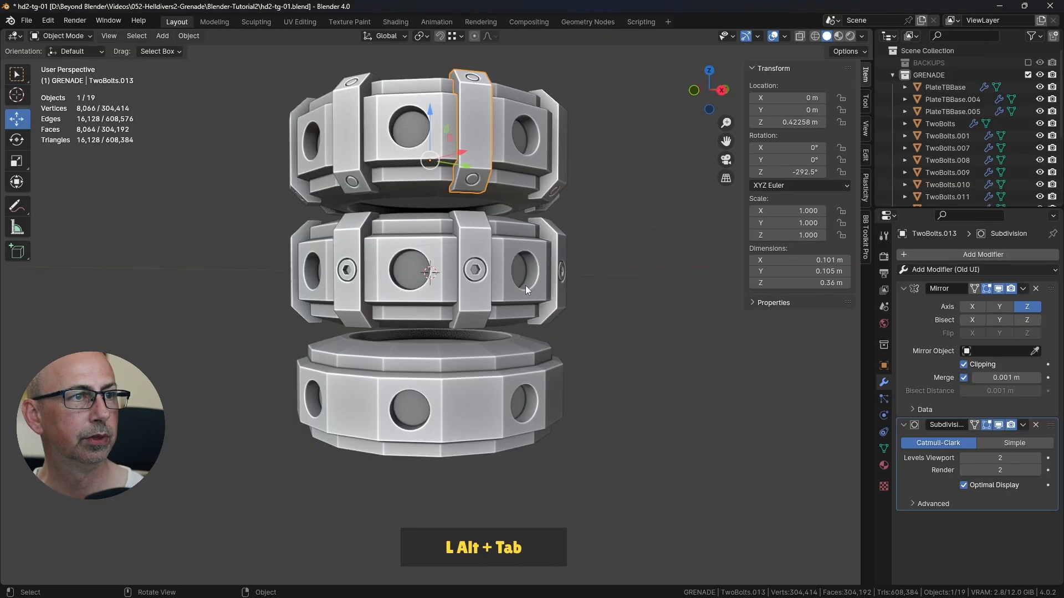
middle_drag(525, 285, 514, 261)
click(478, 154)
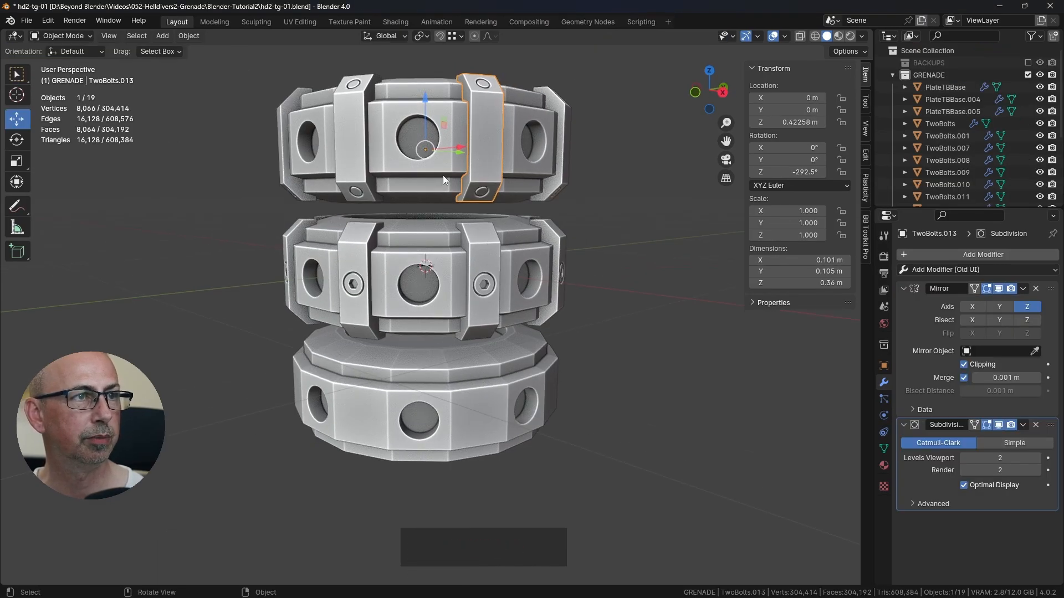
key(shift+d)
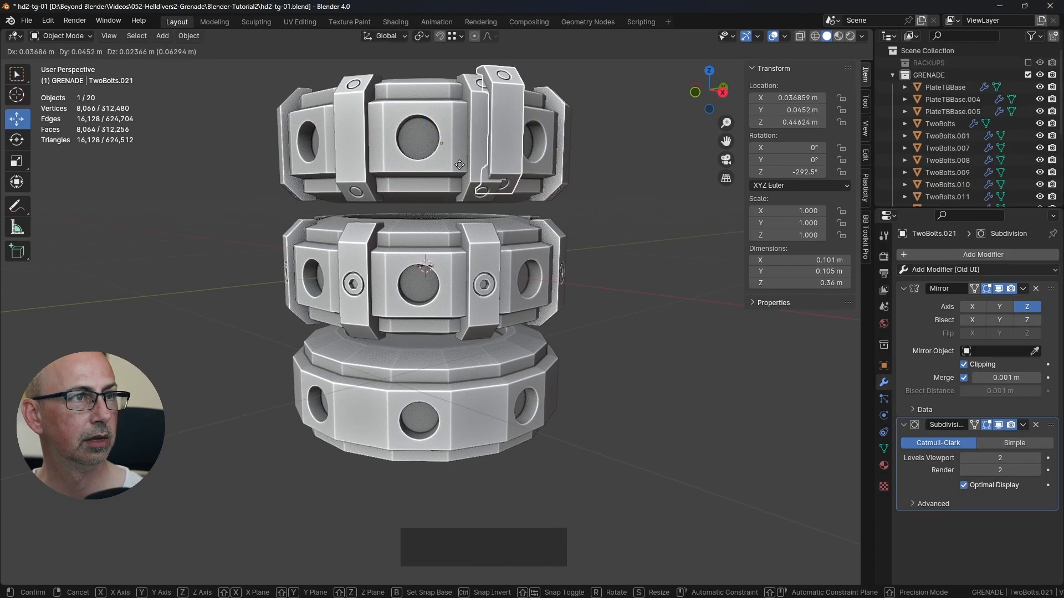
click(598, 267)
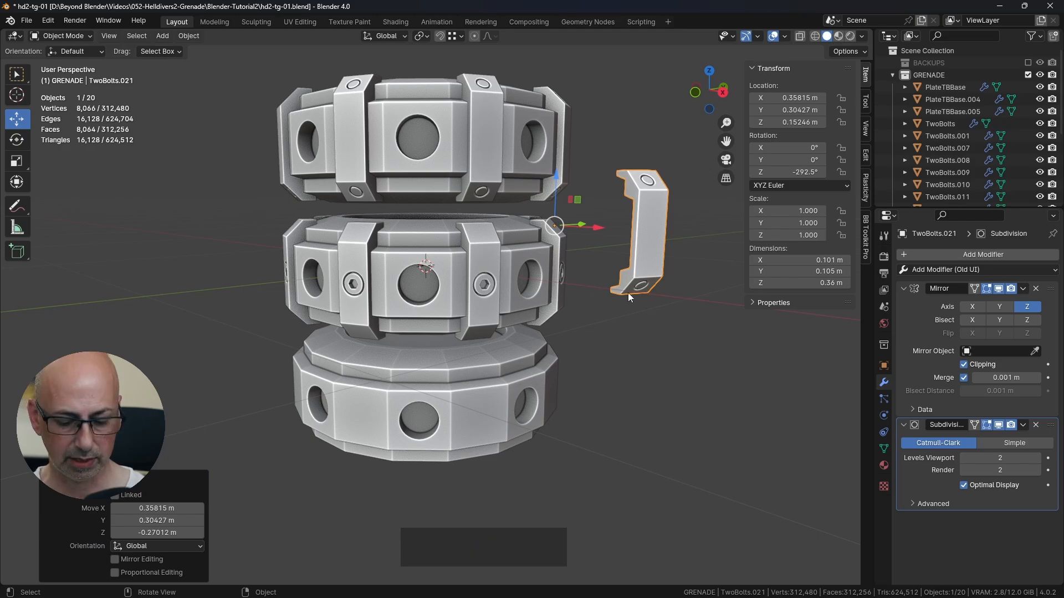
key(Delete)
Step: Delete the loose two-bolt bracket copy beside the plate stack
scroll(600, 281, down, 2)
middle_drag(600, 280, 491, 227)
click(498, 195)
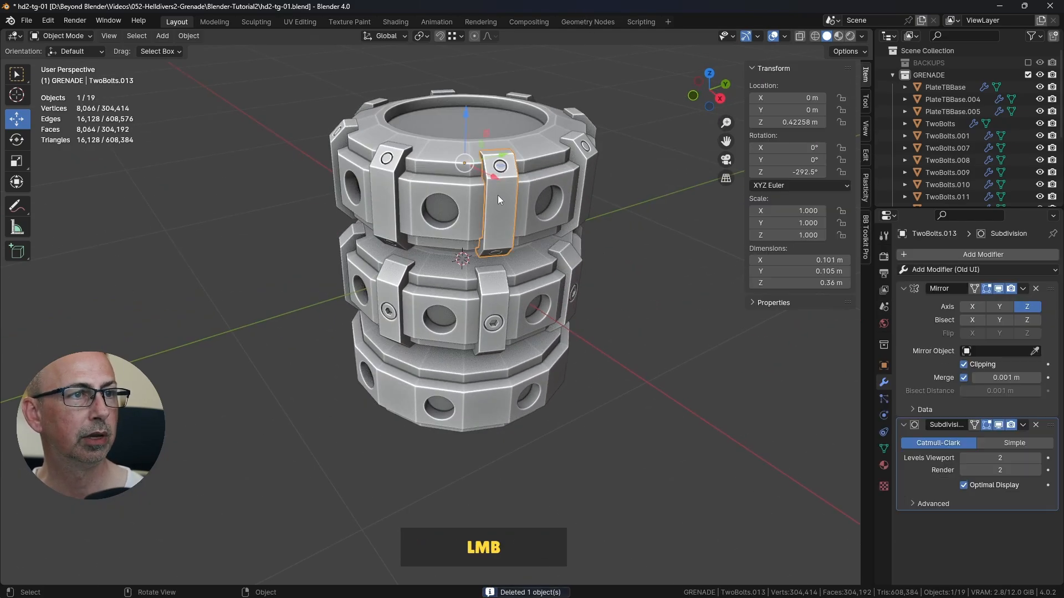
Step: Join the eight two-bolt brackets around the upper plate into a single object, enlarging the object list to check the selection
click(591, 172)
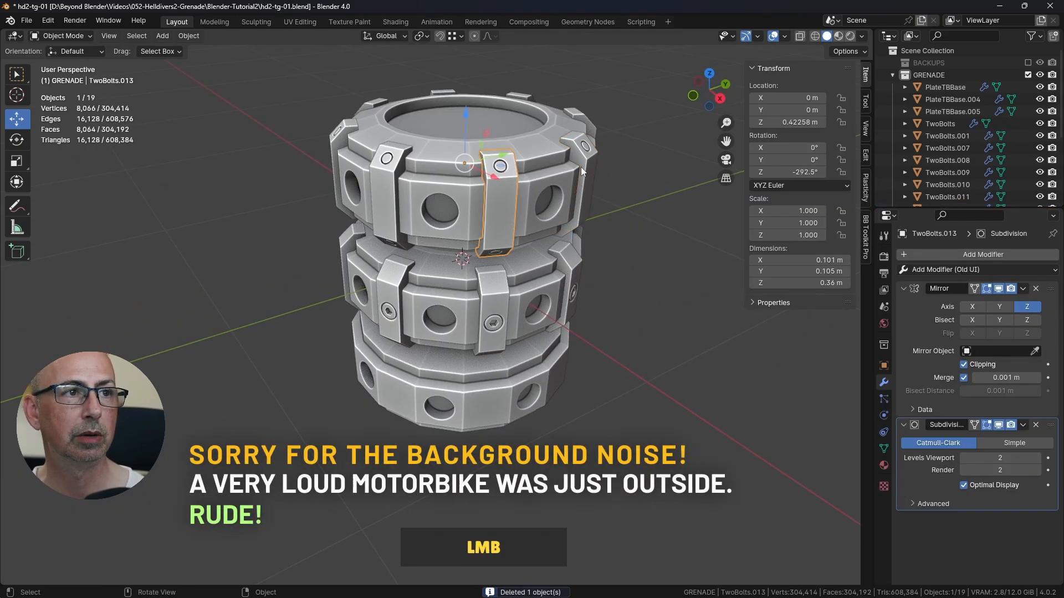
click(502, 183)
middle_drag(504, 190, 583, 247)
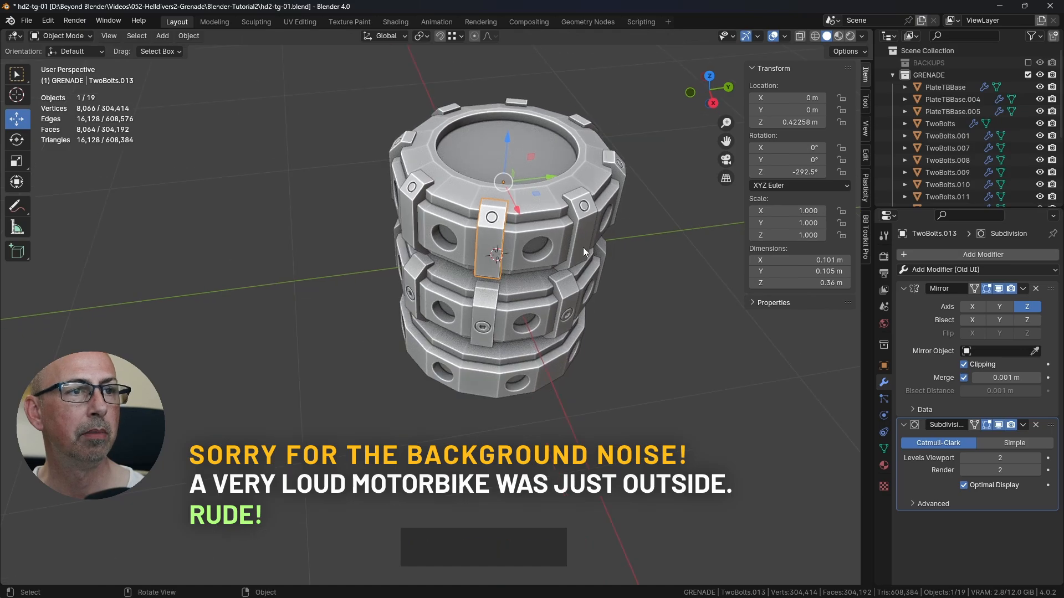
click(485, 222)
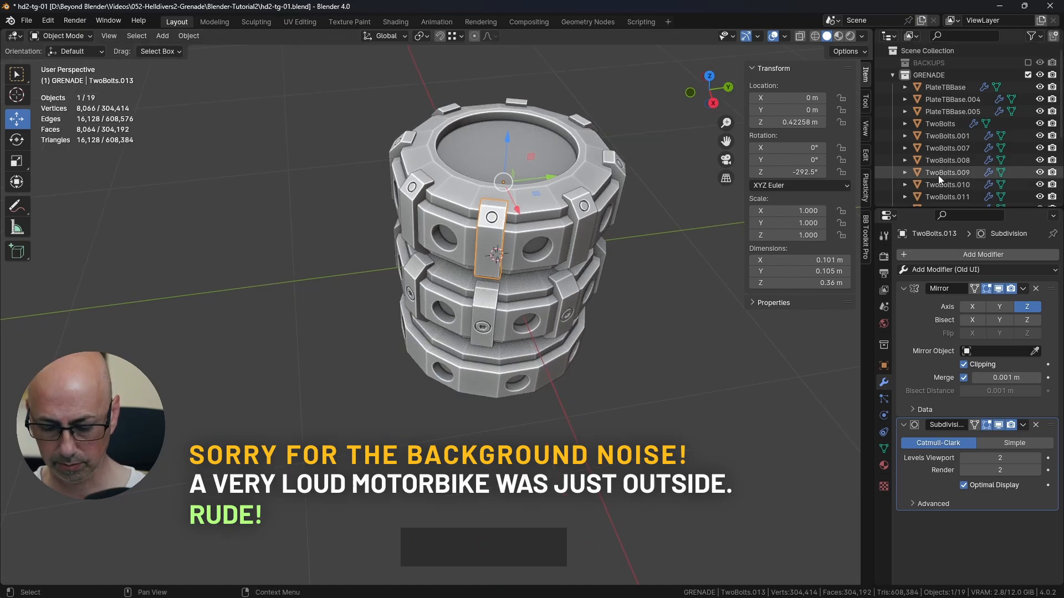
key(KP_Decimal)
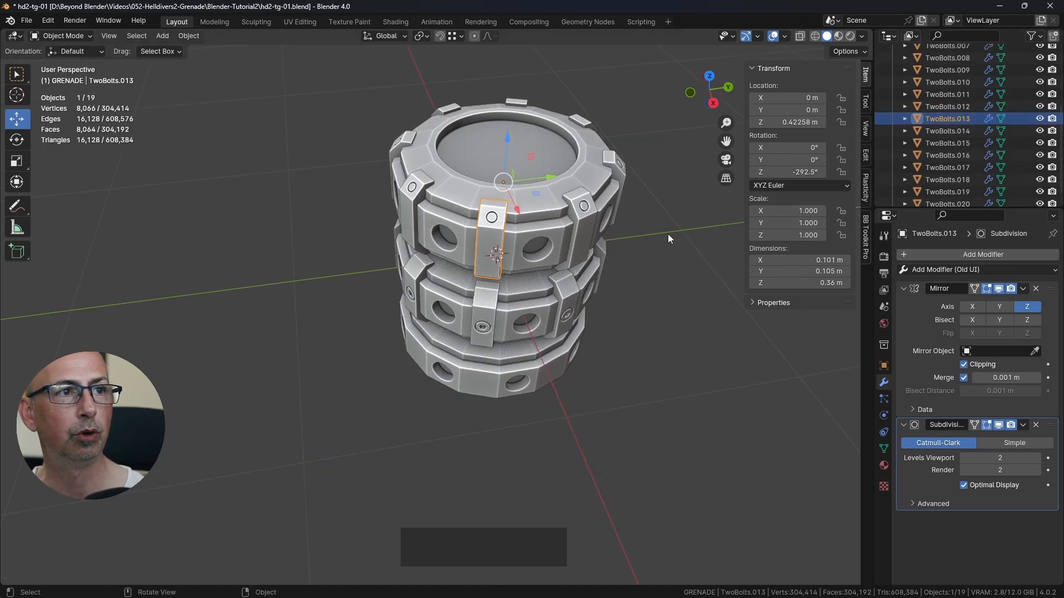
key(shift)
shift+click(582, 214)
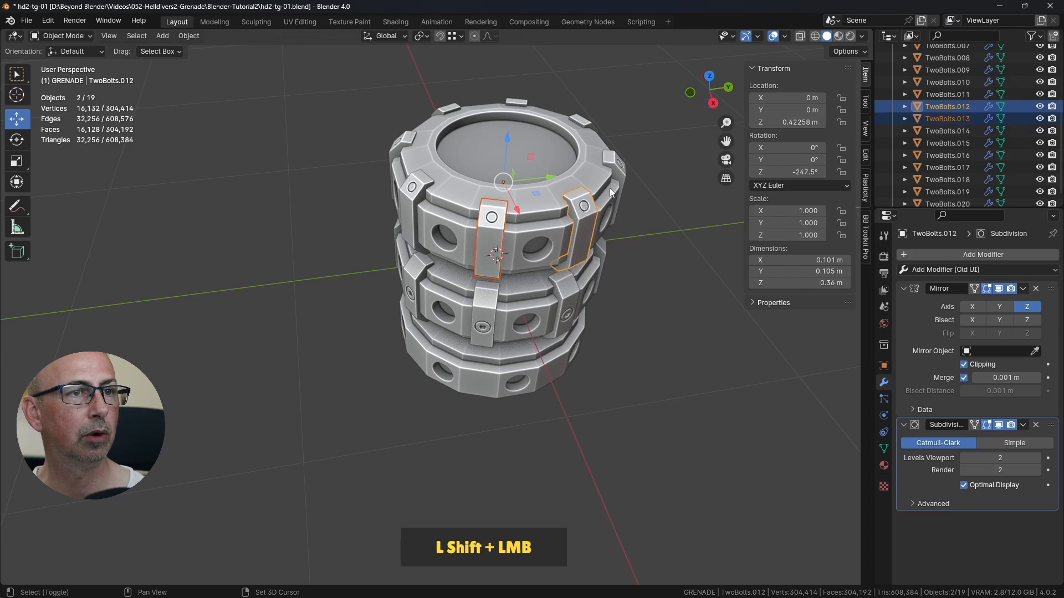
shift+click(610, 151)
shift+click(583, 118)
shift+click(515, 103)
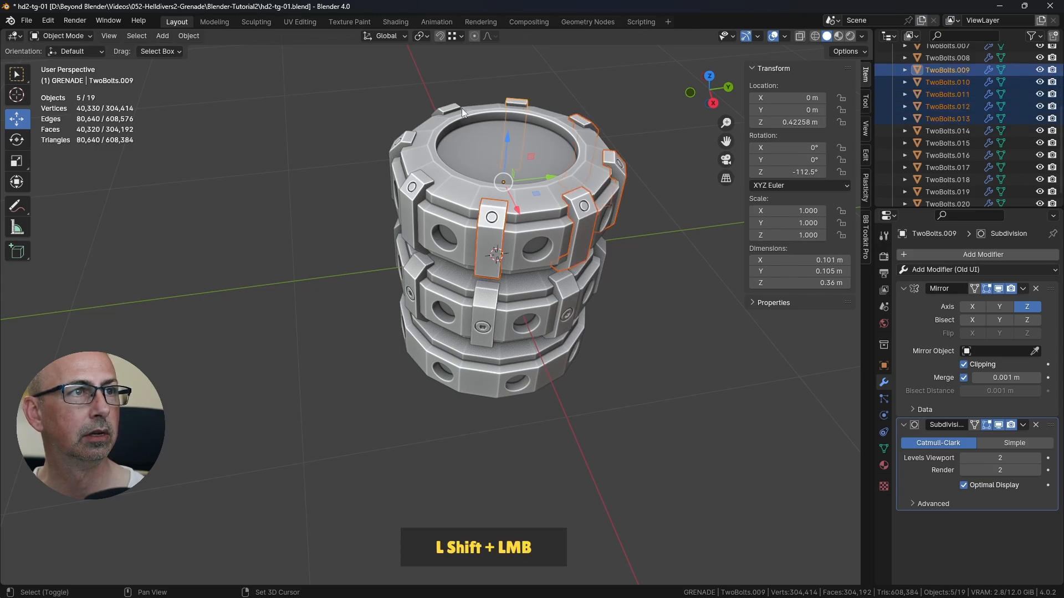
shift+click(453, 121)
shift+click(404, 142)
shift+click(411, 186)
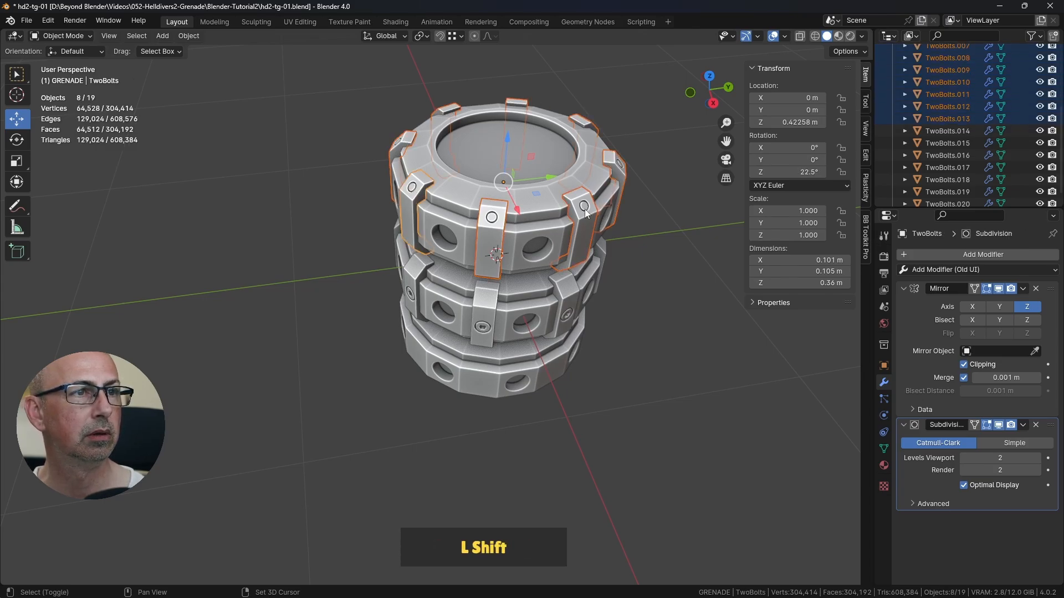
middle_drag(584, 209, 588, 239)
scroll(947, 167, up, 5)
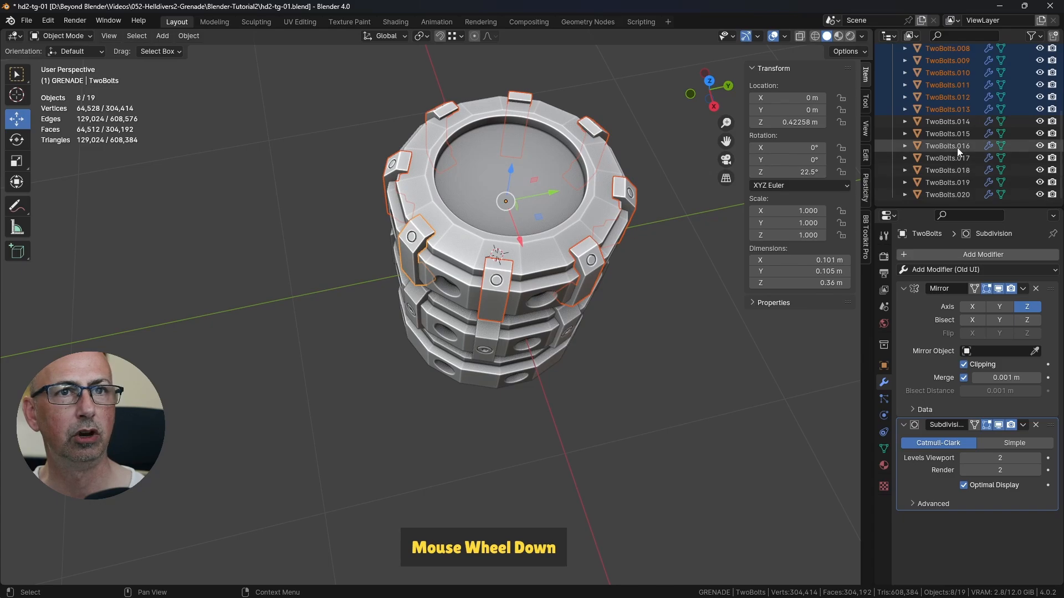
drag(982, 208, 966, 304)
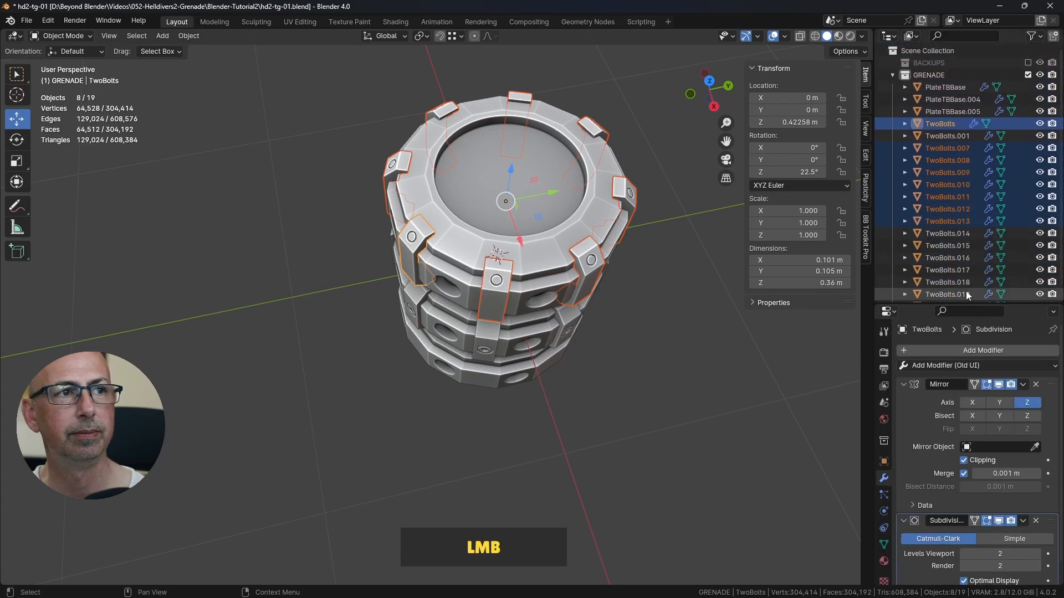
scroll(630, 238, up, 3)
shift+middle_drag(630, 239, 626, 268)
scroll(626, 268, down, 3)
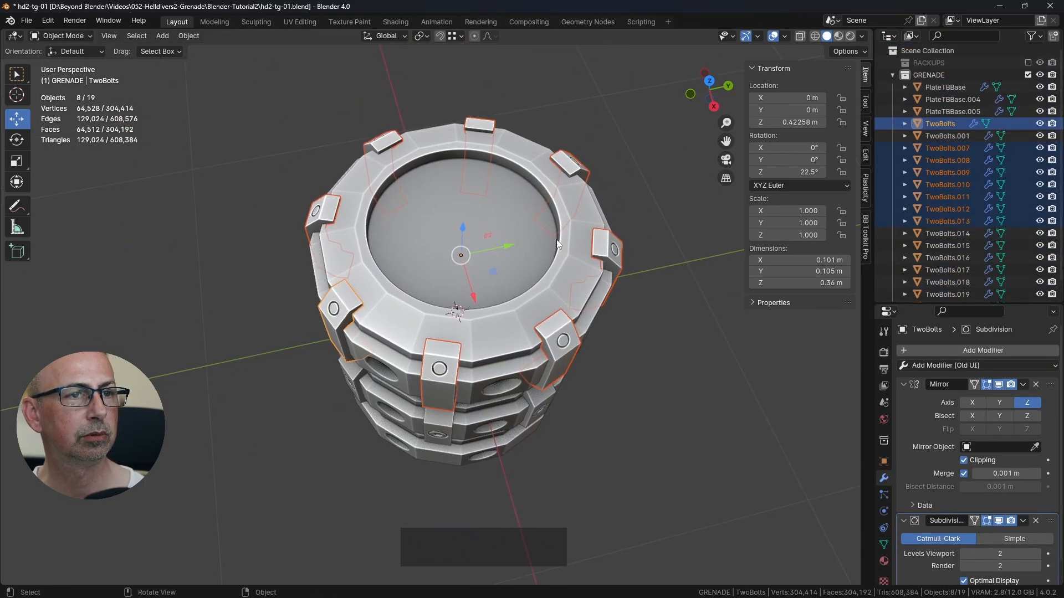
middle_drag(556, 239, 590, 218)
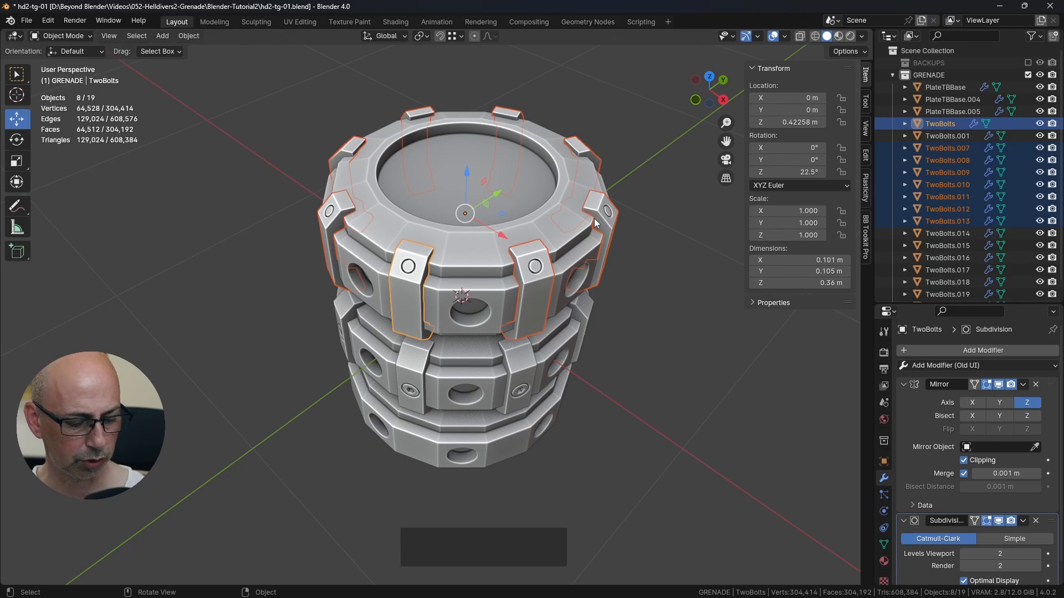
key(ctrl+j)
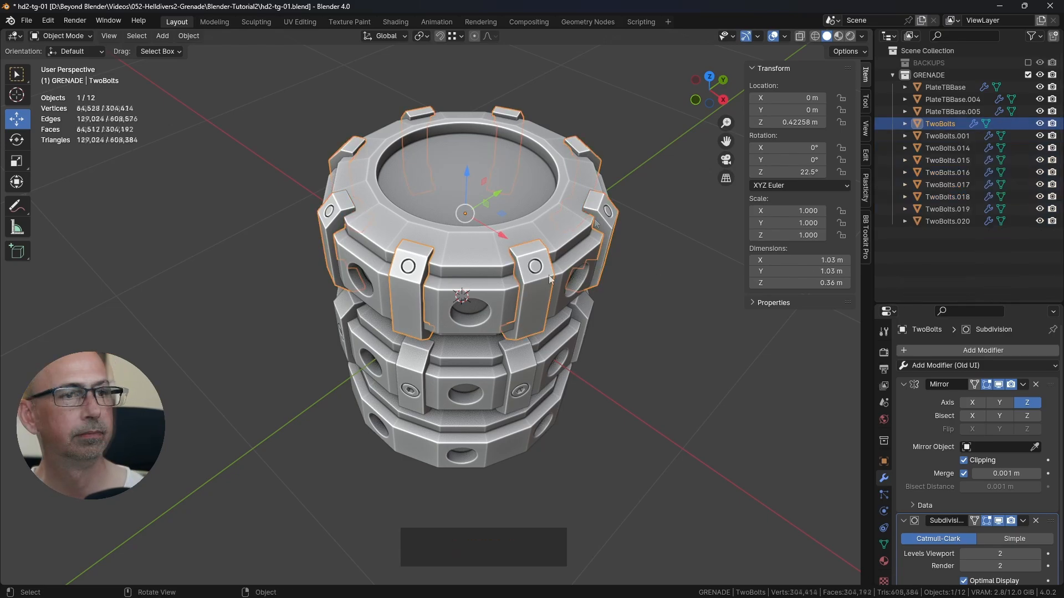
Step: Try moving the upper plate's joined bracket ring as a single piece, and cancel the move
middle_drag(527, 289, 604, 271)
key(g)
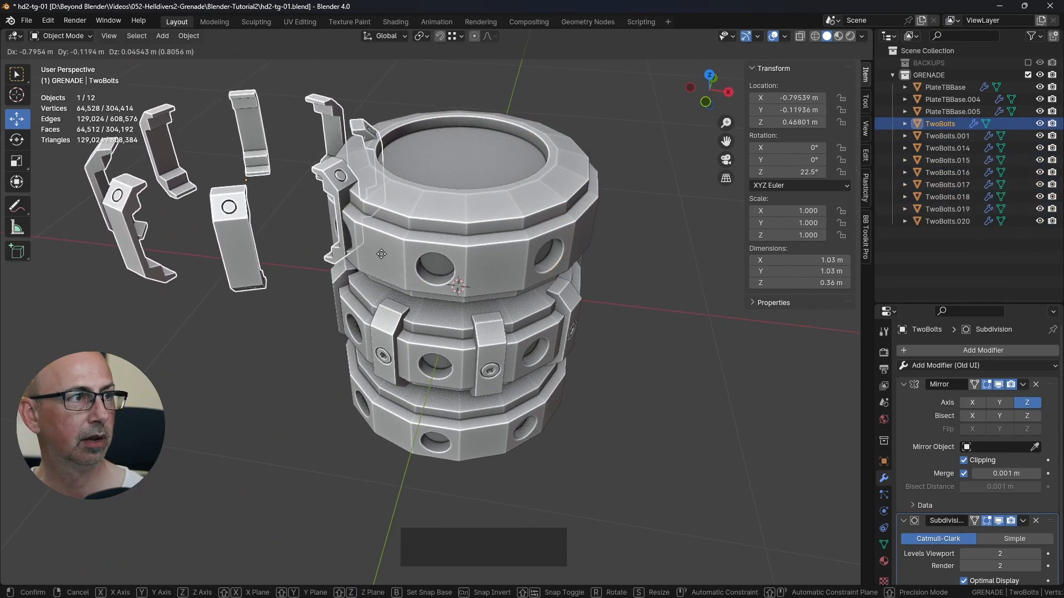
right_click(400, 259)
Step: Duplicate the upper two-bolt bracket ring in place, set the copy's Z location to -0.422578 m at the bottom plate, and clear the selection
middle_drag(511, 311, 224, 184)
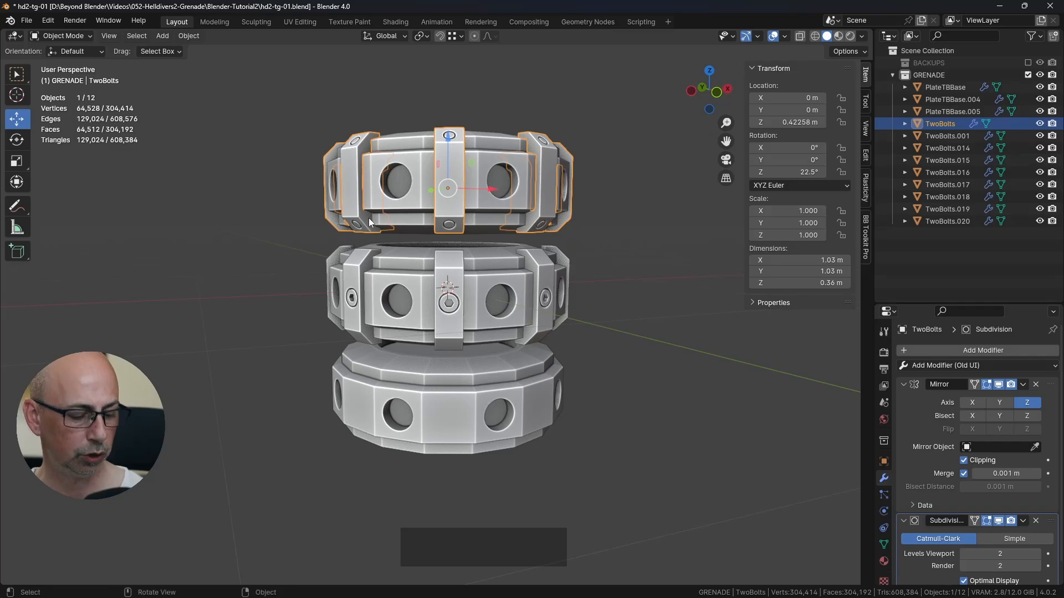
key(shift+d)
right_click(462, 158)
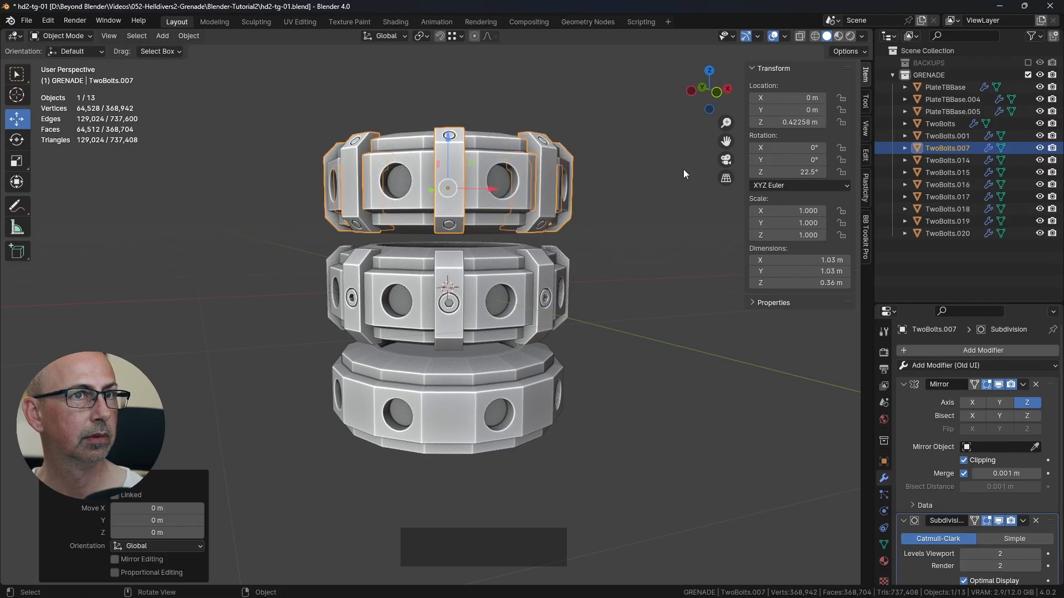
click(794, 121)
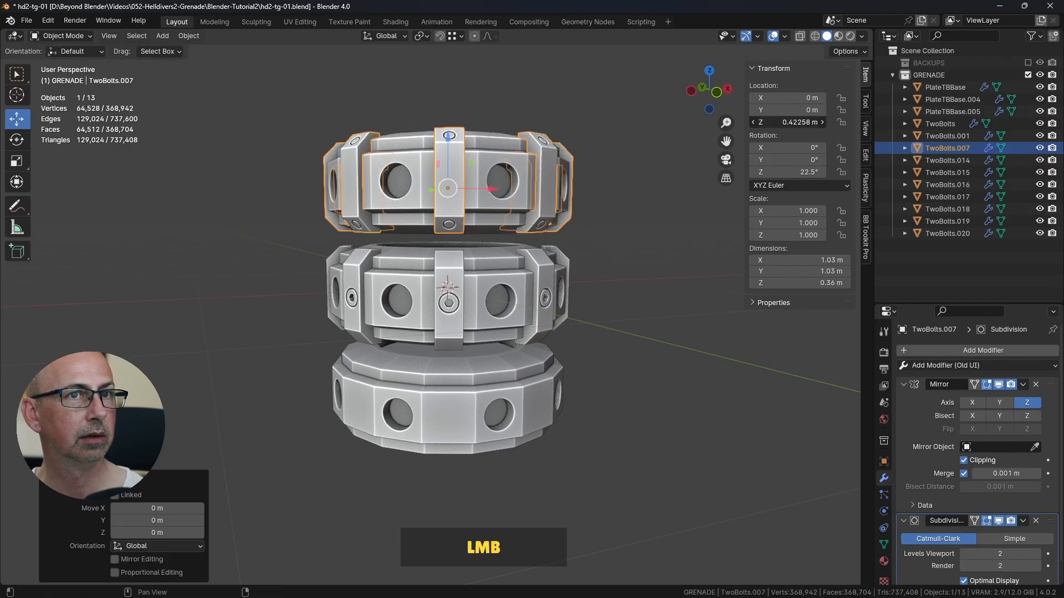
click(754, 123)
text(-)
key(Return)
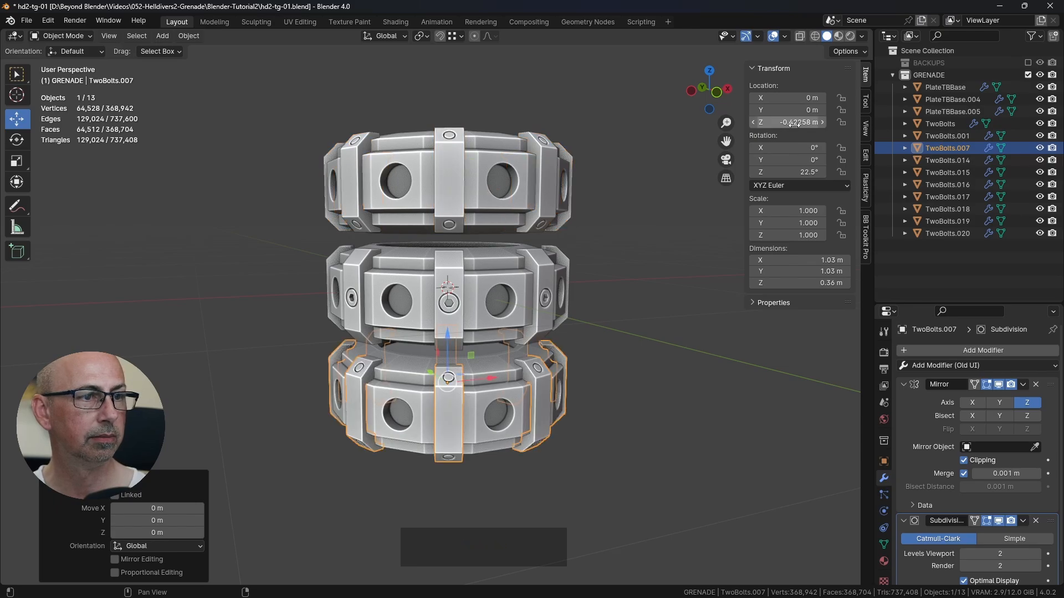
shift+middle_drag(650, 390, 507, 153)
click(508, 166)
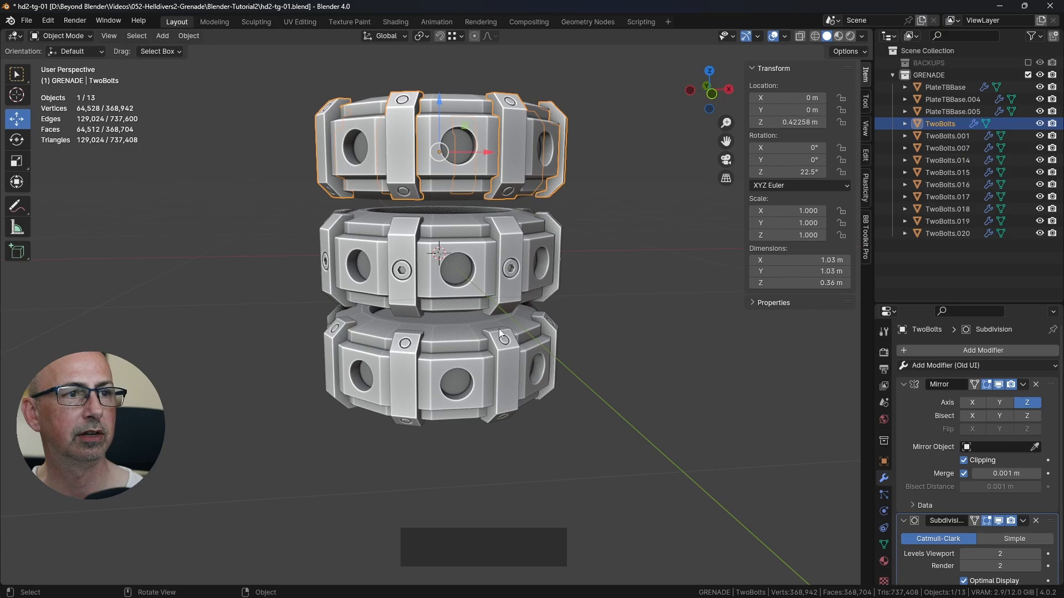
click(643, 311)
Step: Join the eight one-bolt brackets around the middle plate into a single object
middle_drag(642, 310, 482, 321)
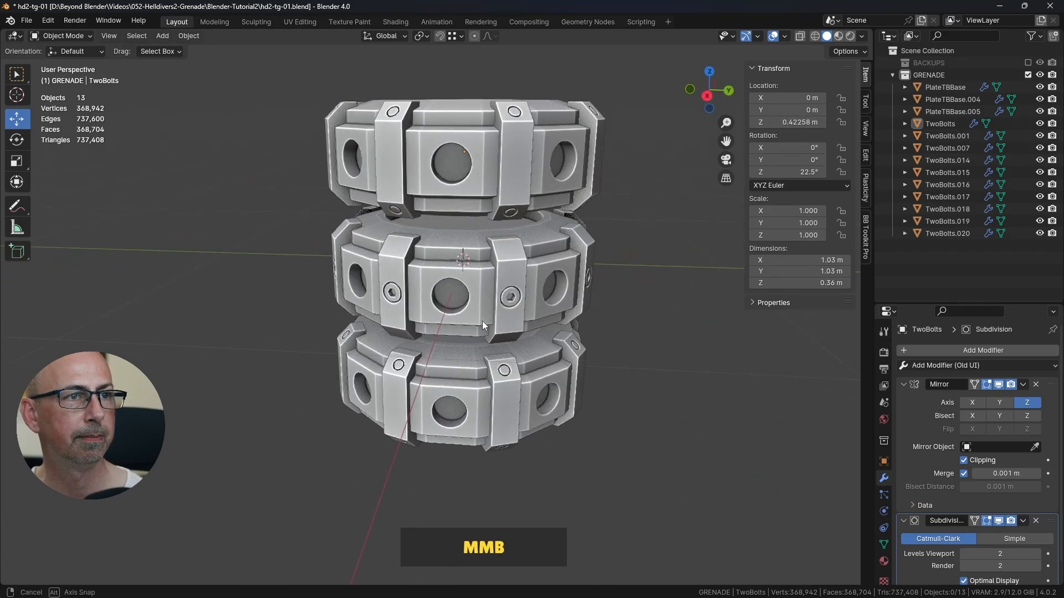
click(507, 311)
shift+click(395, 251)
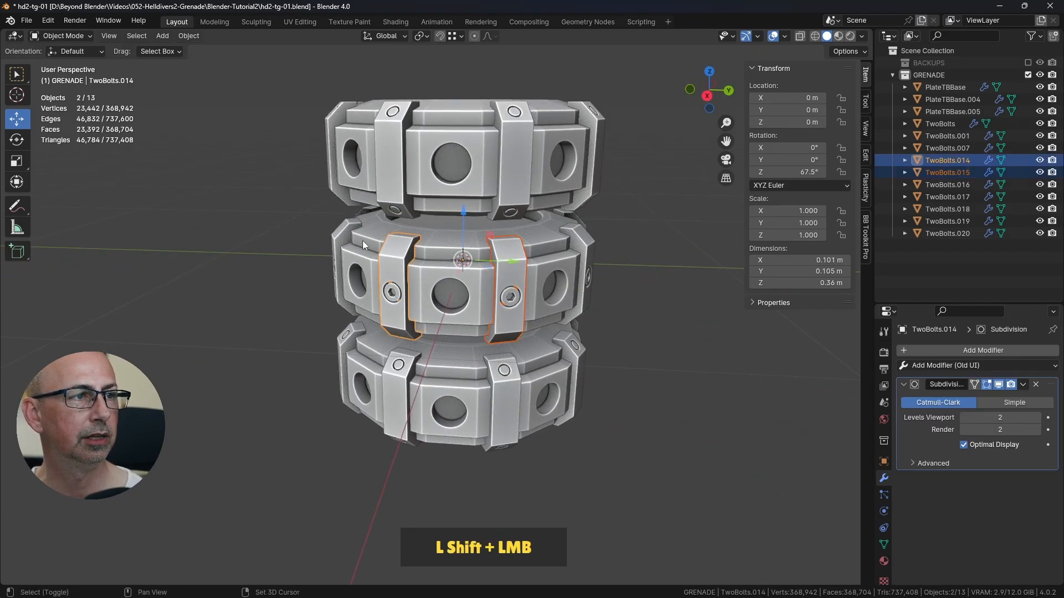
shift+click(350, 237)
middle_drag(350, 237, 449, 251)
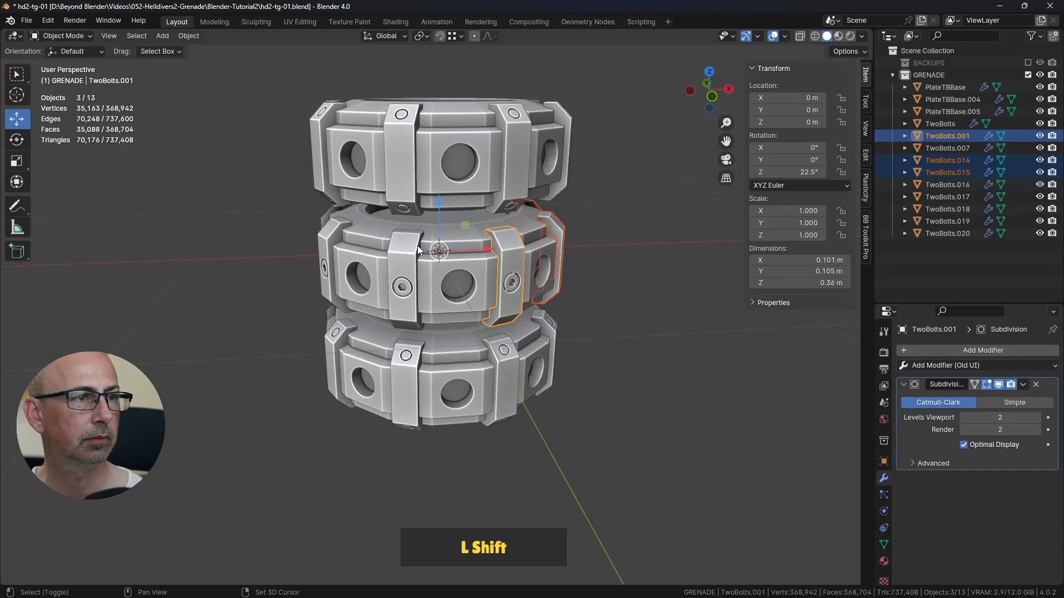
shift+click(391, 254)
shift+click(336, 241)
middle_drag(338, 241, 473, 278)
shift+click(339, 243)
shift+click(388, 271)
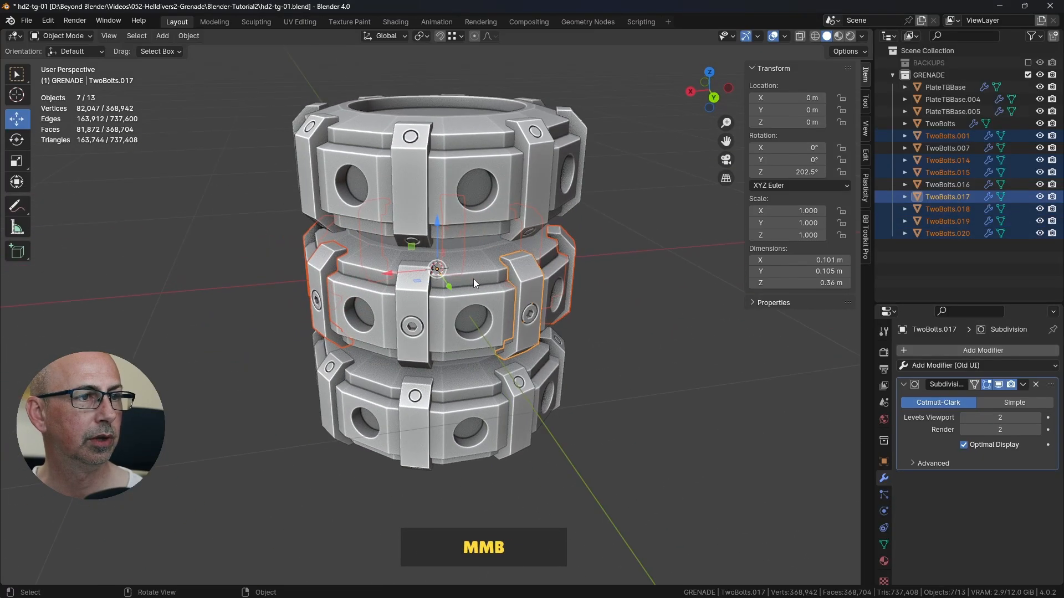
shift+click(418, 301)
middle_drag(418, 301, 507, 292)
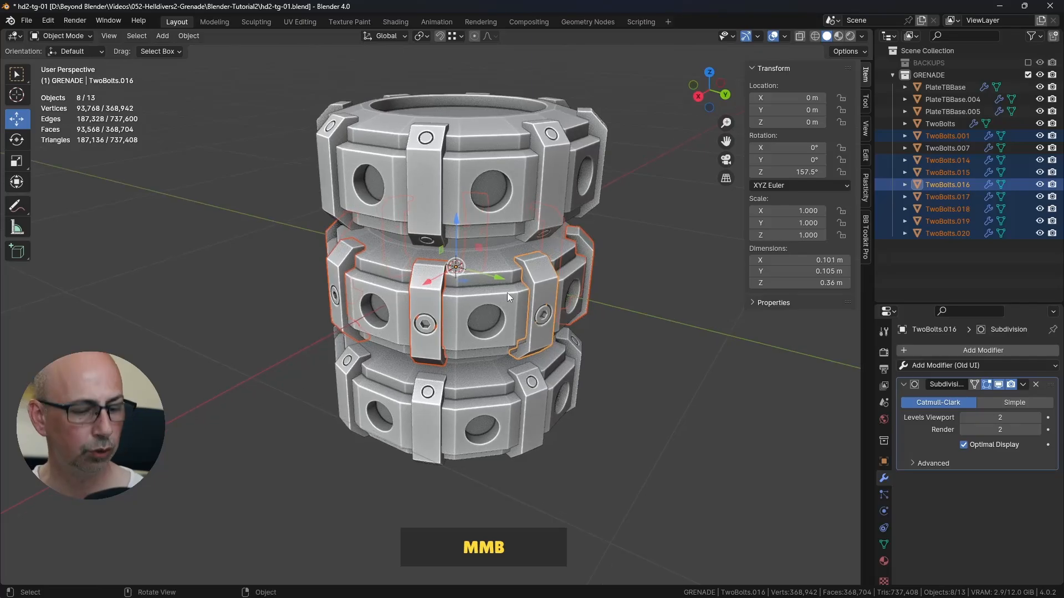
key(ctrl+j)
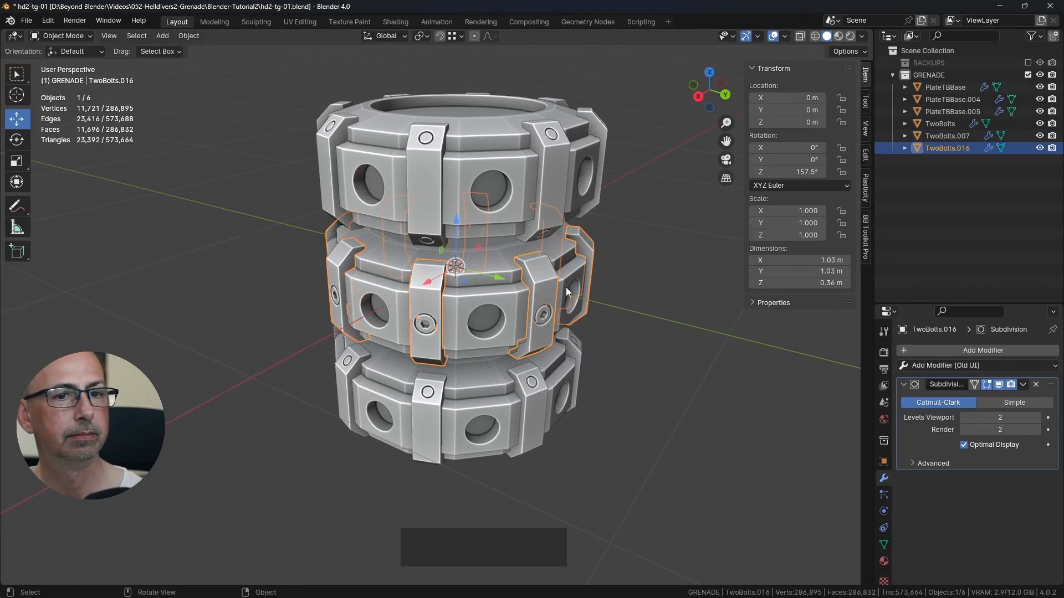
Step: Check the middle ring's Subdivision and the upper ring's Mirror modifier by toggling each one's viewport display off and on
click(647, 297)
middle_drag(647, 297, 534, 288)
click(573, 313)
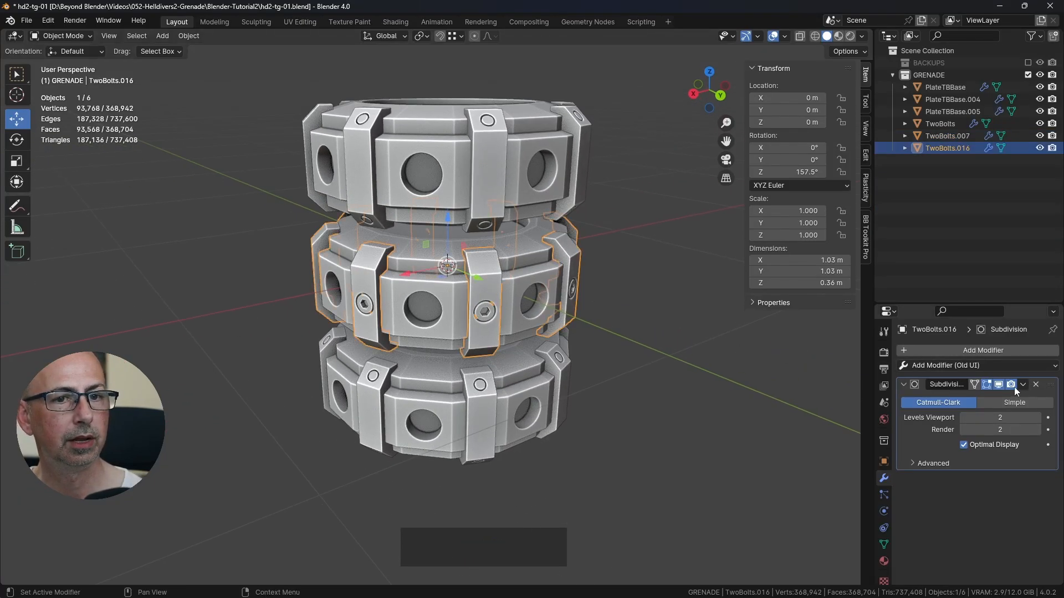
click(999, 384)
click(1000, 385)
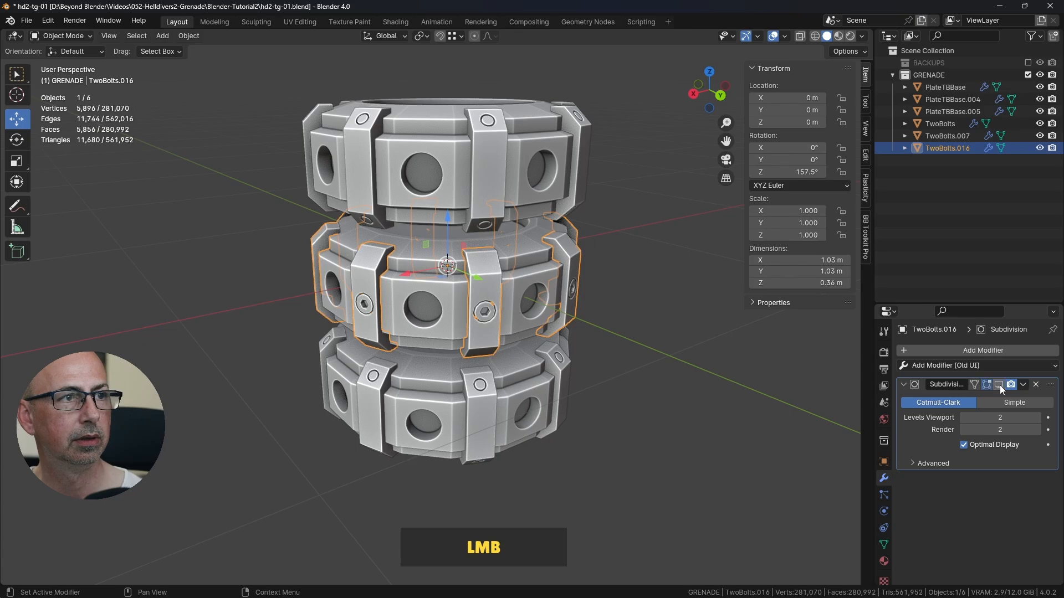
click(487, 188)
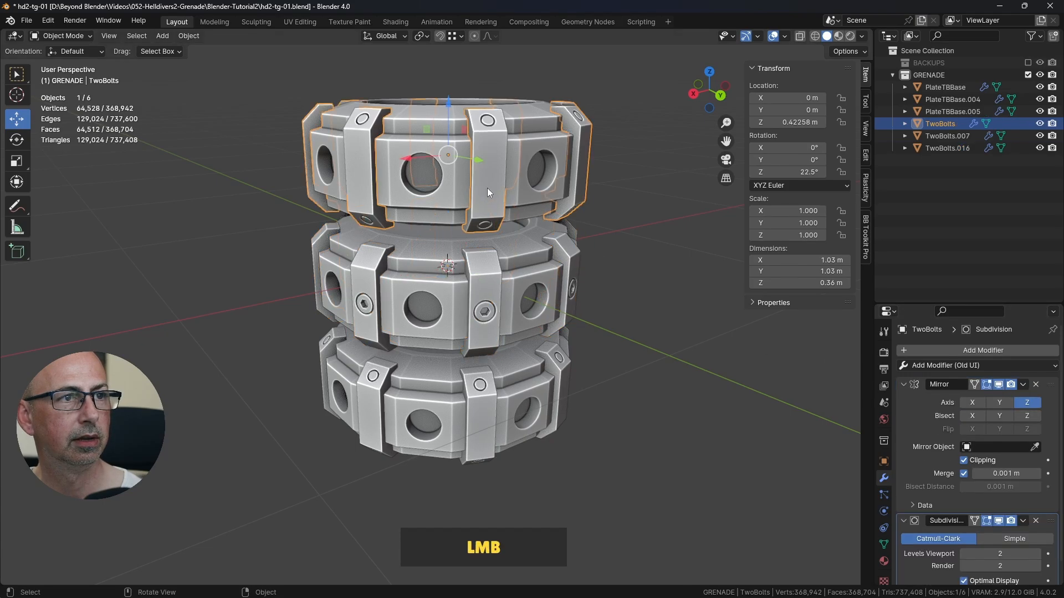
click(998, 384)
click(999, 384)
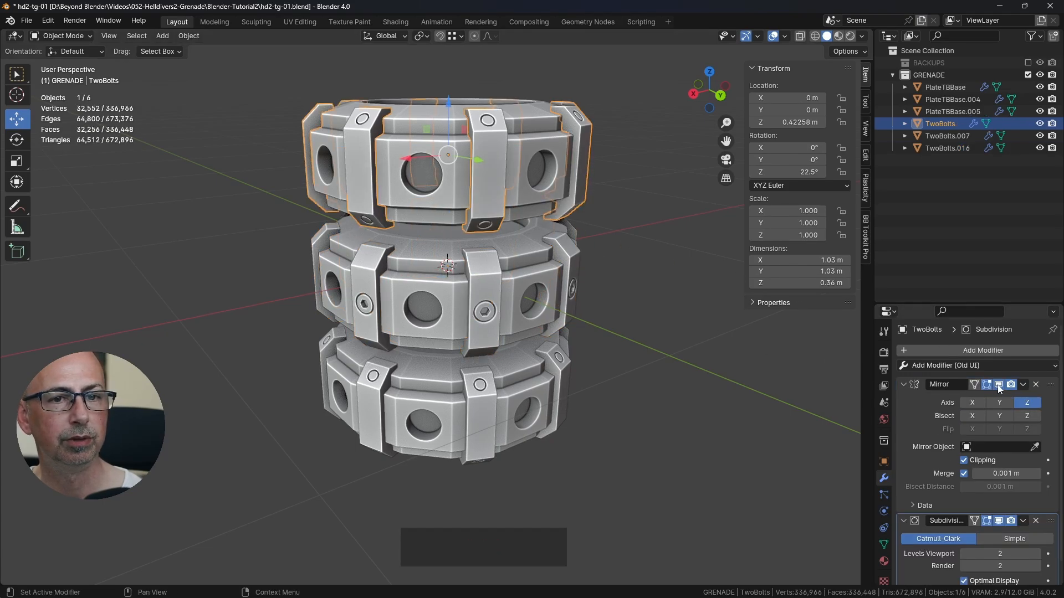
Step: Enlarge the modifier area and apply the Mirror modifier on the upper plate's two-bolt bracket ring
scroll(993, 391, down, 2)
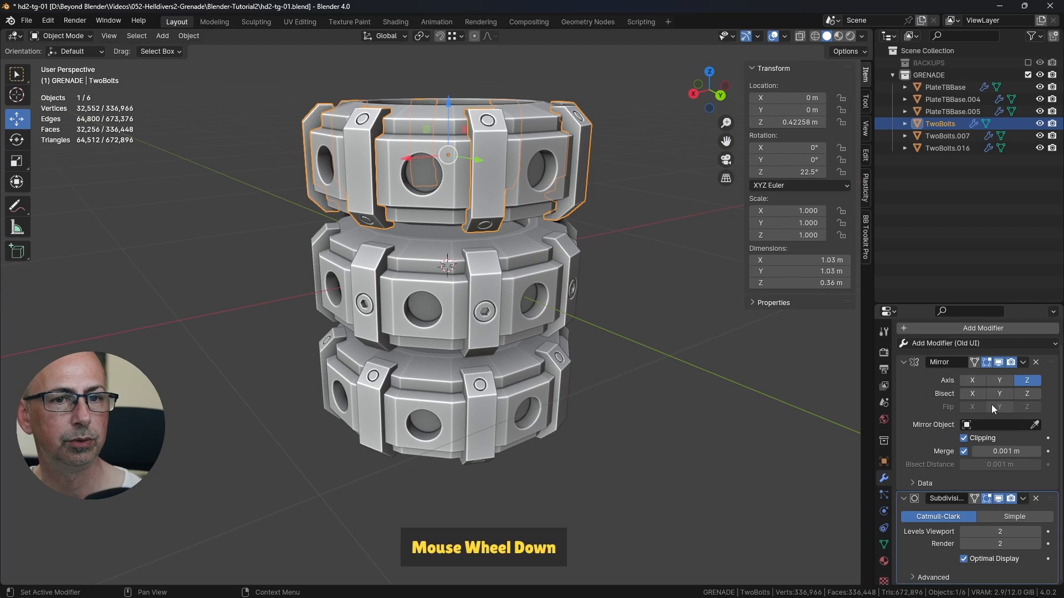
scroll(971, 350, up, 2)
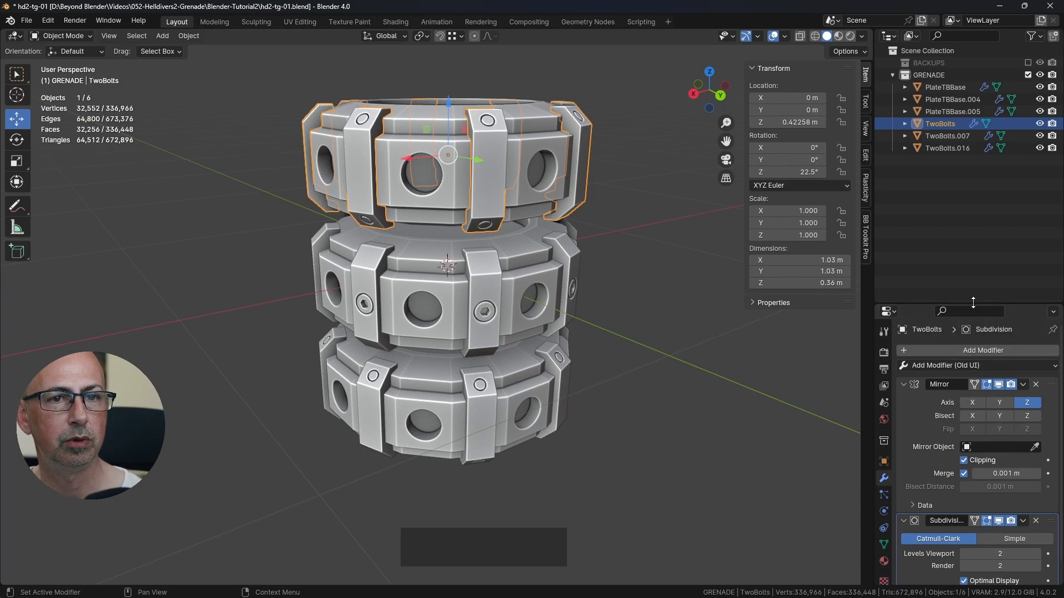
drag(973, 303, 973, 196)
click(1023, 279)
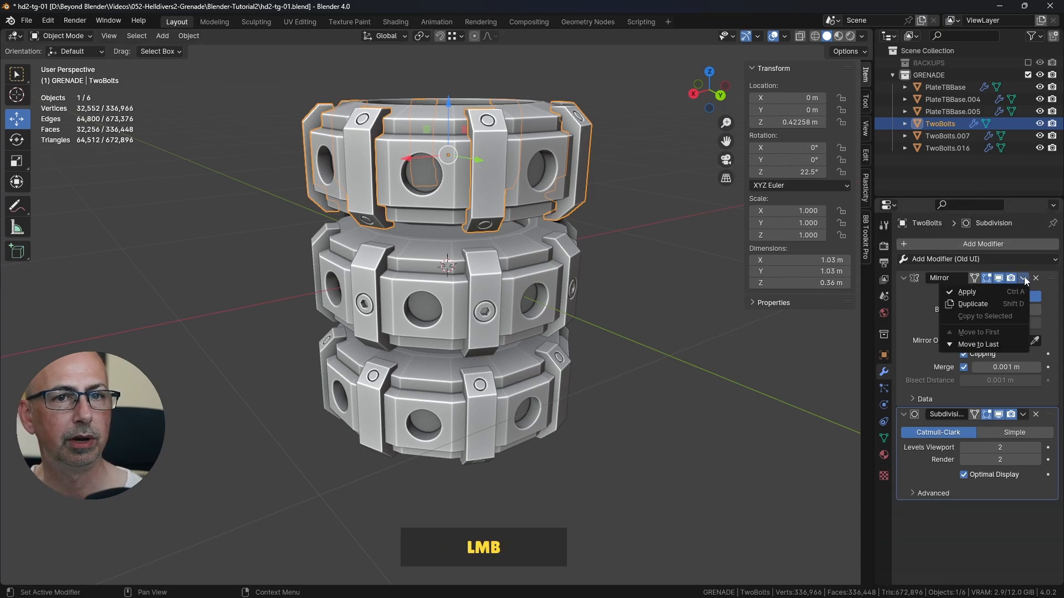
click(996, 291)
Step: Save the file and apply the Mirror modifier on the bottom plate's two-bolt bracket ring
click(487, 399)
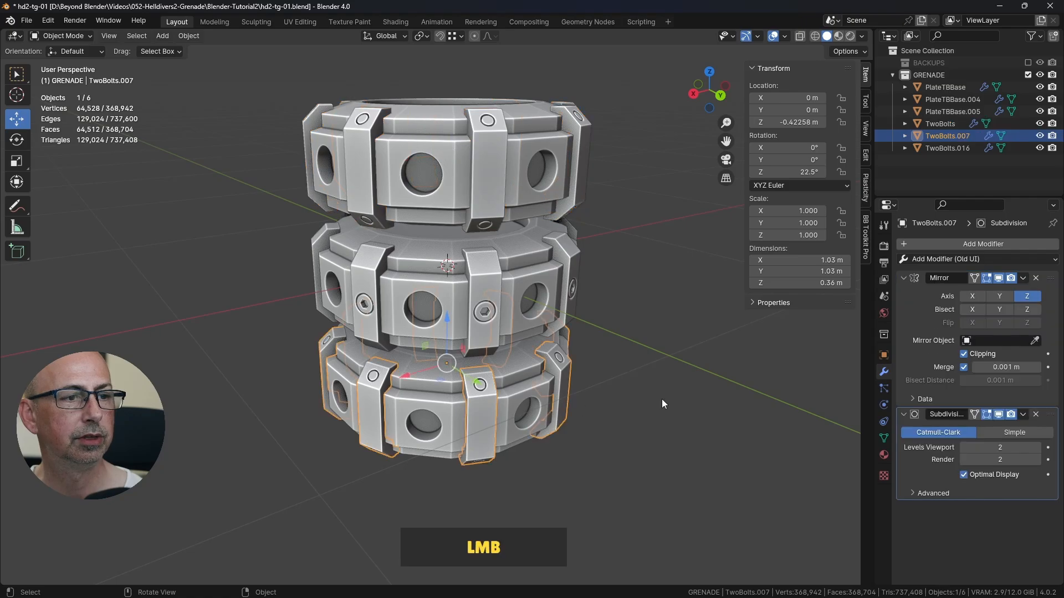
key(ctrl+s)
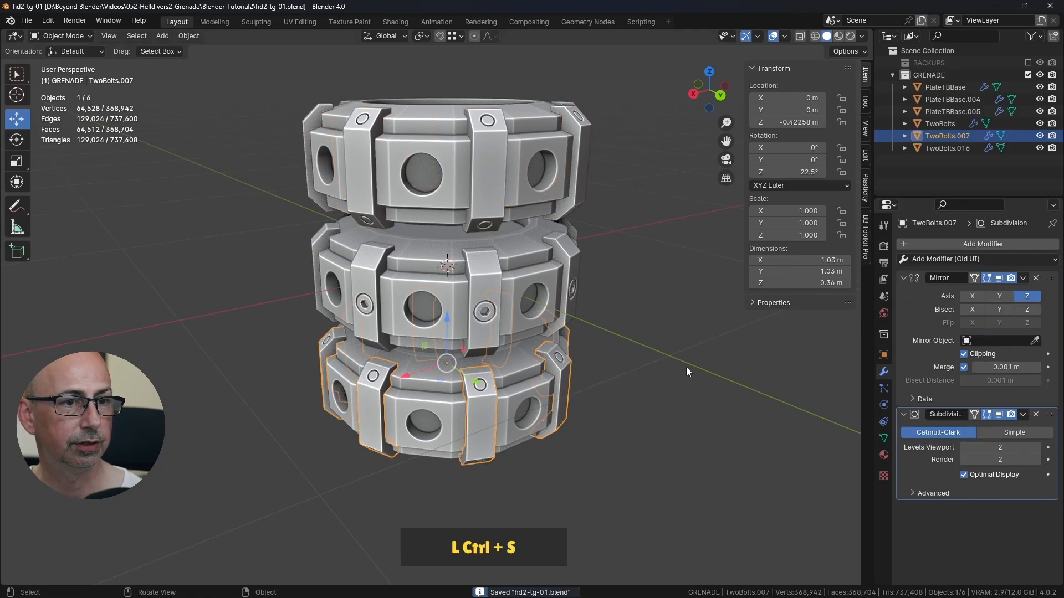
click(1023, 280)
click(986, 294)
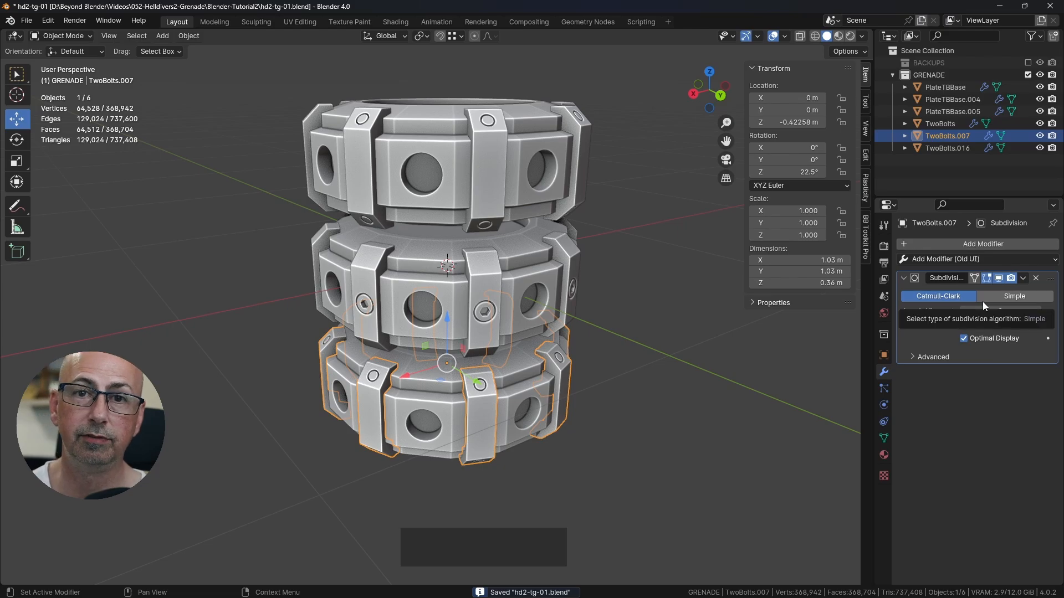
Step: Select the three bracket rings and the PlateTBBase plates one at a time to check which modifiers each still has
click(489, 314)
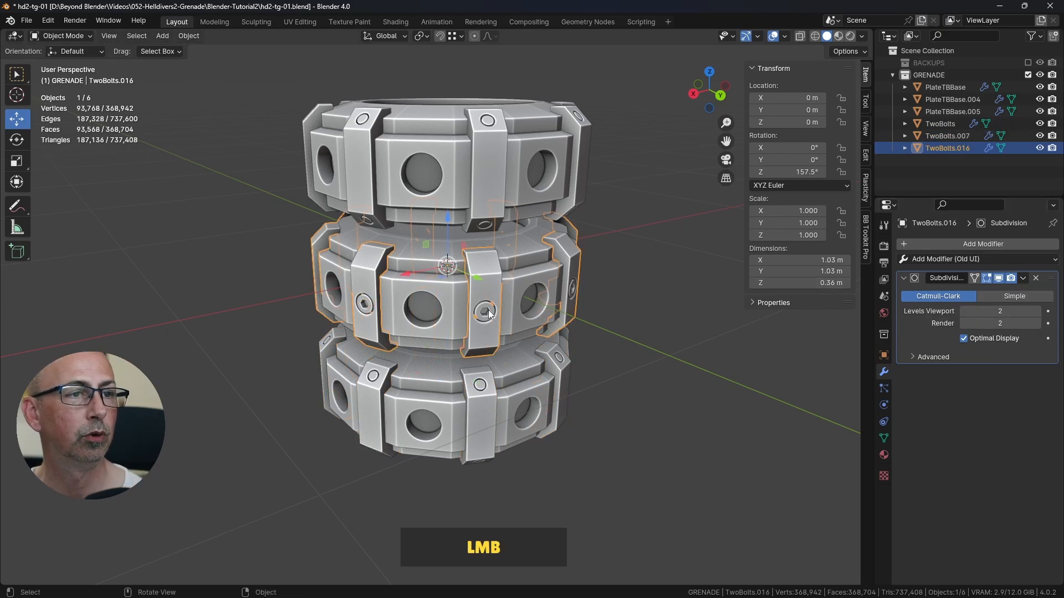
click(481, 401)
click(530, 185)
shift+click(520, 183)
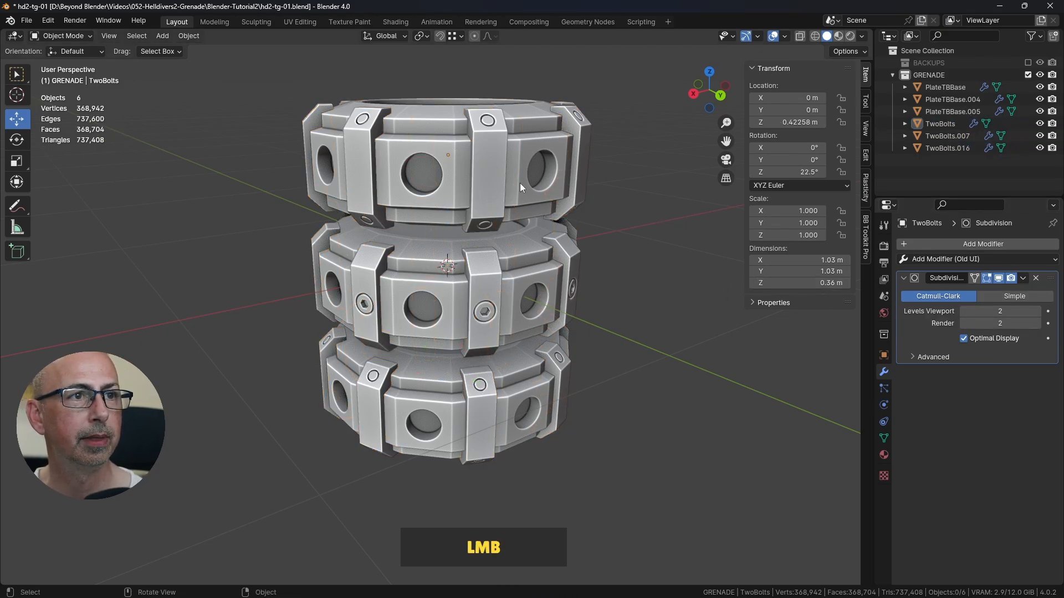
click(521, 153)
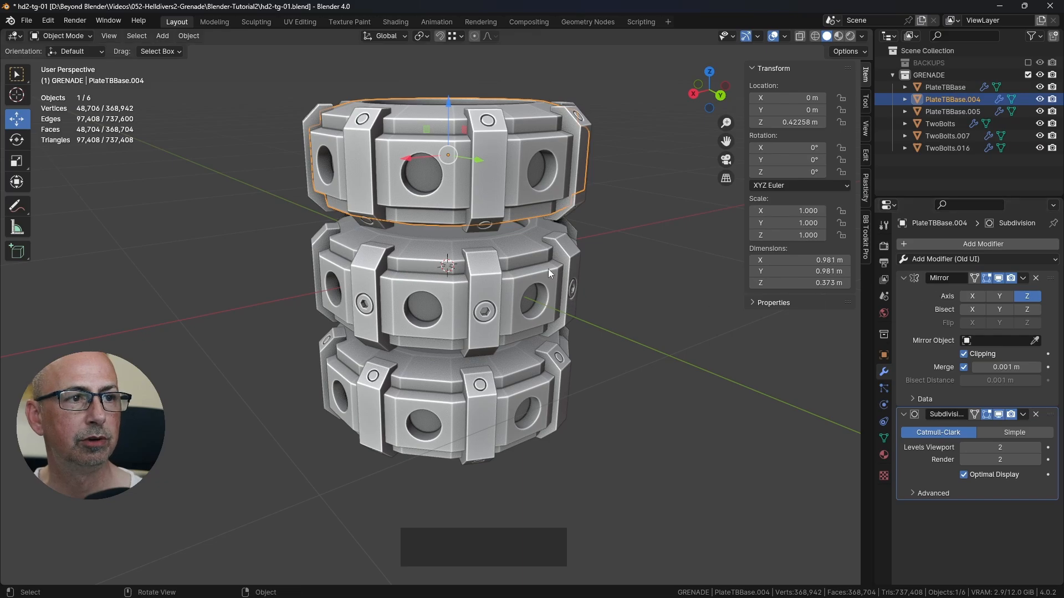
click(570, 294)
click(520, 374)
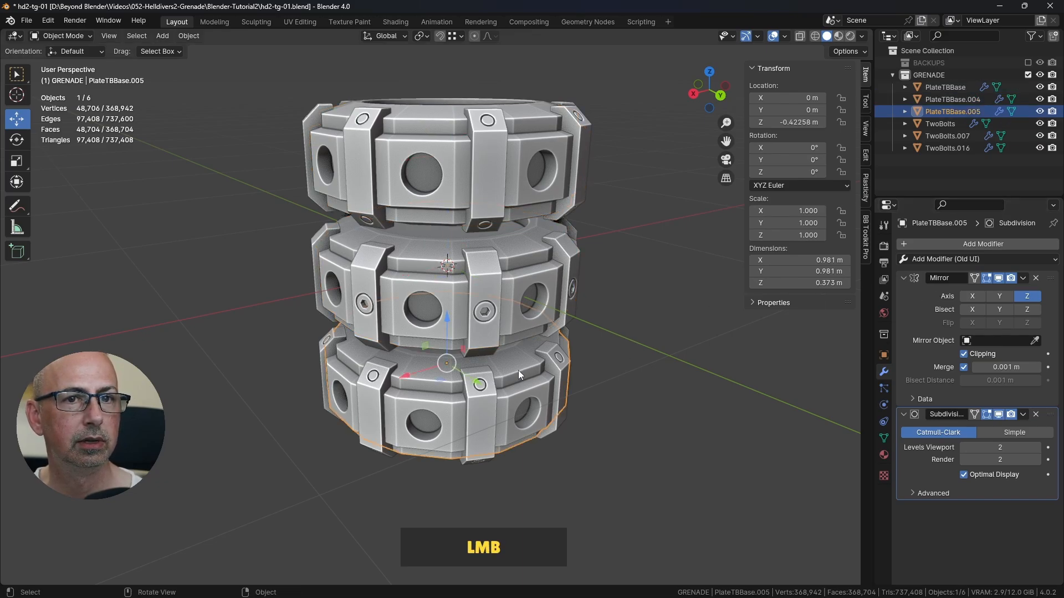
Step: Apply the Mirror modifier on each of the three PlateTBBase plates and save the file
click(527, 174)
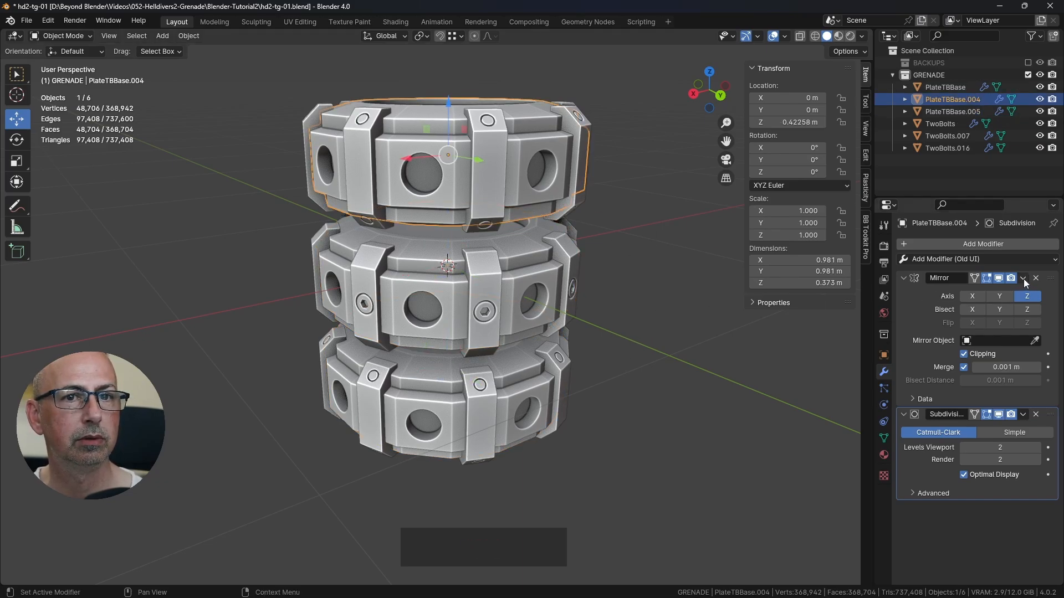
click(1022, 278)
click(995, 291)
click(530, 267)
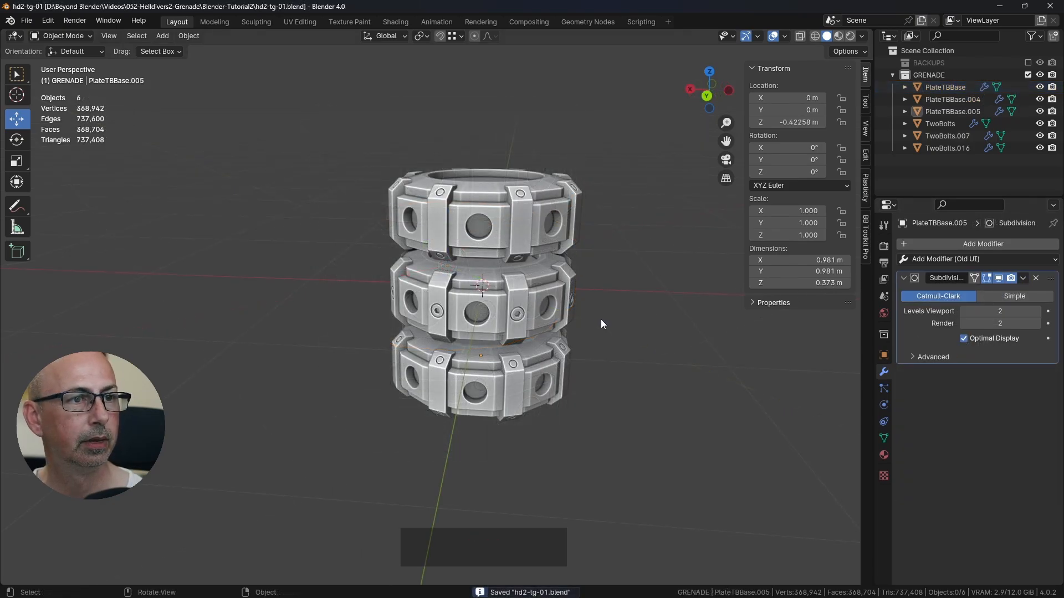
middle_drag(613, 325, 576, 336)
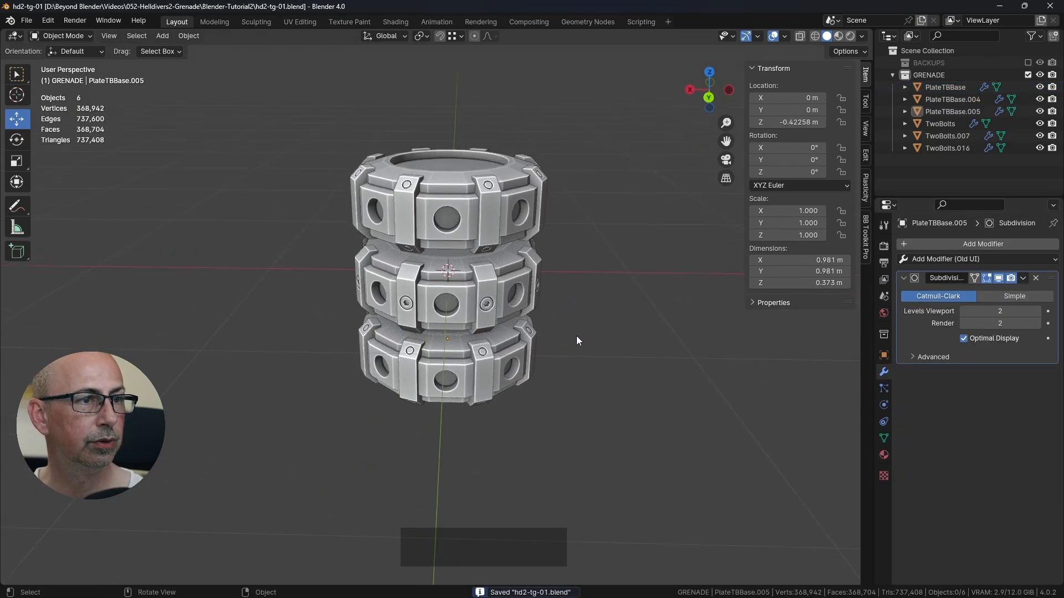
scroll(573, 327, up, 2)
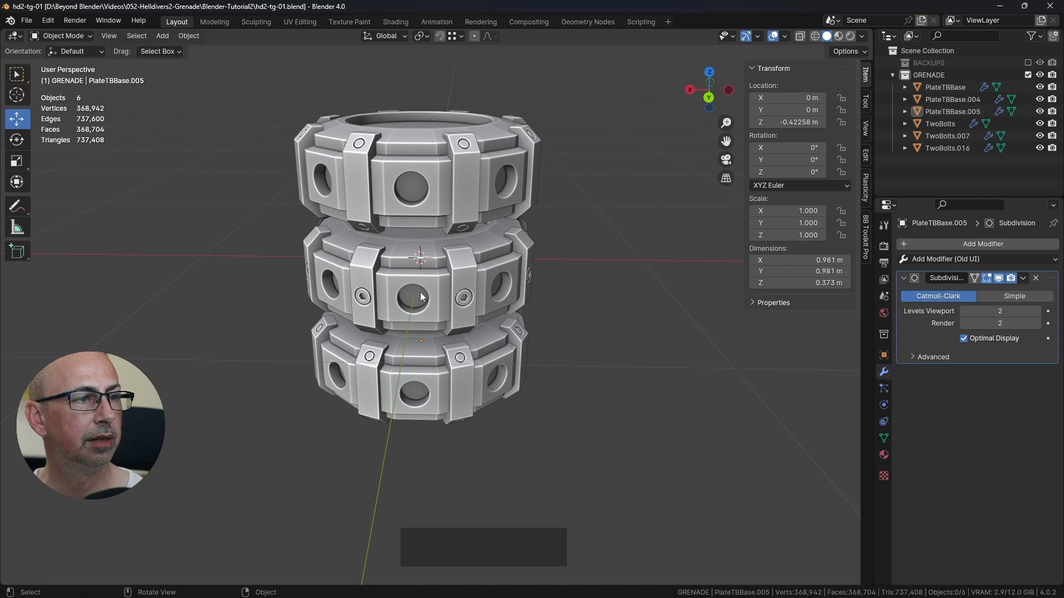
middle_drag(419, 298, 559, 270)
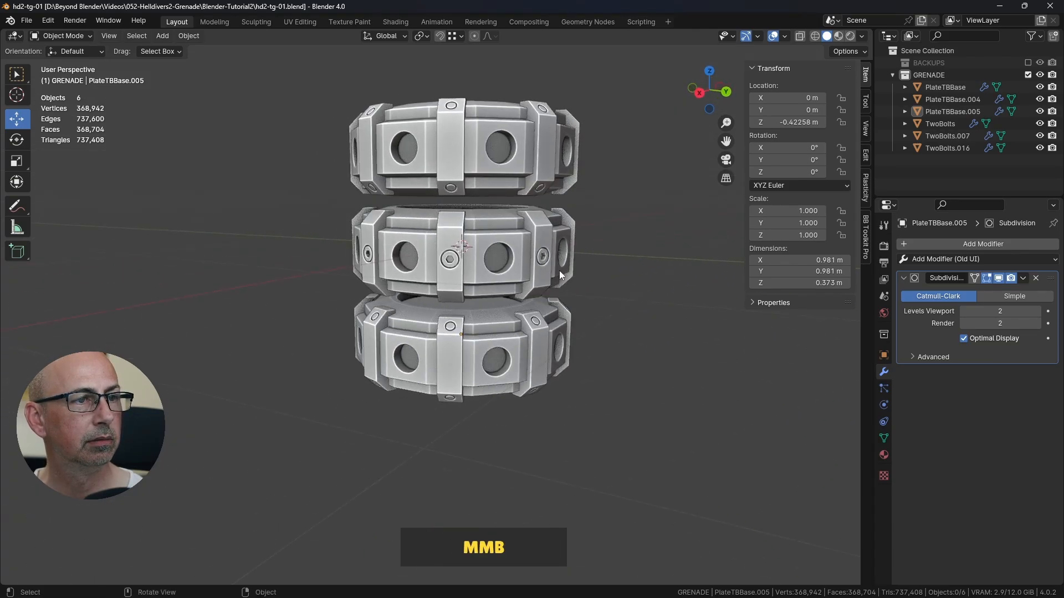
Step: Switch to the finished reference grenade file and examine the cylindrical pins in the plate holes of all three rings in front orthographic view
key(alt)
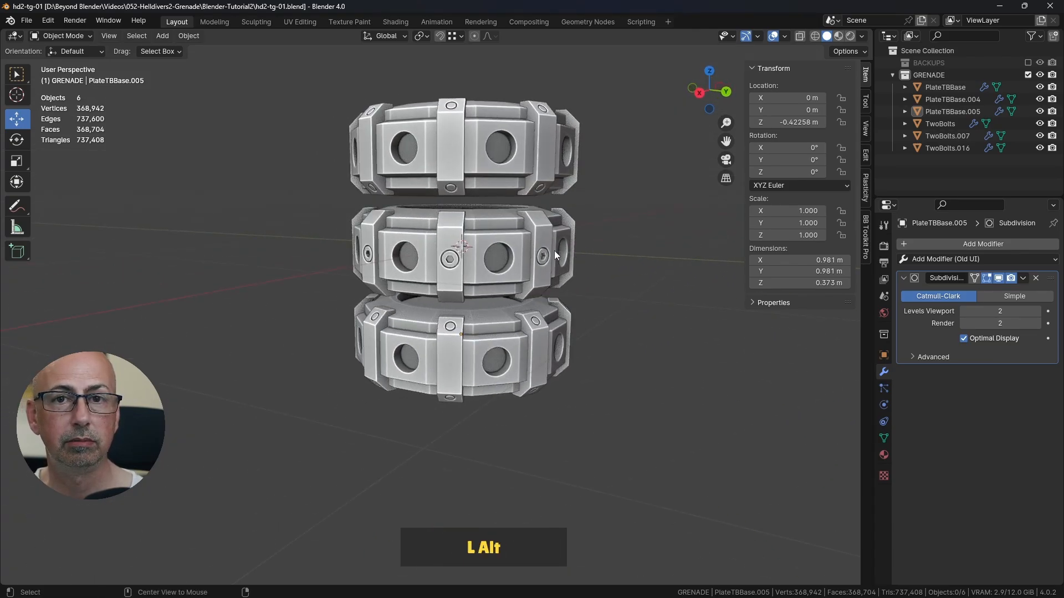
key(alt+Tab)
mouse_move(543, 265)
middle_down()
mouse_move(499, 254)
mouse_move(643, 303)
mouse_move(560, 265)
middle_up()
click(493, 243)
key(KP_1)
click(557, 248)
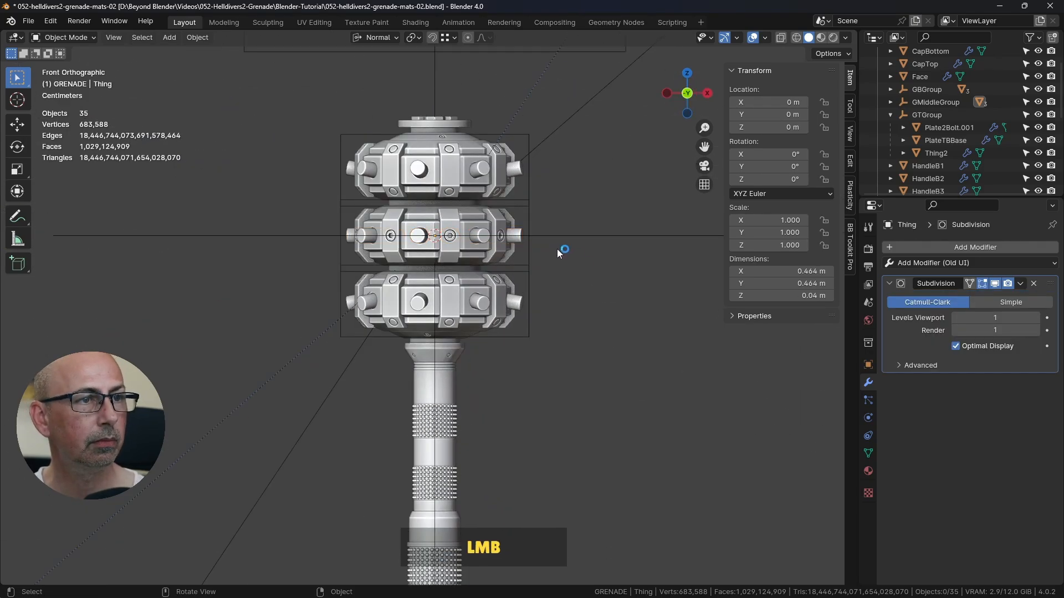
scroll(526, 238, up, 3)
scroll(505, 237, up, 3)
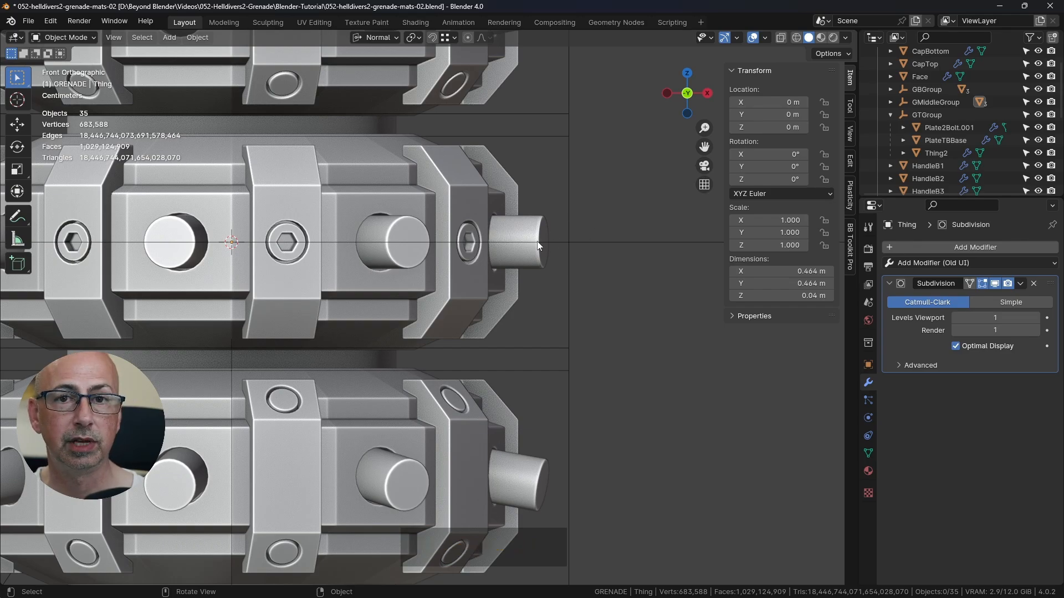
scroll(523, 245, down, 3)
shift+middle_drag(537, 194, 550, 259)
scroll(523, 221, up, 3)
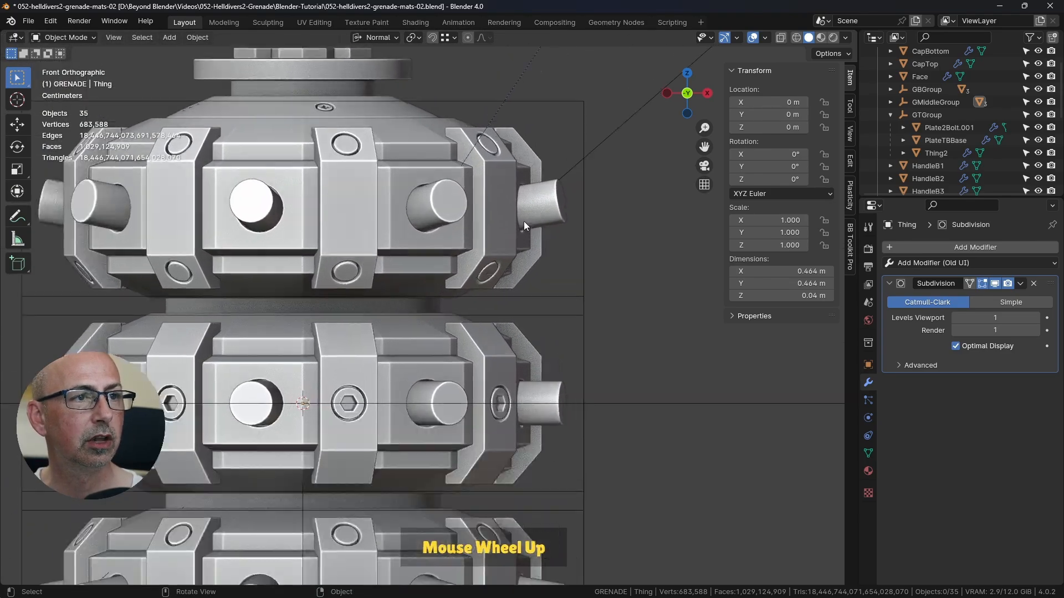
scroll(540, 215, down, 3)
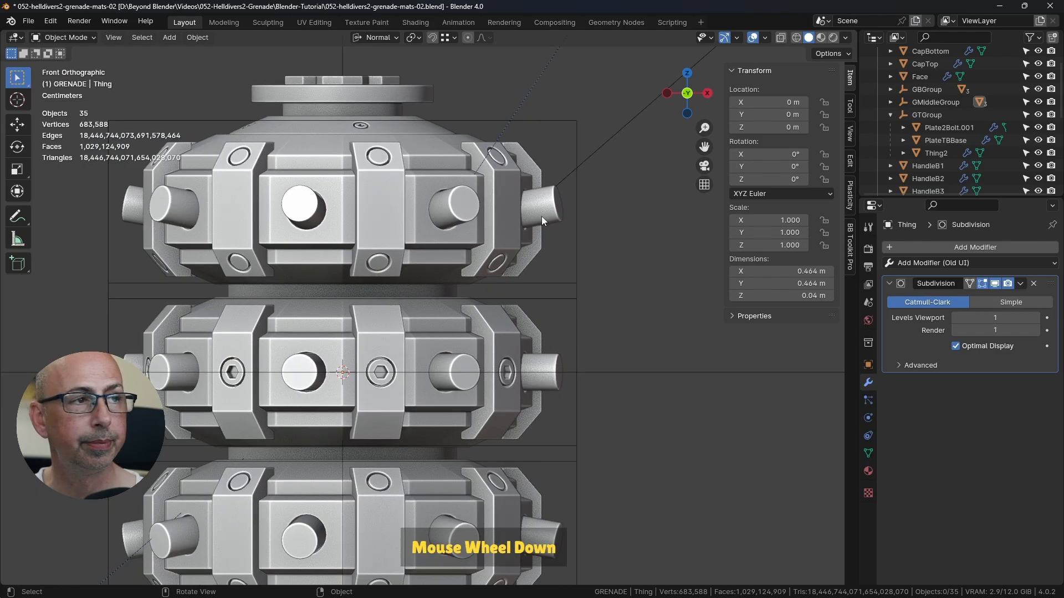
shift+middle_drag(524, 253, 553, 211)
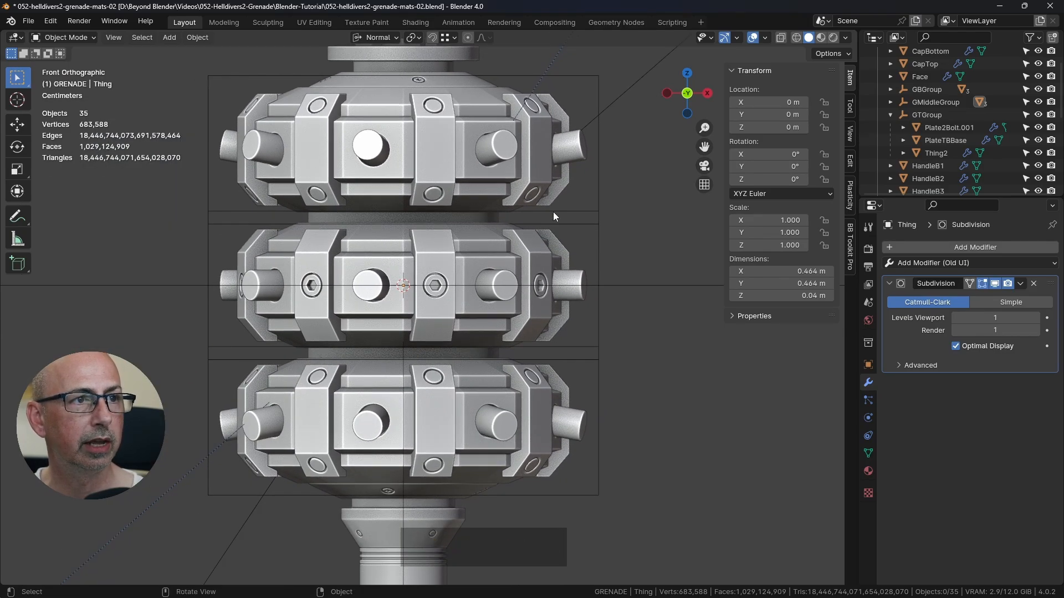
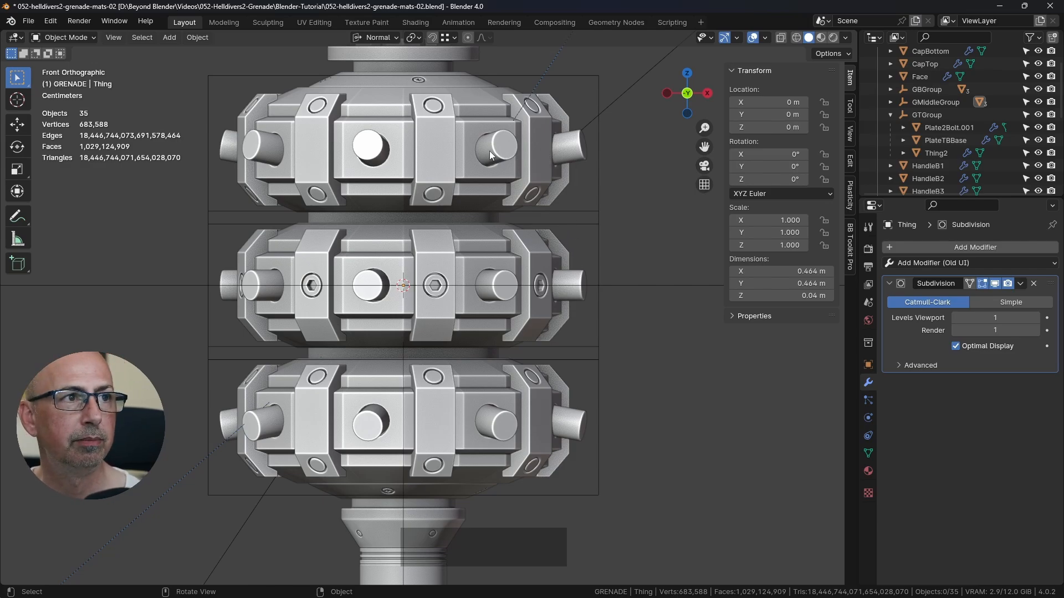
Step: Switch back to hd2-tg-01.blend and examine the middle ring's centre plate hole in front orthographic view
middle_drag(497, 157, 451, 172)
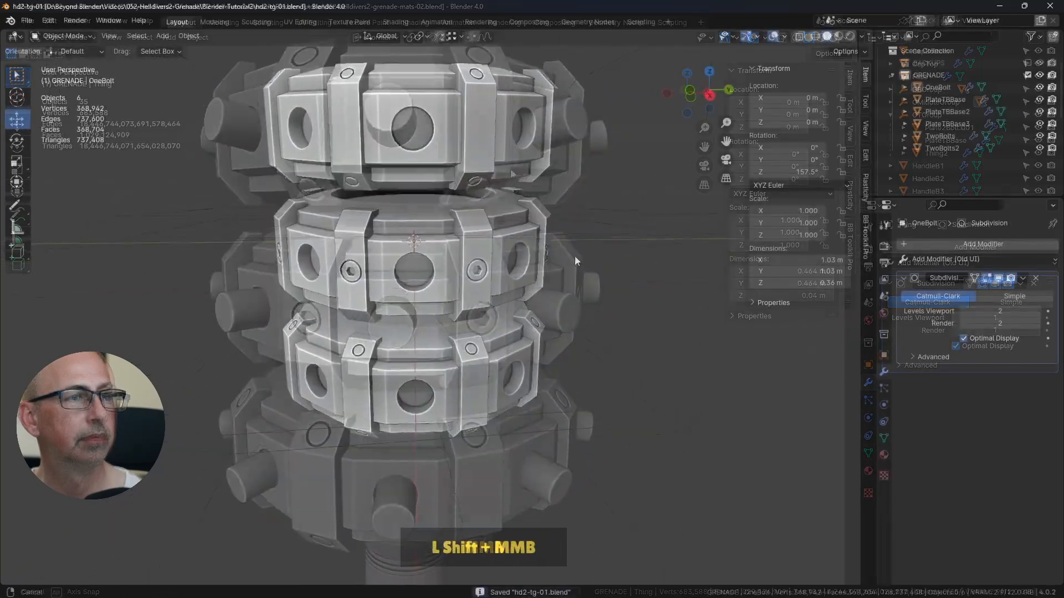
middle_drag(592, 254, 531, 266)
click(515, 270)
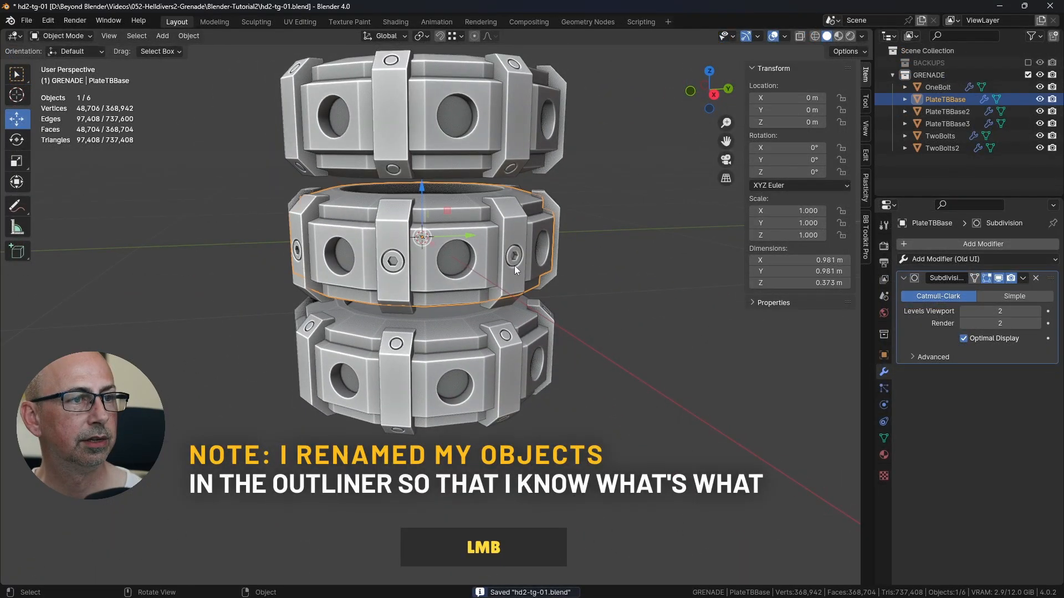
click(662, 282)
key(KP_1)
scroll(465, 245, up, 4)
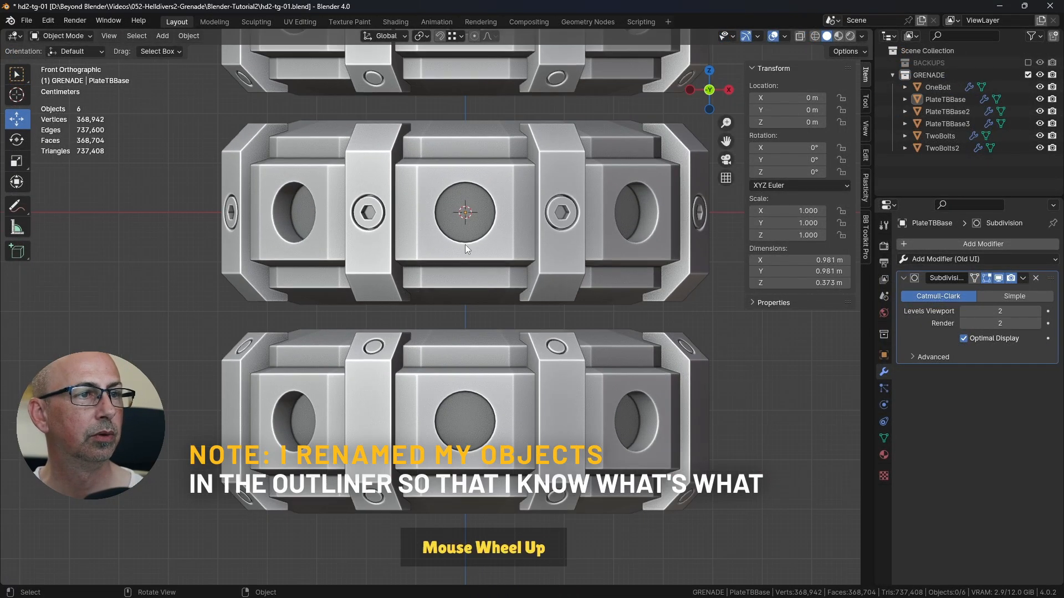
scroll(465, 248, up, 3)
shift+middle_drag(469, 192, 474, 240)
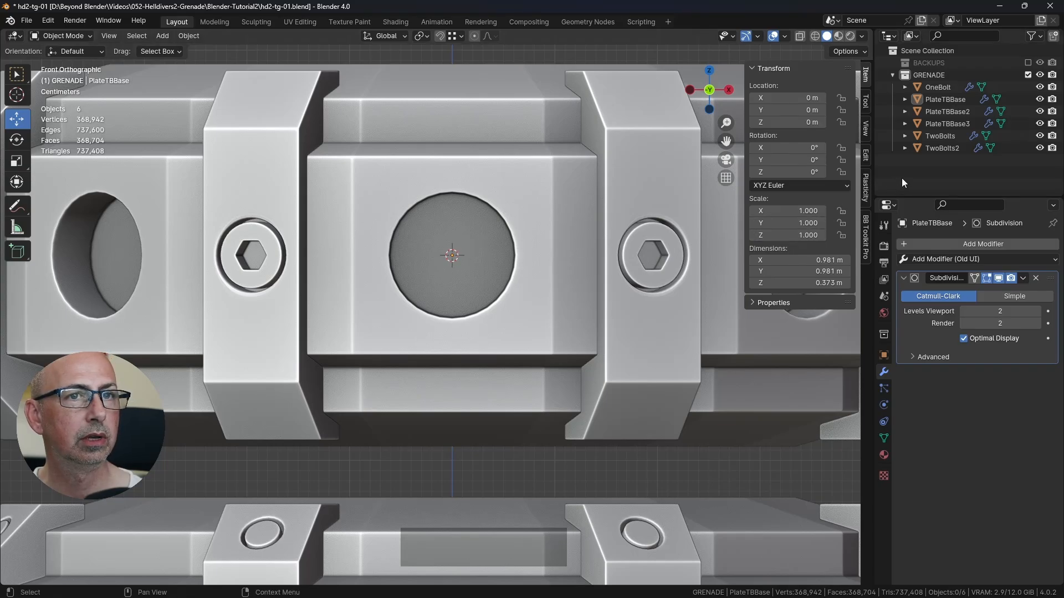
Step: Add a 16-vertex cylinder mesh at the world origin, inside the middle ring
click(863, 233)
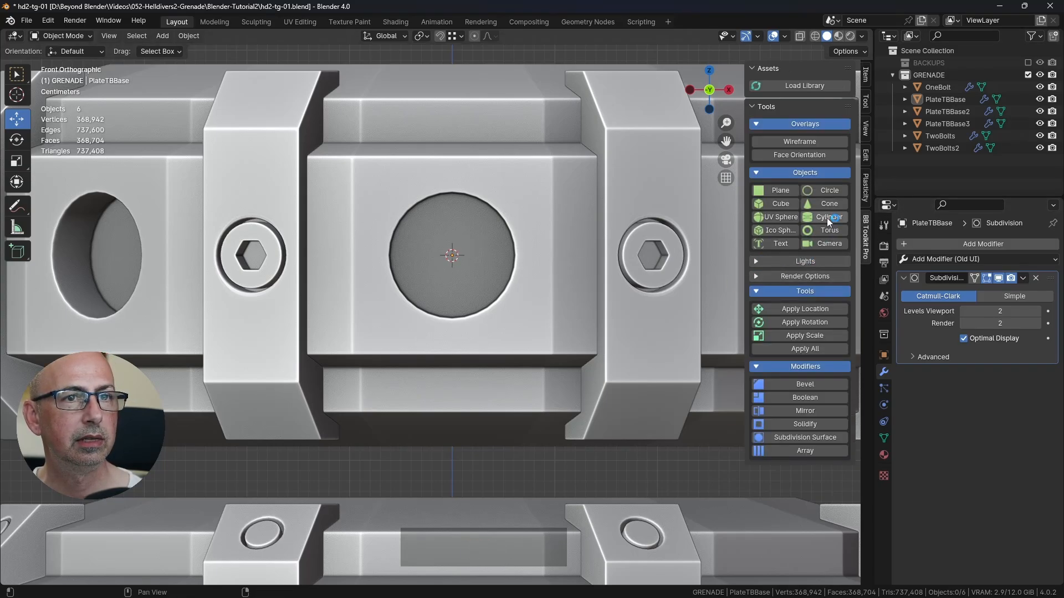
scroll(544, 289, down, 4)
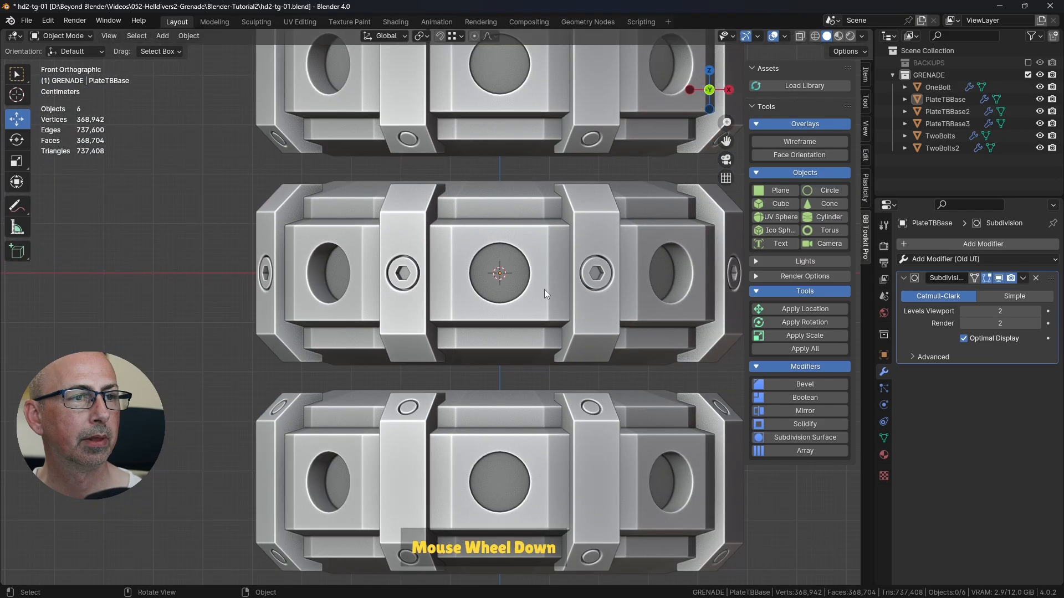
scroll(544, 290, down, 3)
shift+middle_drag(544, 289, 488, 281)
click(831, 217)
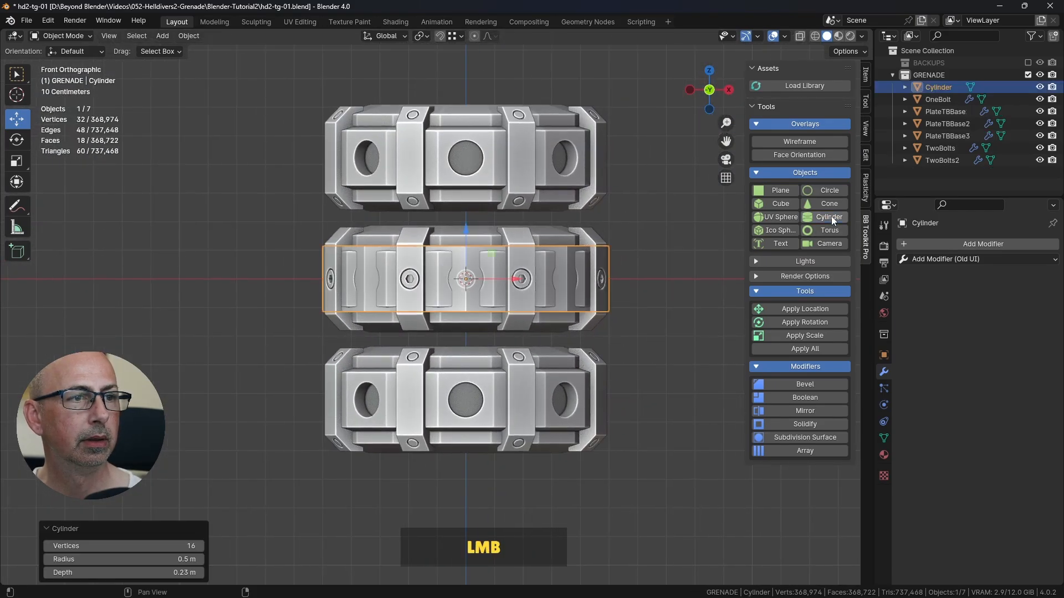
scroll(540, 260, down, 2)
middle_drag(540, 261, 569, 324)
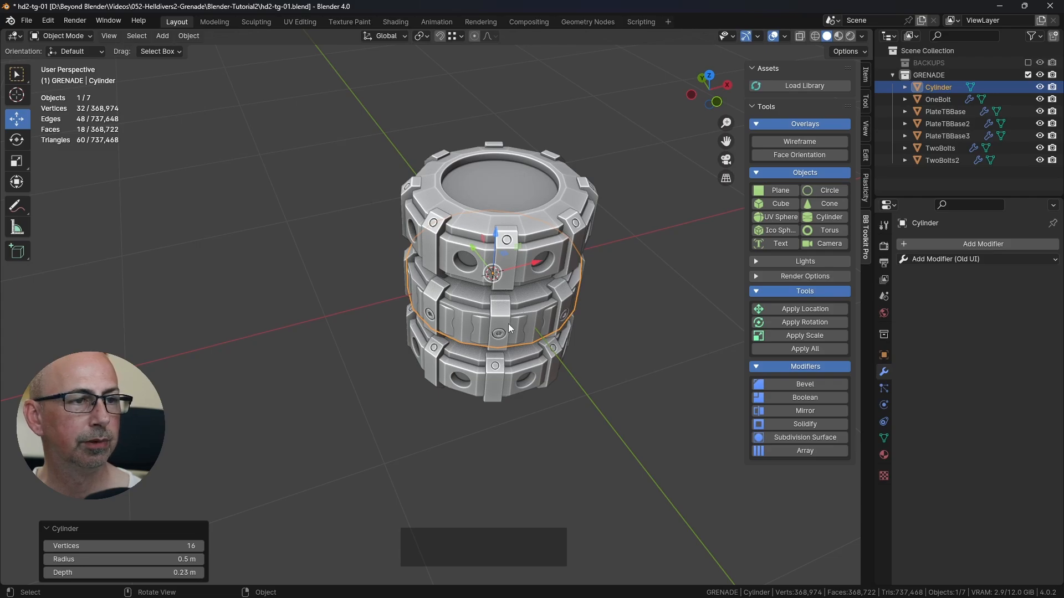
shift+middle_drag(528, 324, 479, 310)
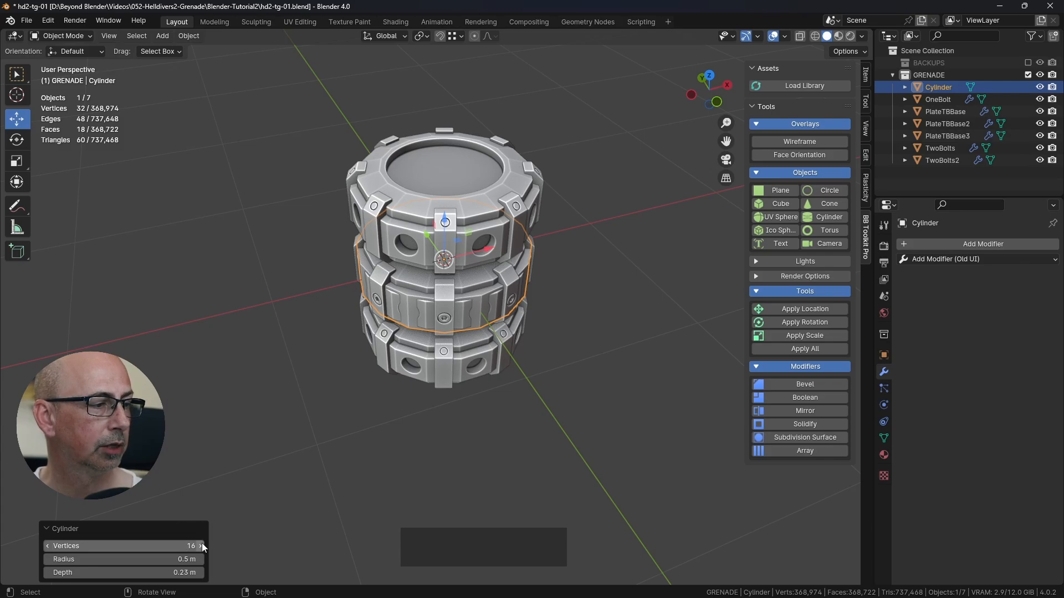
Step: Turn on X-ray and set the cylinder's radius to 0.056 m so it fits just inside the plate hole
drag(165, 561, 133, 182)
click(799, 38)
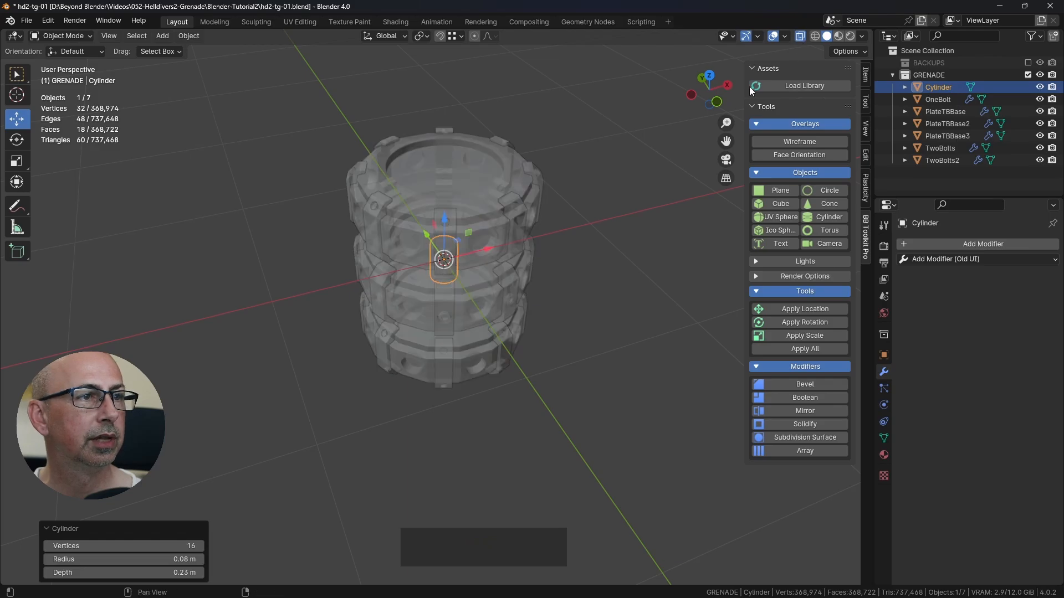
shift+middle_drag(475, 316, 457, 295)
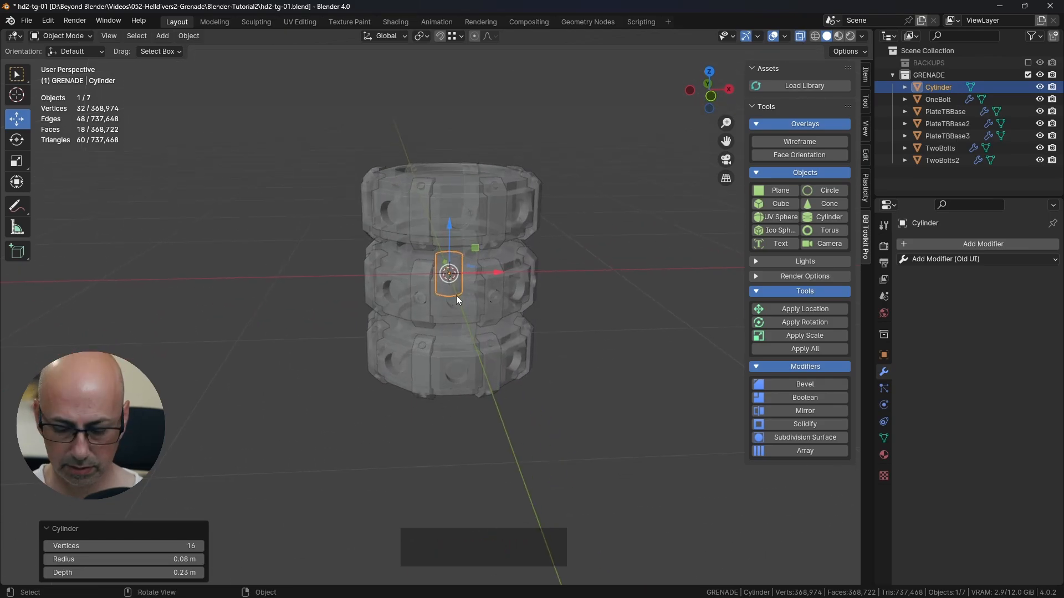
key(KP_1)
scroll(452, 263, up, 6)
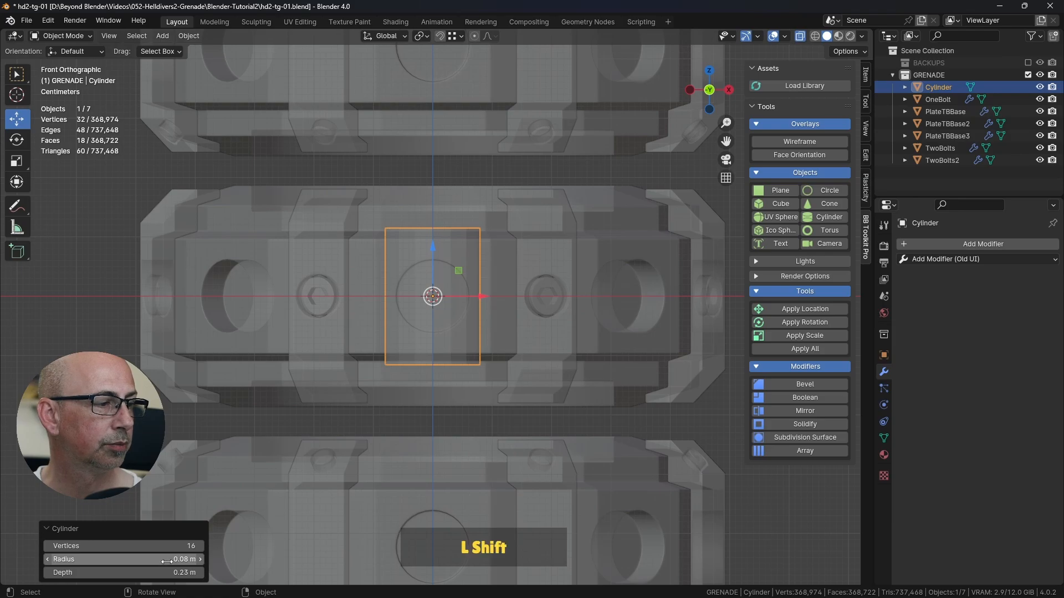
shift+drag(166, 561, 151, 183)
scroll(426, 324, up, 3)
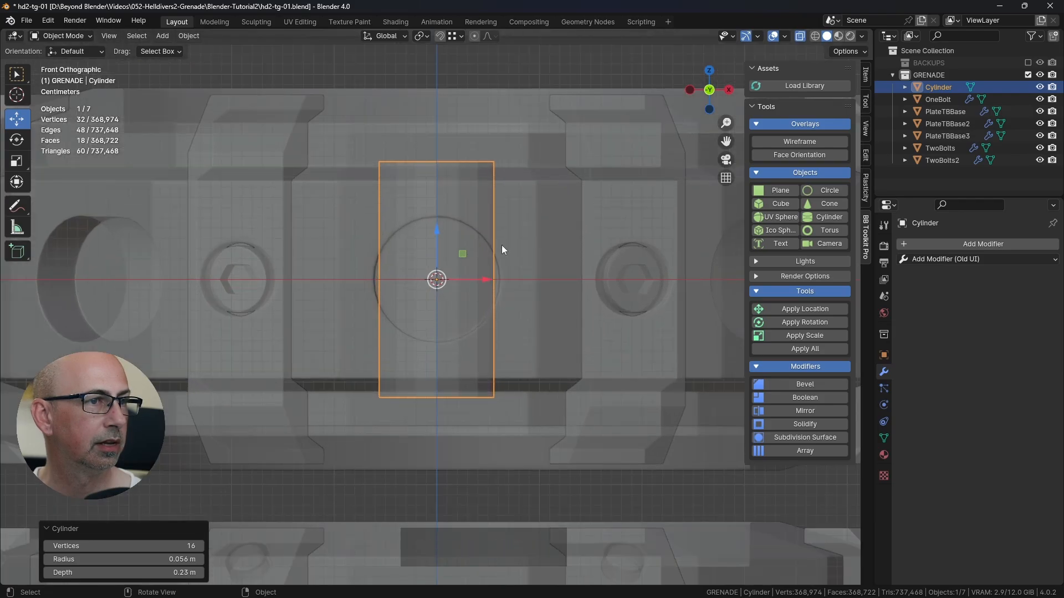
scroll(407, 299, up, 1)
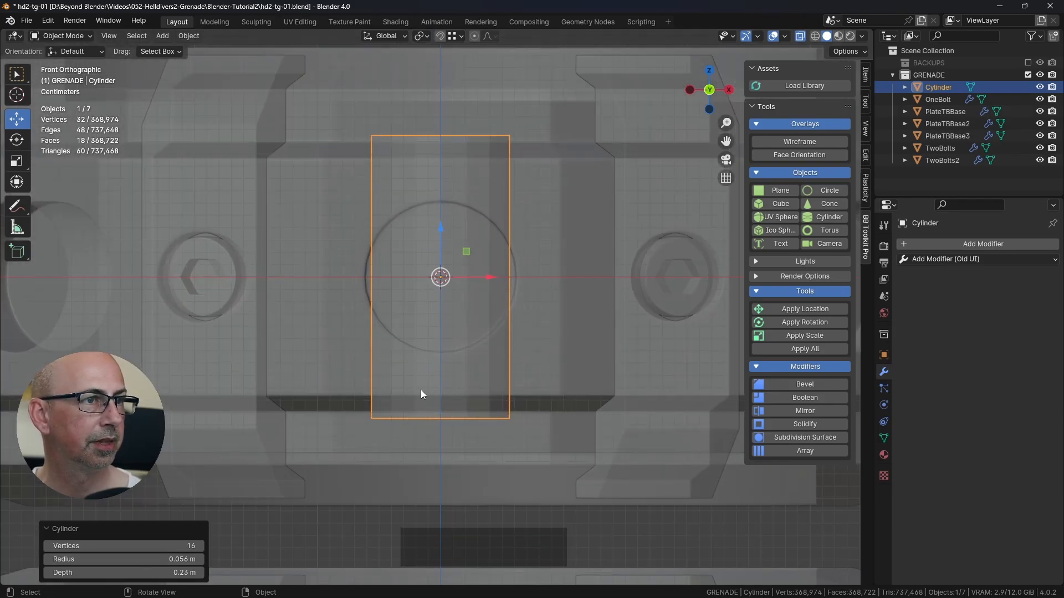
Step: Set the new cylinder's depth to 0.2 m
scroll(443, 281, down, 1)
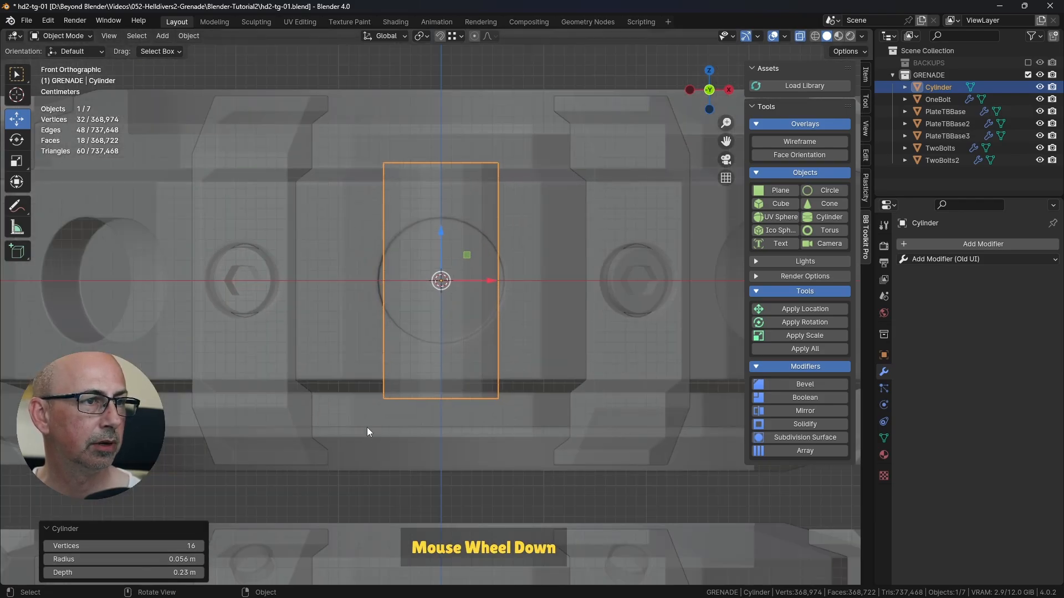
click(172, 572)
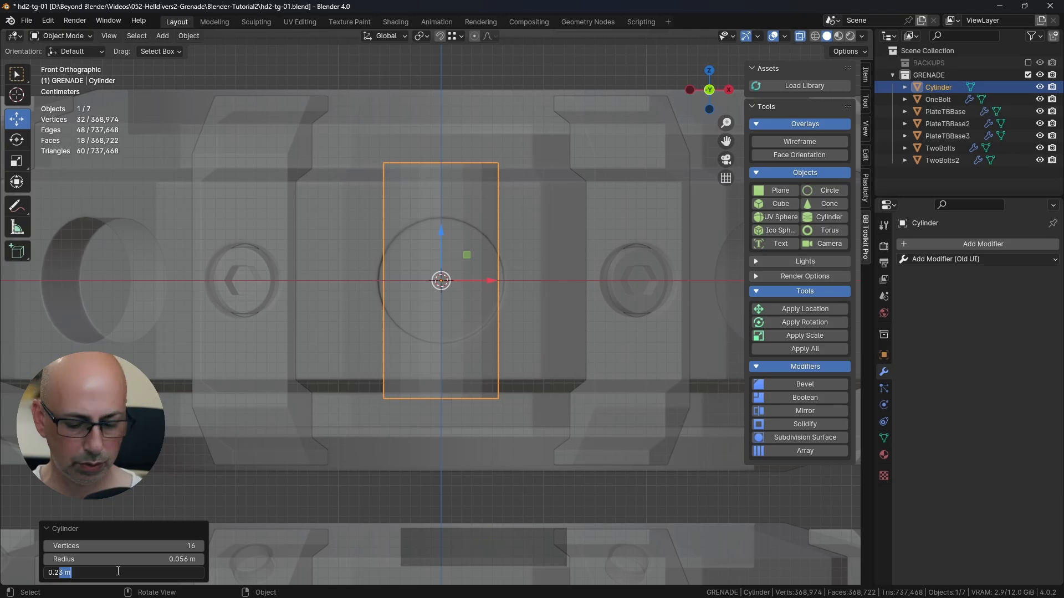
key(BackSpace)
key(Return)
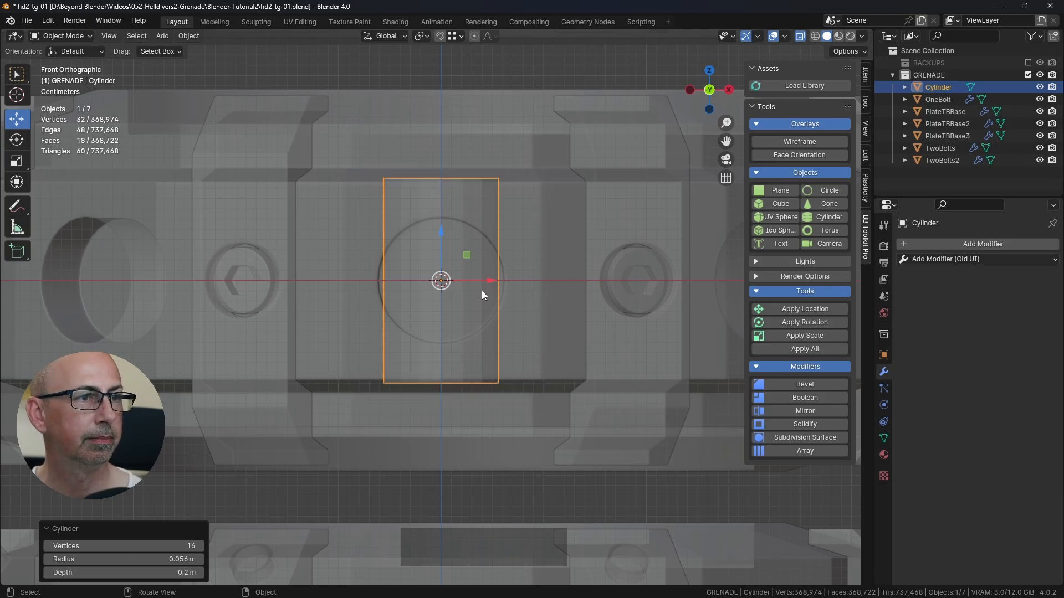
Step: Move the cylinder about -0.575 m along Y in top view so it sits in front of the rings, and turn X-ray off
scroll(484, 289, down, 3)
middle_drag(490, 304, 494, 278)
scroll(550, 330, down, 4)
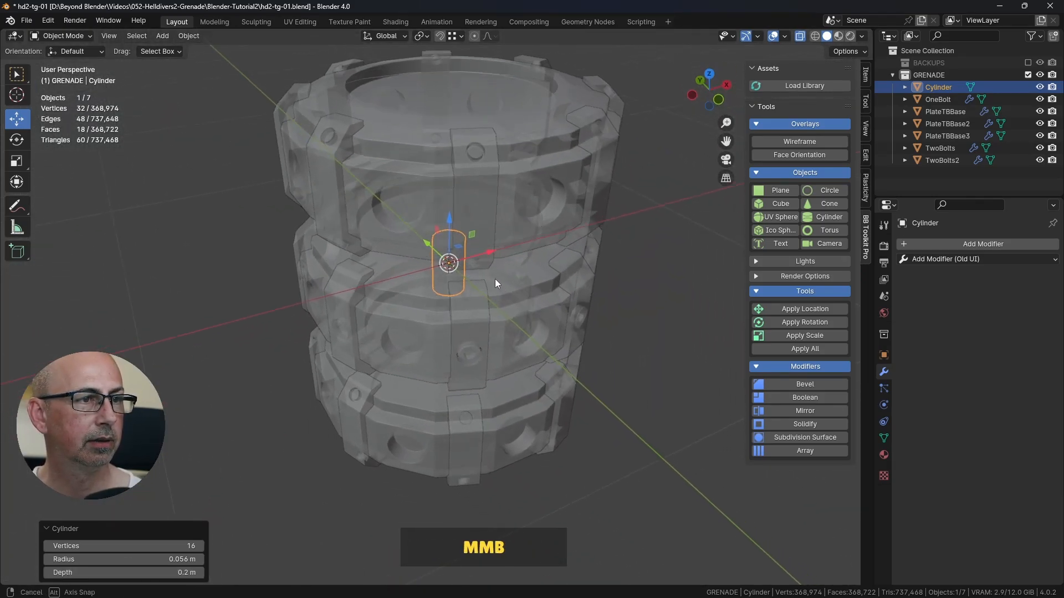
key(KP_7)
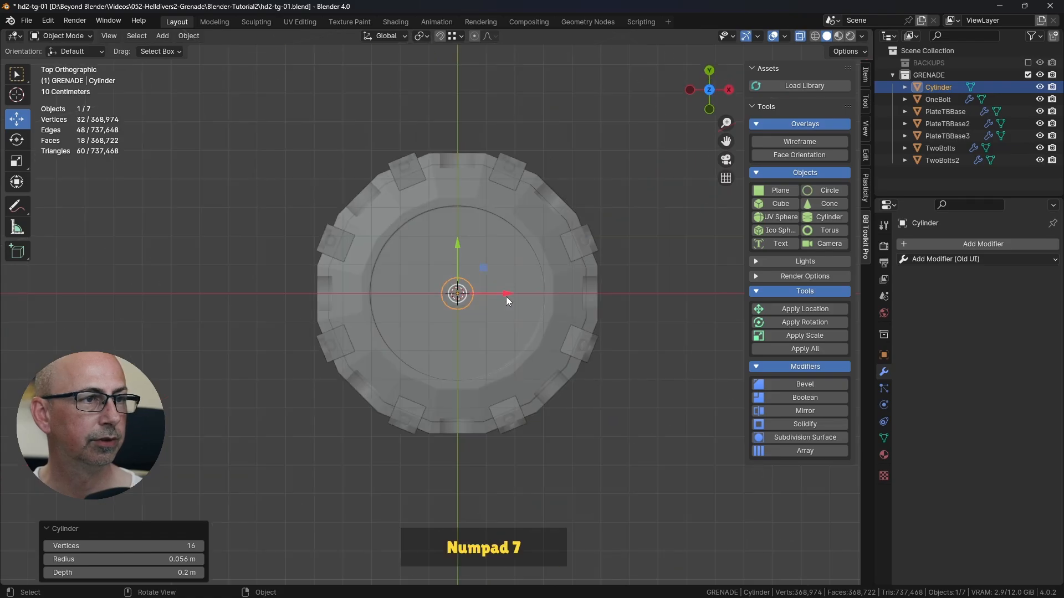
drag(460, 246, 489, 450)
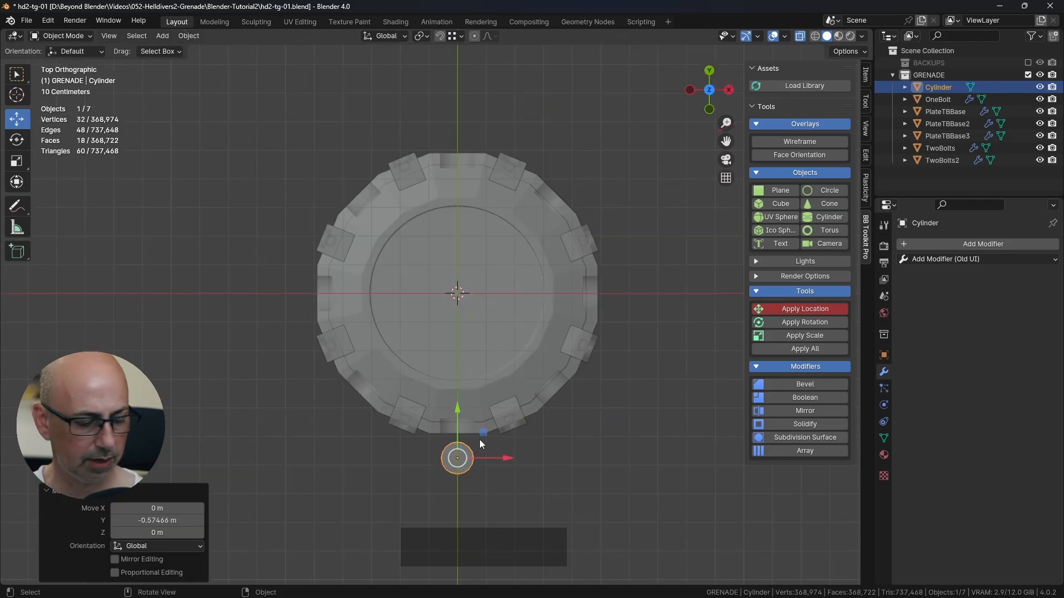
click(800, 35)
middle_drag(553, 396, 600, 311)
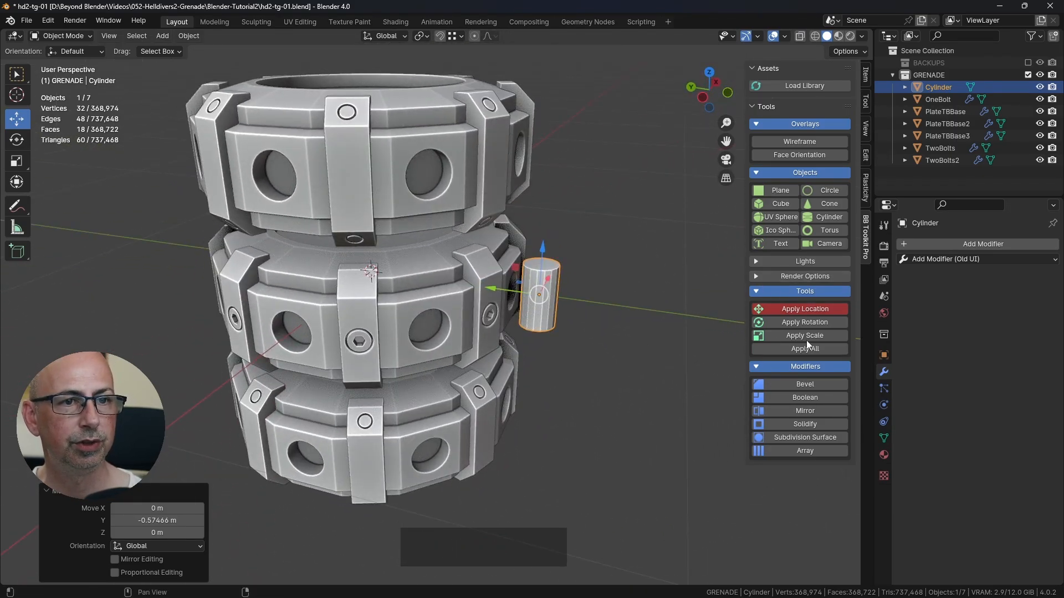
key(shift+a)
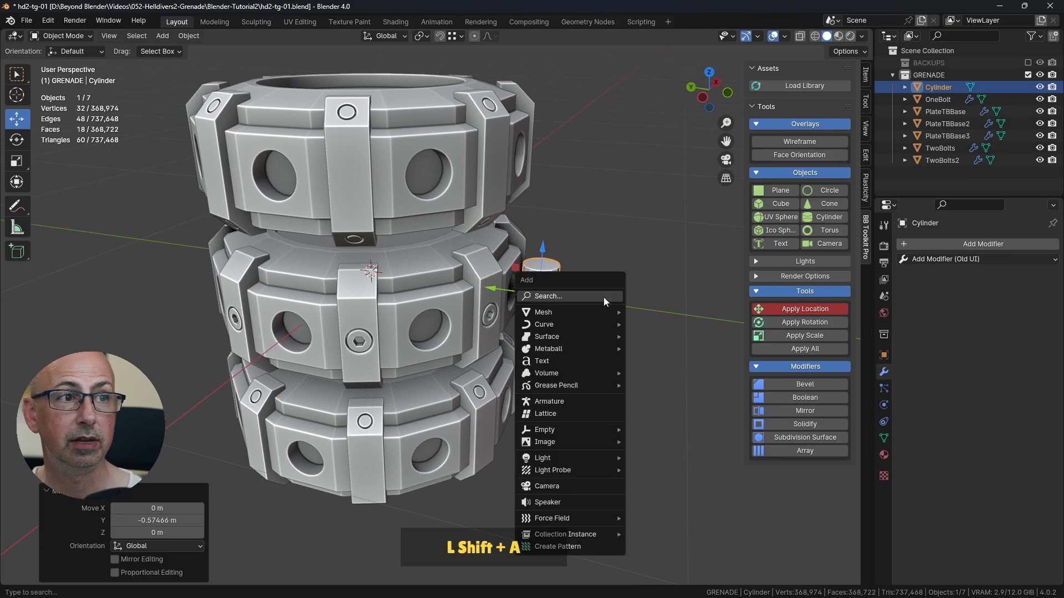
mouse_move(556, 312)
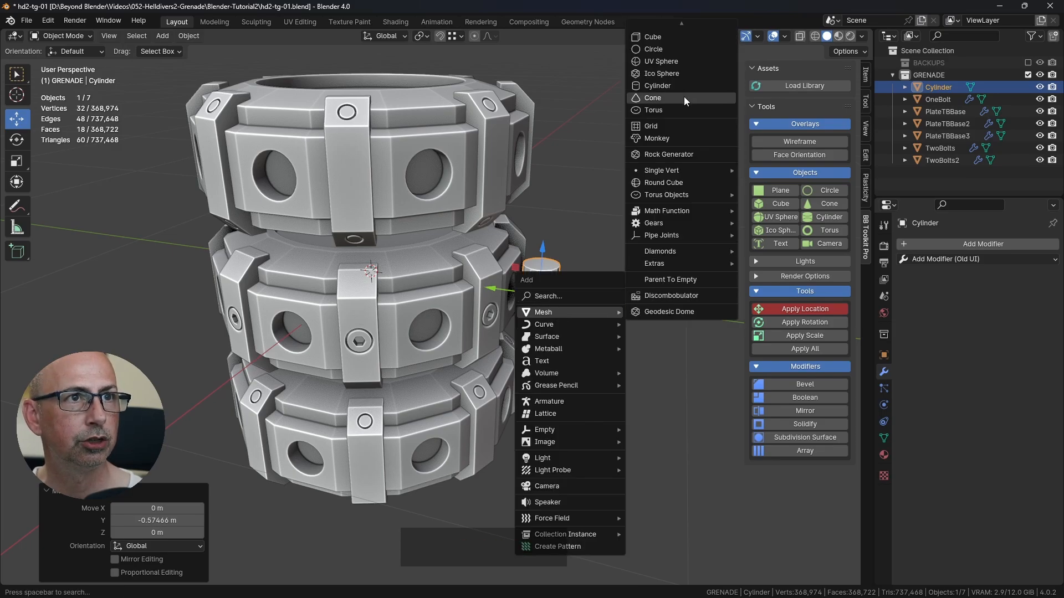
click(671, 85)
Step: Enter Edit Mode on the cylinder and delete its bottom cap face
middle_drag(506, 220, 524, 301)
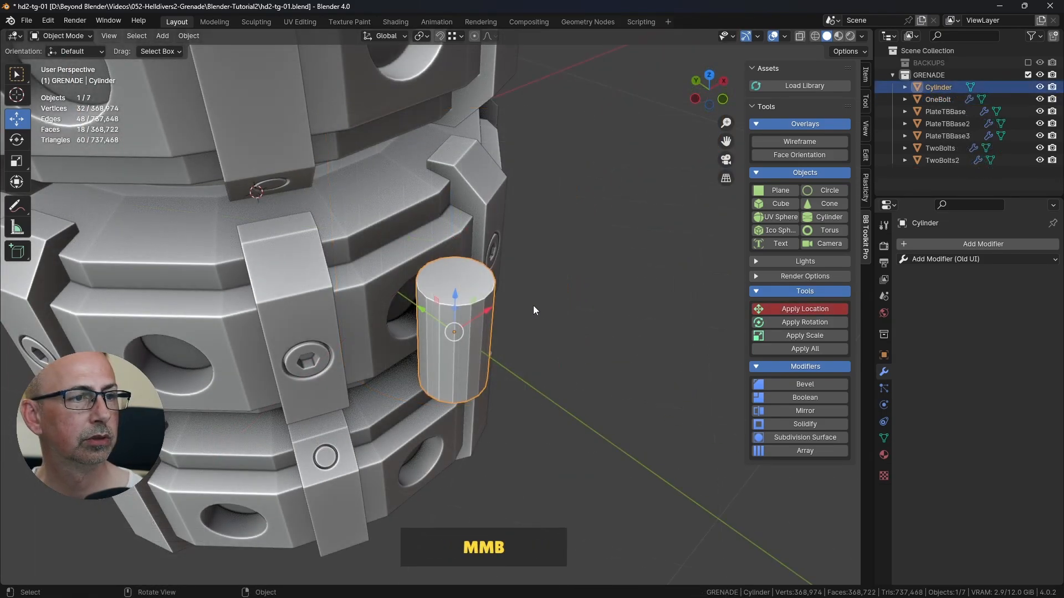
key(Tab)
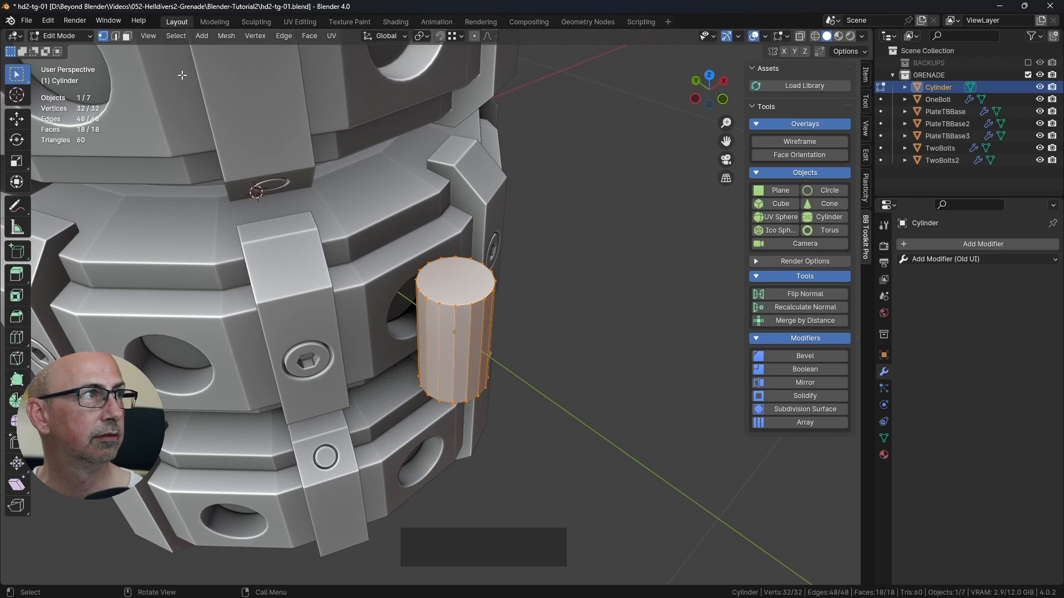
click(127, 36)
middle_drag(477, 310, 496, 218)
click(493, 217)
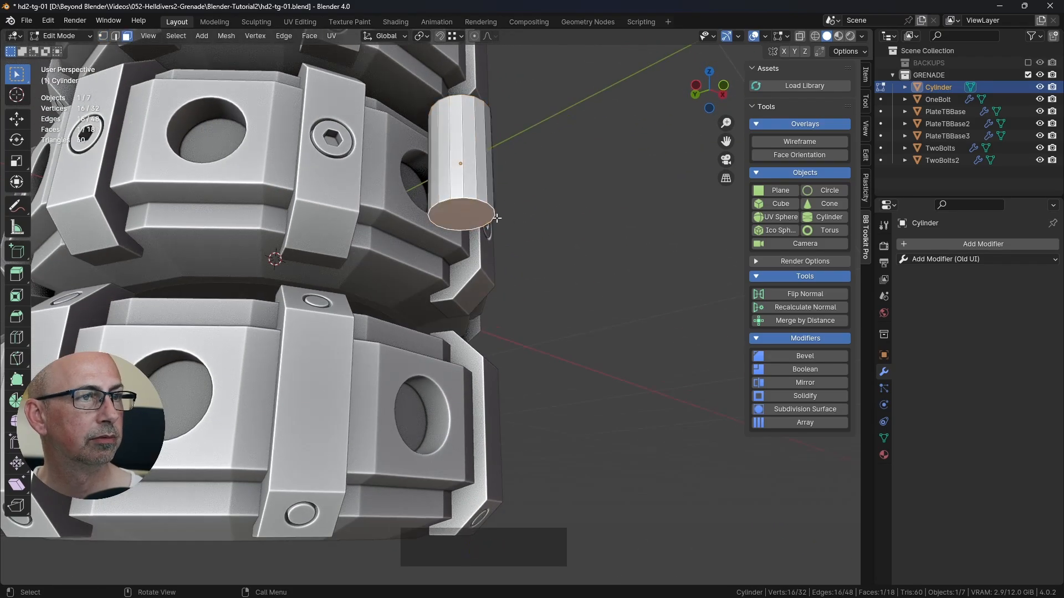
key(Delete)
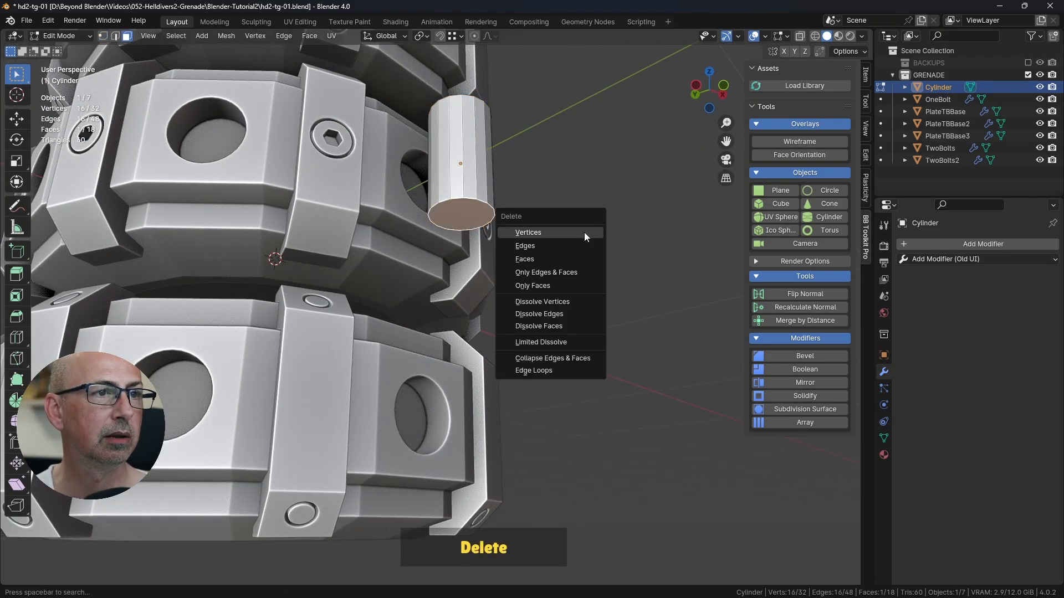
click(534, 258)
Step: Bevel the cylinder's top rim edge loop about 0.005 m wide with 2 segments and shape 1
middle_drag(587, 233, 546, 307)
click(461, 325)
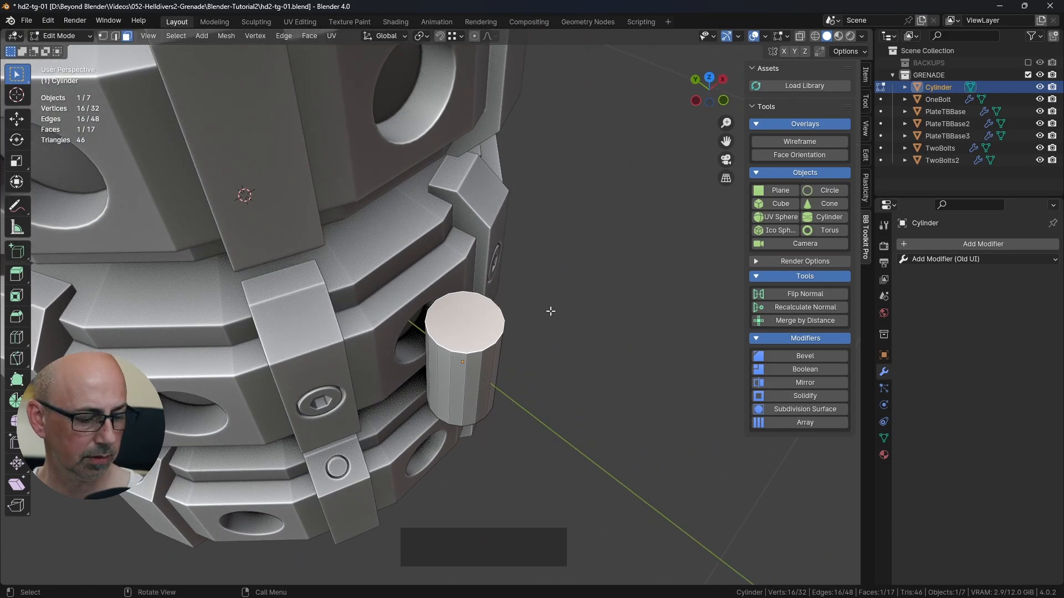
click(571, 275)
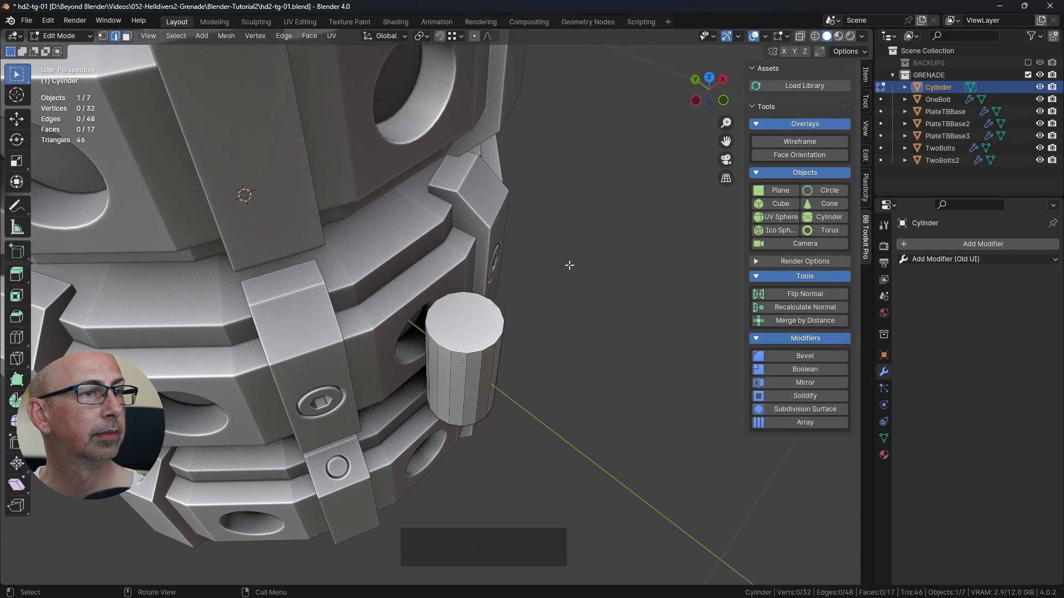
alt+click(493, 347)
key(KP_Decimal)
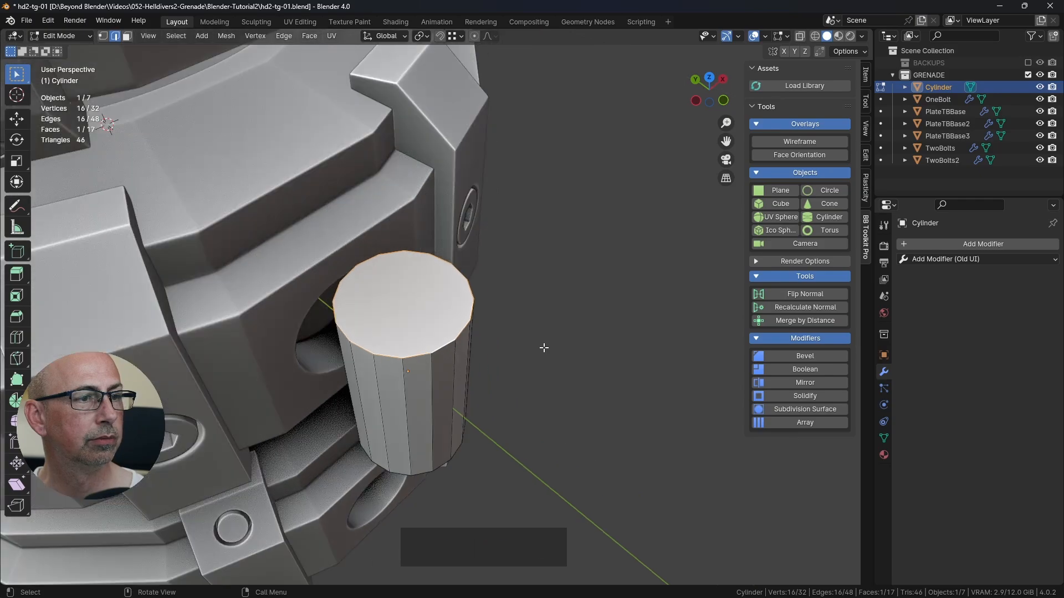
key(ctrl)
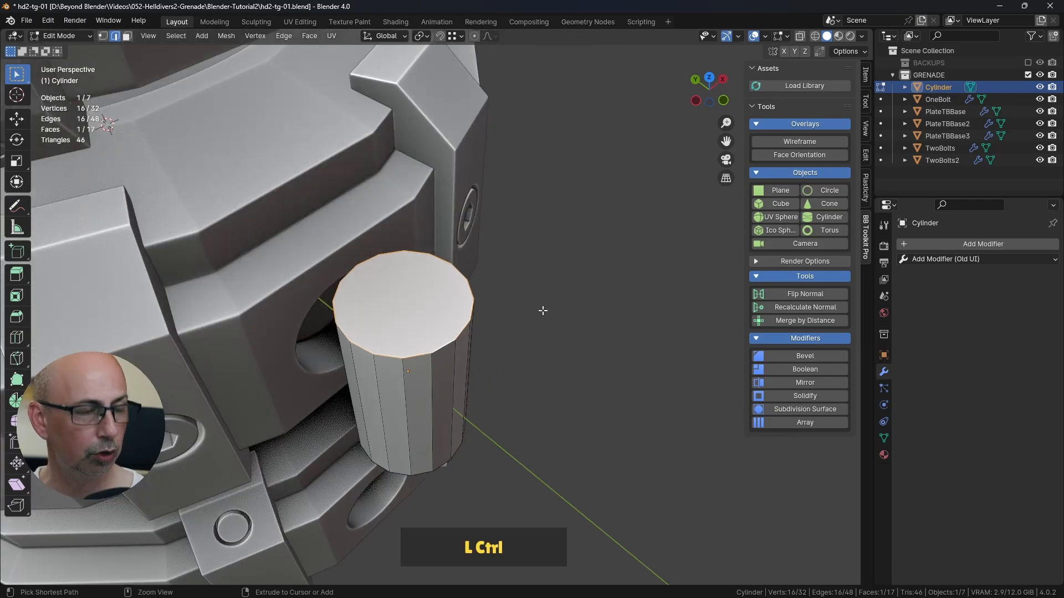
key(ctrl+b)
key(shift)
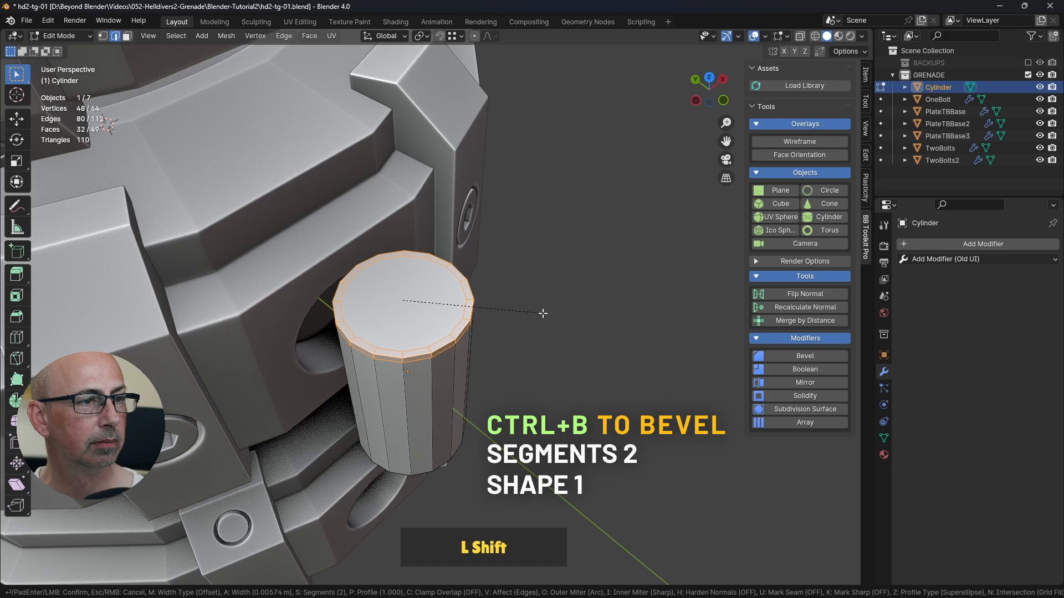
shift+click(534, 313)
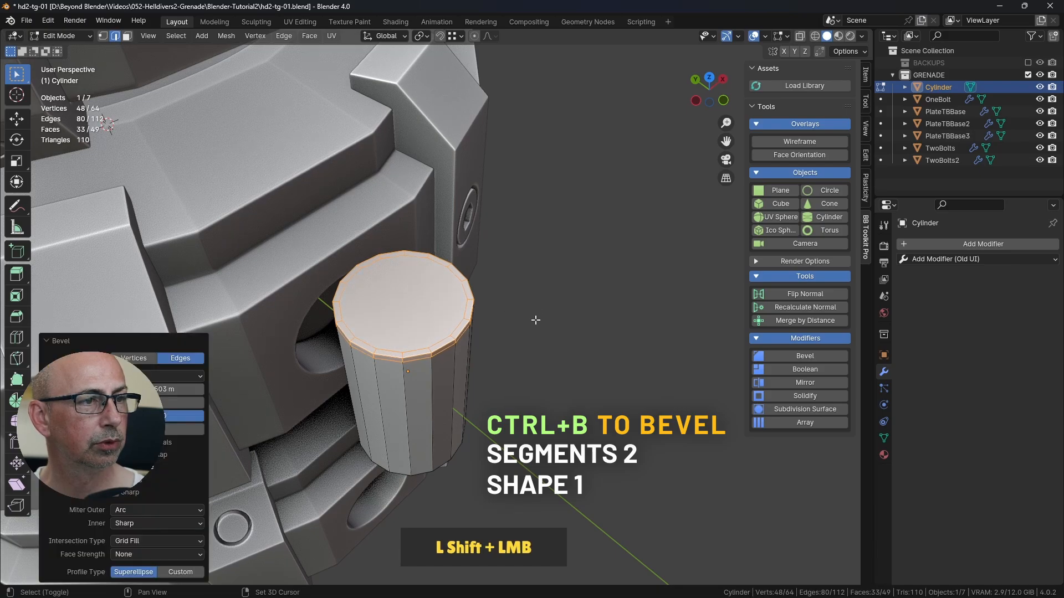
Step: Inset the cylinder's top cap face by about 0.013 m and delete the inner face
click(571, 349)
key(3)
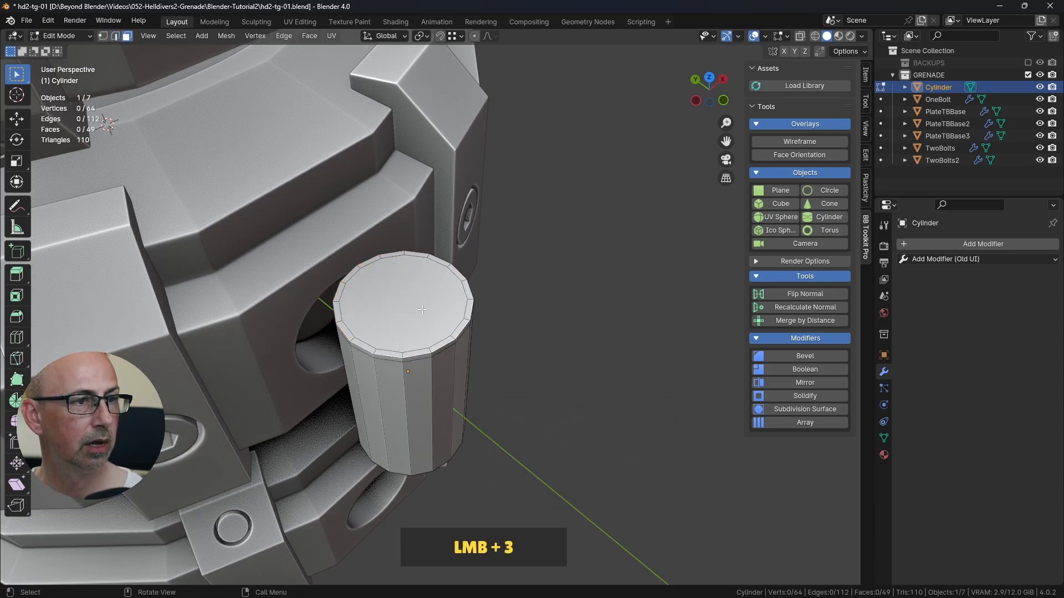
click(420, 303)
key(i)
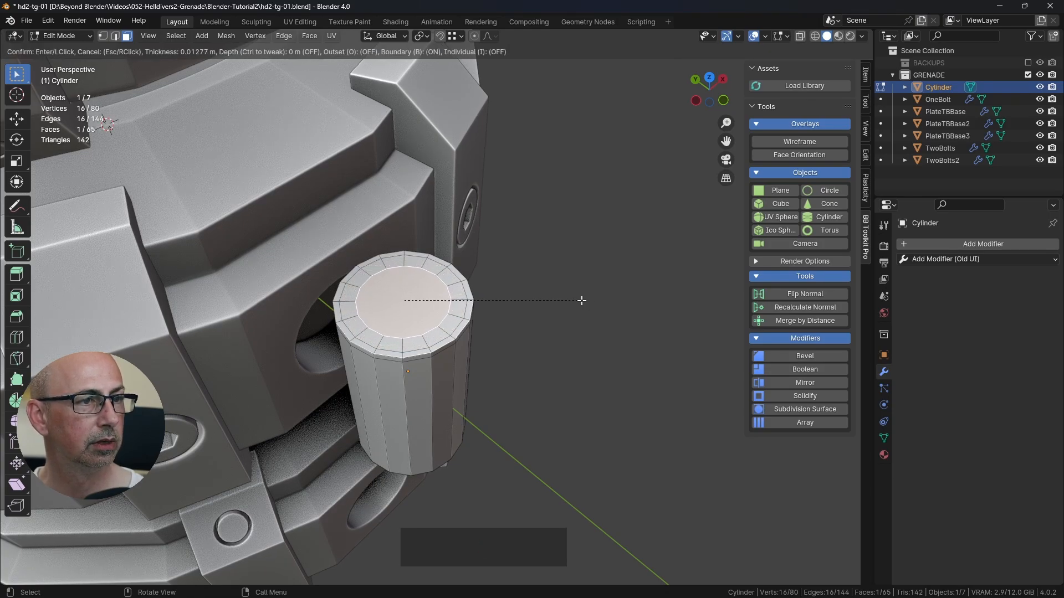
click(581, 300)
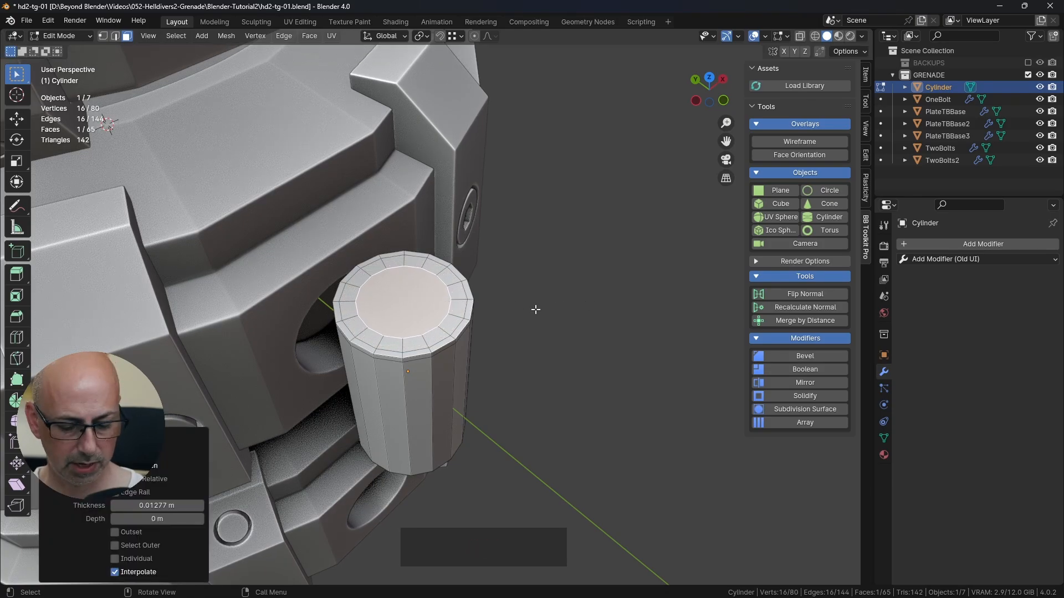
key(Delete)
click(515, 308)
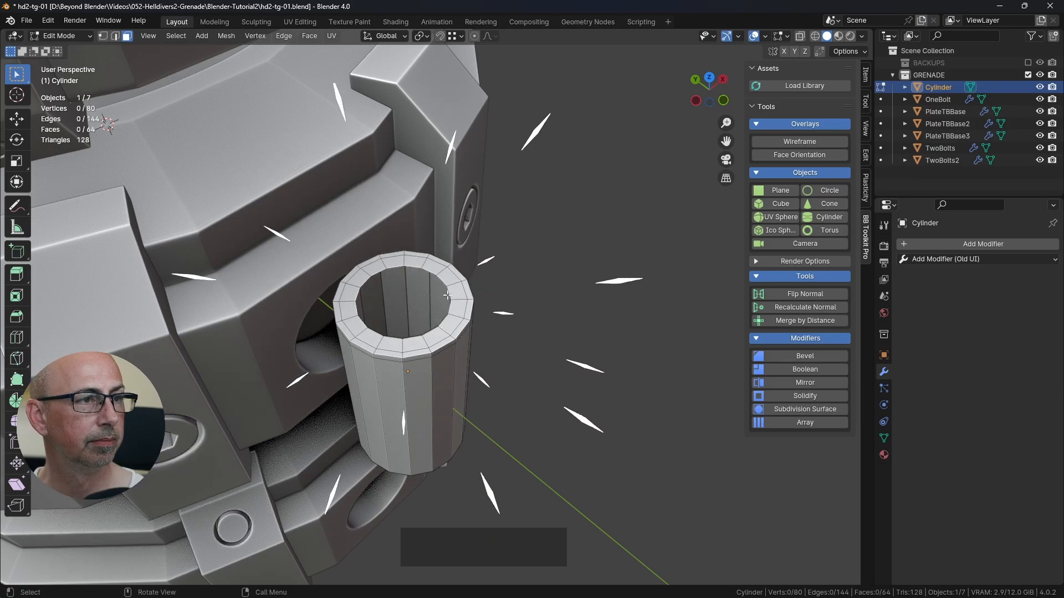
Step: Select the open inner edge loop on the cylinder's top and close it with Grid Fill
key(2)
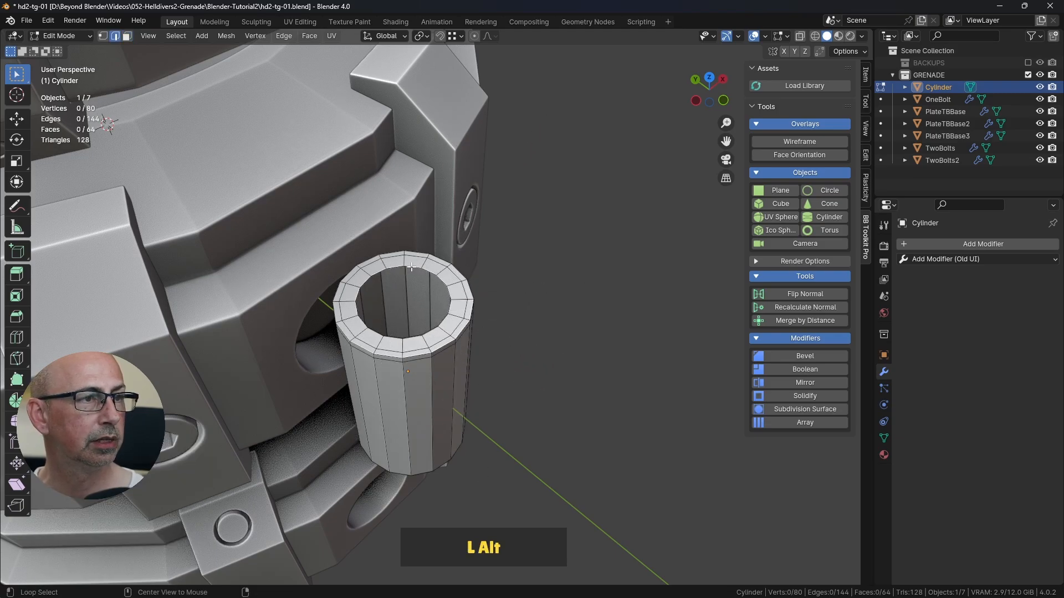
alt+click(412, 267)
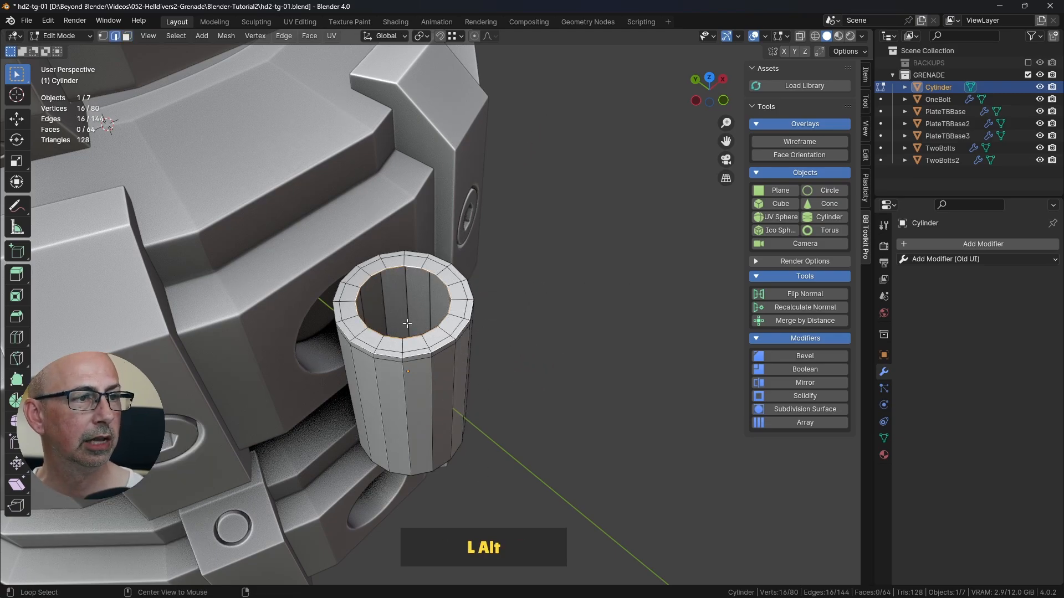
click(309, 35)
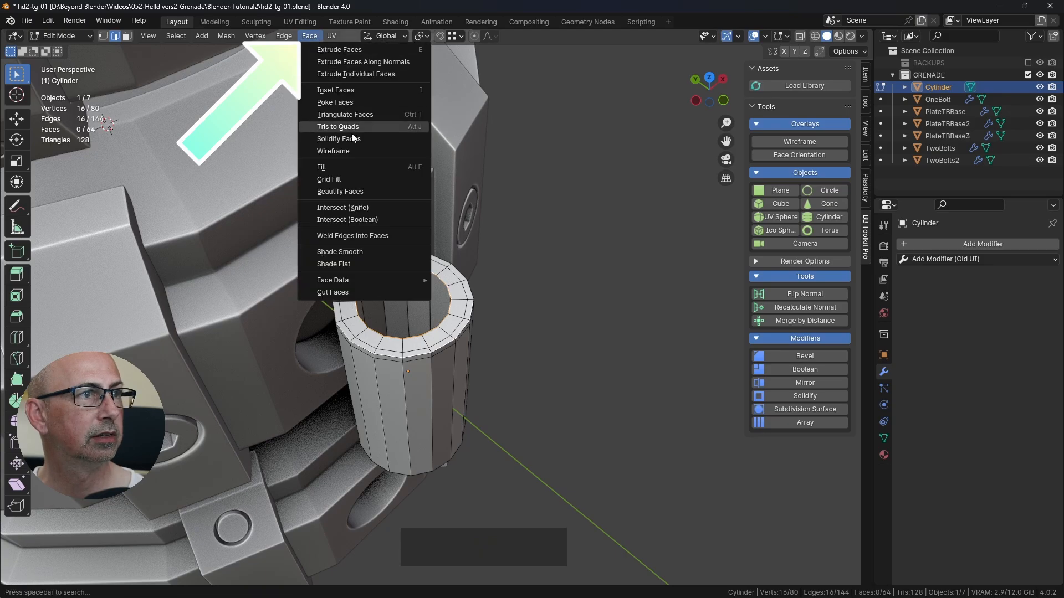
click(349, 180)
click(544, 320)
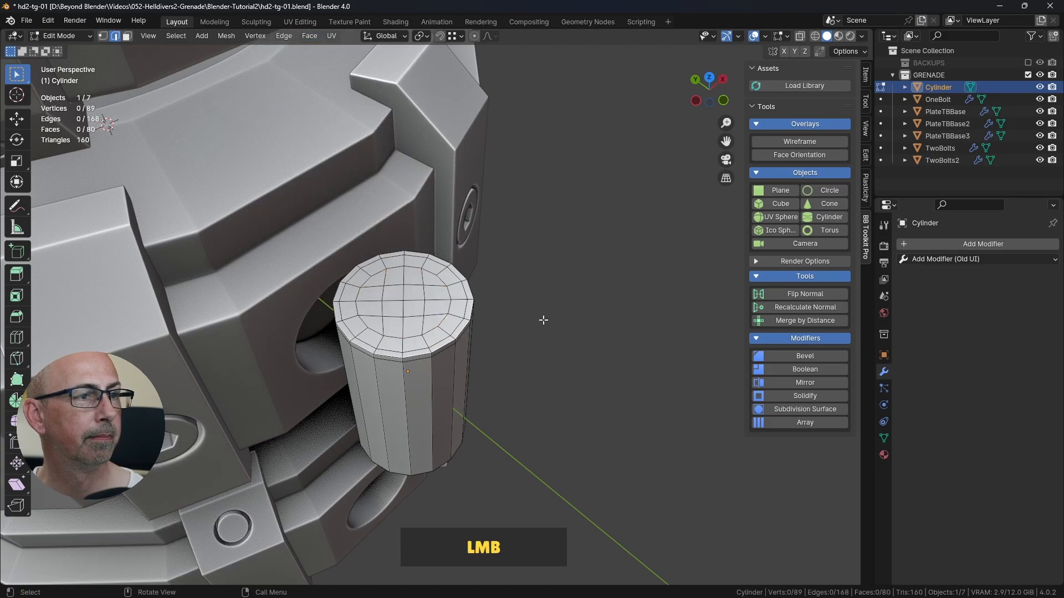
middle_drag(544, 321, 544, 305)
Step: Return to Object Mode, apply Shade Smooth to the cylinder and deselect it
key(Tab)
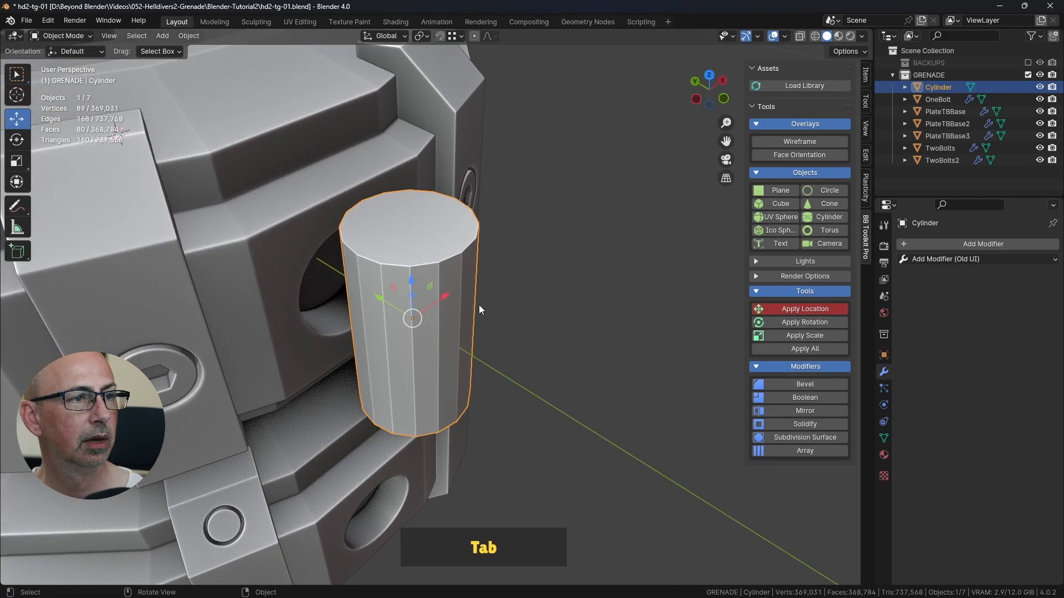
right_click(397, 284)
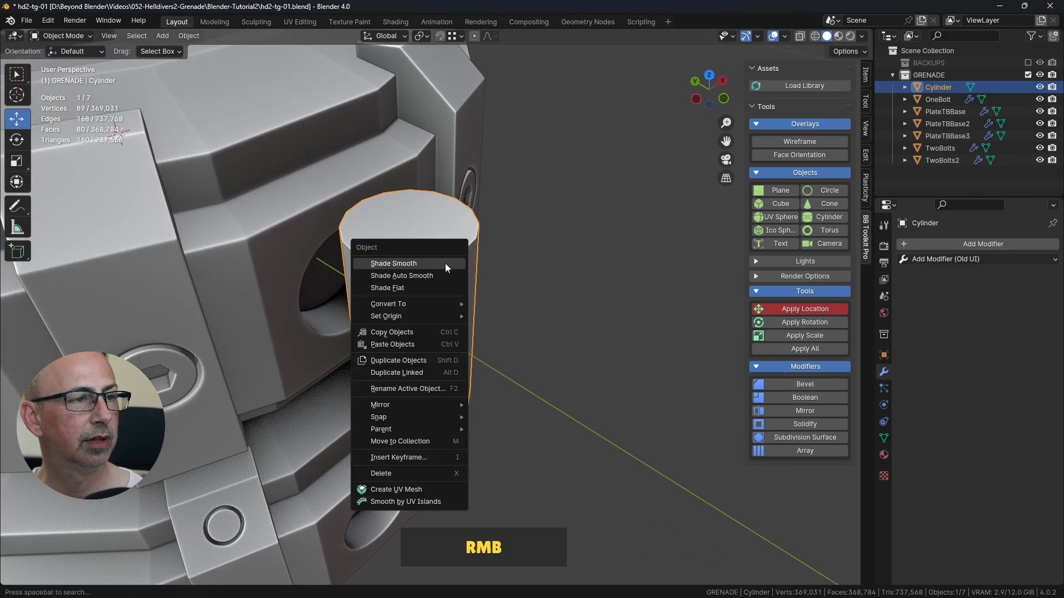
click(407, 262)
click(570, 261)
middle_drag(551, 297, 417, 295)
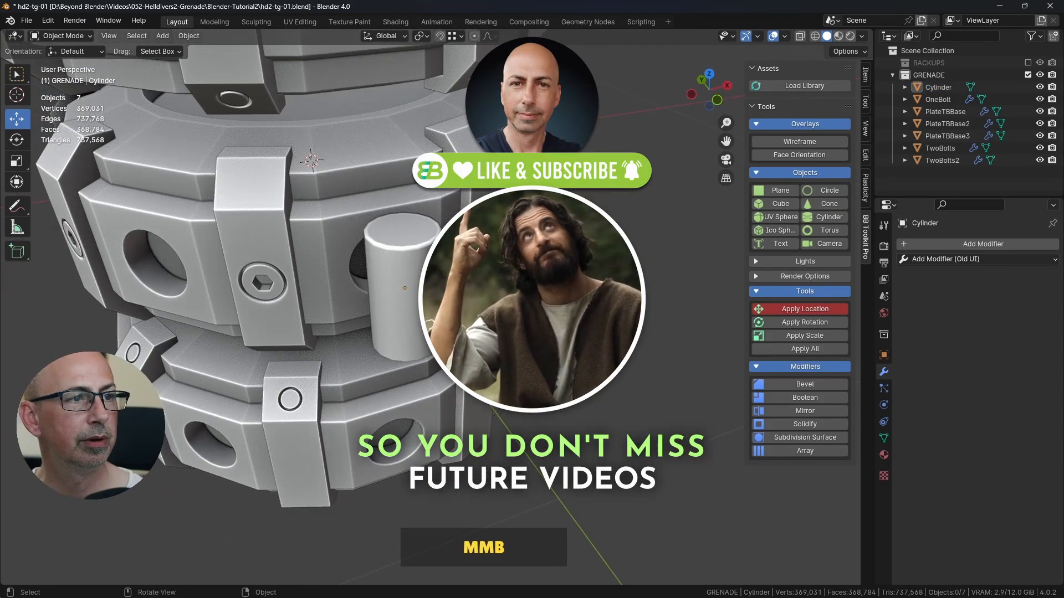
Step: Select the cylinder and add a Subdivision Surface modifier to it
click(415, 294)
click(614, 270)
scroll(613, 270, down, 2)
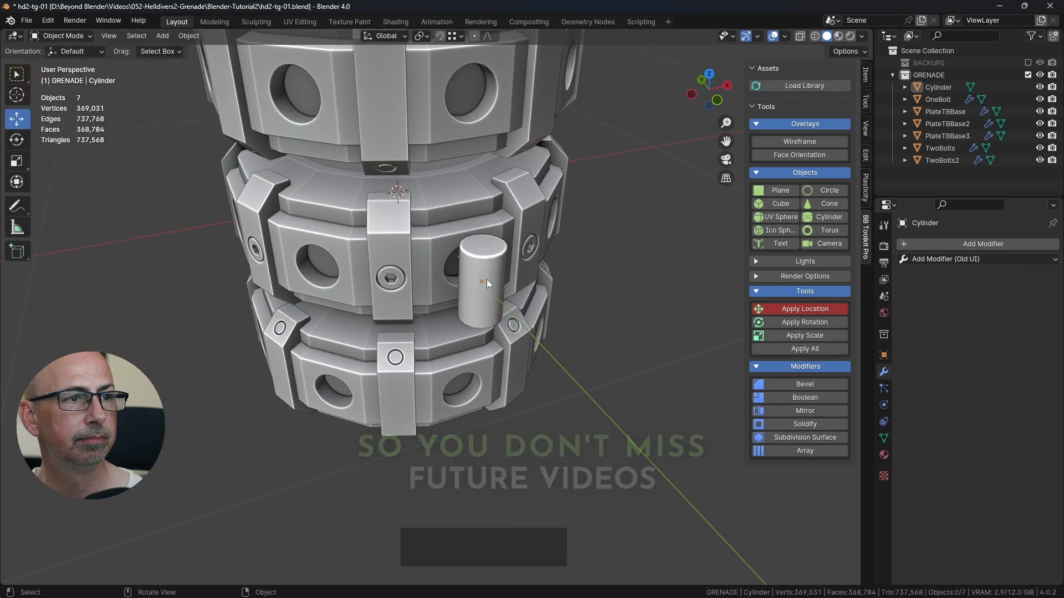
click(486, 279)
middle_drag(554, 285, 547, 313)
scroll(547, 314, down, 2)
click(966, 244)
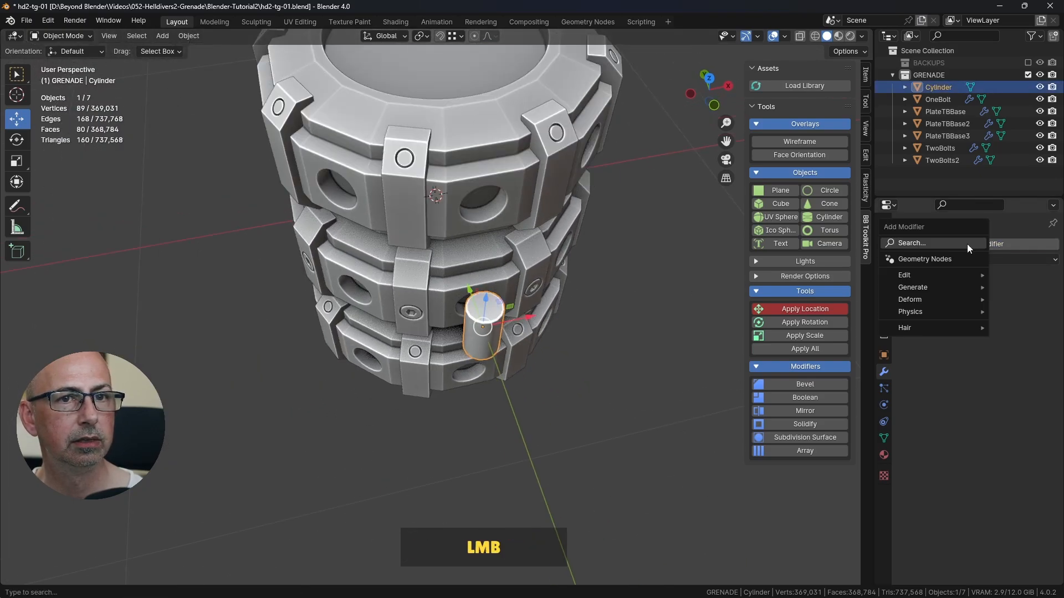
click(935, 287)
click(819, 442)
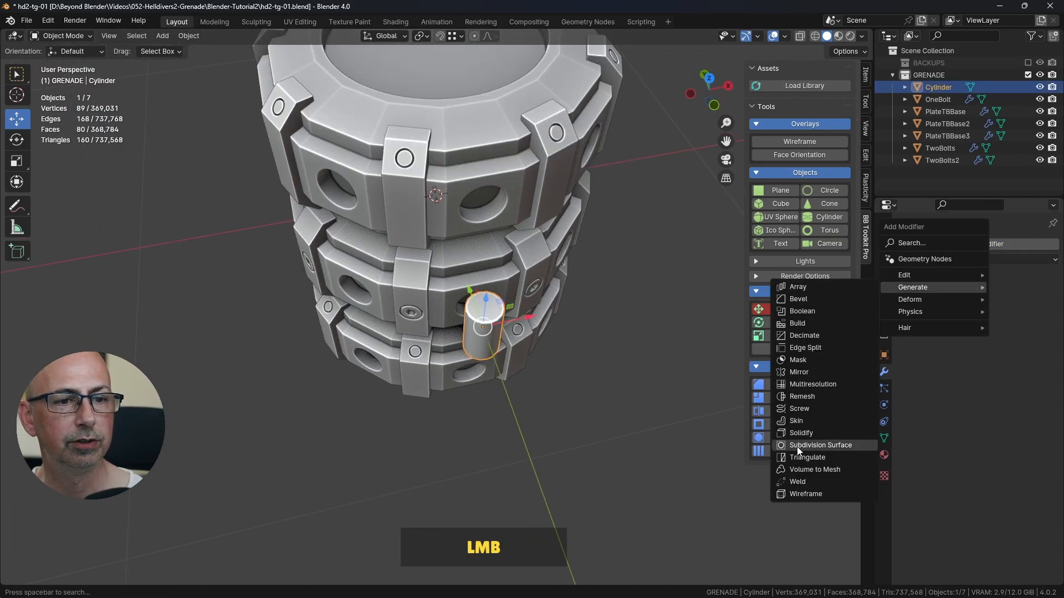
click(962, 322)
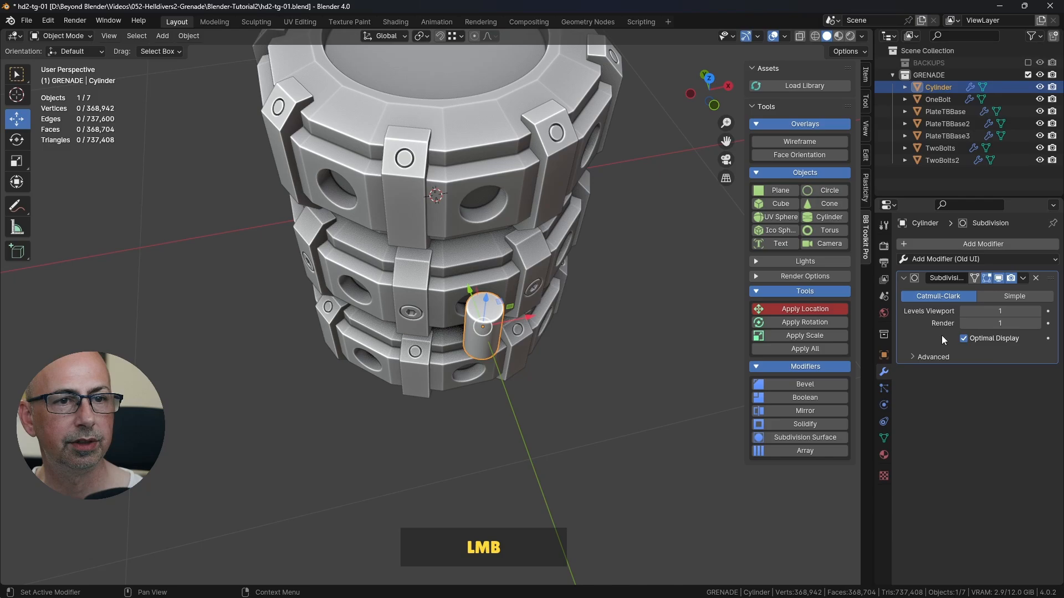
Step: Turn off the modifier's Optimal Display and show the wireframe overlay to inspect the cylinder's subdivided topology
click(986, 337)
click(800, 142)
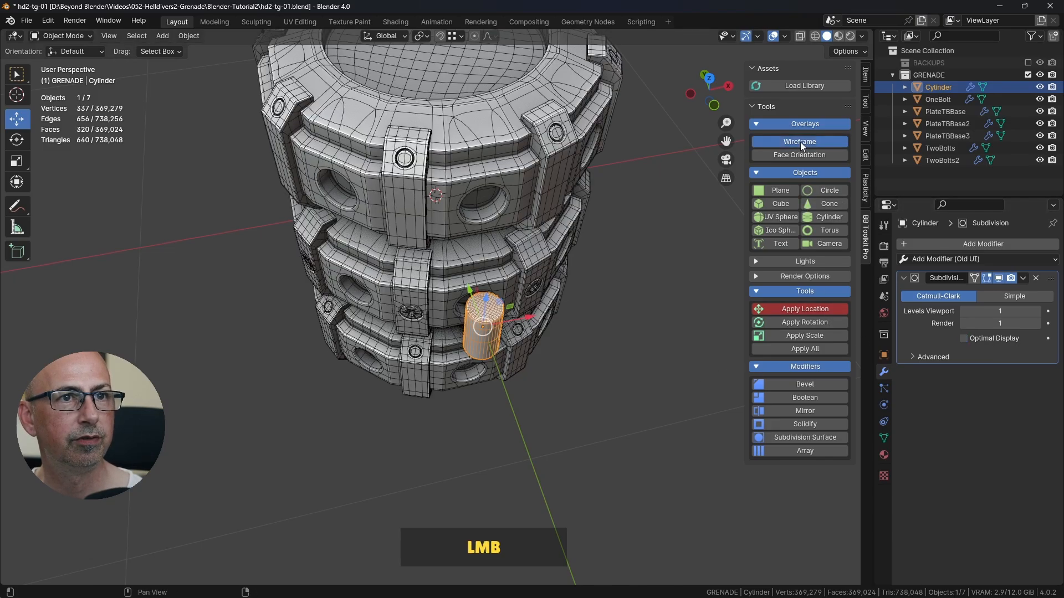
click(653, 275)
scroll(516, 336, up, 4)
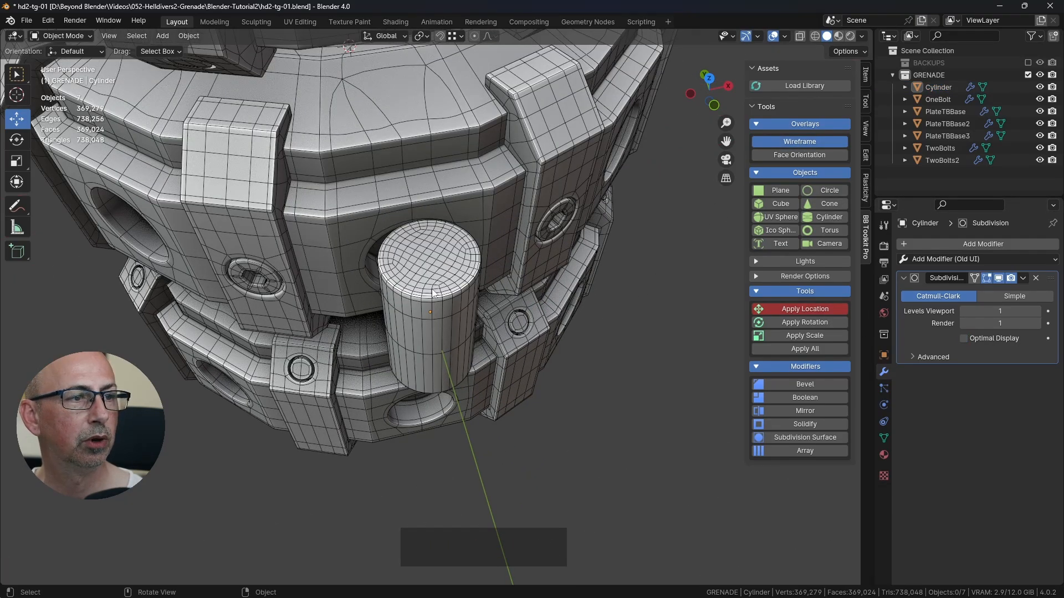
scroll(433, 292, up, 2)
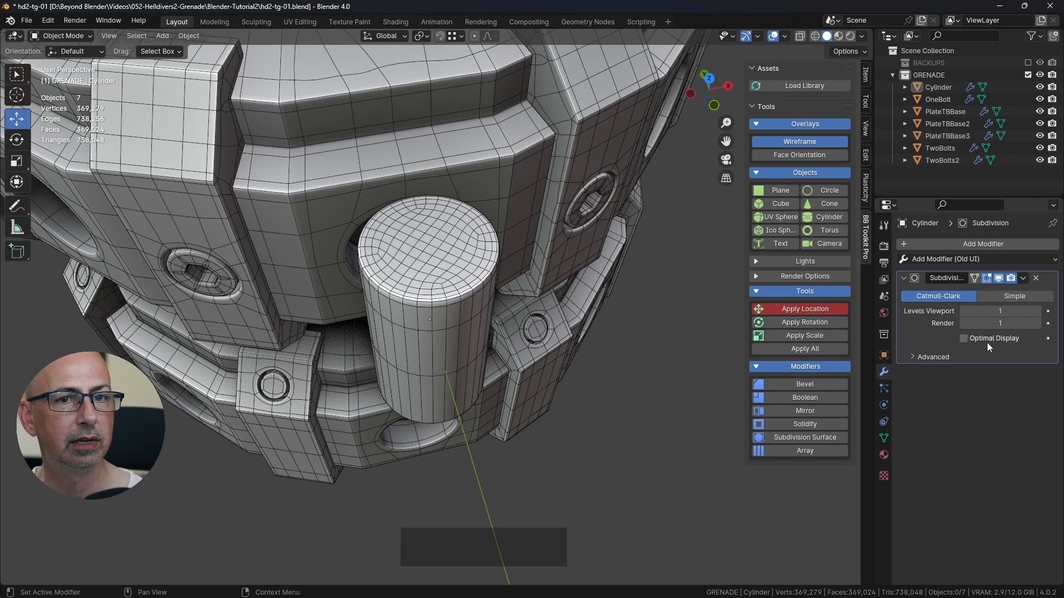
Step: Try a subdivision viewport level of 2, set it back to 1 and turn Optimal Display on again
click(1037, 311)
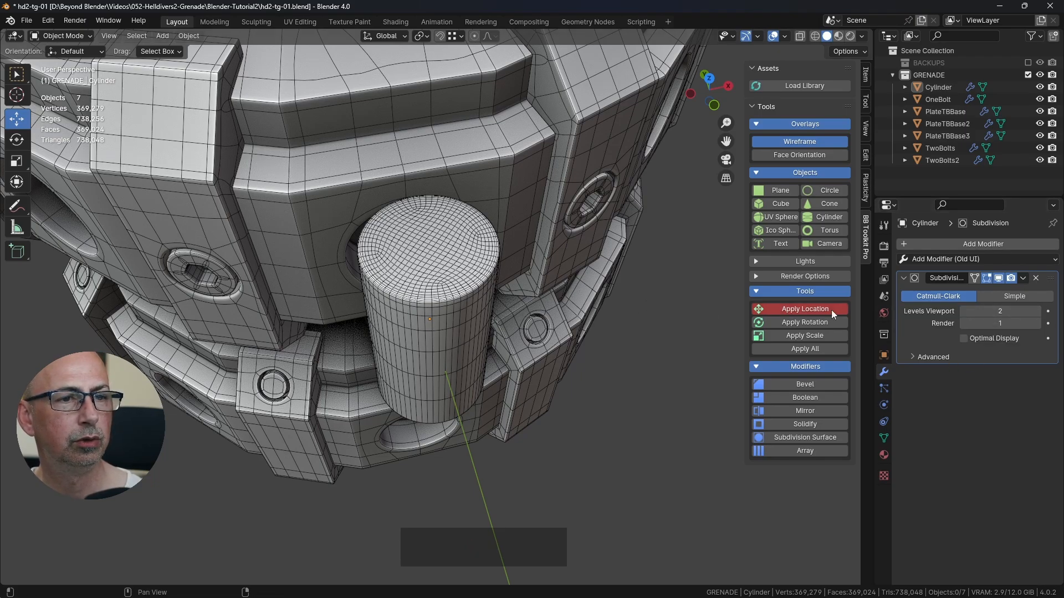
click(964, 312)
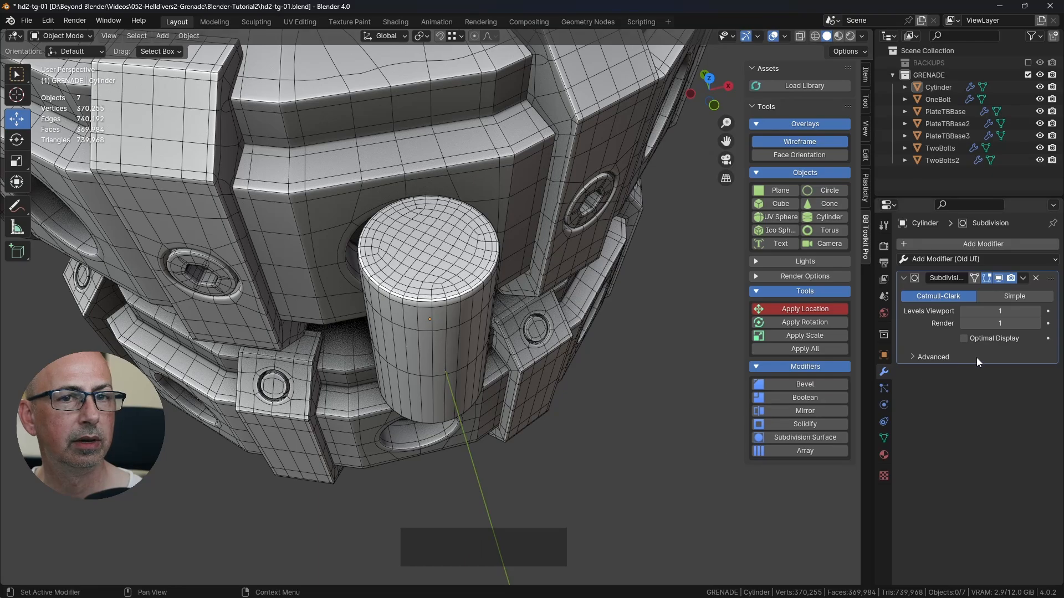
click(975, 340)
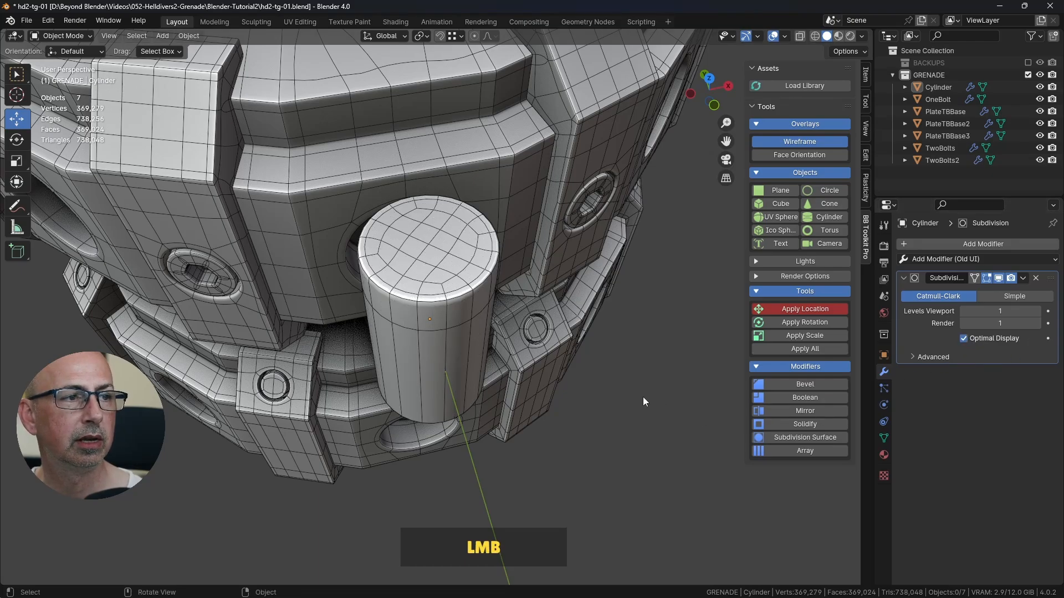
Step: Turn off the Subdivision modifier's viewport display and enter Edit Mode on the cylinder
scroll(632, 371, down, 5)
middle_drag(622, 344, 488, 240)
scroll(613, 294, up, 5)
click(998, 277)
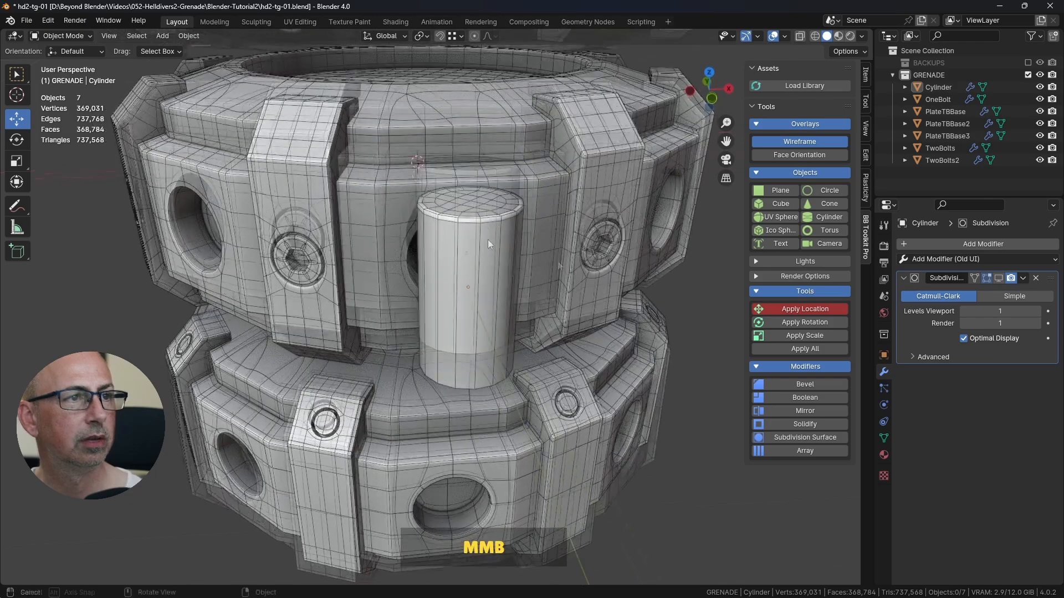
key(Tab)
key(Tab)
key(Tab)
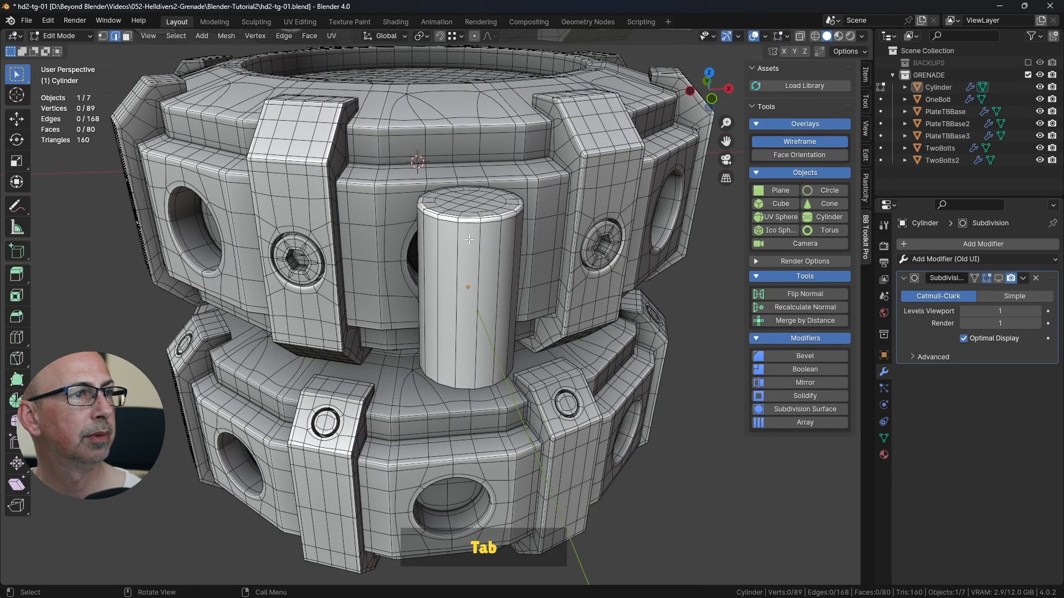
key(Tab)
key(Tab)
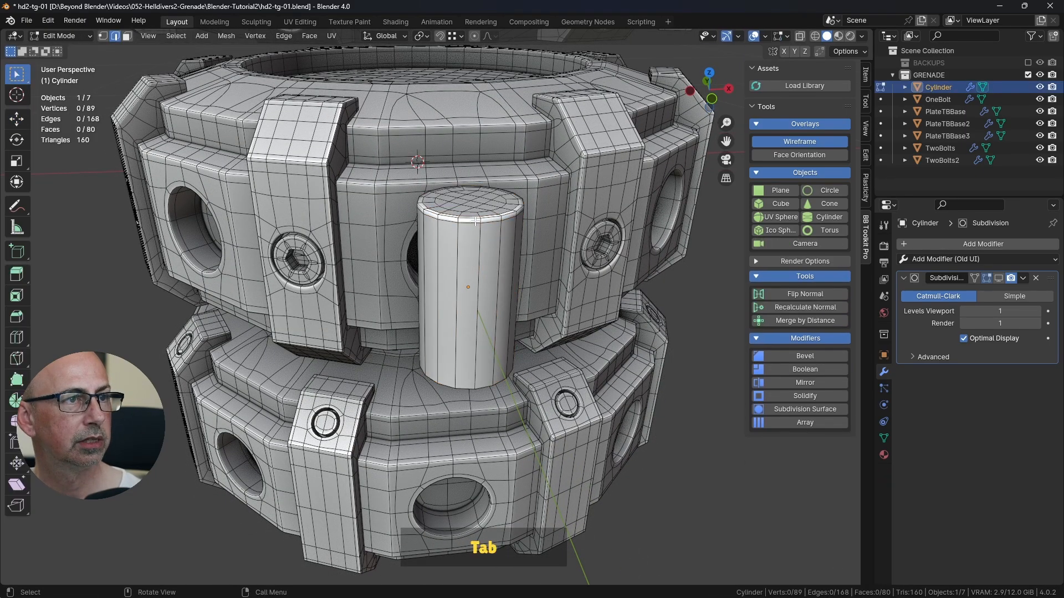
Step: Add one loop cut around the cylinder's side, slid up close to the top rim at factor -0.926, and leave Edit Mode
key(ctrl+r)
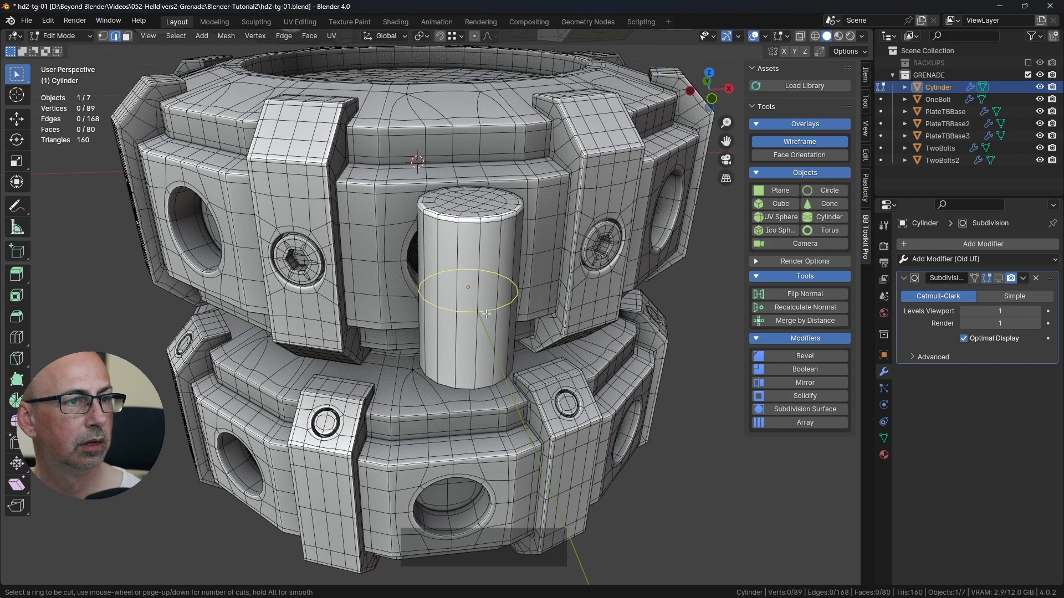
click(486, 313)
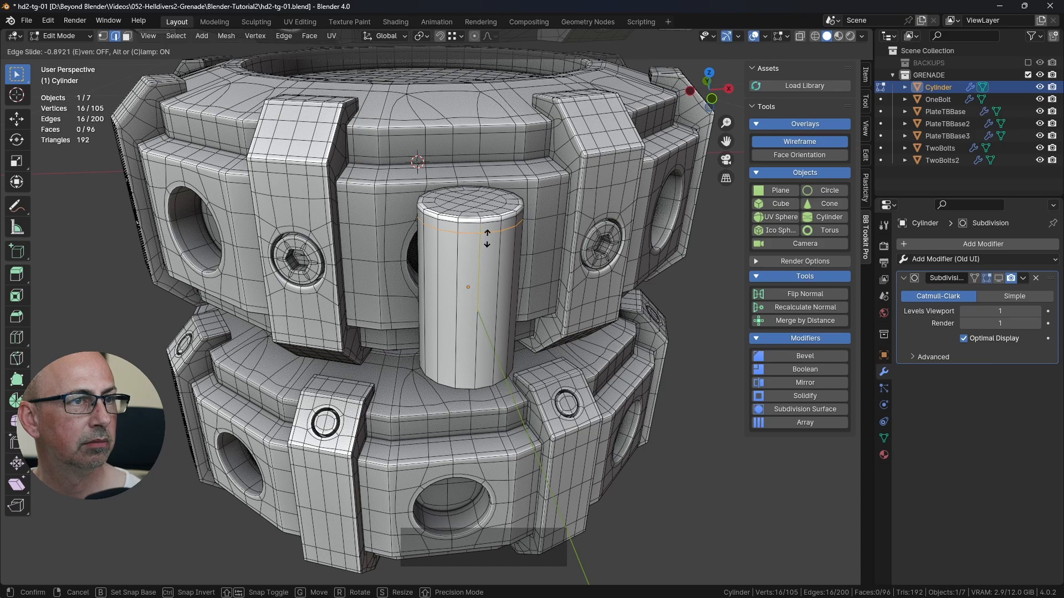
click(487, 235)
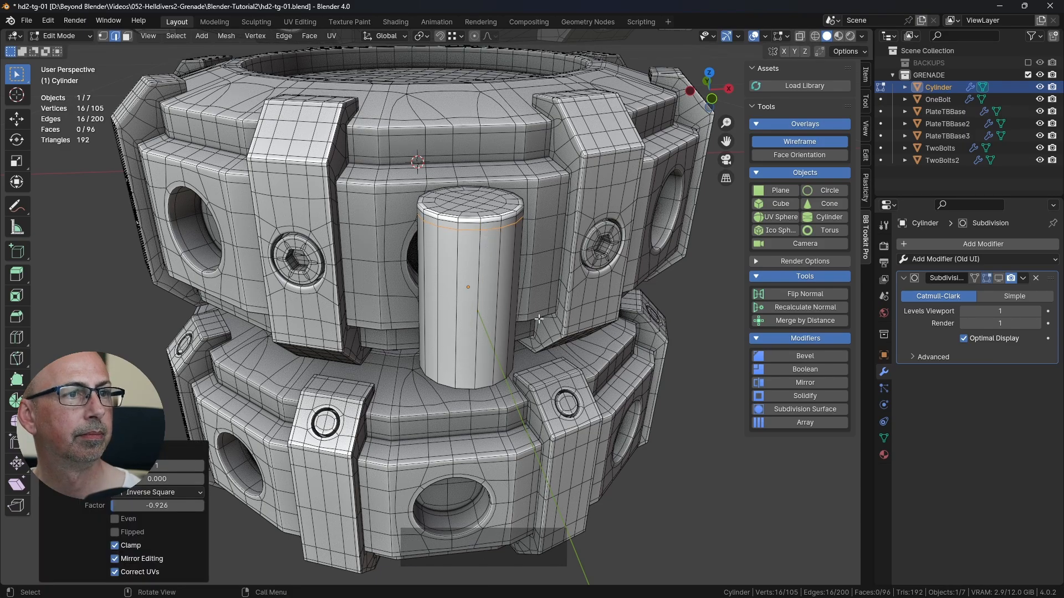
key(Tab)
Step: Turn the Subdivision modifier's viewport display back on and hide the wireframe overlay
click(703, 331)
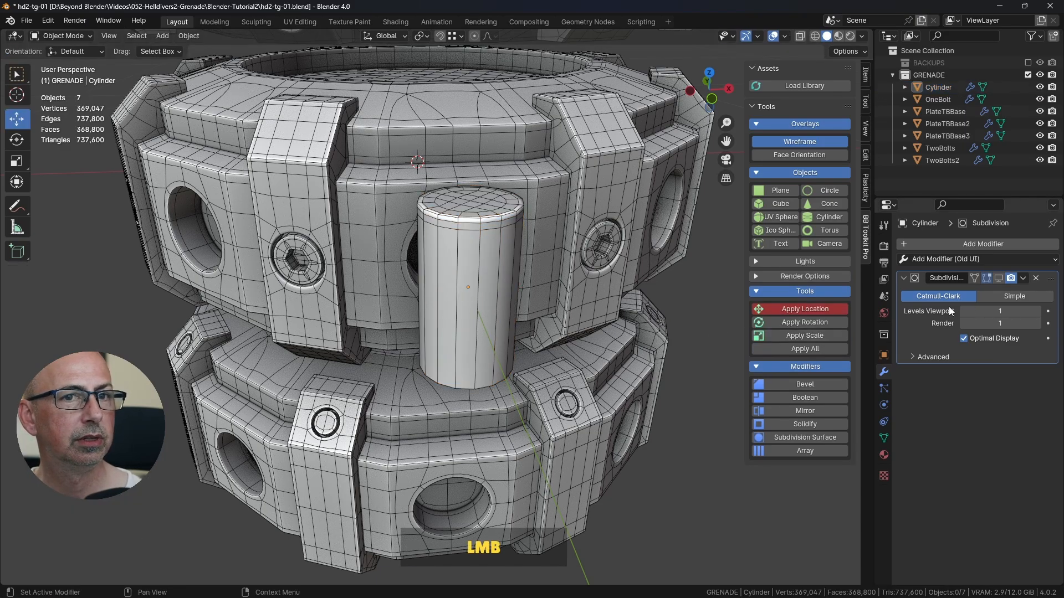
click(998, 278)
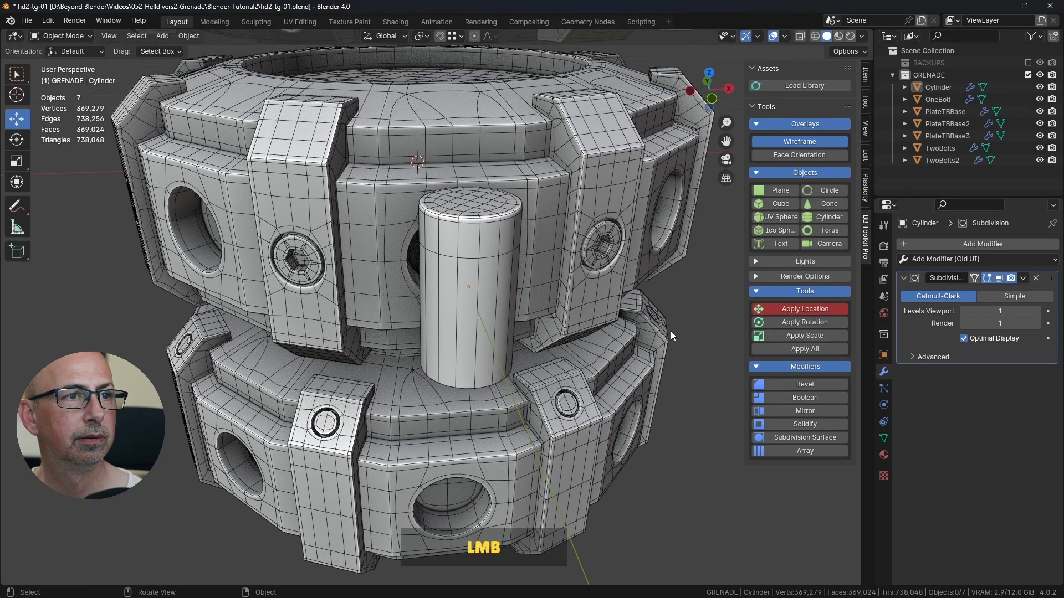
click(801, 143)
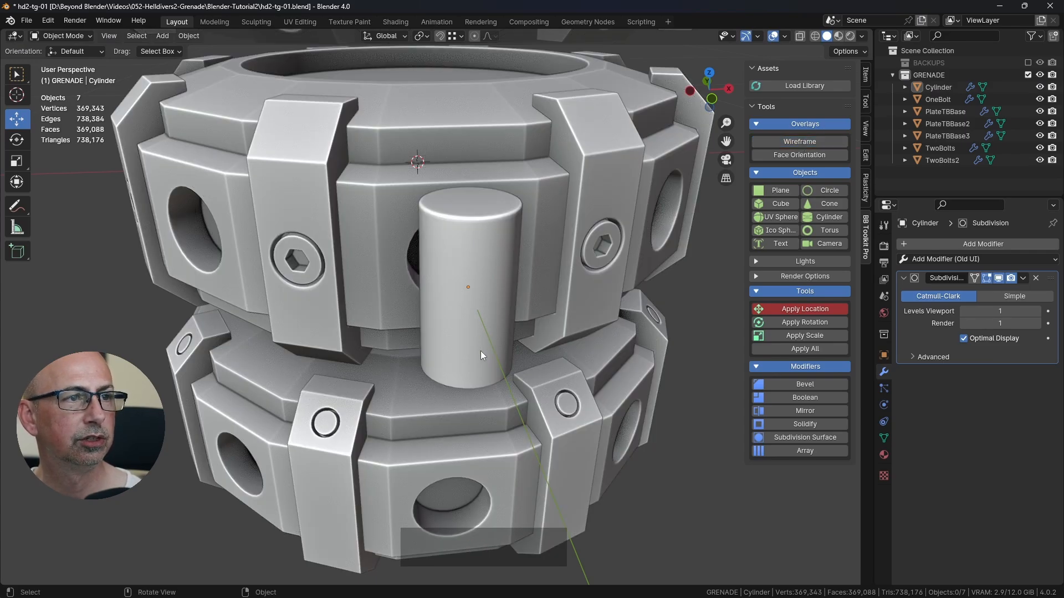
Step: Select the cylinder, switch to the finished grenade file to check the middle ring's pins object within GMiddleGroup, and return to the working file
middle_drag(578, 293, 631, 289)
scroll(580, 307, down, 6)
click(536, 274)
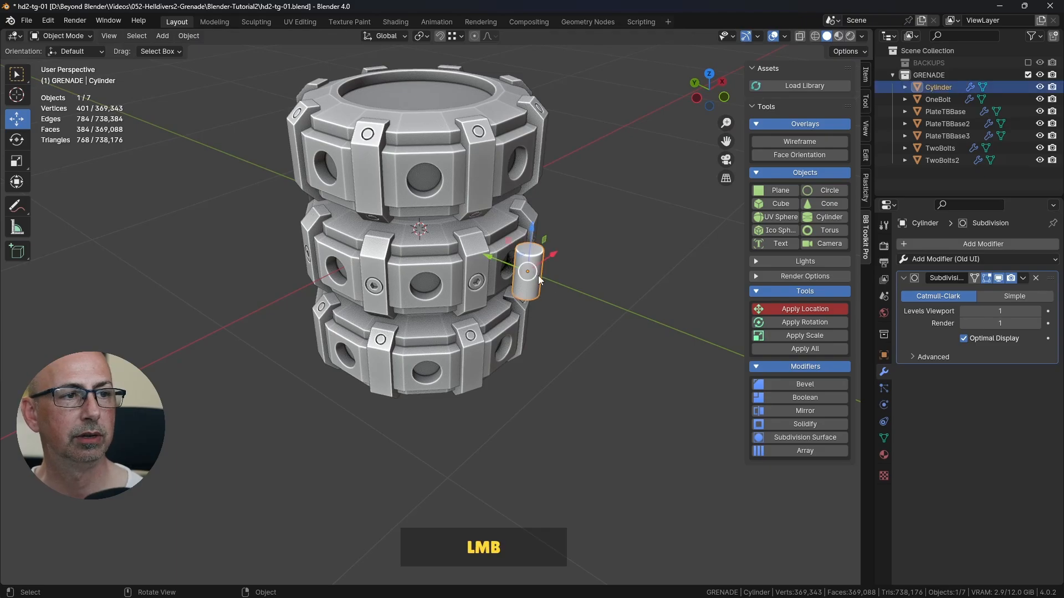
key(alt+Tab)
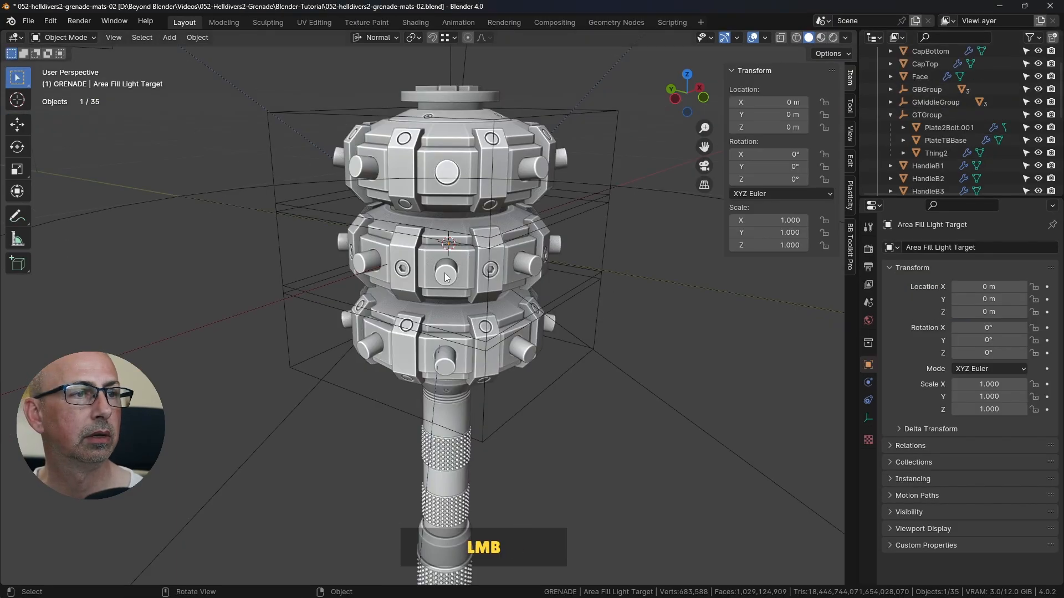
click(447, 277)
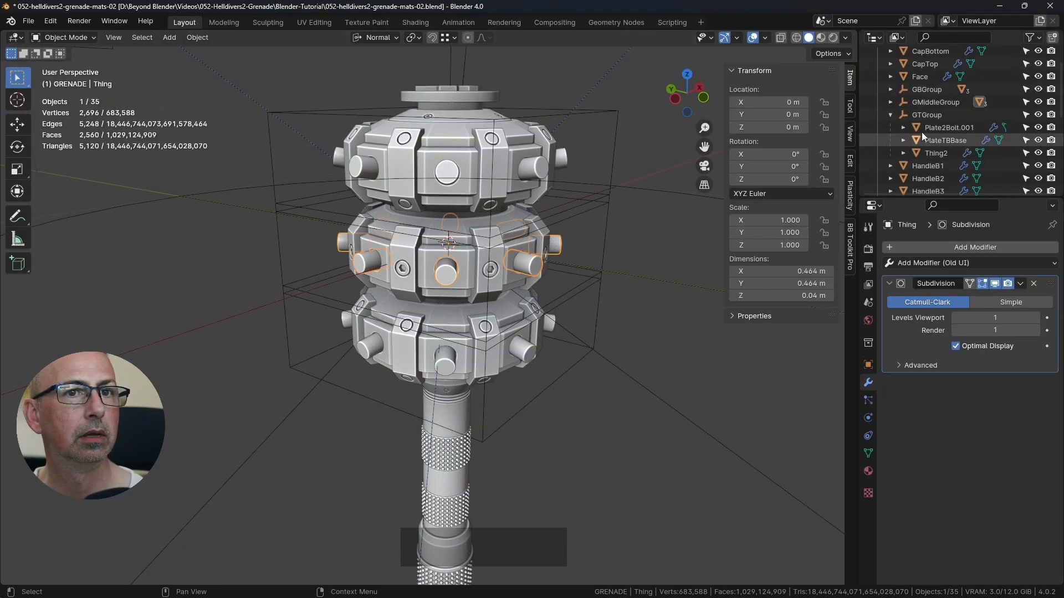
click(890, 102)
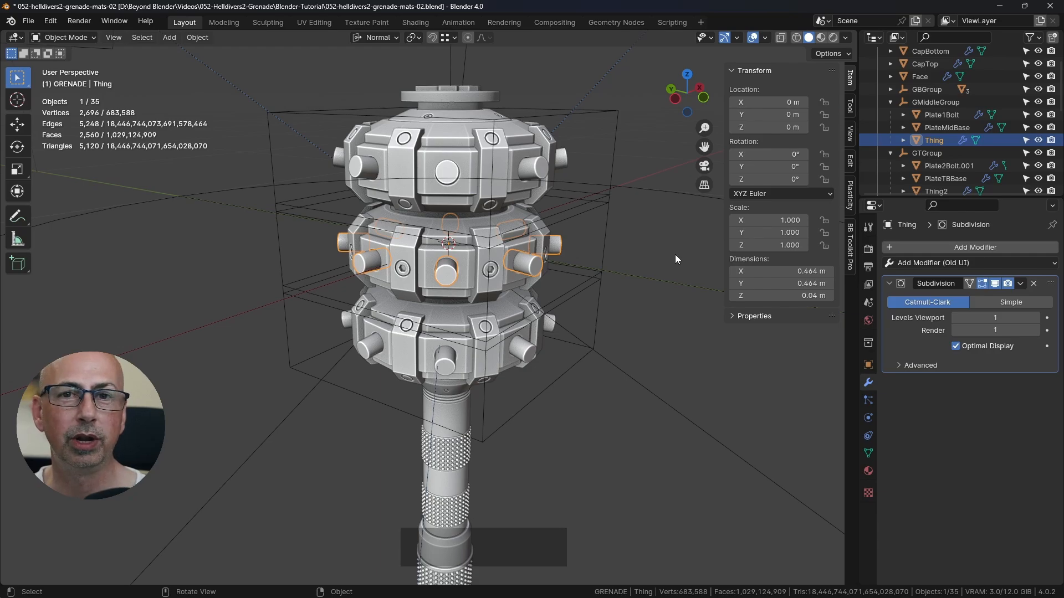
key(alt+Tab)
middle_drag(606, 249, 636, 250)
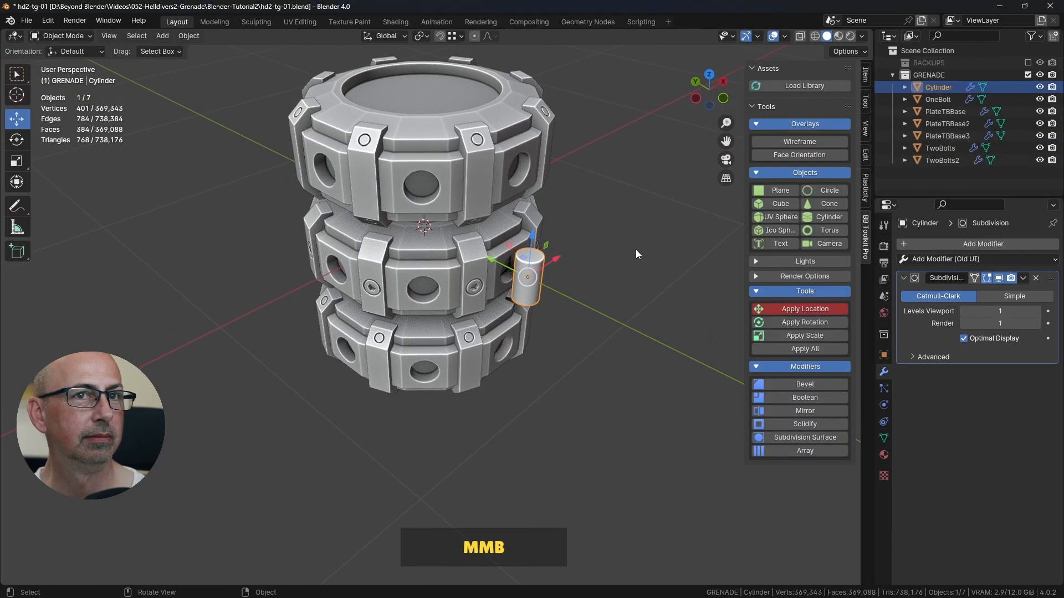
Step: Rename the cylinder object to Thimble and save the file
double_click(937, 87)
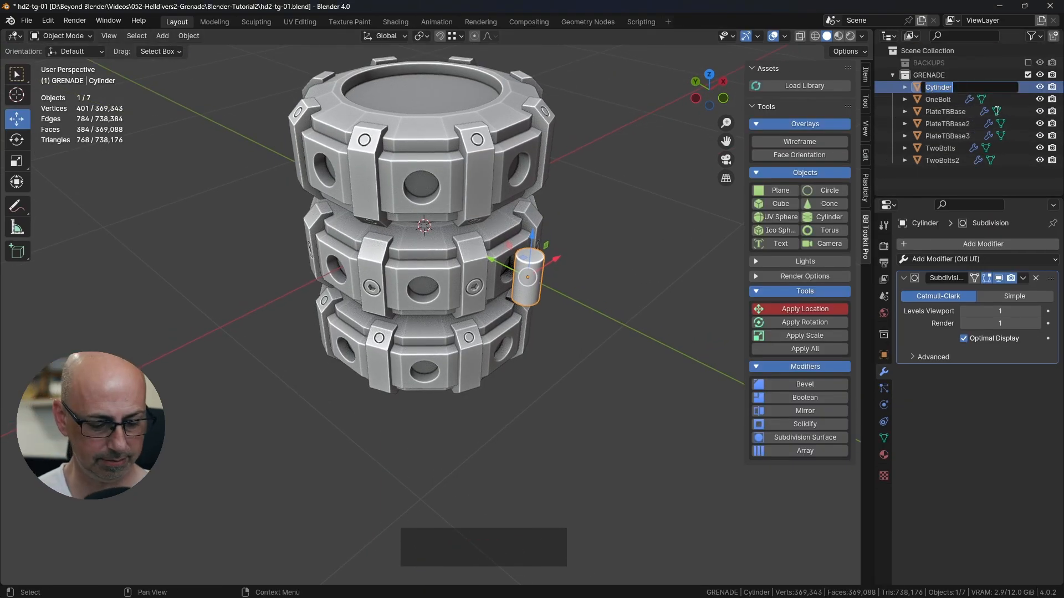
text(Thimble)
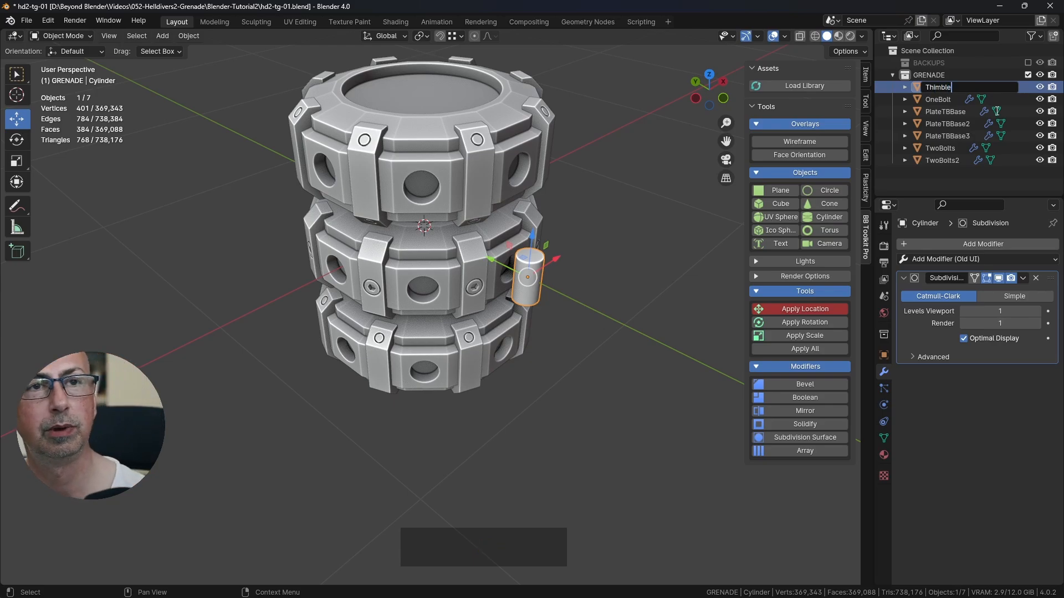
key(Return)
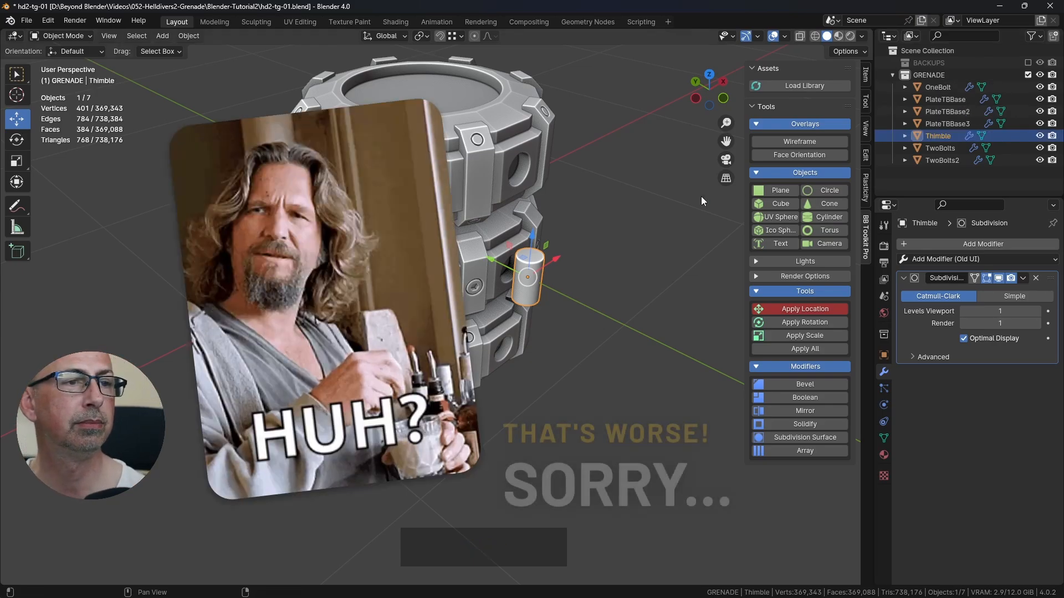
scroll(537, 288, up, 4)
mouse_move(547, 302)
middle_down()
mouse_move(595, 245)
mouse_move(463, 259)
mouse_move(549, 273)
mouse_move(512, 308)
mouse_move(520, 329)
mouse_move(543, 318)
middle_up()
scroll(549, 275, down, 4)
key(ctrl+s)
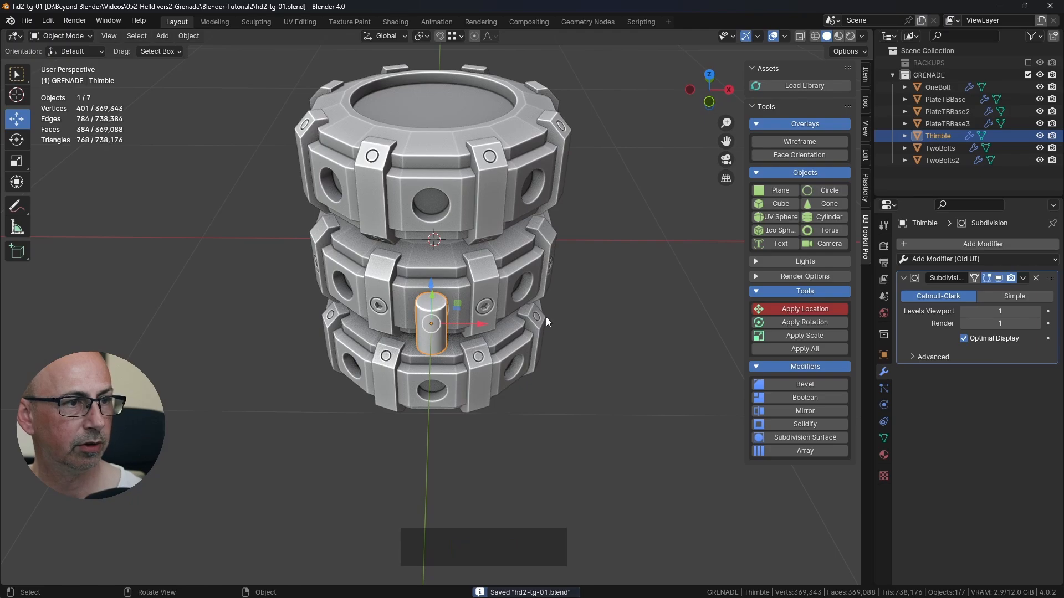
Step: Duplicate the Thimble in place, move the copy into the BACKUPS collection and reselect the original
key(shift+d)
right_click(760, 217)
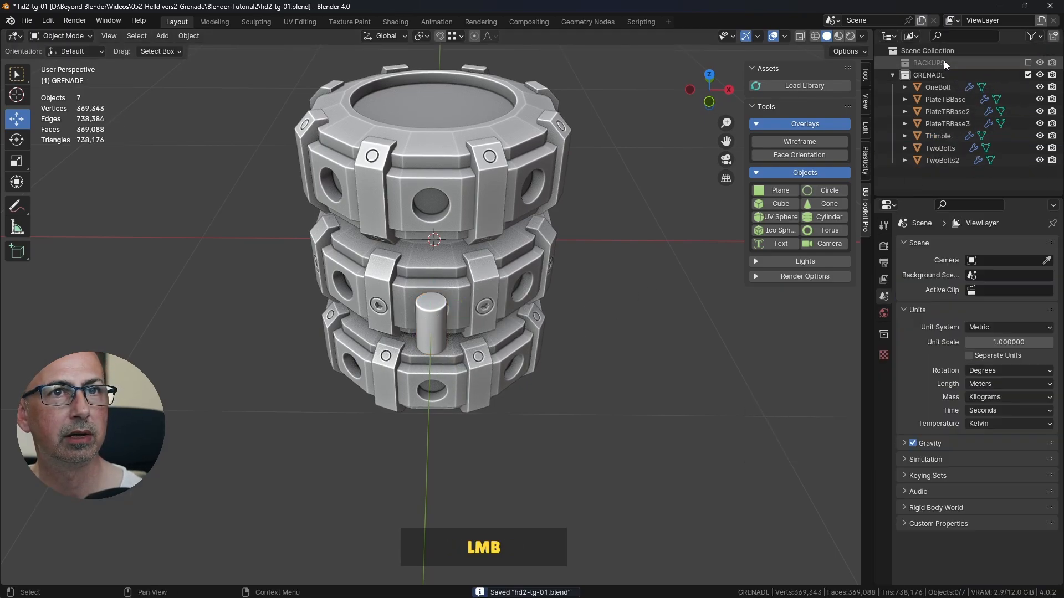
shift+middle_drag(566, 237, 590, 368)
Step: Rotate the Thimble by 90° in the right orthographic view so it lies horizontally beside the middle ring
middle_drag(579, 241, 493, 229)
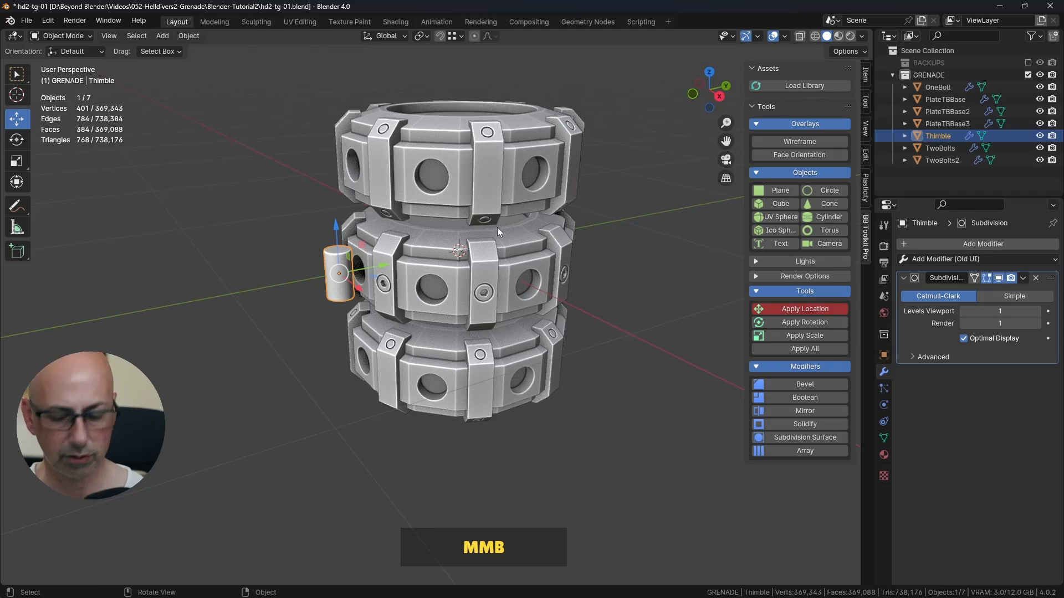
key(KP_3)
scroll(358, 258, up, 3)
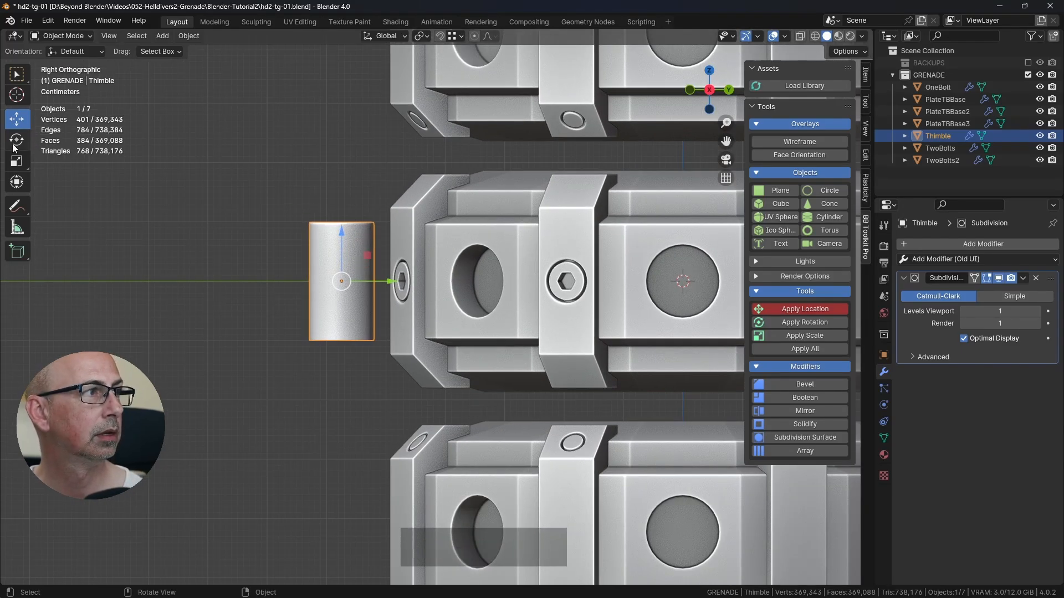
key(r)
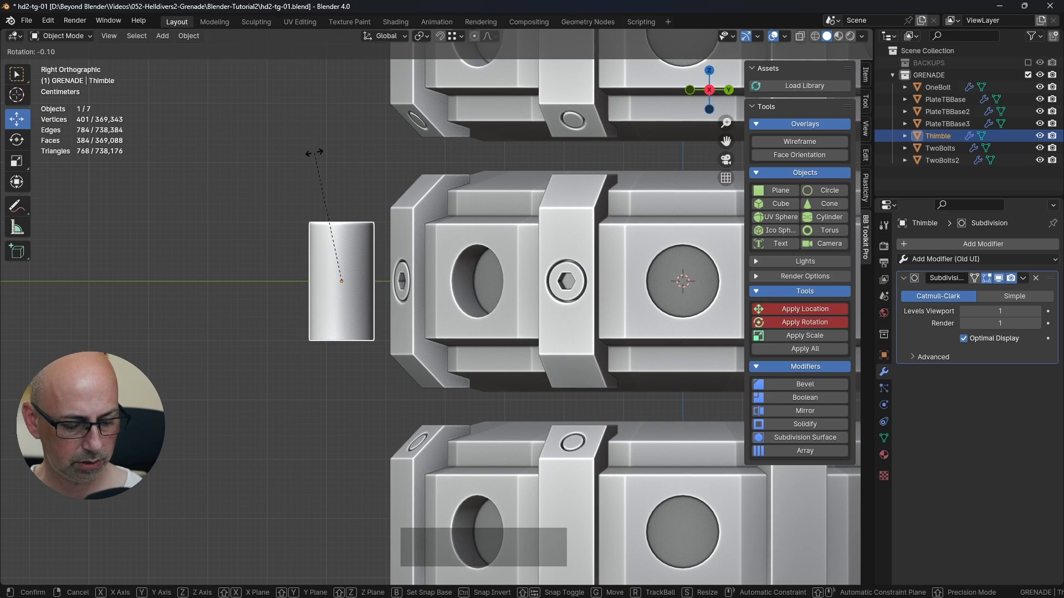
key(9)
key(0)
key(Return)
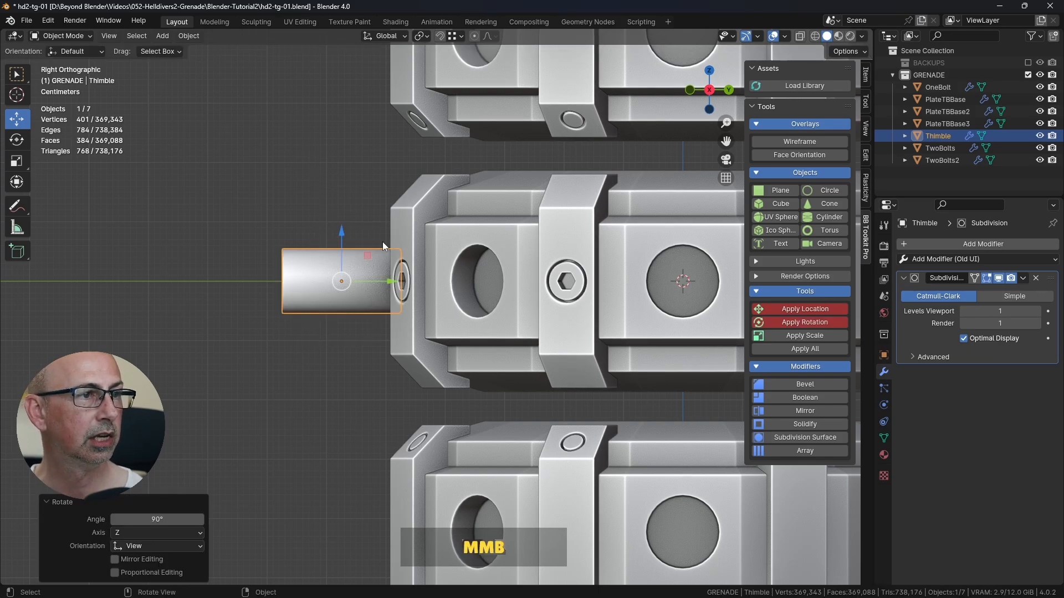
Step: Set the Thimble's rotation angle to 270°
middle_drag(382, 241, 483, 248)
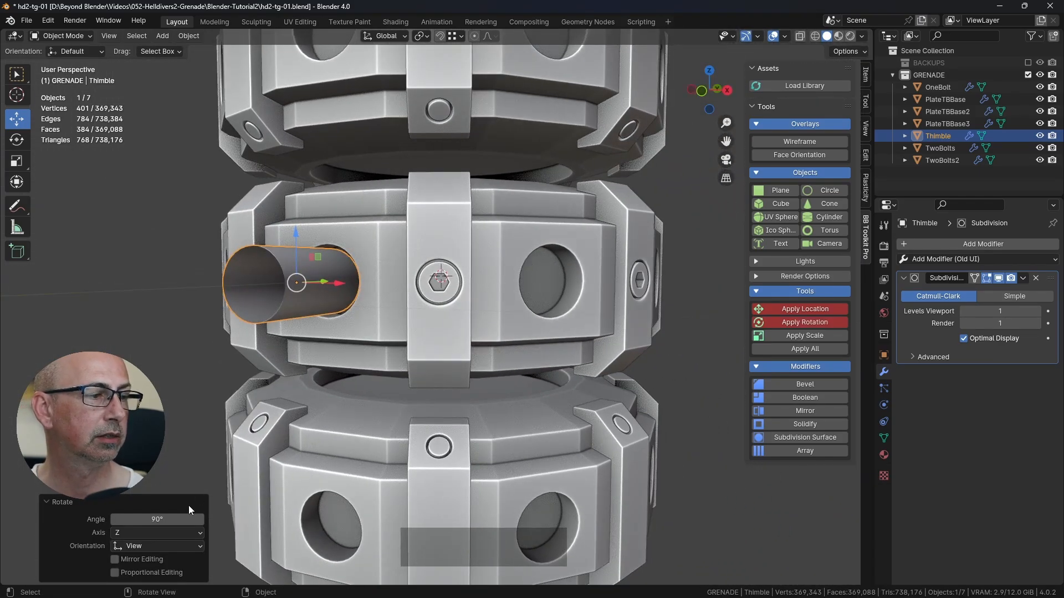
click(154, 519)
text(2)
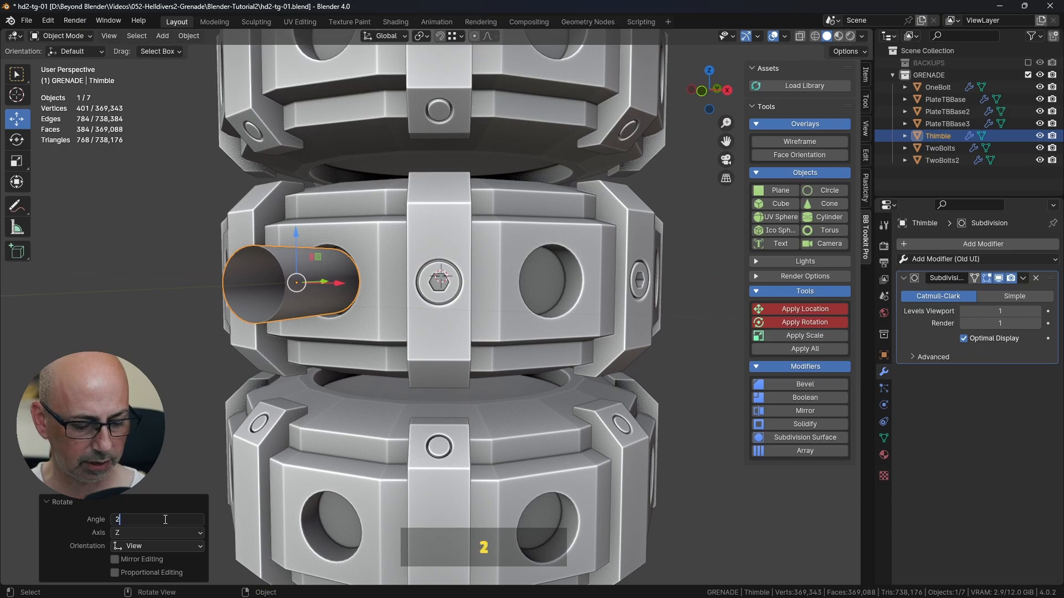
text(70)
key(Return)
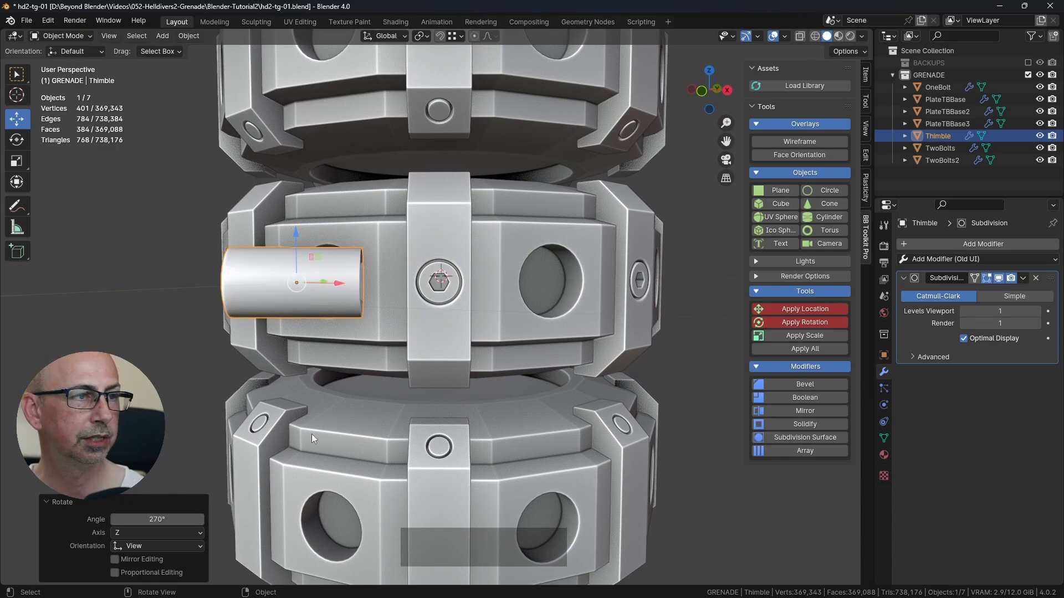
Step: Set the Thimble's rotation orientation to Global and its rotation axis to X
middle_drag(419, 353, 321, 411)
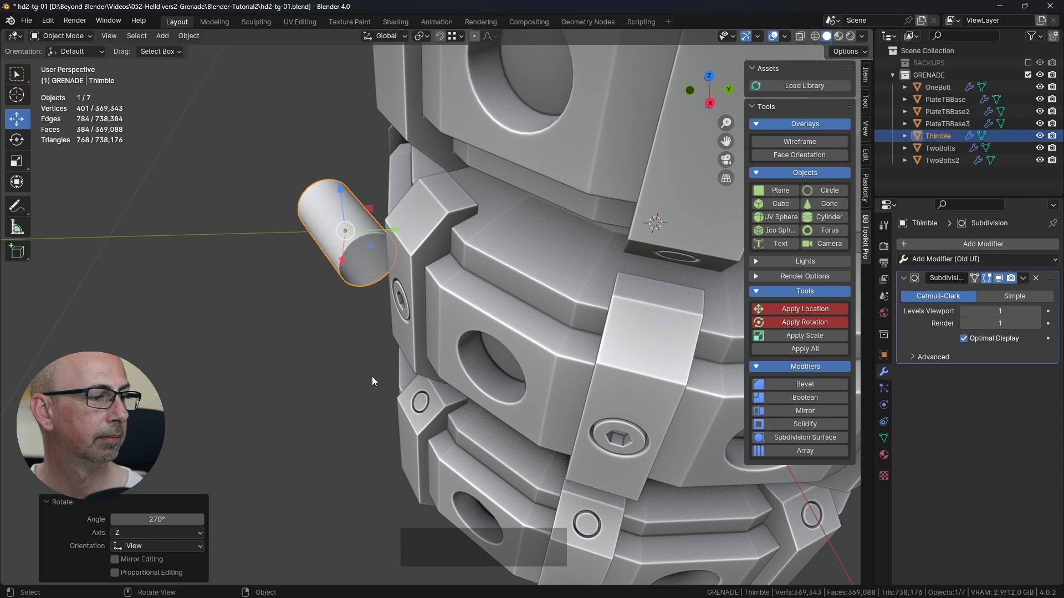
click(143, 545)
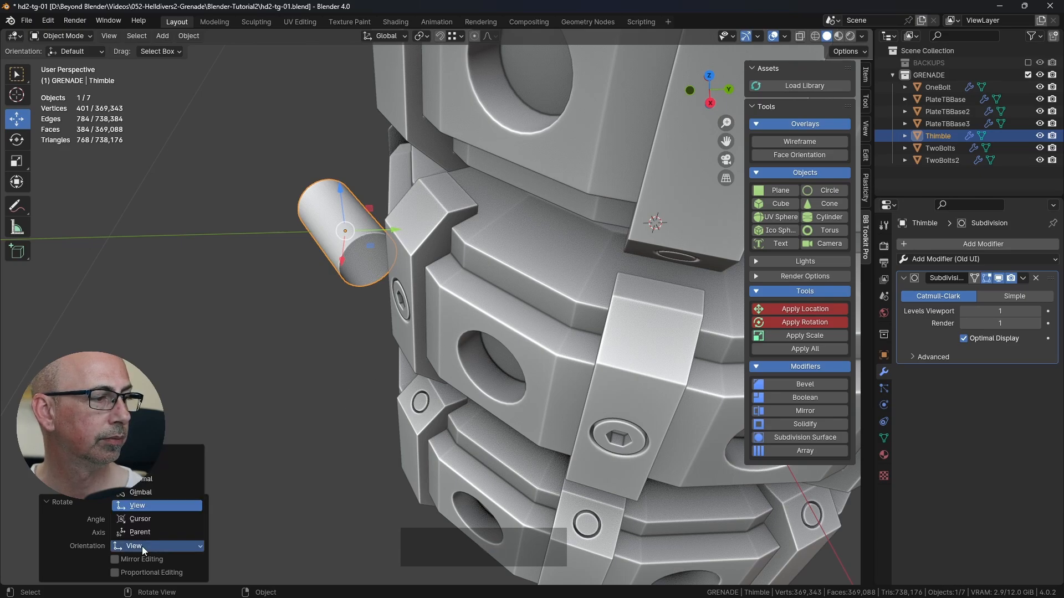
click(166, 454)
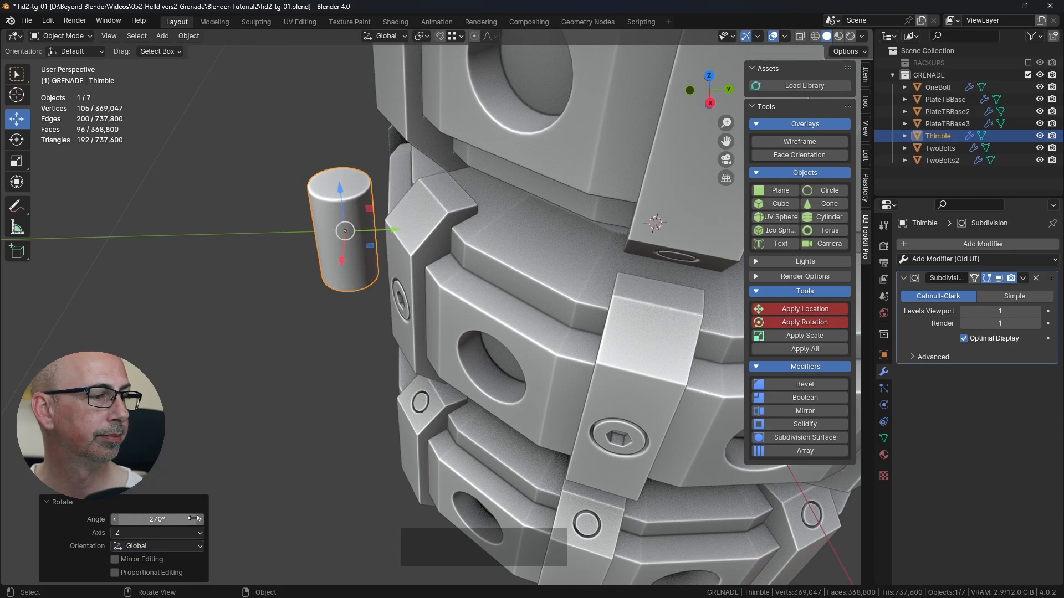
click(155, 532)
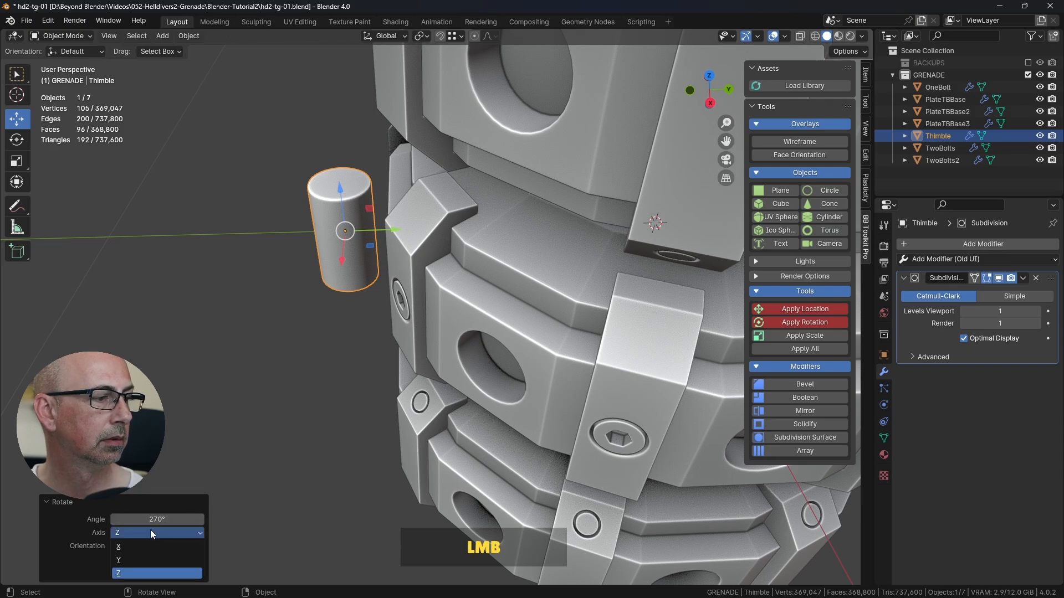
click(128, 558)
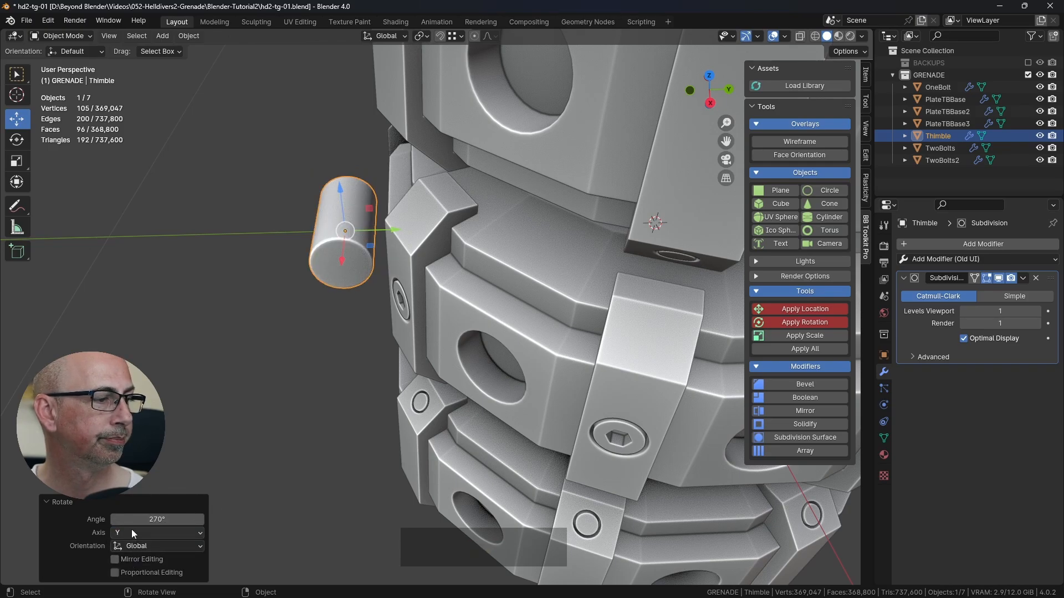
click(132, 529)
click(130, 548)
Step: Switch the viewport to wireframe shading and isolate the Thimble in local view
middle_drag(273, 388, 420, 335)
scroll(360, 348, up, 2)
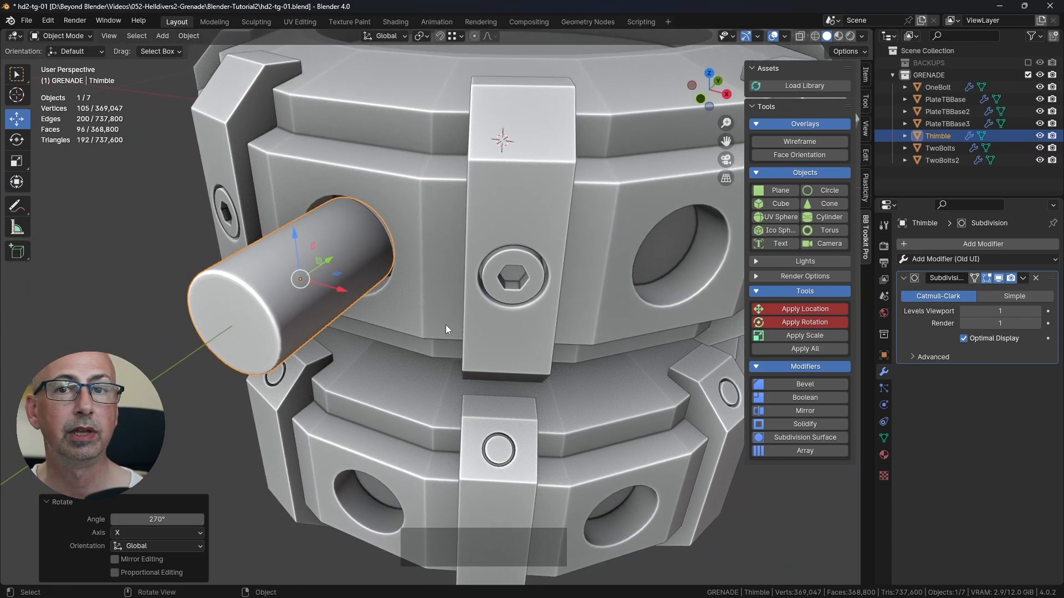
shift+middle_drag(443, 302, 358, 294)
scroll(599, 286, down, 2)
key(Tab)
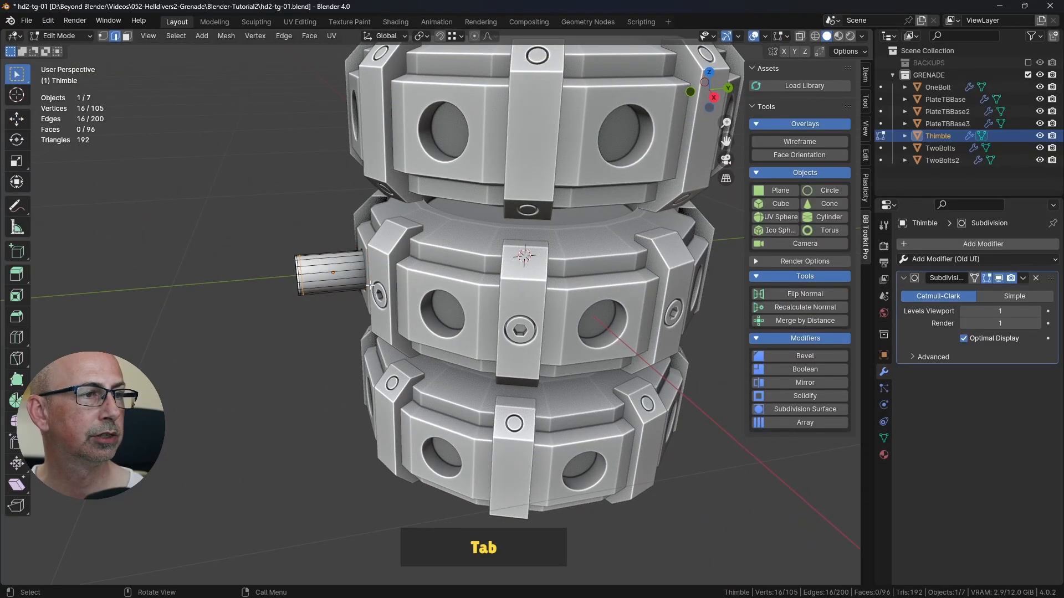
scroll(370, 288, up, 4)
key(z)
middle_drag(354, 280, 387, 285)
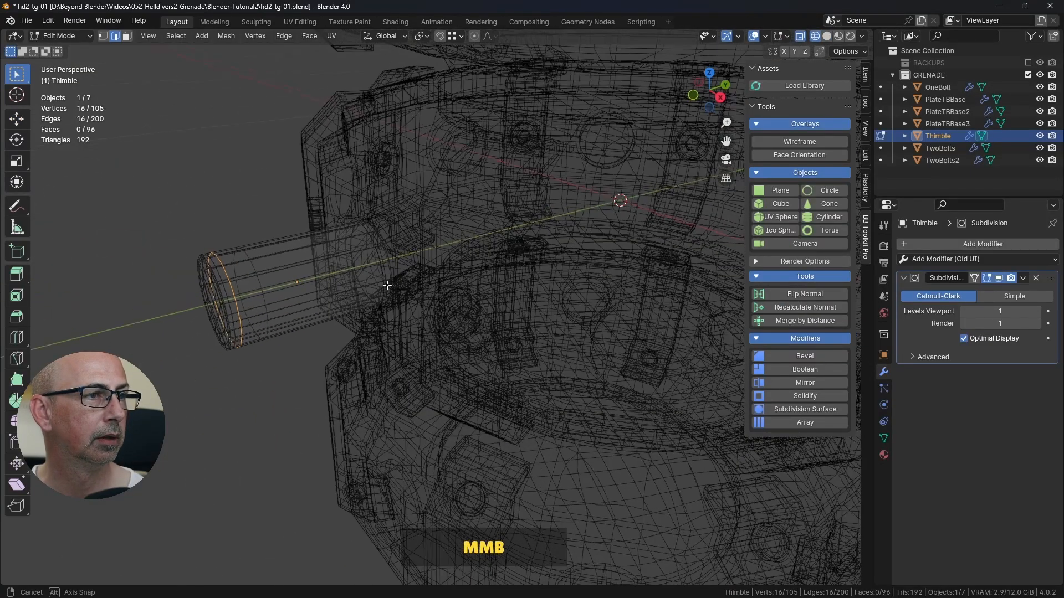
key(Tab)
key(KP_Divide)
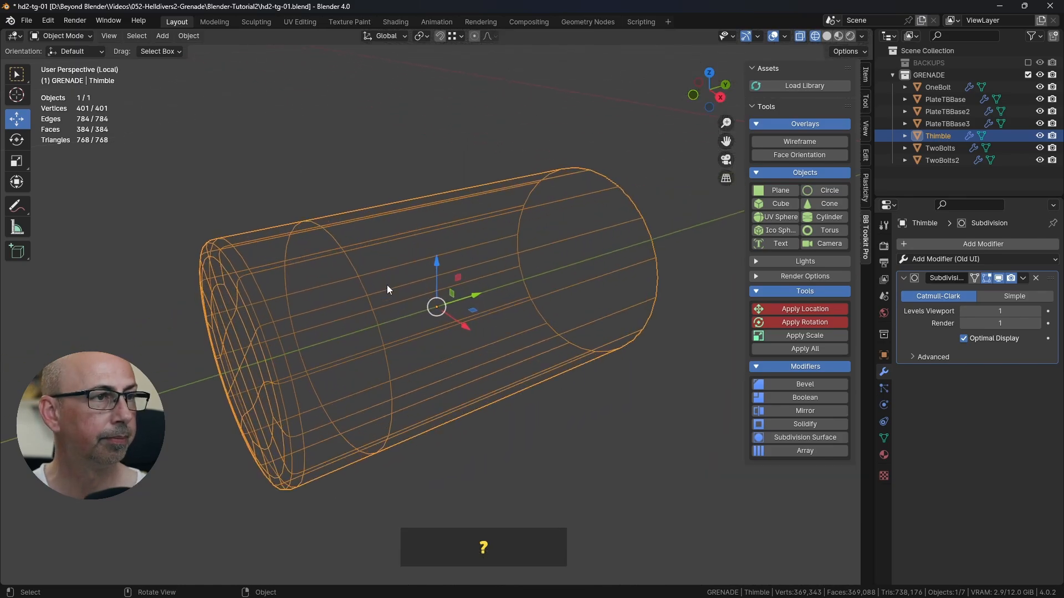
Step: Shorten the Thimble by moving its open end's edge loop inward along Y, and return to solid shading with the full scene
key(Tab)
alt+click(648, 231)
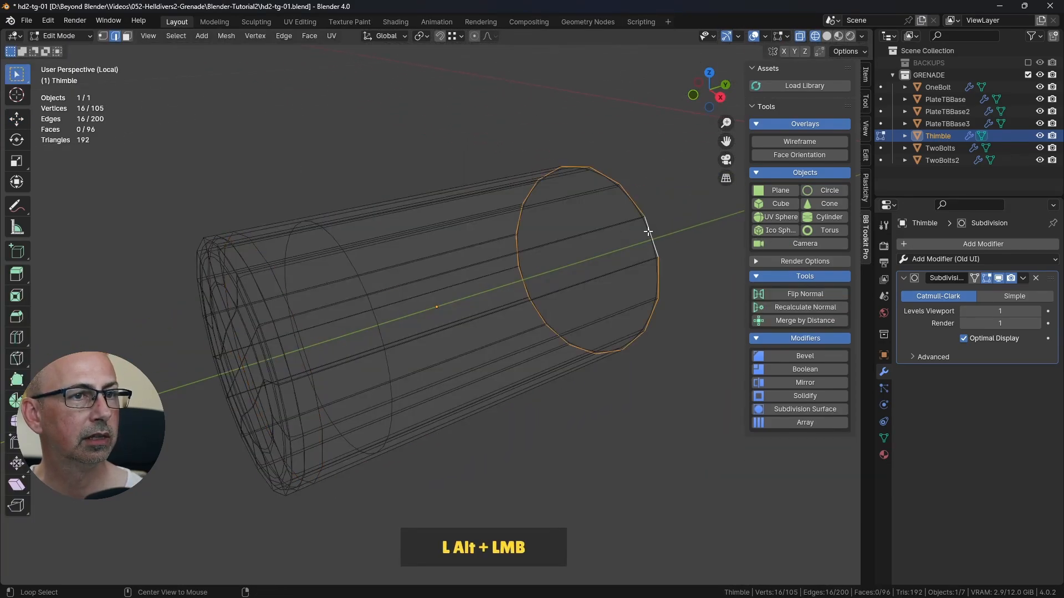
middle_drag(631, 244, 125, 161)
click(17, 118)
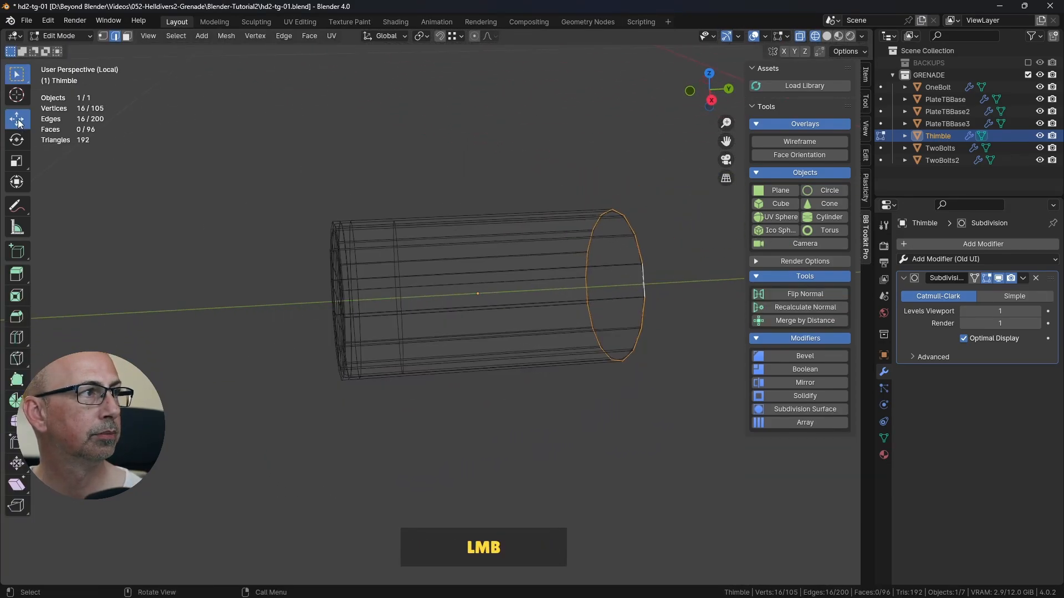
drag(659, 283, 585, 314)
key(Tab)
key(z)
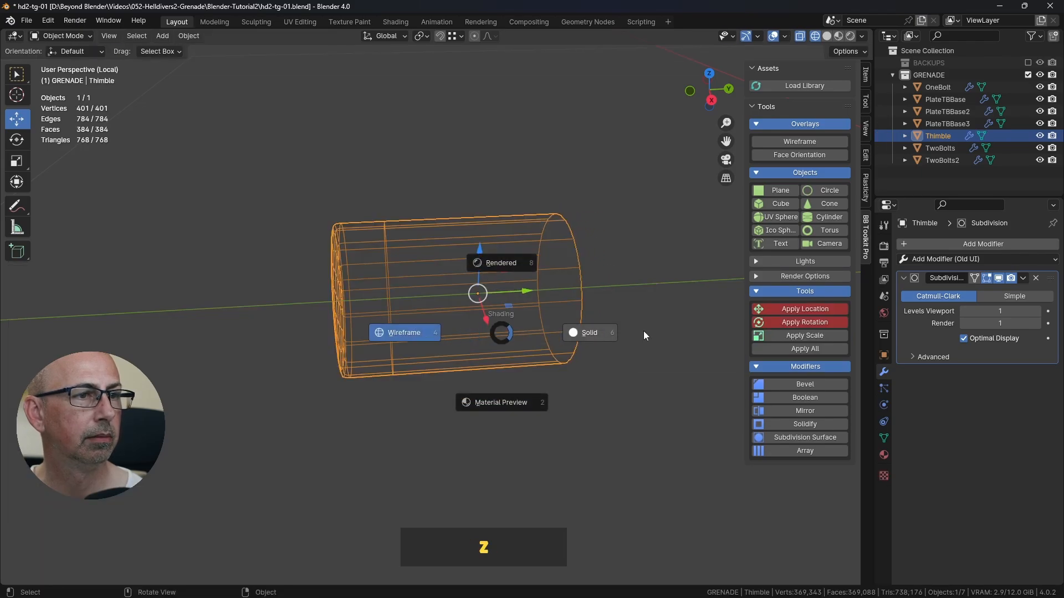
key(KP_Divide)
Step: Move the Thimble along Y into the middle ring's plate hole, ending with a 0.006262 m adjustment
scroll(397, 300, down, 3)
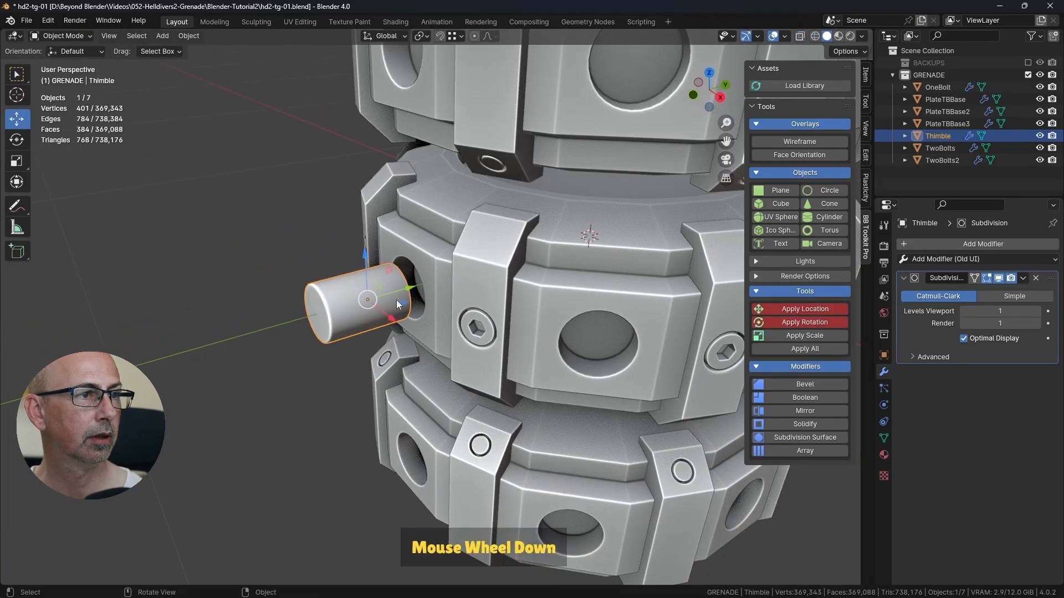
middle_drag(397, 301, 507, 297)
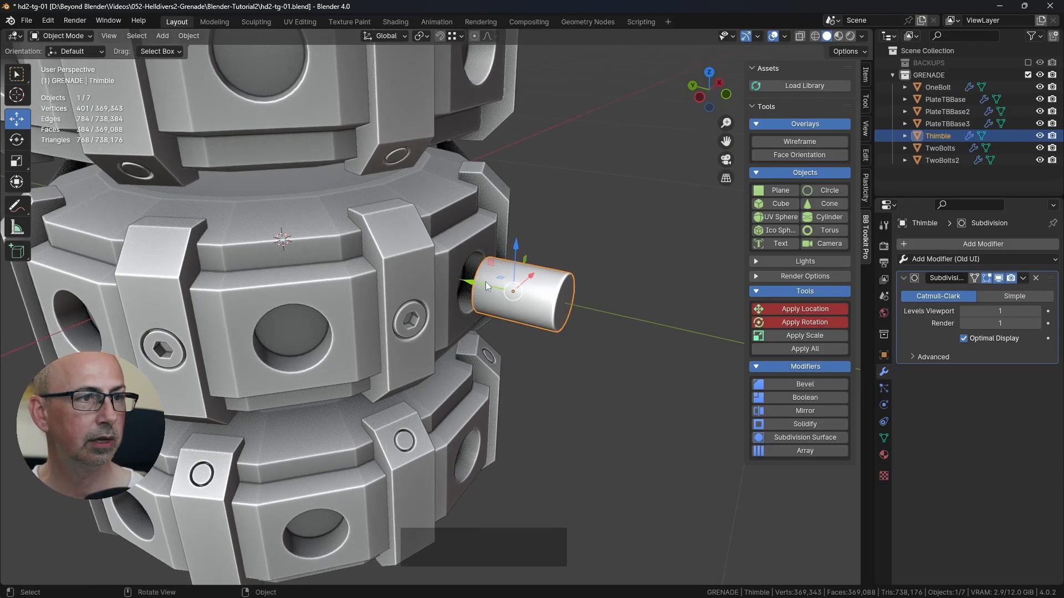
drag(484, 280, 438, 280)
mouse_move(438, 281)
middle_down()
mouse_move(495, 267)
mouse_move(423, 274)
middle_up()
scroll(480, 273, up, 4)
scroll(481, 272, up, 3)
mouse_move(410, 264)
mouse_down()
mouse_move(397, 273)
mouse_move(405, 275)
mouse_up()
scroll(406, 275, up, 2)
Step: With snapping set to Vertex, snap the Thimble along Y by 0.016433 m to the hole's recess inside the ring
click(454, 36)
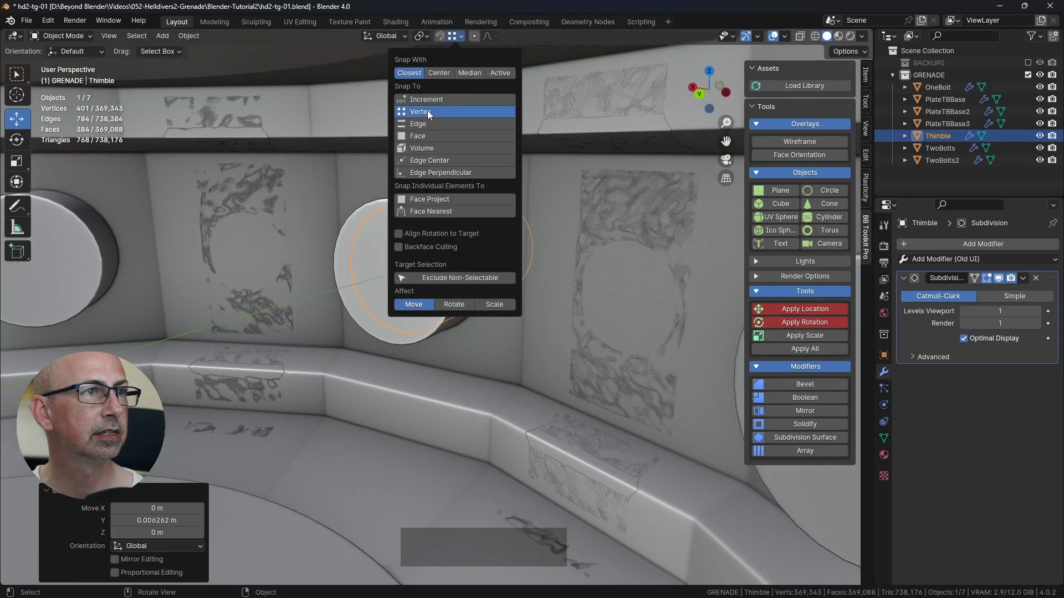
middle_drag(491, 281, 434, 264)
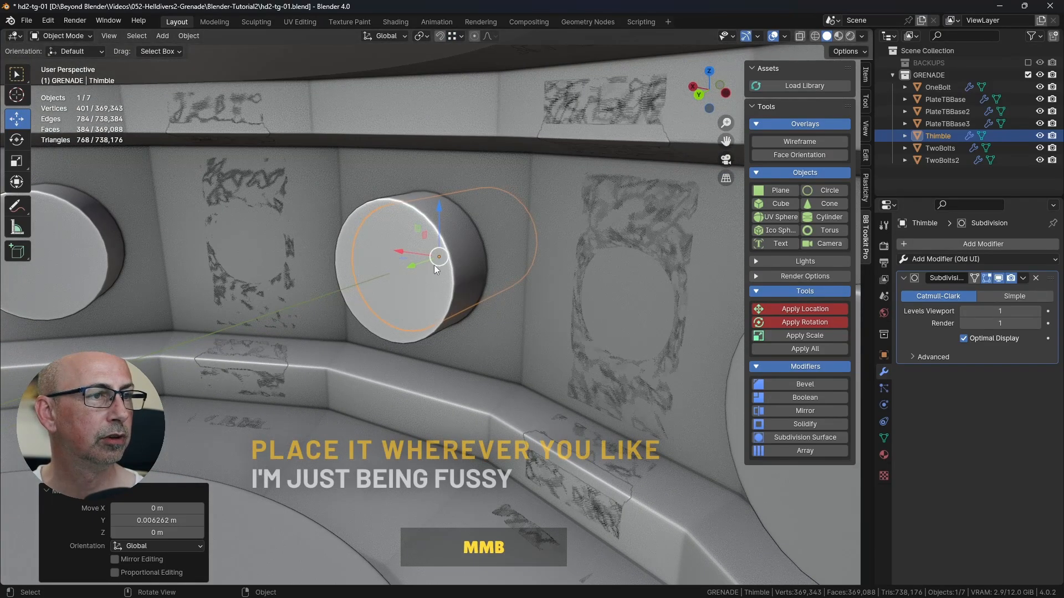
scroll(434, 265, up, 1)
drag(414, 264, 452, 283)
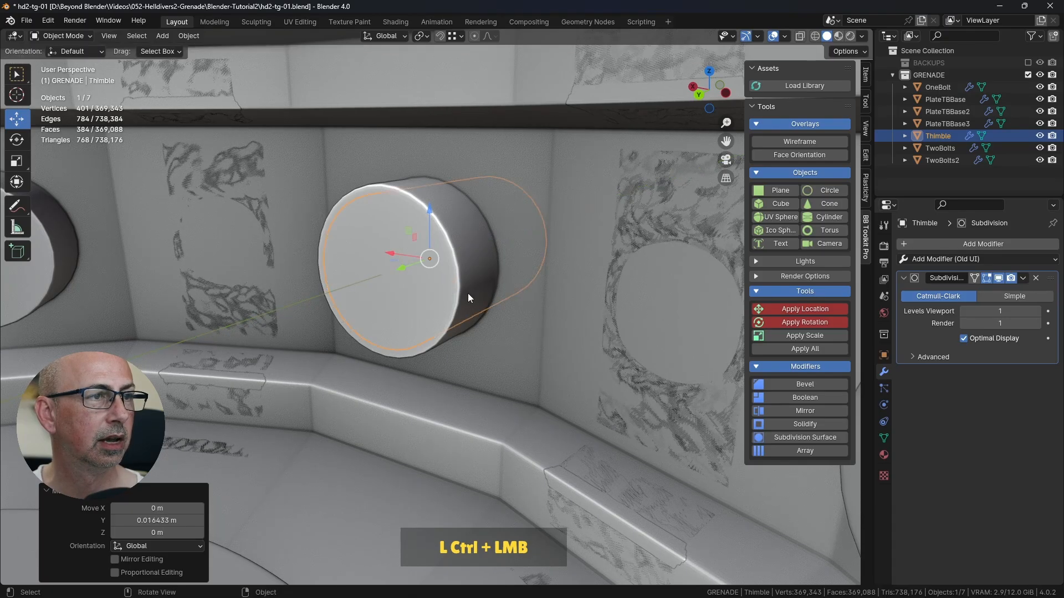
middle_drag(468, 294, 440, 290)
scroll(439, 274, up, 3)
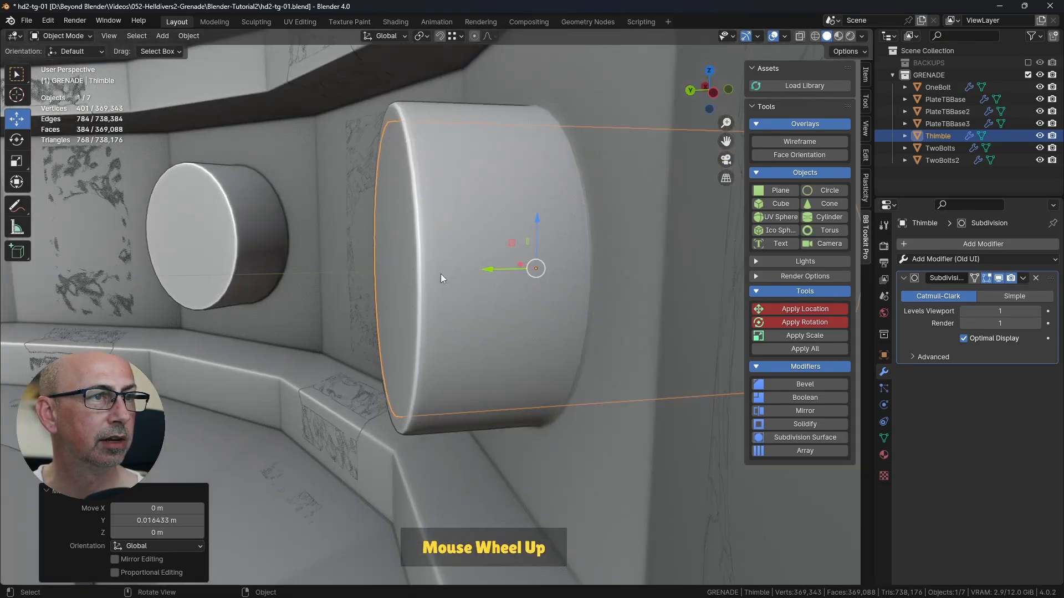
Step: Isolate the Thimble and PlateTBBase in local view, with both objects selected and framed
middle_drag(441, 274, 628, 221)
scroll(427, 272, down, 3)
scroll(558, 298, down, 3)
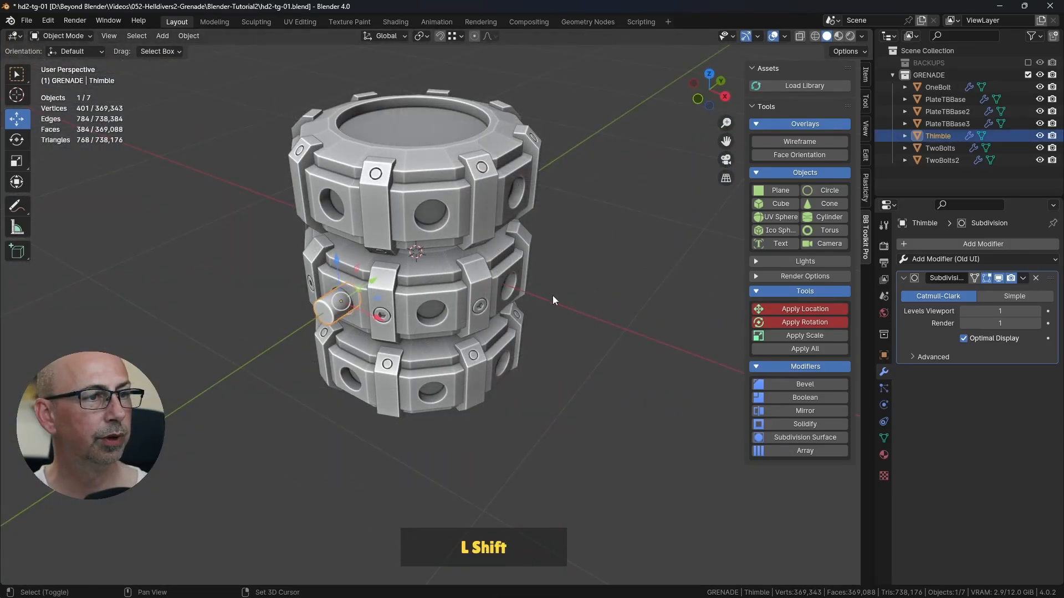
shift+click(441, 285)
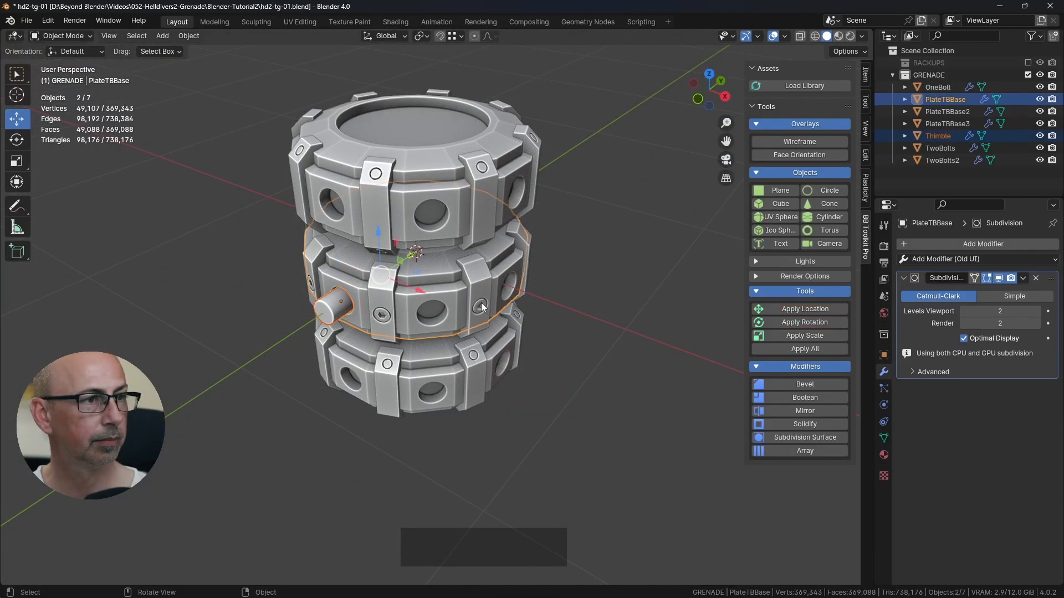
key(KP_Divide)
scroll(646, 460, down, 2)
shift+middle_drag(646, 460, 543, 366)
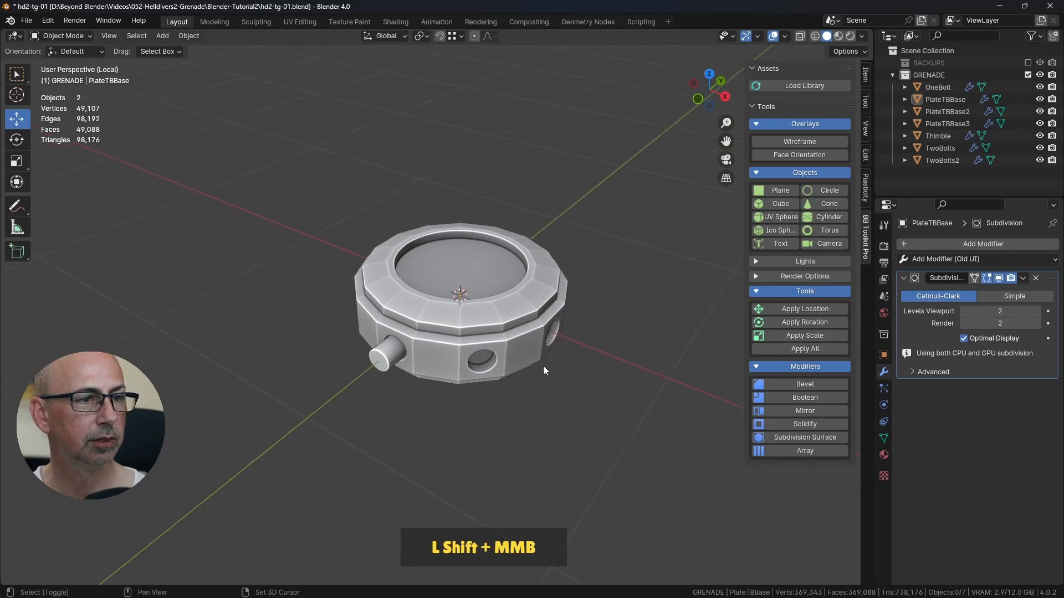
drag(314, 198, 597, 417)
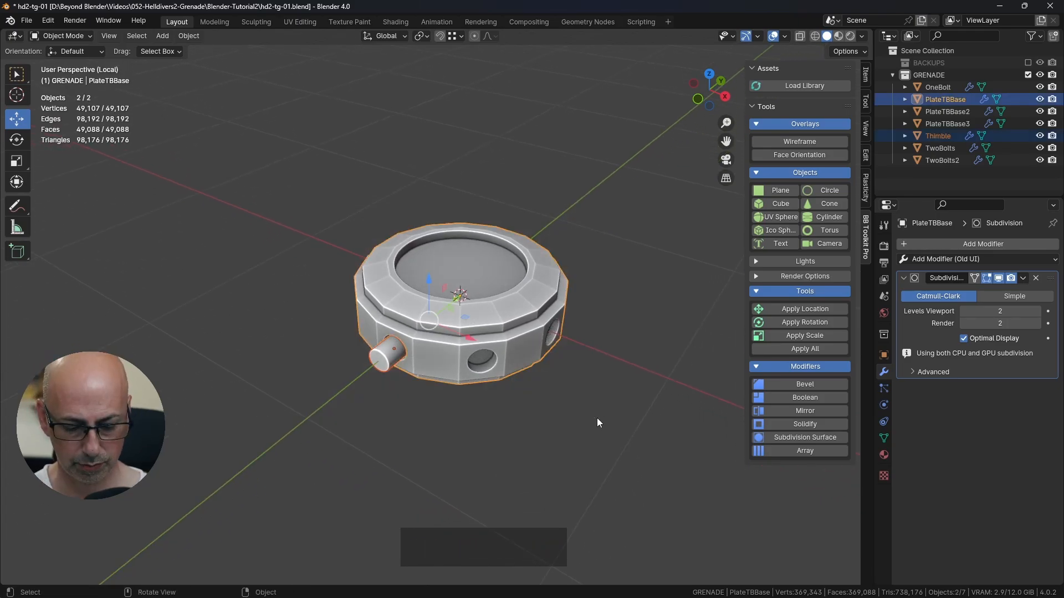
key(KP_Decimal)
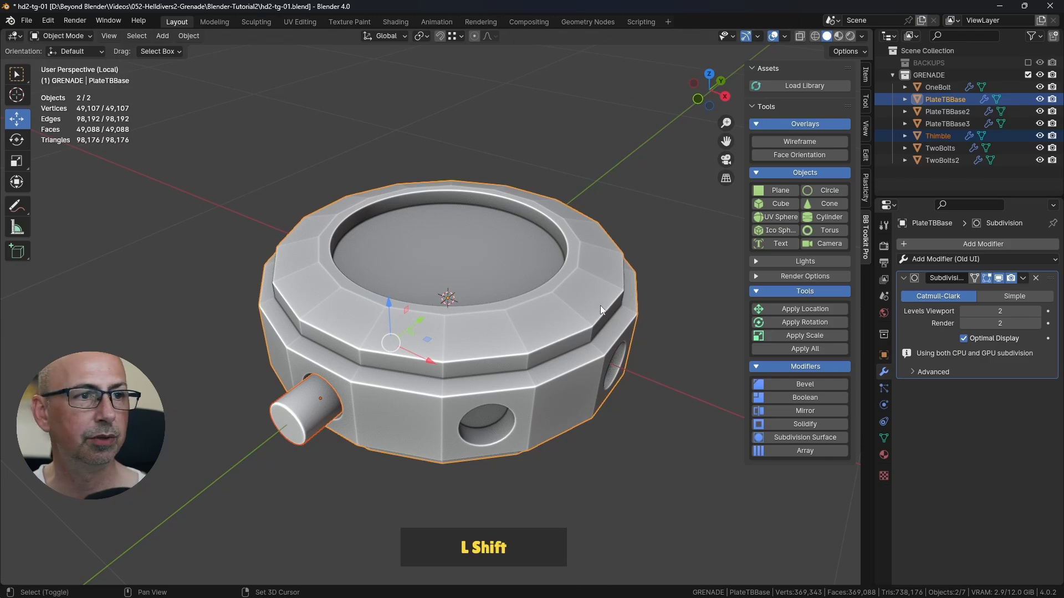
Step: Select only the Thimble in the plate's hole and apply its rotation
shift+middle_drag(585, 304, 575, 277)
click(581, 327)
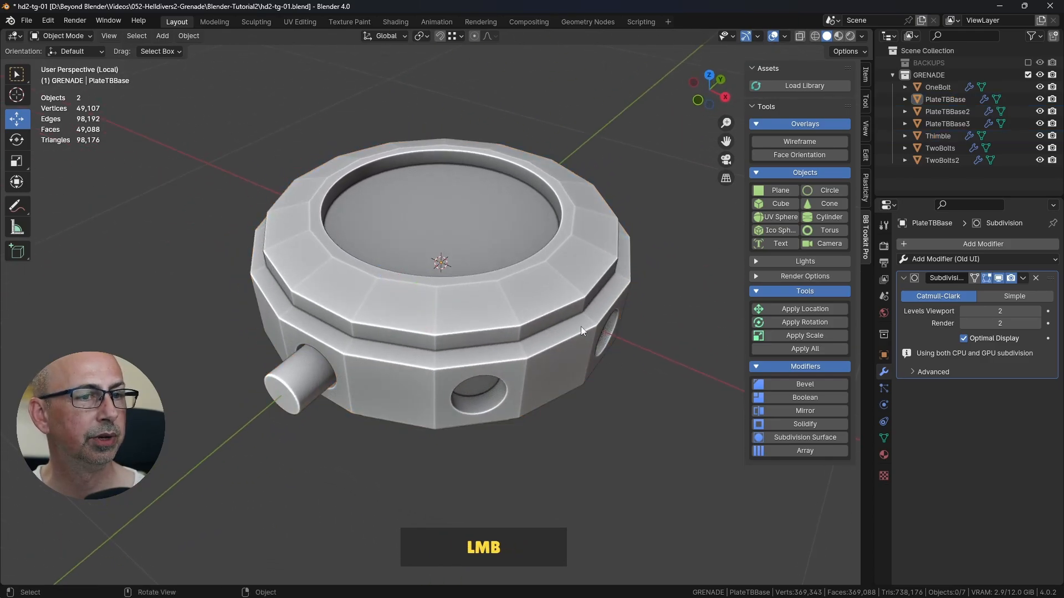
middle_drag(483, 295, 509, 334)
click(365, 459)
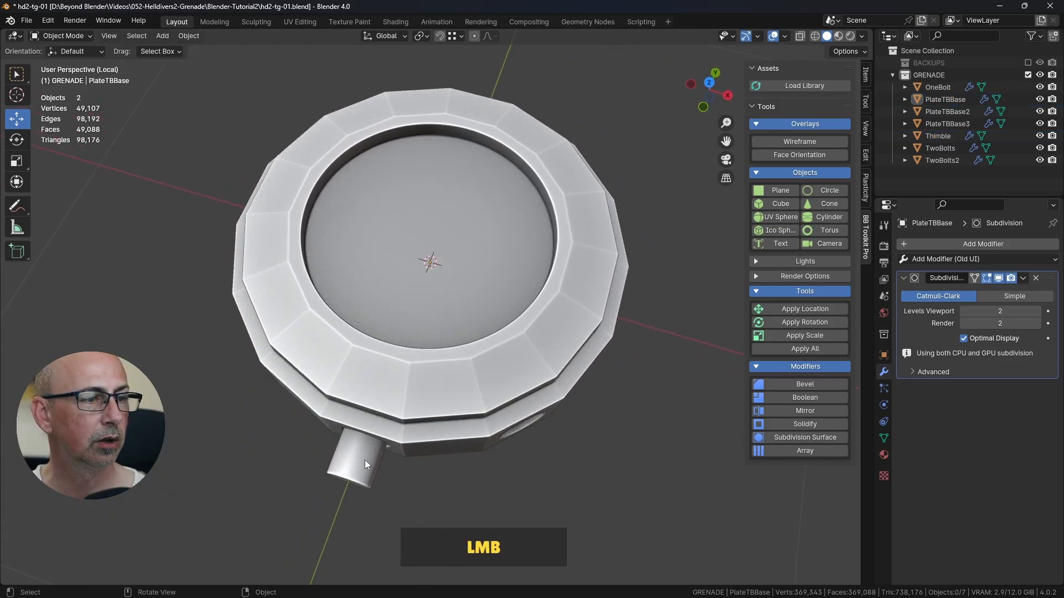
key(KP_7)
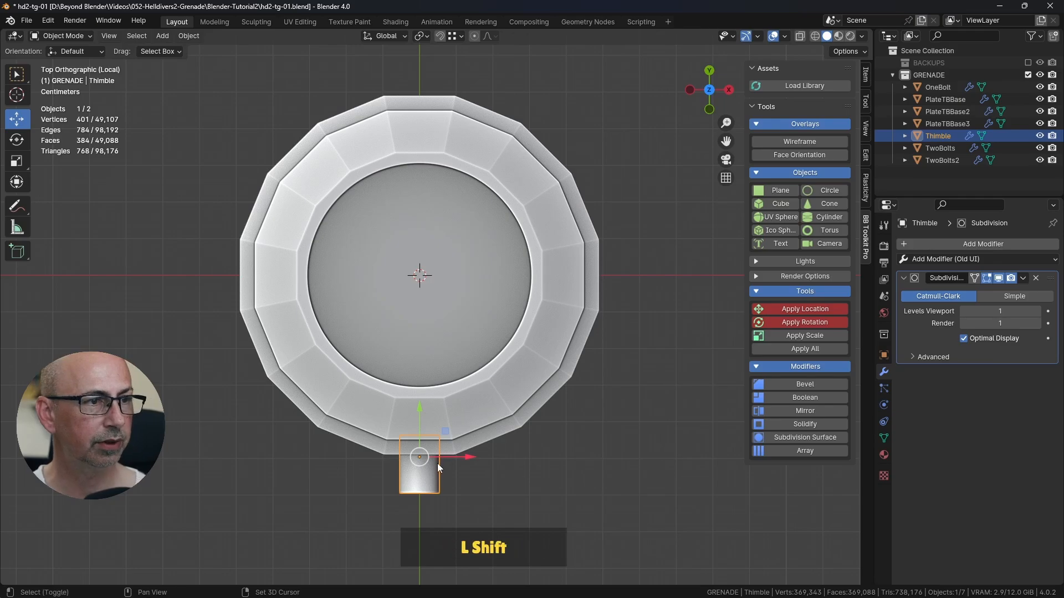
middle_drag(497, 303, 484, 274)
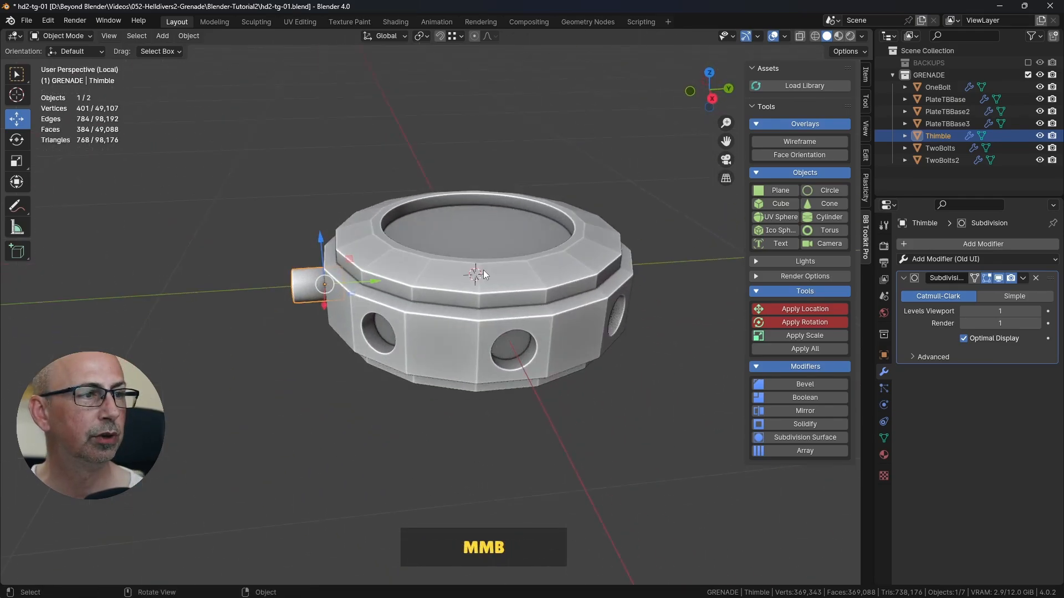
click(810, 322)
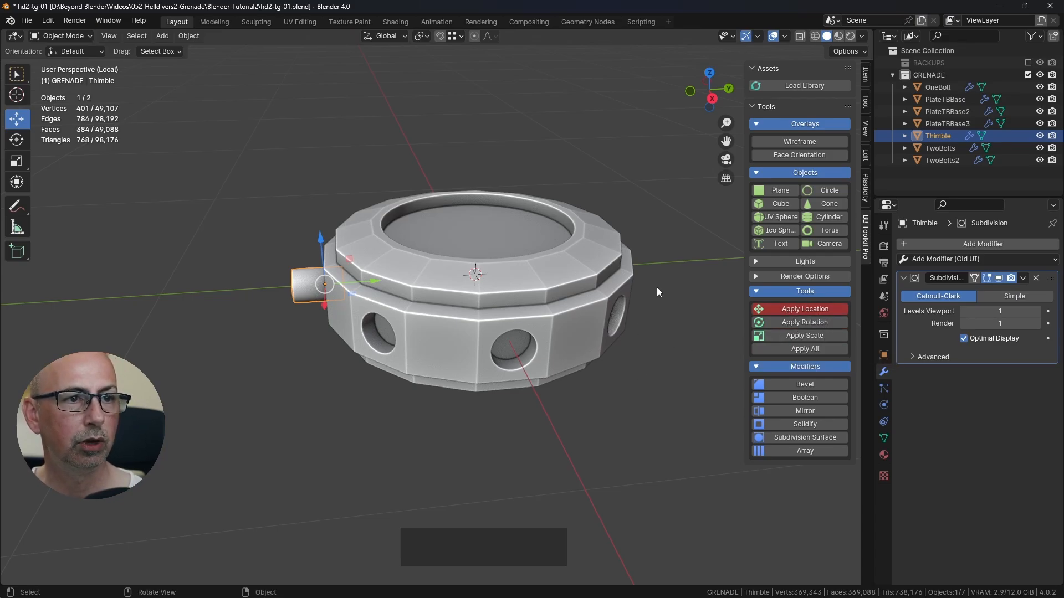
key(ctrl+a)
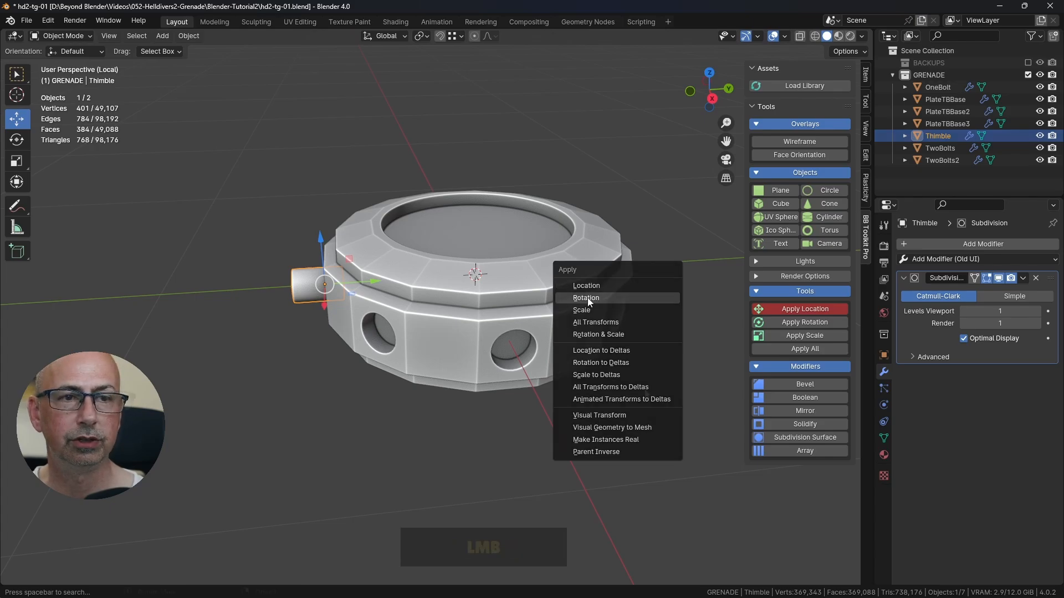
Step: Try to duplicate the Thimble in top view and rotate the copy 45° about its own origin, and delete the copy
middle_drag(443, 302, 480, 323)
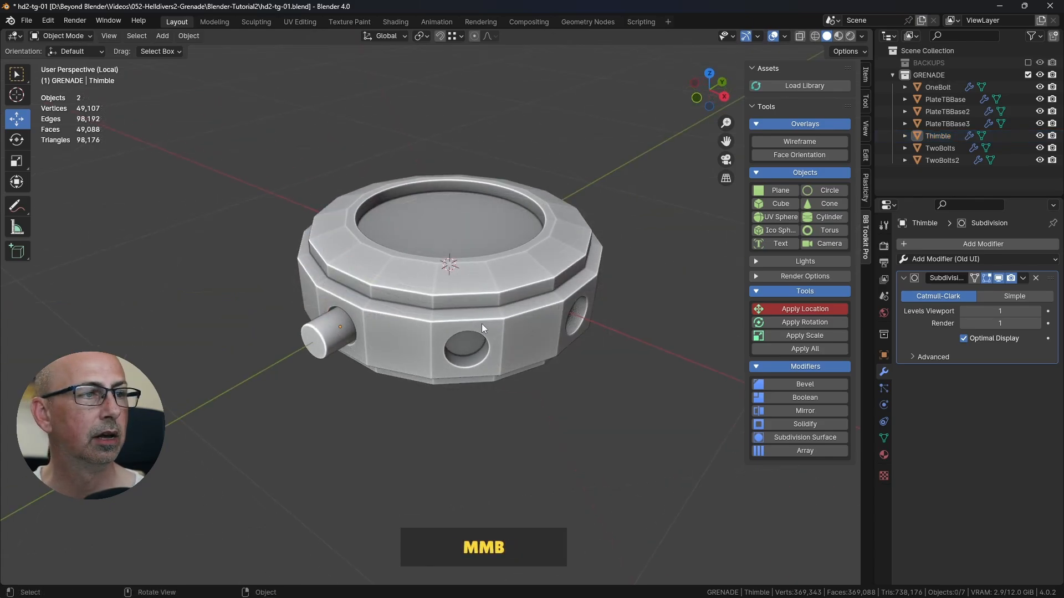
scroll(480, 323, up, 1)
shift+middle_drag(409, 307, 417, 304)
click(320, 334)
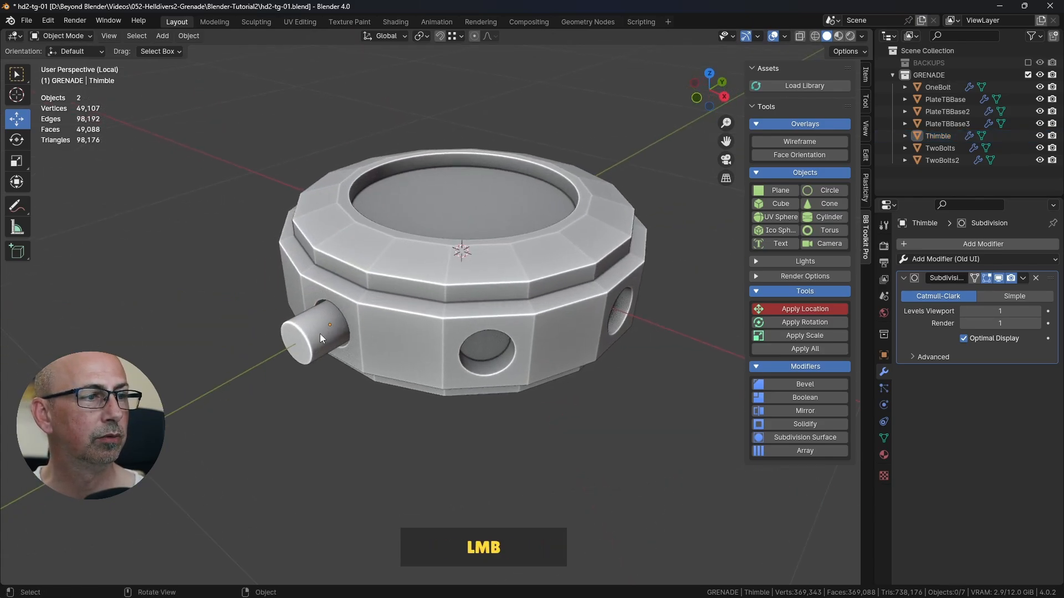
key(KP_7)
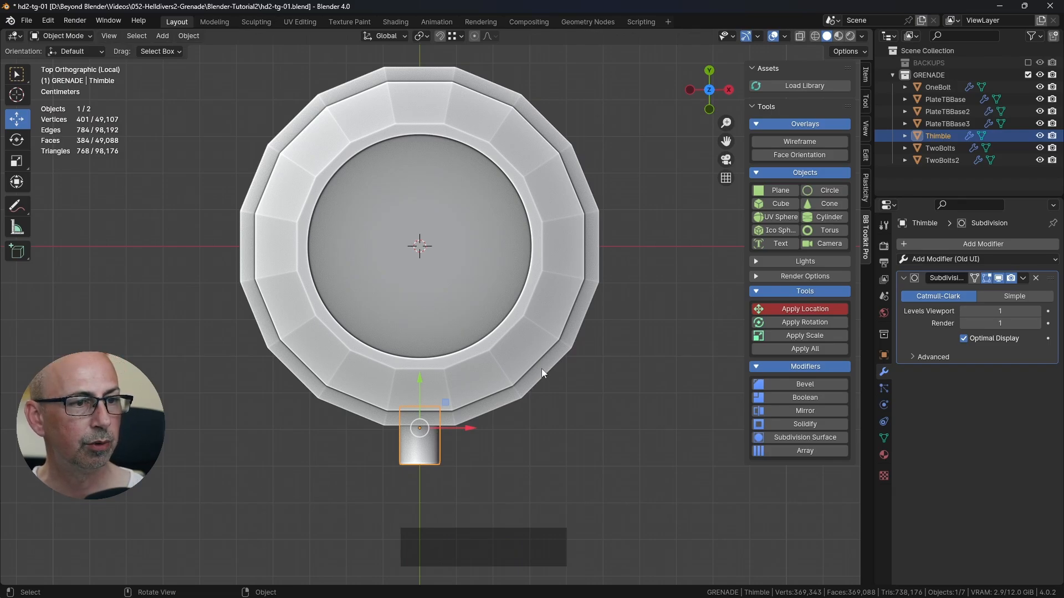
middle_drag(542, 370, 523, 370)
key(KP_7)
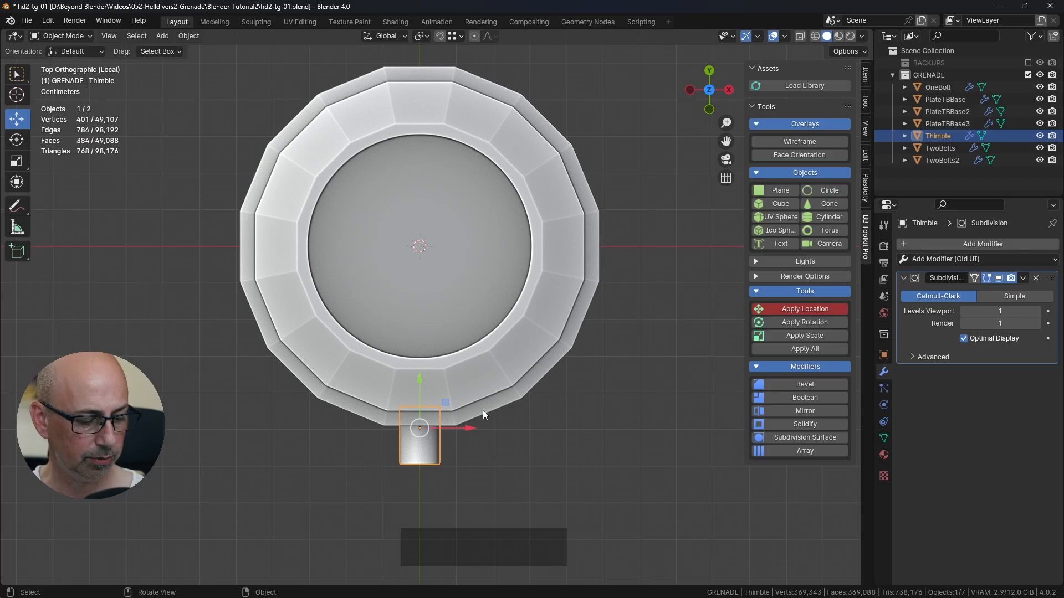
key(shift+d)
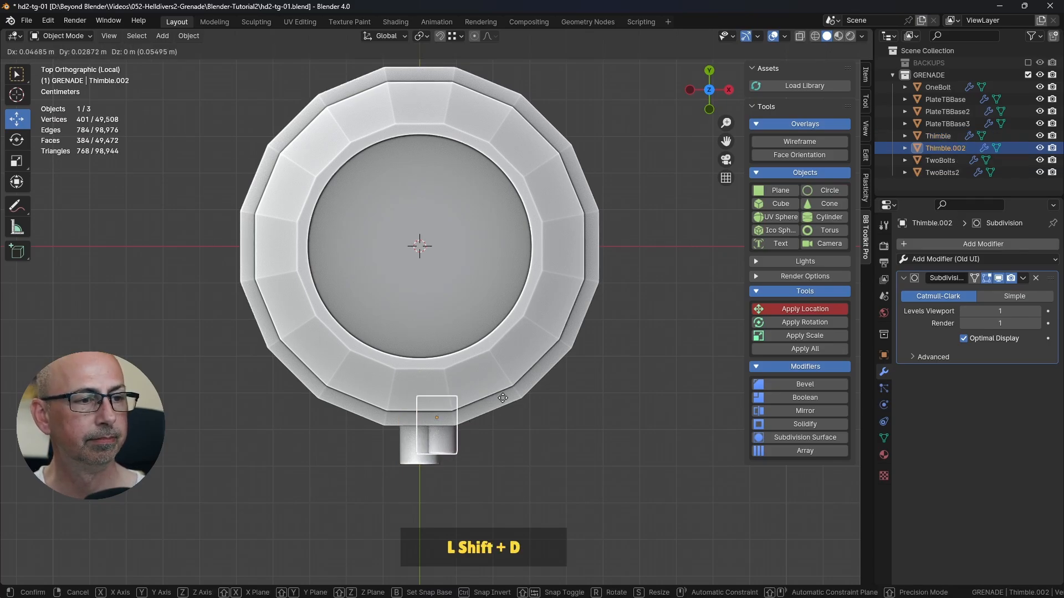
text(r45)
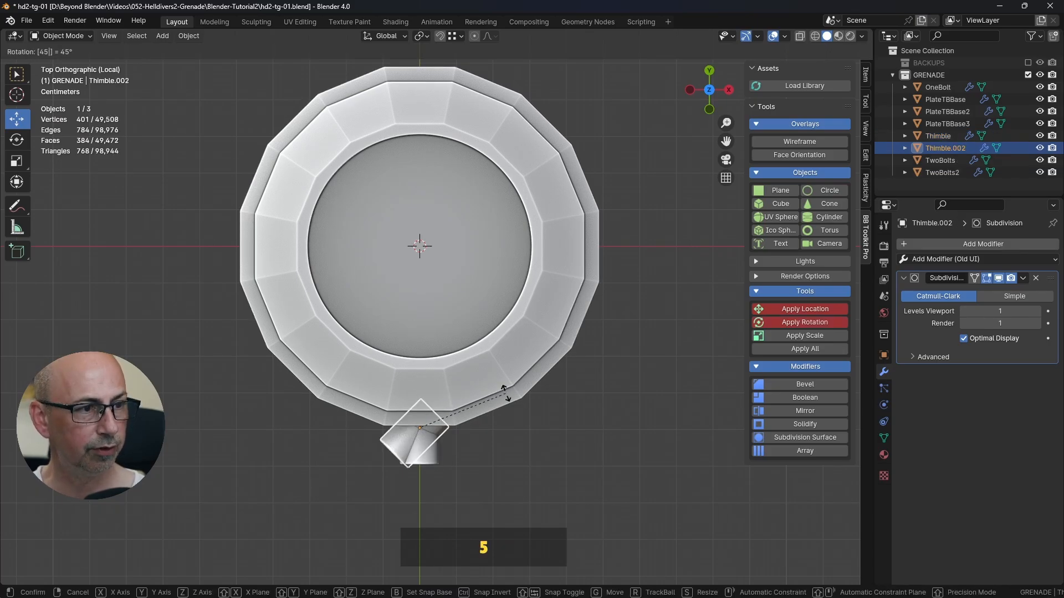
right_click(505, 392)
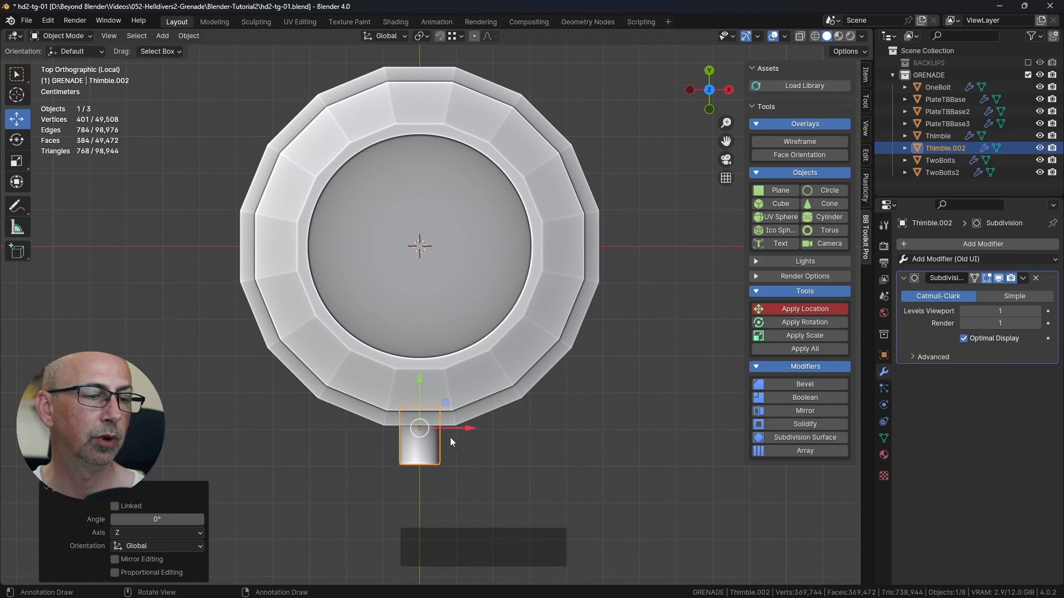
scroll(420, 431, up, 3)
shift+middle_drag(428, 424, 435, 348)
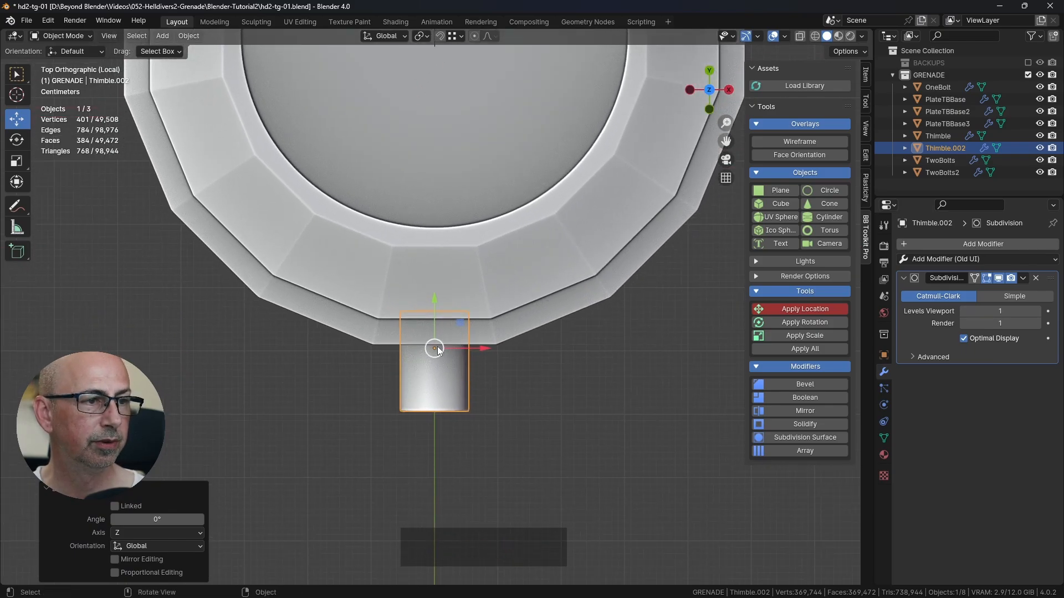
scroll(494, 264, down, 2)
shift+middle_drag(494, 255, 495, 299)
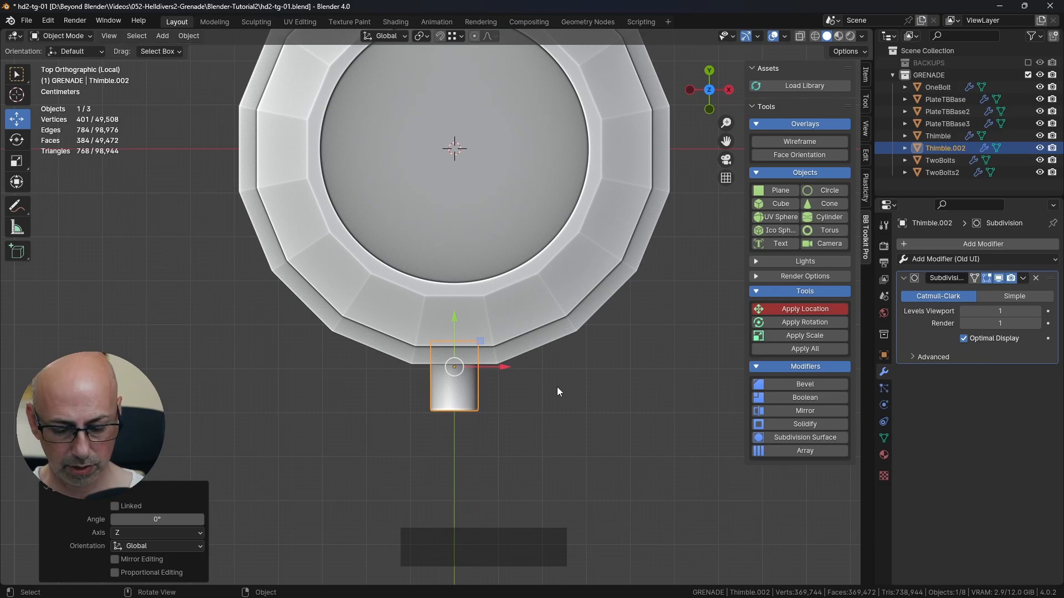
key(Delete)
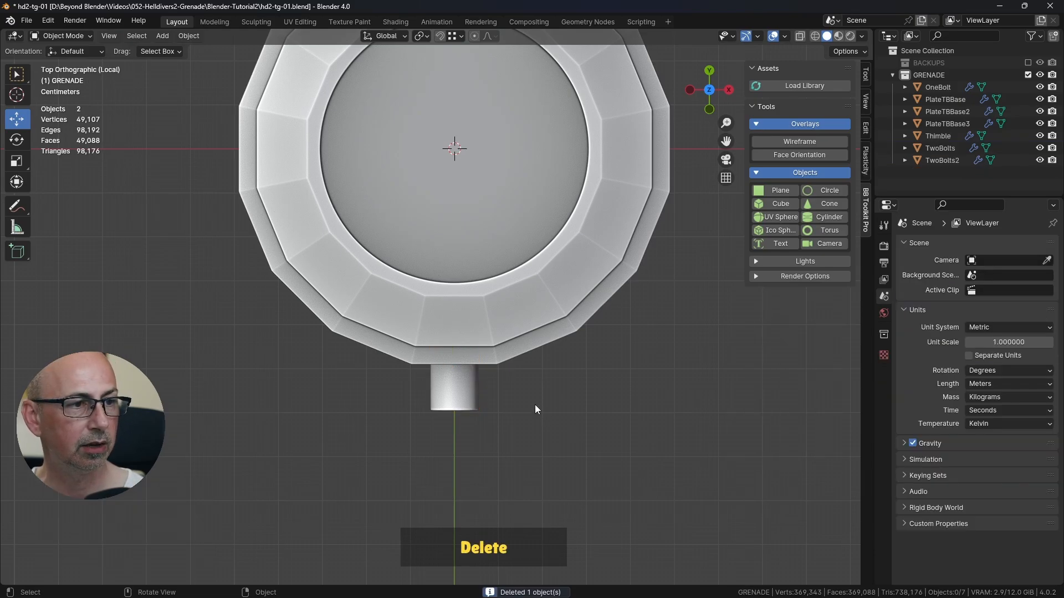
Step: Select the original Thimble and set the transform pivot point to the 3D Cursor at the ring's centre
click(456, 389)
scroll(510, 358, down, 1)
shift+middle_drag(510, 358, 521, 373)
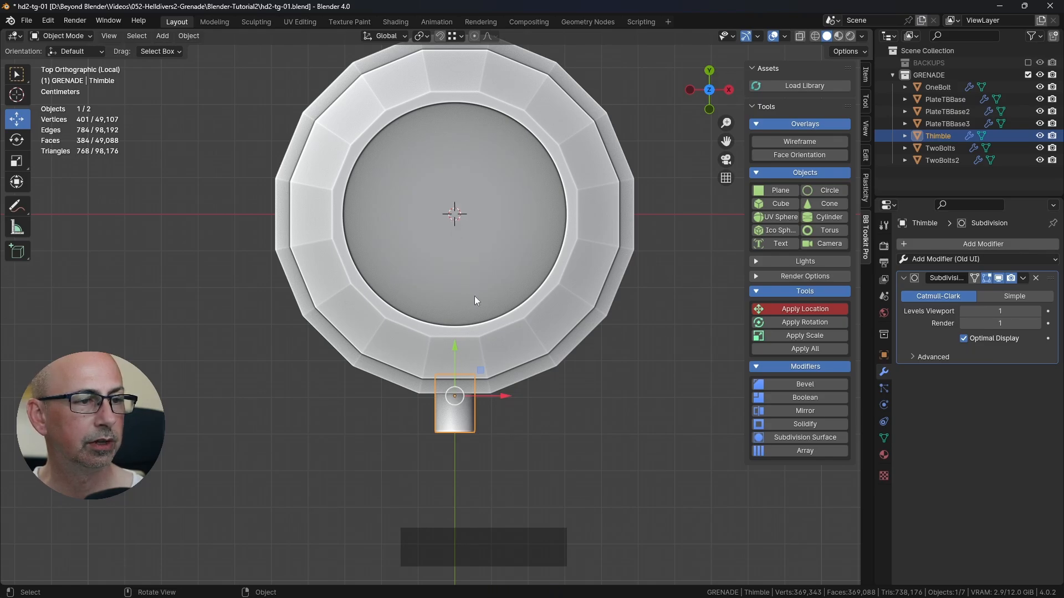
click(422, 36)
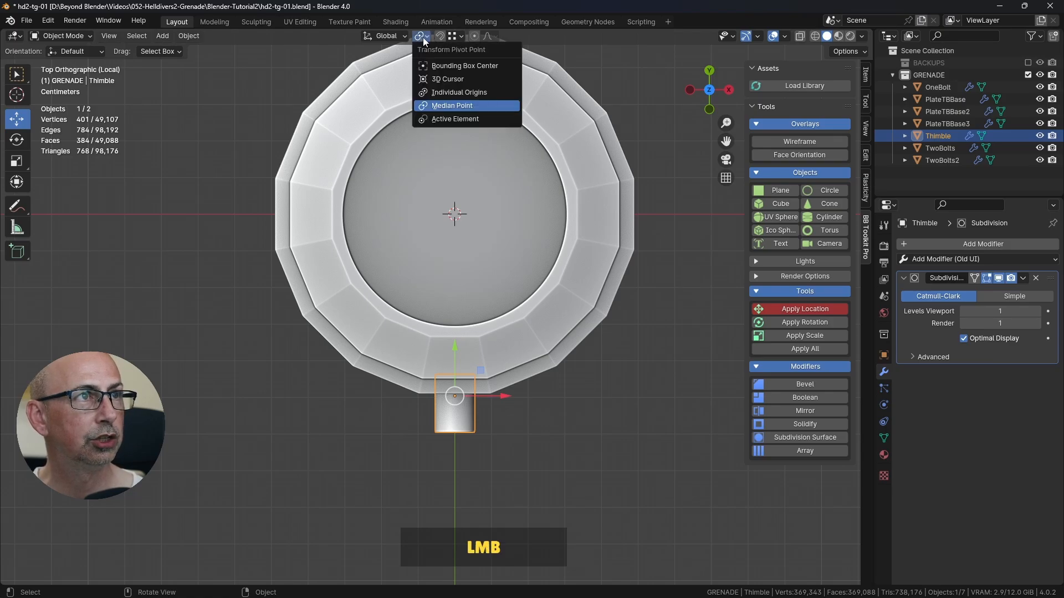
click(453, 77)
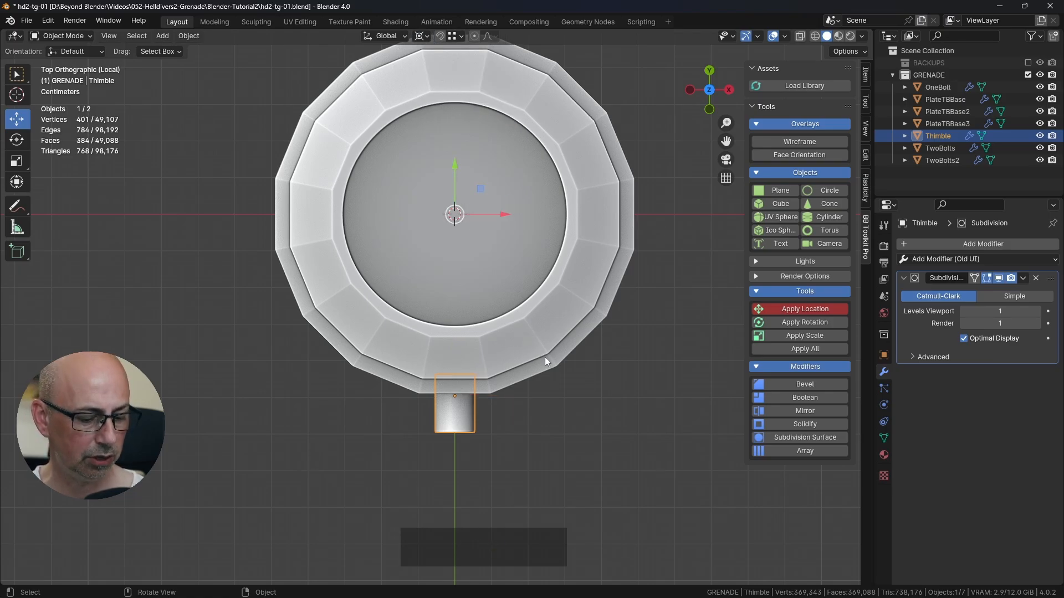
key(r)
right_click(517, 310)
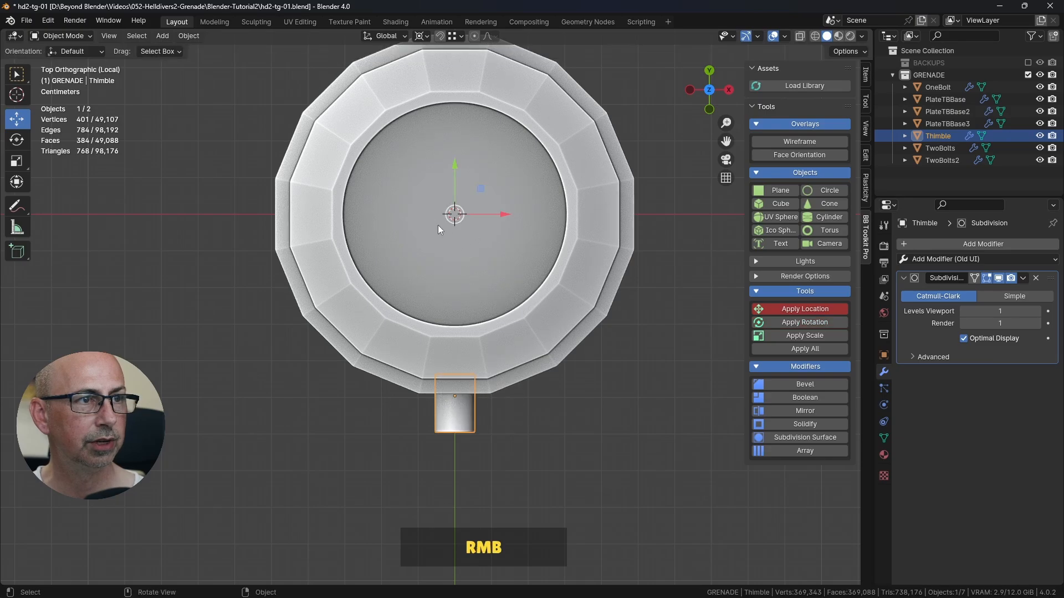
Step: Duplicate the Thimble in top view and rotate the copy 45° around the 3D cursor into the neighbouring hole
shift+middle_drag(497, 275, 504, 309)
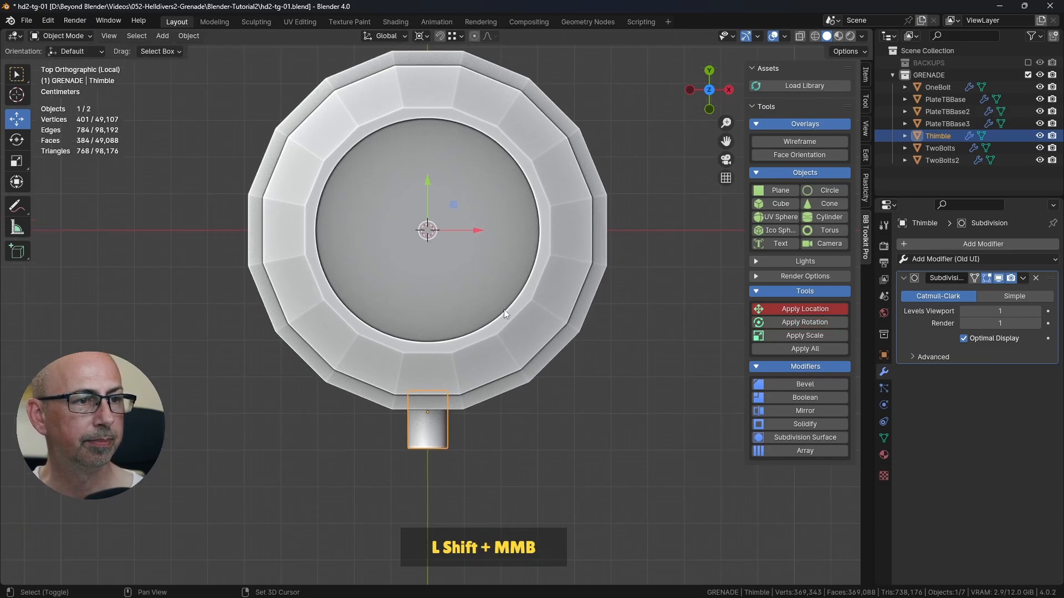
key(shift+d)
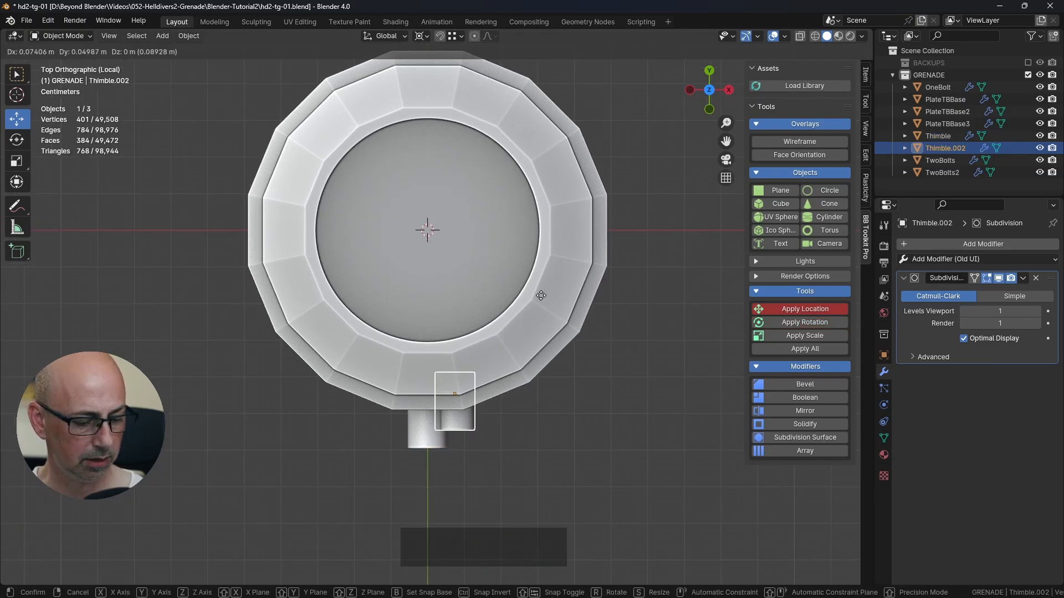
text(r45)
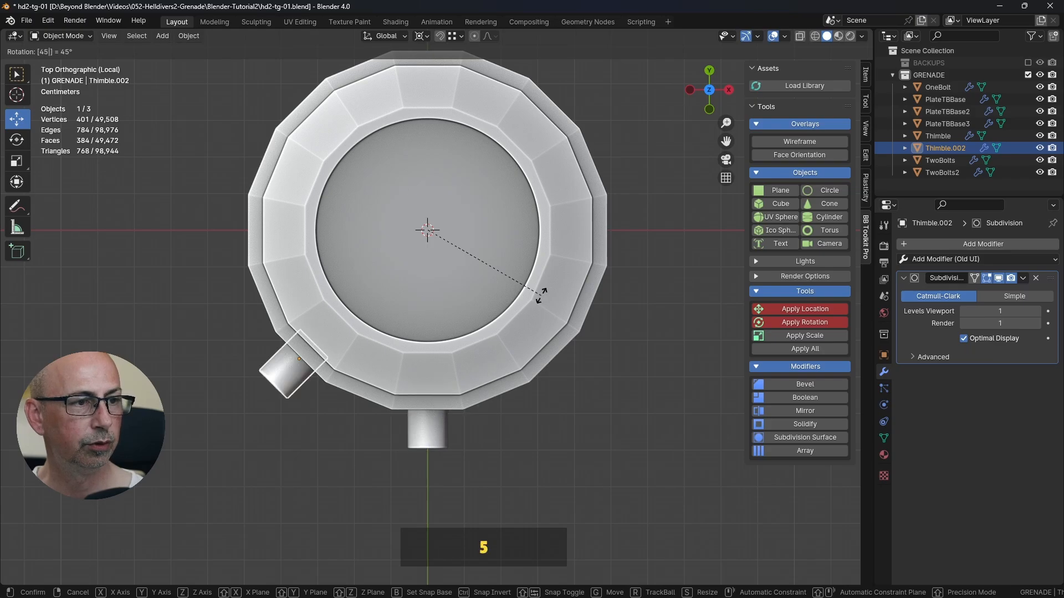
key(Return)
Step: Duplicate the new pin with another 45° rotation and repeat the operation until eight pins fill the holes around the ring
scroll(494, 323, down, 2)
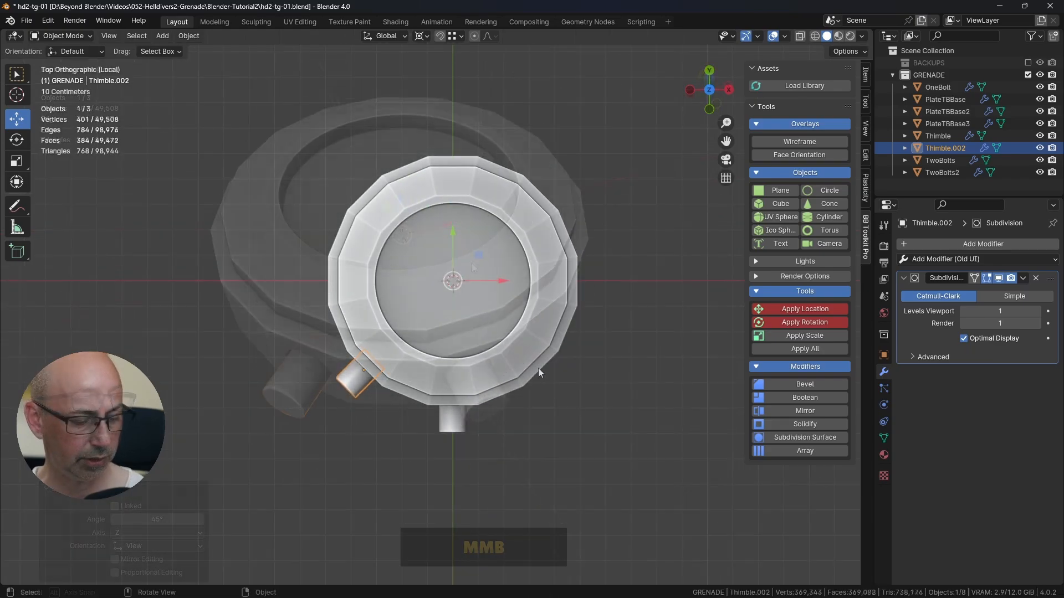
key(shift+d)
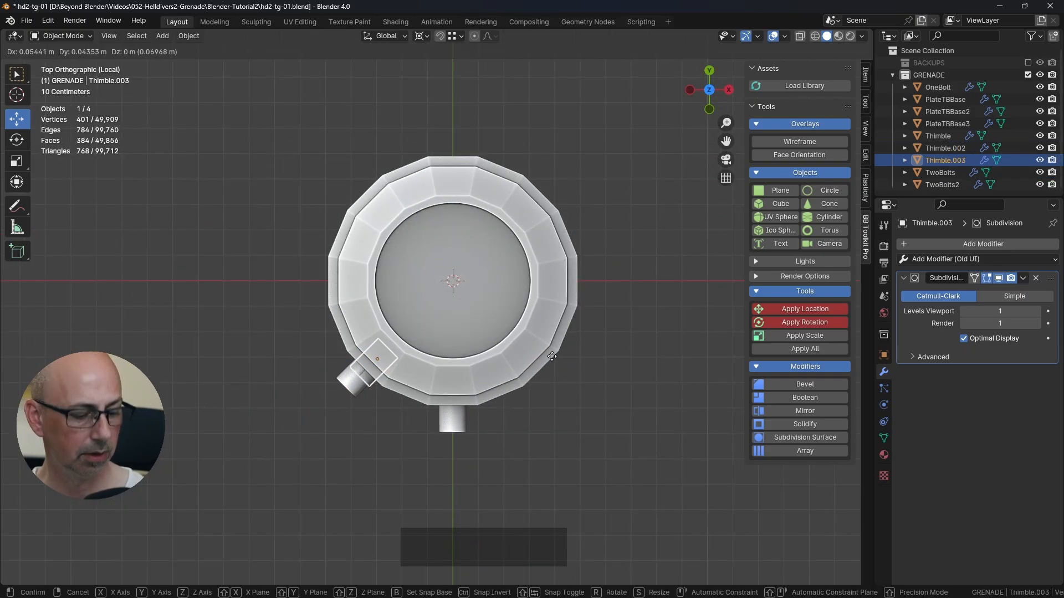
text(r45)
key(Return)
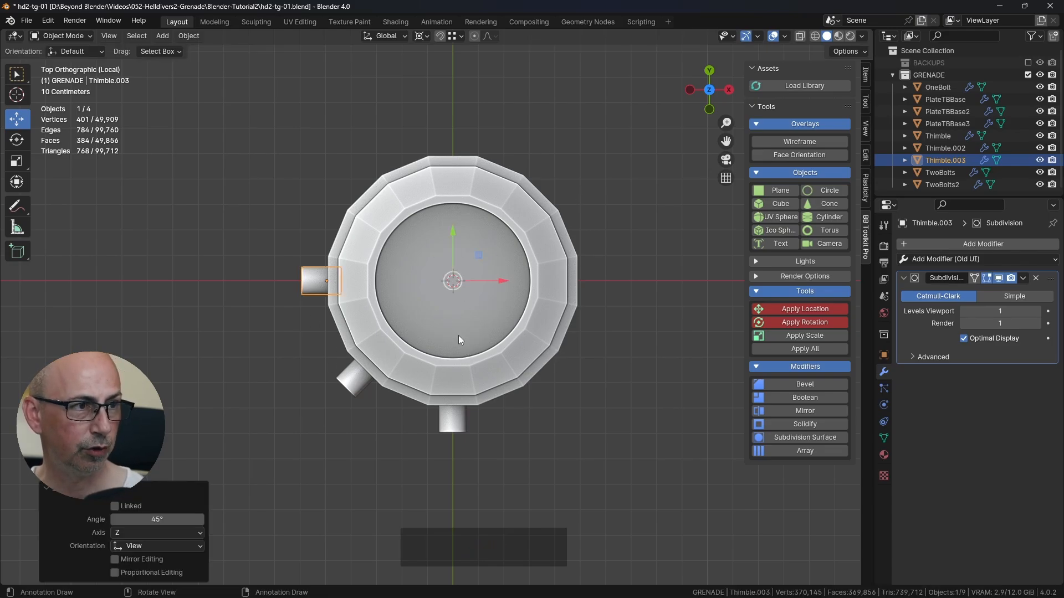
key(shift+r)
key(shift+r)
key(shift+r)
key(shift+r)
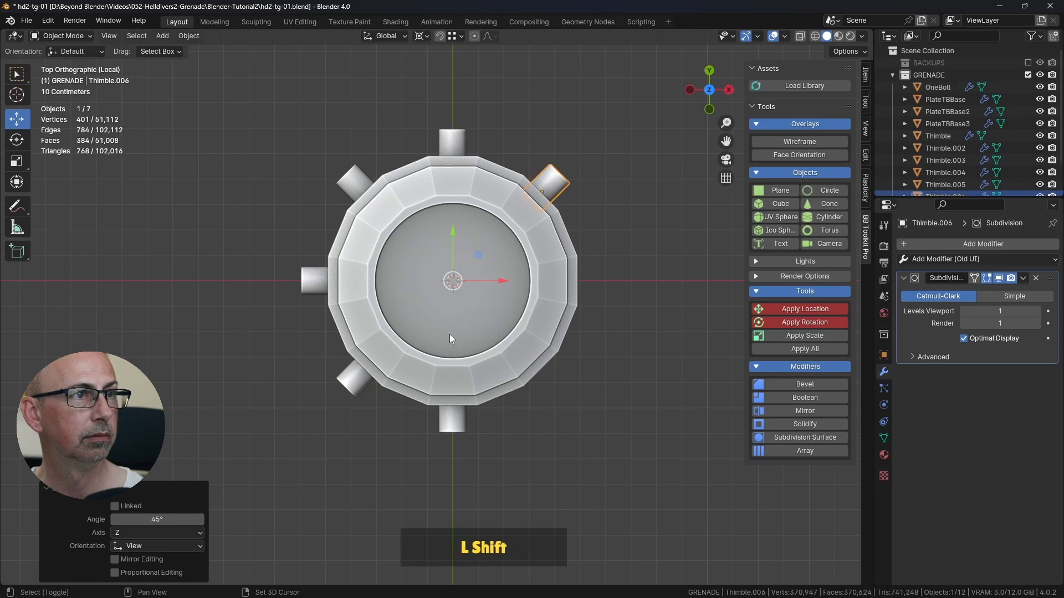
key(shift+r)
Step: Examine the pins from several sides of the ring, checking how each one sits in its hole
click(647, 377)
middle_drag(647, 377, 582, 347)
scroll(588, 343, up, 3)
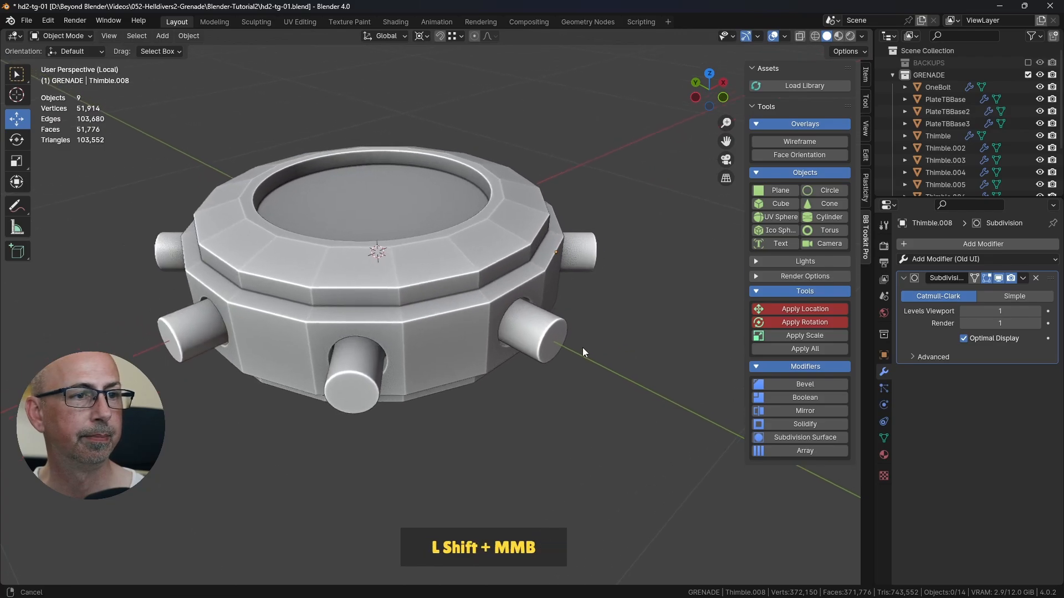
click(583, 347)
click(537, 336)
click(327, 391)
click(192, 341)
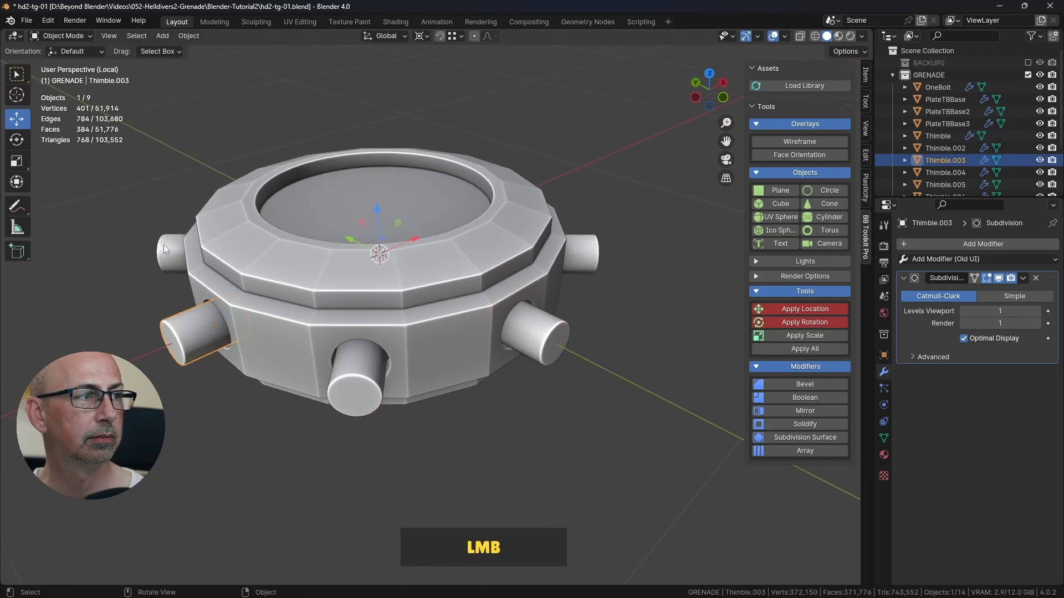
click(169, 252)
click(581, 247)
scroll(615, 290, down, 3)
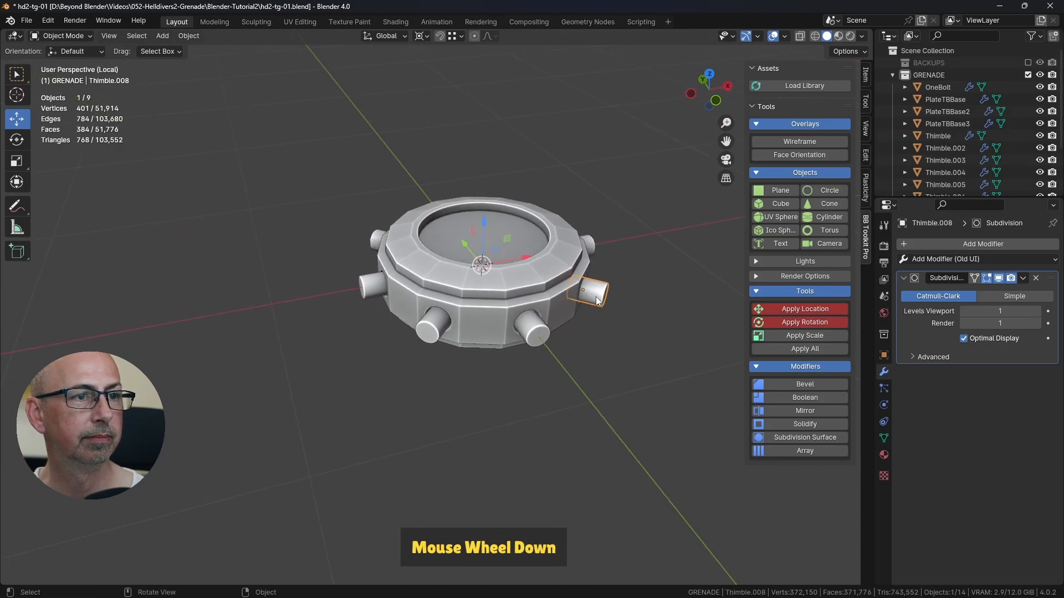
Step: Exit local view to show the whole grenade, and save the file with nothing selected
key(slash)
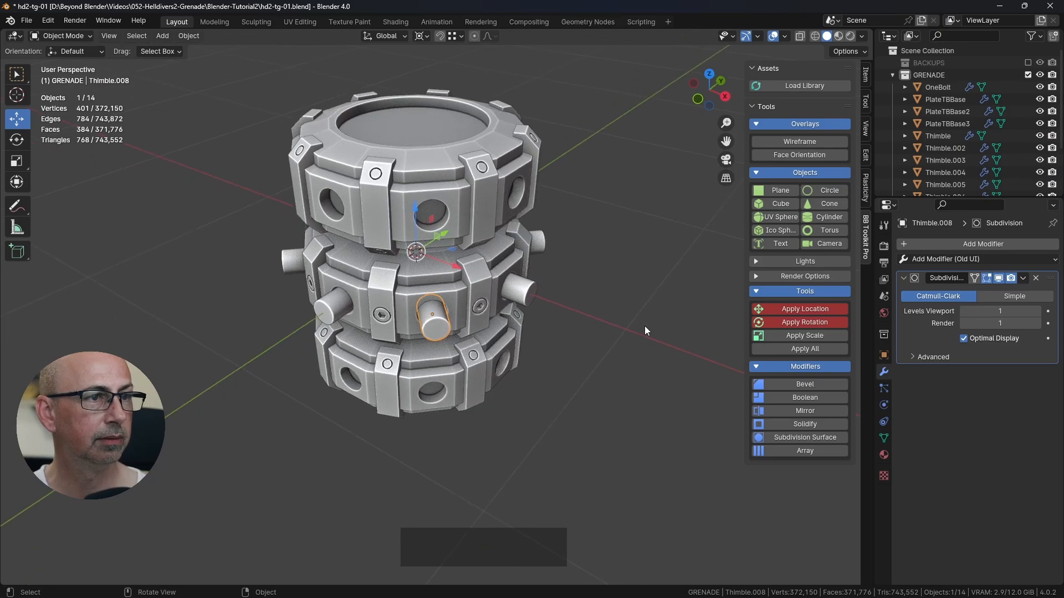
click(637, 332)
key(ctrl)
key(ctrl+s)
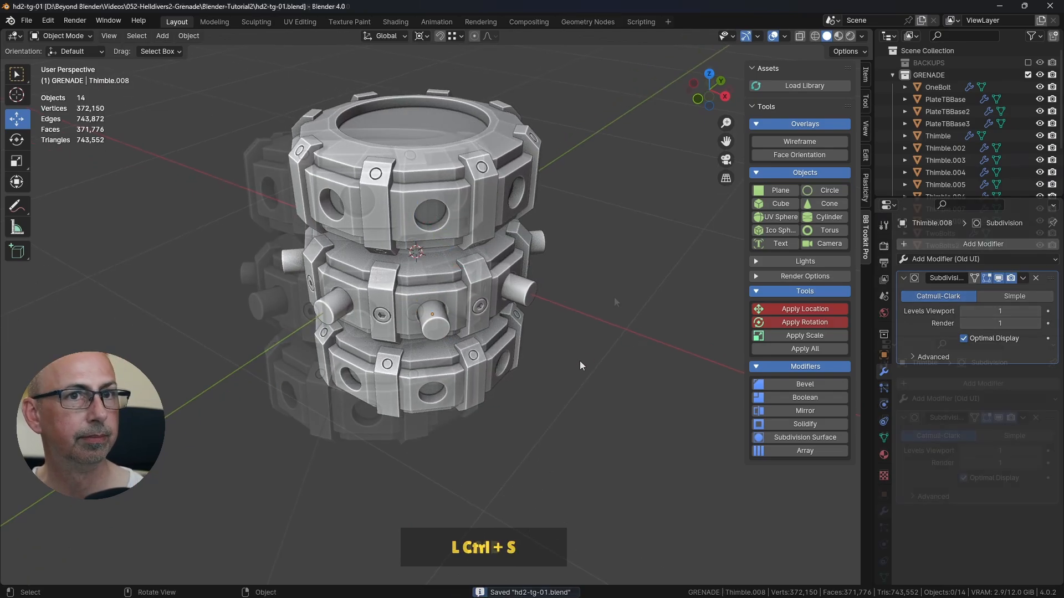
Step: In front view, select all eight middle ring pins, from Thimble through Thimble.008
middle_drag(579, 361, 547, 282)
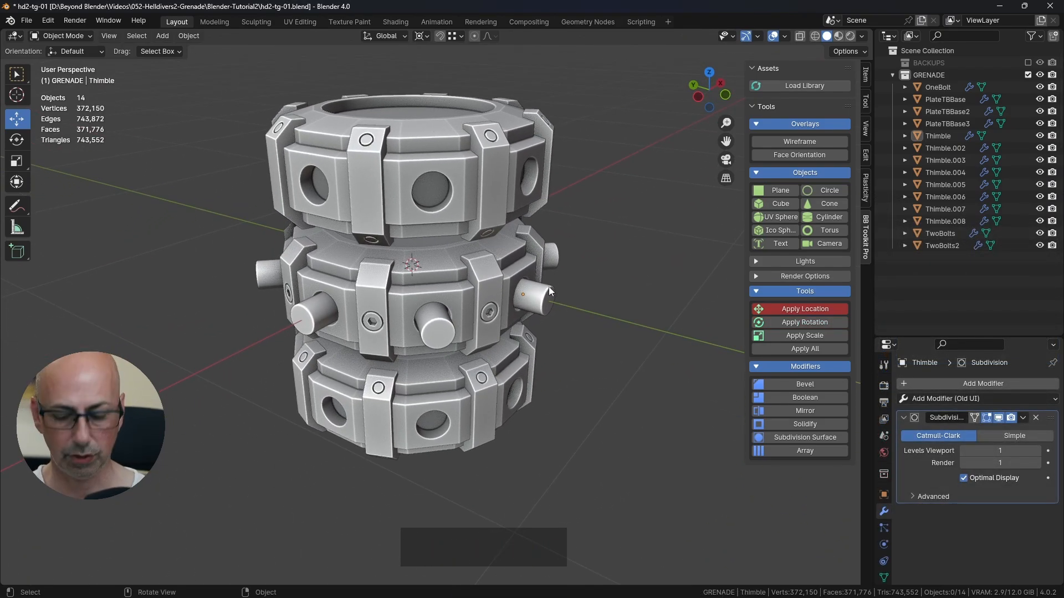
key(KP_1)
scroll(554, 283, up, 2)
scroll(554, 284, up, 1)
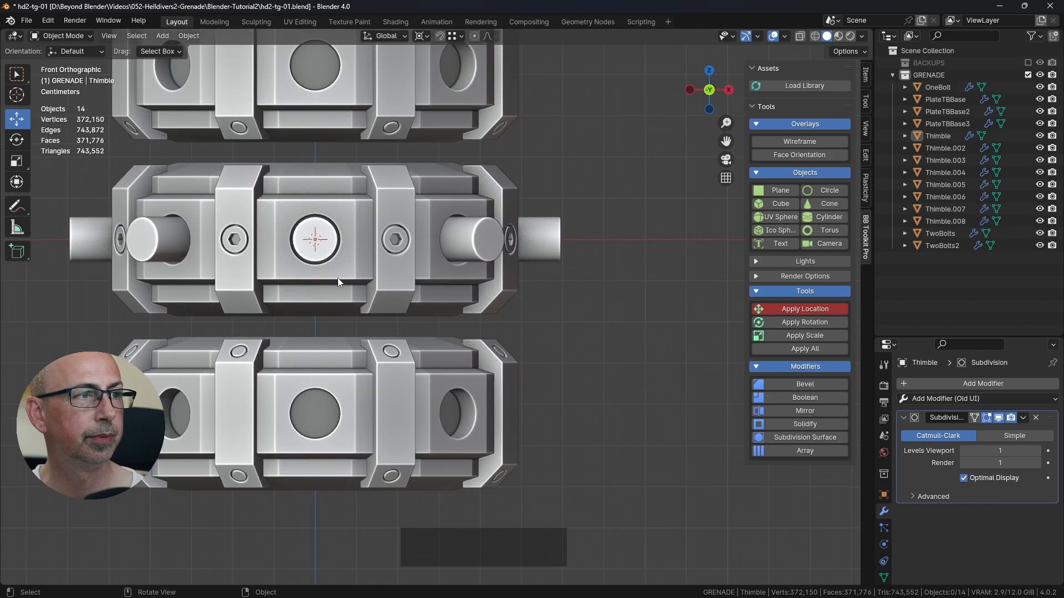
click(318, 243)
shift+middle_drag(484, 215, 560, 284)
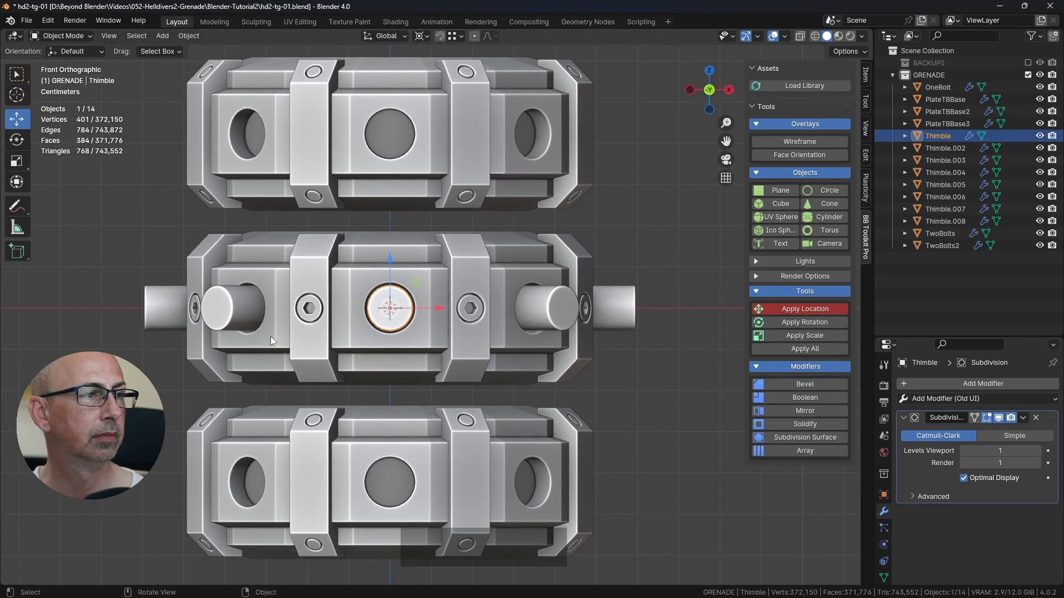
shift+click(954, 221)
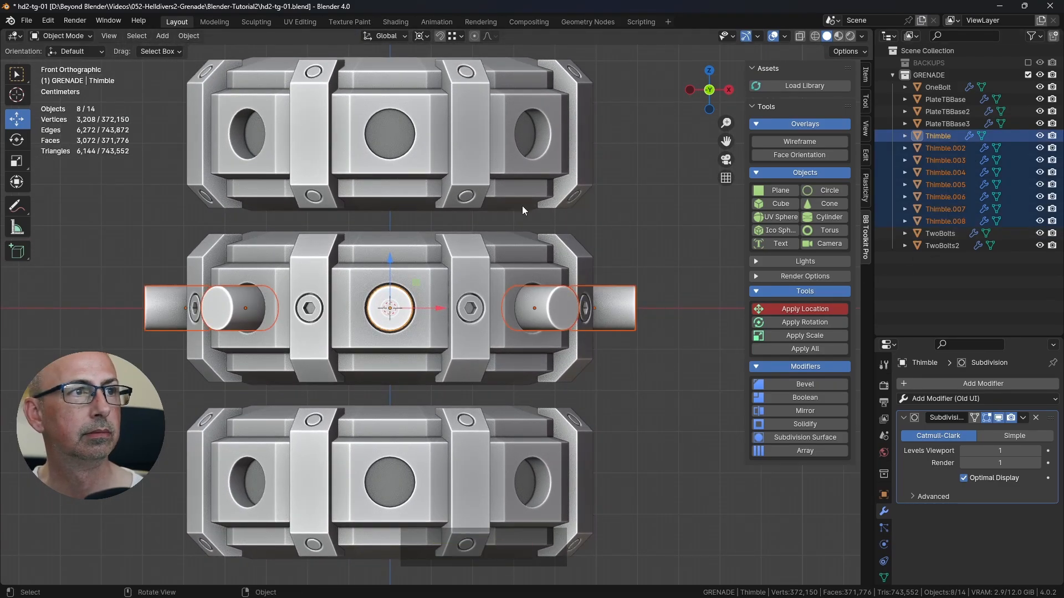
shift+middle_drag(522, 205, 554, 261)
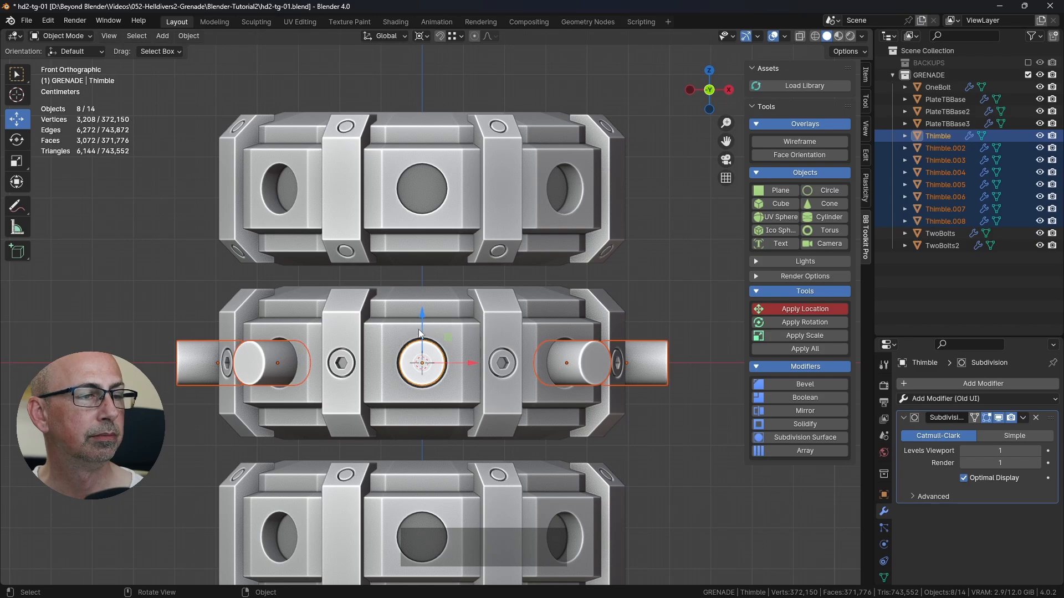
drag(421, 315, 551, 168)
key(ctrl+z)
middle_drag(501, 321, 481, 301)
scroll(481, 292, down, 2)
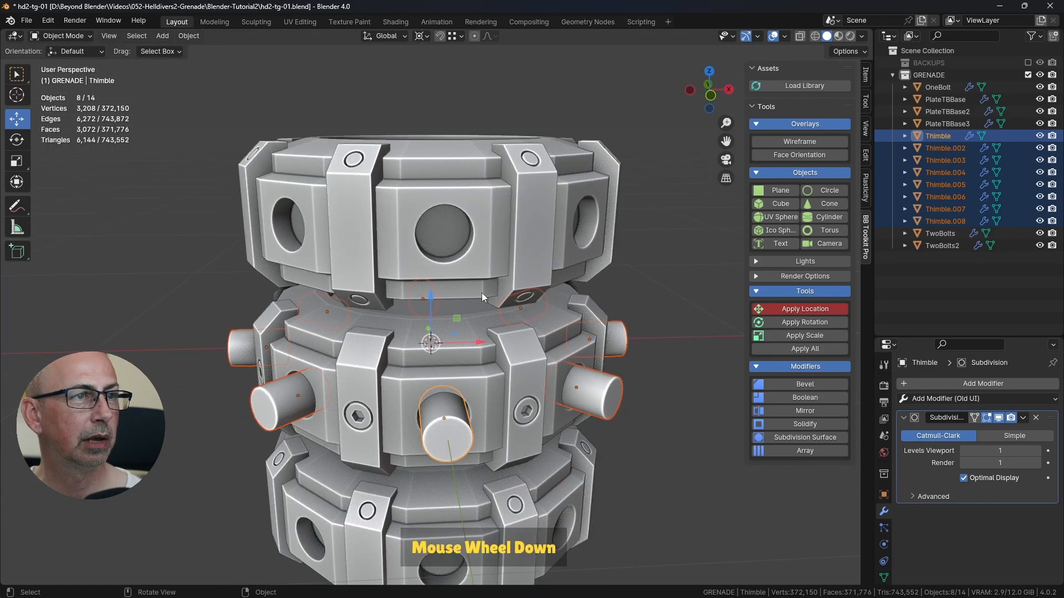
Step: Examine the top ring's mesh around its holes in Edit Mode, returning to Object Mode with the whole grenade in view
click(494, 236)
key(Tab)
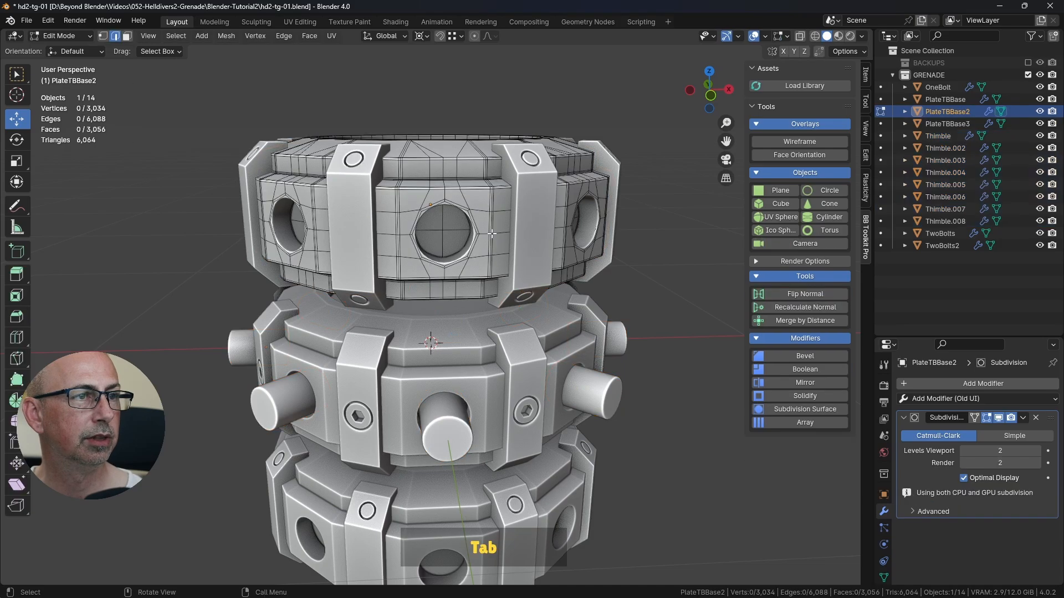
middle_drag(454, 236, 435, 204)
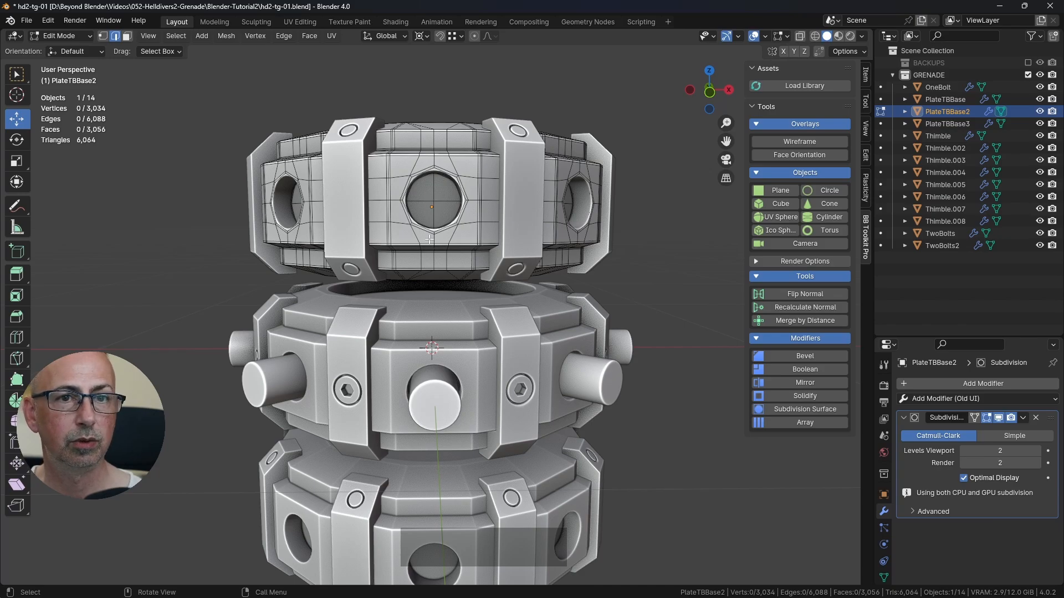
key(Tab)
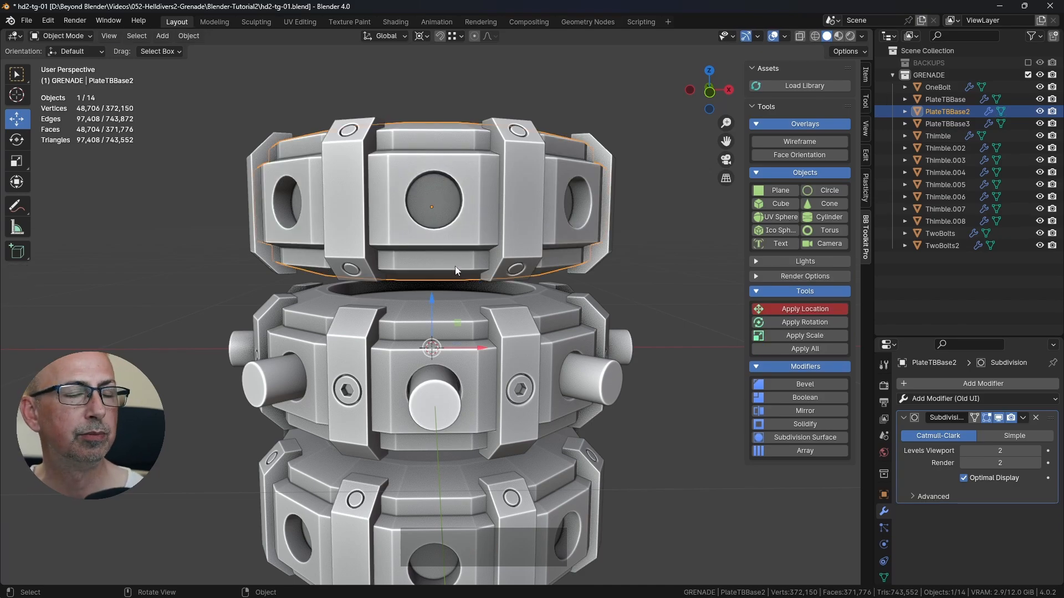
scroll(504, 350, down, 2)
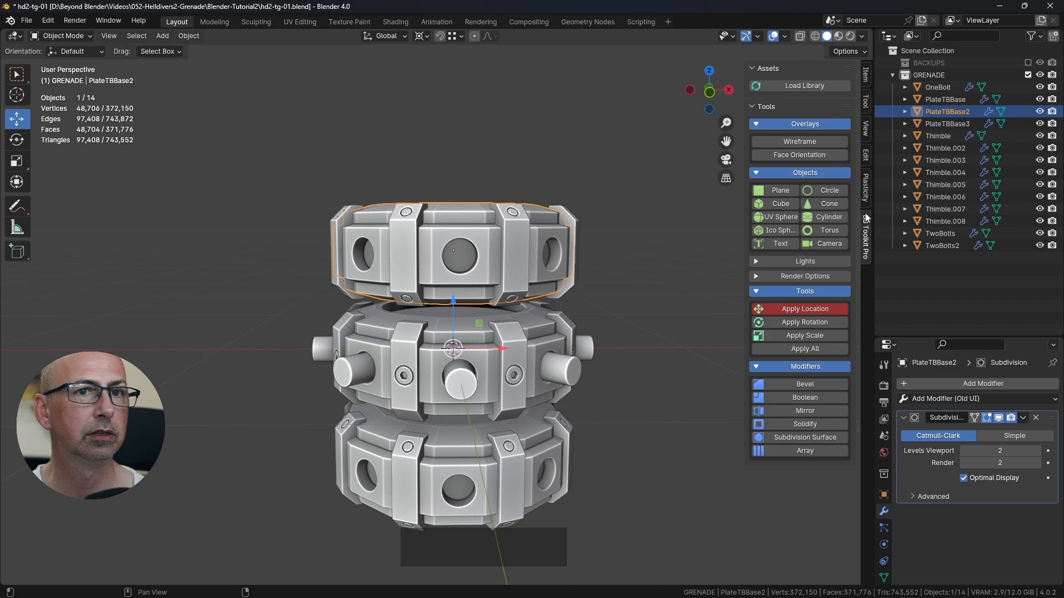
Step: Reselect the eight middle ring pins, Thimble through Thimble.008, and save the file before returning to front view
click(949, 136)
shift+click(948, 222)
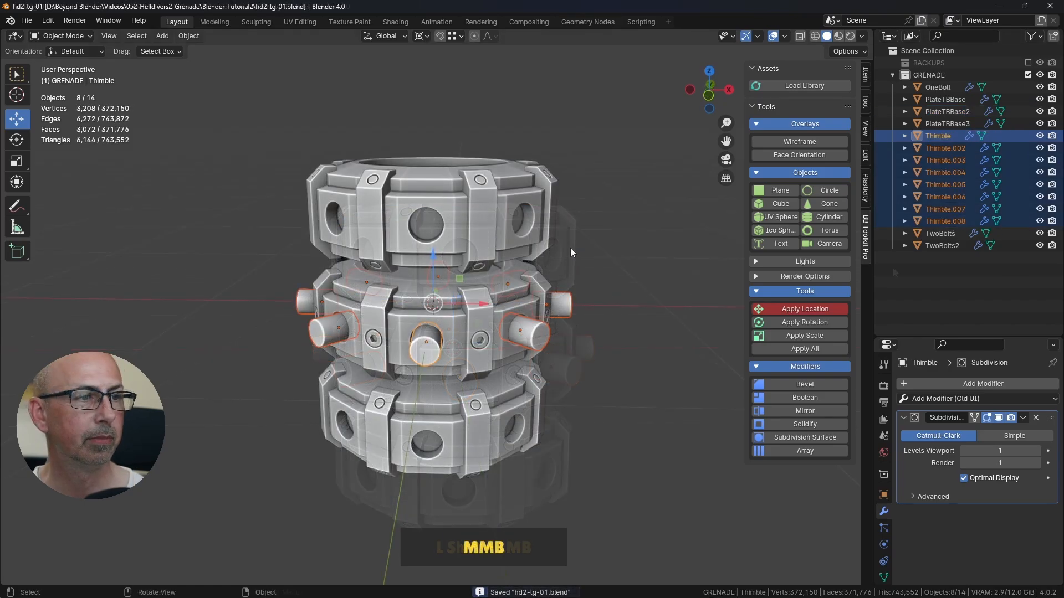
key(KP_1)
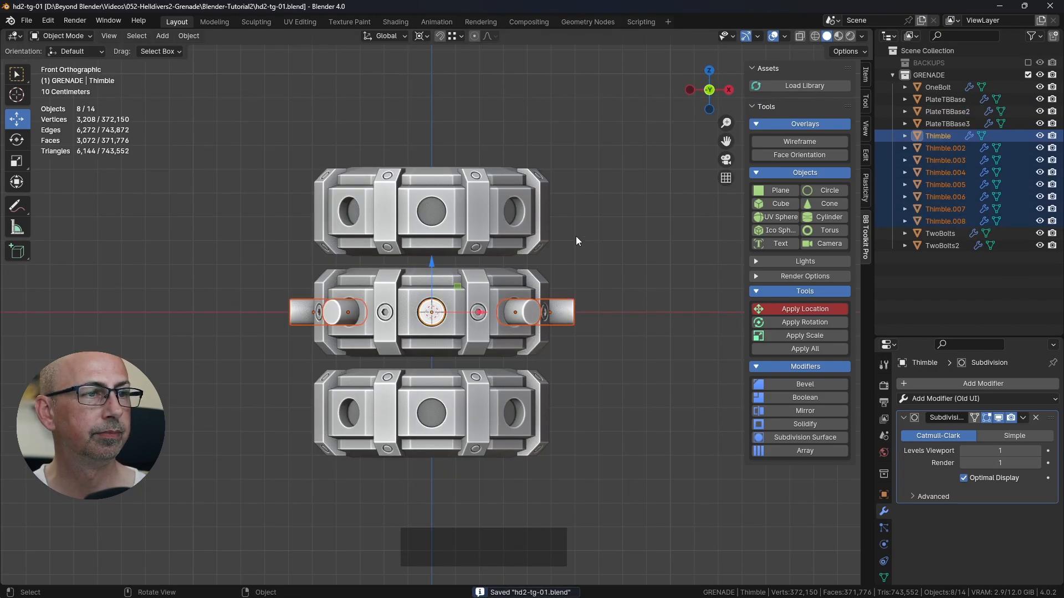
Step: Duplicate the eight middle ring pins and move the copies up about 0.367 m along Z, snapping to the top ring's hole
scroll(556, 233, up, 2)
key(shift+d)
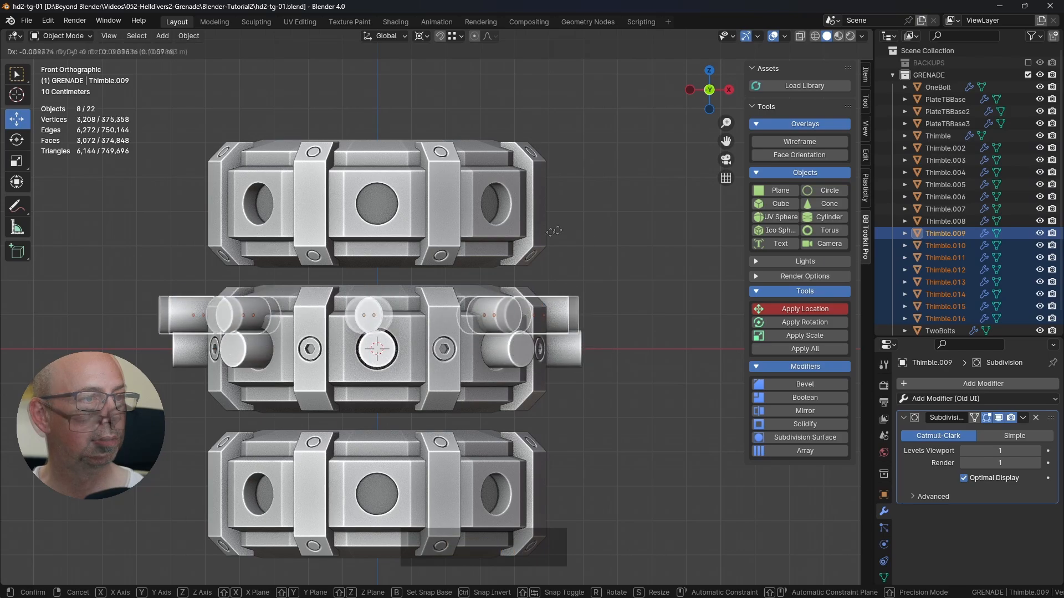
key(z)
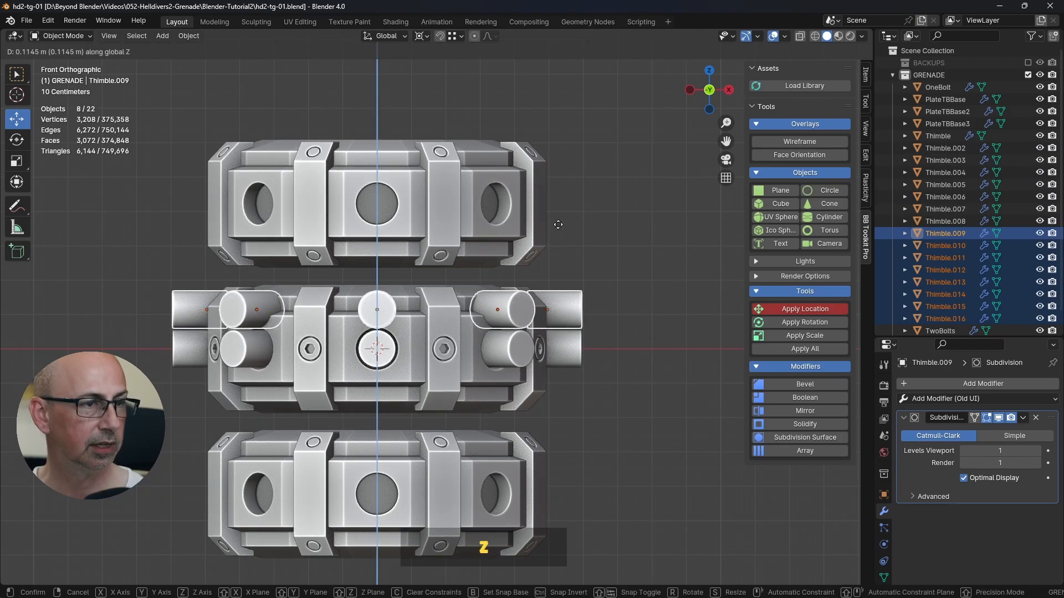
key(ctrl)
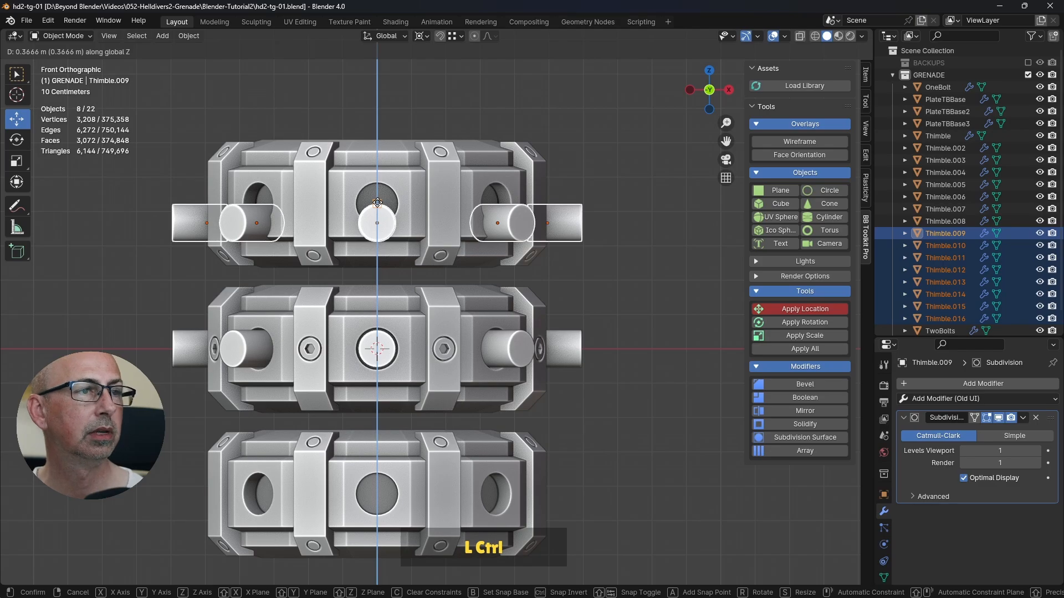
ctrl+click(377, 203)
Step: Set snapping to use Center as the snap base, keeping Vertex as the snap target
scroll(390, 241, up, 5)
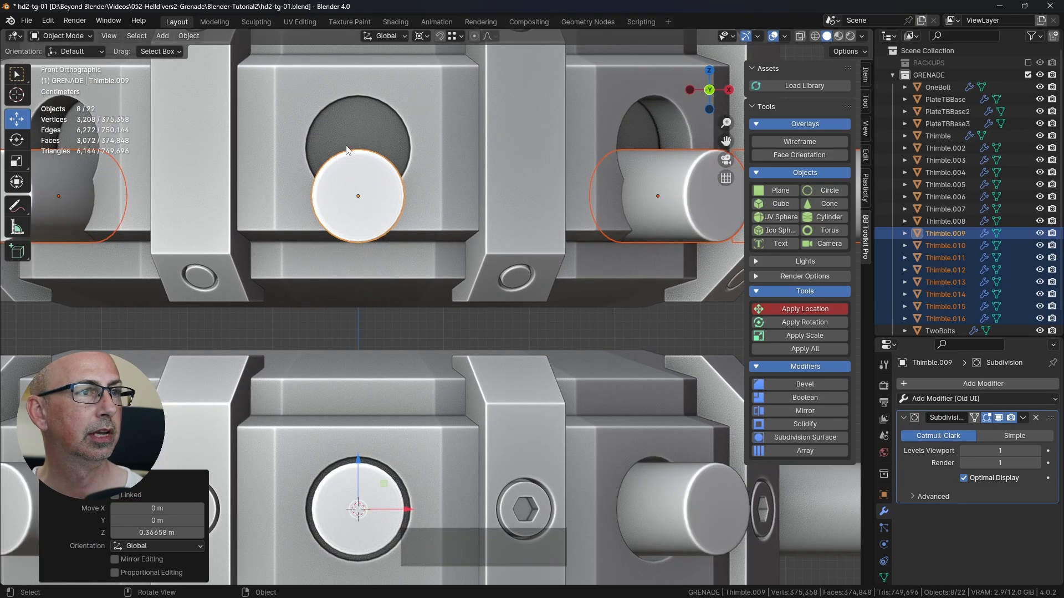
scroll(360, 154, up, 2)
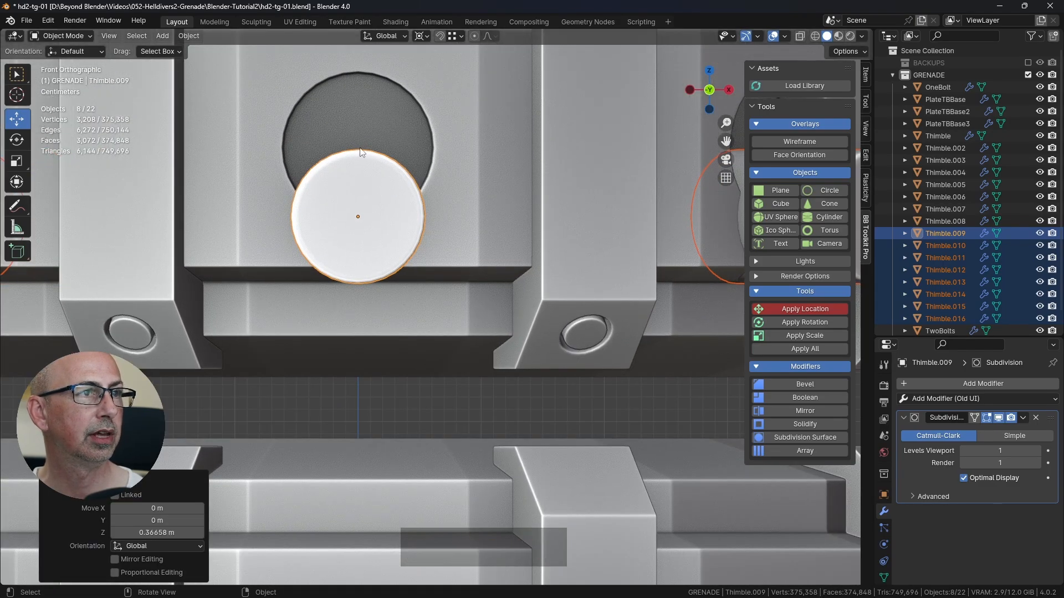
scroll(363, 155, down, 3)
click(457, 37)
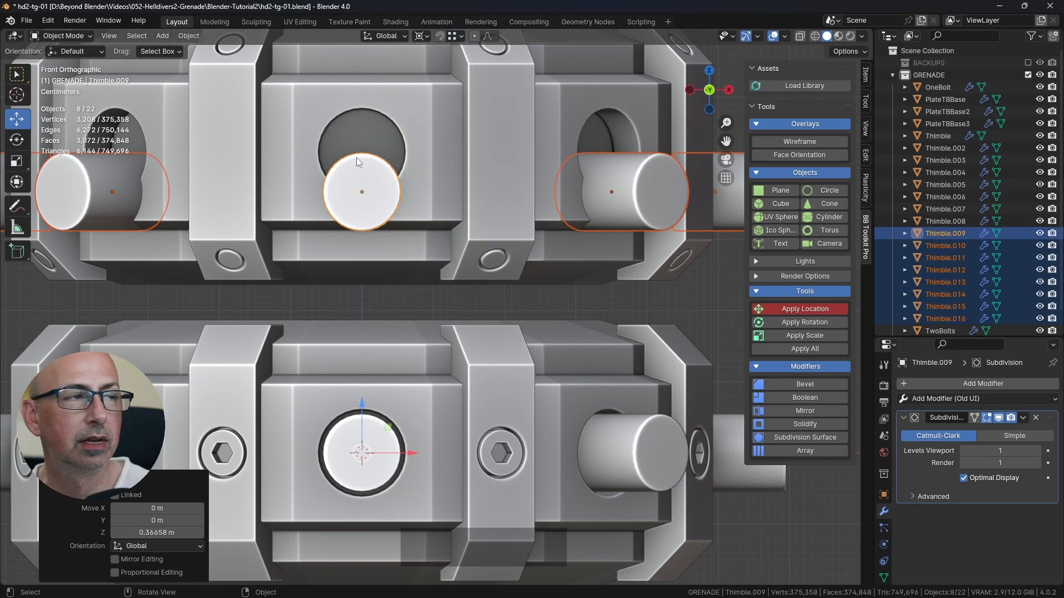
scroll(361, 155, up, 6)
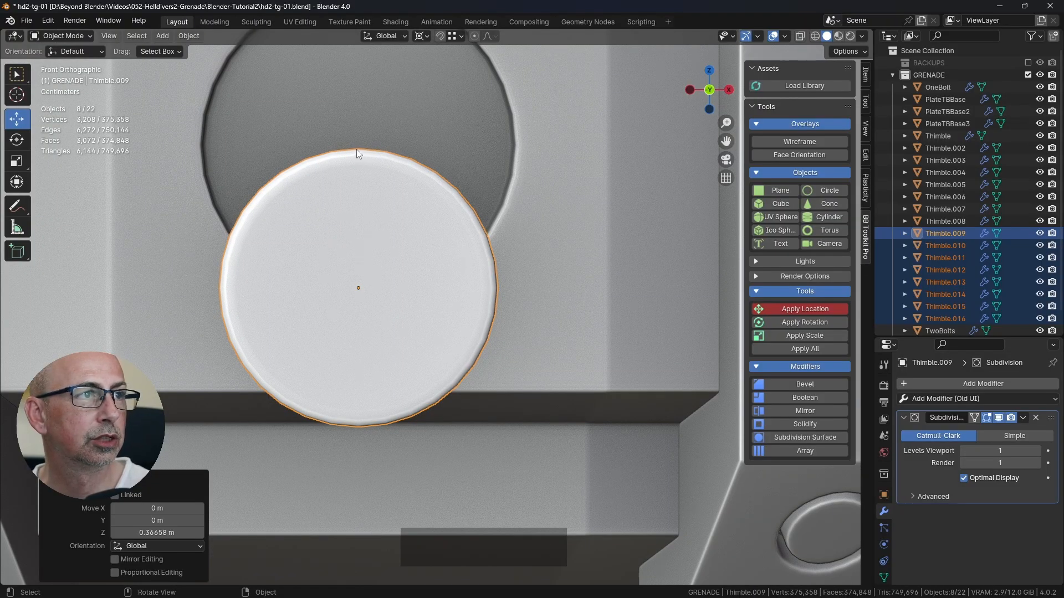
scroll(362, 148, down, 4)
click(455, 35)
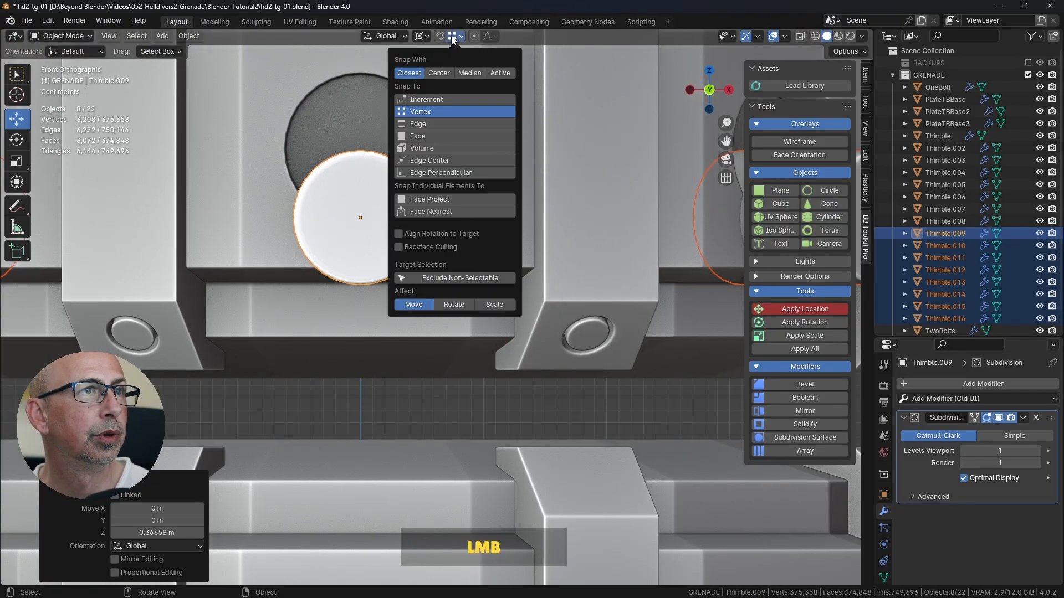
click(437, 74)
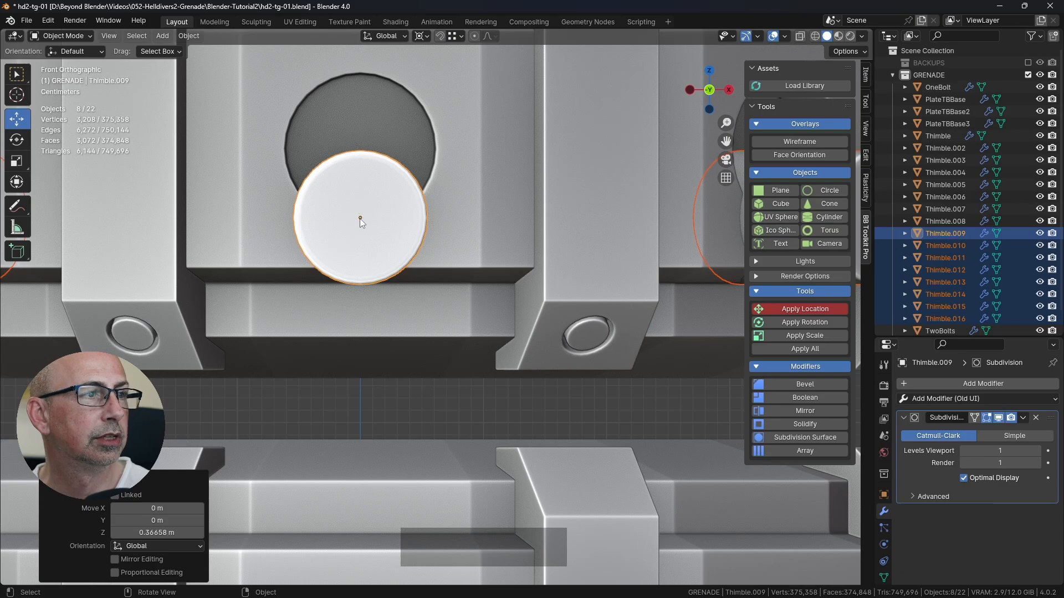
Step: Change the transform pivot point from the 3D cursor to Individual Origins
scroll(358, 218, down, 4)
click(422, 36)
click(450, 104)
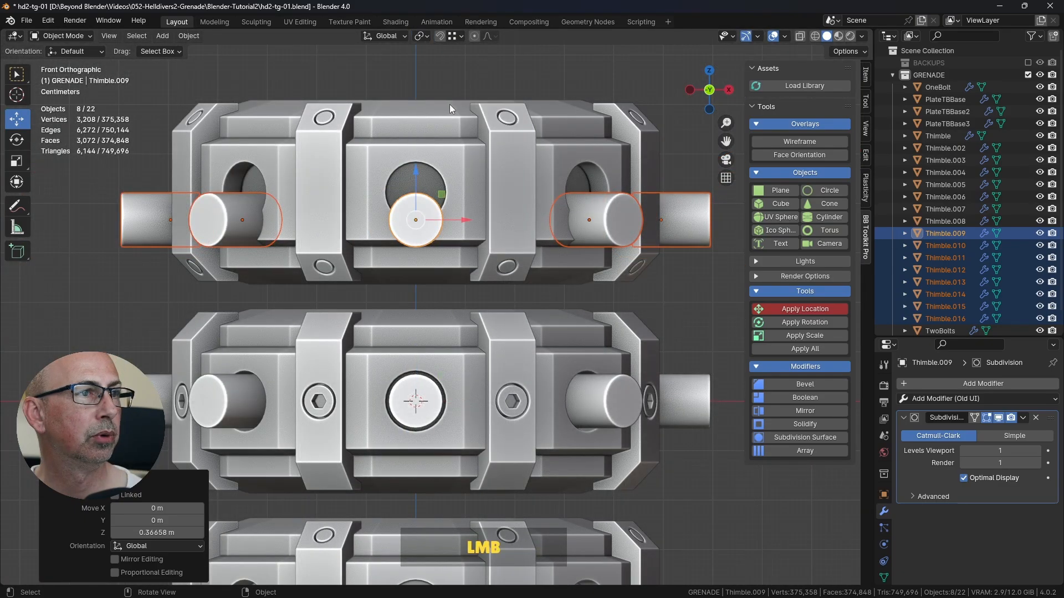
Step: Move the duplicated pins up 0.056 m along Z with snapping to centre them in the top ring's holes, and deselect them
scroll(421, 220, up, 4)
drag(433, 215, 426, 250)
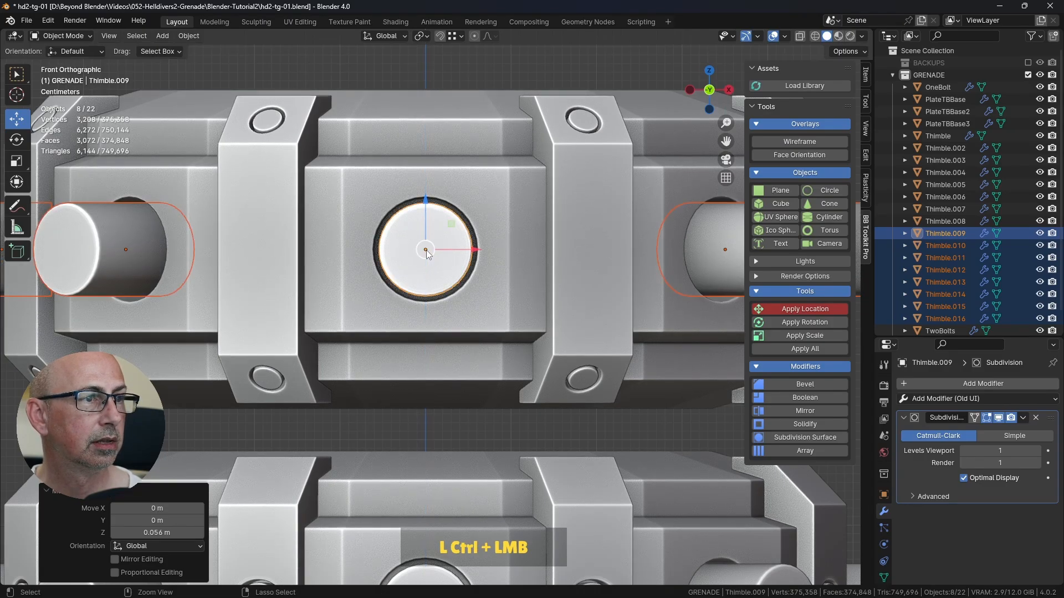
scroll(438, 308, down, 5)
click(423, 240)
middle_drag(423, 241, 503, 221)
Step: Switch to the finished 052-helldivers2-grenade-mats-02 file and examine the pin angles on the top and bottom rings, then return to hd2-tg-01
key(alt+Tab)
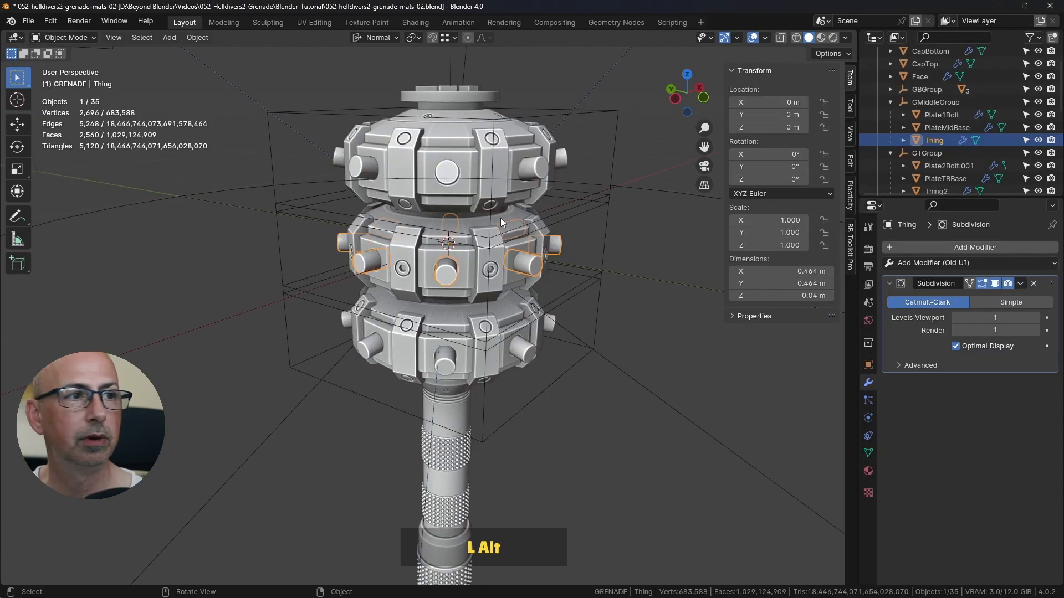
key(KP_1)
scroll(504, 232, up, 4)
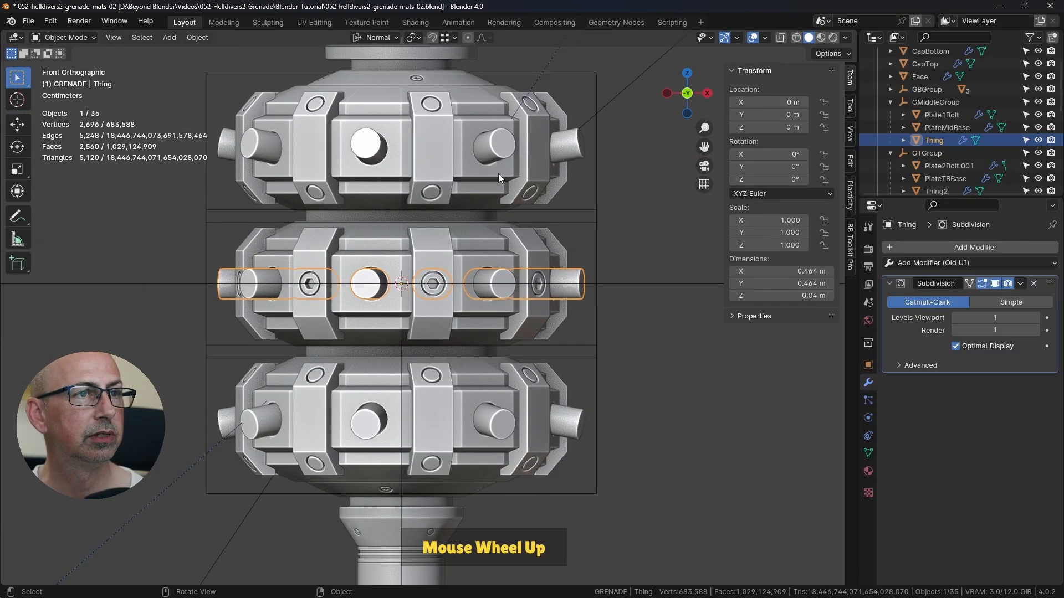
click(478, 178)
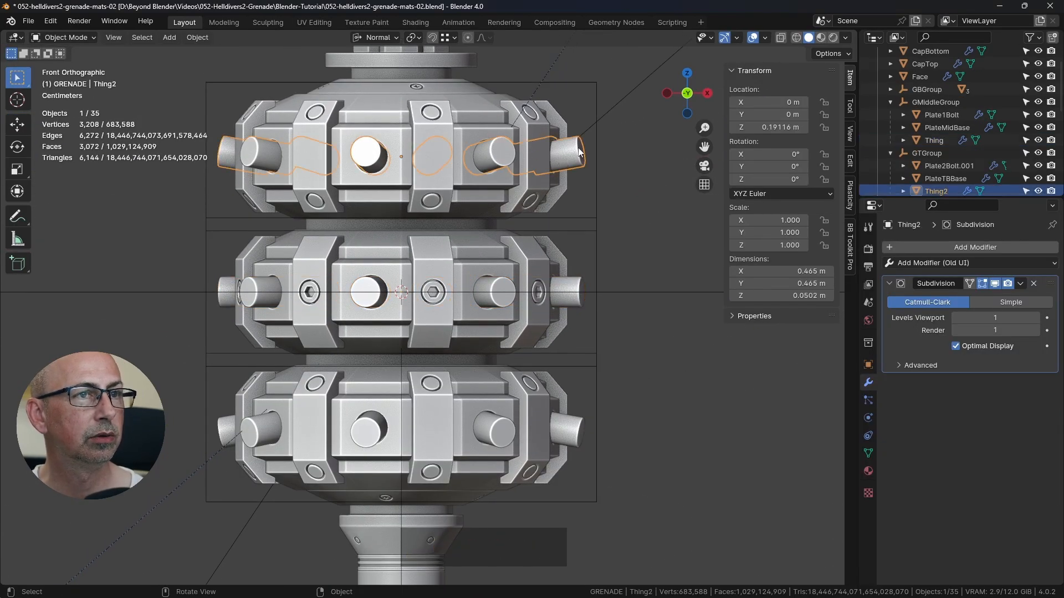
shift+middle_drag(586, 437, 544, 314)
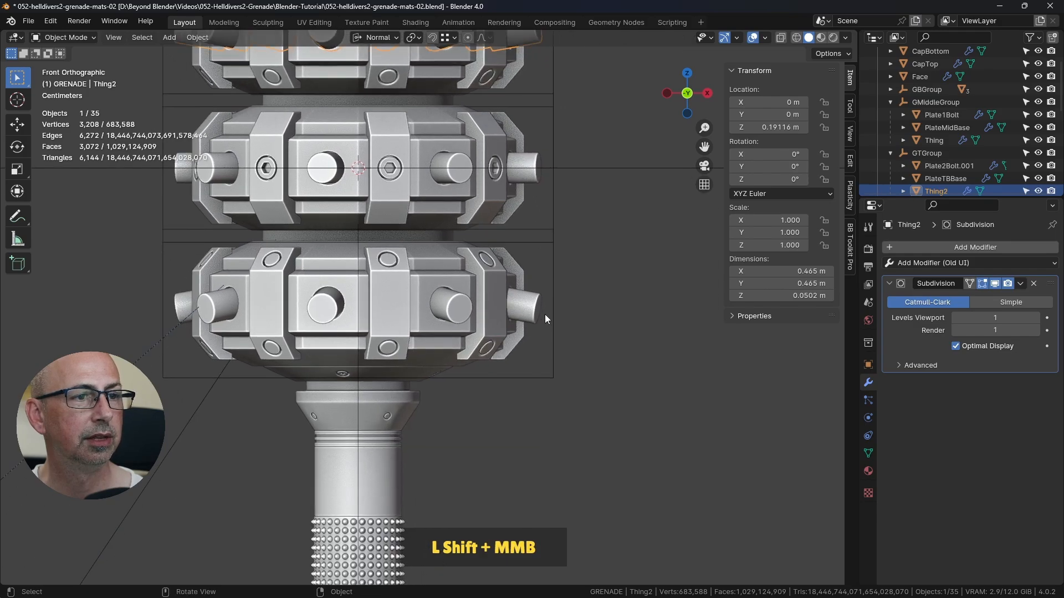
click(532, 313)
click(631, 275)
scroll(591, 280, down, 3)
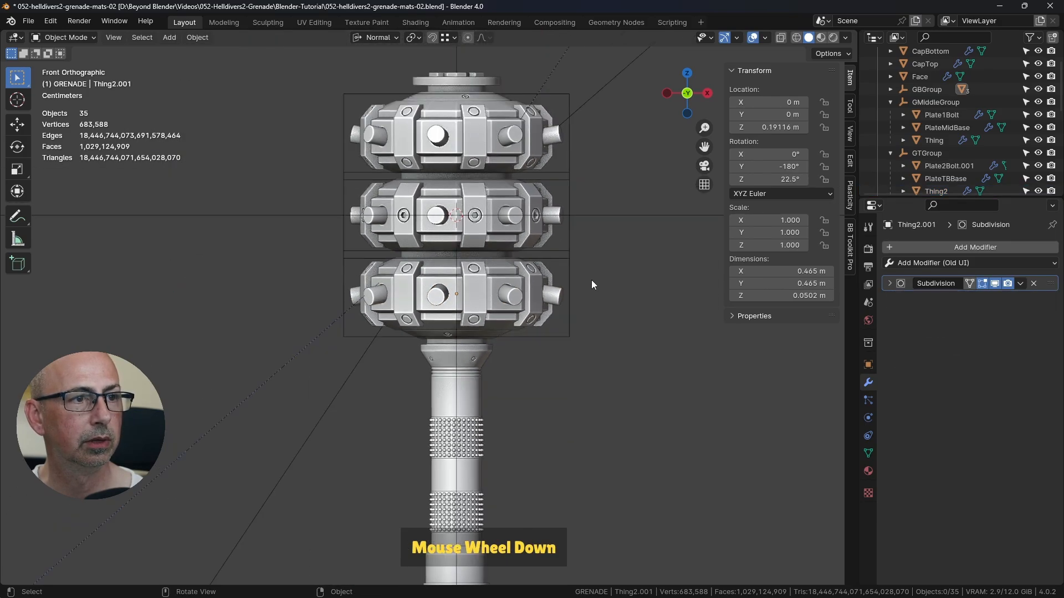
shift+middle_drag(590, 281, 527, 341)
click(527, 341)
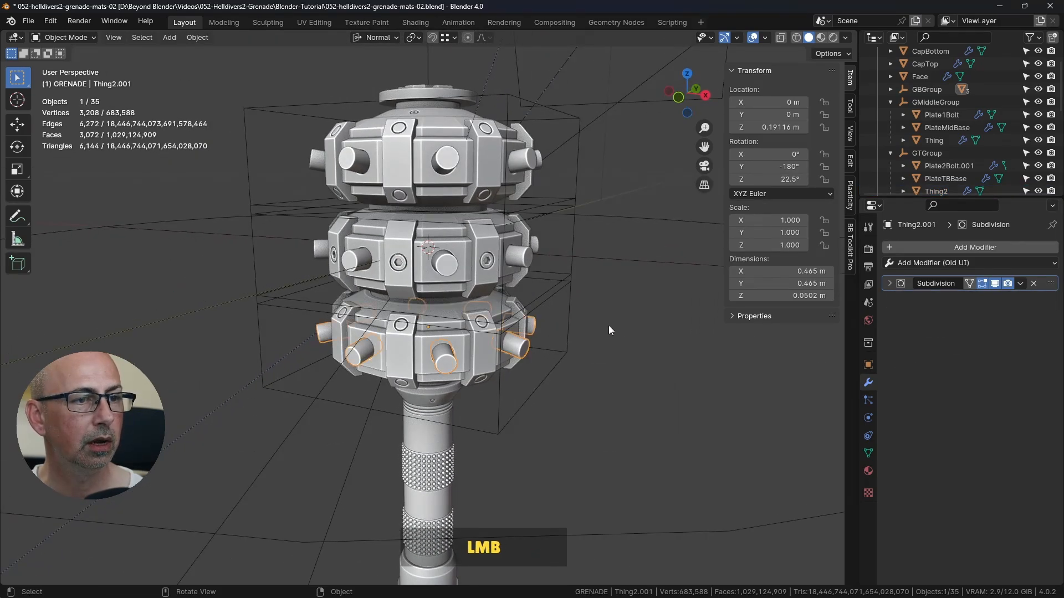
key(alt+Tab)
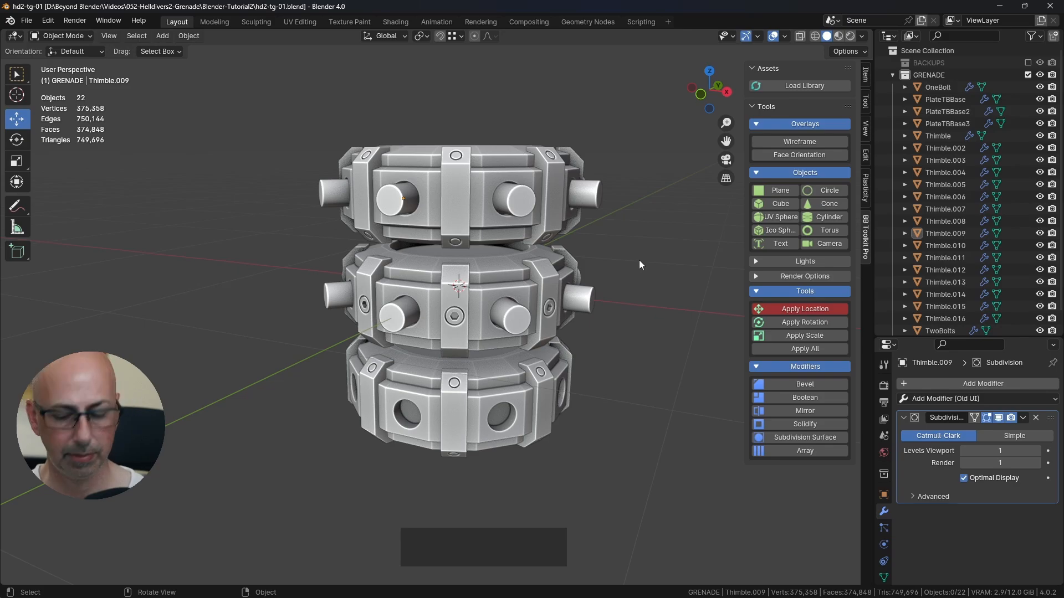
Step: Select the top ring's front pin, Thimble.009, and examine its orientation from several sides
key(KP_1)
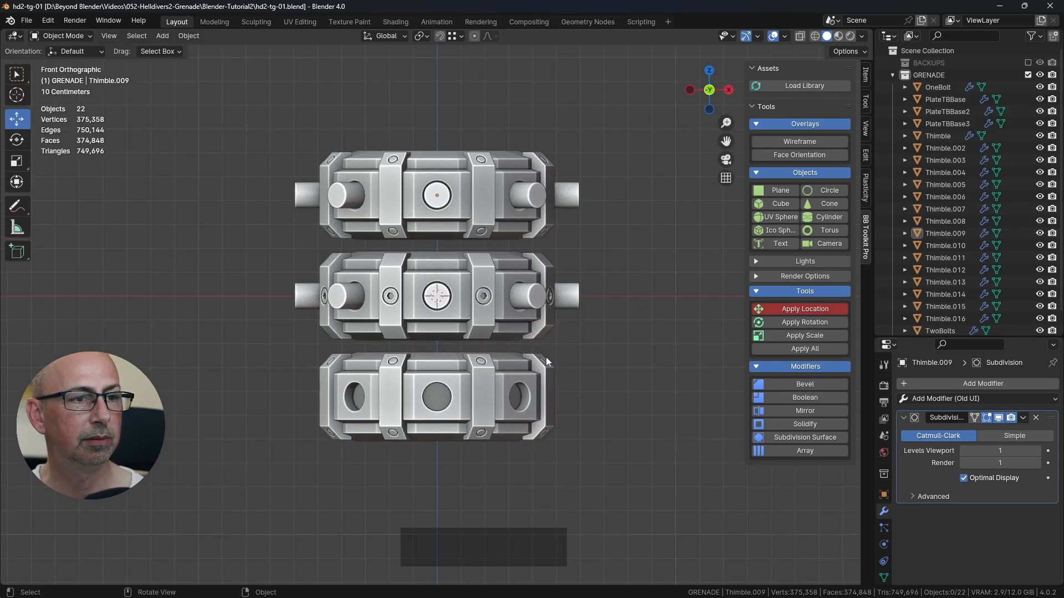
scroll(530, 338, up, 2)
shift+middle_drag(530, 338, 554, 218)
click(375, 171)
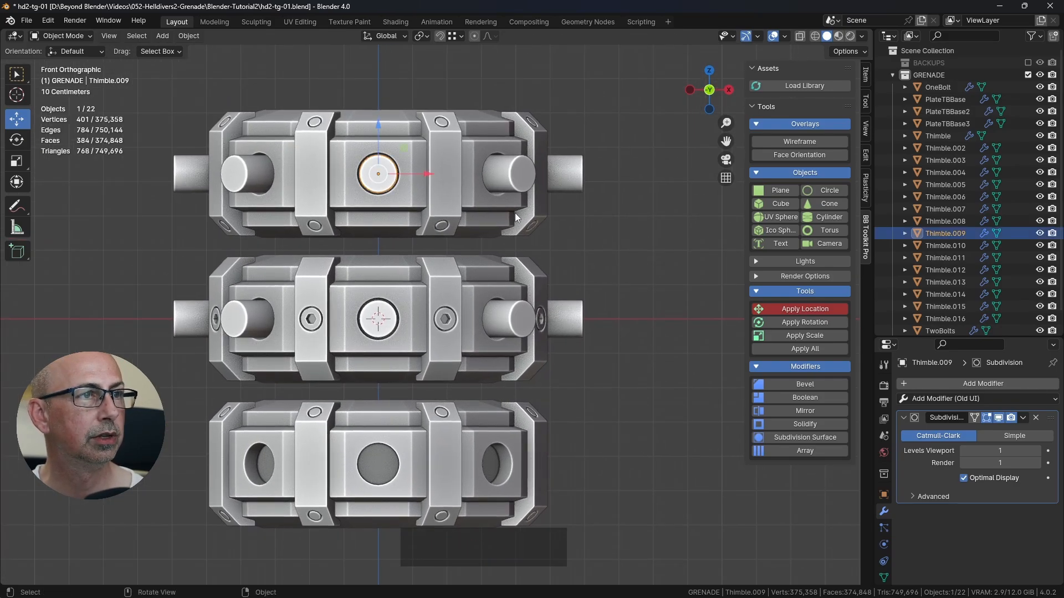
middle_drag(528, 174, 571, 186)
mouse_move(503, 221)
middle_down()
mouse_move(333, 188)
mouse_move(455, 221)
mouse_move(487, 218)
middle_up()
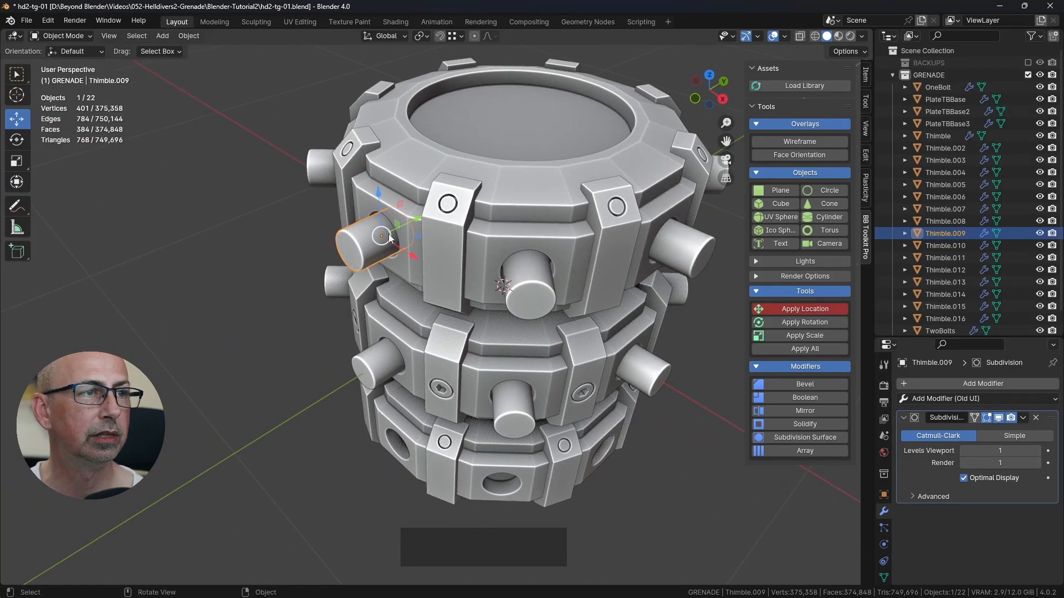
scroll(400, 235, up, 3)
shift+middle_drag(414, 225, 649, 110)
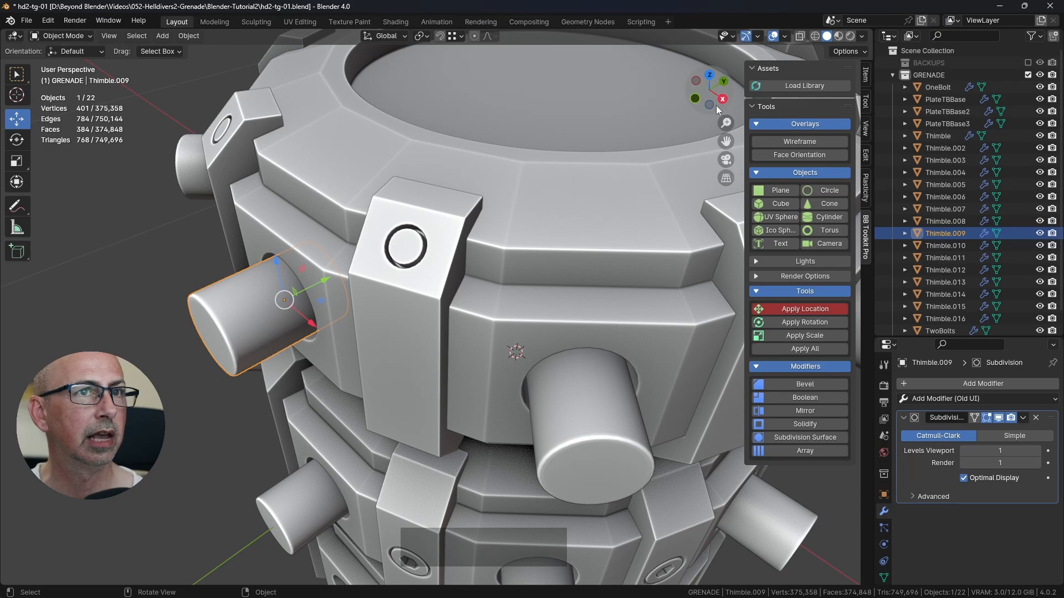
middle_drag(715, 105, 420, 276)
scroll(480, 263, down, 2)
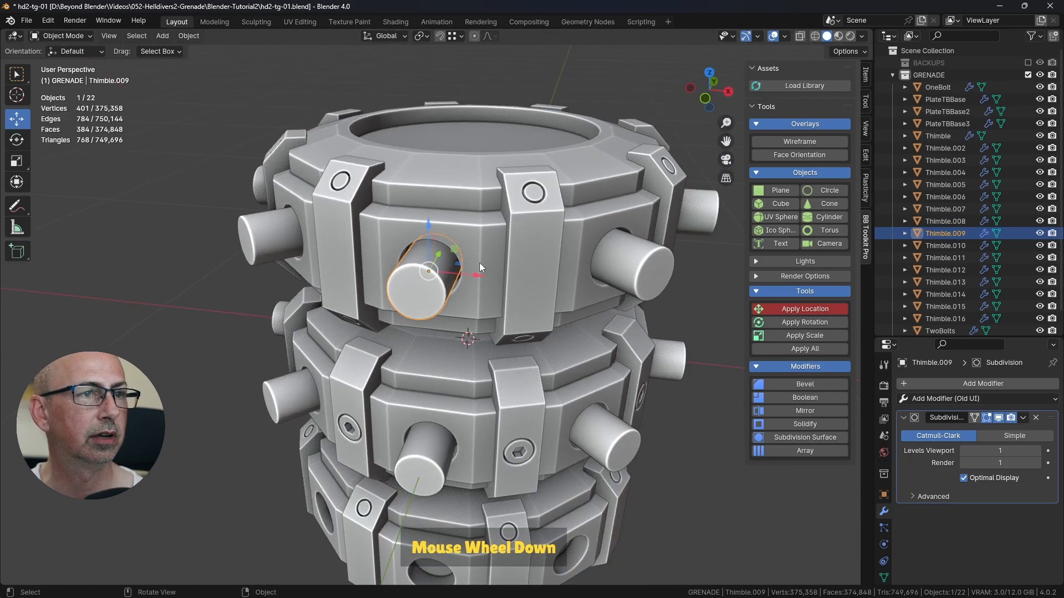
Step: Select the top ring pin Thimble.015 and set the transform orientation to Local
click(612, 260)
shift+middle_drag(613, 265, 550, 262)
click(619, 235)
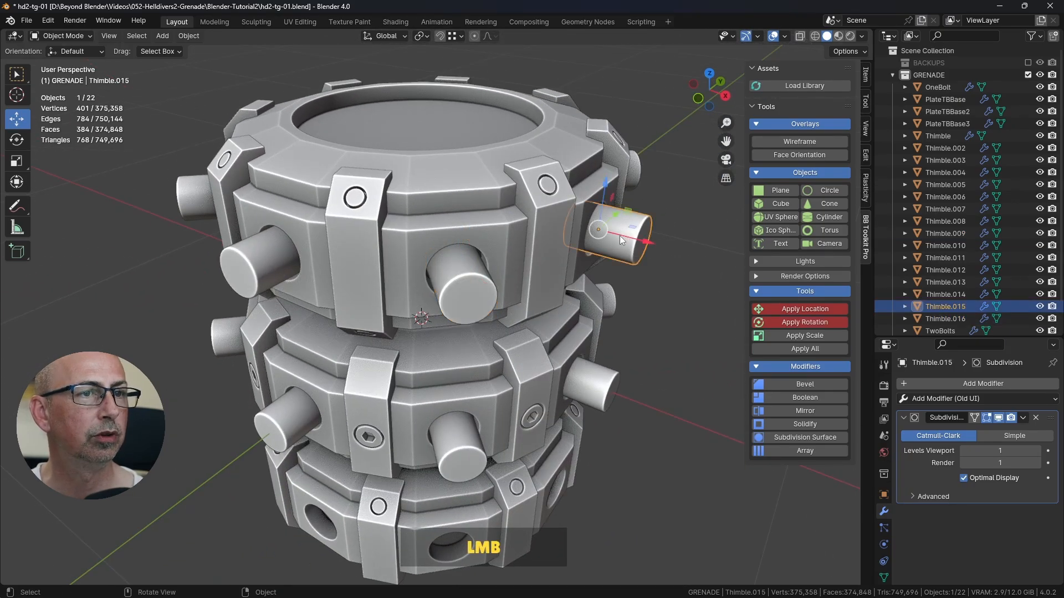
click(388, 37)
click(354, 88)
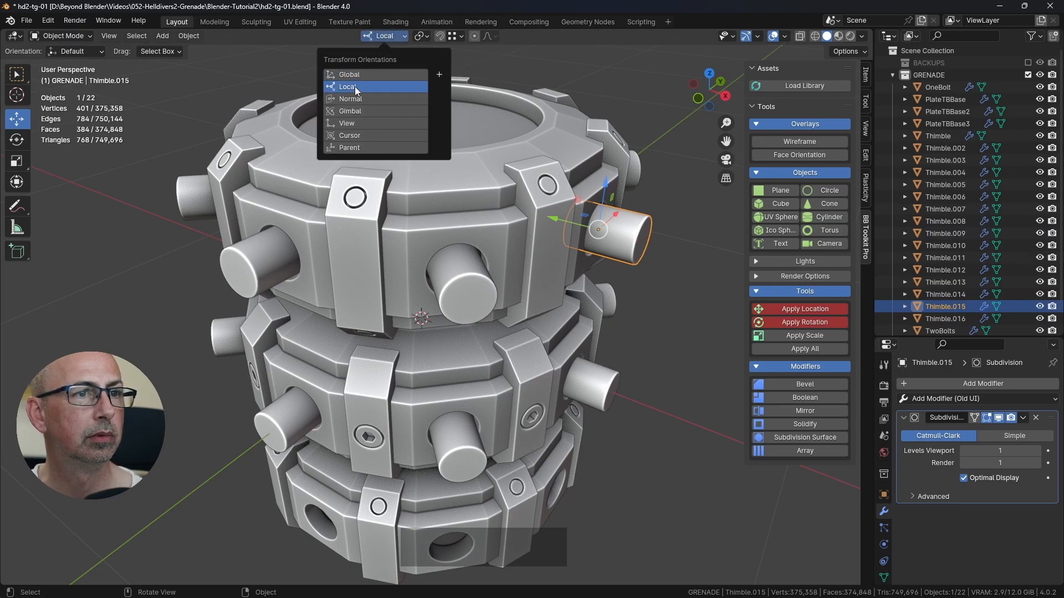
Step: Check the local axes of the neighbouring top ring pins Thimble.009 and Thimble.016
click(273, 256)
middle_drag(268, 261, 342, 259)
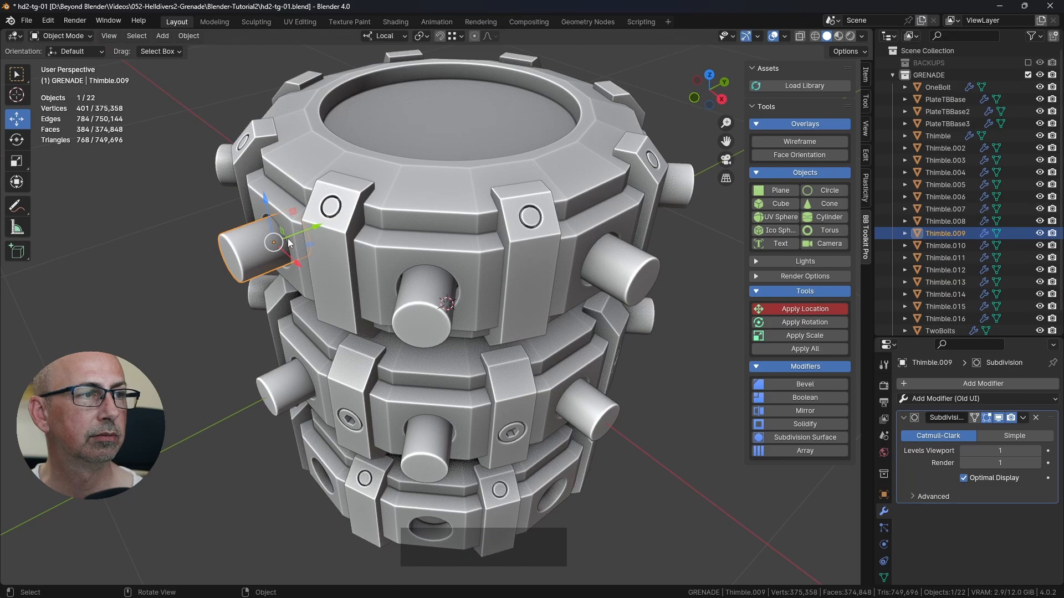
click(415, 296)
middle_drag(416, 296, 363, 277)
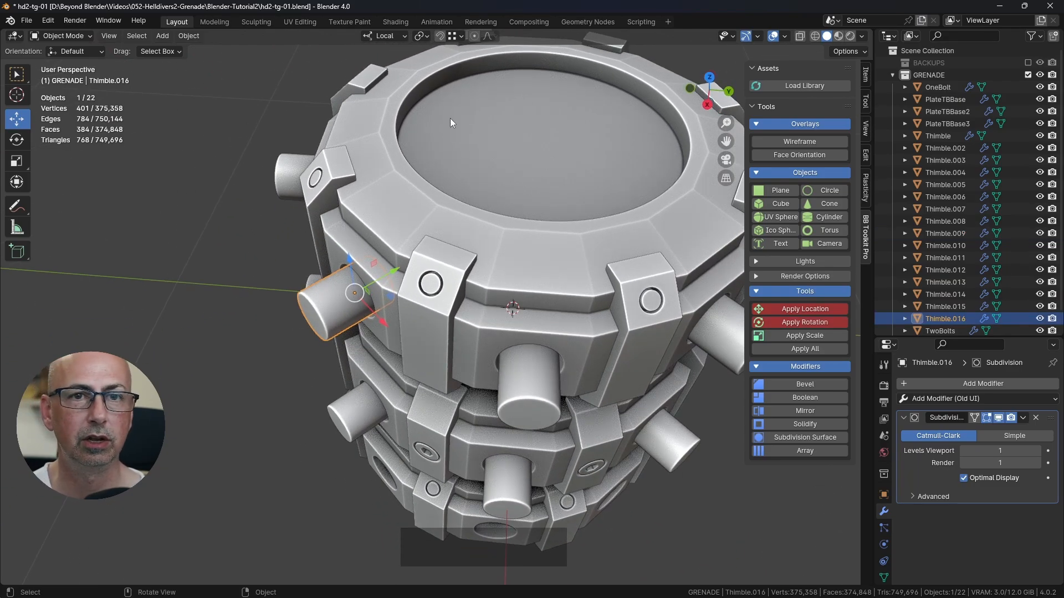
Step: Activate the Rotate tool for the top ring pin Thimble.016 and examine its local rotation axes
shift+middle_drag(473, 285, 314, 239)
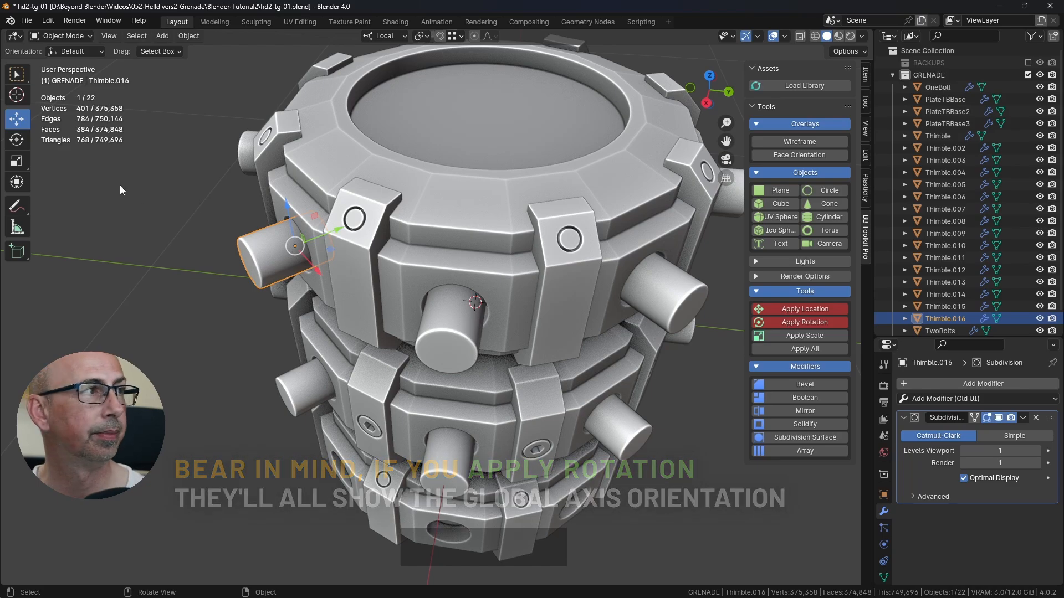
click(18, 142)
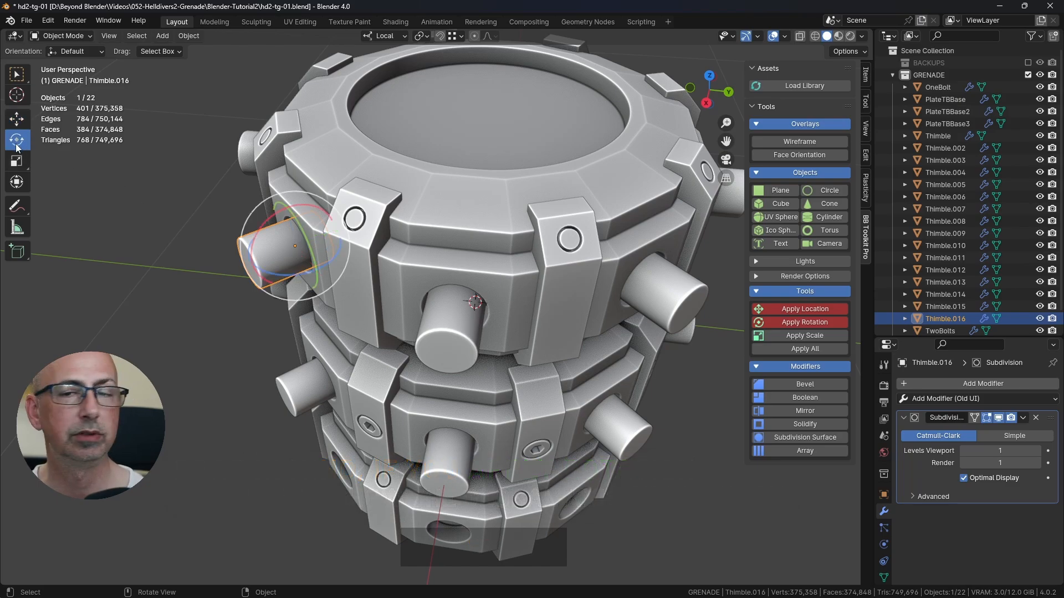
middle_drag(263, 196, 288, 166)
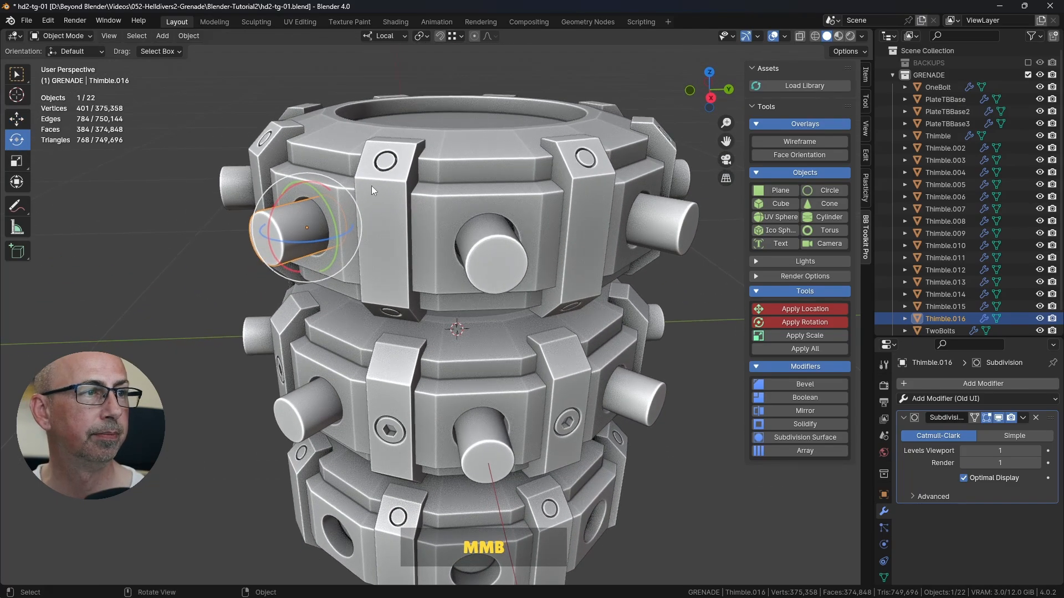
middle_drag(371, 185, 420, 216)
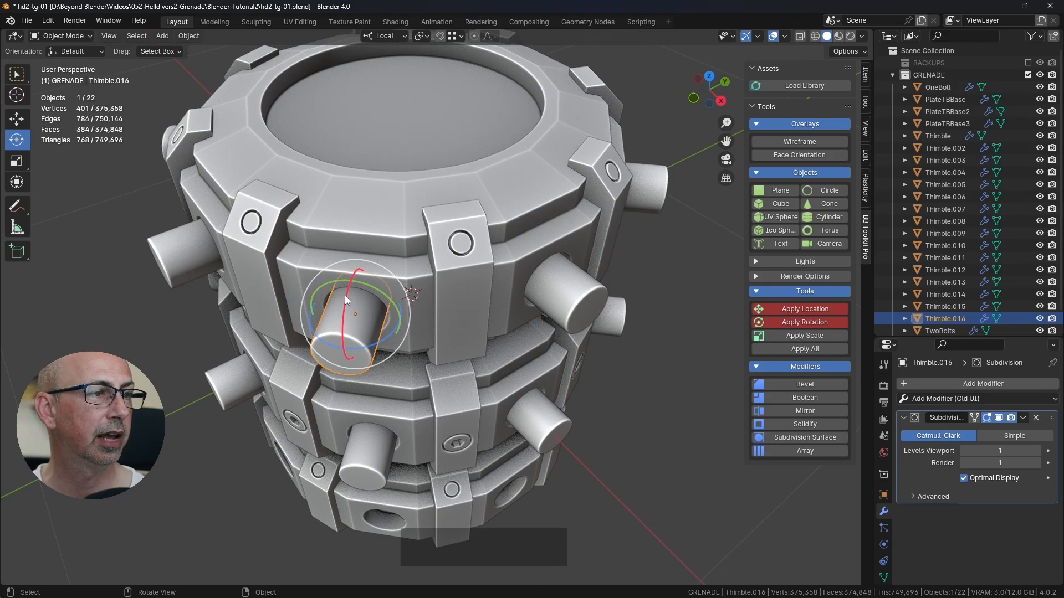
Step: Try rotating Thimble.016 freely about its local X axis and undo the rotation
drag(345, 295, 352, 273)
key(ctrl+z)
middle_drag(403, 271, 434, 255)
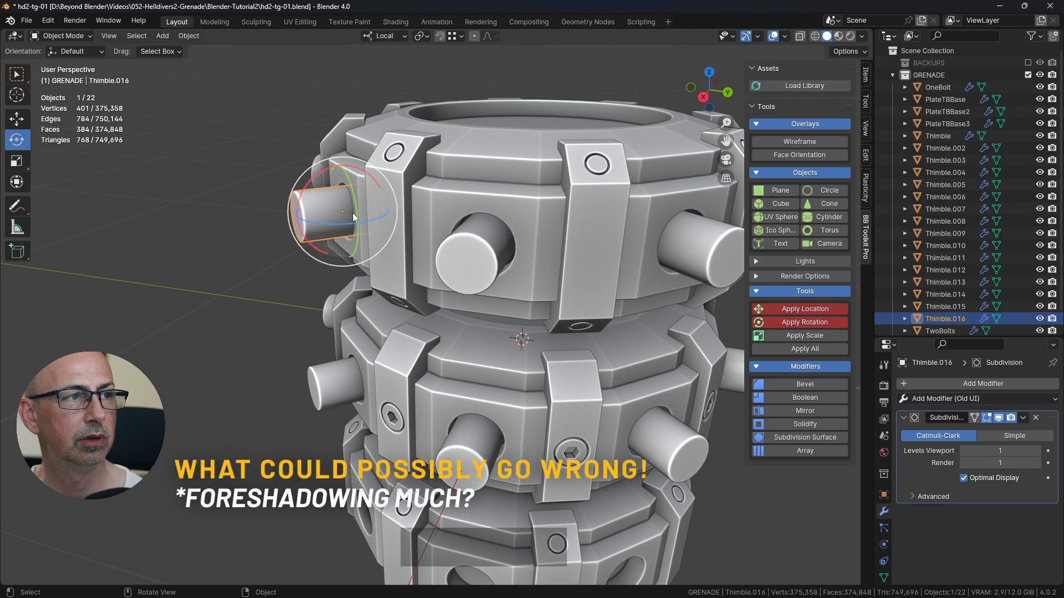
Step: In front view, tilt Thimble.016 upward by rotating it -10° about its local X axis with incremental snapping
scroll(352, 213, up, 2)
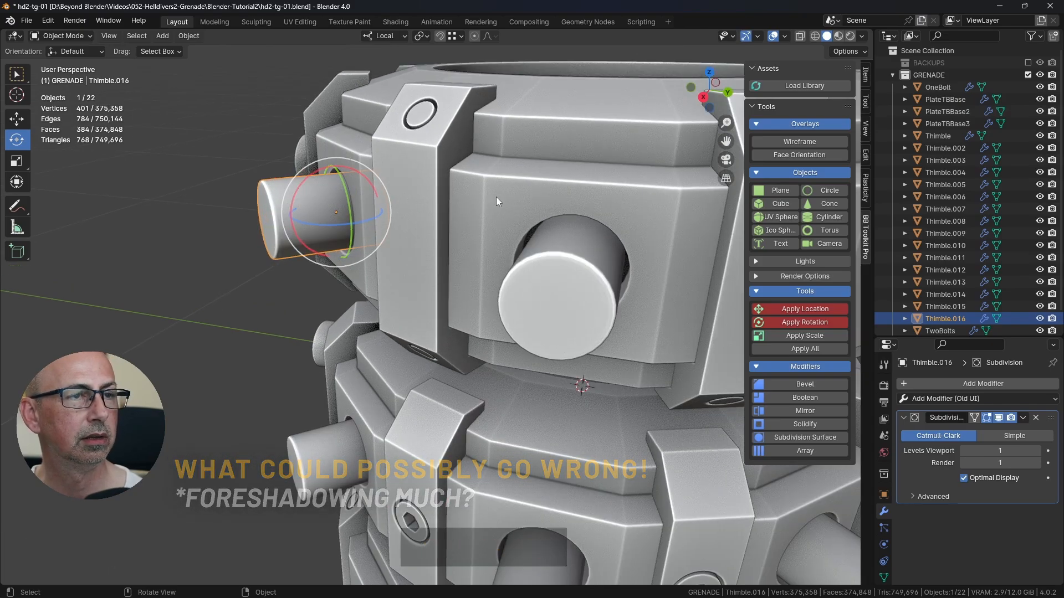
scroll(494, 201, down, 3)
middle_drag(560, 263, 388, 157)
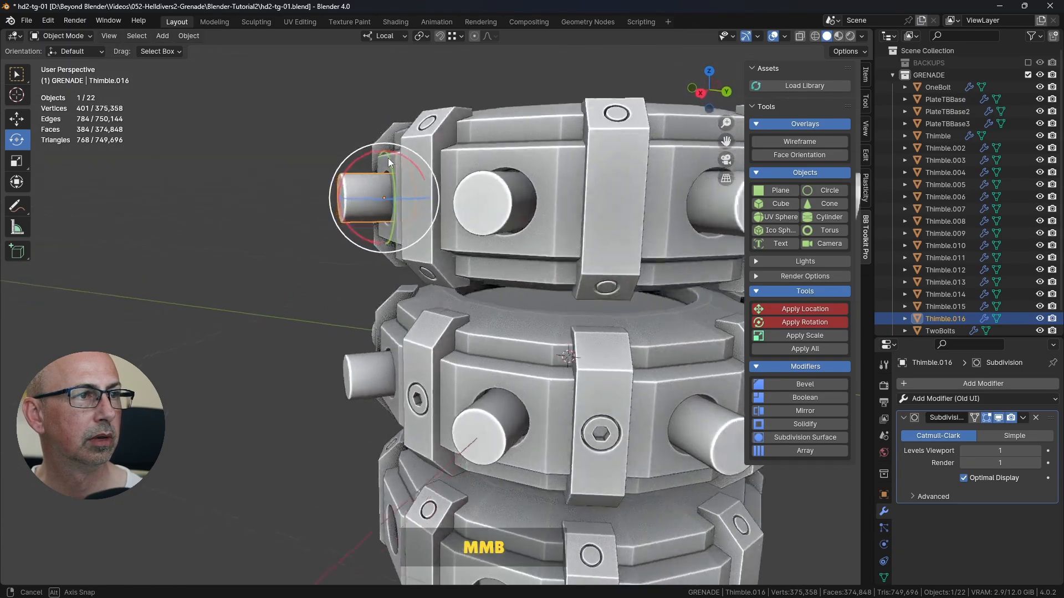
key(KP_1)
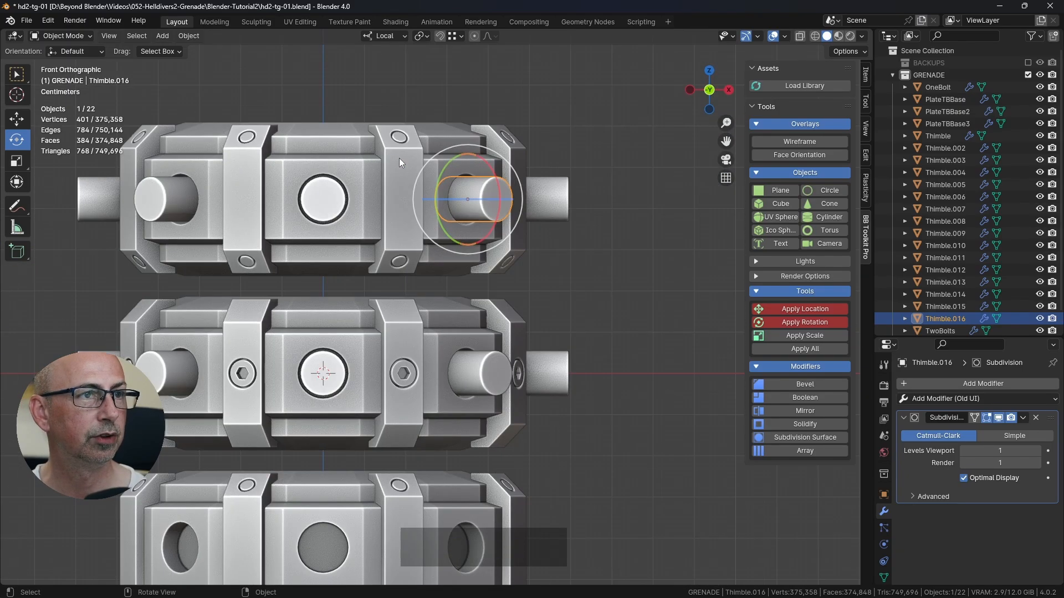
scroll(495, 153, up, 4)
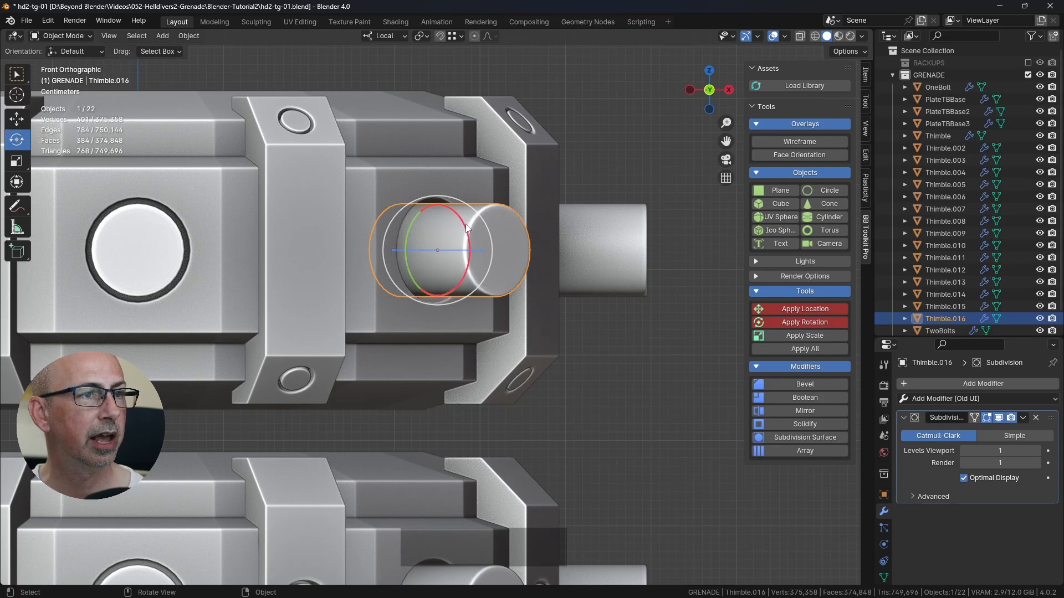
drag(467, 232, 460, 216)
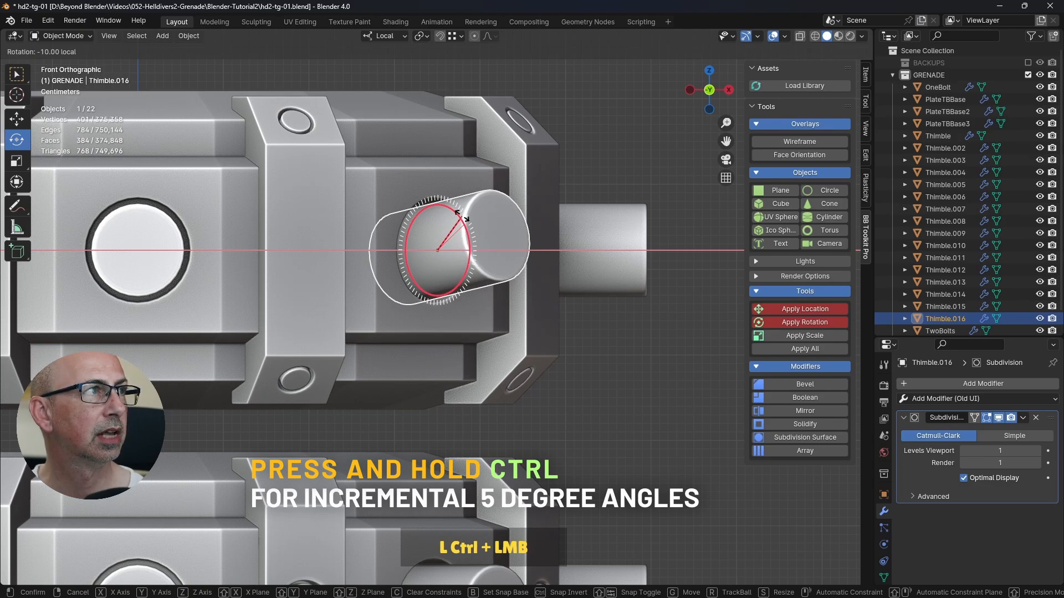
ctrl+drag(461, 216, 463, 221)
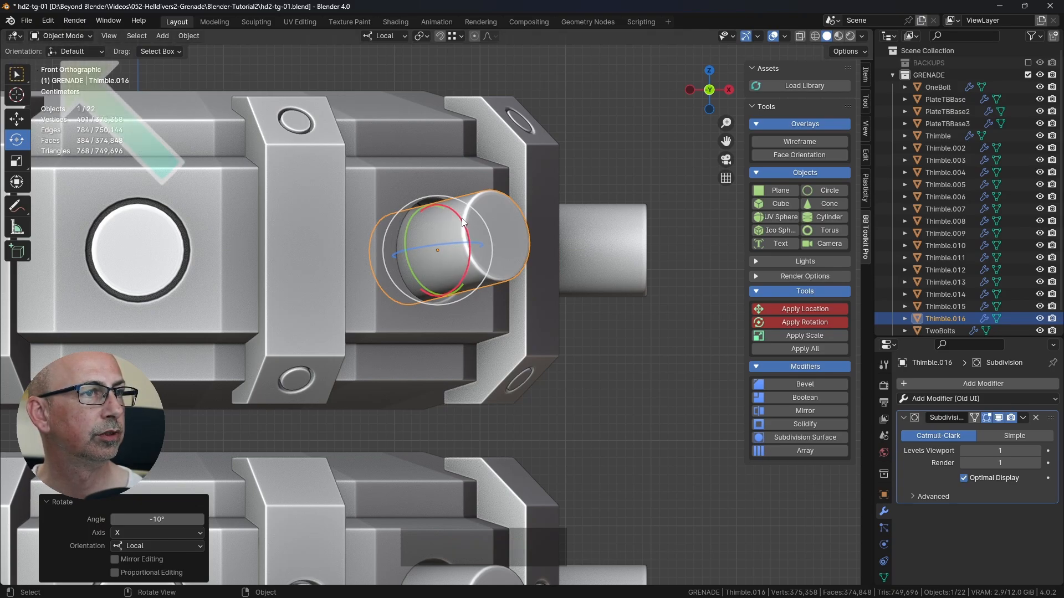
Step: Try tilting Thimble.016 a further -16.4° about its local X axis without snapping, and undo it
mouse_move(461, 218)
mouse_down()
mouse_move(459, 248)
mouse_move(459, 207)
mouse_up()
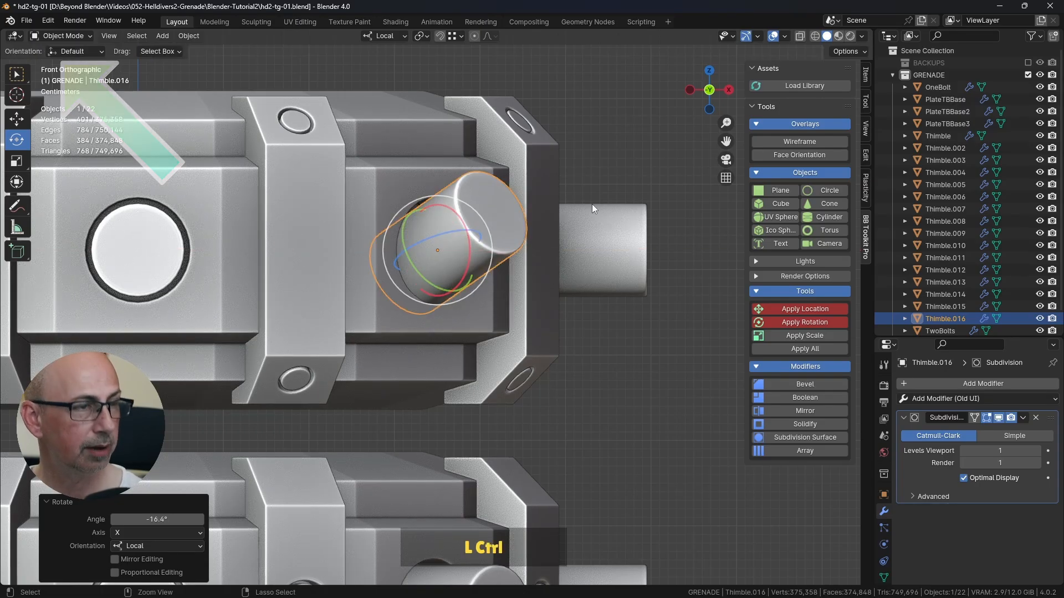
key(ctrl+z)
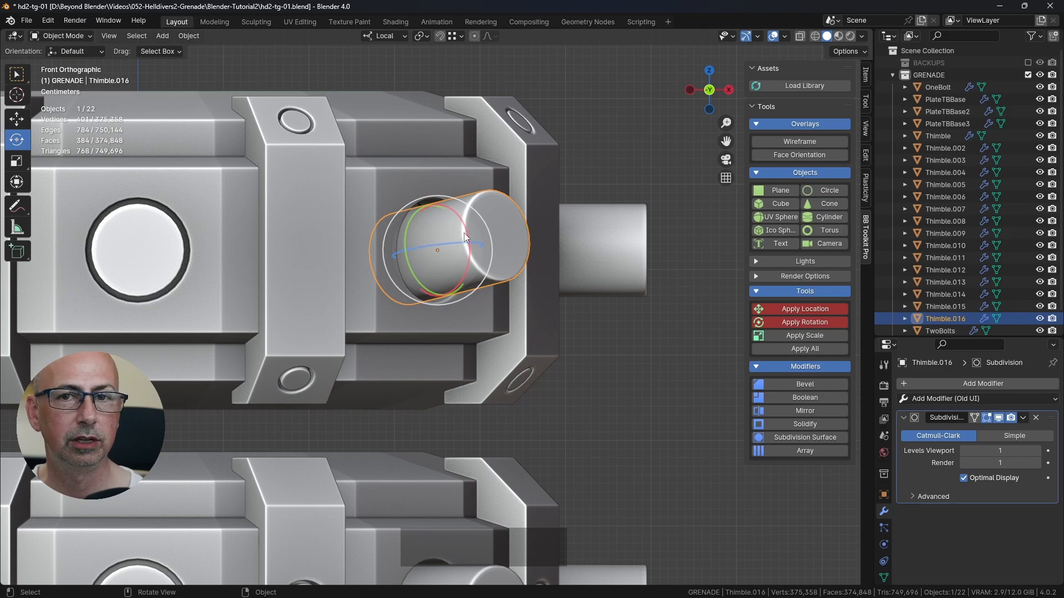
scroll(464, 233, down, 3)
Step: Show the transform values of Thimble.016 and copy its X rotation of -10°
middle_drag(463, 233, 414, 237)
click(315, 248)
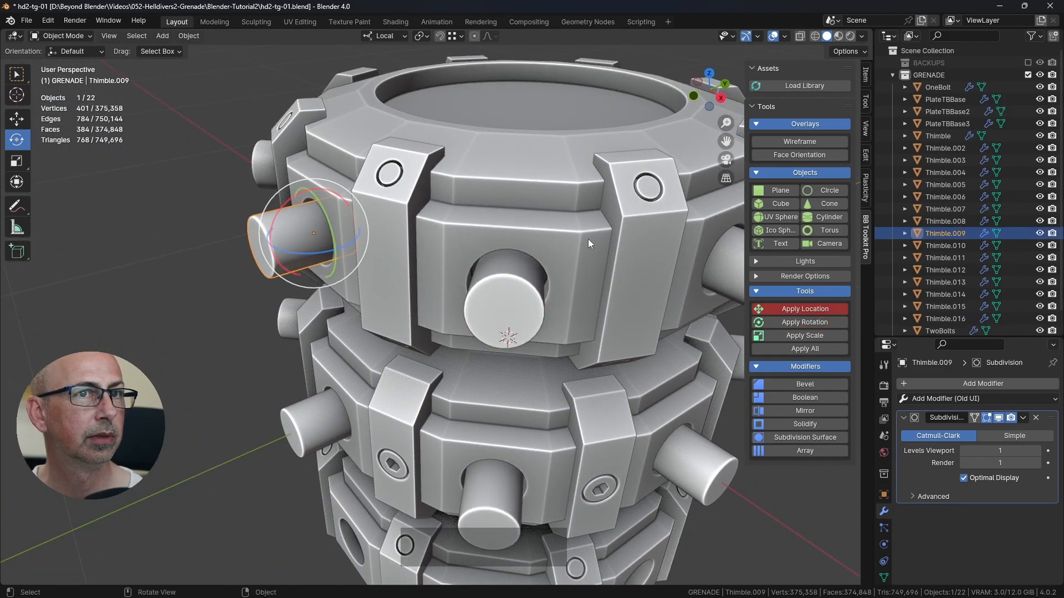
click(503, 290)
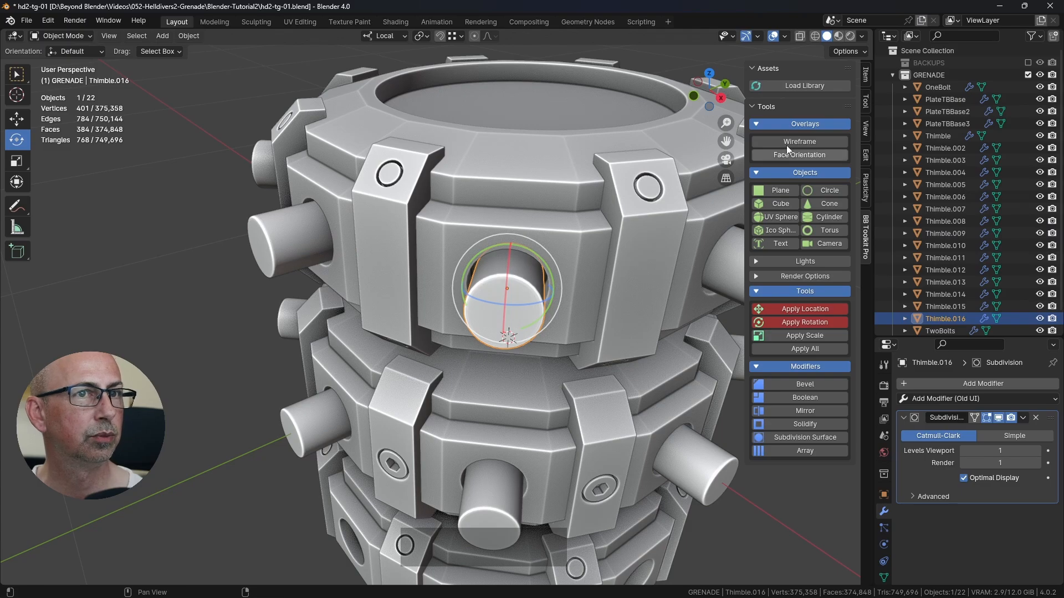
click(865, 77)
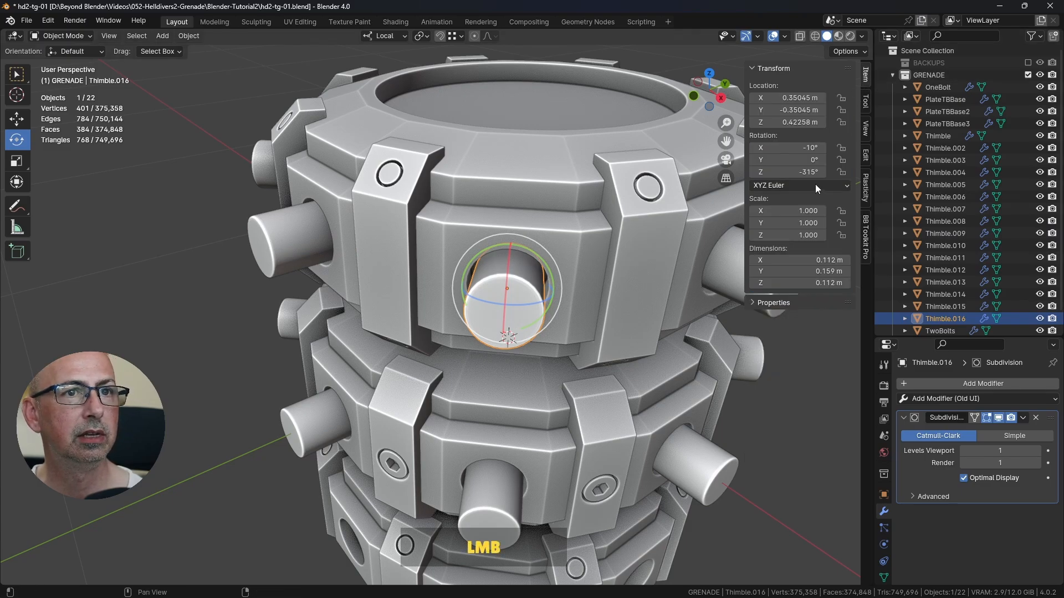
click(776, 146)
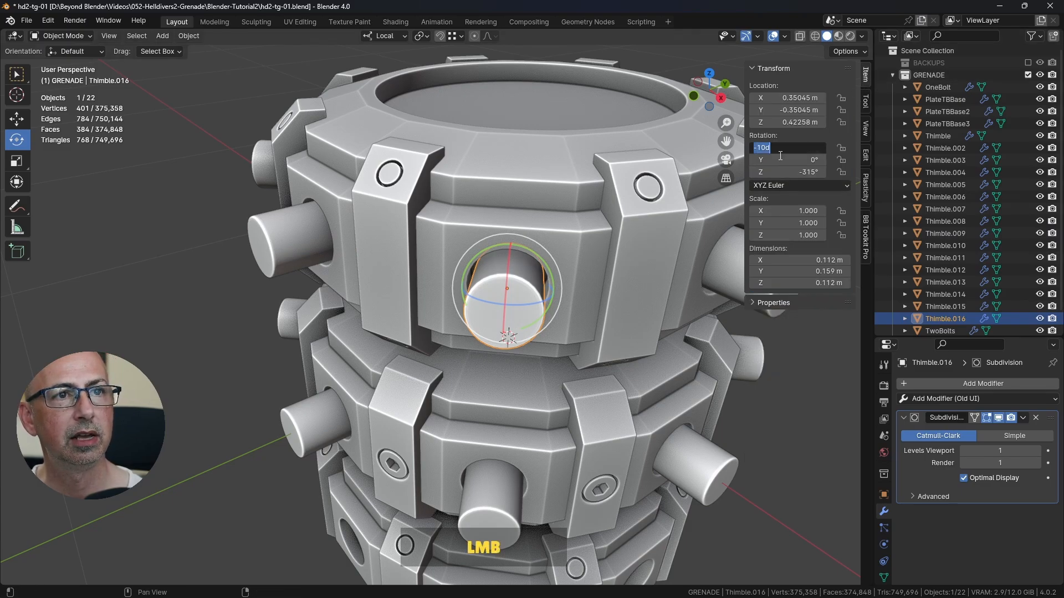
key(ctrl+c)
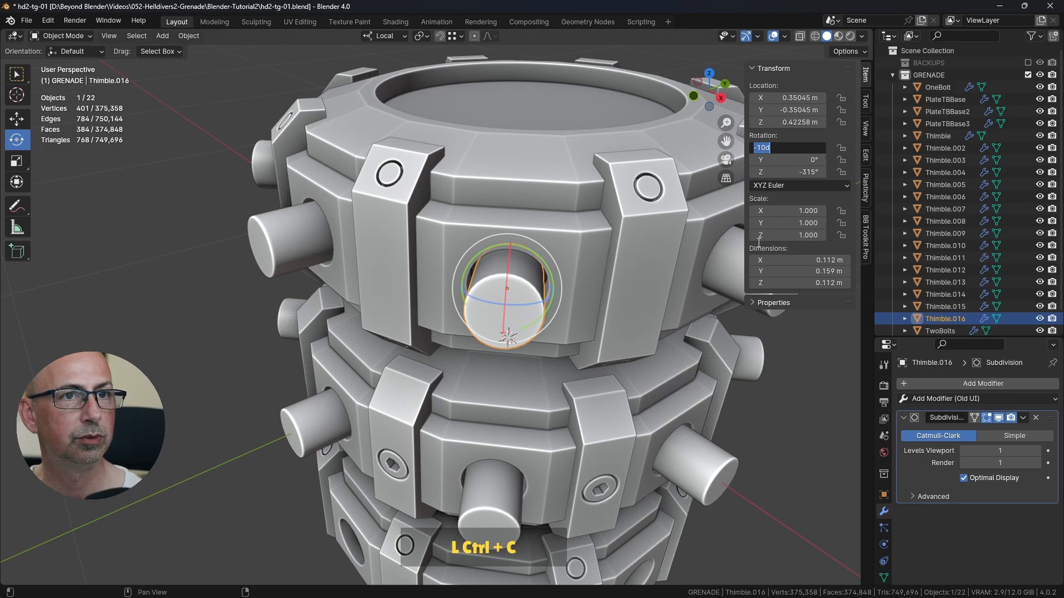
Step: Switch to the Select Box tool, select Thimble.009 and paste -10° as its X rotation
click(16, 73)
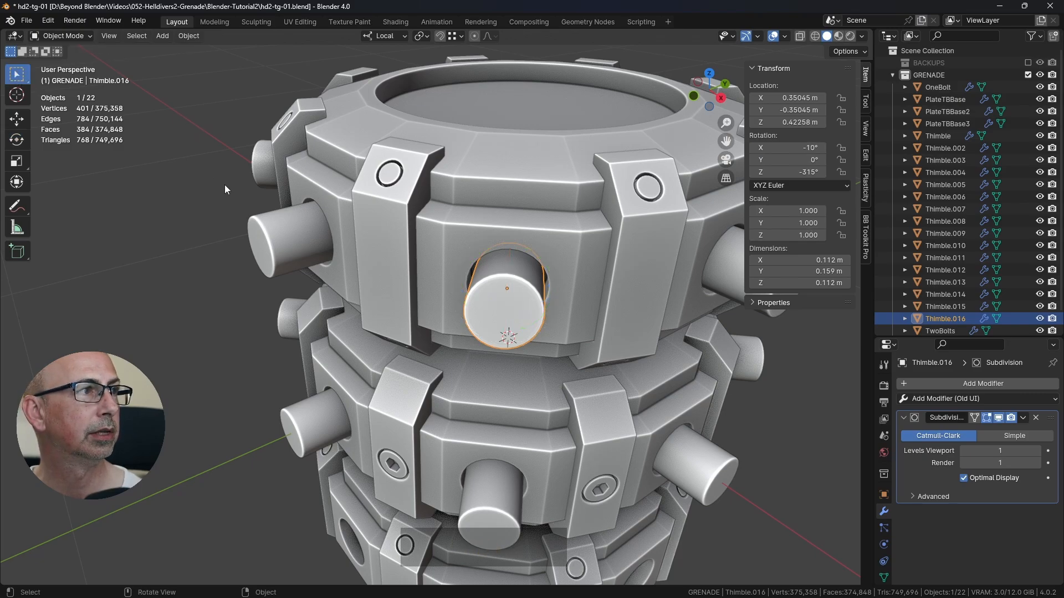
click(284, 225)
click(778, 147)
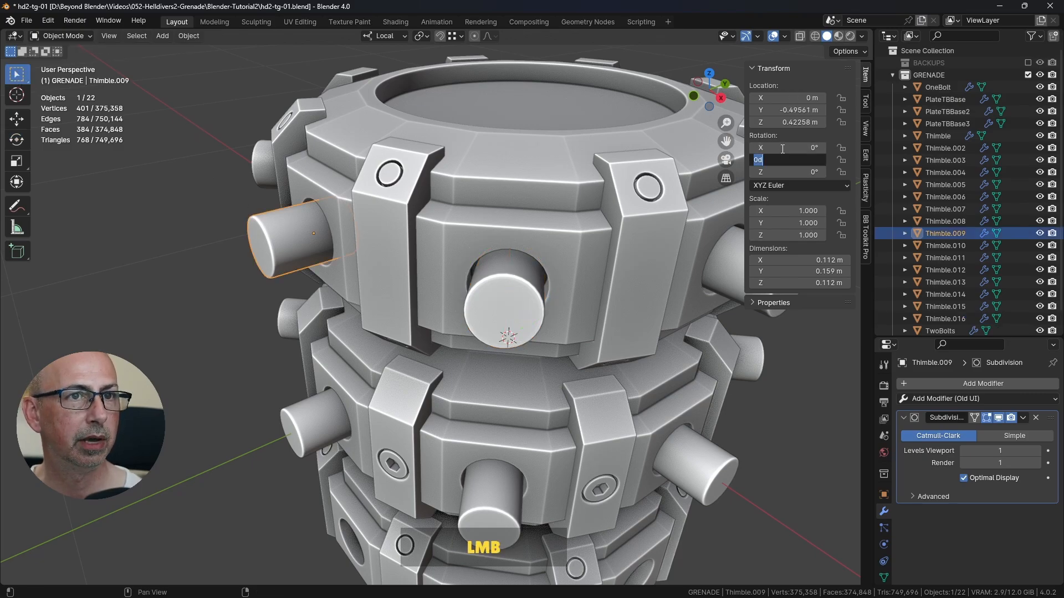
key(ctrl+v)
key(Return)
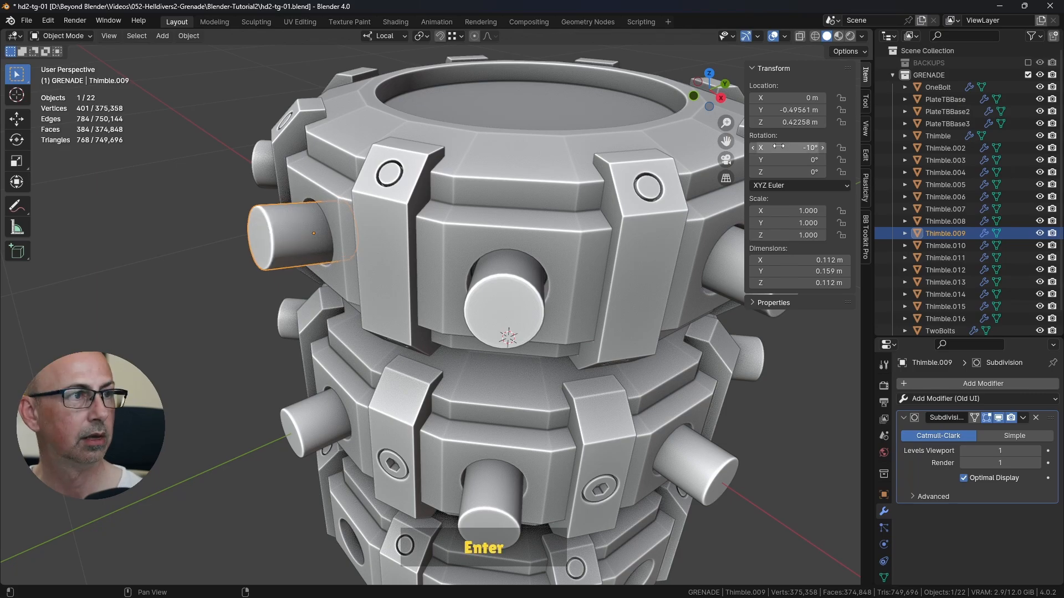
Step: Select the six remaining untilted top ring pins together, Thimble.010 to Thimble.015
scroll(550, 254, down, 2)
shift+middle_drag(551, 254, 345, 221)
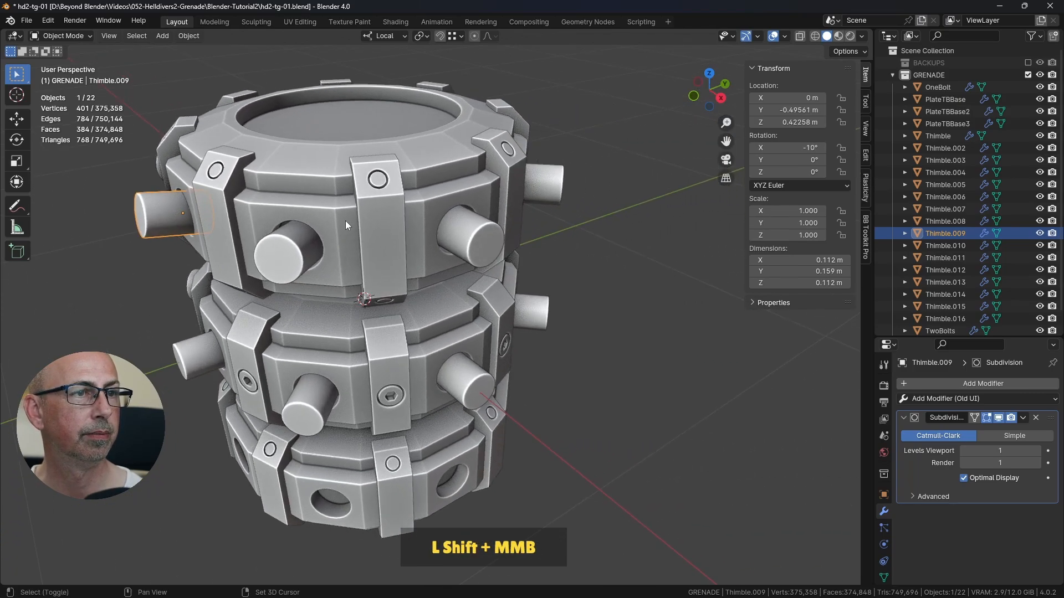
click(465, 231)
middle_drag(580, 250, 460, 262)
shift+click(653, 304)
shift+middle_drag(654, 304, 341, 289)
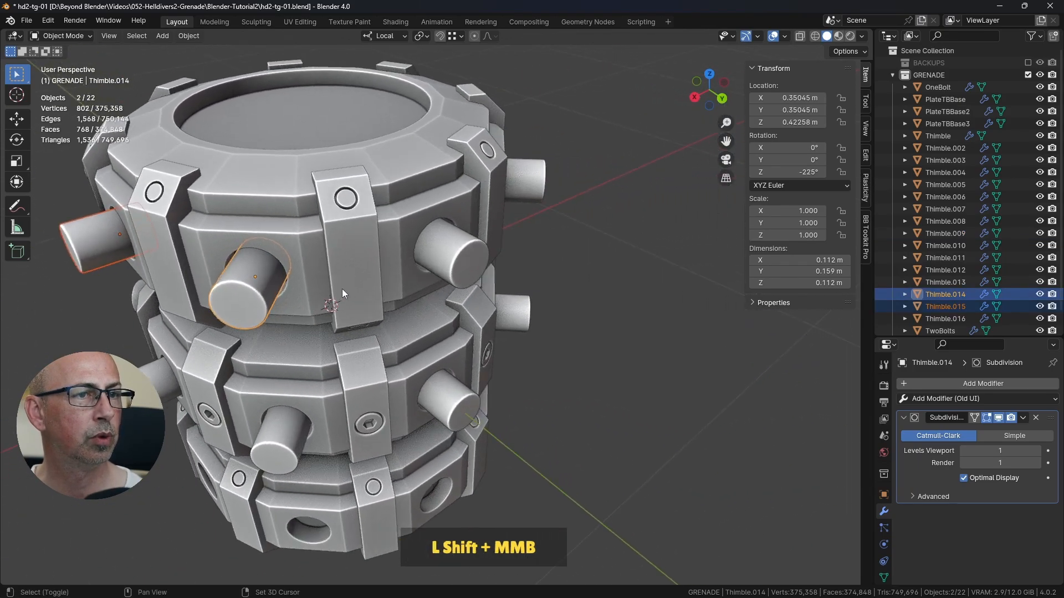
shift+click(483, 245)
shift+click(525, 183)
scroll(556, 215, down, 2)
middle_drag(556, 215, 451, 219)
shift+click(560, 288)
middle_drag(561, 288, 674, 201)
shift+click(448, 215)
scroll(534, 225, down, 1)
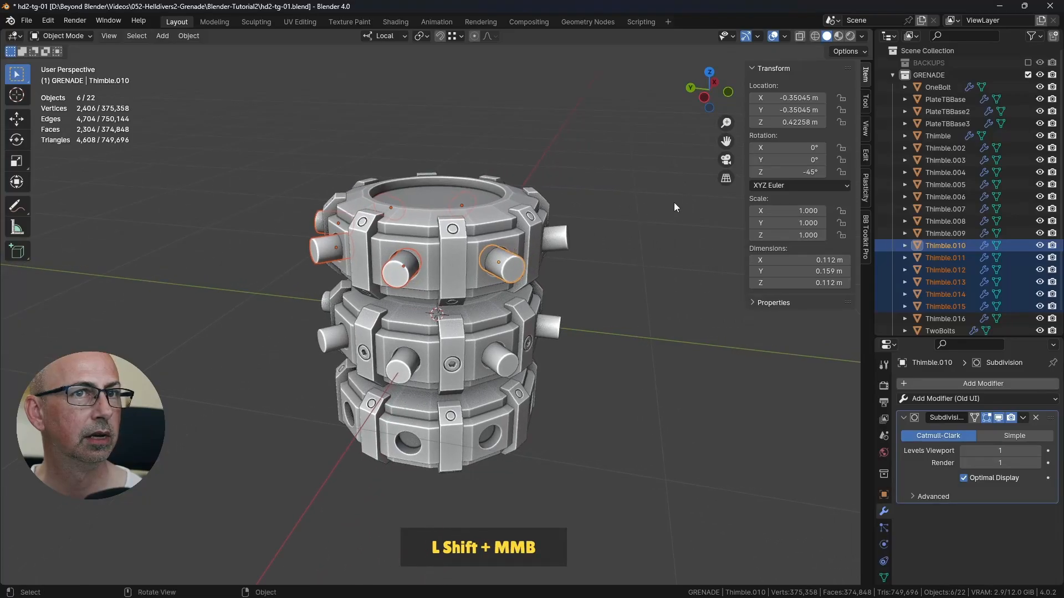
Step: Paste -10° as the X rotation and apply it to all six selected pins at once
click(785, 149)
key(ctrl+v)
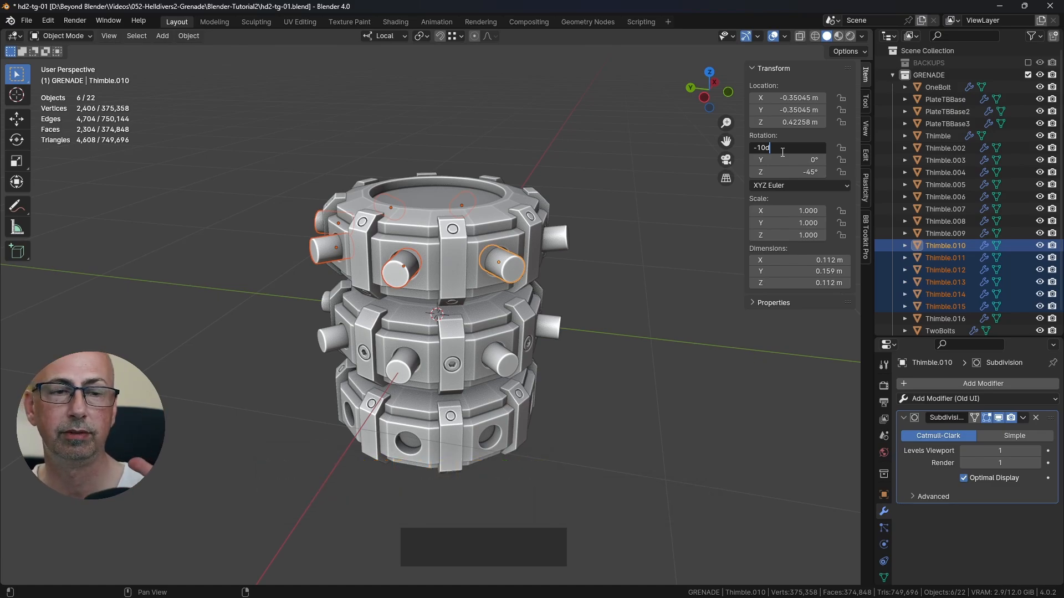
click(781, 149)
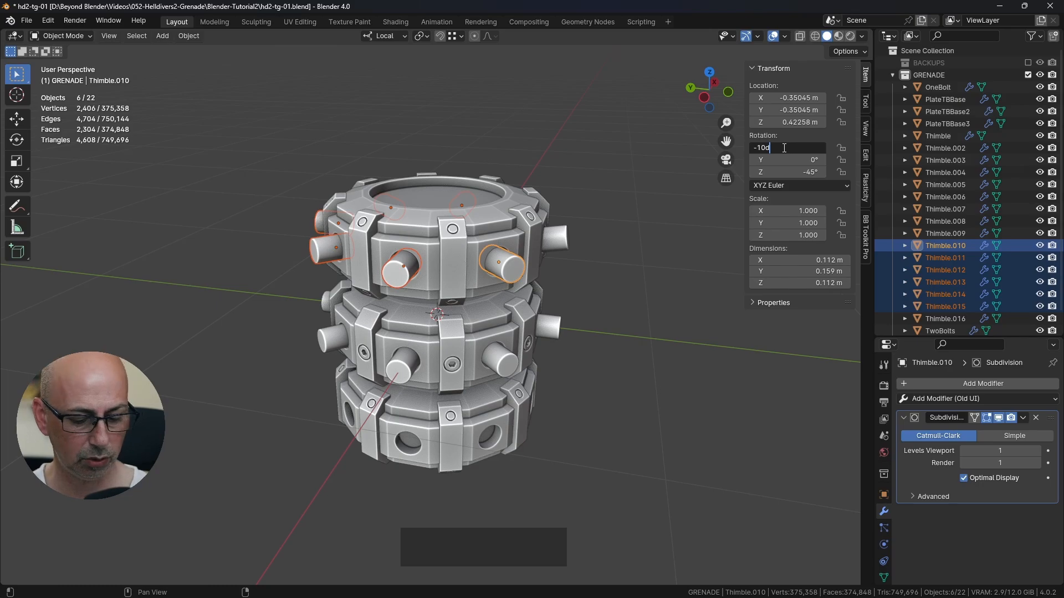
key(alt)
key(alt+Return)
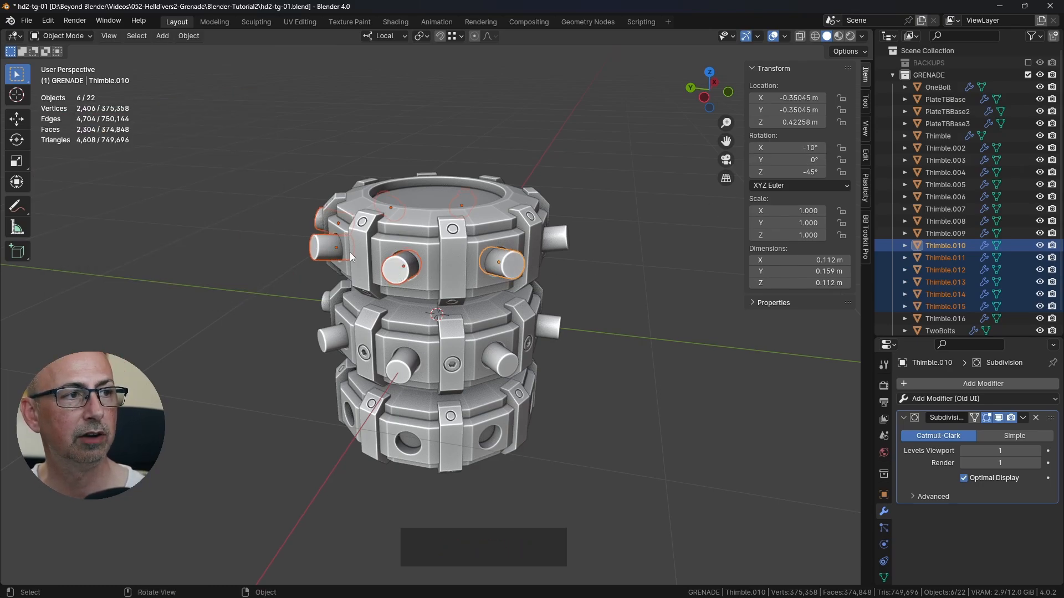
Step: Clear the selection and examine the tilt of the top ring pins from around the grenade, checking the rotation of Thimble.015
middle_drag(363, 205, 652, 184)
click(602, 254)
middle_drag(603, 254, 620, 254)
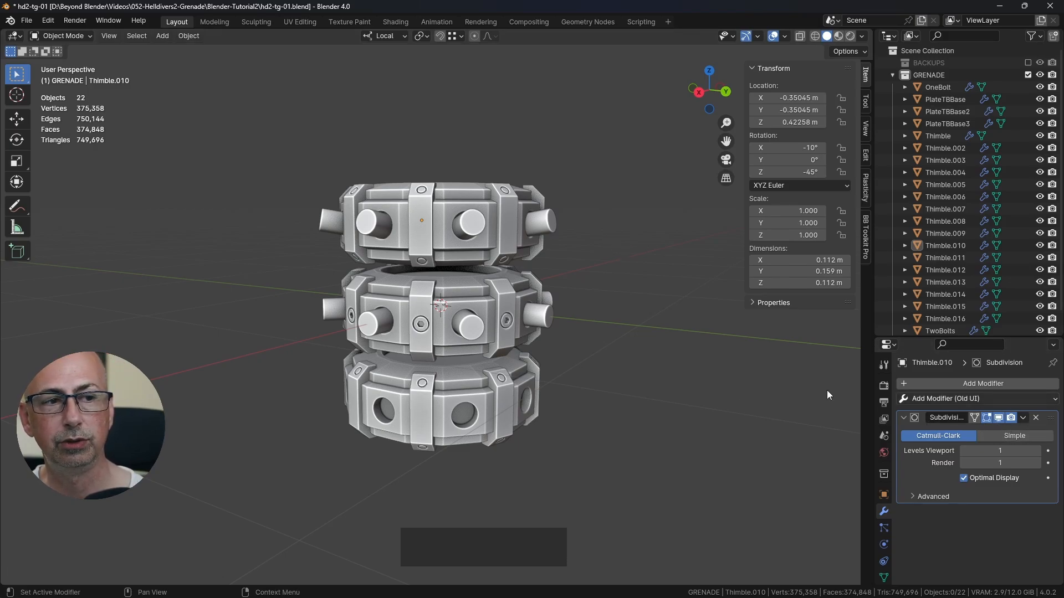
shift+middle_drag(523, 260, 556, 227)
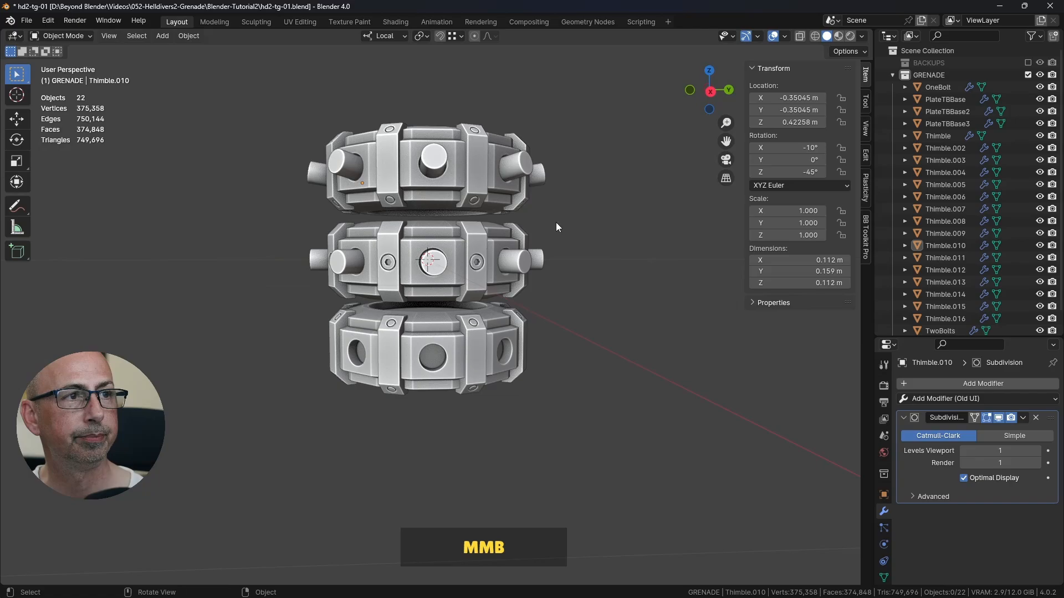
click(518, 173)
click(521, 174)
click(534, 175)
click(438, 164)
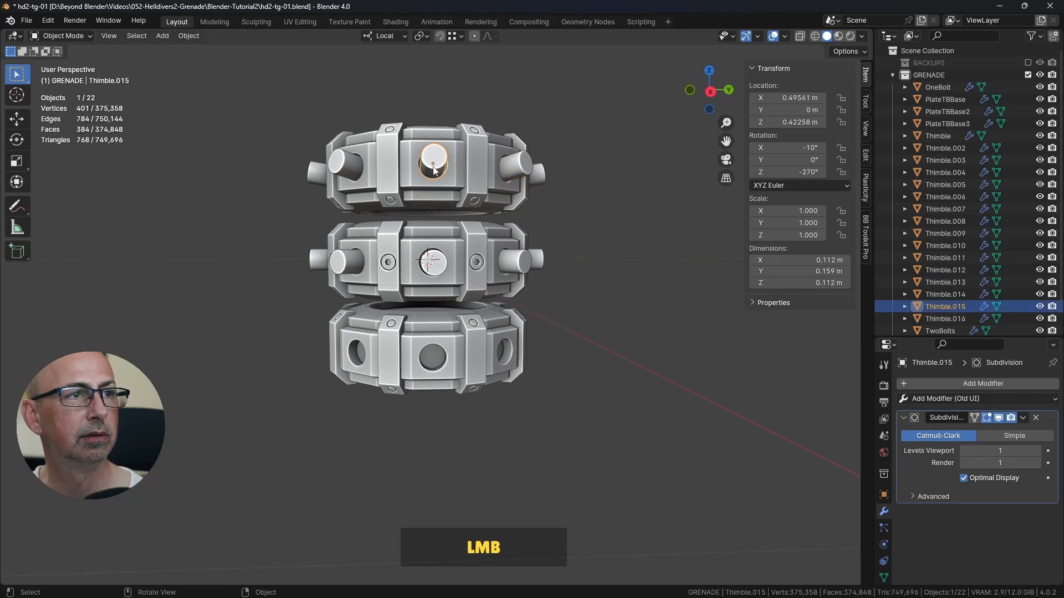
middle_drag(438, 164, 474, 217)
scroll(405, 199, up, 5)
shift+middle_drag(405, 198, 627, 259)
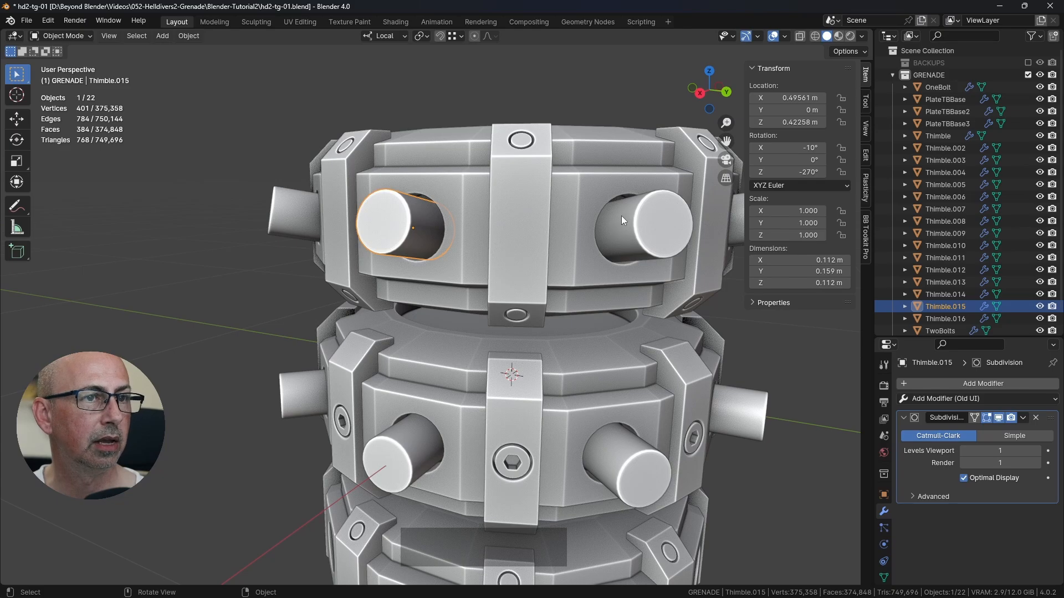
Step: Turn on X-ray in front view and examine how Thimble.015 sits inside the top ring
key(KP_1)
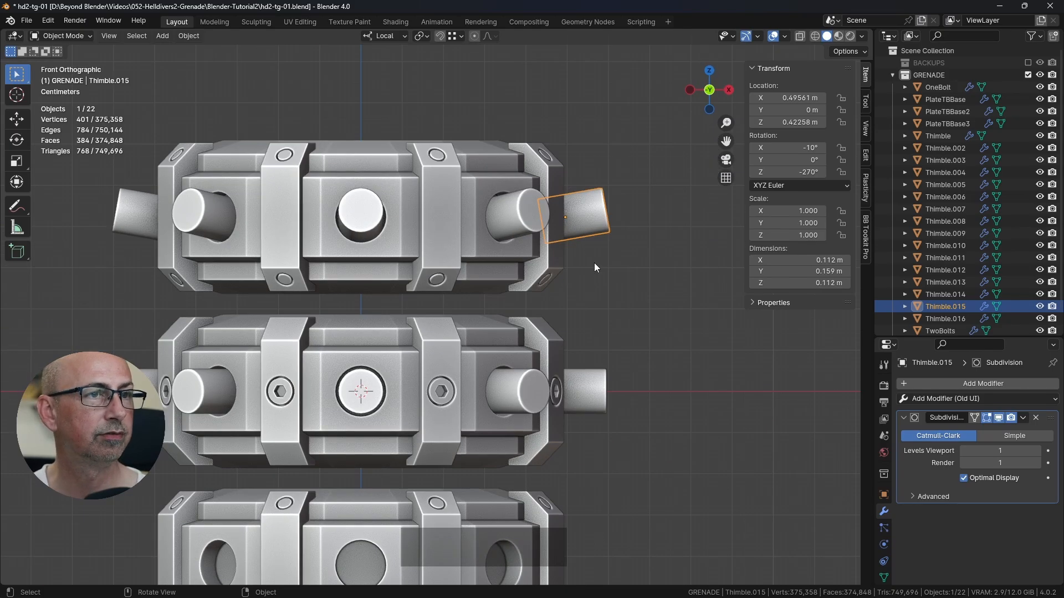
scroll(594, 244, up, 3)
click(799, 36)
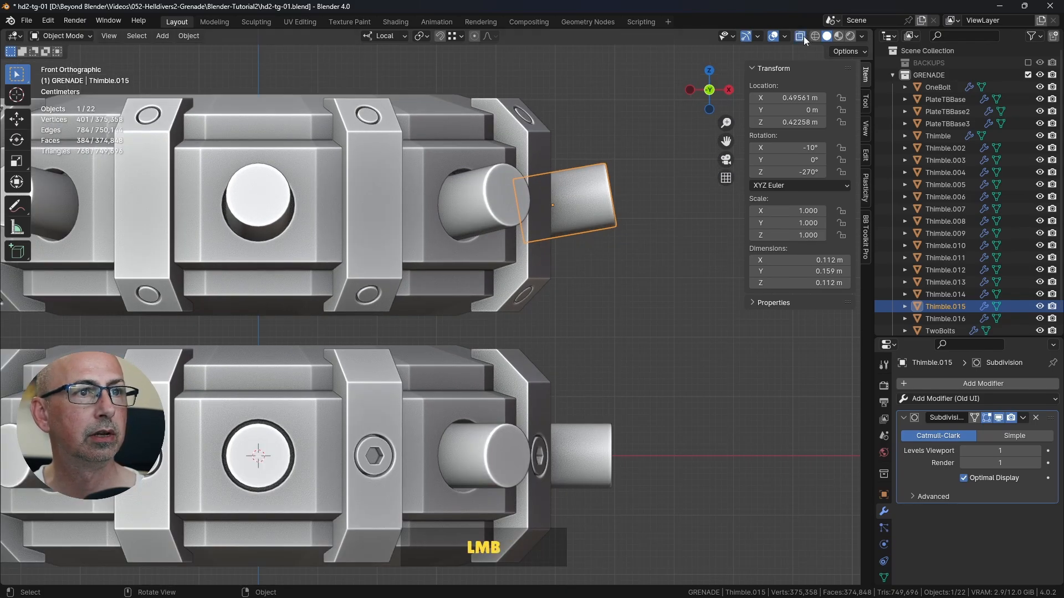
shift+middle_drag(629, 144, 518, 174)
scroll(477, 185, up, 6)
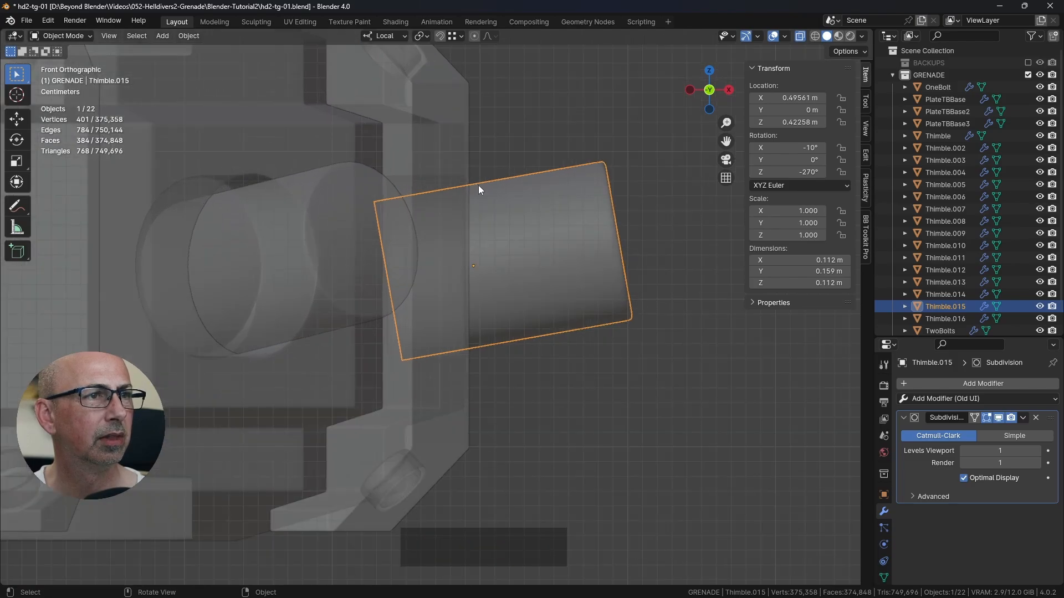
scroll(462, 415, up, 1)
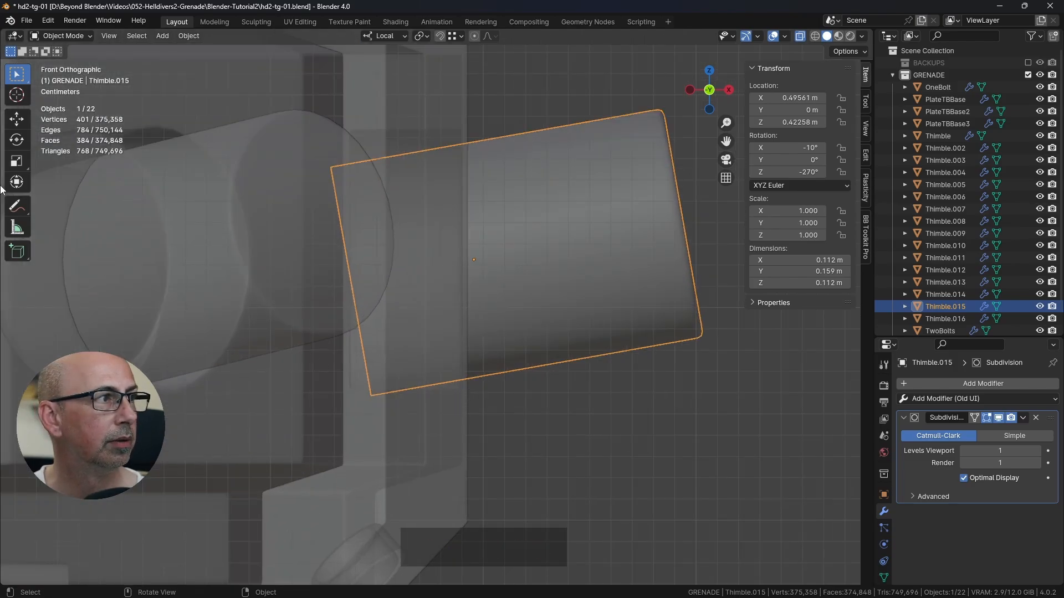
Step: Sketch annotation strokes marking the ring wall around Thimble.015, and undo them
click(15, 207)
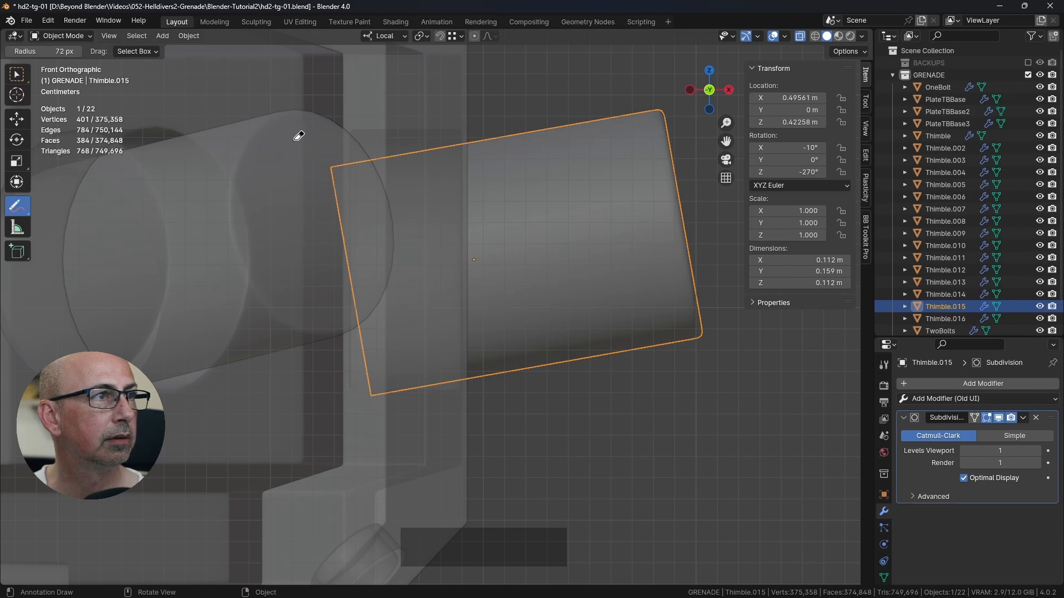
drag(22, 208, 61, 205)
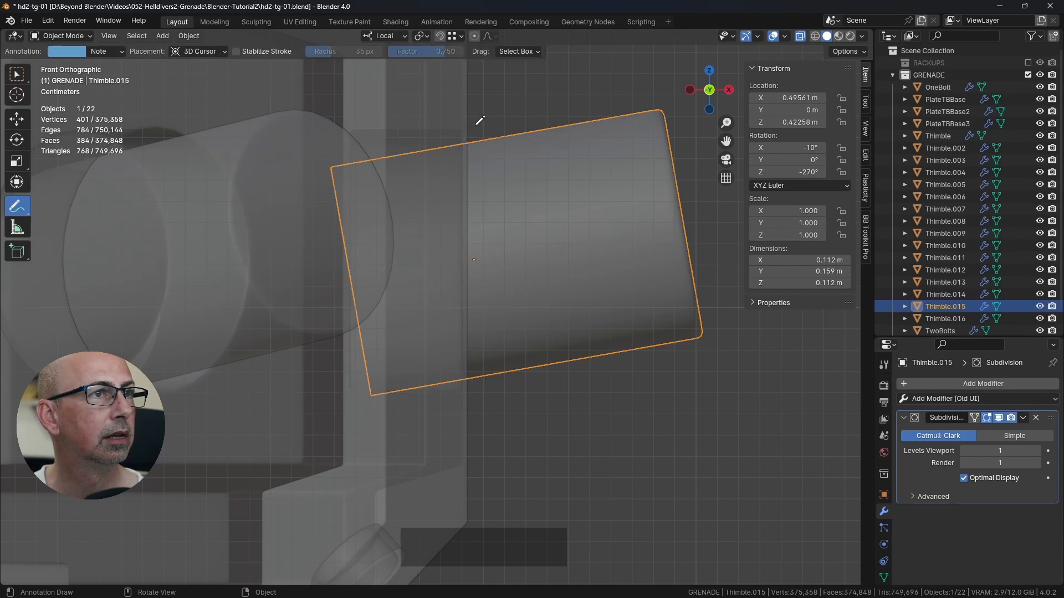
mouse_move(475, 125)
mouse_down()
mouse_move(349, 131)
mouse_move(353, 367)
mouse_move(491, 386)
mouse_move(471, 383)
mouse_up()
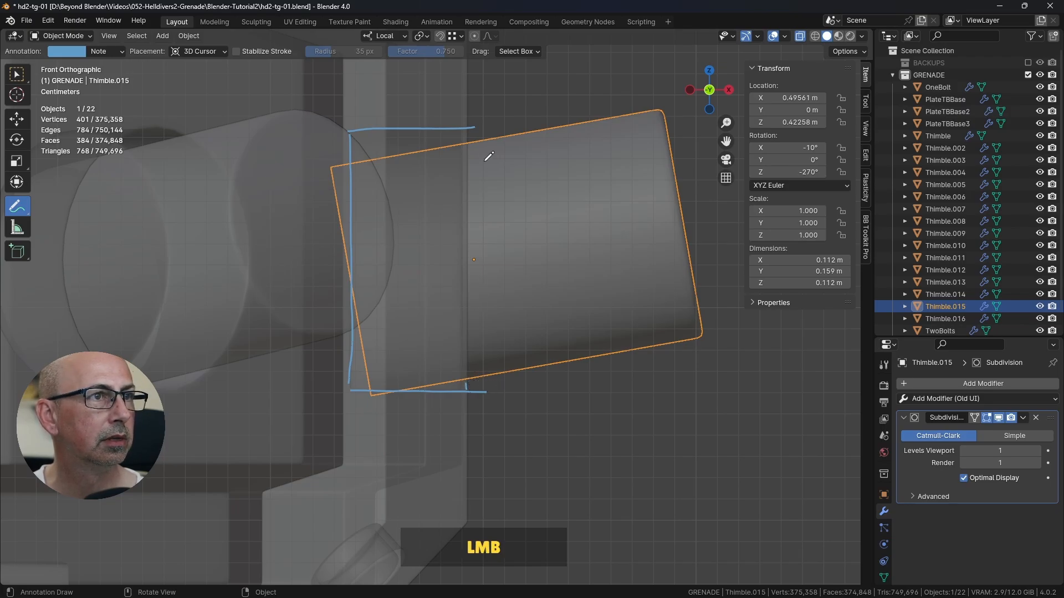
drag(463, 132, 463, 142)
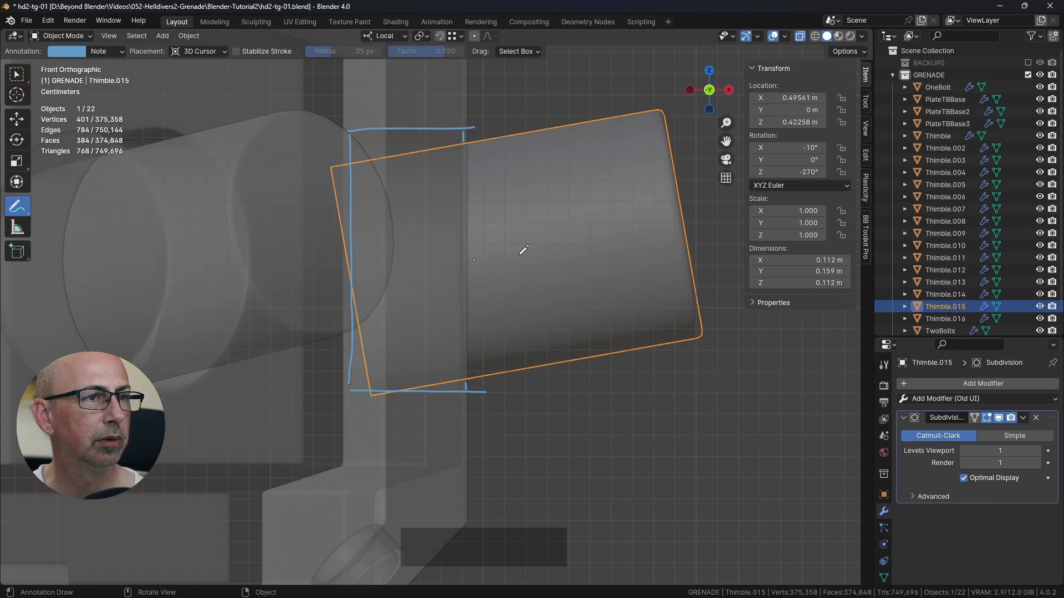
key(ctrl)
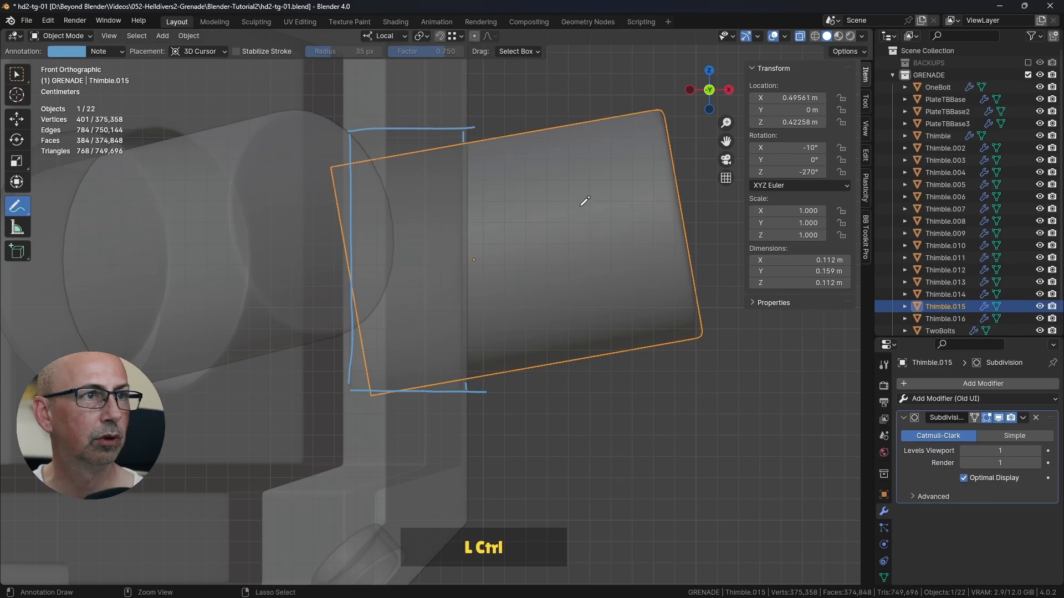
key(ctrl+z)
key(ctrl+z)
key(ctrl+z)
key(ctrl+z)
key(ctrl+z)
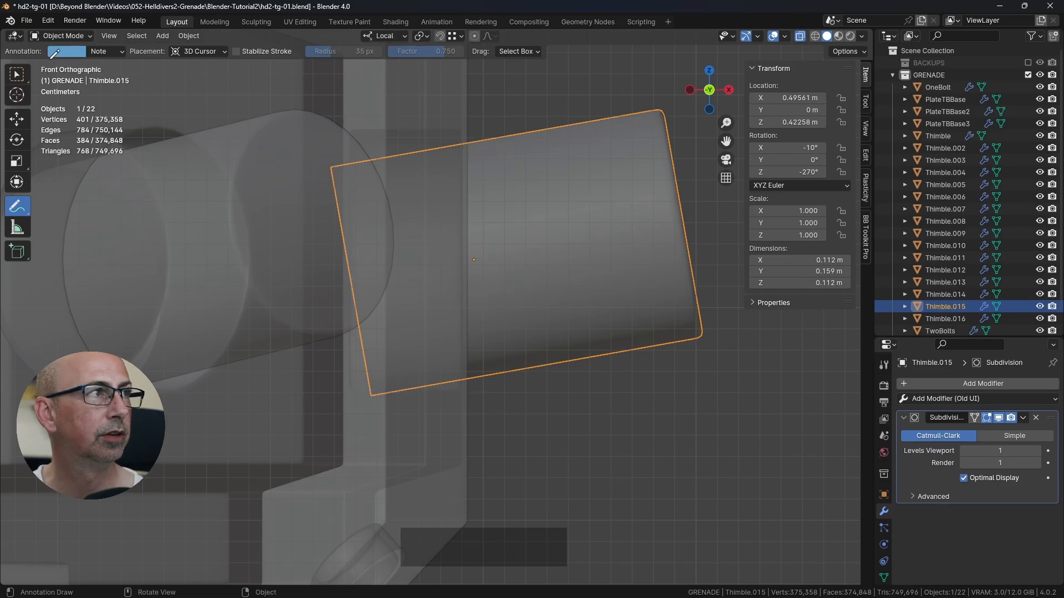
click(17, 74)
Step: Turn off X-ray and bring all three grenade rings into a perspective view
scroll(385, 221, down, 6)
key(shift)
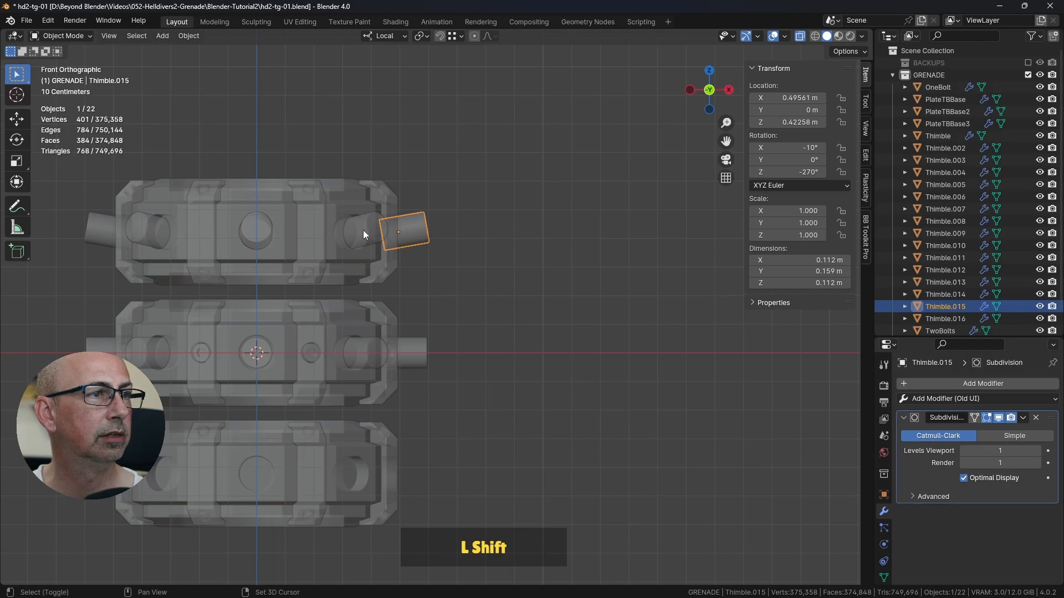
middle_drag(426, 191, 556, 166)
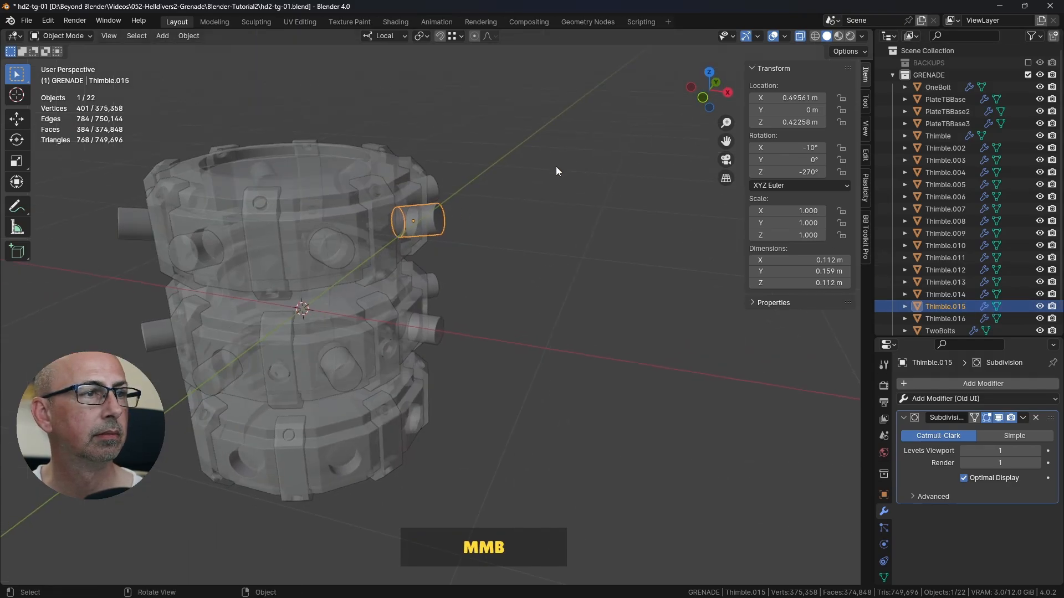
click(801, 36)
Step: Select all eight top ring pins together, Thimble.009 to Thimble.016, and switch to front view
shift+click(335, 251)
shift+click(141, 224)
shift+click(182, 235)
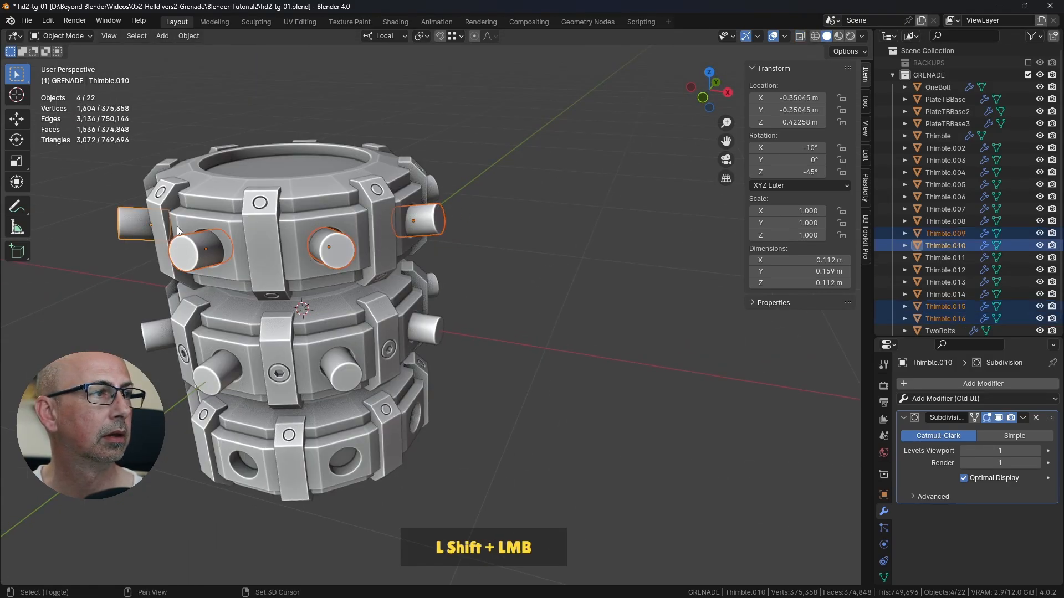
shift+click(434, 189)
middle_drag(538, 171, 403, 197)
scroll(557, 234, down, 2)
shift+middle_drag(557, 234, 479, 251)
scroll(480, 250, up, 2)
shift+click(484, 236)
middle_drag(494, 173, 435, 182)
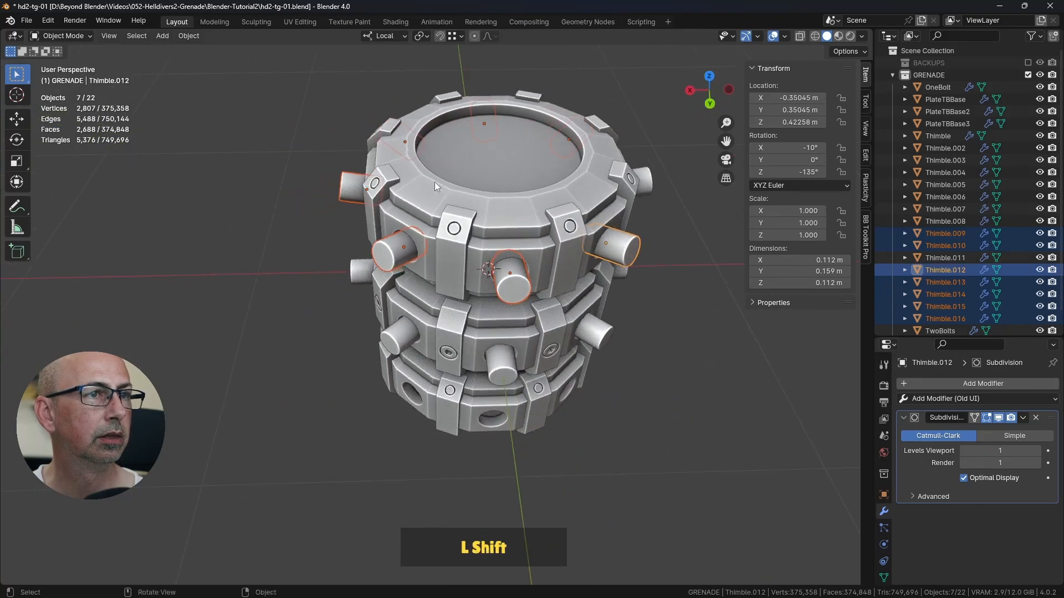
shift+middle_drag(616, 213, 428, 222)
scroll(428, 222, up, 2)
shift+click(458, 205)
middle_drag(580, 195, 554, 213)
scroll(564, 201, down, 3)
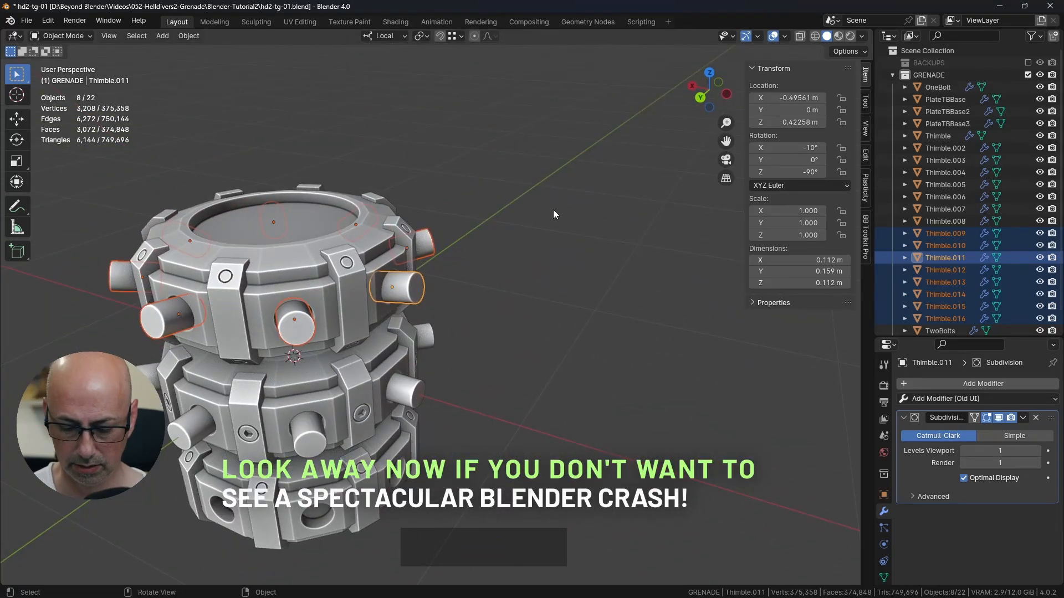
key(KP_1)
scroll(487, 311, up, 5)
scroll(487, 309, up, 4)
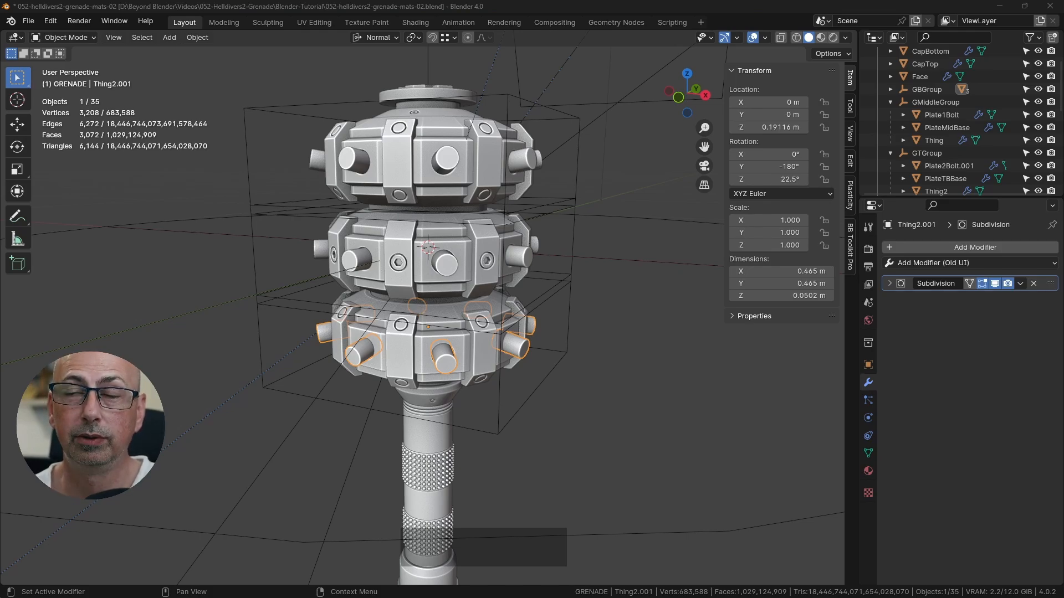
Step: Maximize the newly started Blender window and reopen the recent file hd2-tg-01.blend
drag(1063, 183, 622, 37)
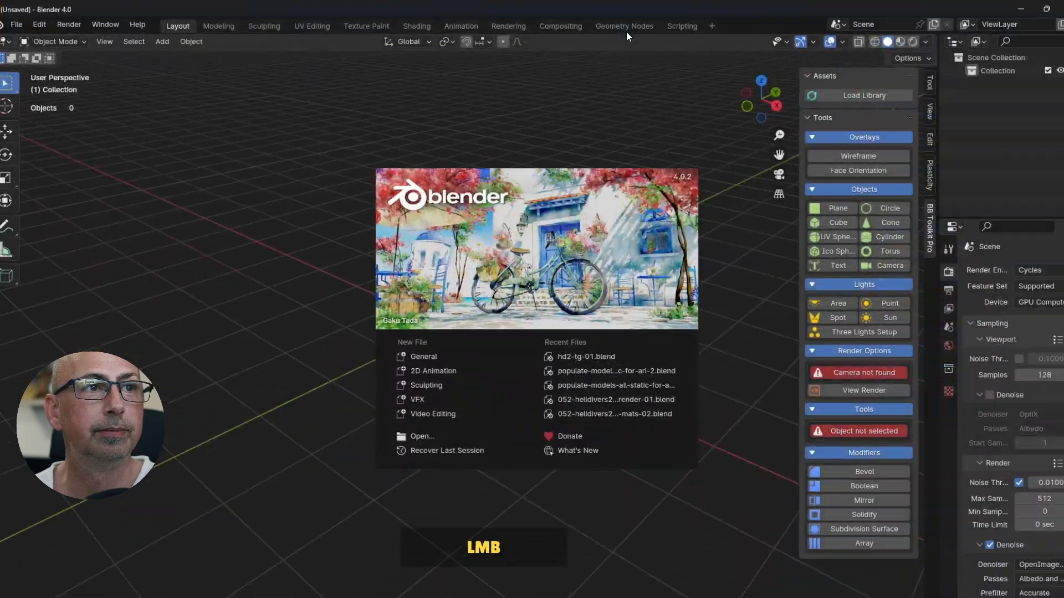
double_click(624, 33)
click(581, 343)
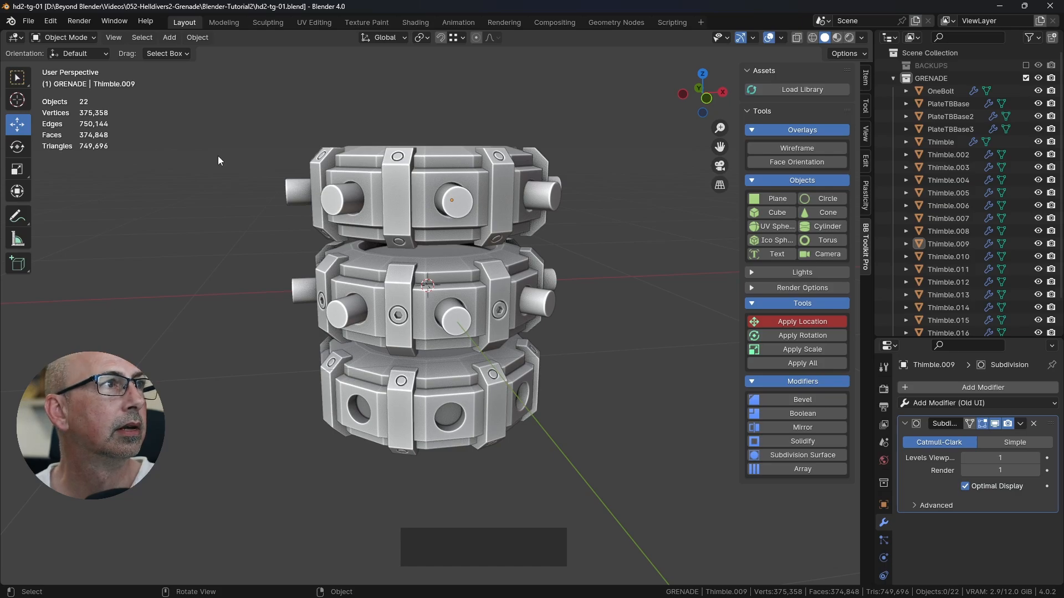
Step: Examine the top ring pins and their tilt from around the reopened grenade model
middle_drag(627, 278, 493, 219)
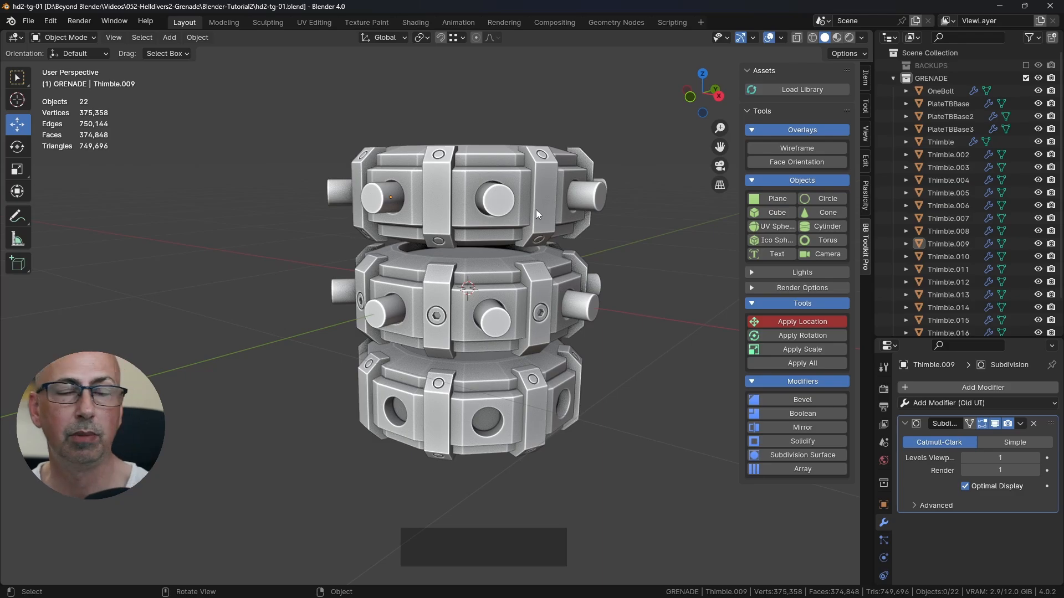
click(643, 250)
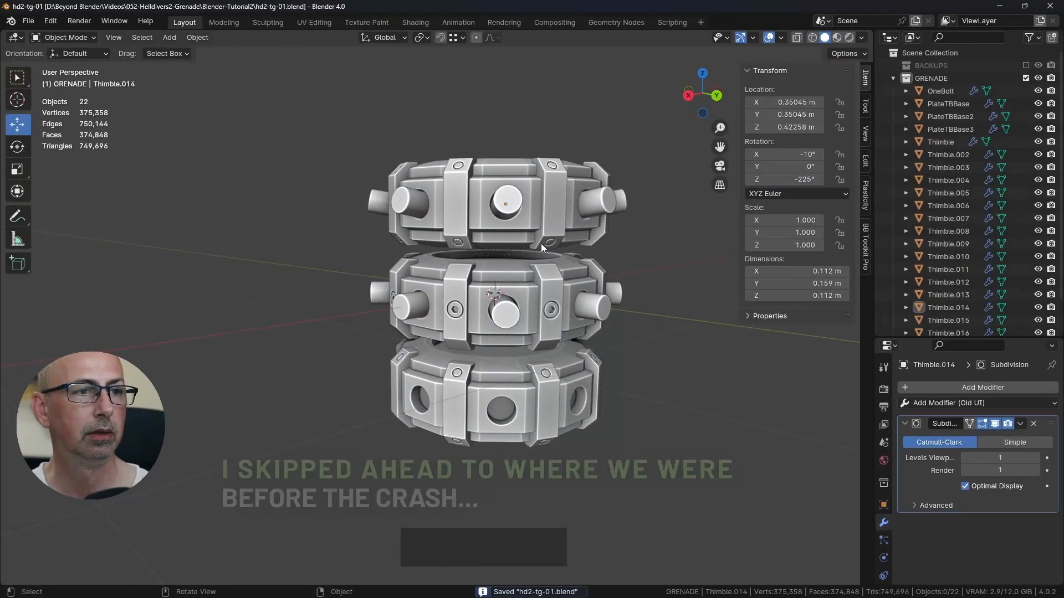
shift+middle_drag(541, 243, 505, 239)
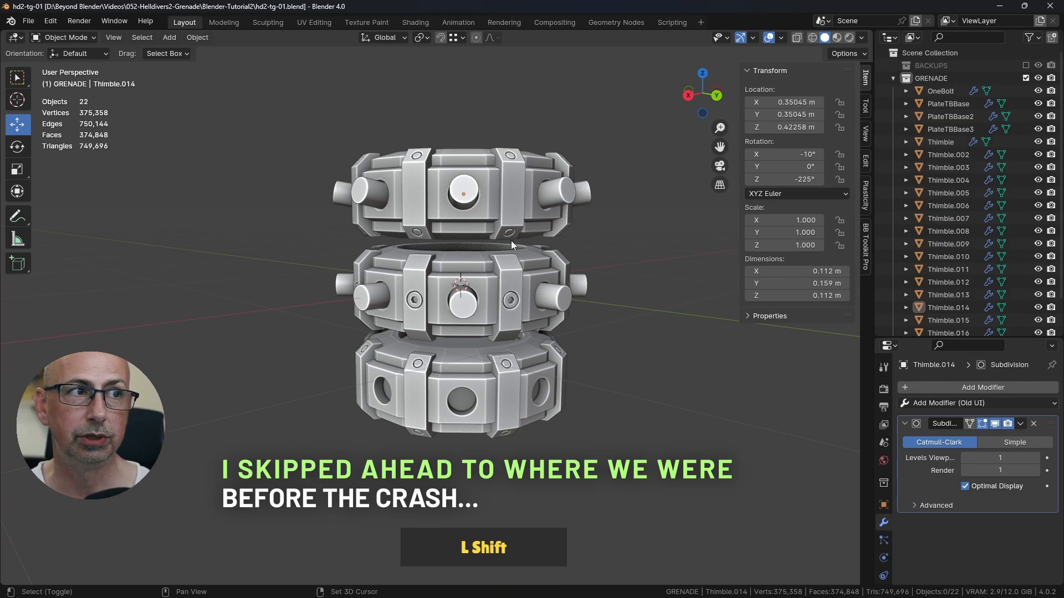
shift+middle_drag(510, 240, 484, 189)
scroll(556, 218, up, 3)
scroll(504, 173, up, 2)
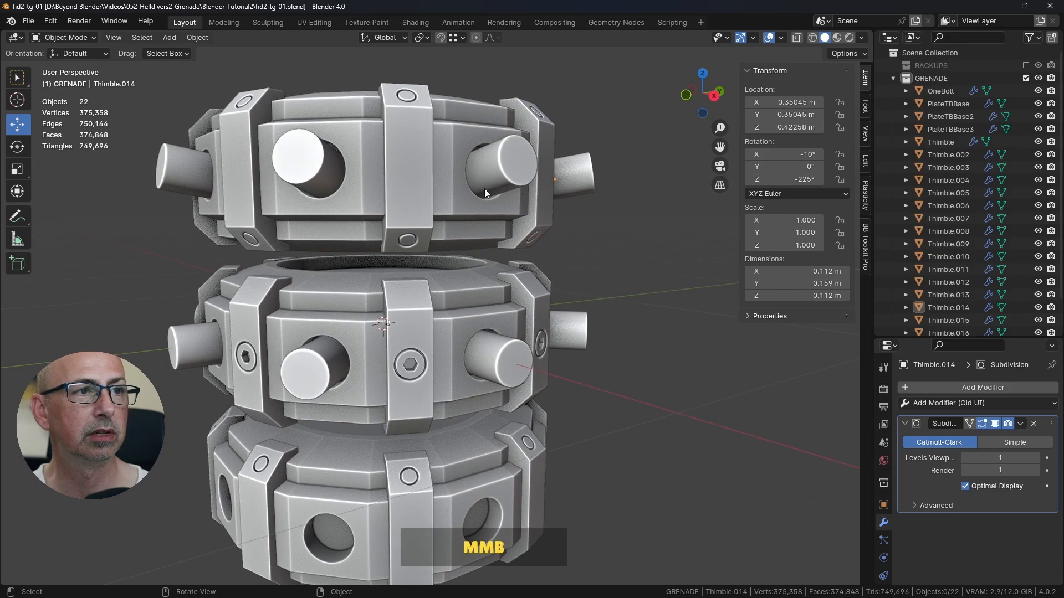
Step: Join the eight top ring pins, Thimble.009 to Thimble.016, into one object with Thimble.011 active, and clear the selection
scroll(560, 223, down, 3)
shift+middle_drag(560, 224, 491, 281)
click(443, 280)
shift+click(556, 256)
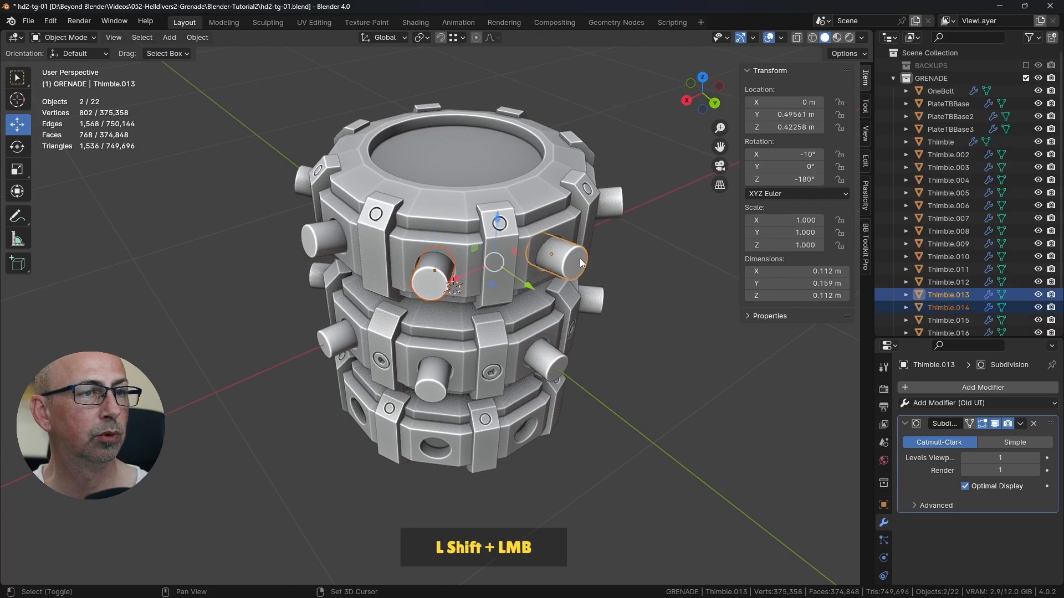
shift+click(609, 203)
shift+click(327, 238)
shift+click(303, 186)
middle_drag(303, 185, 383, 198)
shift+click(348, 148)
shift+click(479, 121)
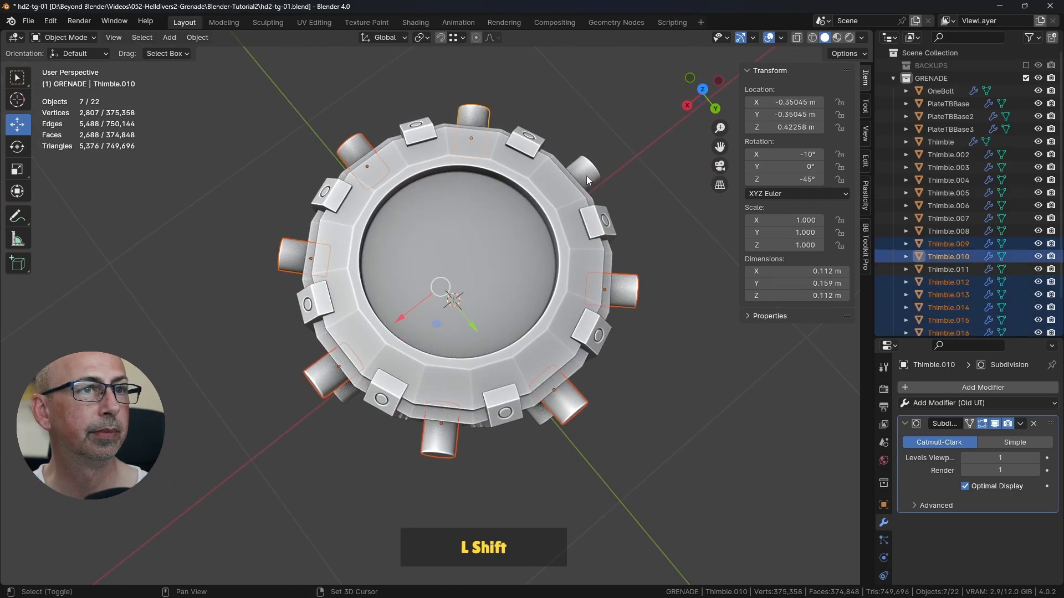
shift+click(586, 175)
middle_drag(554, 296, 650, 212)
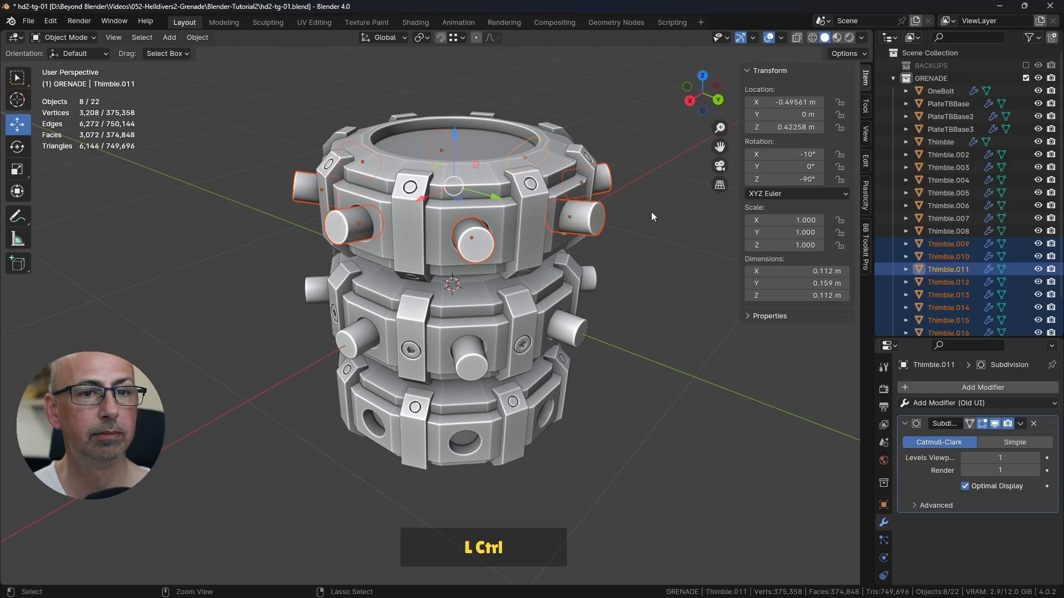
key(ctrl+j)
click(576, 228)
click(576, 227)
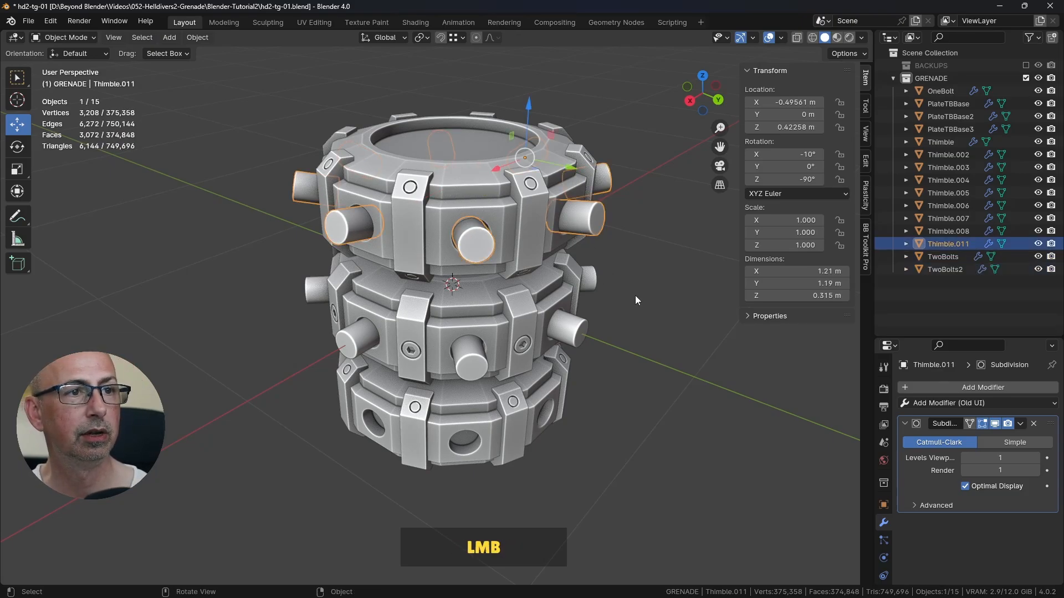
click(674, 340)
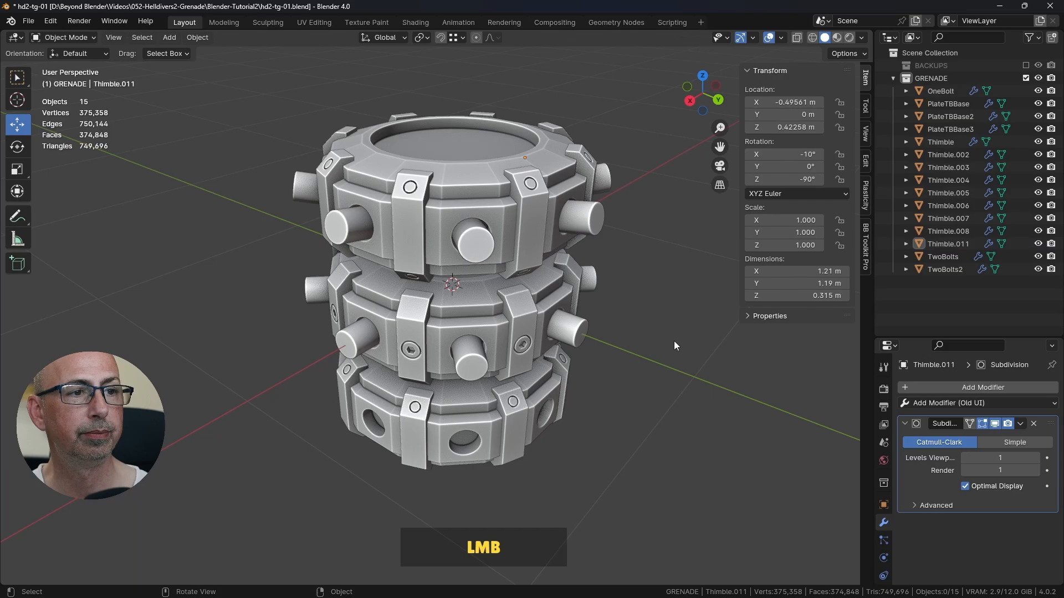
Step: Join the eight middle ring pins, Thimble and Thimble.002 to Thimble.008, into one object with Thimble.003 active
click(469, 357)
shift+click(574, 333)
shift+click(587, 280)
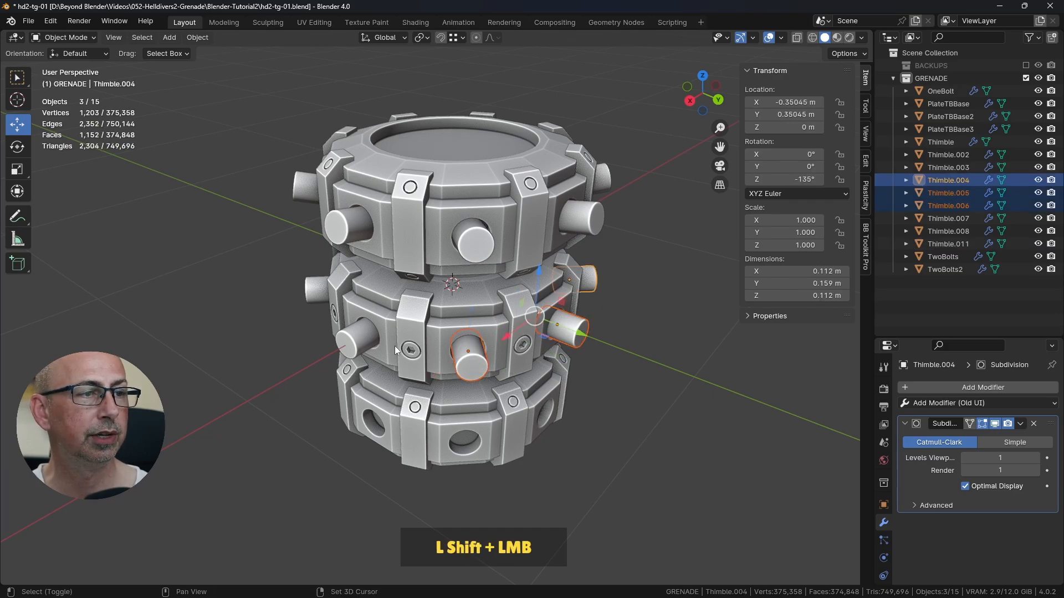
shift+click(365, 337)
middle_drag(370, 302, 467, 301)
shift+click(377, 347)
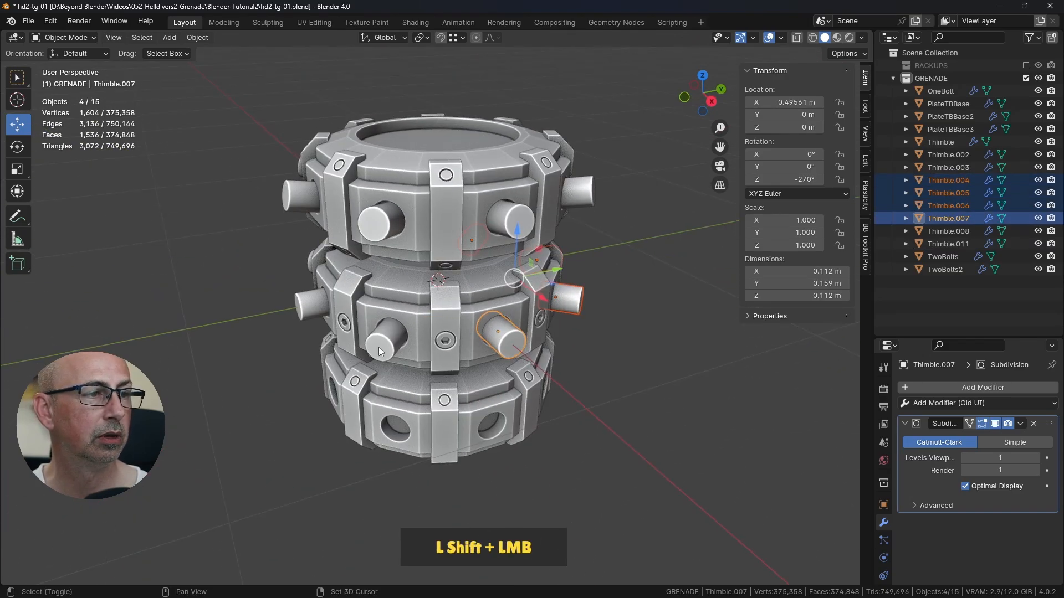
shift+click(307, 302)
middle_drag(369, 301, 548, 293)
shift+click(333, 336)
shift+click(287, 290)
key(ctrl)
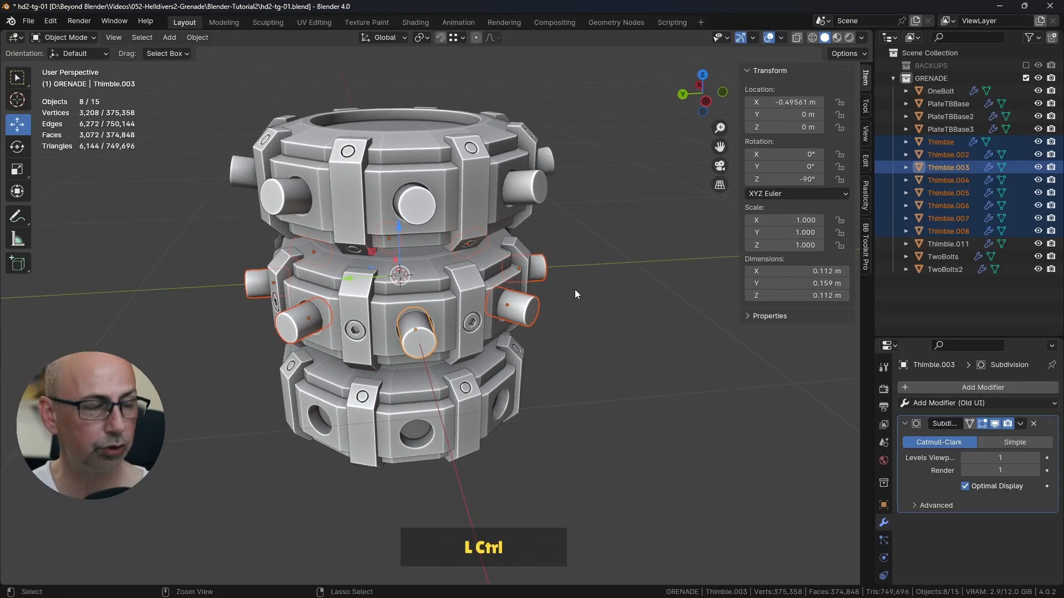
key(ctrl+j)
click(593, 288)
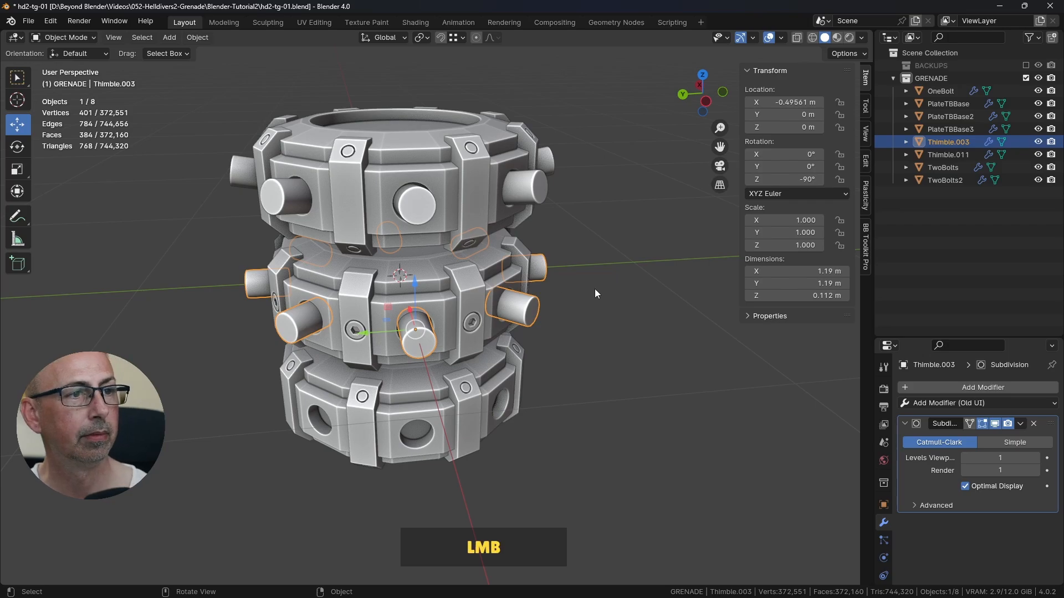
Step: Check the joined middle and top pin sets by selecting each, save the file and switch to front view
click(520, 302)
click(531, 192)
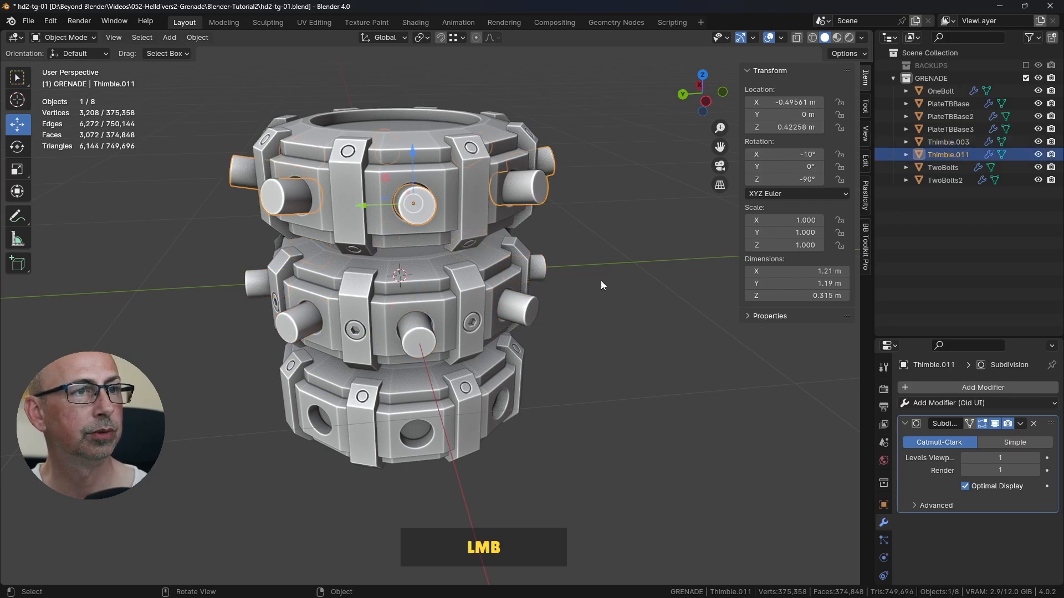
middle_drag(600, 280, 601, 270)
key(ctrl+s)
key(KP_1)
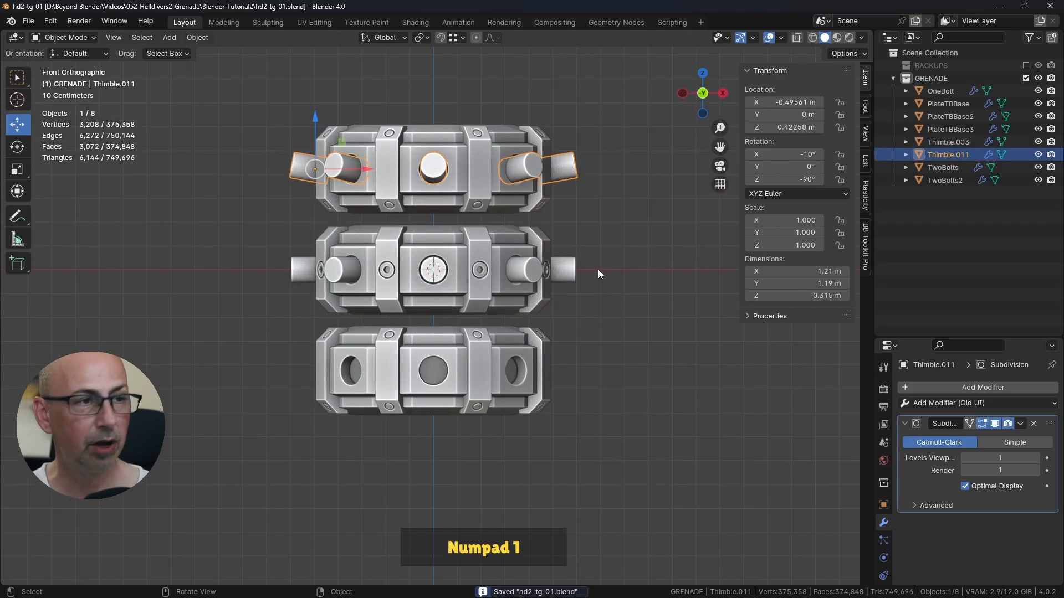
scroll(584, 265, up, 2)
shift+scroll(610, 261, down, 1)
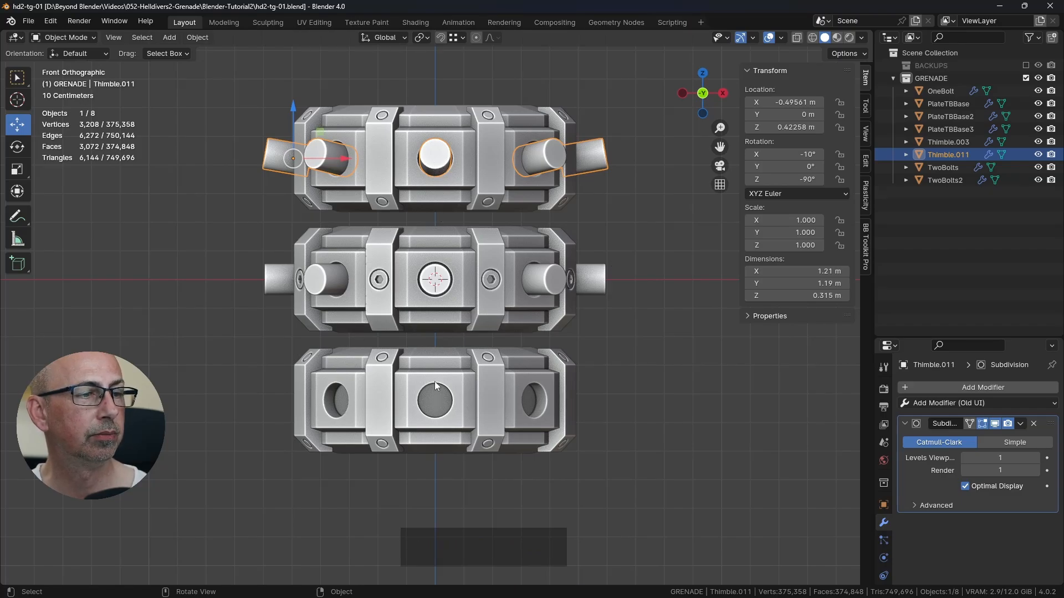
Step: Draw an annotation arrow from the top ring's pins to the bottom ring's empty holes, and undo it
click(17, 216)
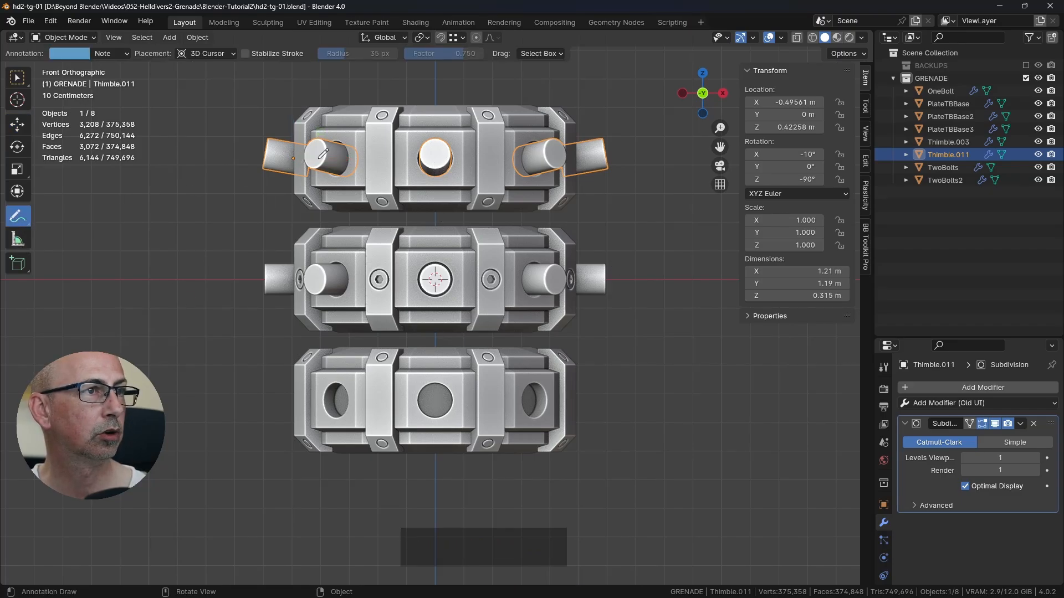
click(265, 151)
mouse_move(182, 317)
mouse_down()
mouse_move(269, 389)
mouse_move(244, 415)
mouse_up()
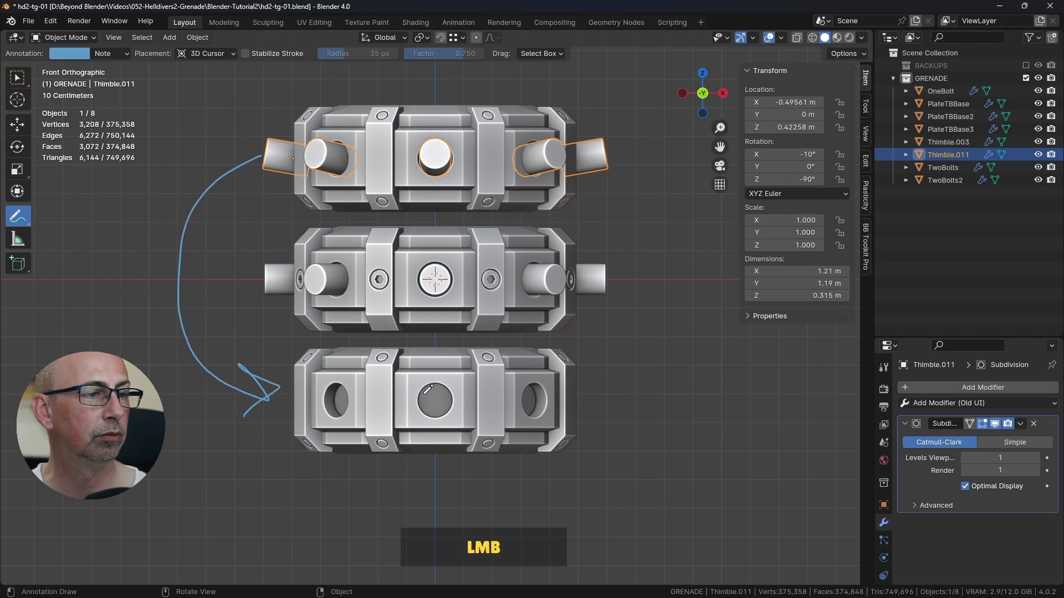
key(ctrl+z)
key(ctrl+z)
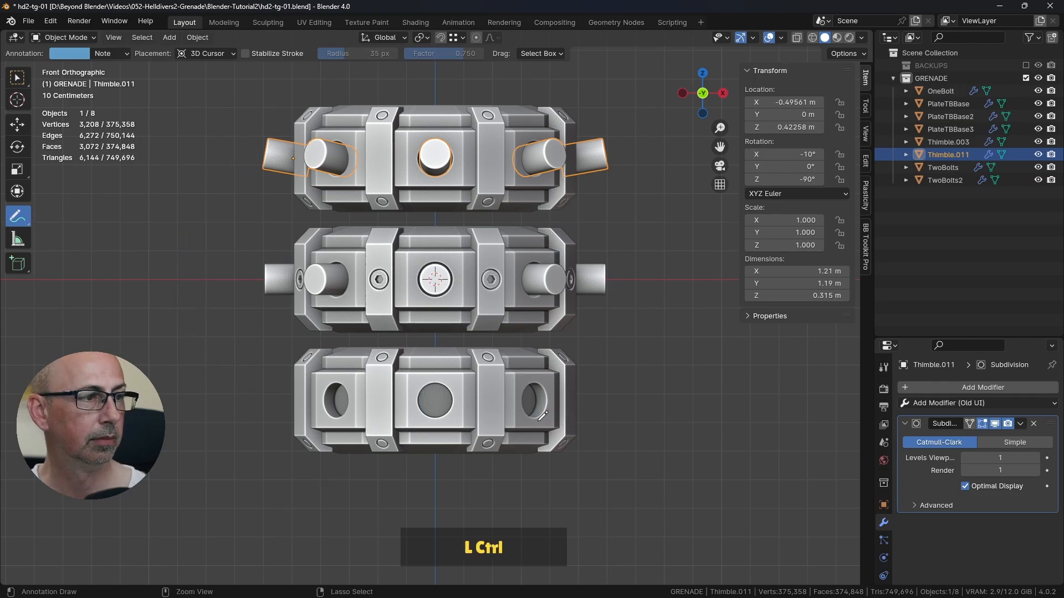
Step: Select the top ring's joined pins, Thimble.011, with the Select Box tool and inspect the 3D cursor at the grenade's centre
click(17, 78)
click(407, 159)
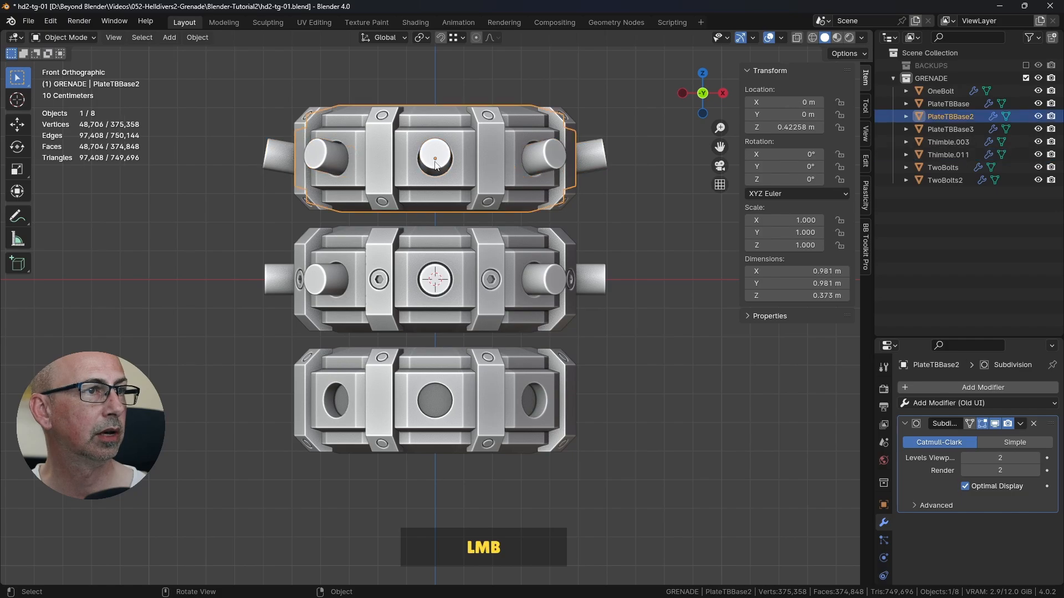
click(435, 157)
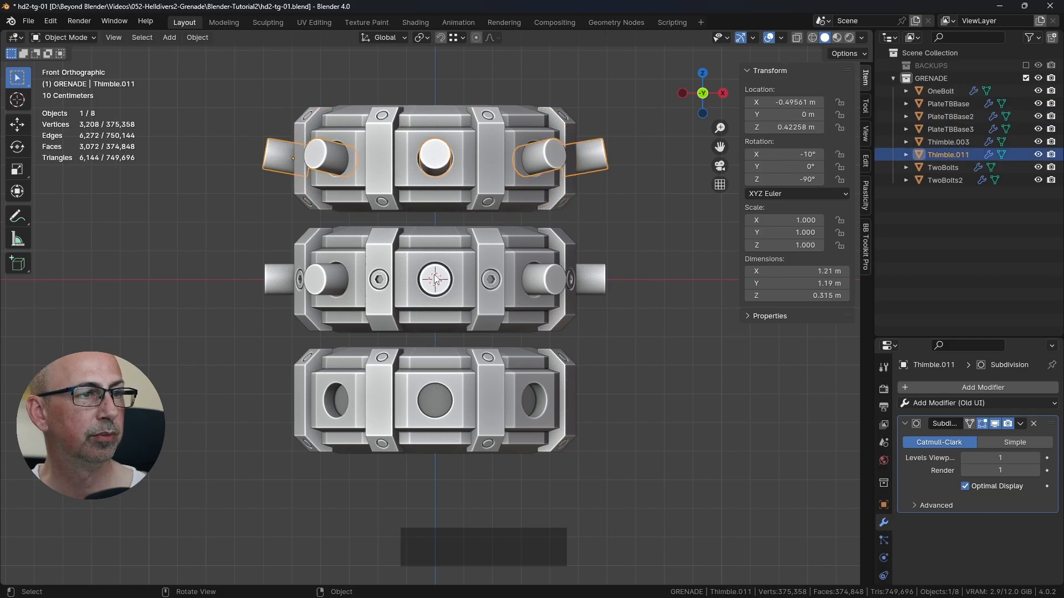
scroll(436, 279, up, 3)
scroll(433, 282, up, 3)
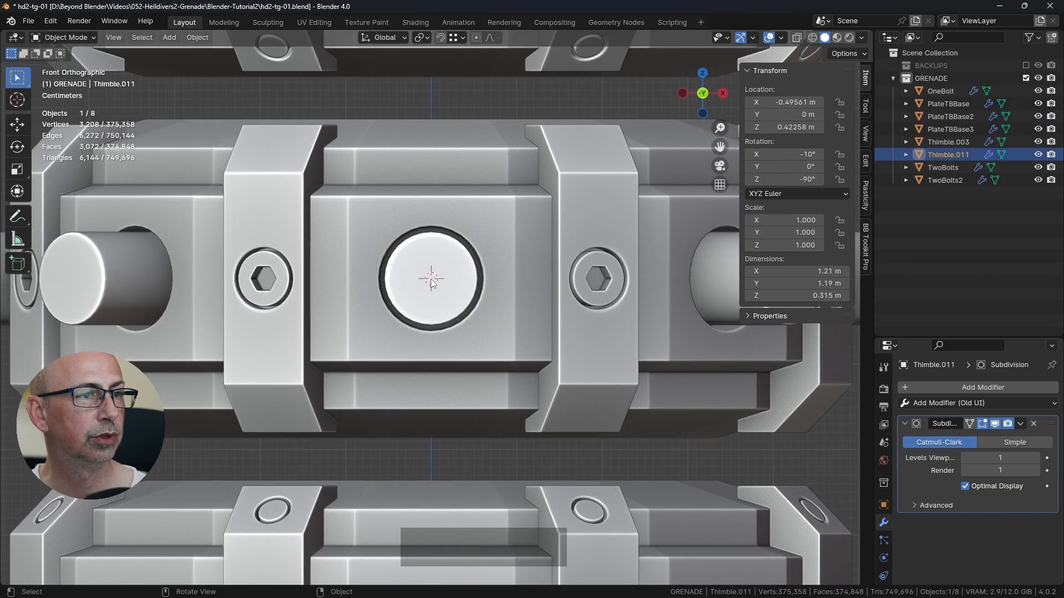
scroll(431, 280, down, 3)
scroll(427, 279, down, 3)
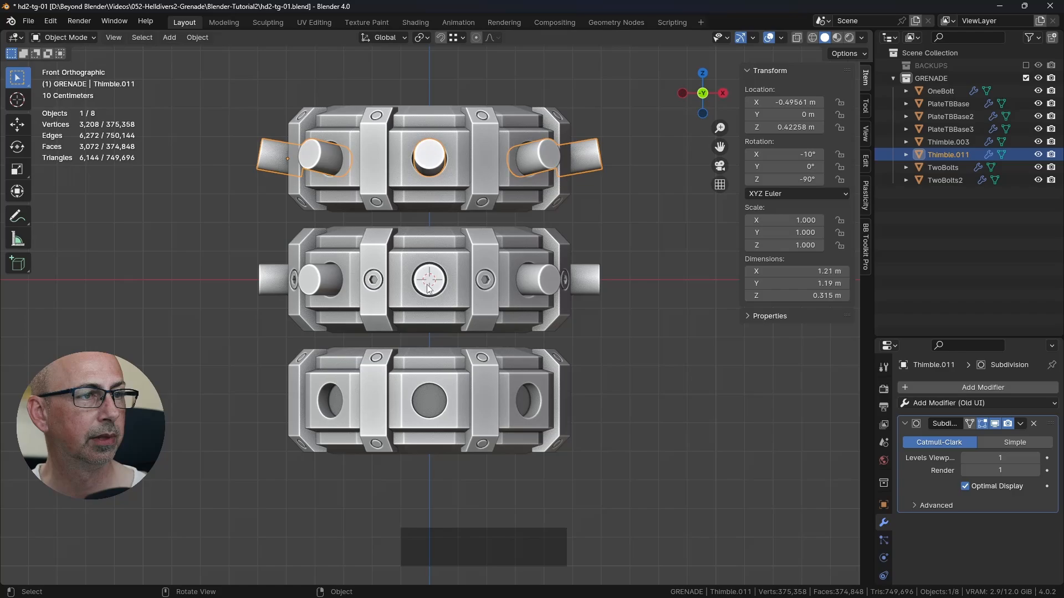
Step: Place the 3D cursor in the empty space beside the grenade's rings
shift+right_click(634, 317)
scroll(532, 505, down, 3)
shift+middle_drag(586, 420, 513, 311)
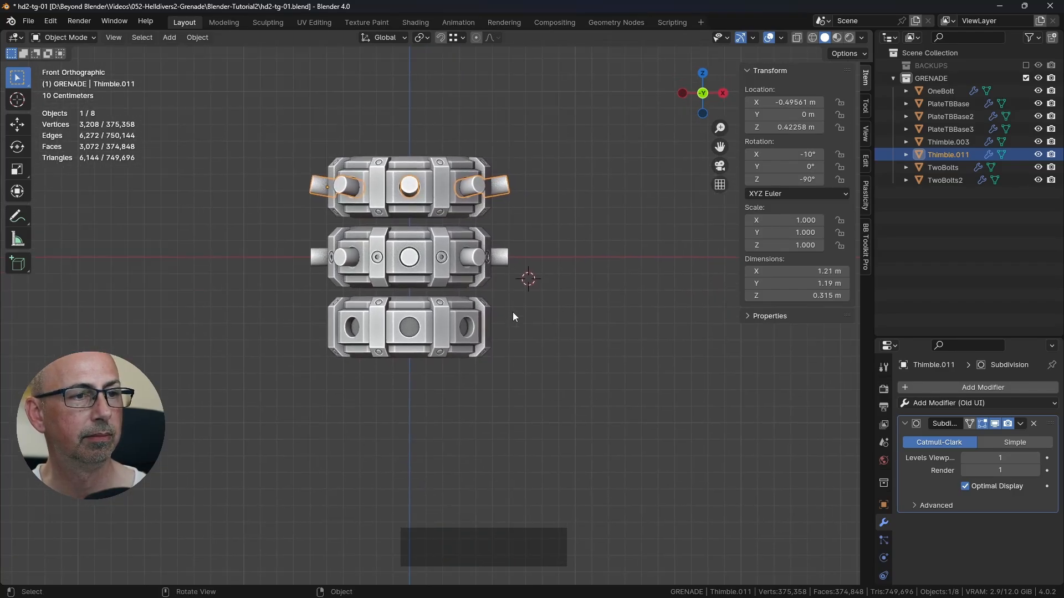
scroll(466, 254, up, 2)
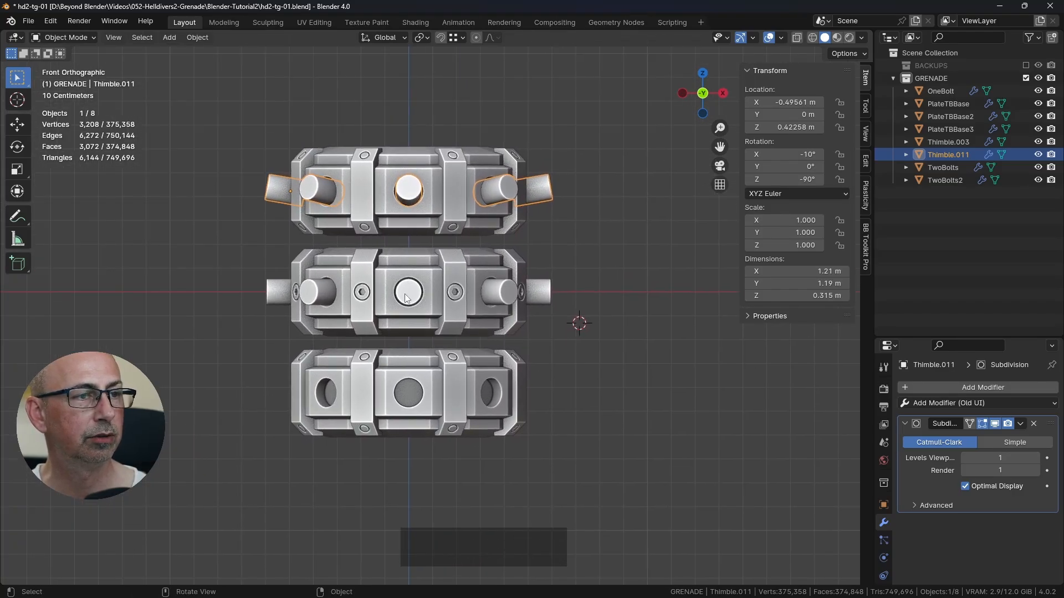
middle_drag(405, 295, 523, 279)
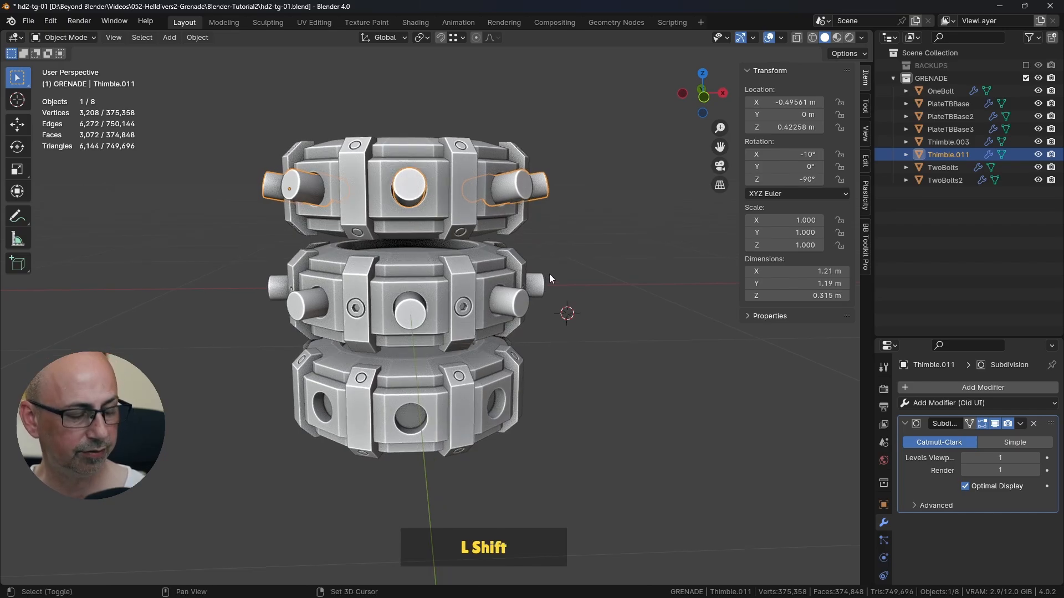
Step: Snap the 3D cursor to the world origin and set the transform pivot point to 3D Cursor
key(shift+s)
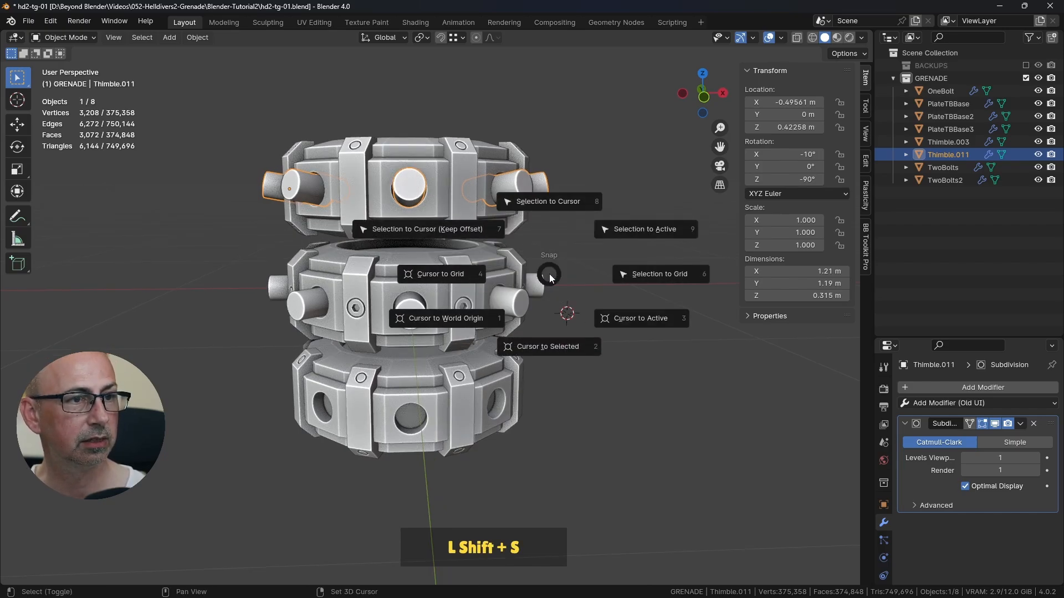
click(461, 319)
middle_drag(460, 318, 374, 310)
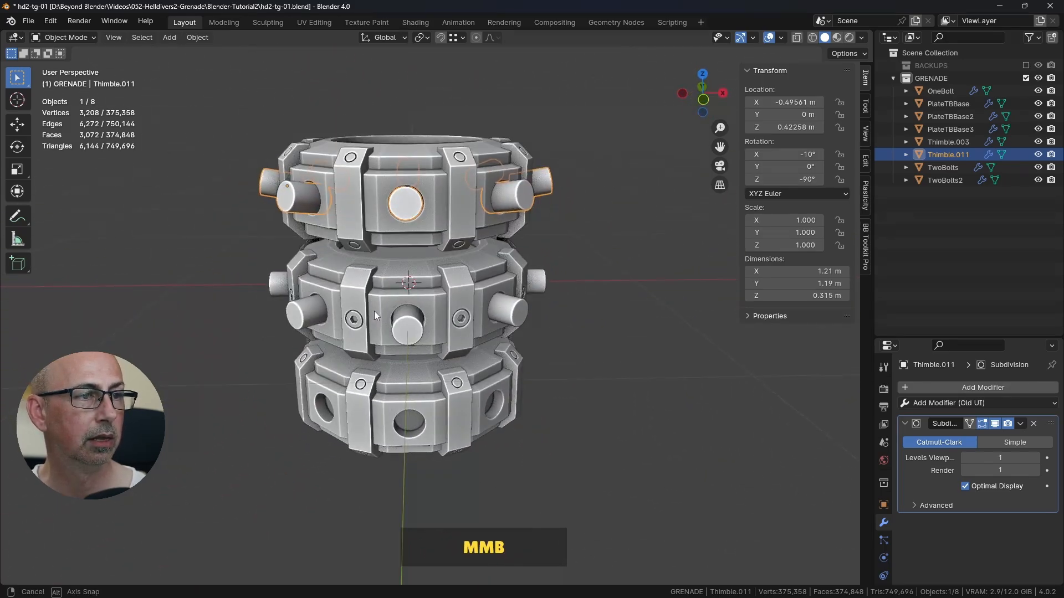
click(425, 38)
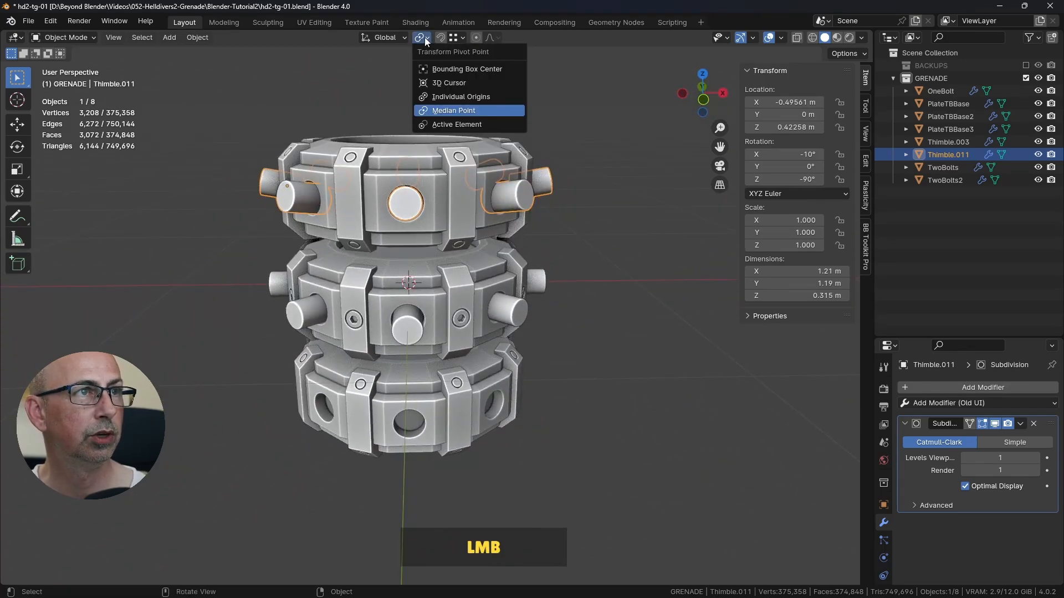
click(447, 84)
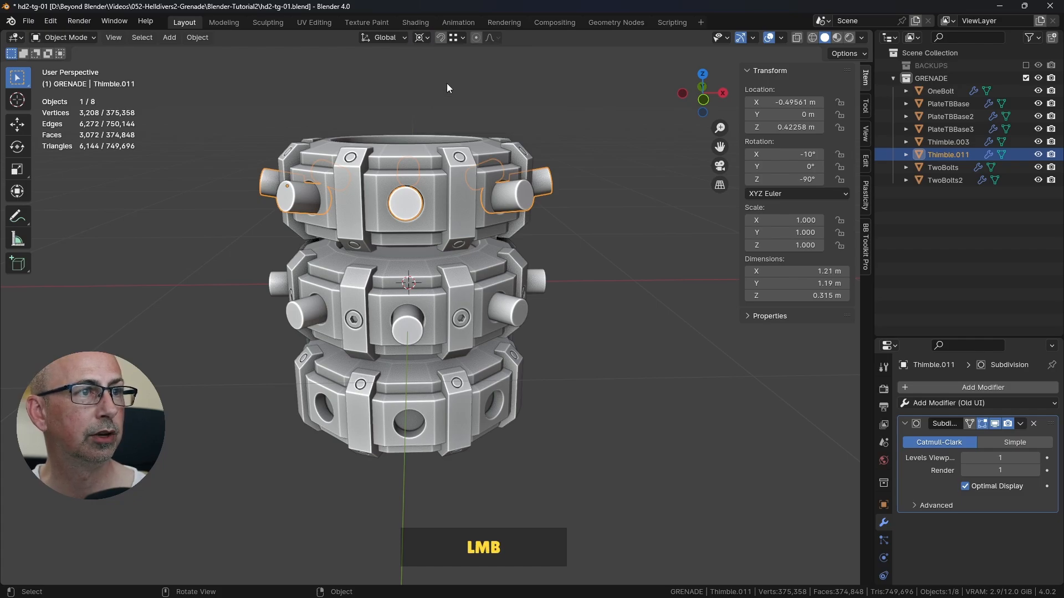
click(400, 207)
Step: Duplicate the top ring's pin set, leaving the copy exactly in place
middle_drag(497, 241, 492, 222)
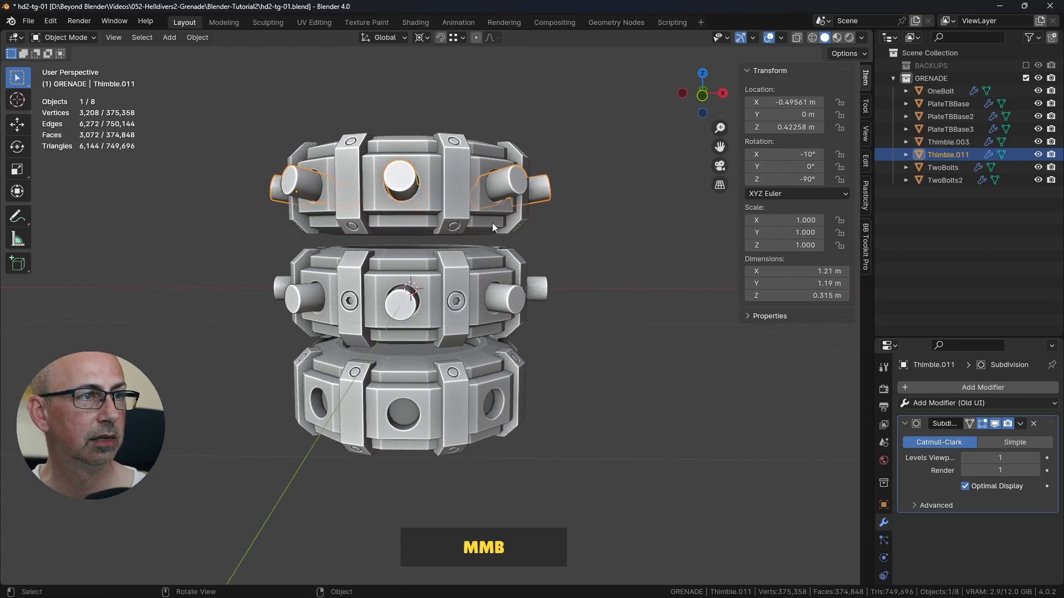
key(shift+d)
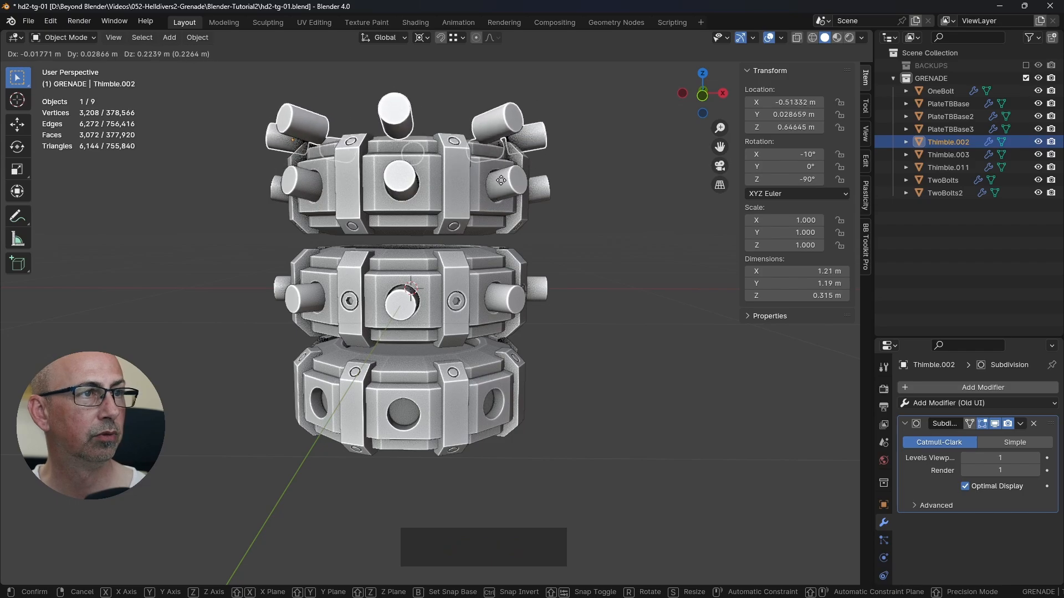
right_click(493, 277)
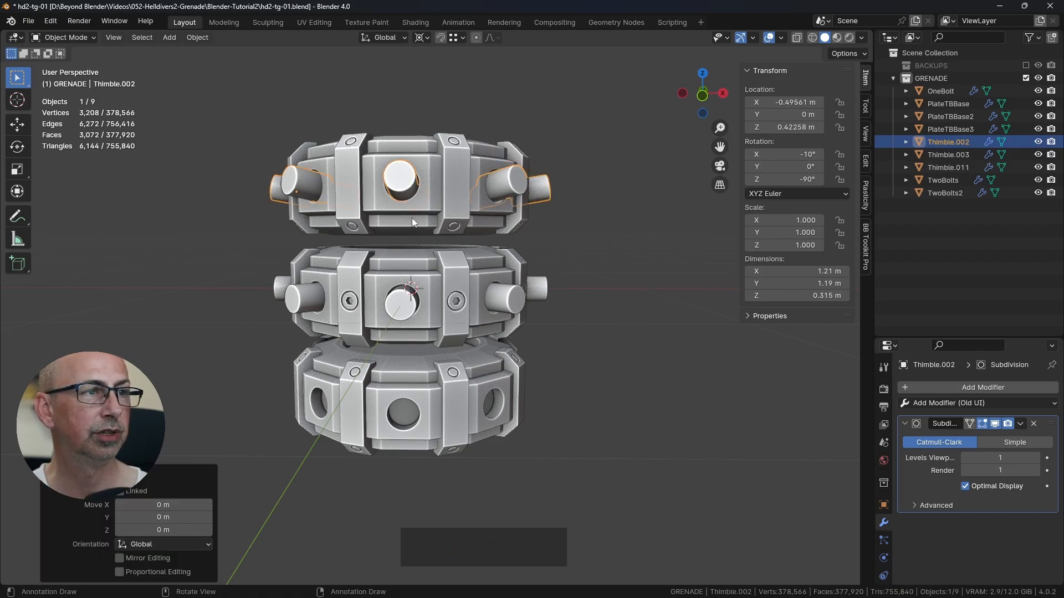
middle_drag(321, 360, 410, 351)
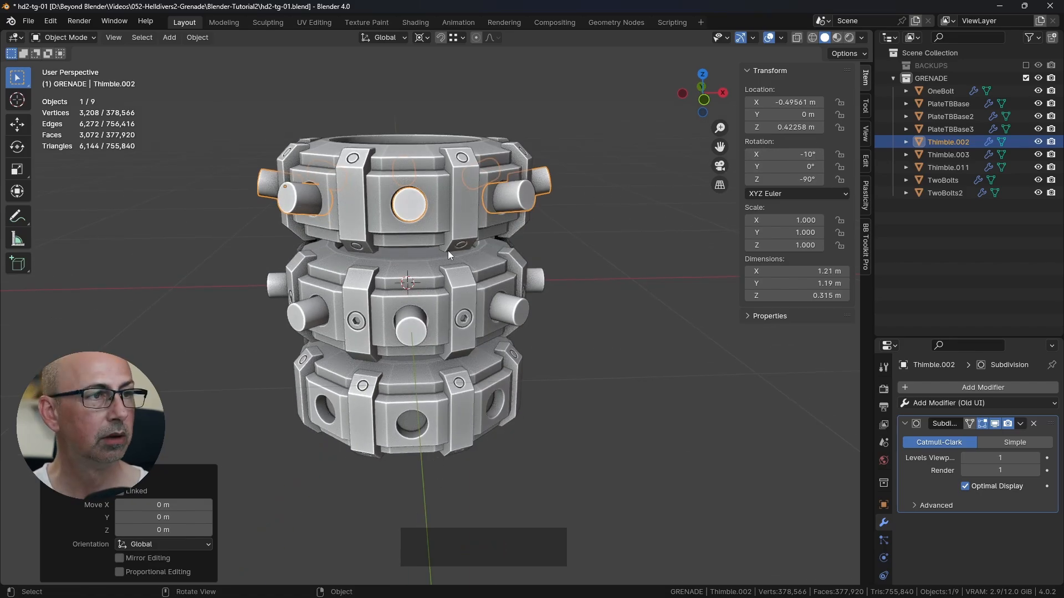
Step: Rotate the duplicated pins 180° about the global Y axis around the 3D cursor into the bottom ring's holes, and clear the selection
click(17, 146)
middle_drag(397, 166, 417, 214)
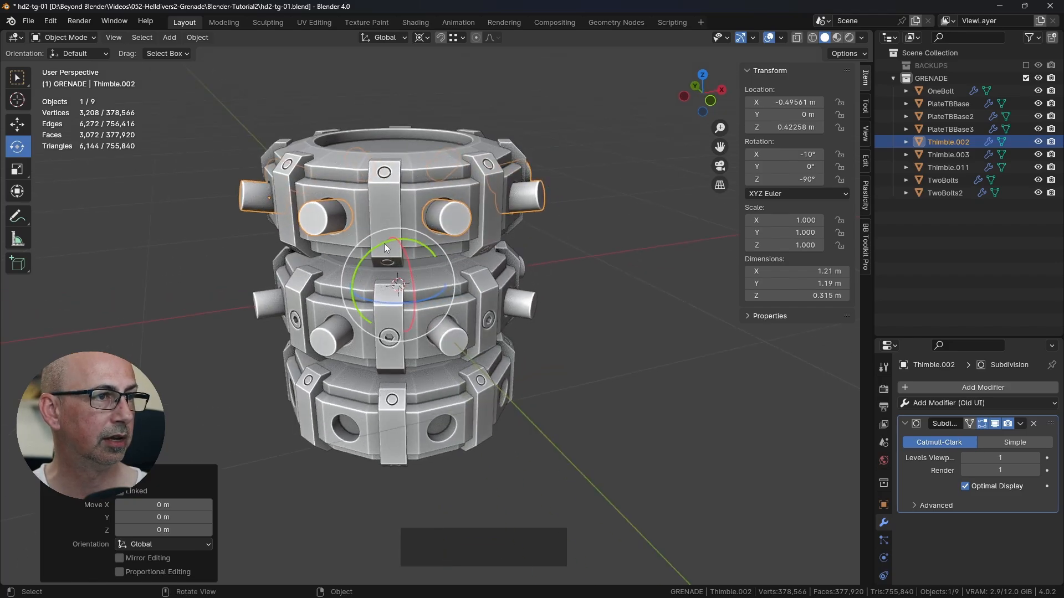
drag(386, 248, 426, 352)
click(589, 336)
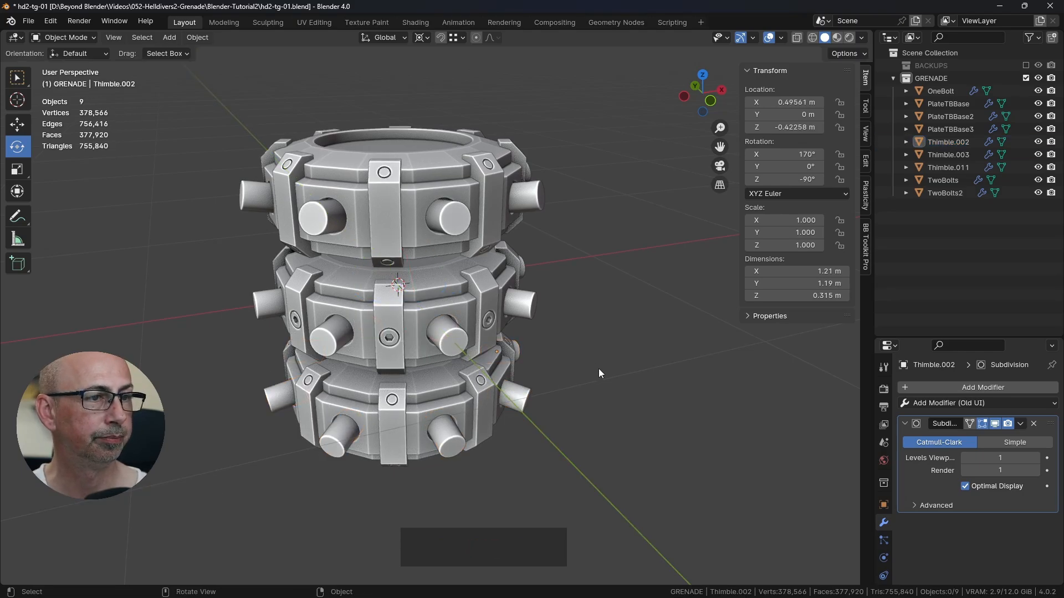
Step: Apply the rotation of the bottom ring's pin set, Thimble.002
shift+middle_drag(598, 367, 453, 325)
click(458, 360)
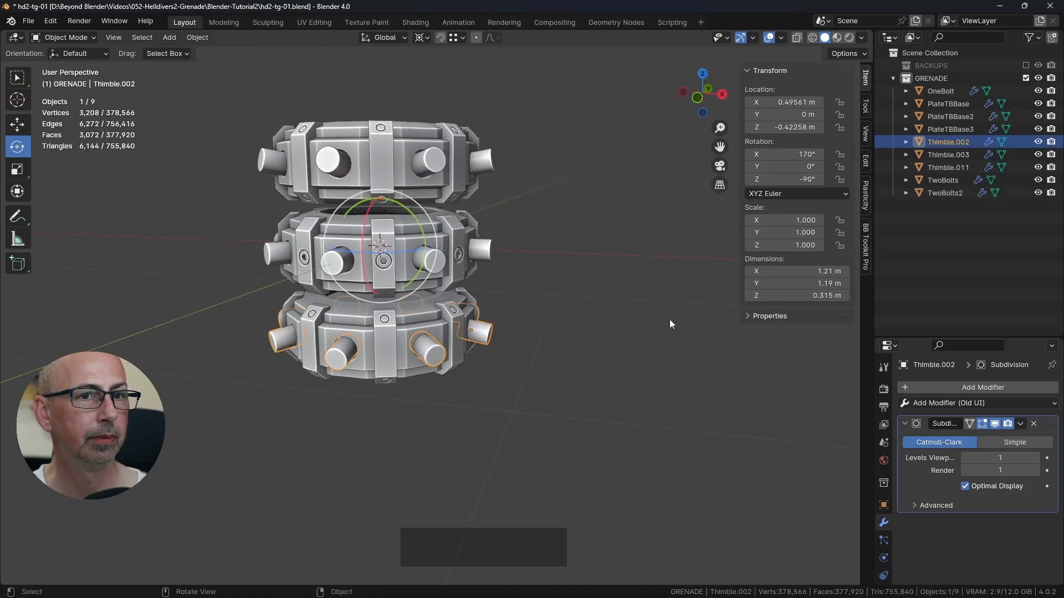
click(866, 236)
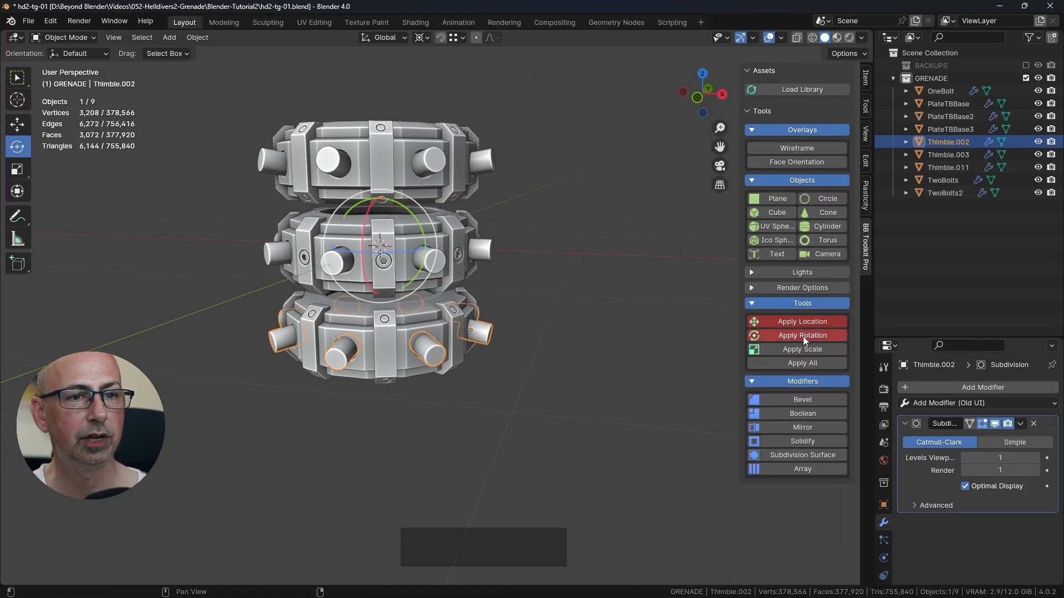
click(460, 185)
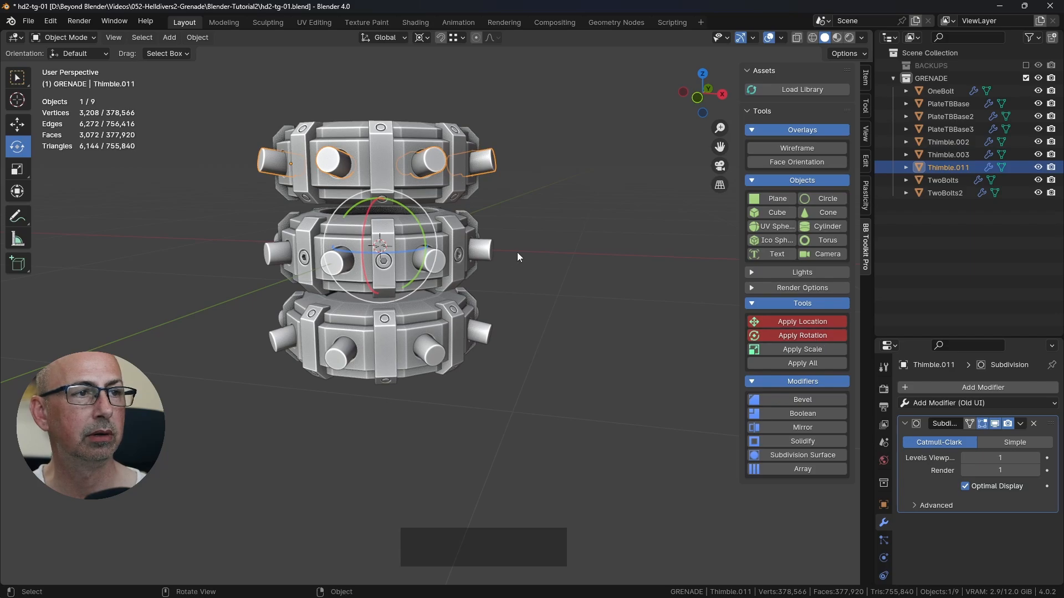
click(443, 358)
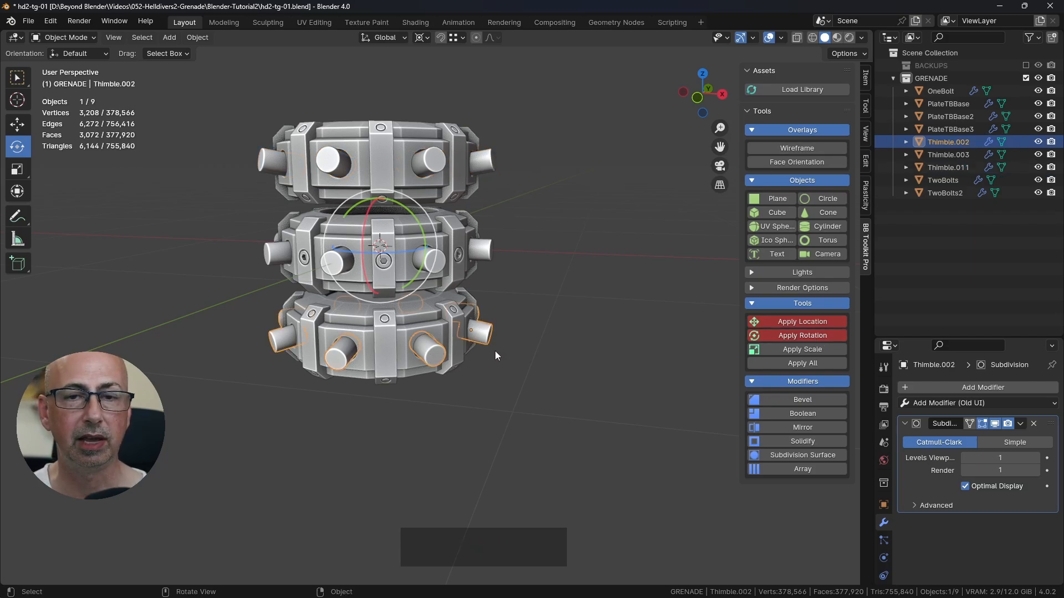
click(804, 336)
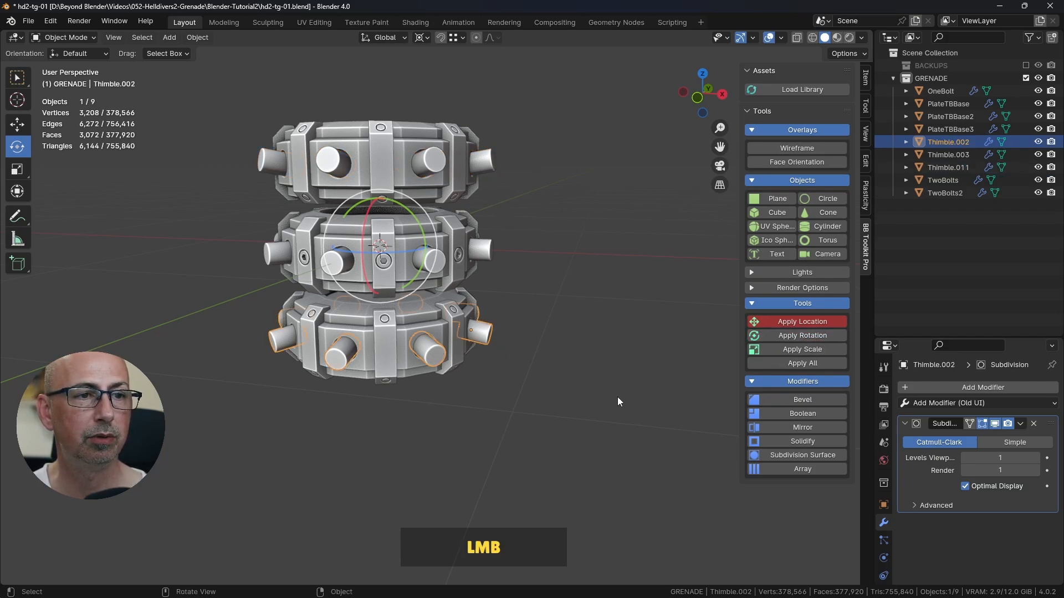
Step: Apply the rotation of the top ring's pin set, Thimble.011, clear the selection and save the file
click(479, 165)
click(803, 334)
click(565, 247)
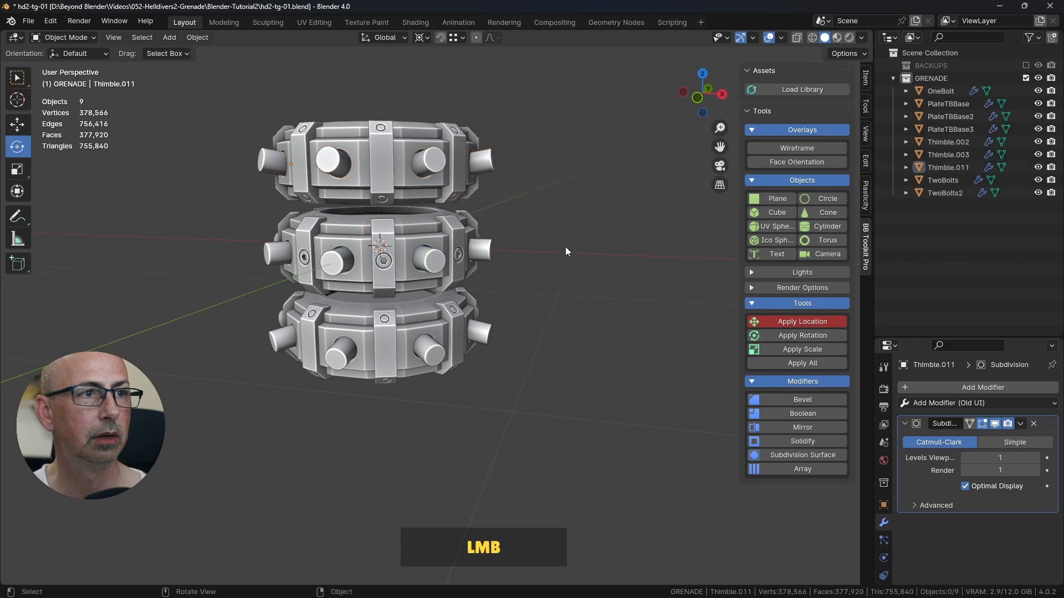
shift+middle_drag(565, 252, 528, 233)
key(ctrl+s)
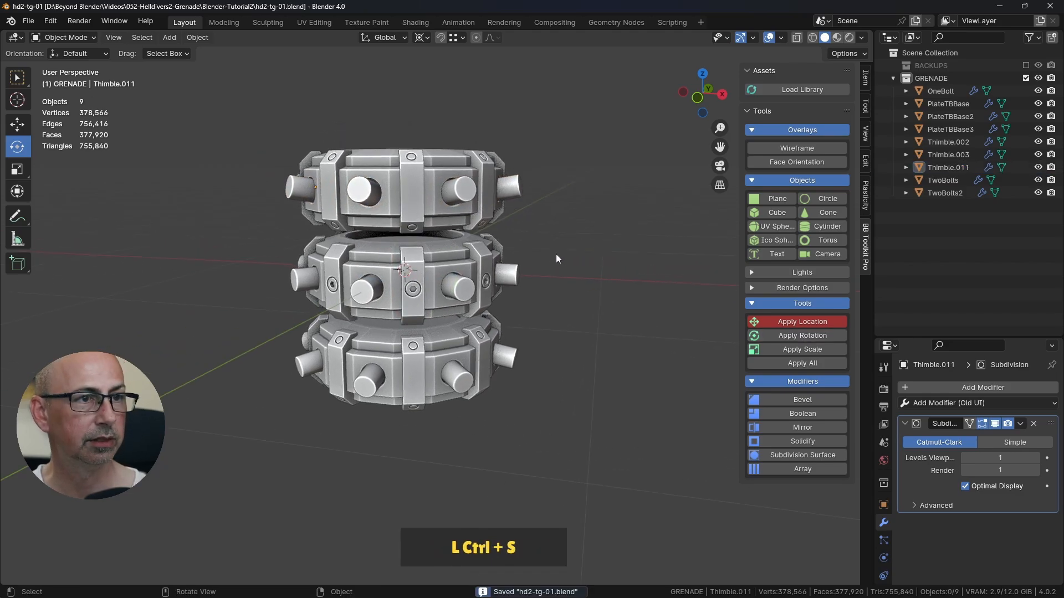
Step: Check the middle ring pins' transform values, apply the rotation of Thimble.003 and clear the selection
click(475, 288)
middle_drag(444, 288, 543, 301)
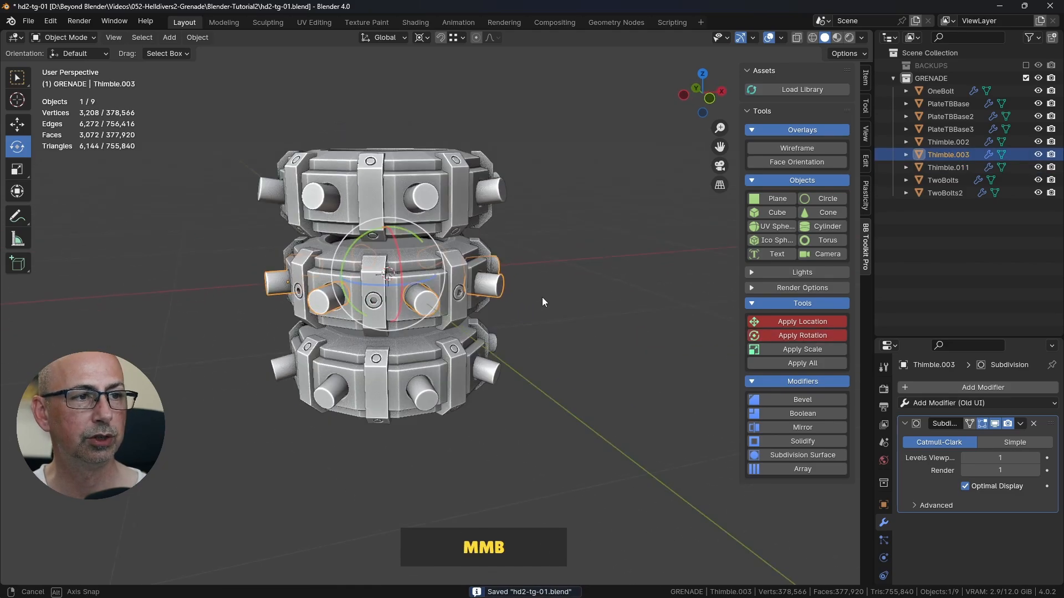
click(865, 78)
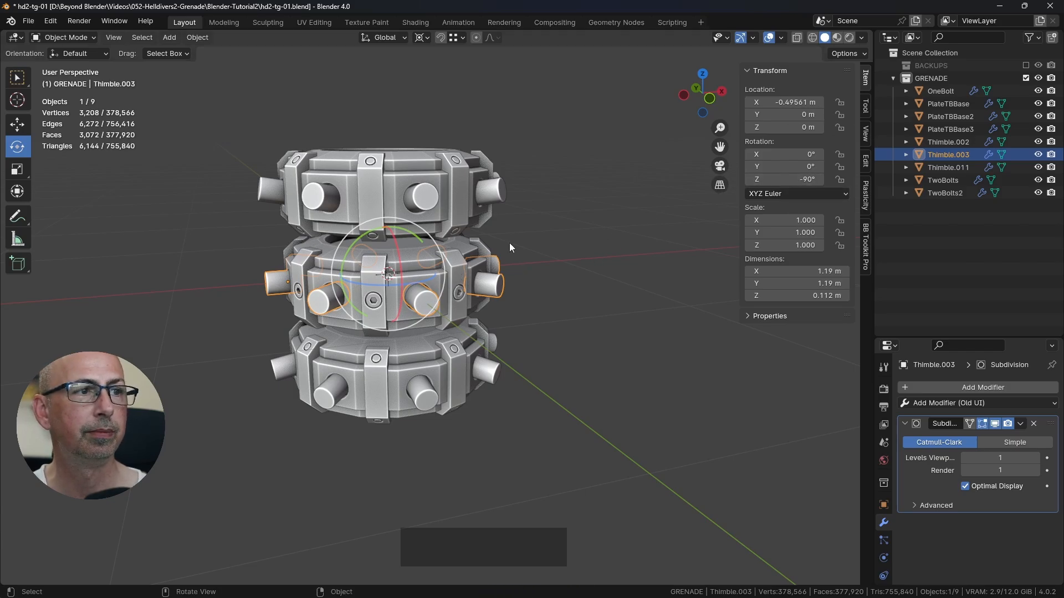
click(865, 244)
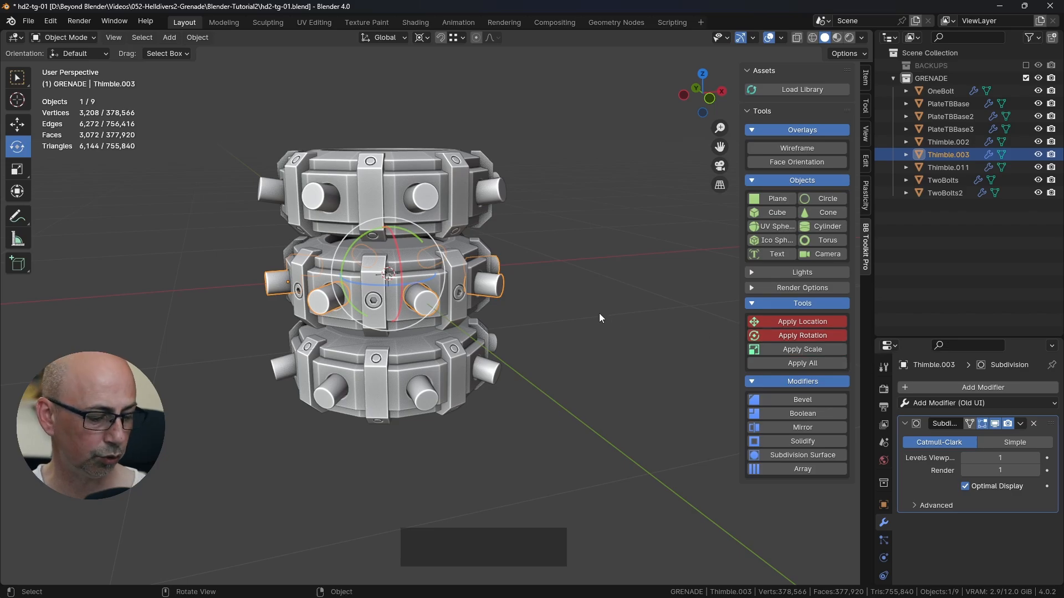
key(ctrl+a)
click(533, 329)
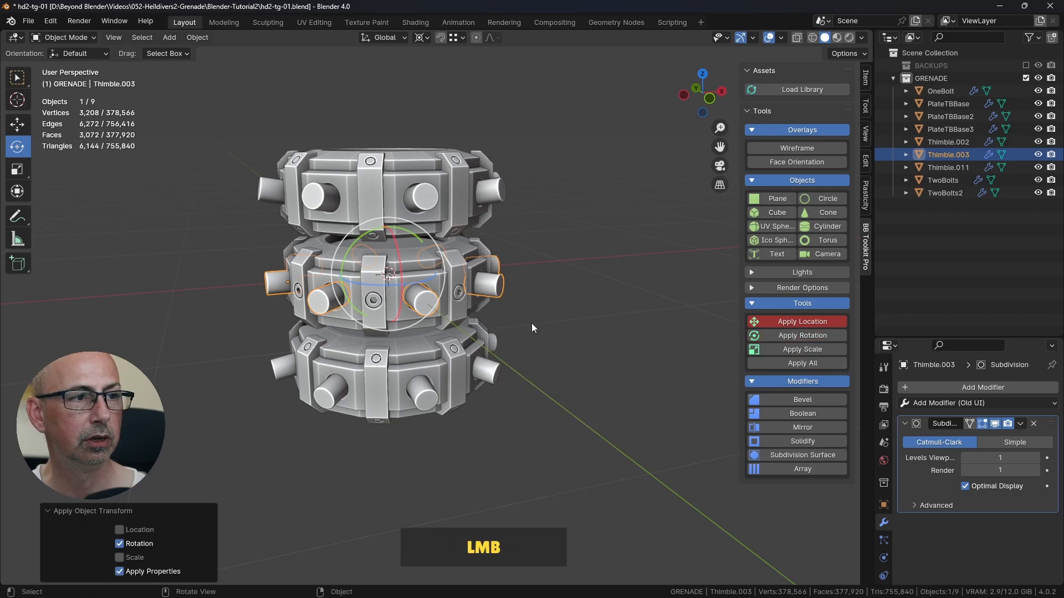
click(591, 307)
middle_drag(590, 310, 534, 309)
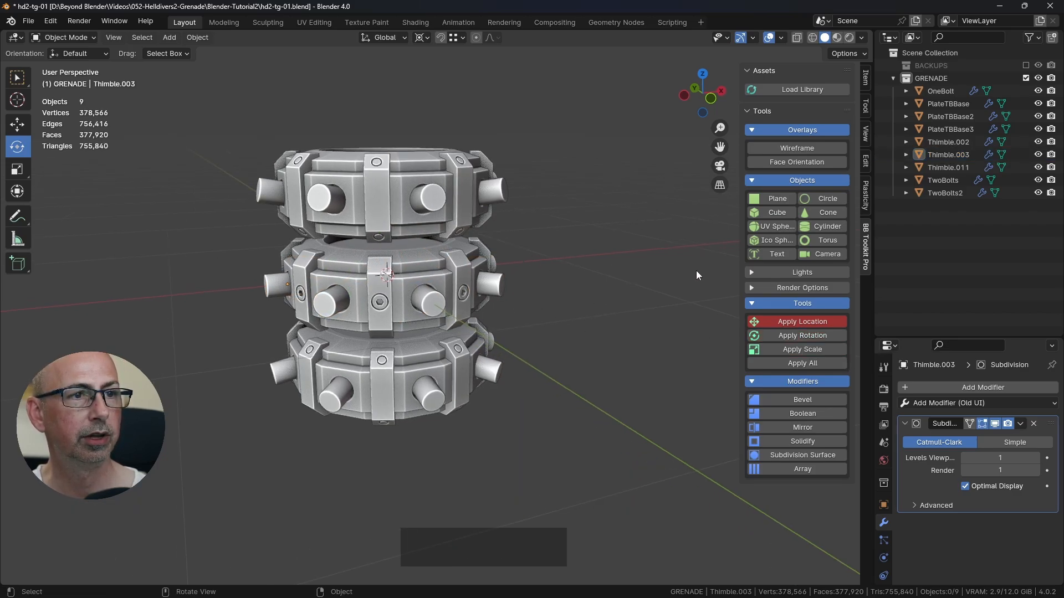
Step: Return to the Select Box tool, set the transform pivot point back to Median Point, and save the file with nothing selected
click(433, 203)
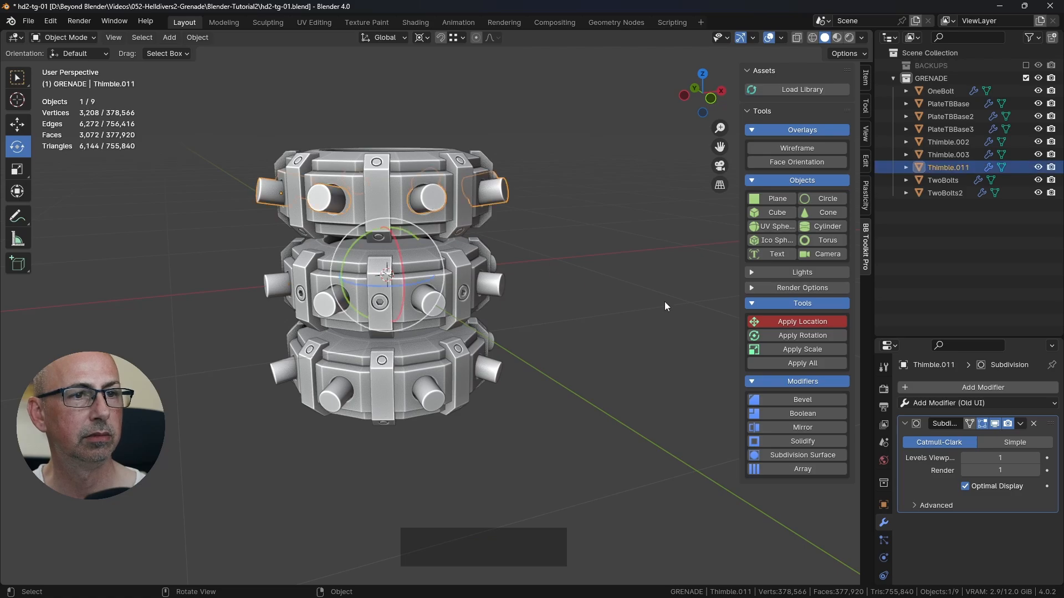
click(18, 78)
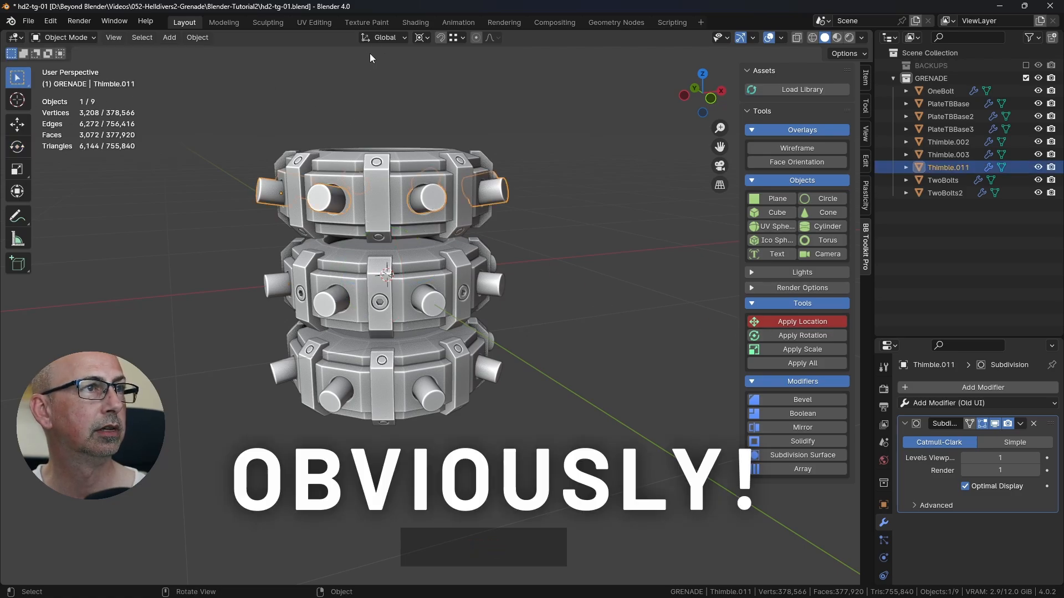
click(422, 37)
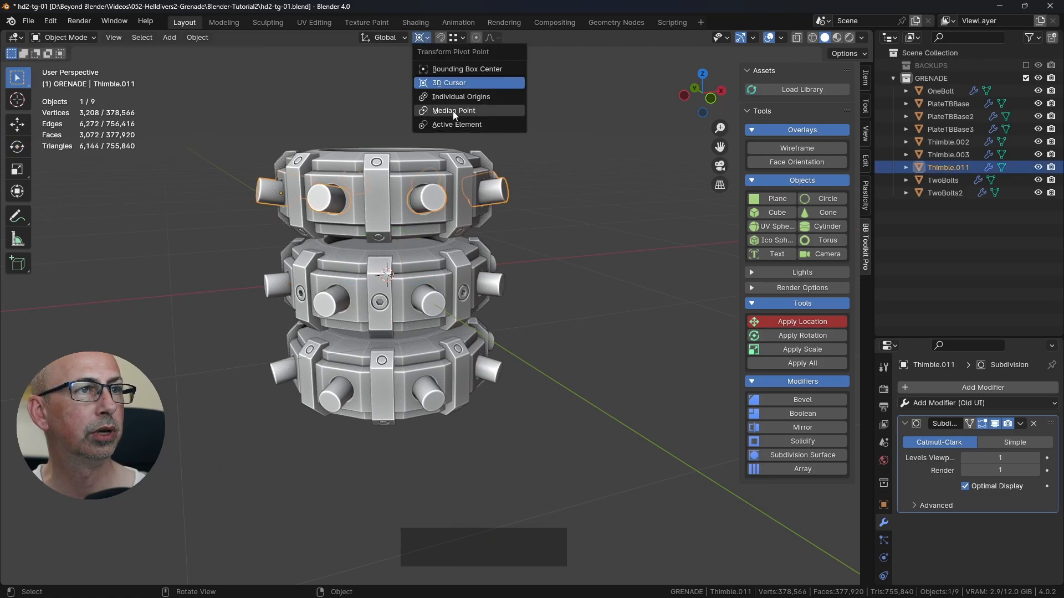
click(454, 111)
click(576, 142)
middle_drag(576, 142, 530, 250)
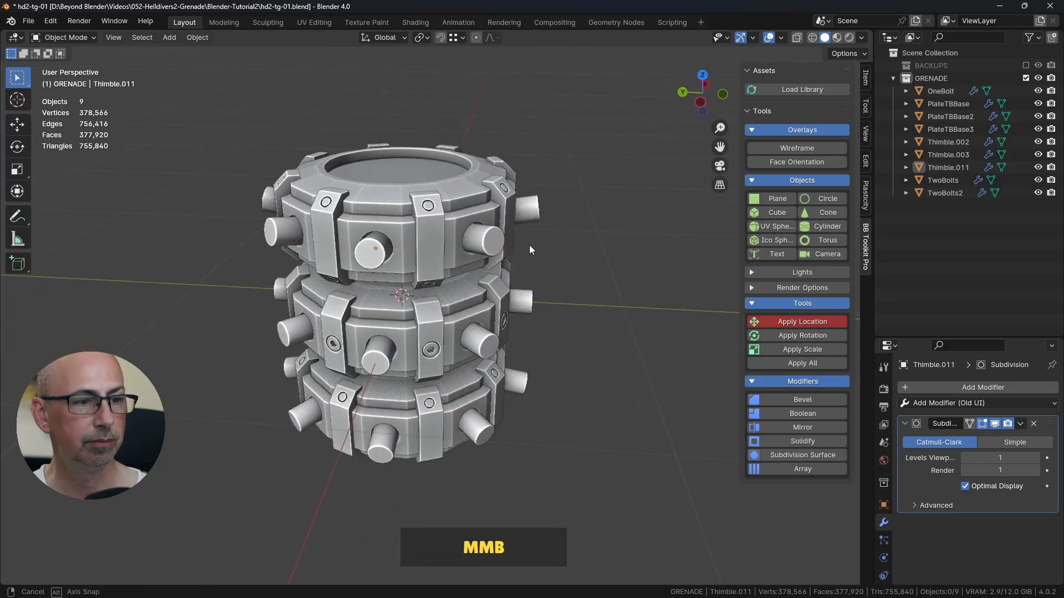
key(ctrl+s)
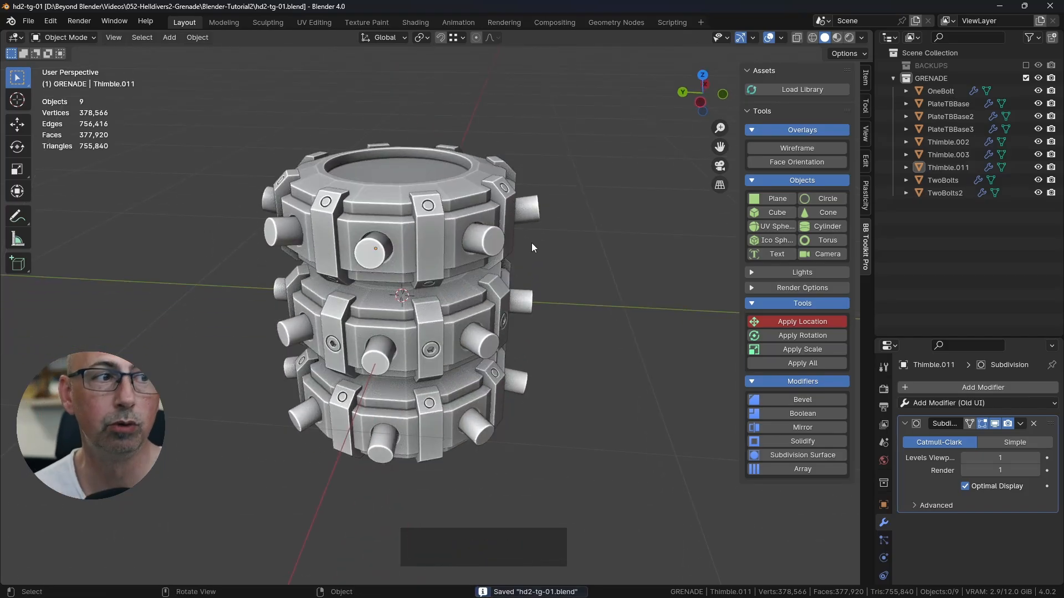
scroll(530, 242, down, 3)
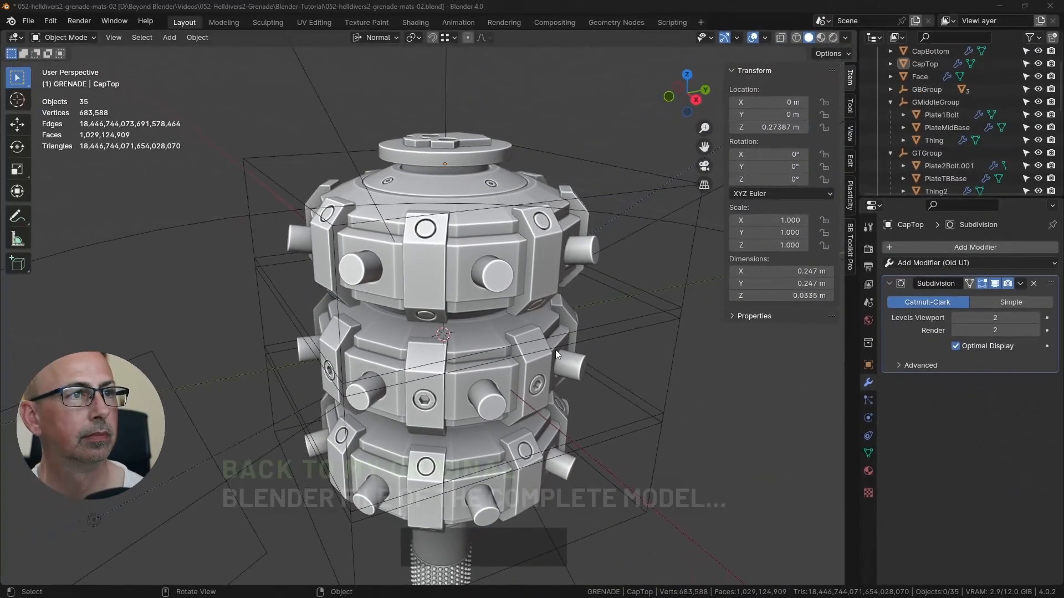
Step: Examine the finished grenade's bottom cap, CapBottom, where it meets the handle, and compare it with the cap on top
shift+middle_drag(506, 261, 474, 277)
scroll(476, 301, up, 2)
click(414, 318)
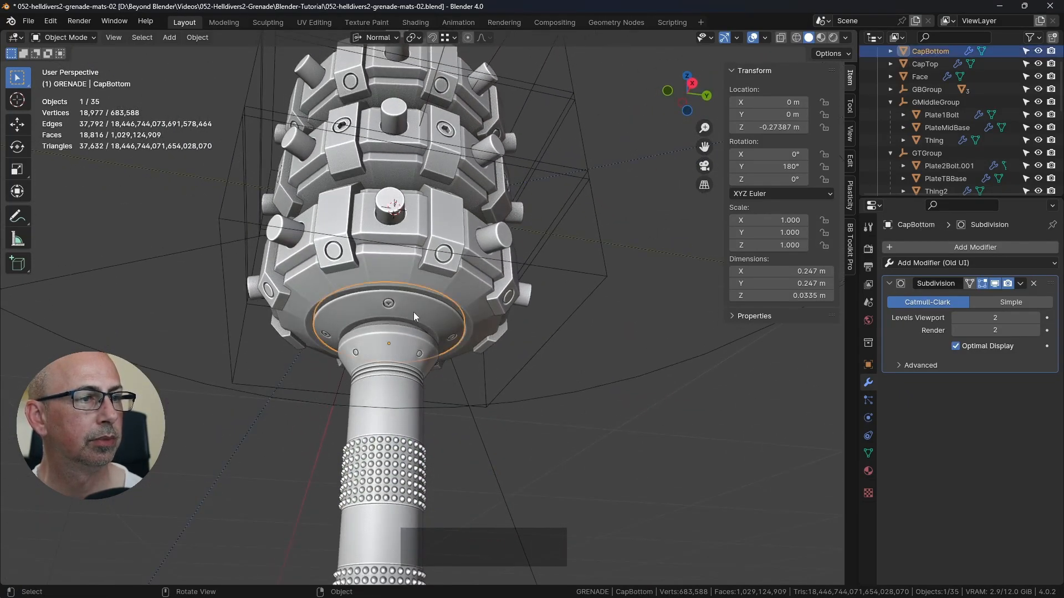
middle_drag(475, 242, 464, 276)
middle_drag(412, 128, 455, 281)
scroll(437, 340, up, 5)
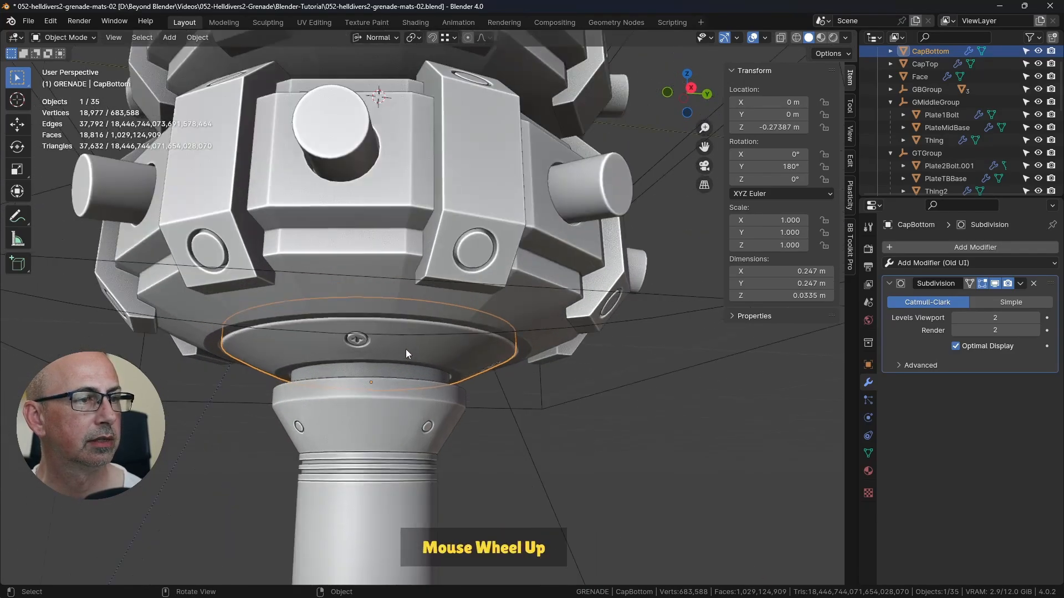
scroll(422, 328, down, 1)
scroll(422, 328, down, 1)
shift+middle_drag(479, 125, 486, 267)
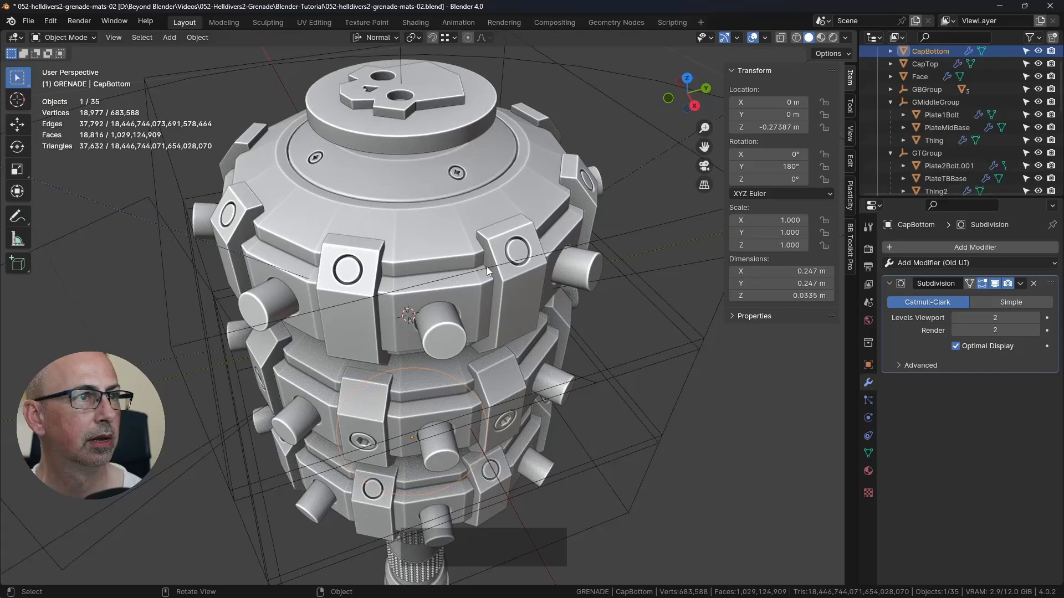
Step: Isolate the finished model's top cap, CapTop, in local view and examine its shape and screw-hole topology in Edit Mode
click(437, 188)
key(KP_Divide)
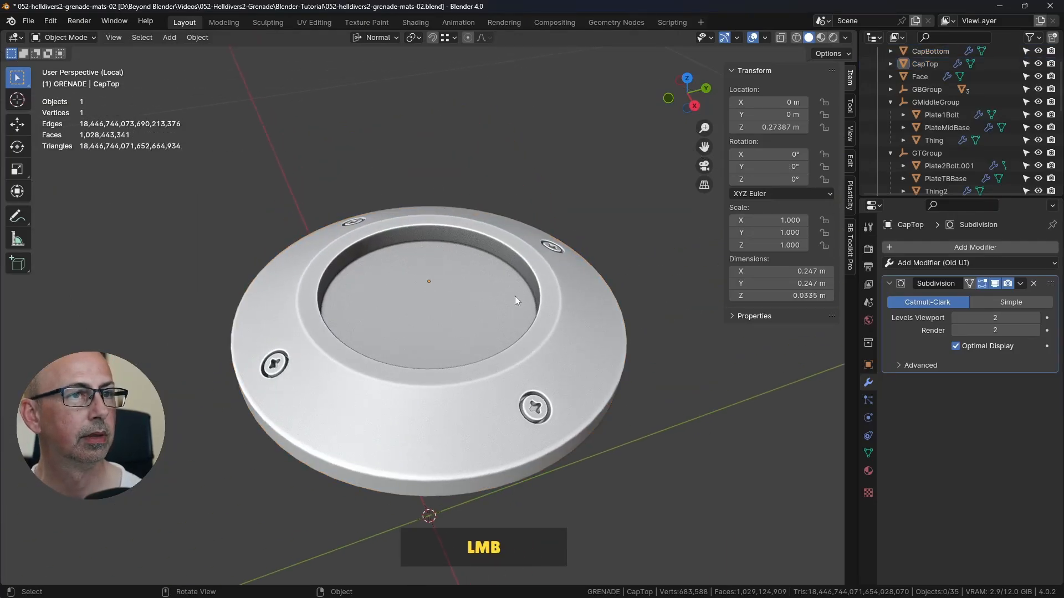
middle_drag(514, 295, 477, 319)
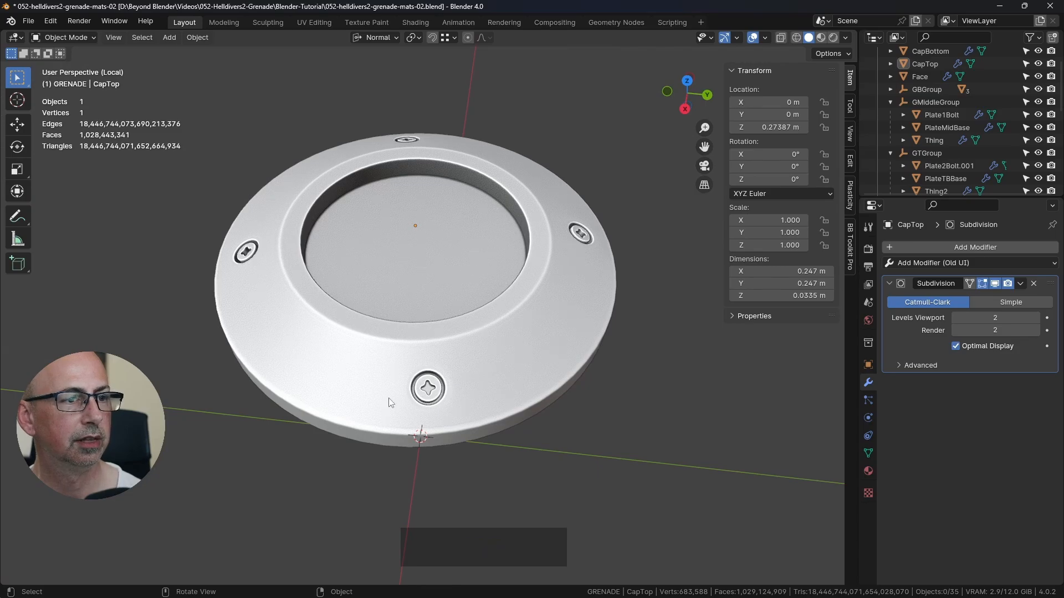
key(Tab)
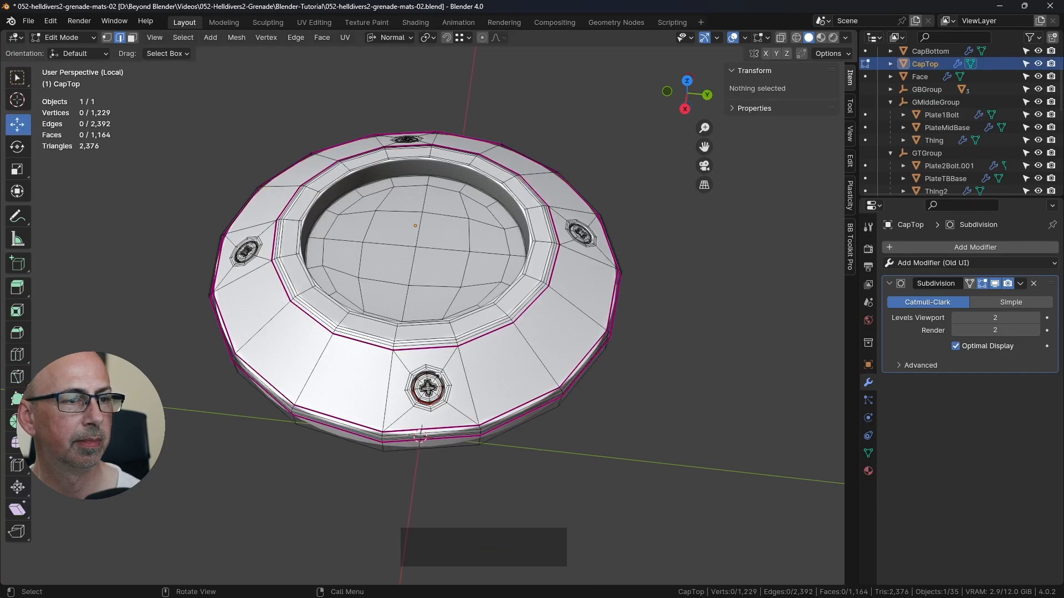
key(Tab)
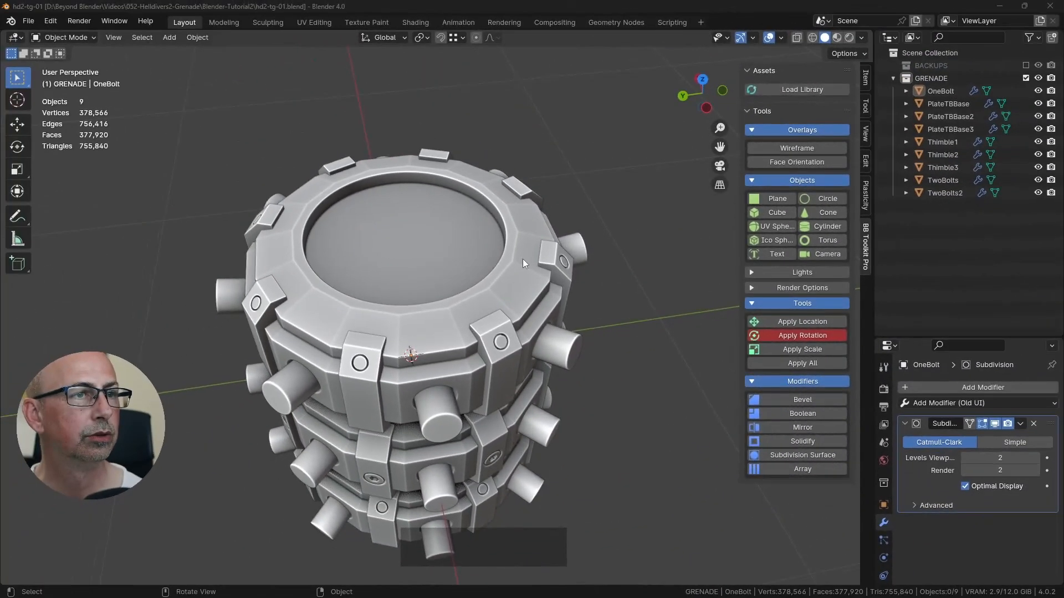
Step: In the hd2-tg-01 file, open the top ring's plate, PlateTBBase2, in Edit Mode and focus on the rim of its circular recess
key(Tab)
key(Tab)
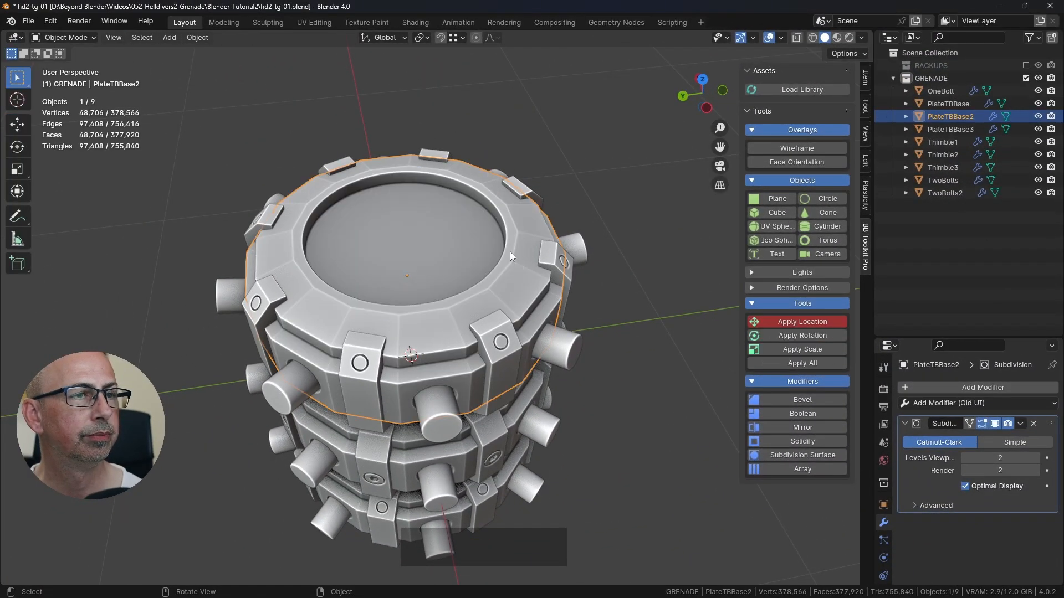
key(Tab)
middle_drag(509, 251, 520, 266)
scroll(521, 266, up, 5)
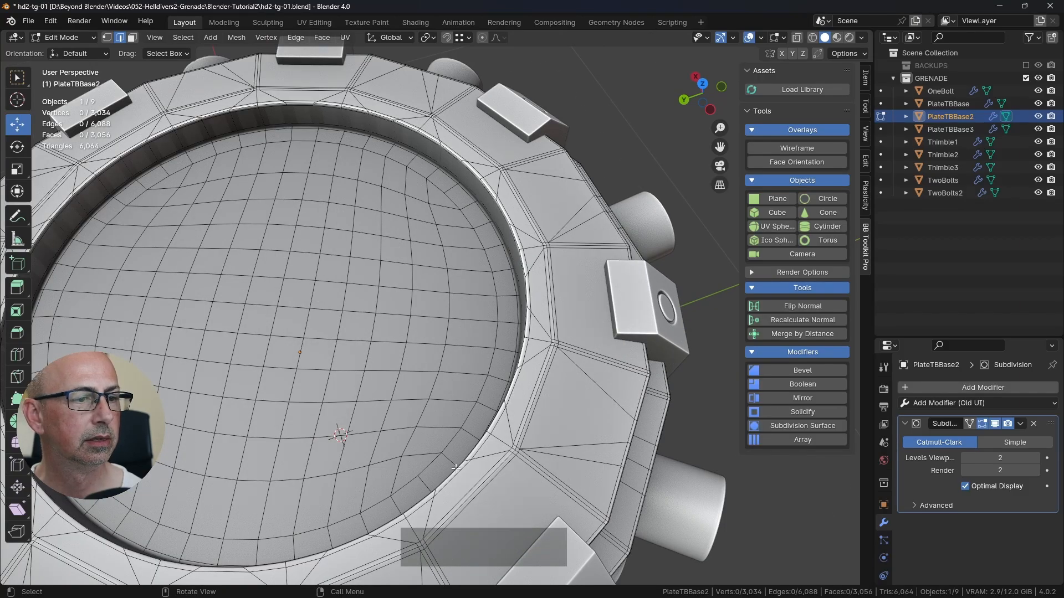
scroll(119, 524, down, 5)
shift+middle_drag(387, 435, 534, 317)
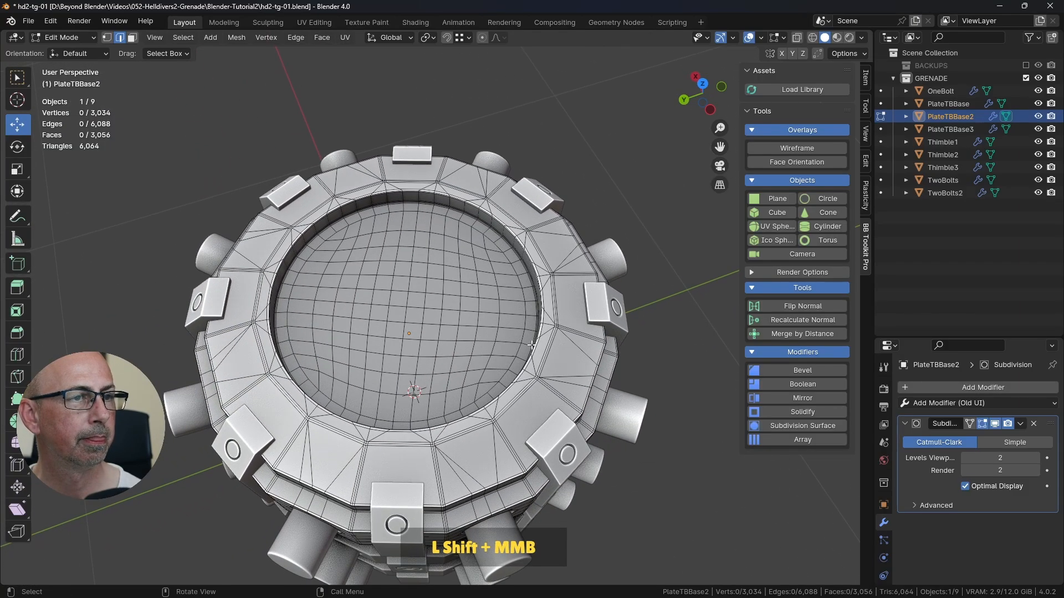
scroll(534, 317, up, 3)
scroll(534, 317, up, 2)
shift+middle_drag(554, 272, 532, 313)
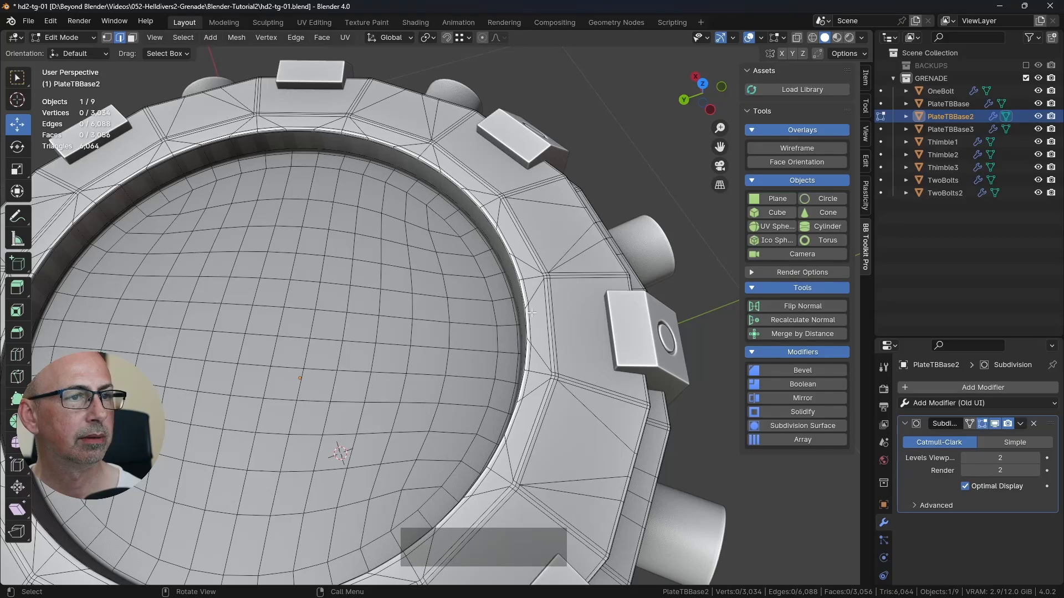
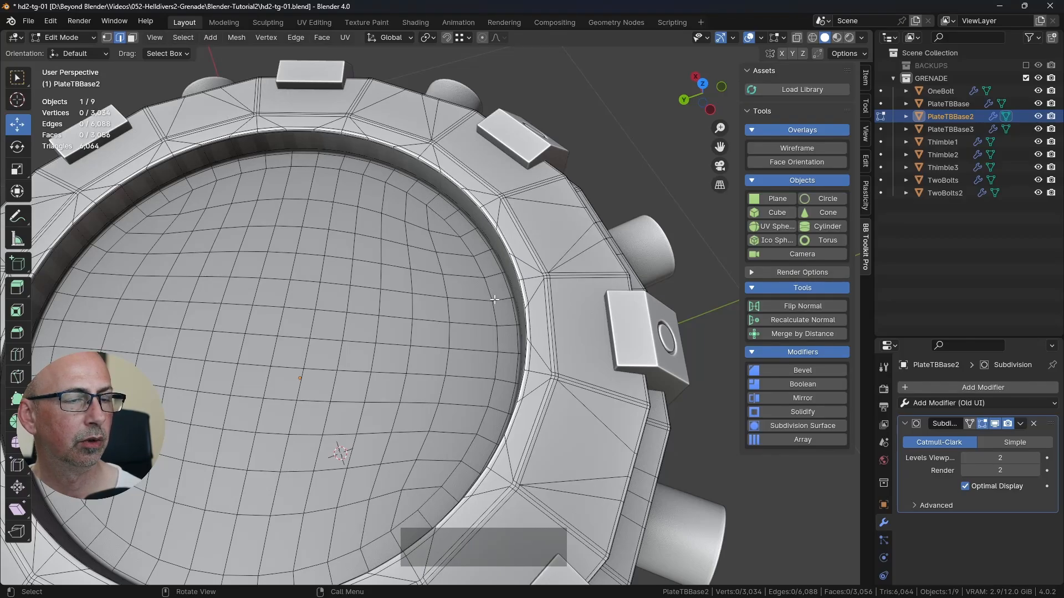
Step: Turn off the viewport display of the Subdivision modifier on PlateTBBase2
key(Tab)
key(Tab)
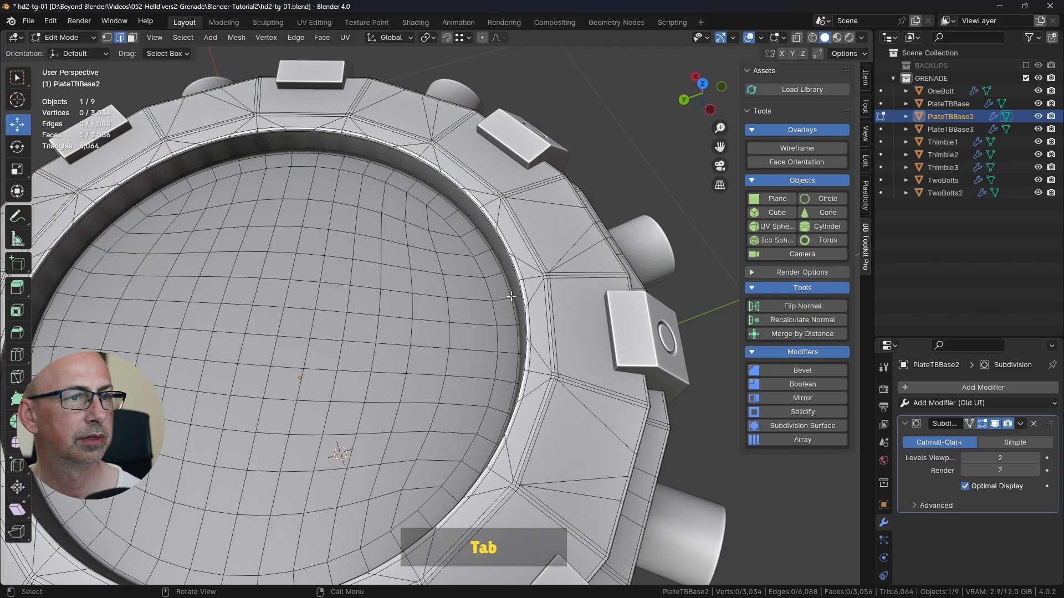
click(996, 424)
middle_drag(559, 332, 542, 257)
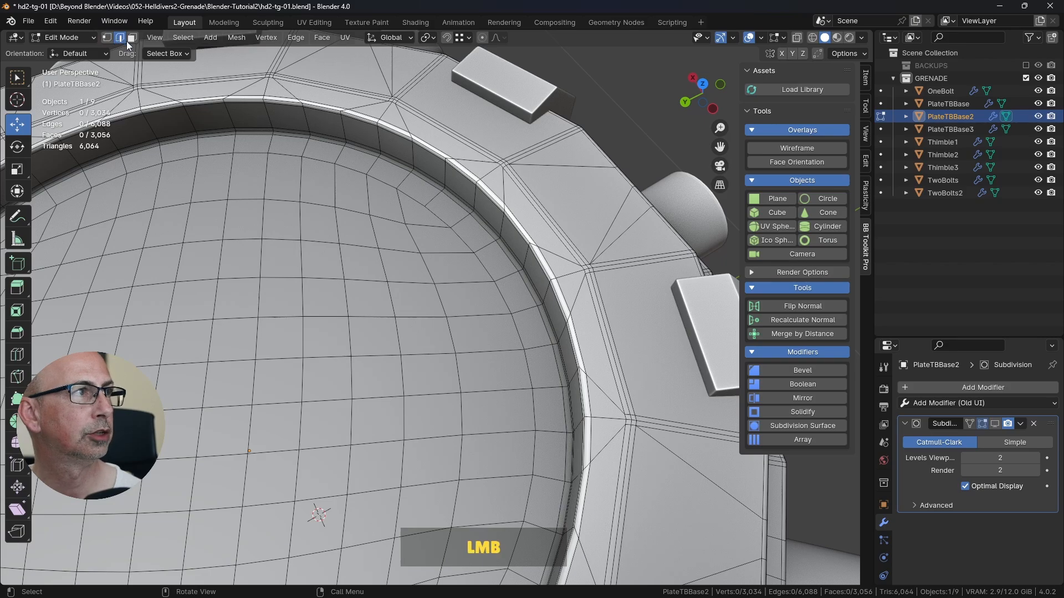
Step: Select the edge loop running around the upper rim of PlateTBBase2's circular recess
alt+click(564, 291)
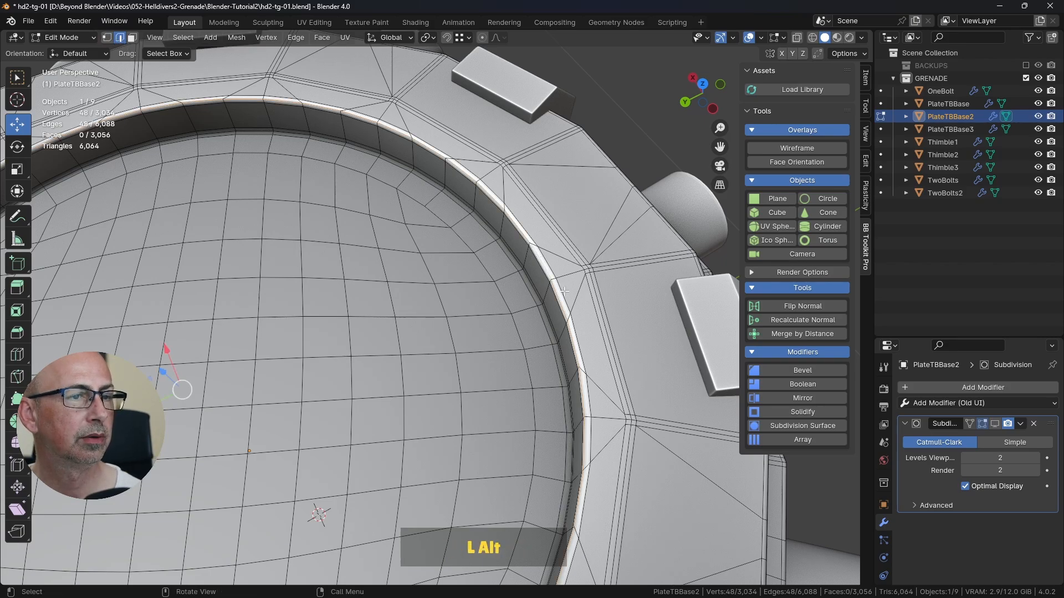
scroll(563, 291, down, 4)
shift+middle_drag(563, 291, 565, 254)
shift+middle_drag(565, 254, 526, 293)
middle_drag(526, 293, 526, 266)
scroll(527, 227, up, 2)
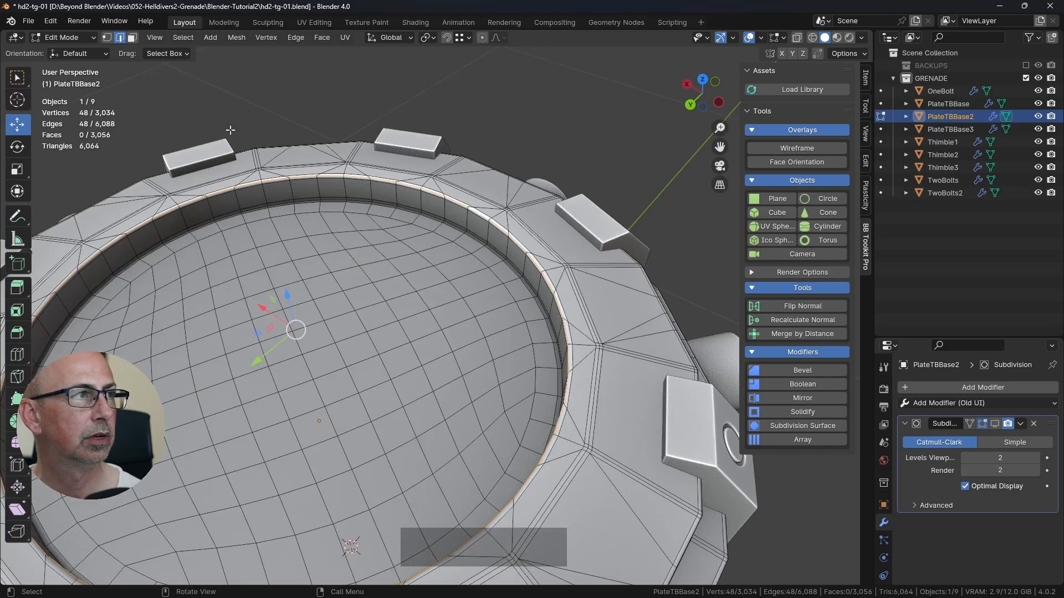
Step: In face select mode, select the face loop of the recess's inner wall together with the narrow bevel loop above it
click(132, 37)
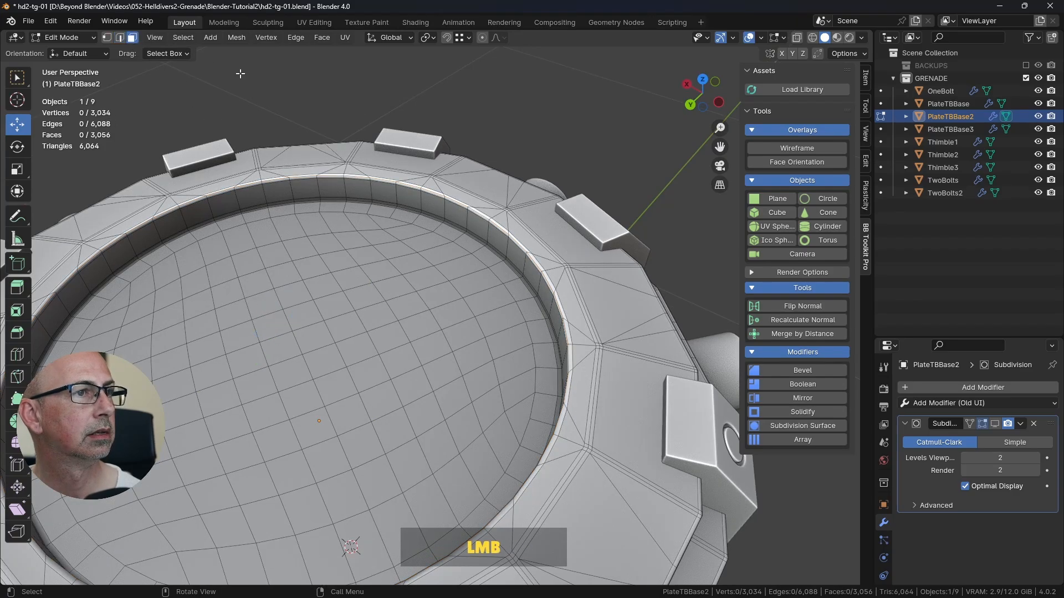
alt+click(487, 231)
scroll(486, 224, up, 2)
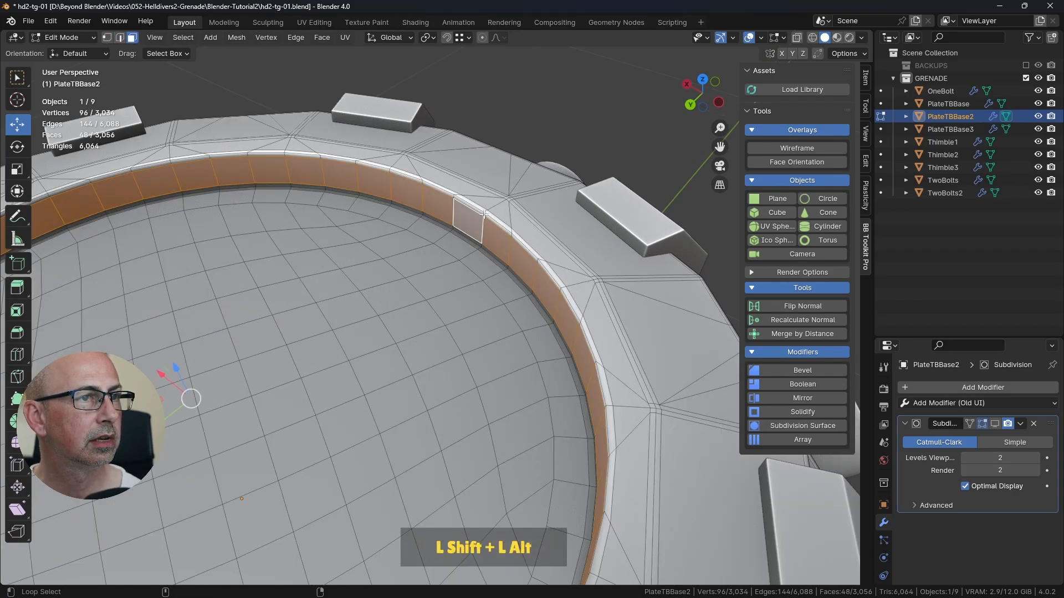
alt+shift+click(484, 213)
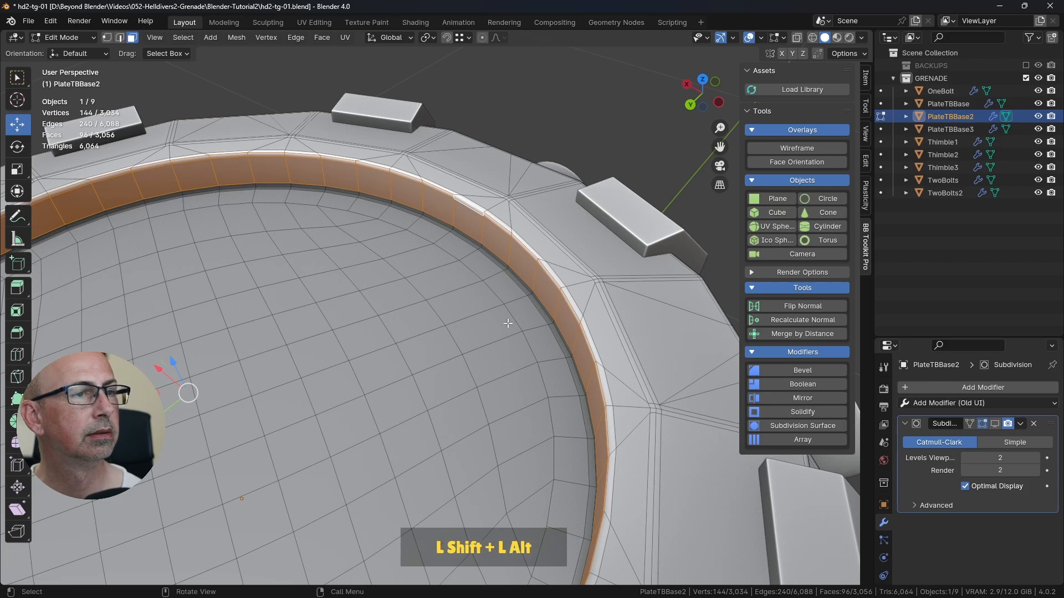
scroll(507, 324, down, 2)
middle_drag(507, 324, 529, 280)
scroll(527, 181, up, 2)
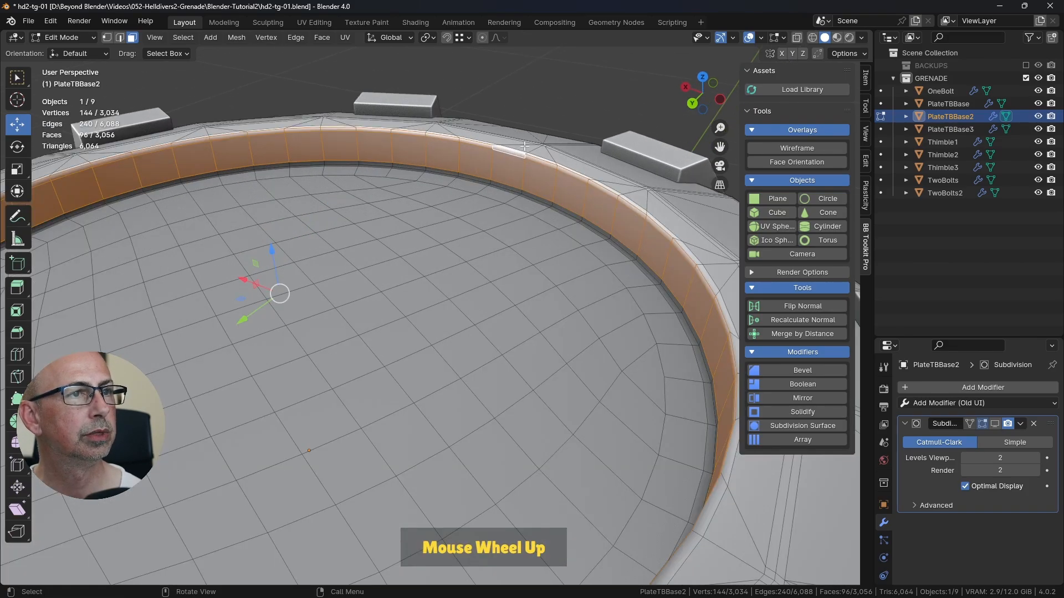
scroll(491, 156, down, 2)
scroll(491, 157, up, 4)
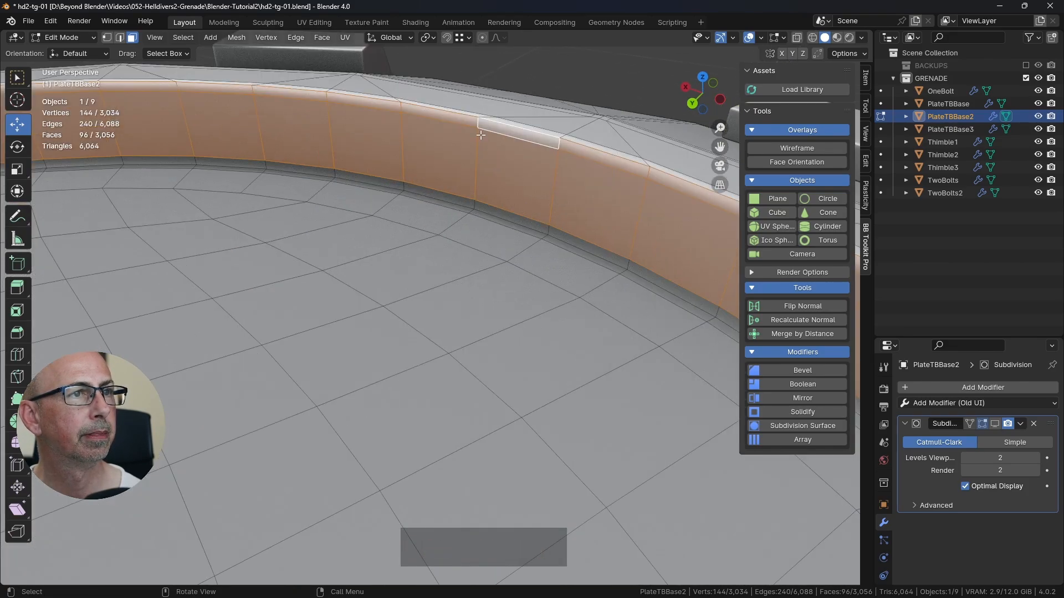
scroll(457, 144, down, 4)
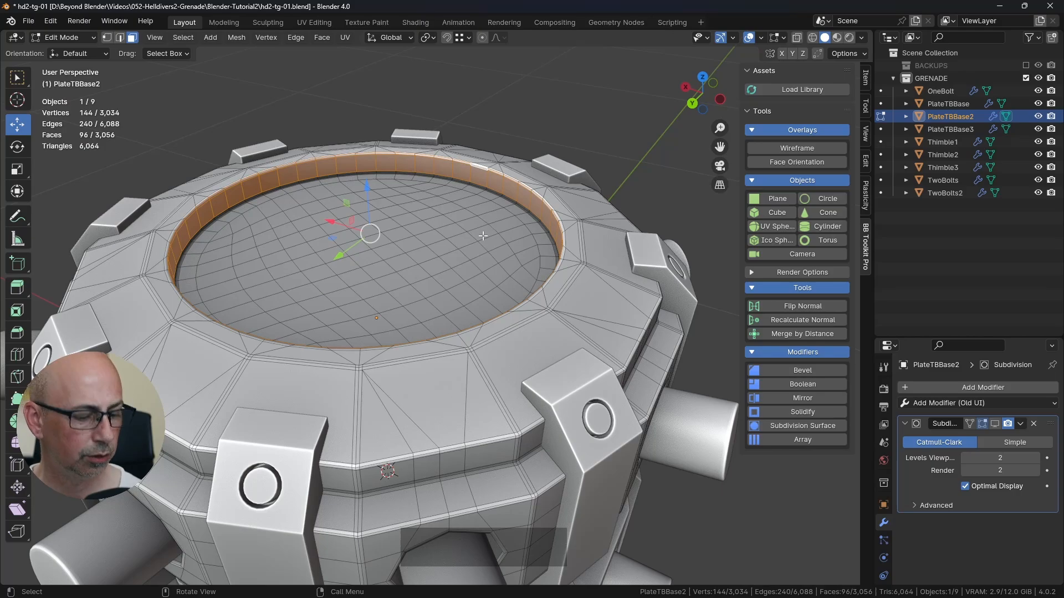
Step: Duplicate the selected face loops in place, separate the copy into its own object, and return to Object Mode
key(shift+d)
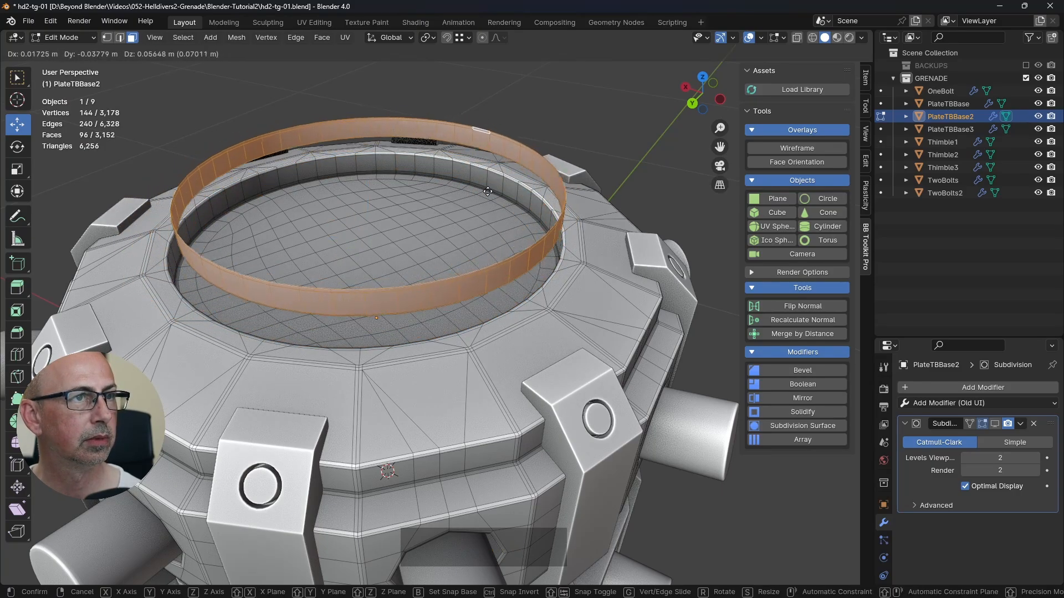
right_click(438, 235)
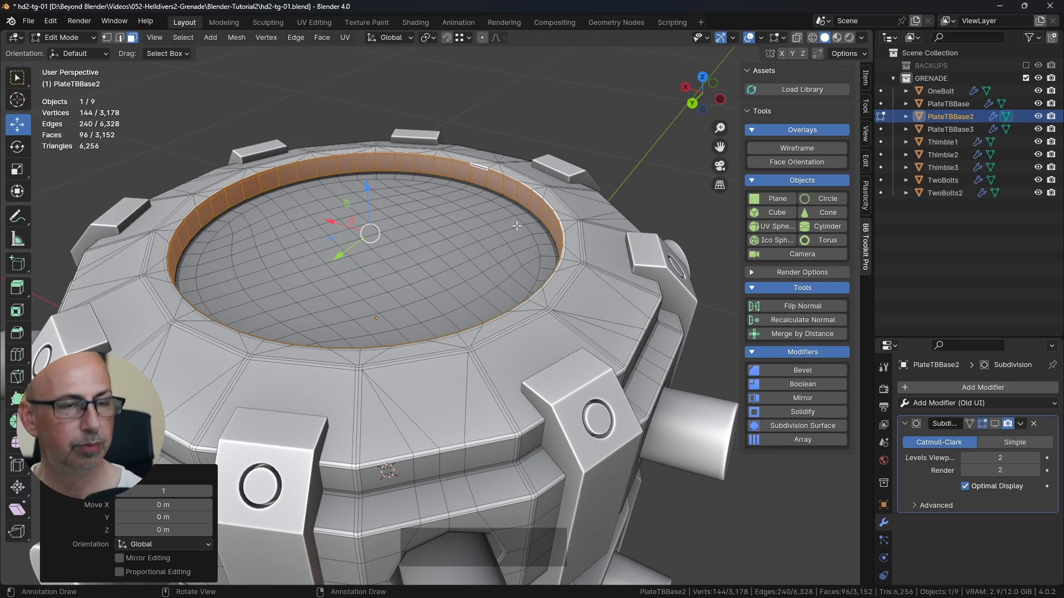
key(p)
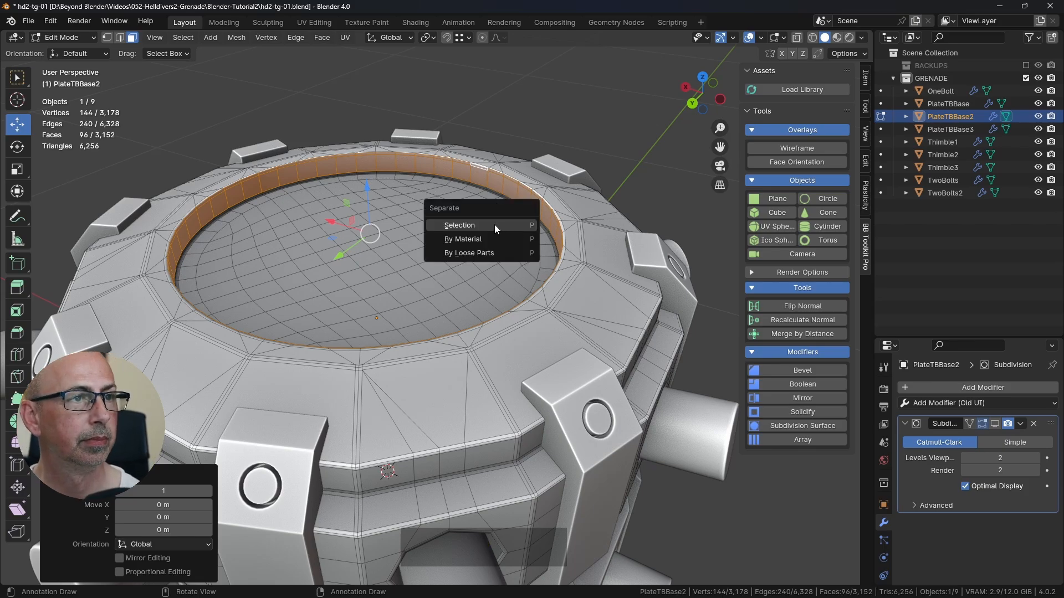
click(494, 224)
key(Tab)
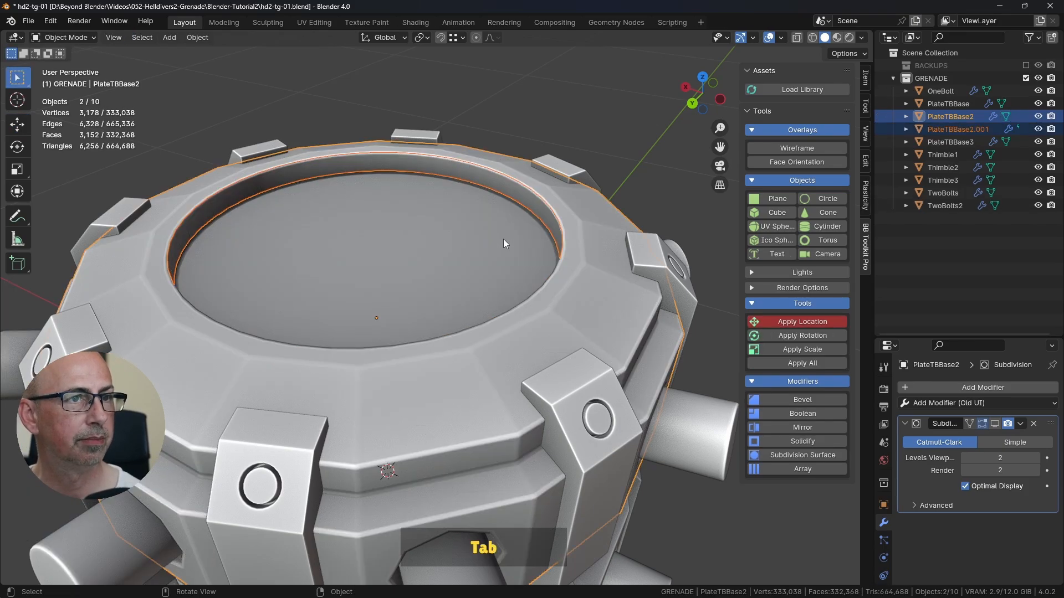
Step: Check the reference cap's name in the finished grenade file and rename the separated ring object CapTop
click(944, 130)
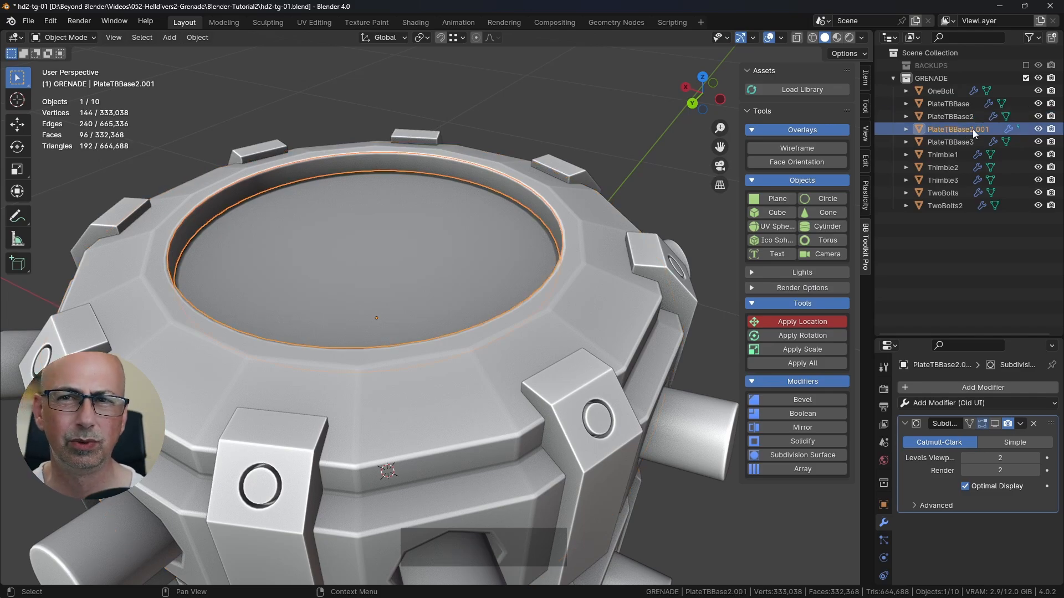
key(alt+Tab)
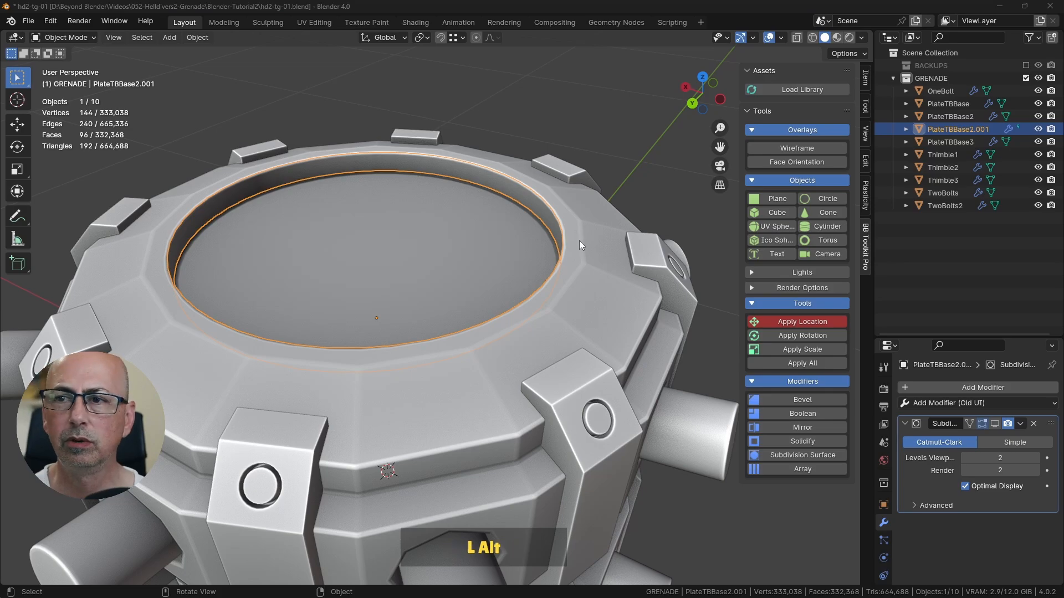
key(alt+Tab)
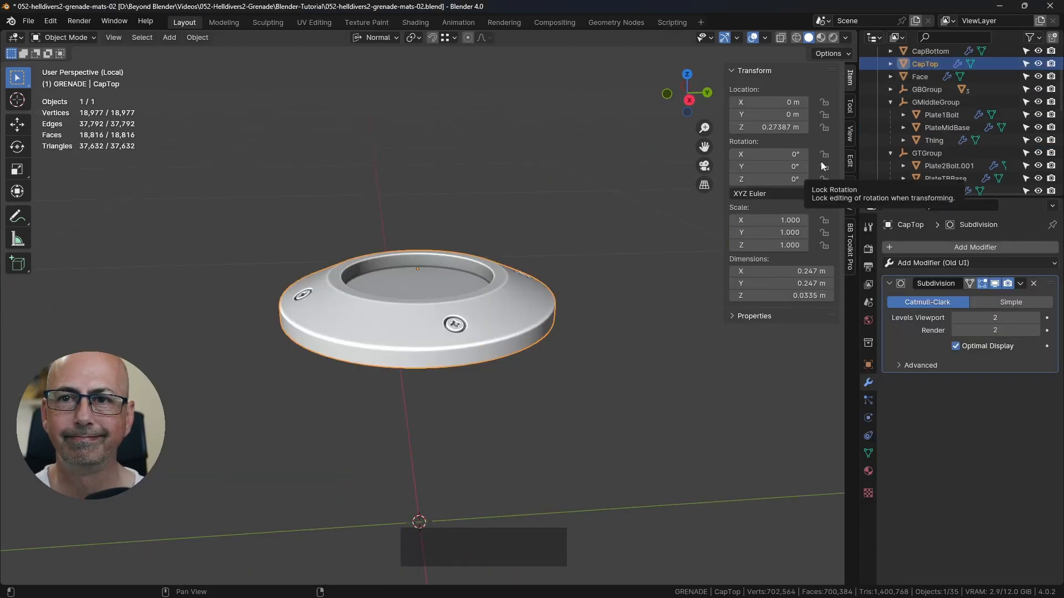
key(alt+Tab)
click(961, 129)
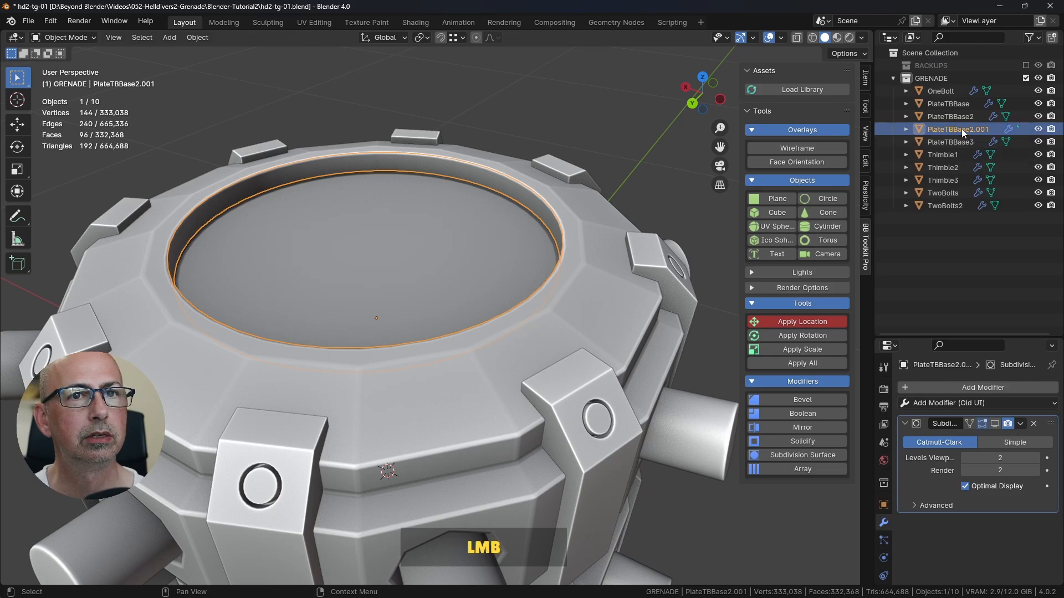
text(CapTop)
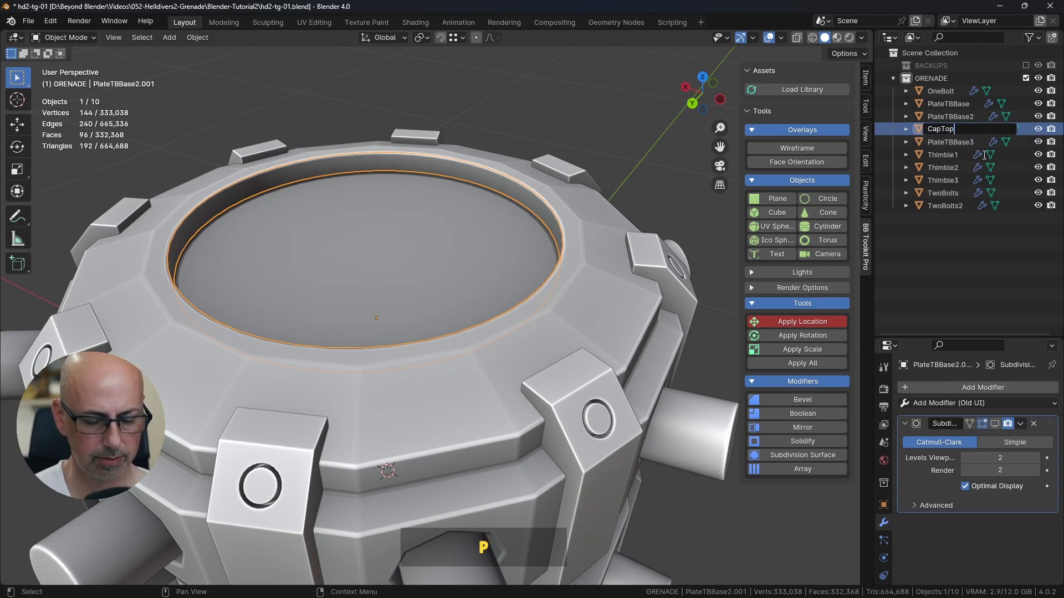
key(Return)
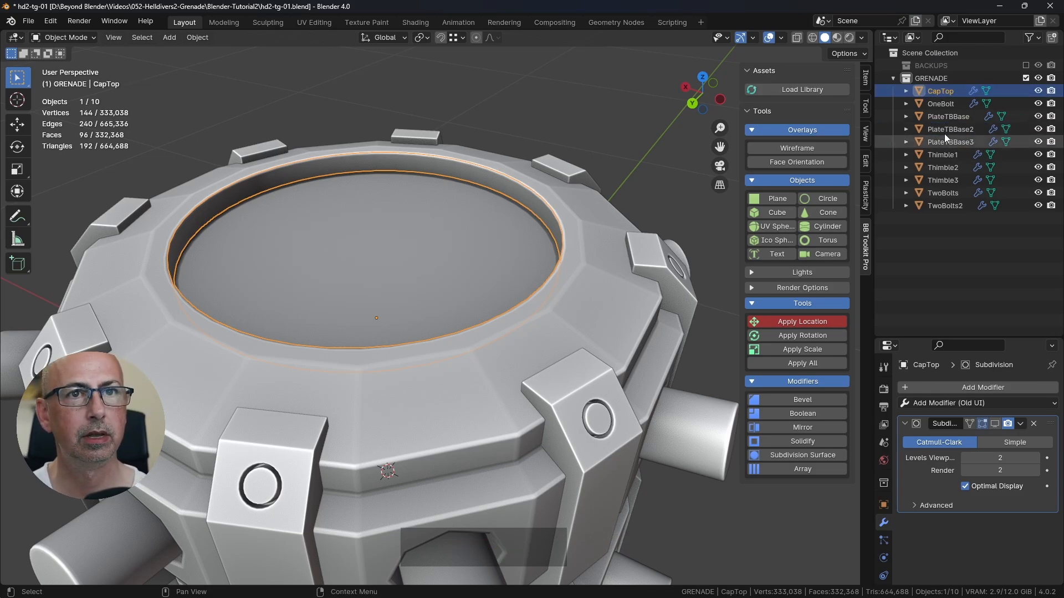
Step: Examine how the CapTop ring sits against the PlateTBBase2 recess wall, selecting each object in turn
mouse_move(454, 302)
shift+middle_down()
mouse_move(467, 280)
mouse_move(472, 291)
shift+middle_up()
scroll(501, 297, up, 2)
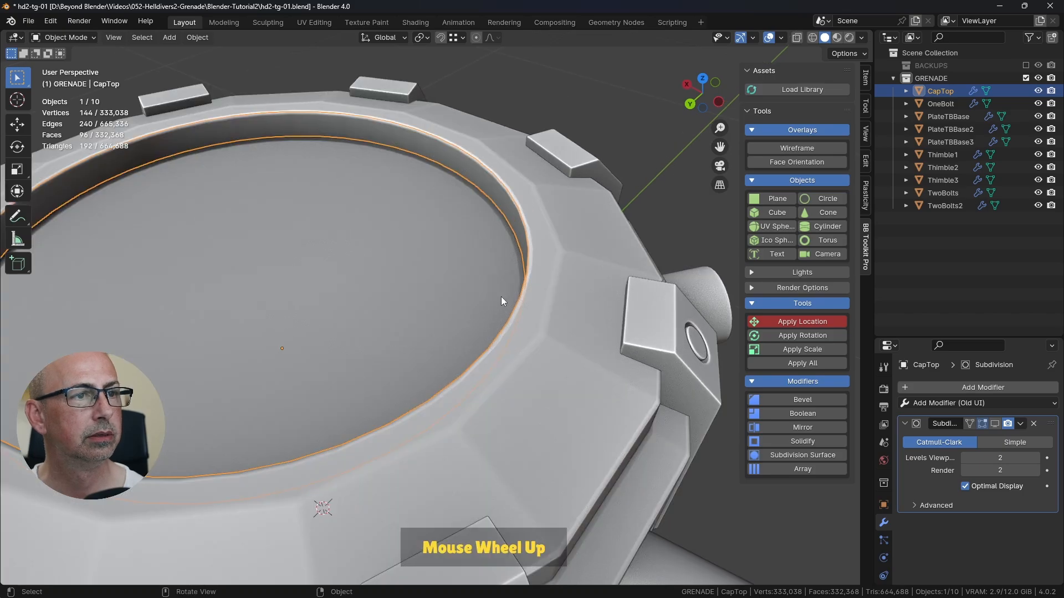
scroll(529, 249, up, 4)
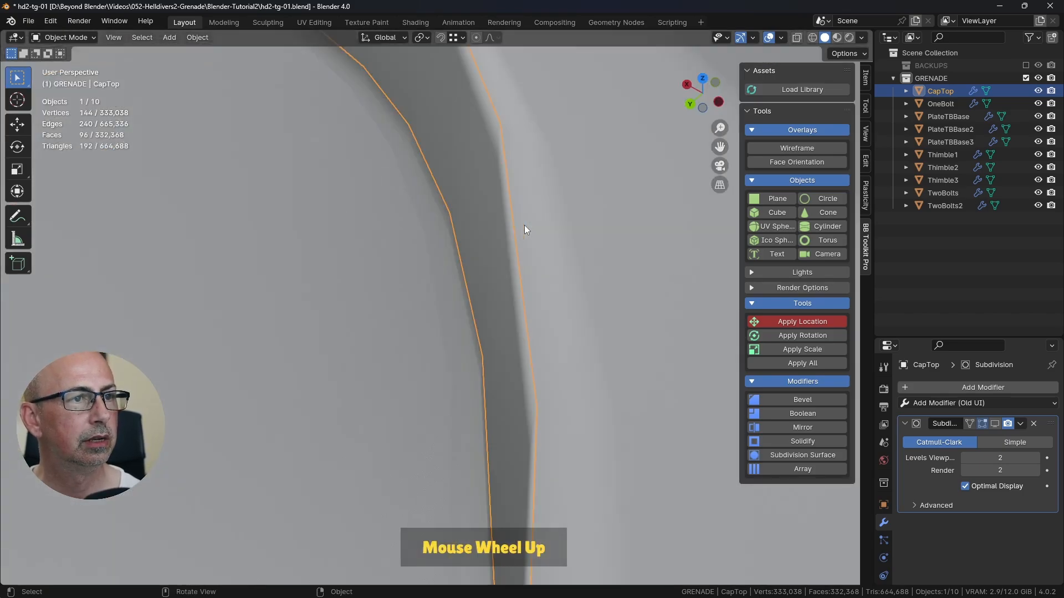
scroll(523, 224, up, 1)
click(544, 218)
scroll(545, 218, down, 4)
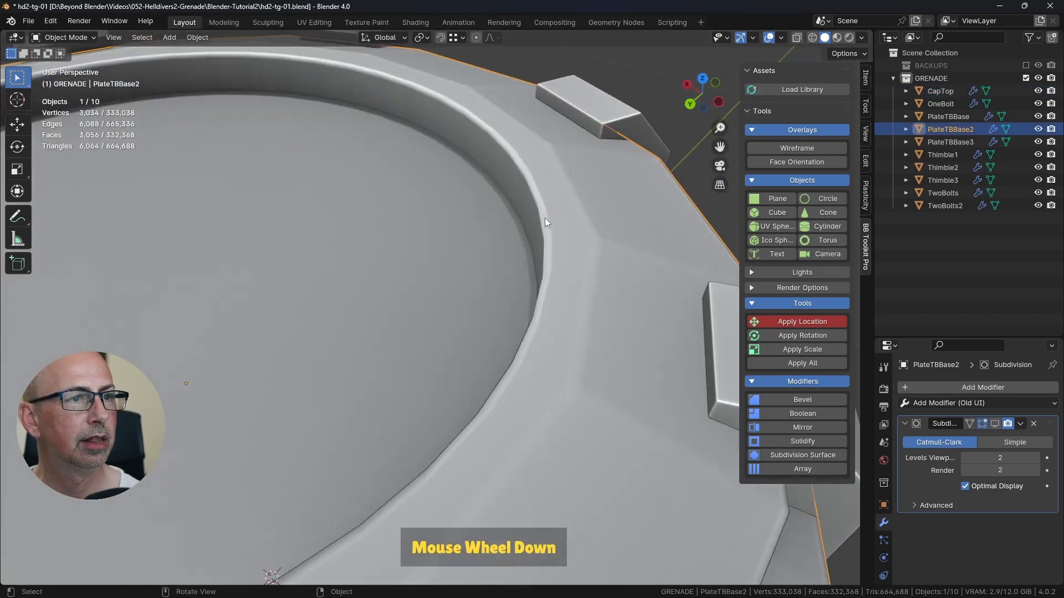
scroll(557, 226, up, 5)
click(494, 248)
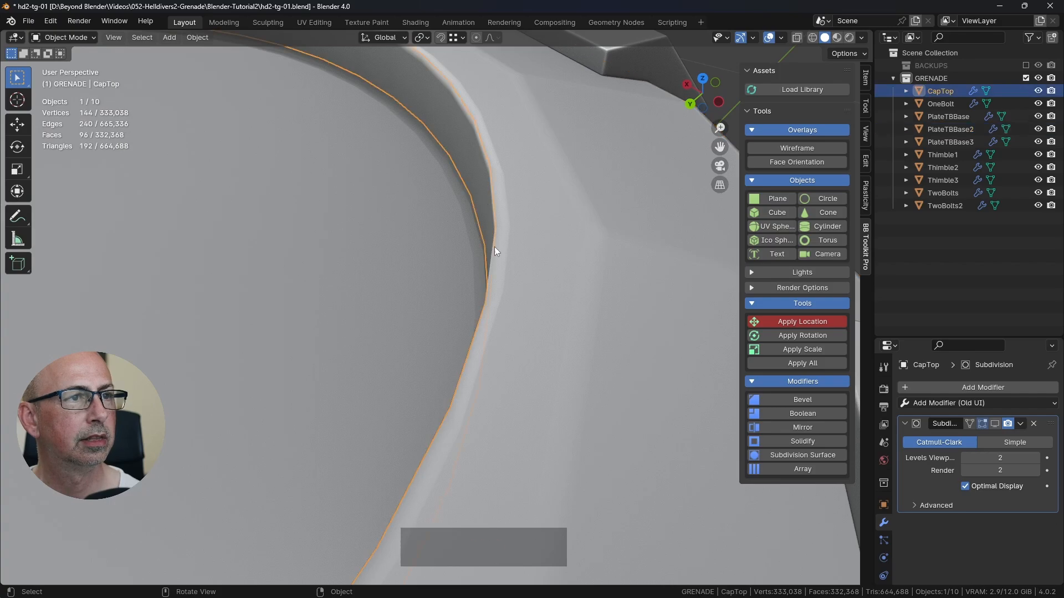
scroll(494, 247, down, 5)
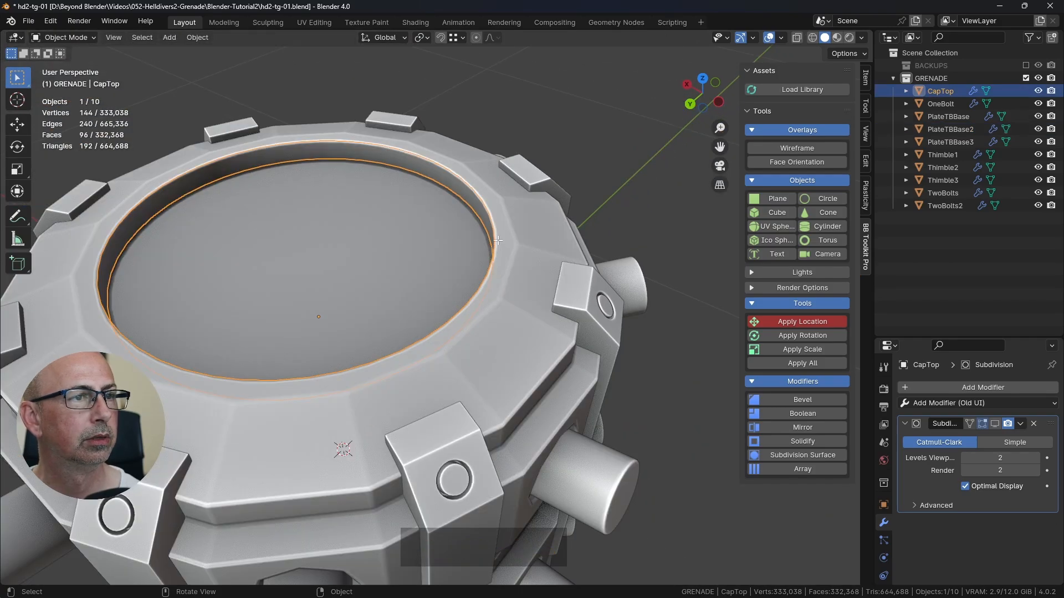
Step: Open CapTop in Edit Mode and select all of its faces
key(Tab)
shift+middle_drag(305, 216, 359, 226)
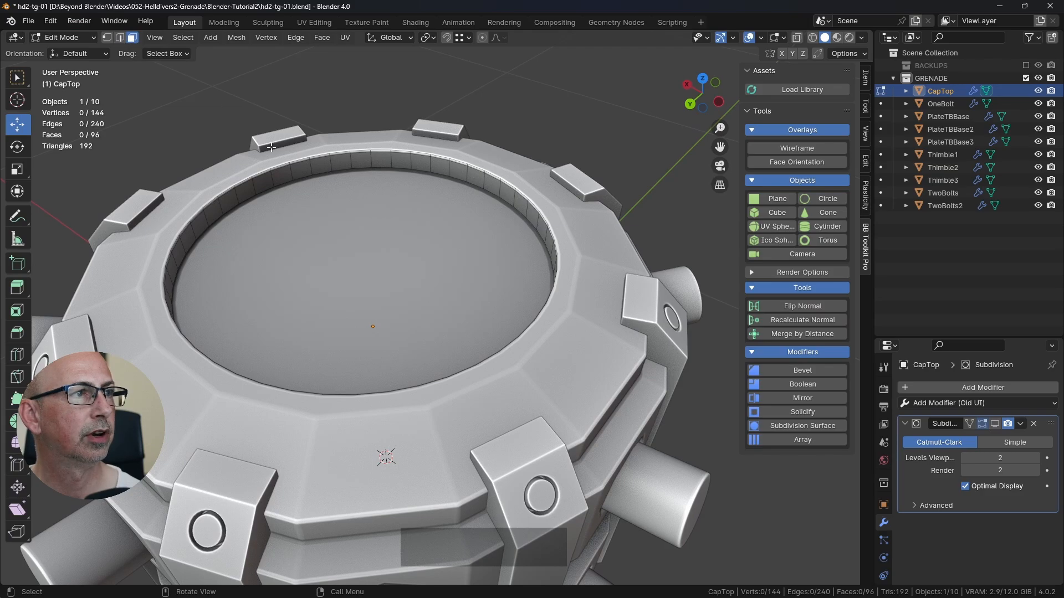
key(a)
Step: Try scaling the whole CapTop ring uniformly to about 0.114, and undo the scaling
middle_drag(428, 230, 556, 222)
key(s)
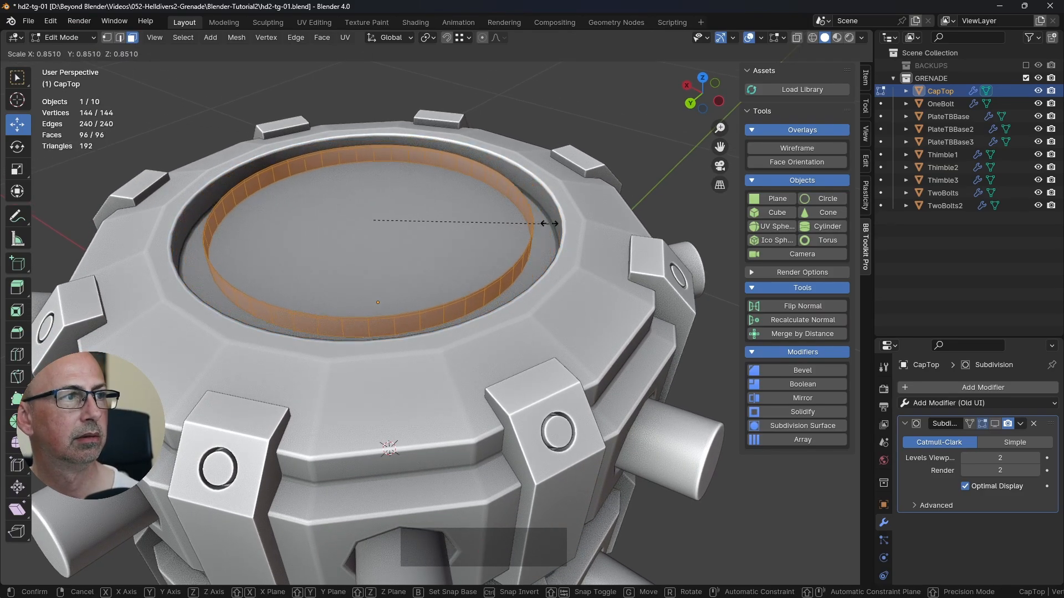
key(shift)
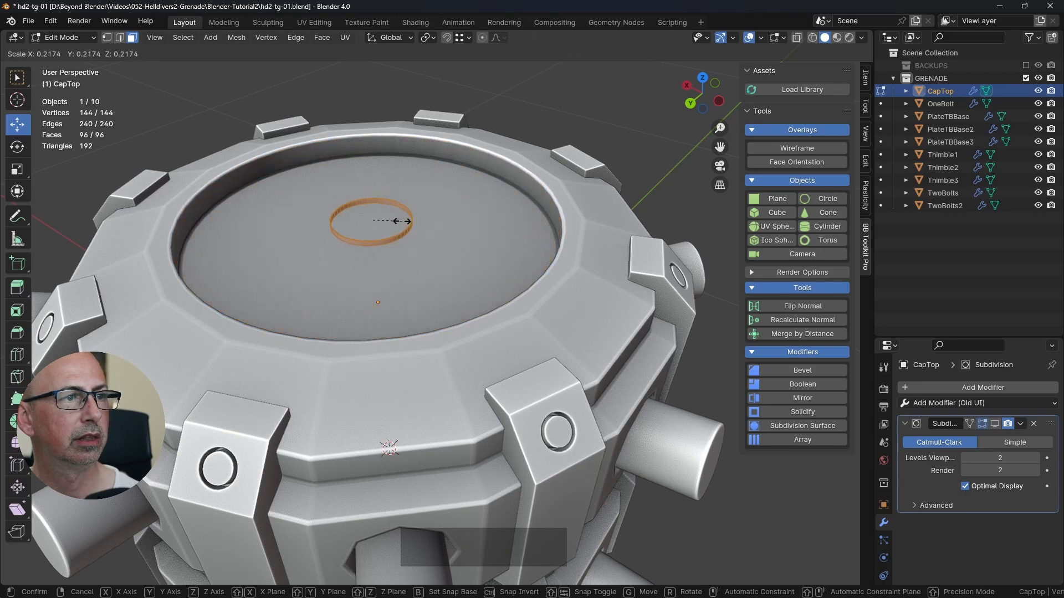
click(390, 222)
middle_drag(390, 222, 385, 223)
scroll(385, 223, up, 5)
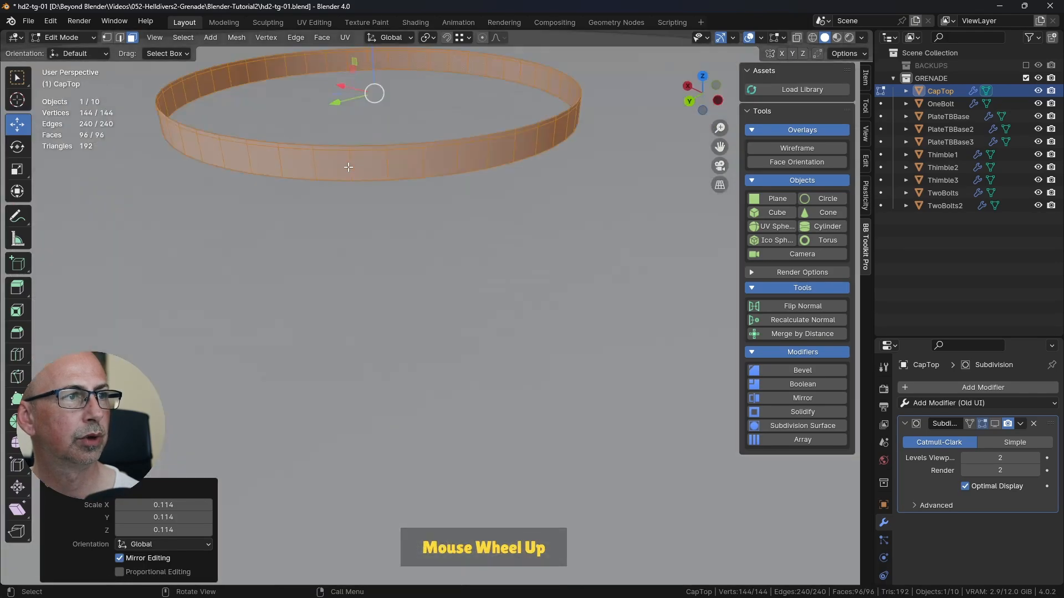
scroll(385, 165, down, 5)
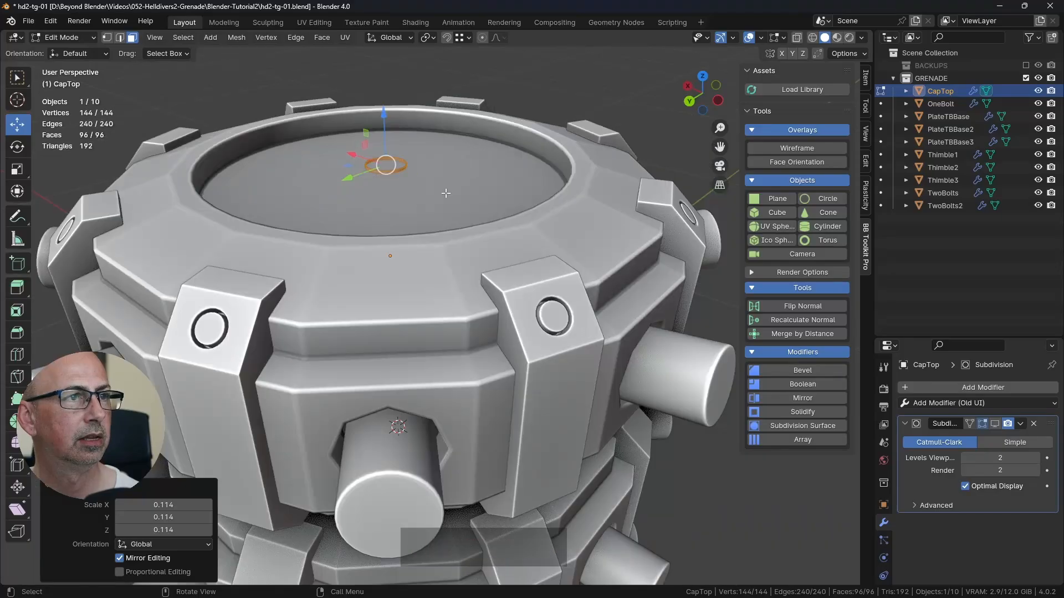
middle_drag(445, 192, 411, 184)
key(ctrl+z)
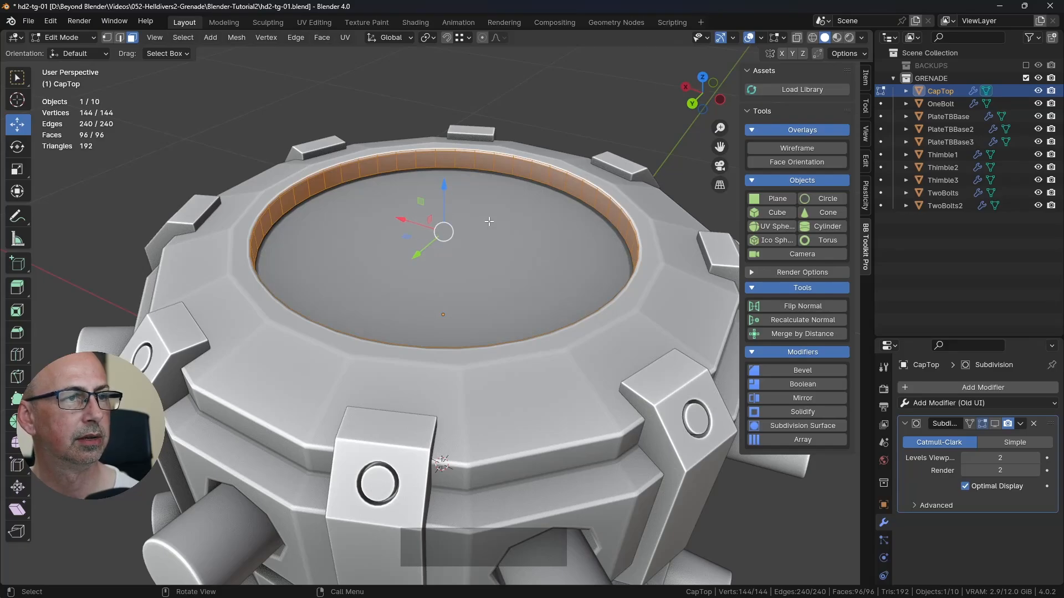
Step: Try scaling the CapTop ring in the XY plane with the Scale tool, and undo it
middle_drag(488, 222, 486, 232)
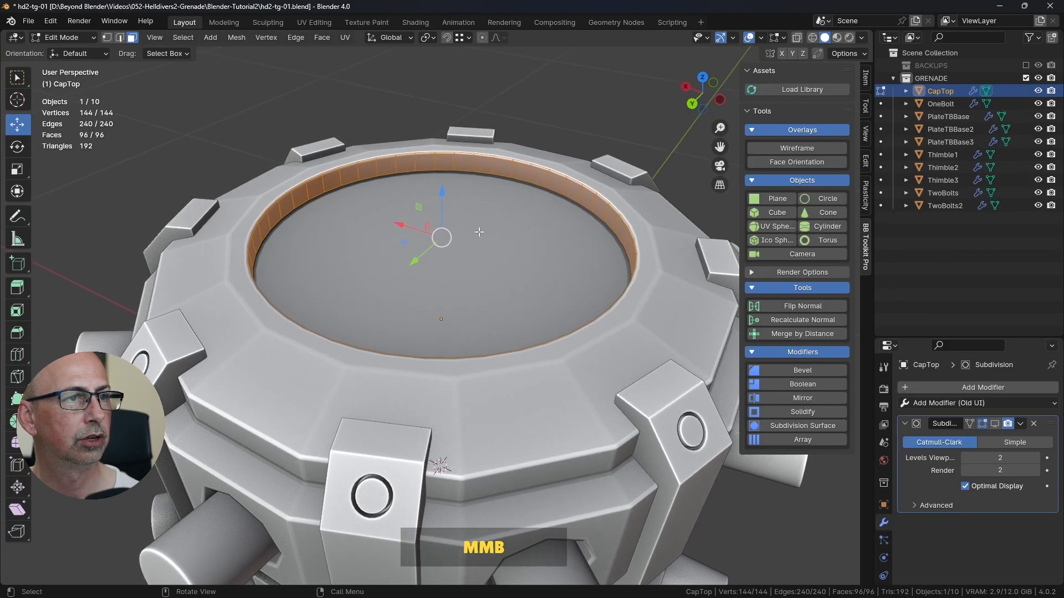
click(18, 172)
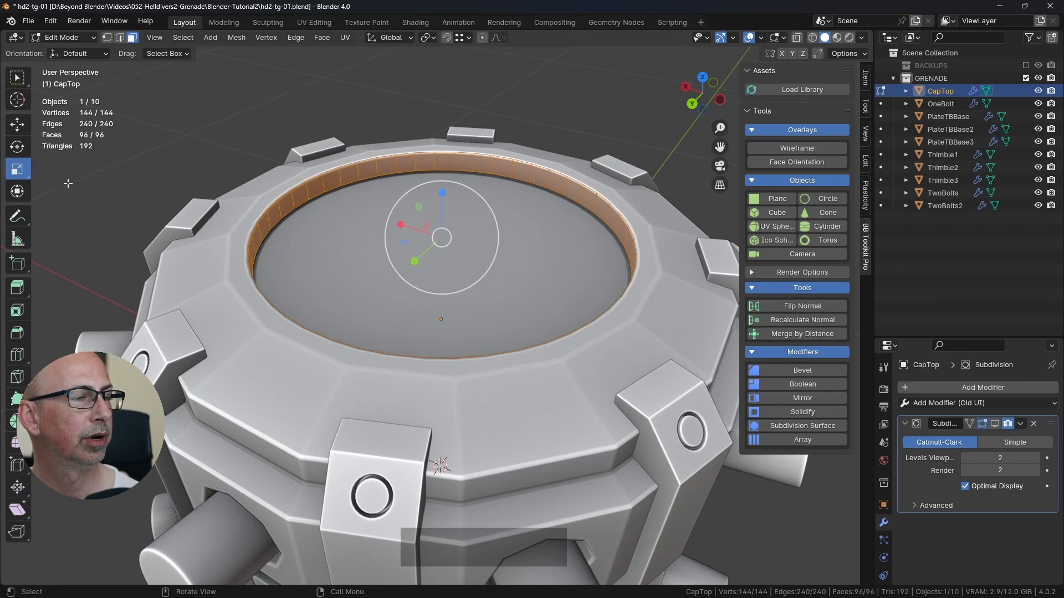
middle_drag(405, 242, 464, 209)
scroll(457, 219, up, 3)
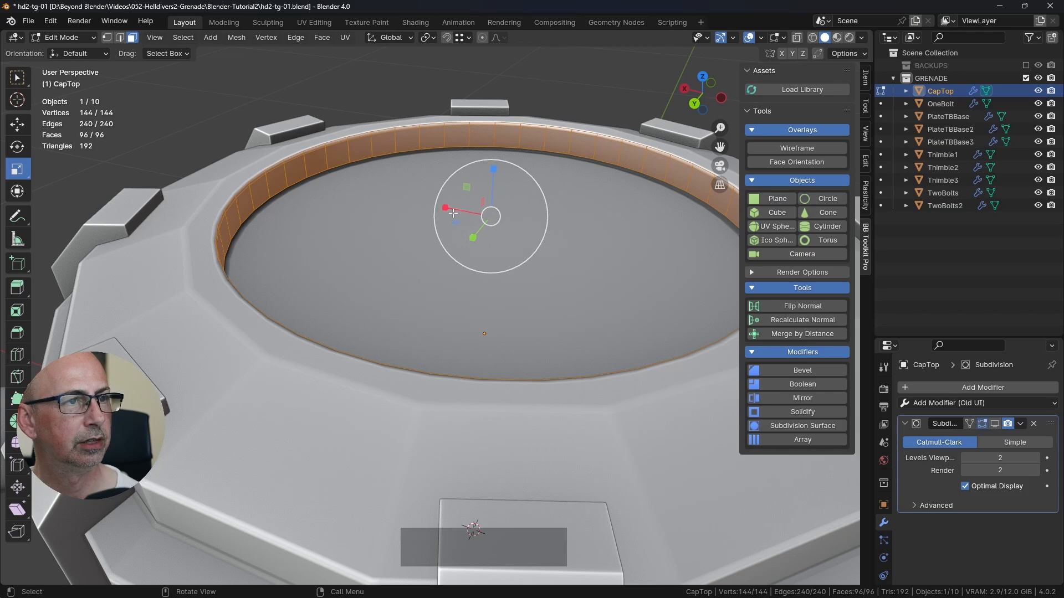
shift+middle_drag(473, 230, 488, 172)
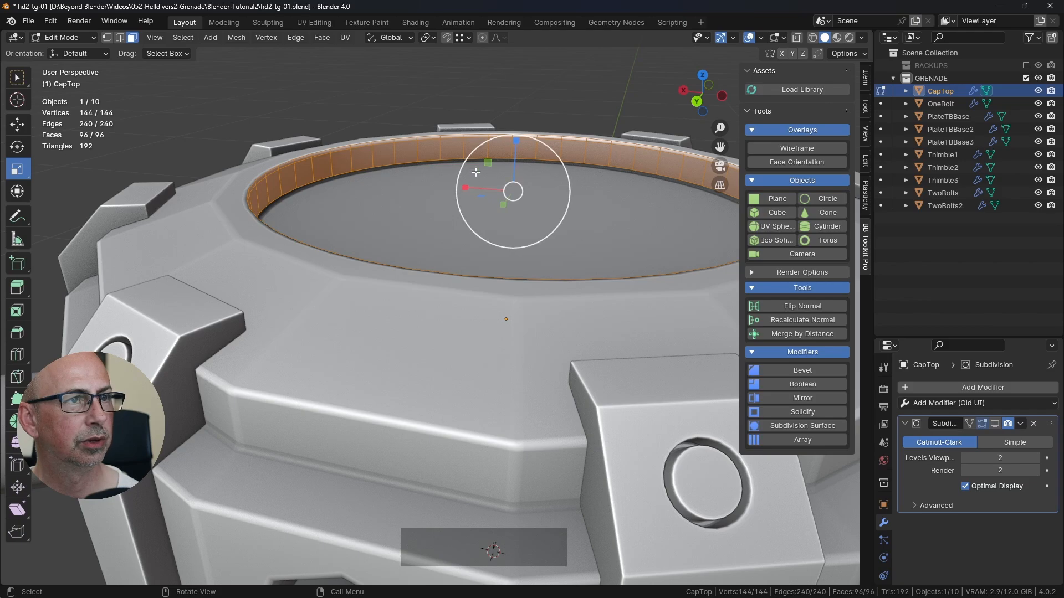
middle_drag(497, 171, 582, 186)
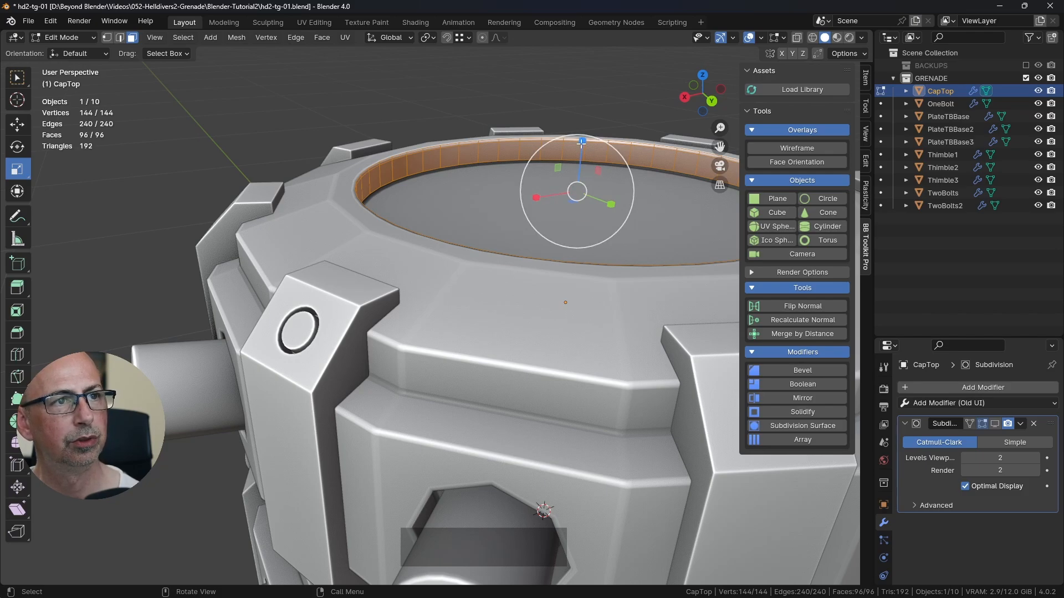
middle_drag(588, 155, 521, 216)
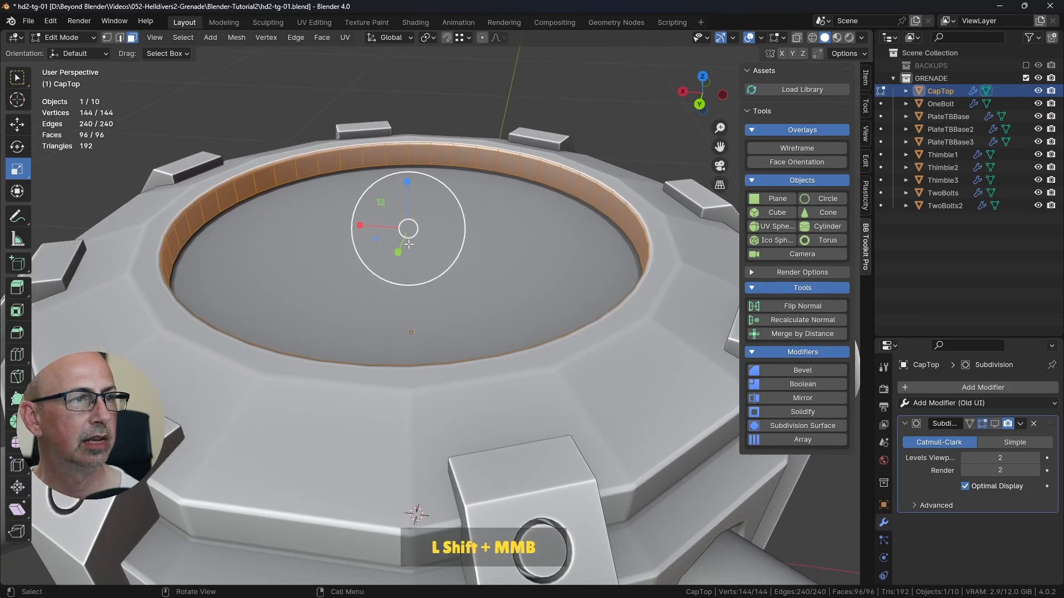
mouse_move(377, 239)
mouse_down()
mouse_move(400, 230)
mouse_move(369, 241)
mouse_up()
key(ctrl+z)
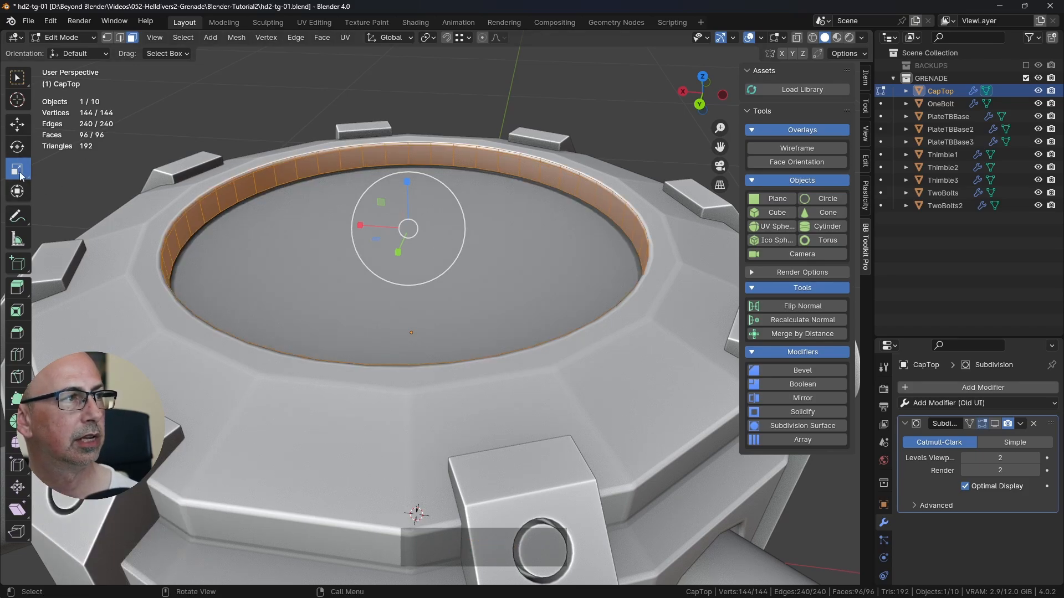
Step: Scale the CapTop ring to 0.986 in X and Y with Z locked, and return to Object Mode
click(18, 79)
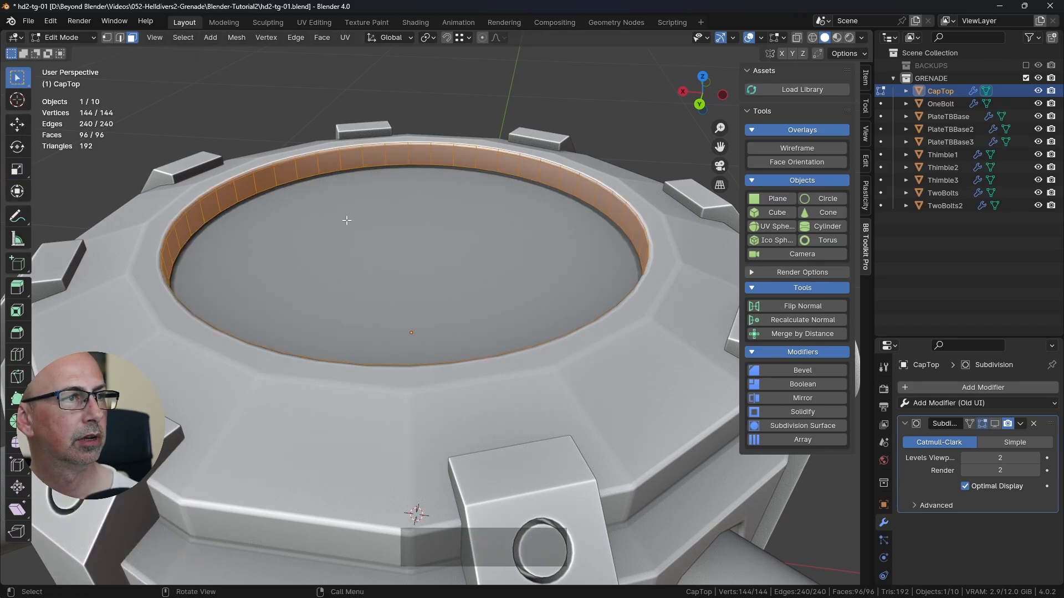
mouse_move(467, 231)
shift+middle_down()
mouse_move(477, 223)
mouse_move(468, 230)
shift+middle_up()
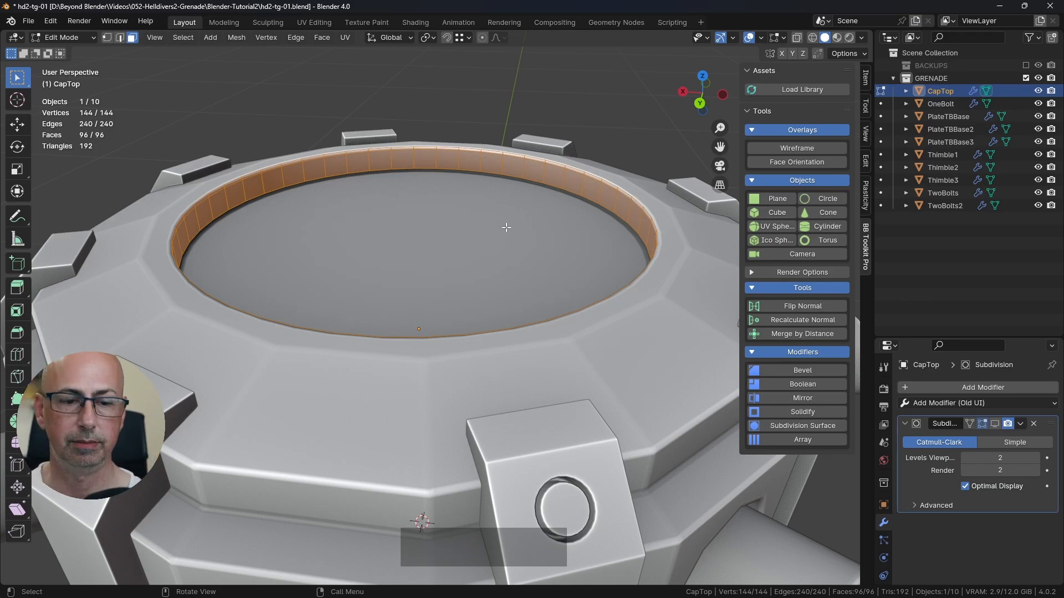
key(s)
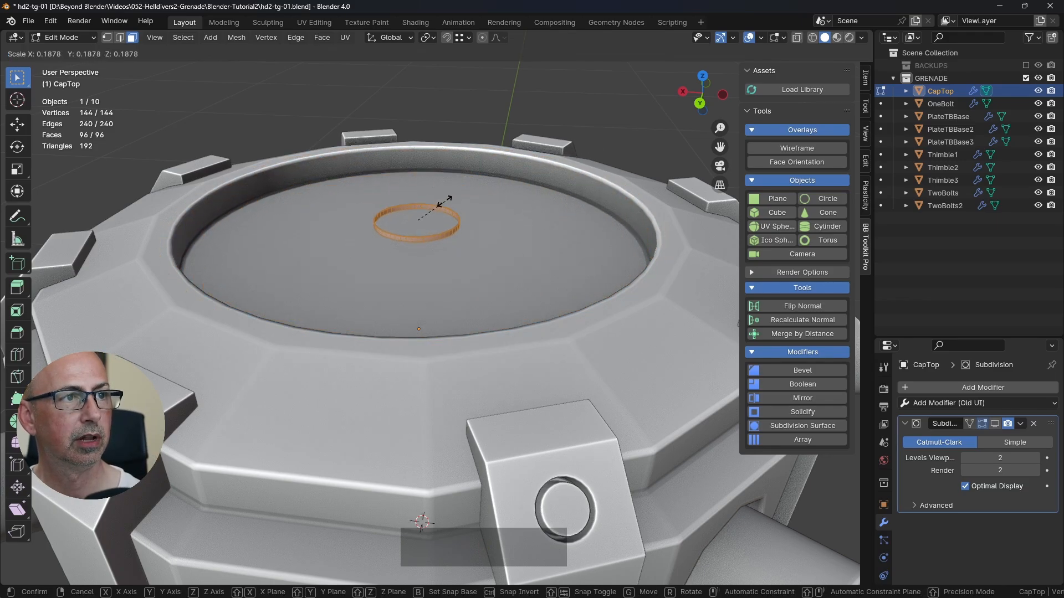
key(shift+z)
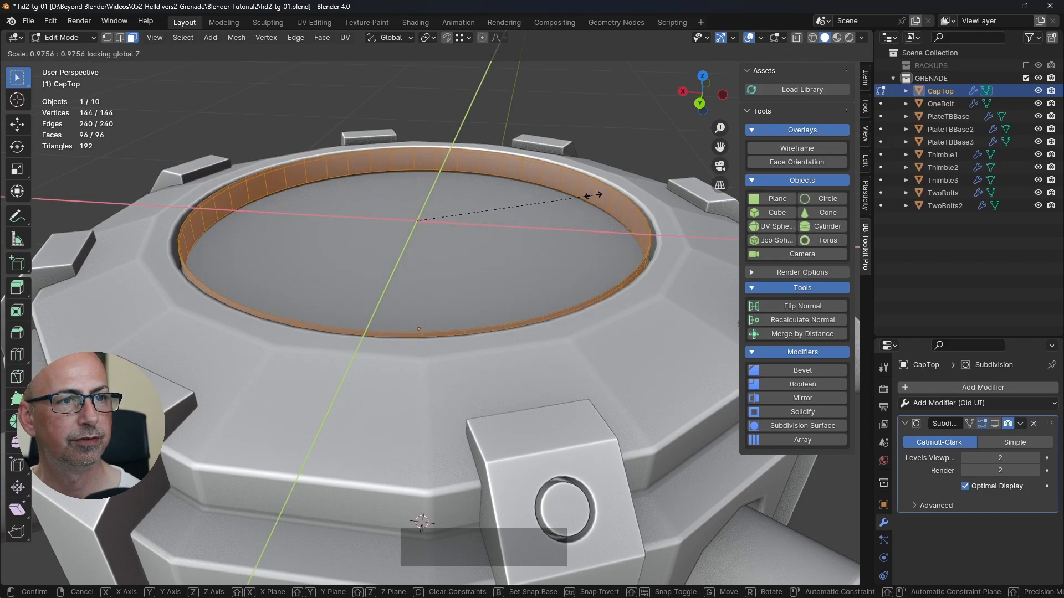
key(shift)
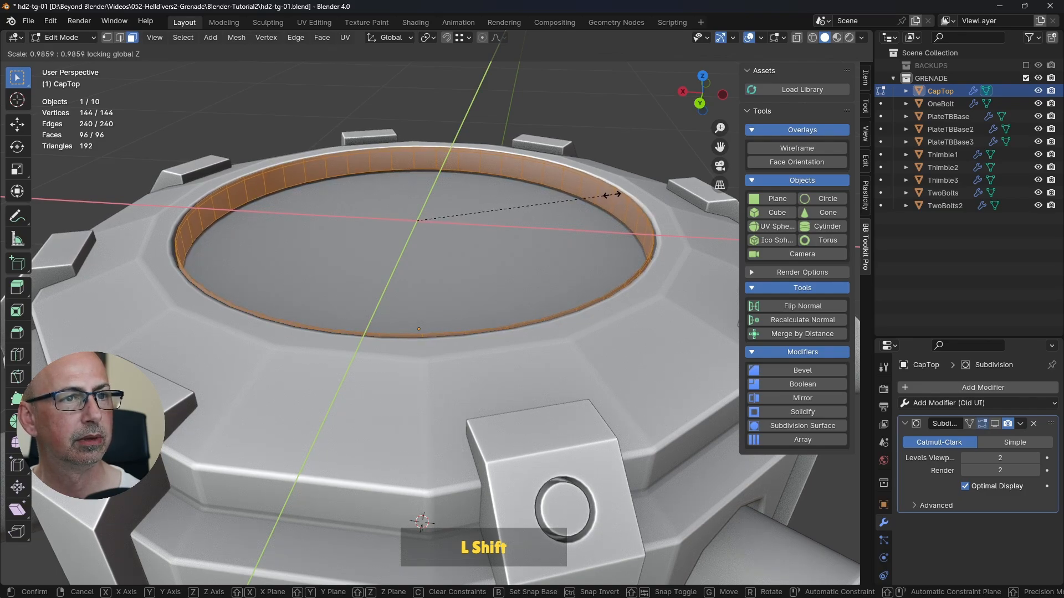
shift+click(611, 195)
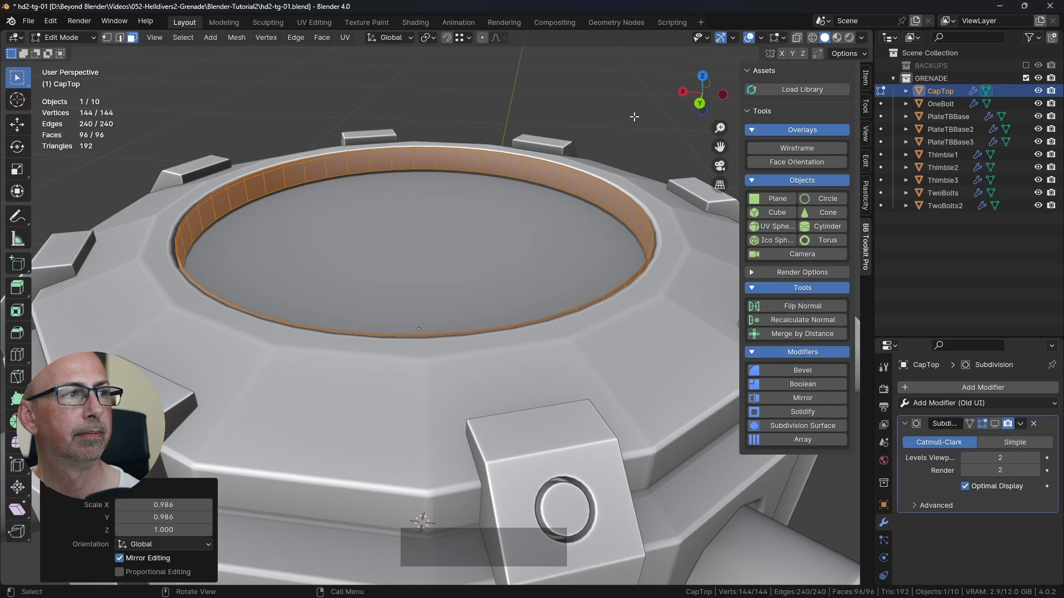
key(Tab)
scroll(634, 116, down, 3)
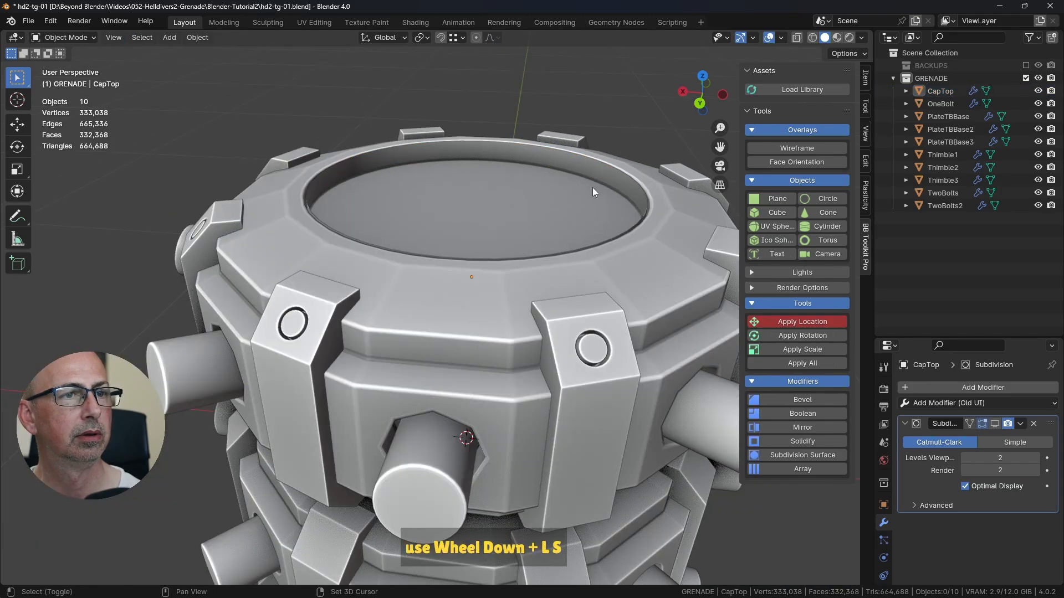
Step: Reopen CapTop in Edit Mode and select the ring's uppermost edge loop in edge select mode
middle_drag(593, 187, 154, 59)
scroll(417, 263, up, 3)
scroll(418, 254, down, 3)
shift+click(530, 191)
key(Tab)
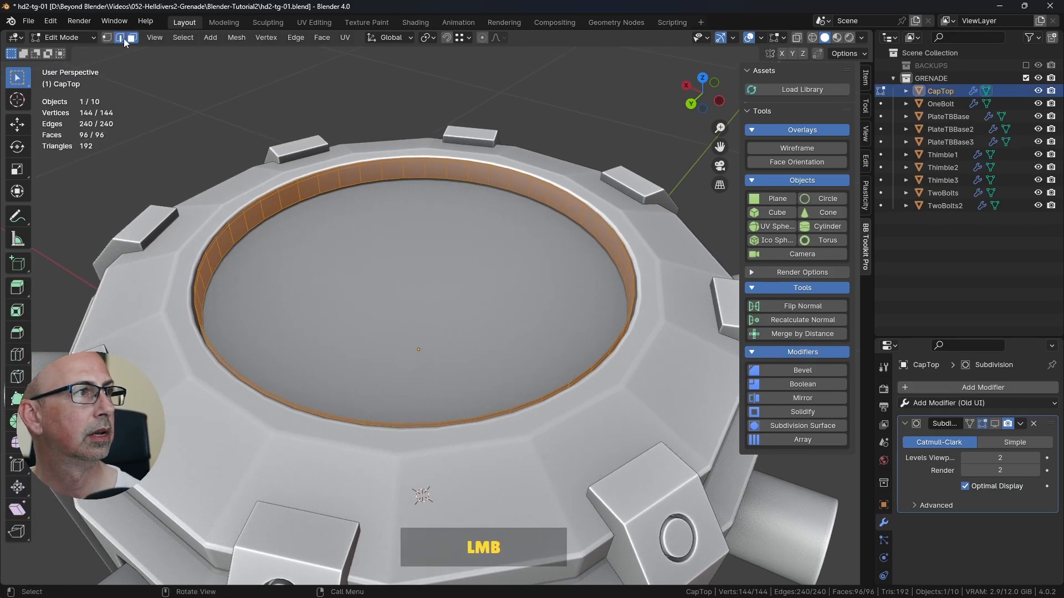
click(123, 38)
alt+click(275, 191)
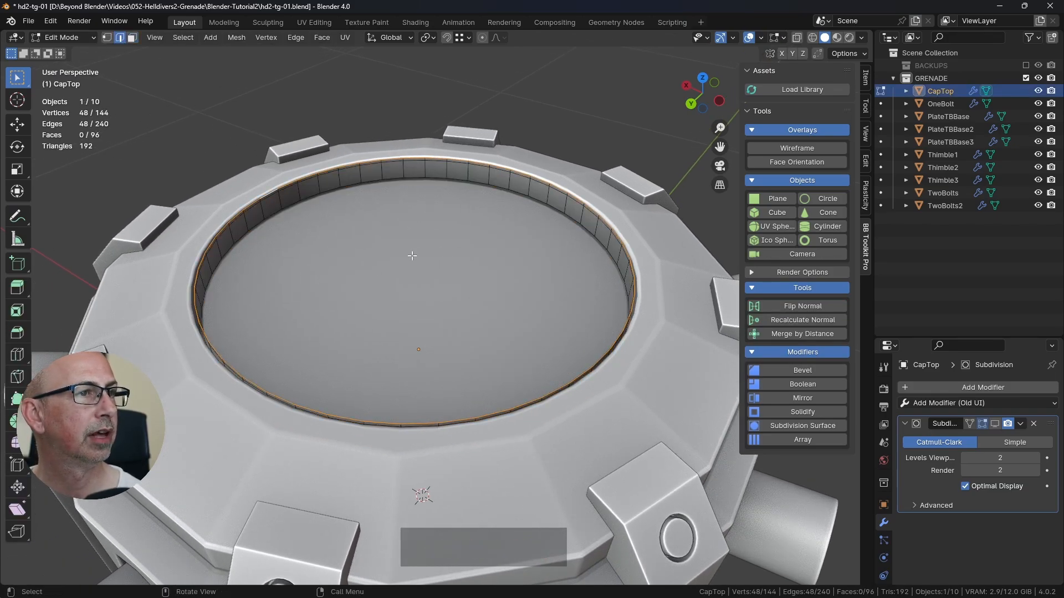
Step: Examine the side profile of the reference CapTop in the finished grenade file
middle_drag(411, 255, 485, 232)
mouse_move(485, 232)
shift+middle_down()
mouse_move(496, 214)
mouse_move(472, 224)
shift+middle_up()
shift+middle_drag(472, 224, 389, 216)
key(alt+Tab)
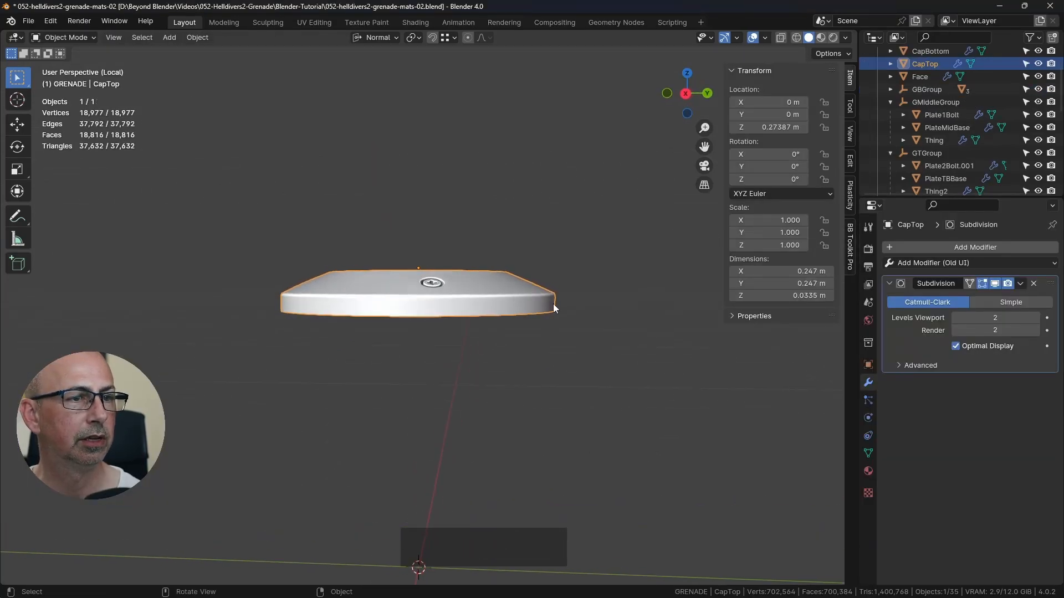
scroll(555, 301, up, 3)
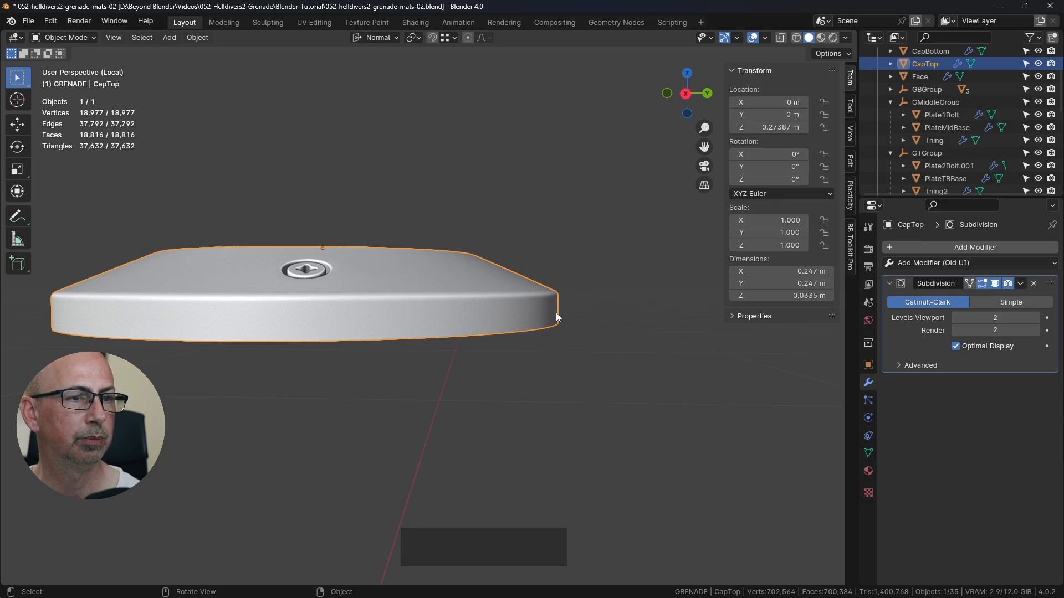
mouse_move(462, 254)
middle_down()
mouse_move(494, 269)
mouse_move(466, 265)
middle_up()
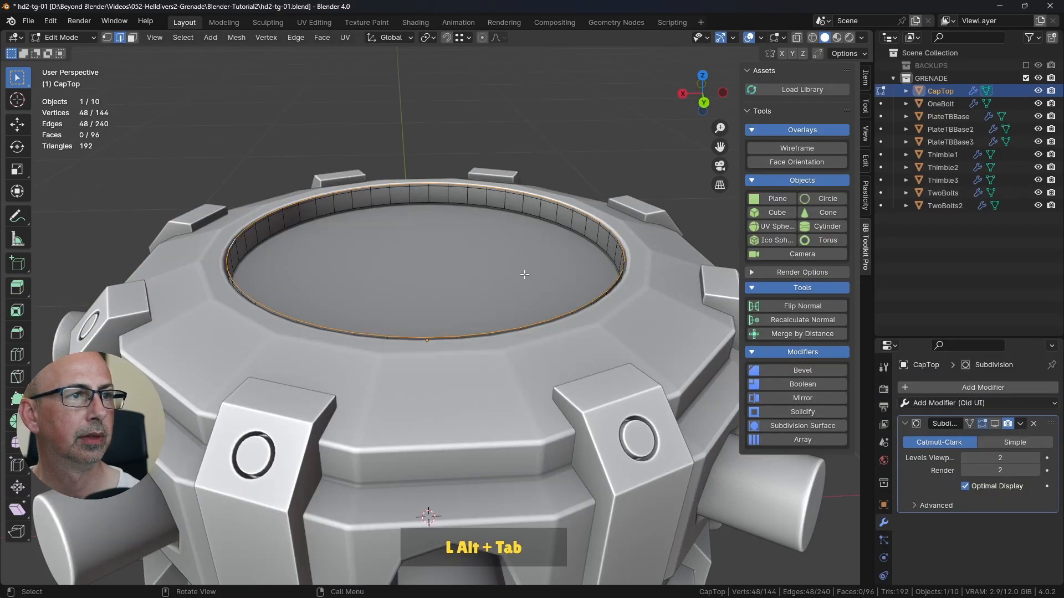
Step: Turn on X-ray in the working grenade file and save the file
shift+middle_drag(665, 260, 563, 225)
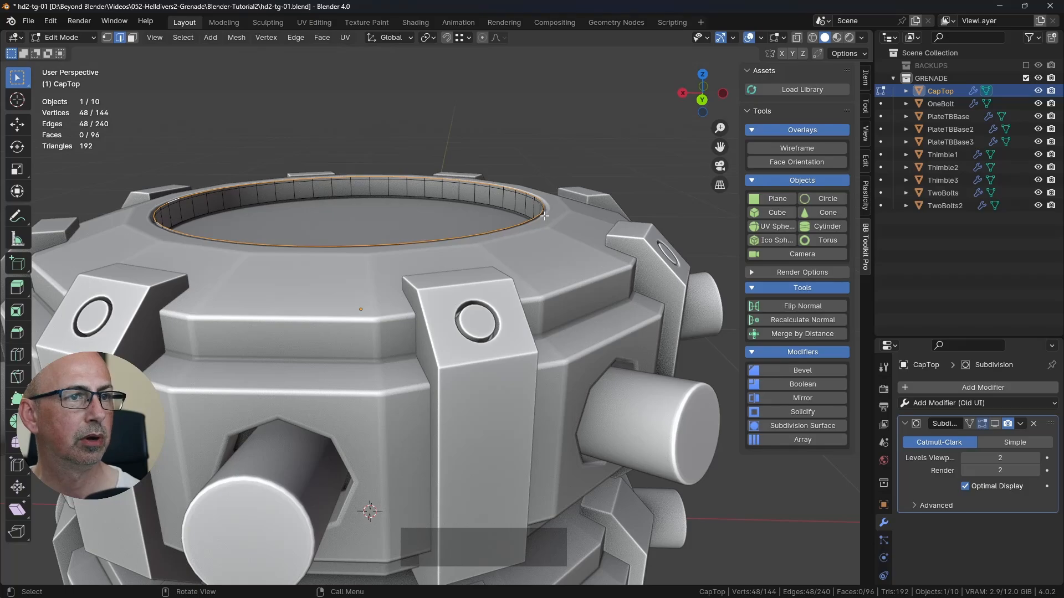
click(797, 38)
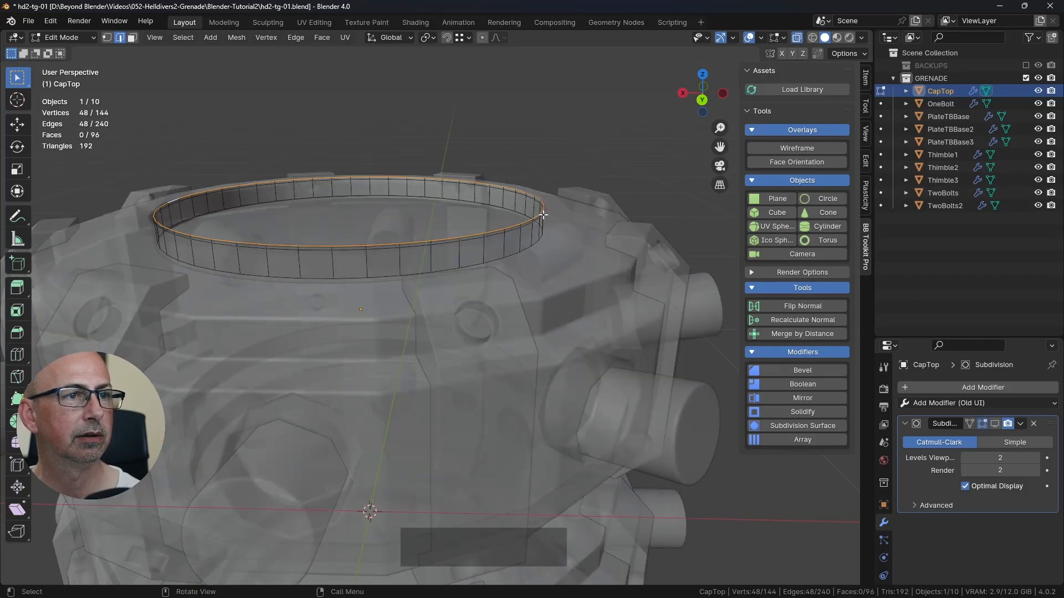
middle_drag(543, 216, 574, 211)
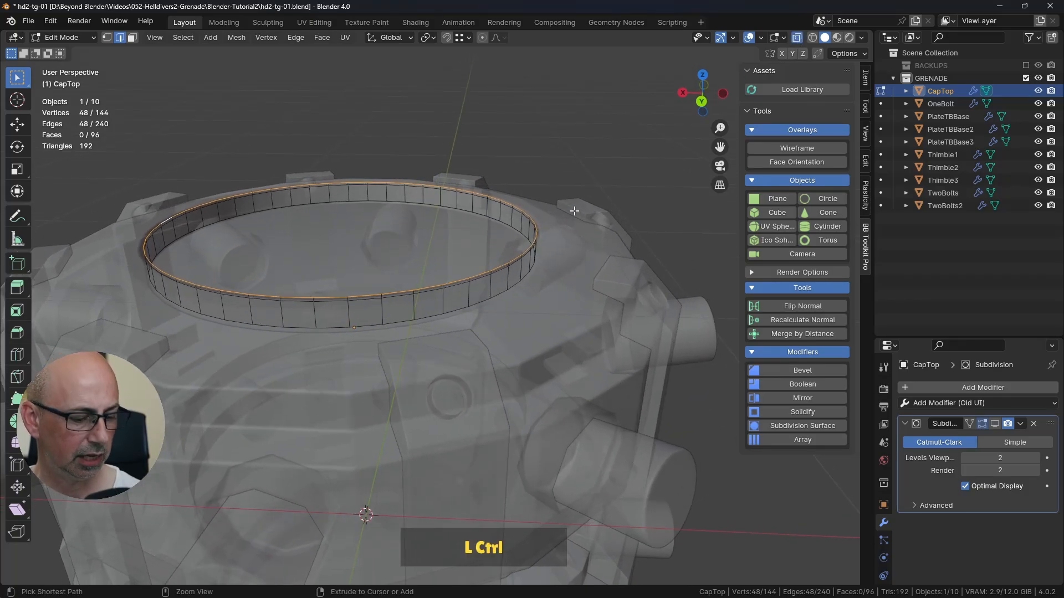
key(ctrl+s)
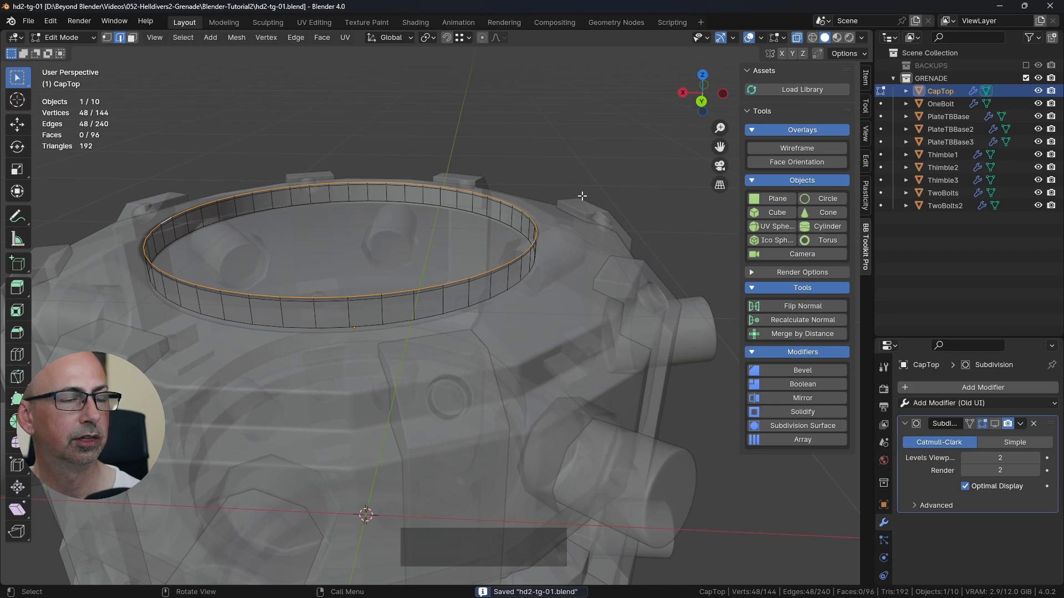
shift+middle_drag(579, 197, 583, 207)
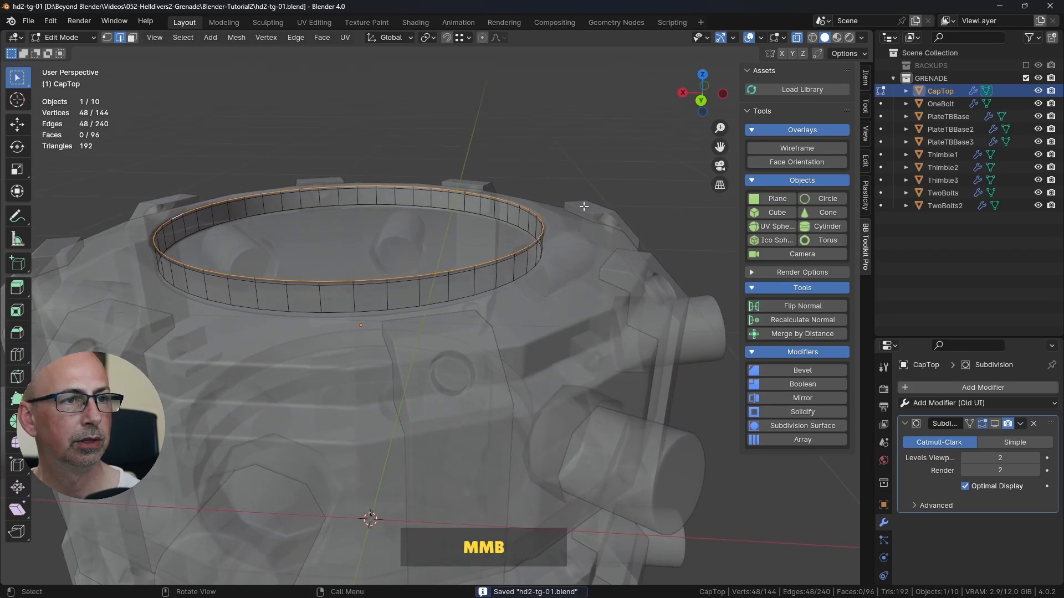
Step: Extrude the selected edge loop in place and scale the new loop inward to 0.689
key(e)
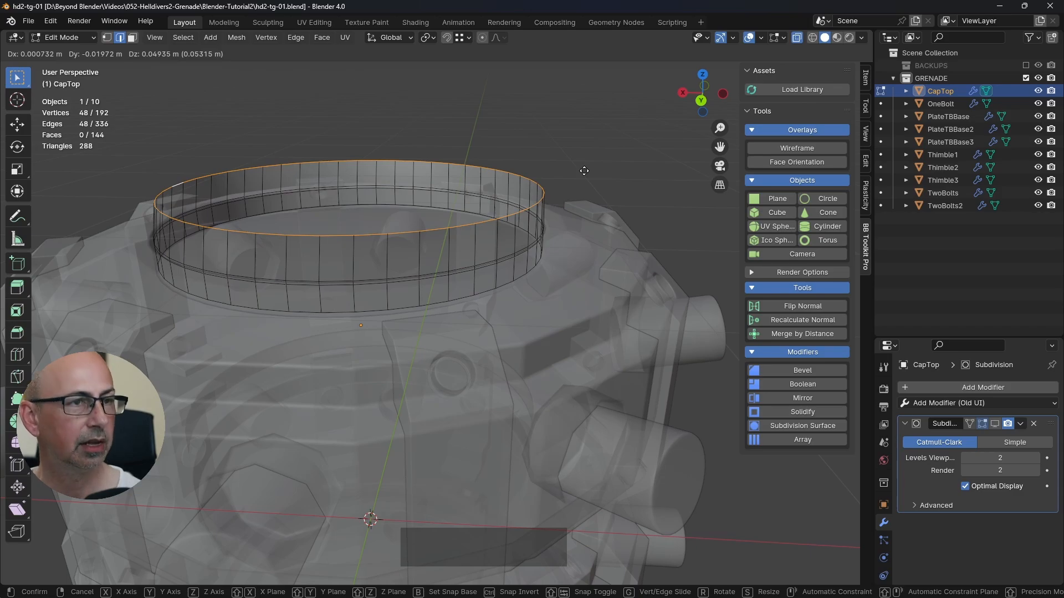
right_click(584, 171)
key(s)
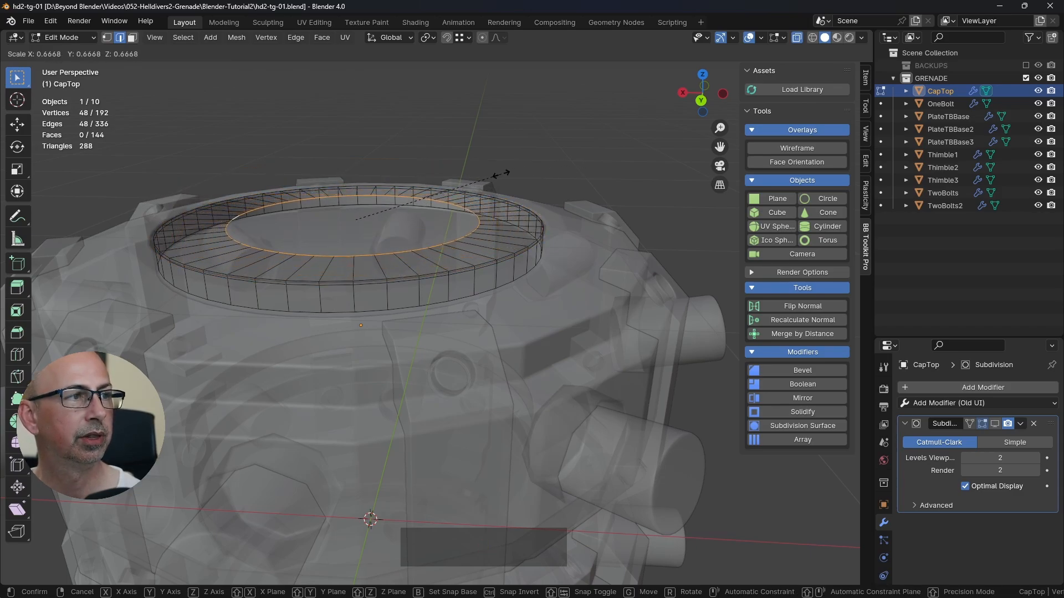
click(506, 173)
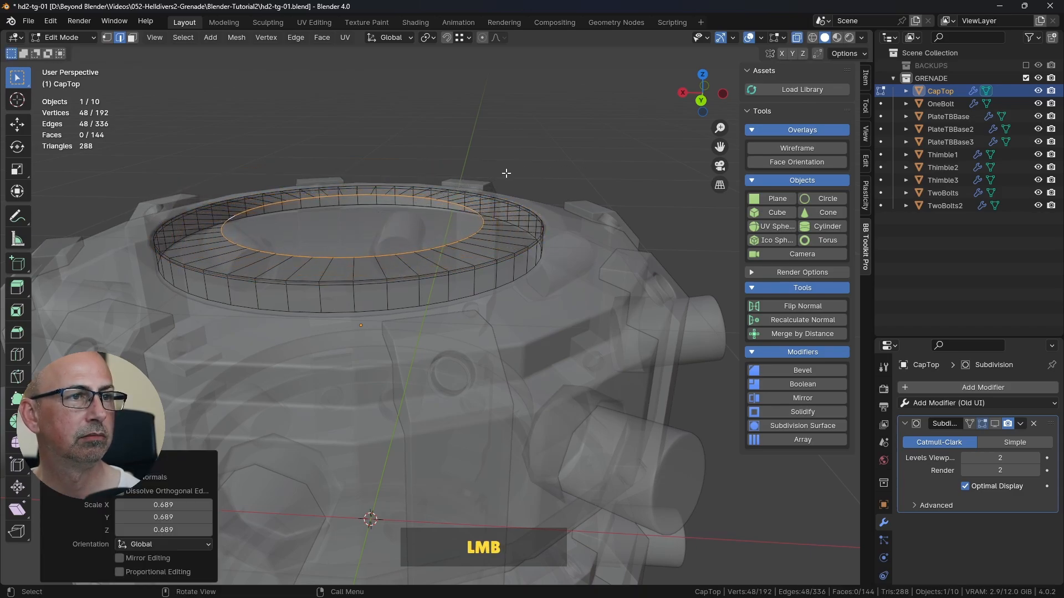
Step: Raise the inner edge loop about 0.044 m in Z to form the cap's slope, and turn off X-ray
click(18, 127)
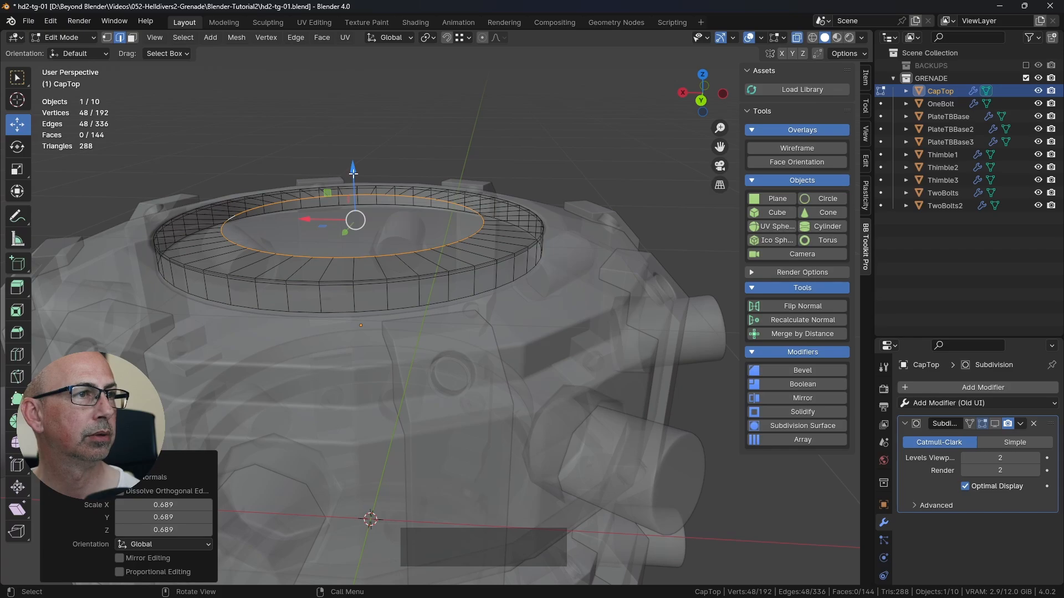
drag(352, 173, 354, 143)
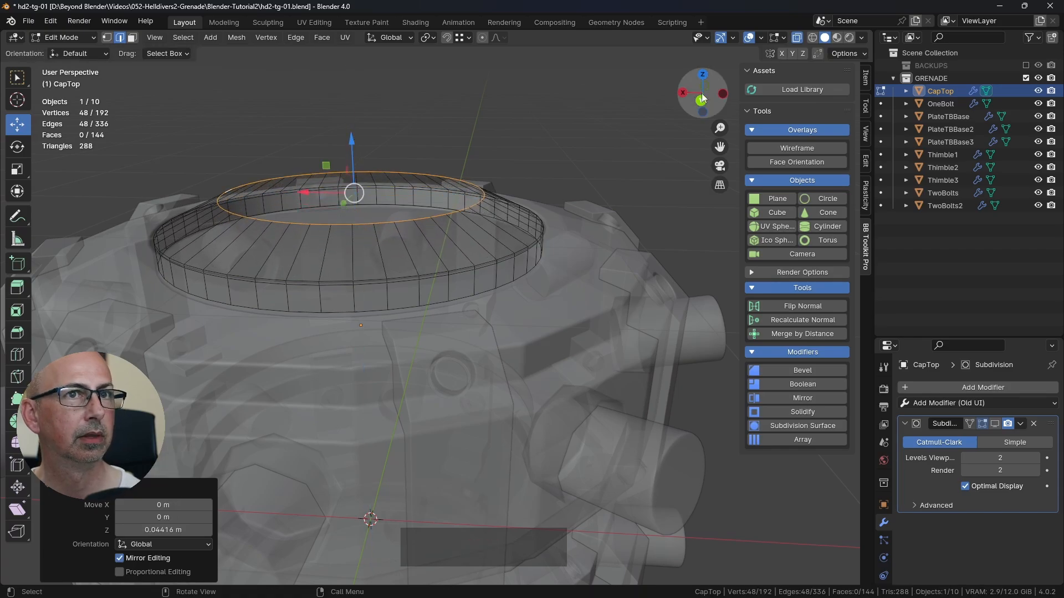
click(797, 37)
middle_drag(609, 138, 532, 188)
scroll(574, 164, down, 3)
middle_drag(532, 189, 391, 236)
Step: Check the opening of the reference CapTop and scale the raised inner edge loop to 0.916
key(alt+Tab)
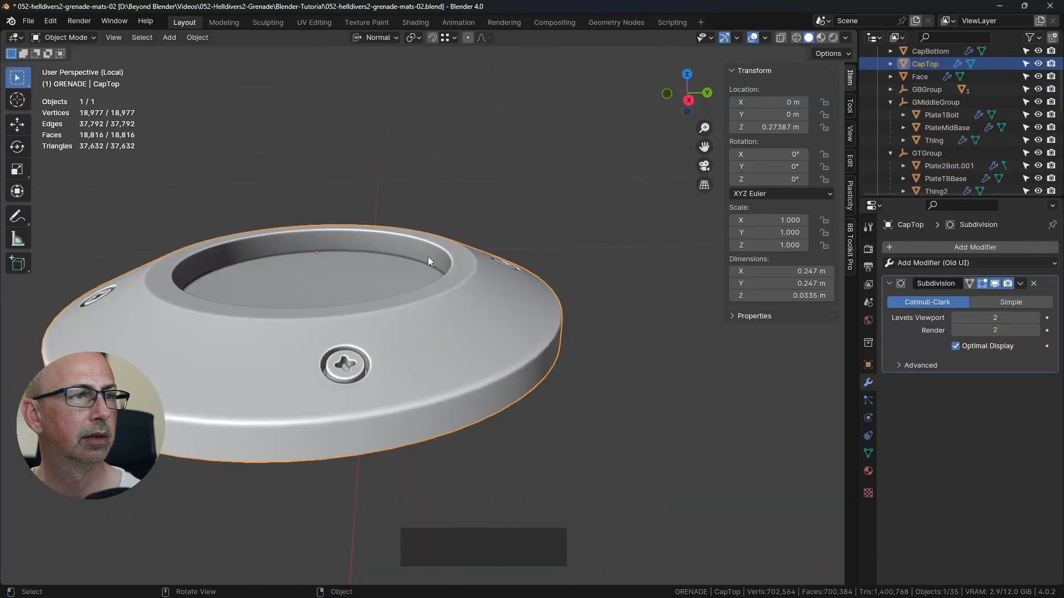
key(alt+Tab)
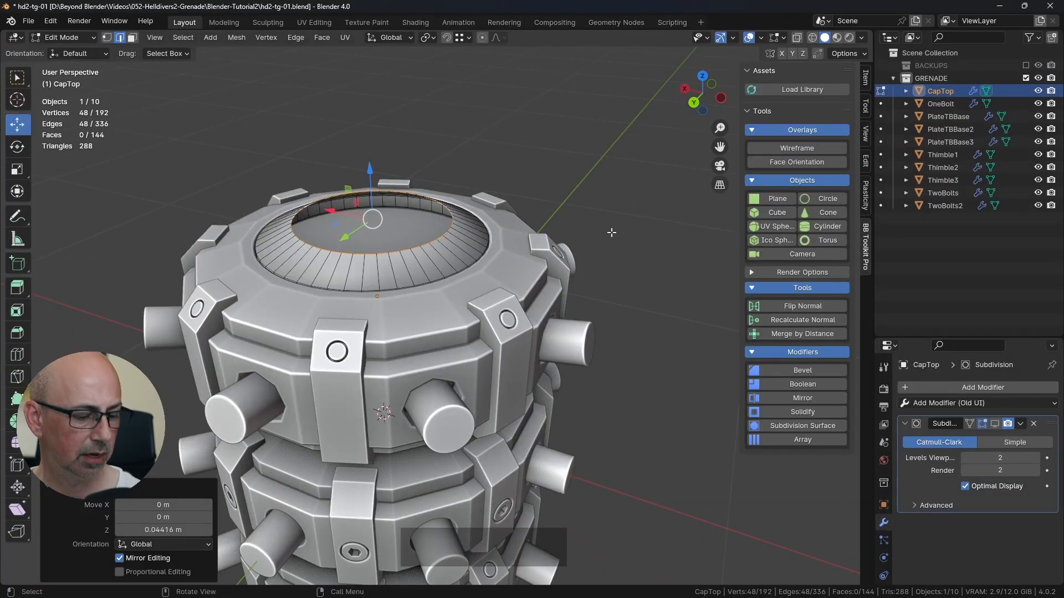
key(s)
click(591, 229)
Step: Switch to the helldivers2_reference board and examine the grenade's end cap in the exploded and side-view images
key(alt+Tab)
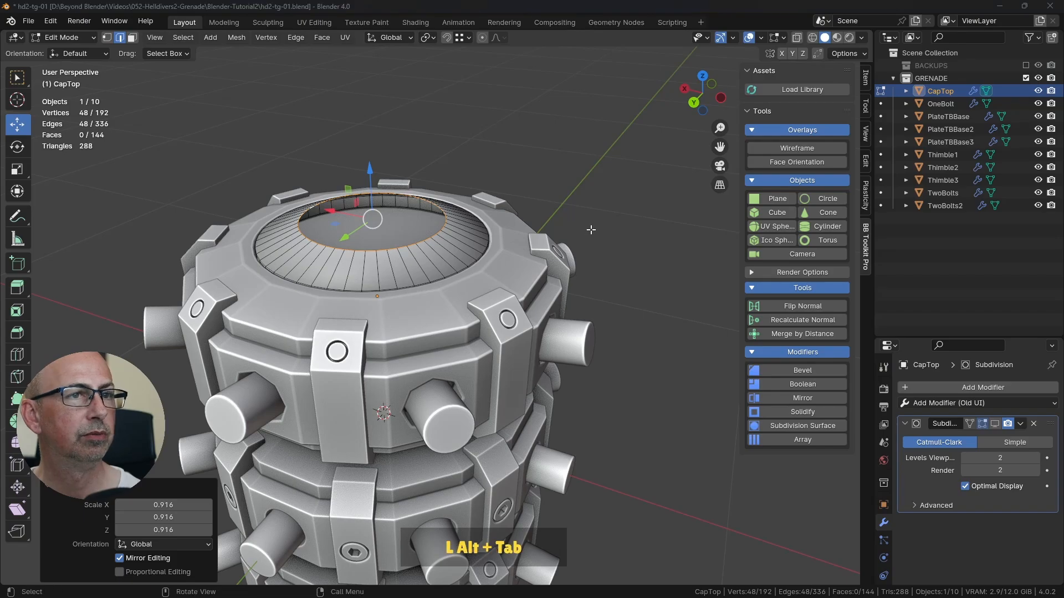
key(alt+Tab)
scroll(381, 281, down, 5)
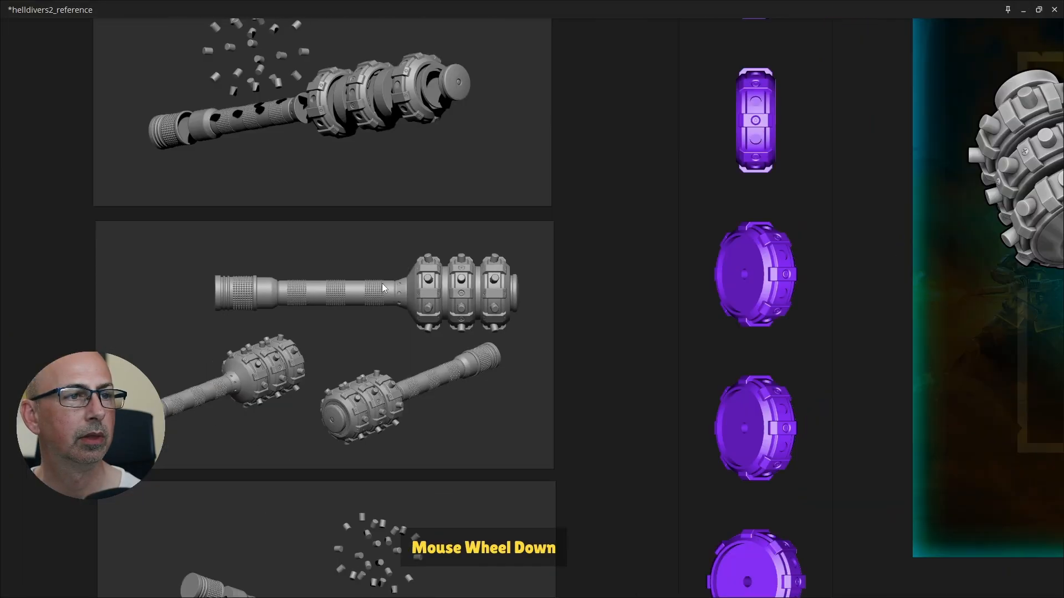
shift+middle_drag(438, 129, 444, 84)
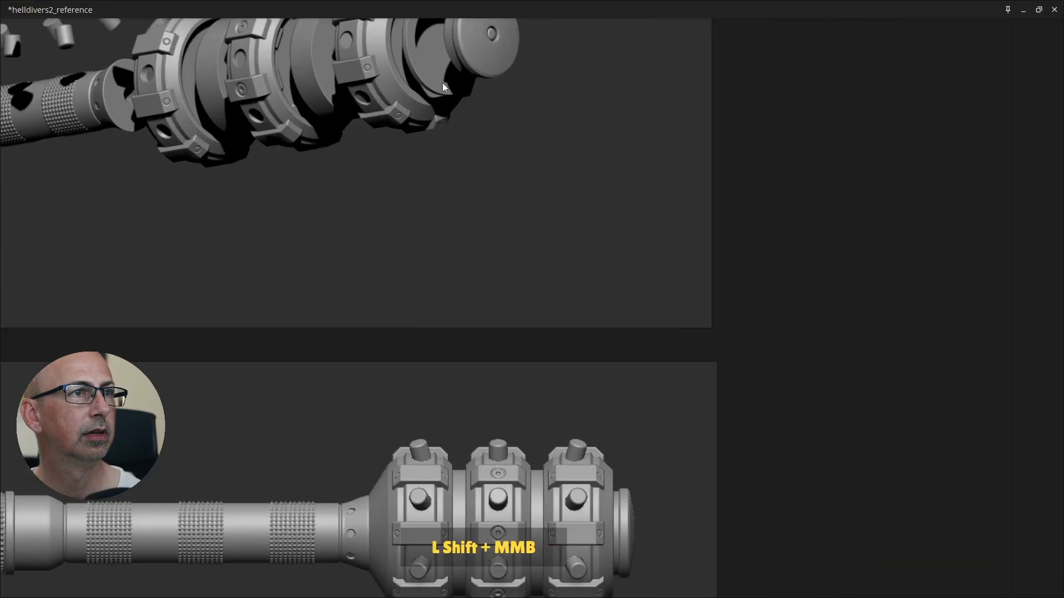
scroll(470, 188, down, 4)
middle_drag(474, 210, 492, 348)
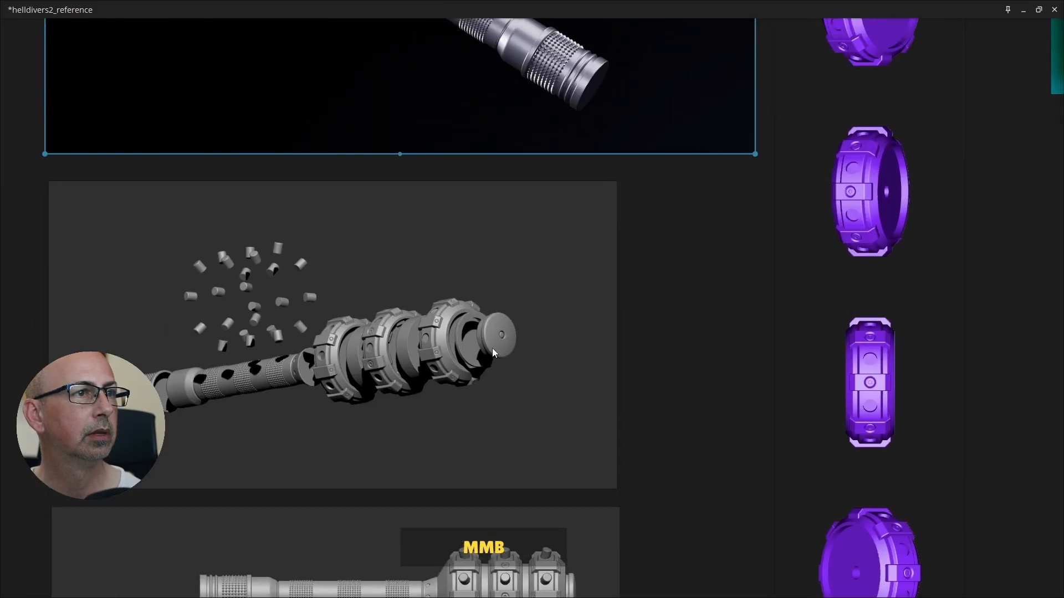
Step: Examine the end cap and its sloped top plate in the helldivers2_reference renders, and return to the grenade model in Blender
middle_drag(487, 106, 479, 245)
middle_drag(453, 81, 480, 257)
middle_drag(825, 240, 471, 269)
scroll(521, 272, down, 3)
middle_drag(664, 235, 385, 313)
middle_drag(624, 224, 540, 242)
scroll(545, 239, down, 4)
middle_drag(610, 152, 615, 127)
middle_drag(690, 319, 582, 228)
scroll(533, 311, up, 8)
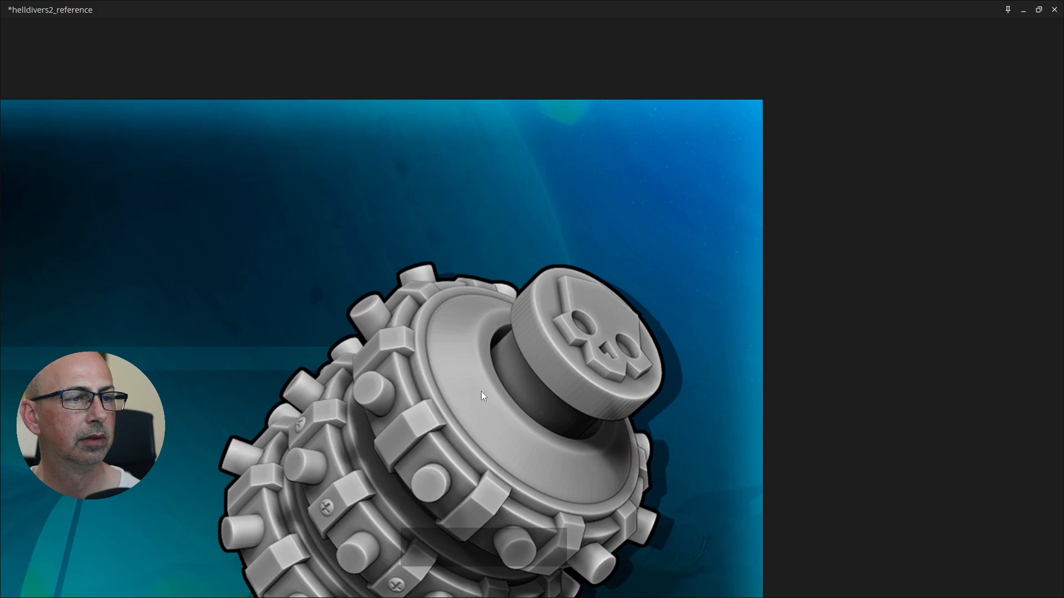
scroll(481, 391, down, 3)
shift+middle_drag(499, 384, 503, 352)
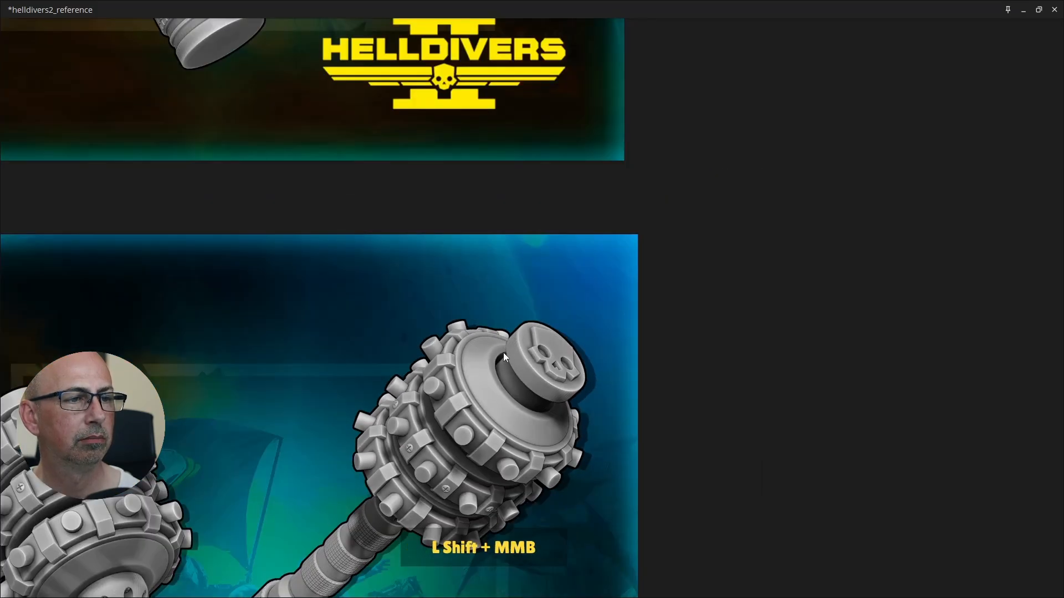
click(1023, 10)
Step: Select CapTop's upper inner edge loop, extrude it in place and scale the new loop inward to 0.871 to form a flat lip
middle_drag(432, 300, 485, 162)
drag(476, 138, 479, 138)
click(479, 139)
scroll(479, 138, down, 2)
scroll(499, 194, up, 6)
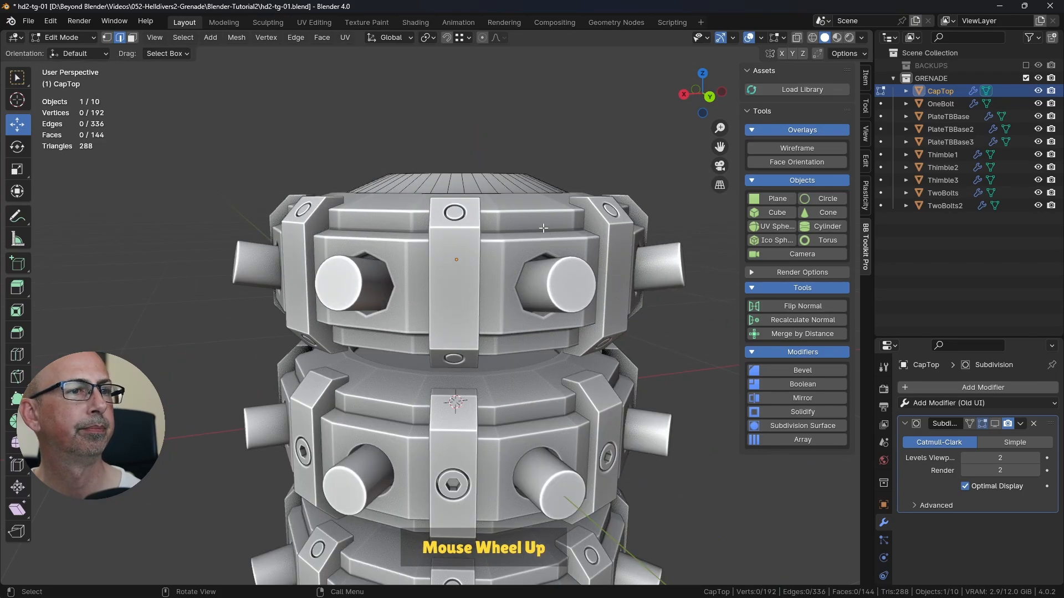
scroll(506, 219, down, 2)
scroll(507, 219, down, 1)
middle_drag(507, 219, 532, 230)
shift+middle_drag(531, 230, 513, 277)
middle_drag(512, 277, 533, 309)
alt+click(494, 289)
scroll(566, 309, up, 1)
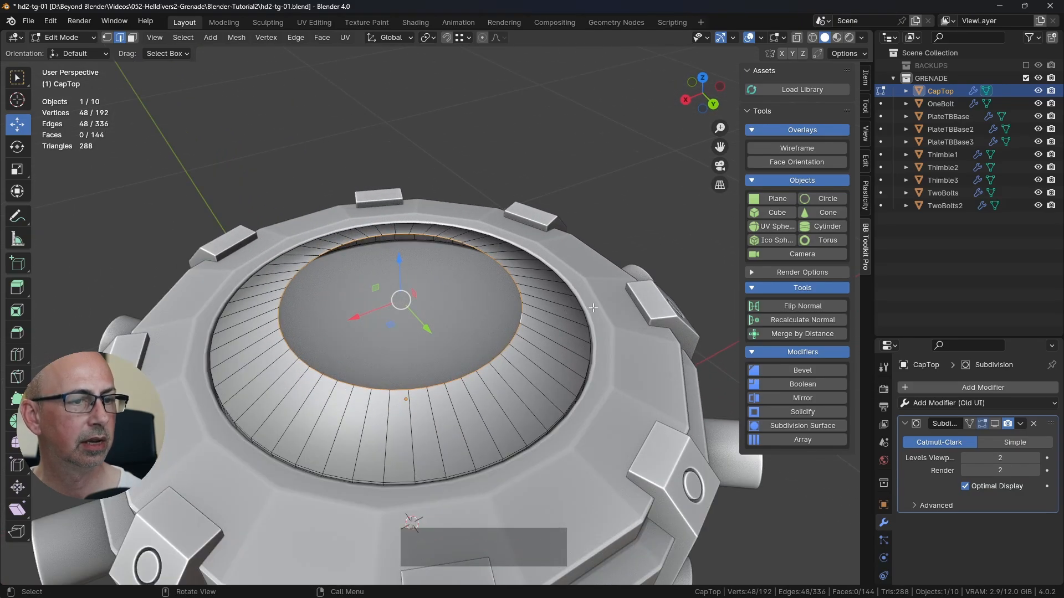
key(e)
key(Escape)
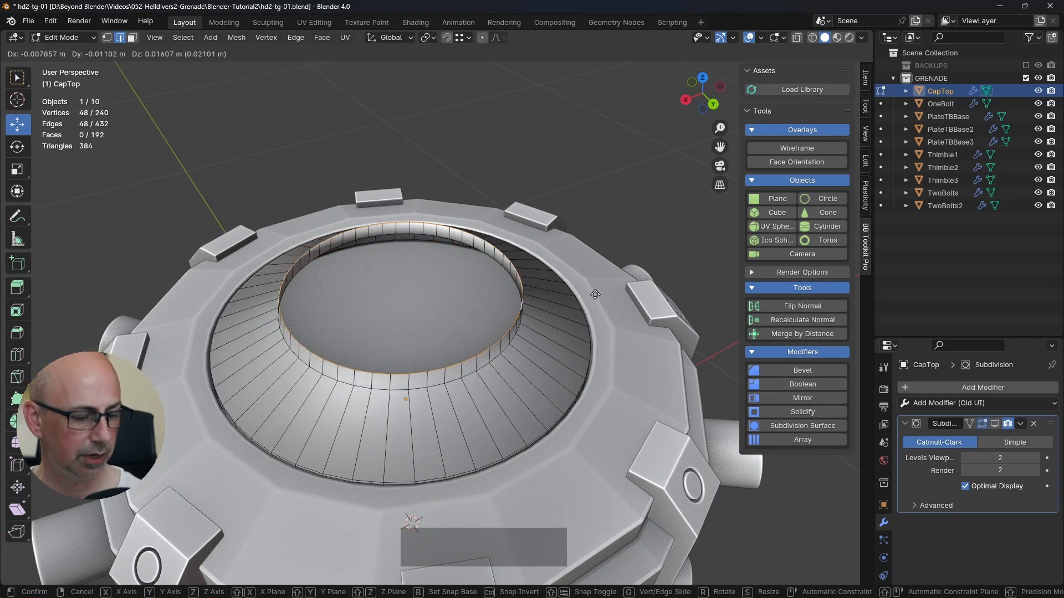
key(s)
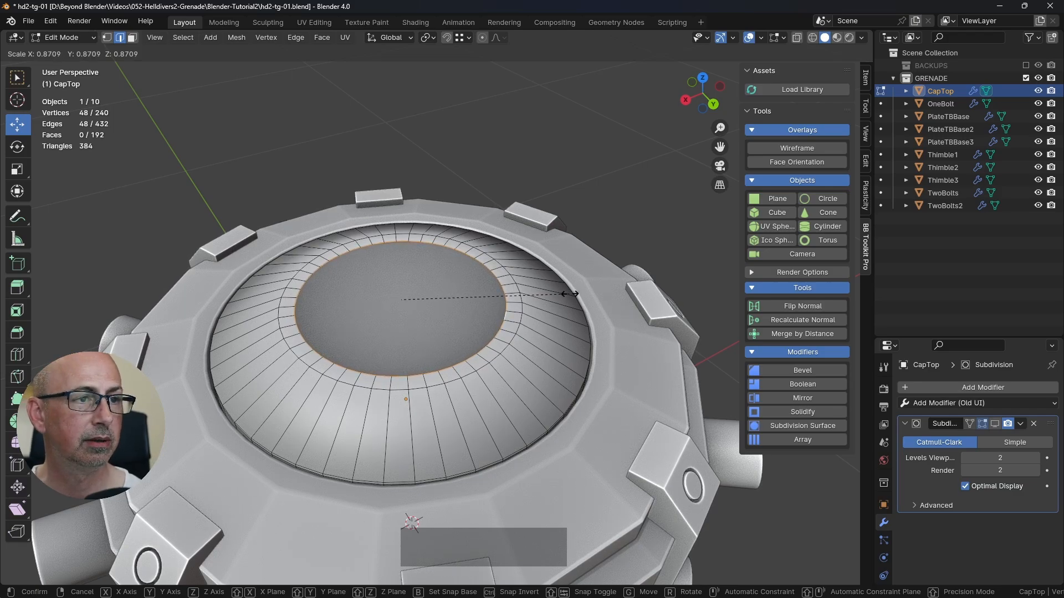
click(569, 294)
middle_drag(569, 297, 556, 300)
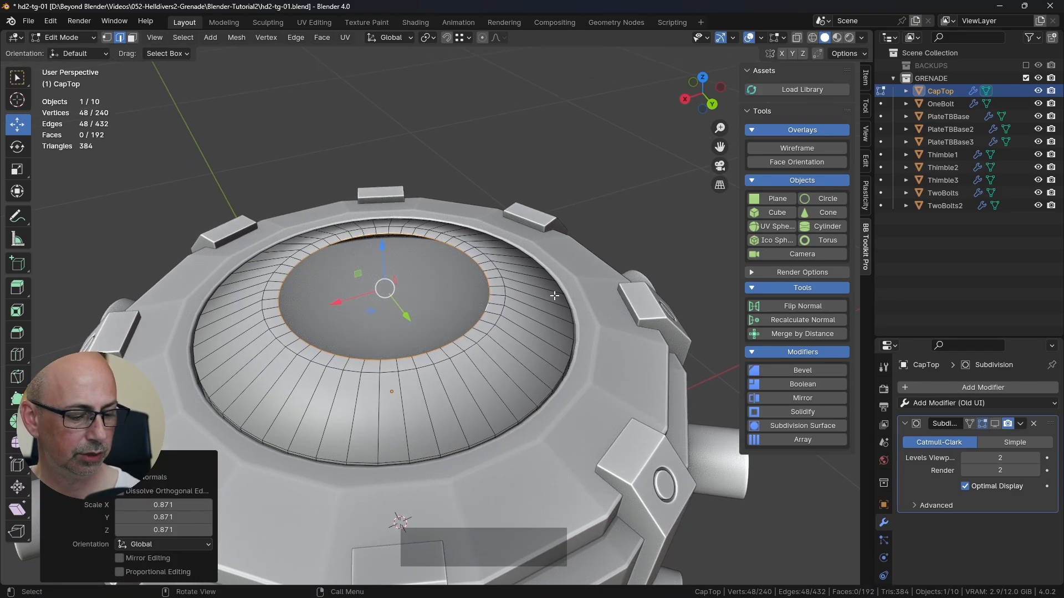
Step: Extrude the lip's inner edge loop about 0.035 m downward in Z to form the recess wall, and leave Edit Mode
key(e)
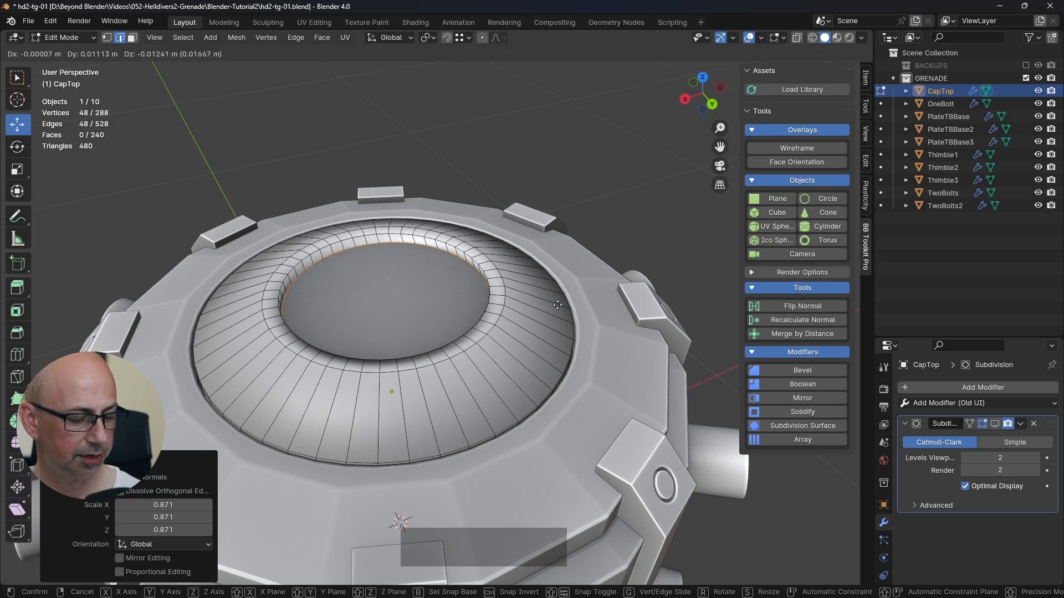
key(z)
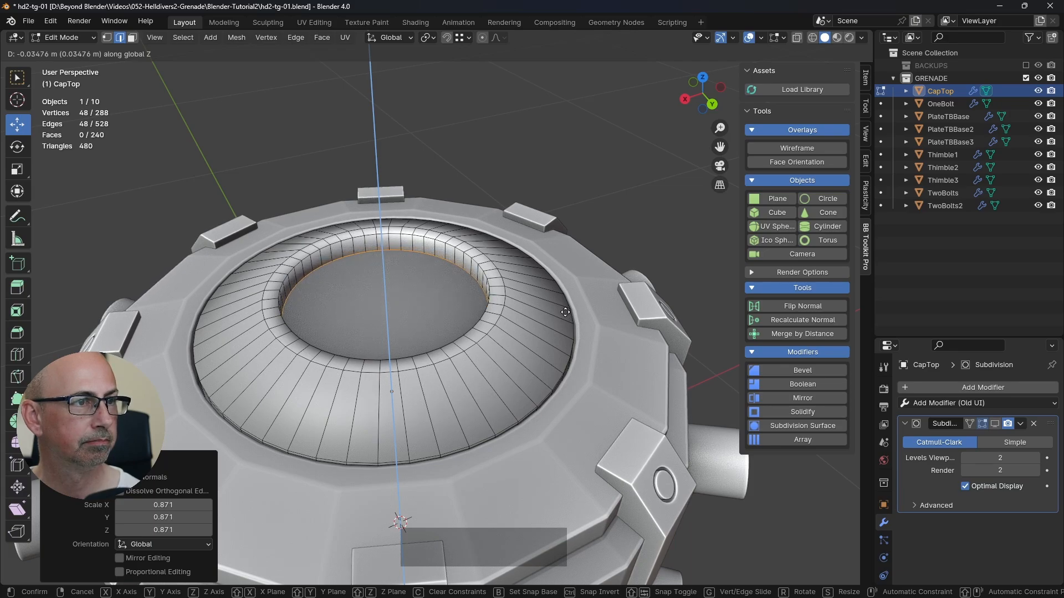
click(565, 311)
key(Tab)
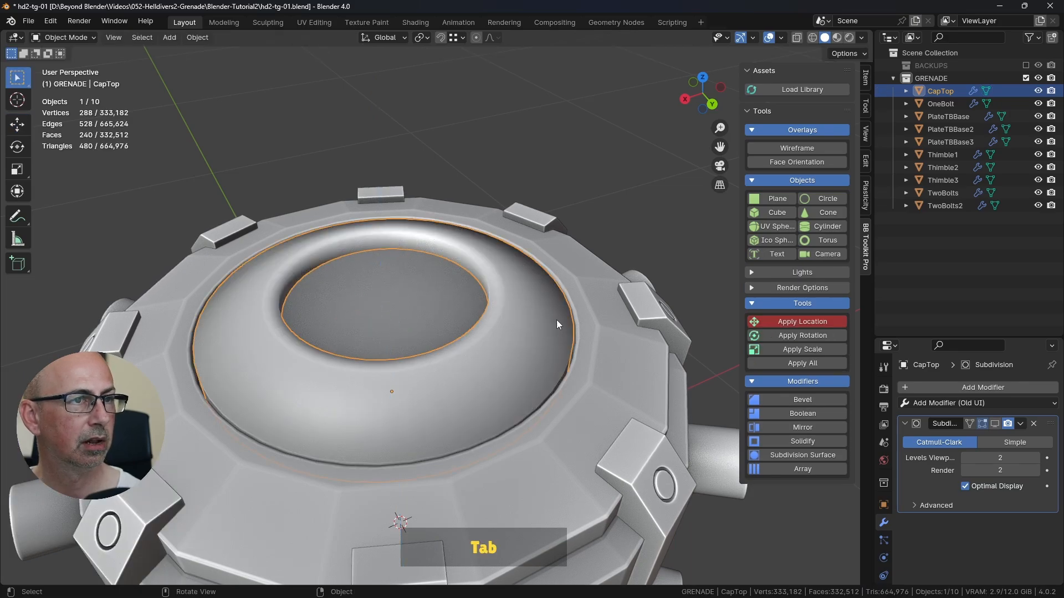
Step: Check the recess of the reference CapTop, and extrude the bottom edge loop of the recess wall in place, scaled inward to 0.878
key(alt+Tab)
key(alt+Tab)
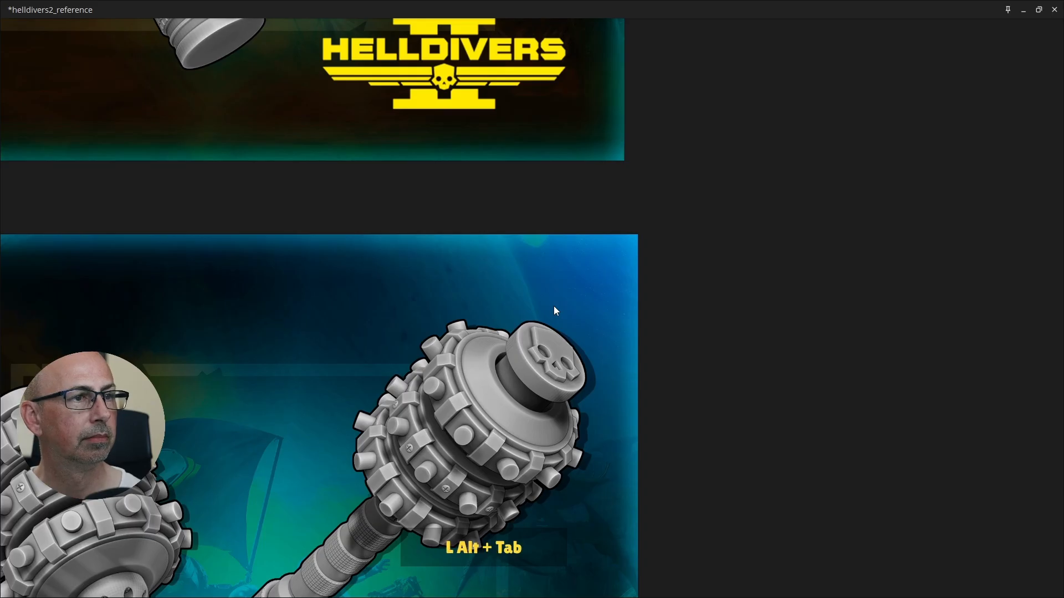
middle_drag(549, 306, 421, 265)
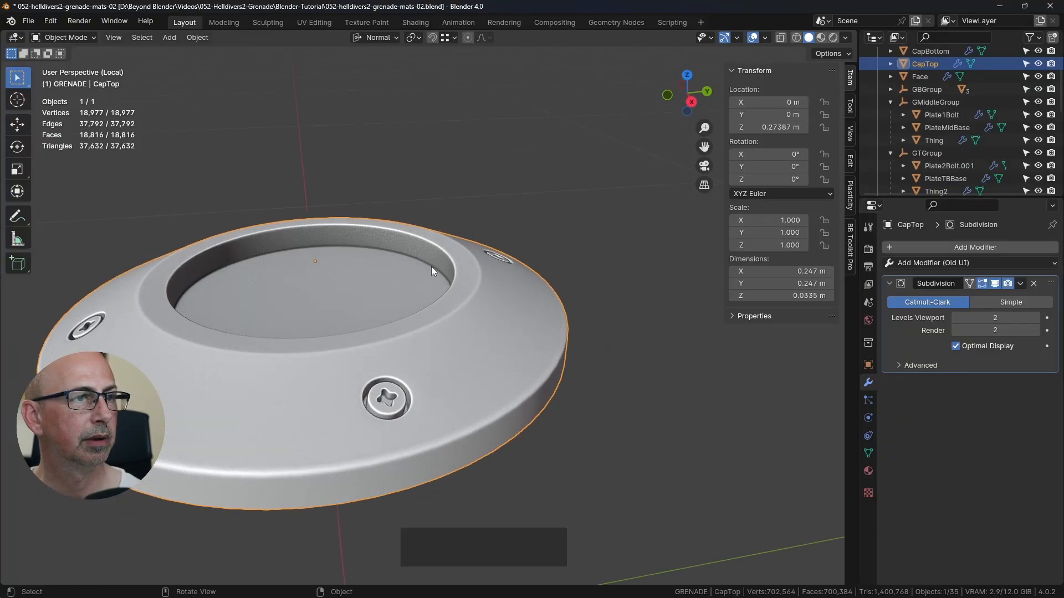
key(alt+Tab)
key(alt+Tab)
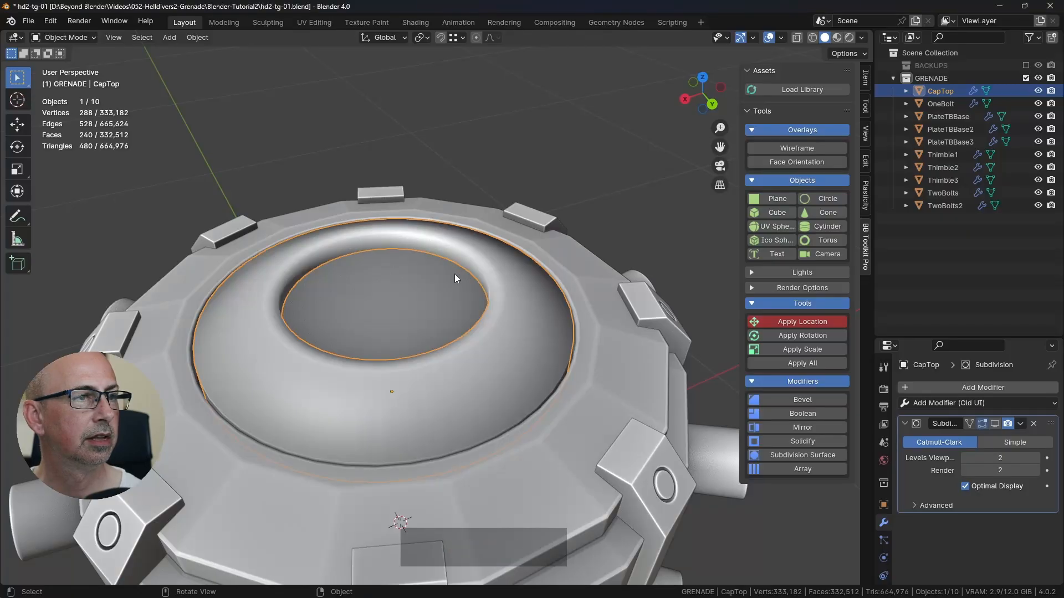
key(Tab)
middle_drag(497, 284, 475, 308)
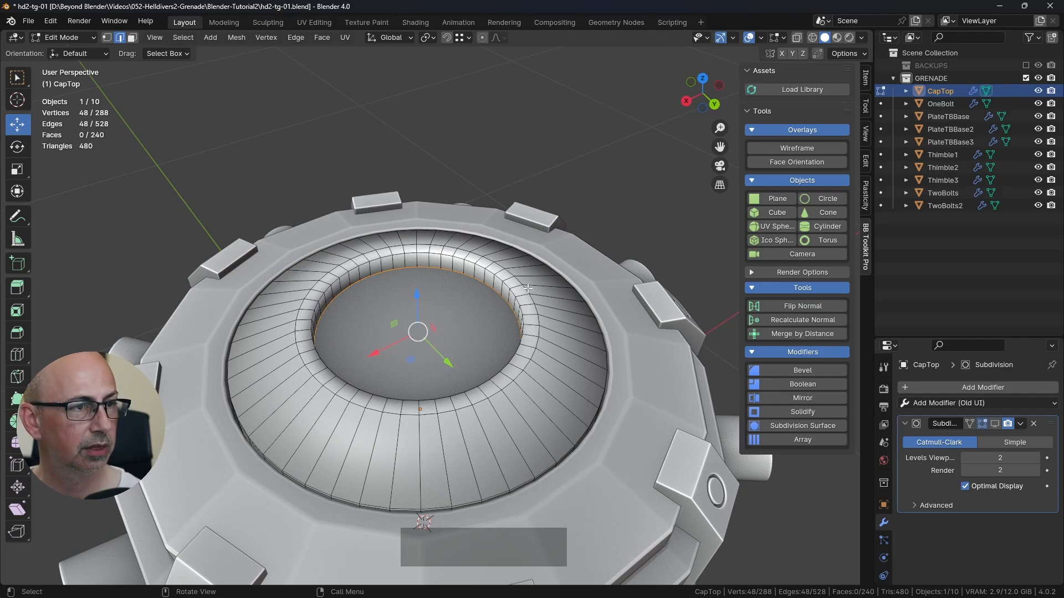
key(e)
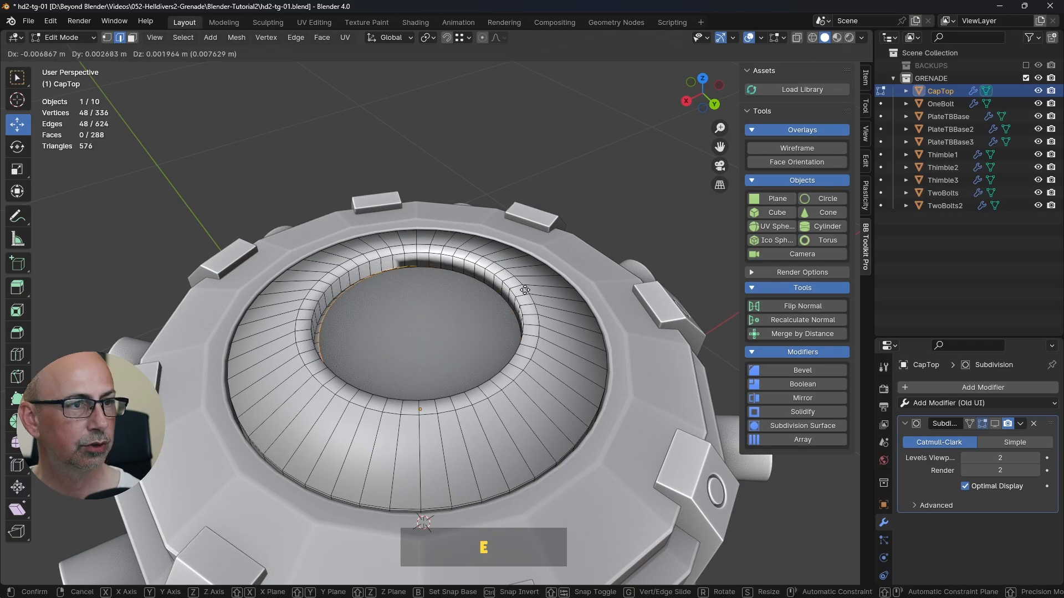
key(s)
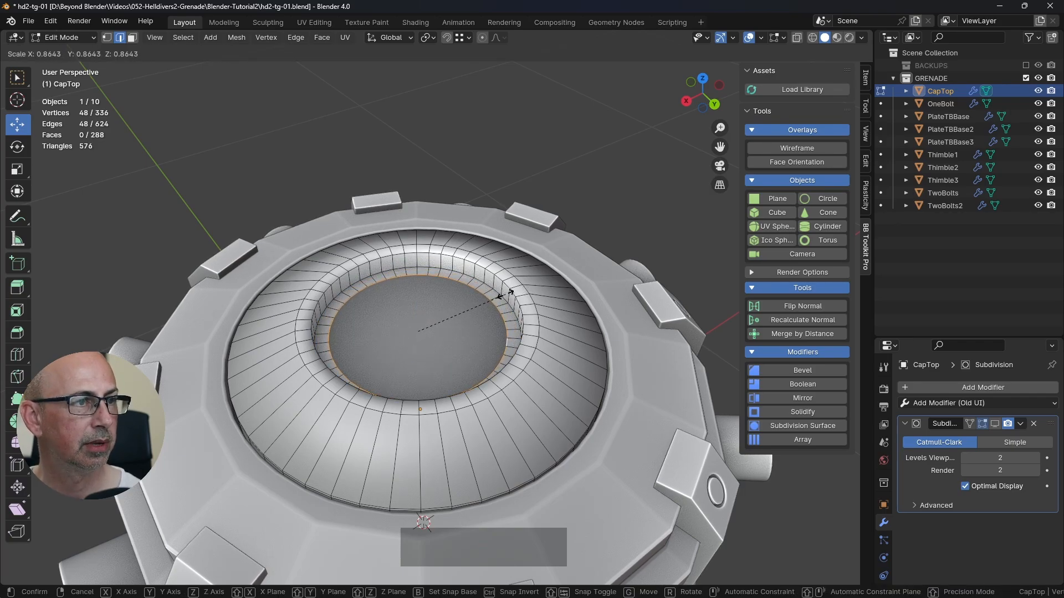
click(507, 295)
Step: Close the open floor of CapTop's recess with Grid Fill and clear the selection
click(321, 38)
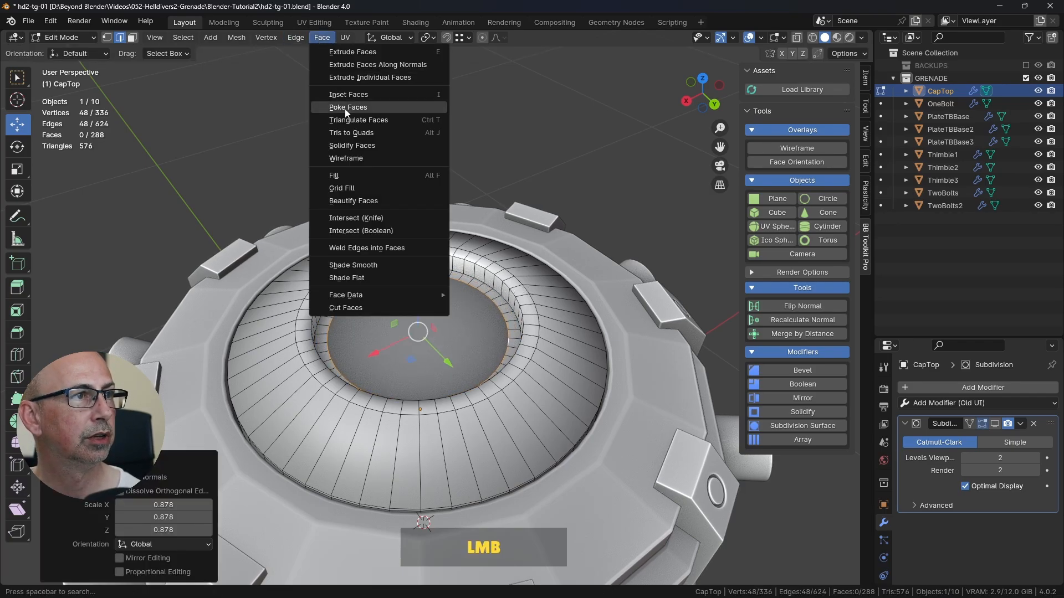
click(345, 195)
click(559, 177)
middle_drag(595, 173, 601, 197)
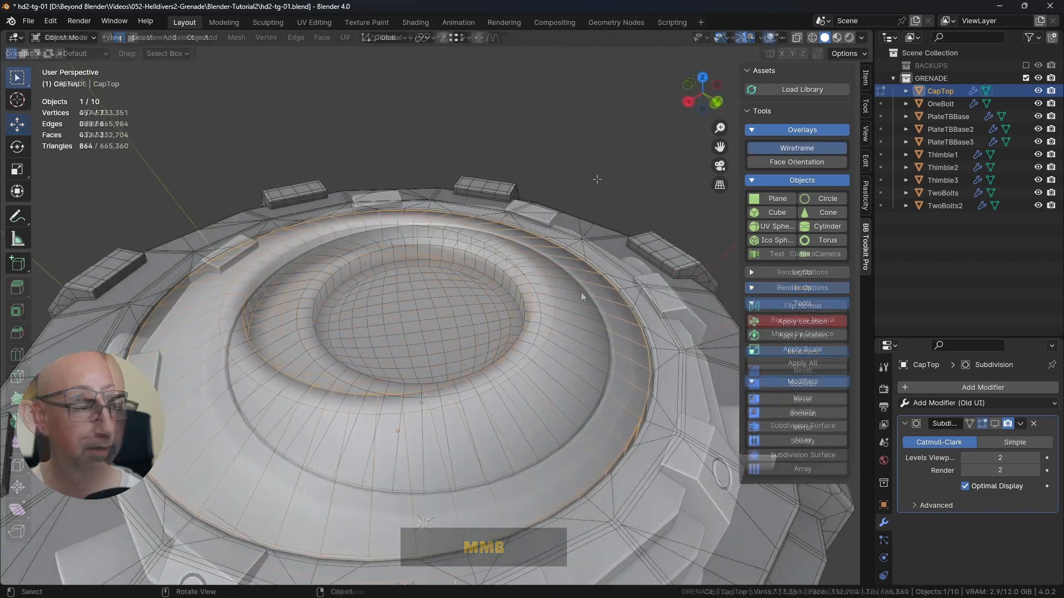
Step: Isolate CapTop in local view with the wireframe overlay on, and get a close view of its outer rim
key(KP_Divide)
shift+middle_drag(572, 281, 550, 273)
scroll(546, 272, up, 2)
scroll(547, 272, up, 2)
scroll(547, 295, up, 2)
click(615, 250)
middle_drag(613, 255, 619, 262)
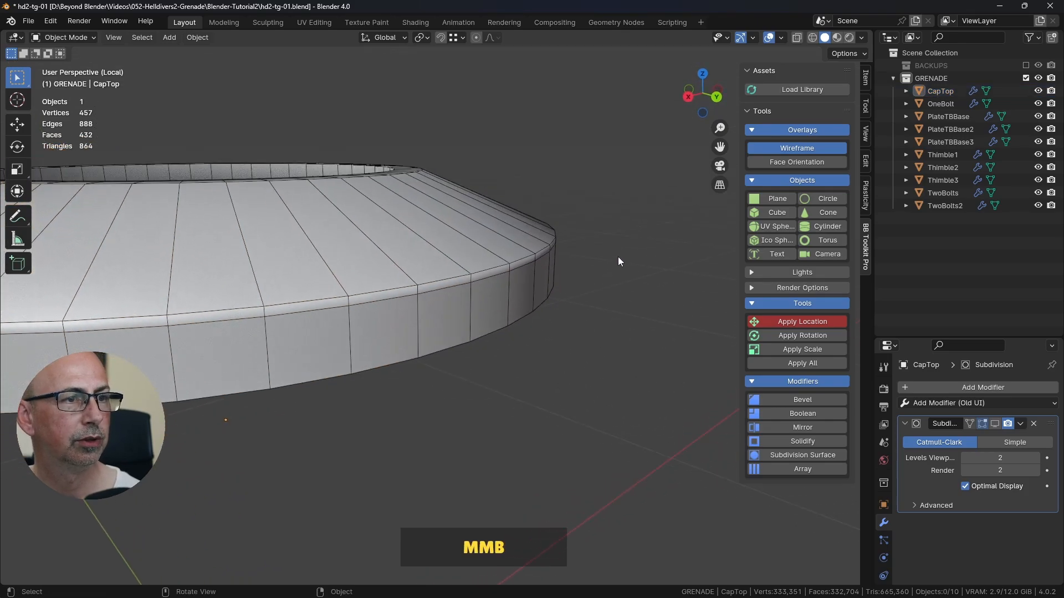
Step: Dissolve the lower of the two close edge loops along CapTop's outer rim in Edit Mode
click(58, 37)
click(67, 66)
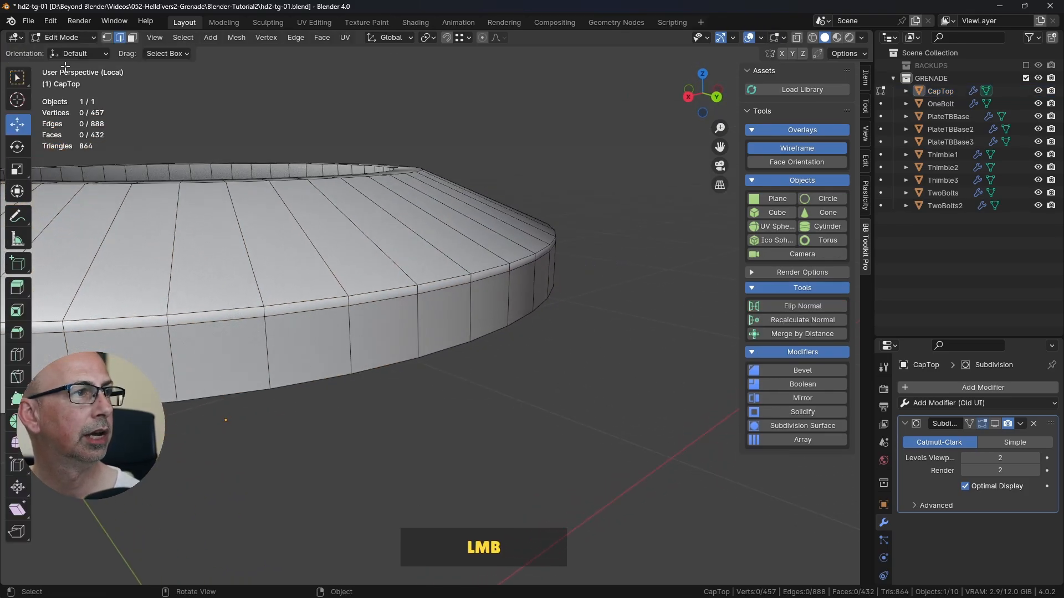
click(313, 210)
click(300, 224)
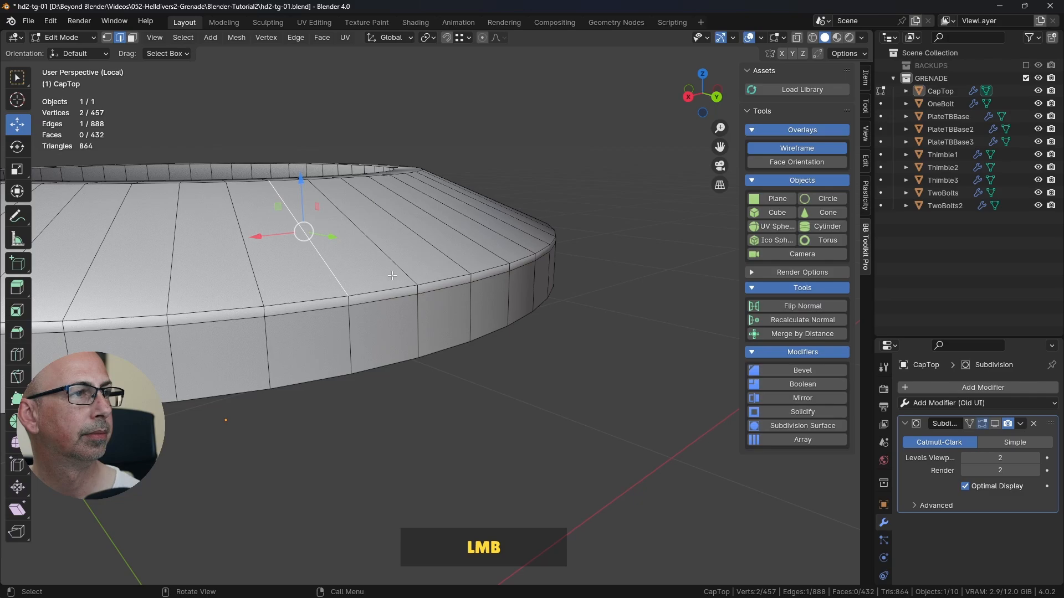
alt+click(436, 289)
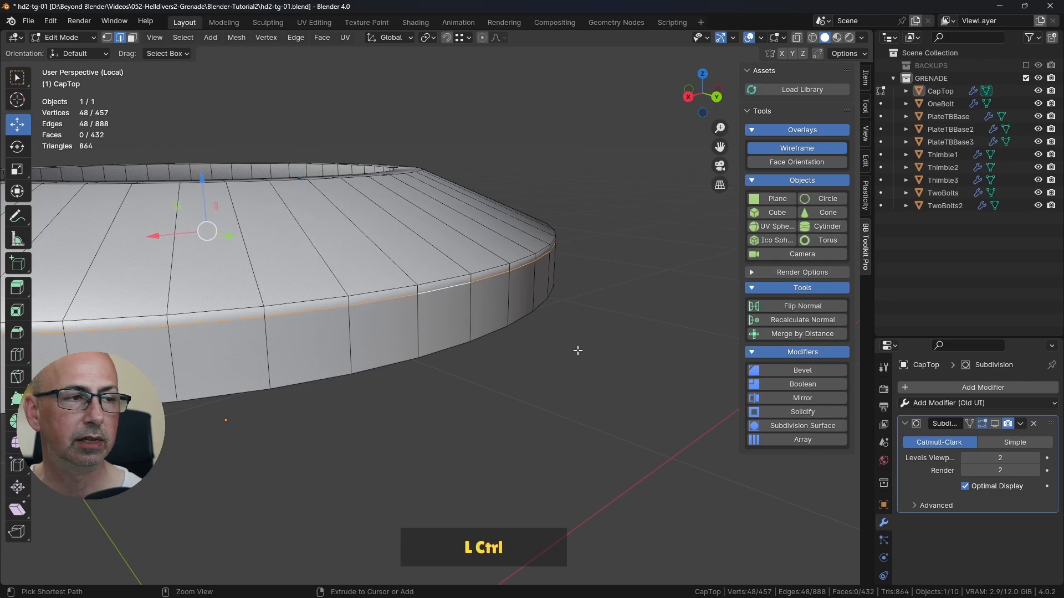
key(ctrl+Delete)
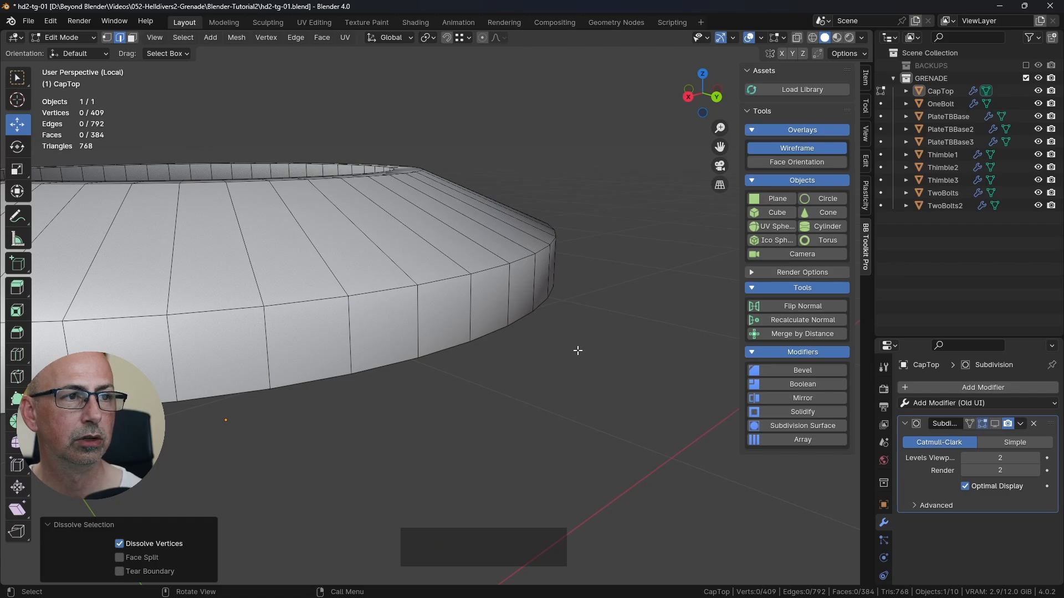
Step: Bevel the outer rim loop, both lip loops and the recess's bottom loop with width 0.00356 m, 2 segments and shape 1
scroll(496, 292, down, 2)
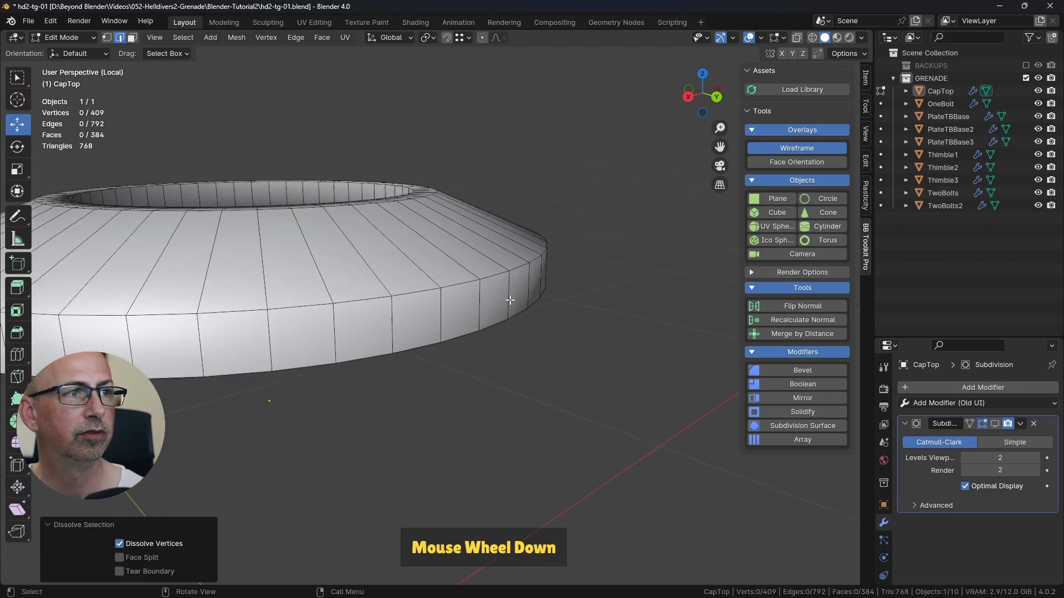
middle_drag(496, 293, 519, 298)
alt+click(528, 377)
alt+shift+click(457, 316)
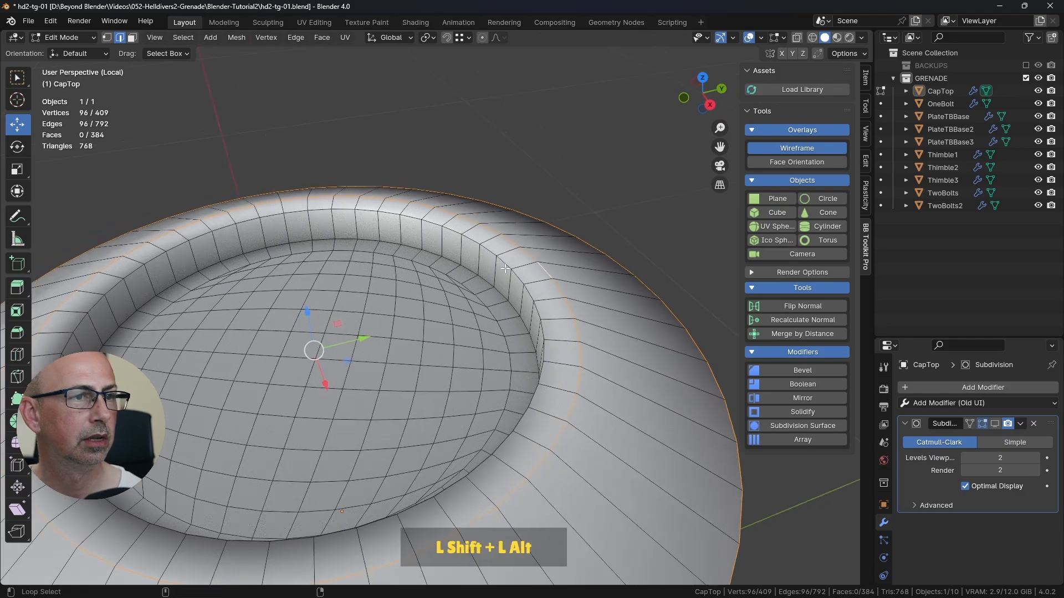
alt+shift+click(531, 376)
alt+shift+click(491, 297)
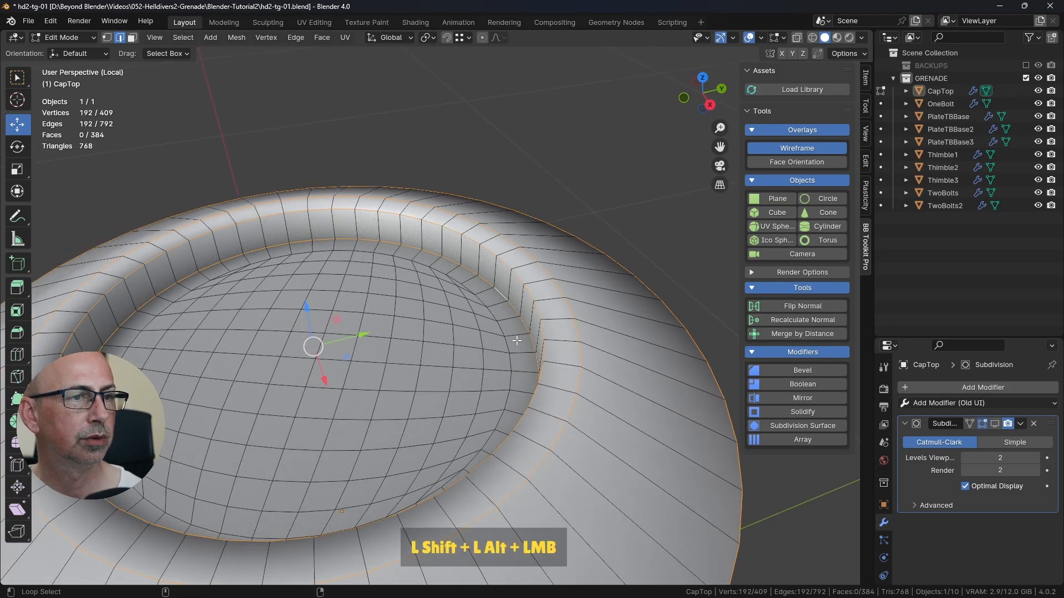
shift+middle_drag(491, 298, 533, 312)
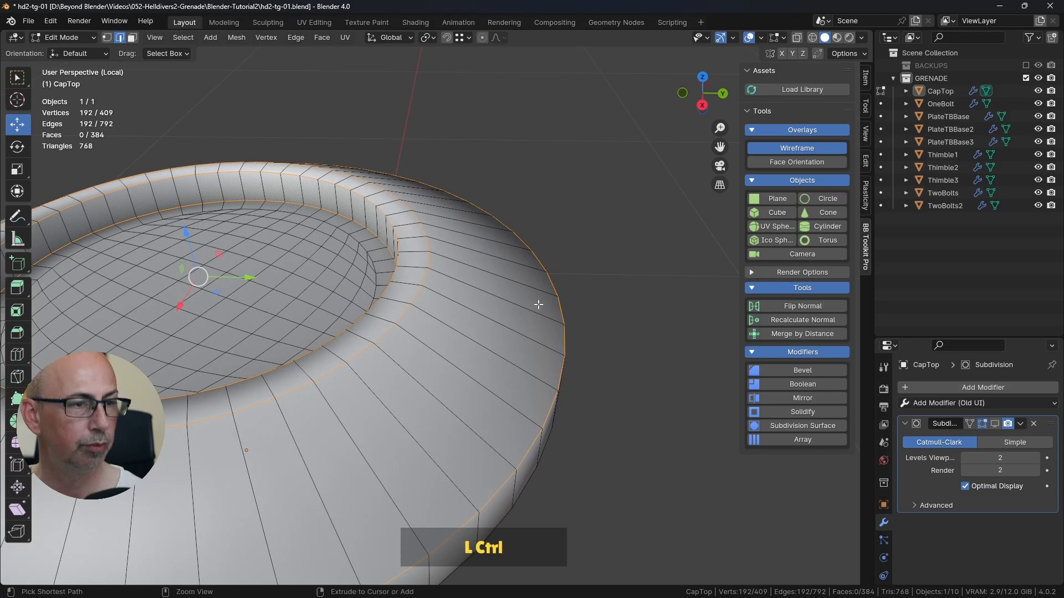
key(ctrl+b)
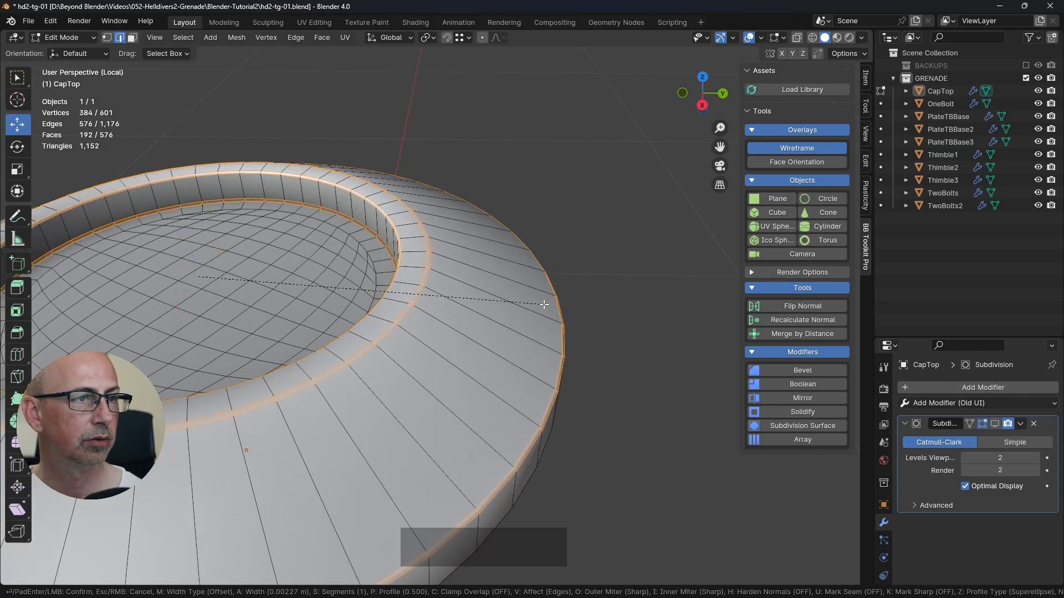
scroll(543, 304, up, 1)
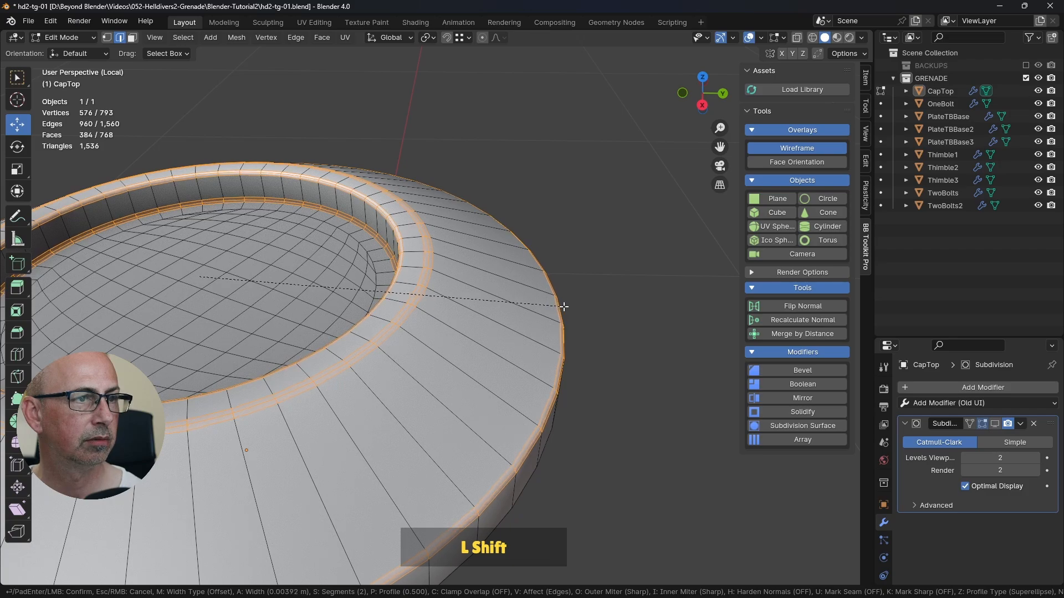
shift+click(559, 307)
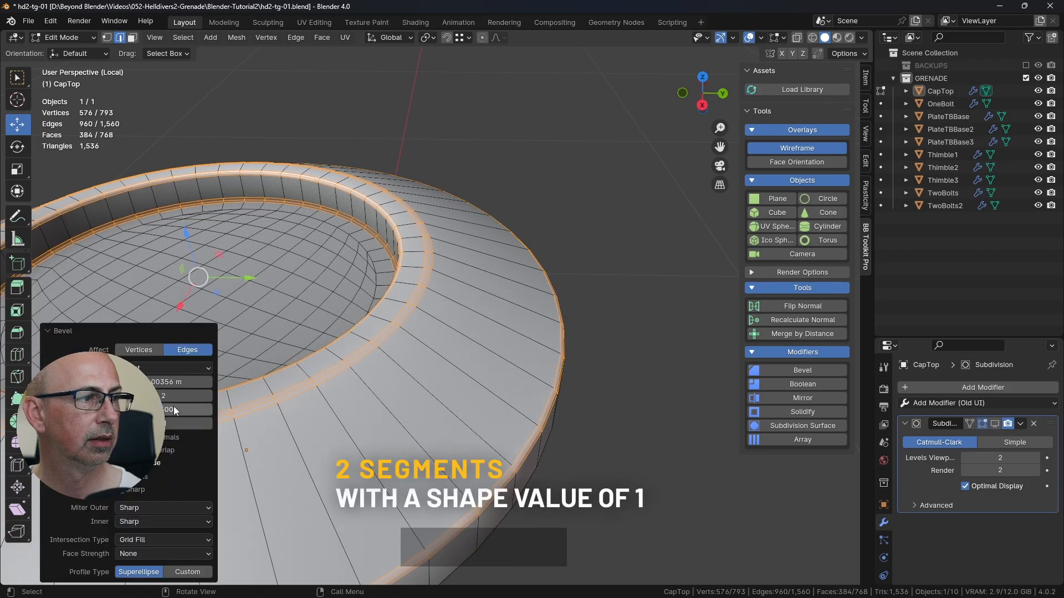
mouse_move(176, 411)
mouse_down()
mouse_move(212, 410)
mouse_move(192, 410)
mouse_up()
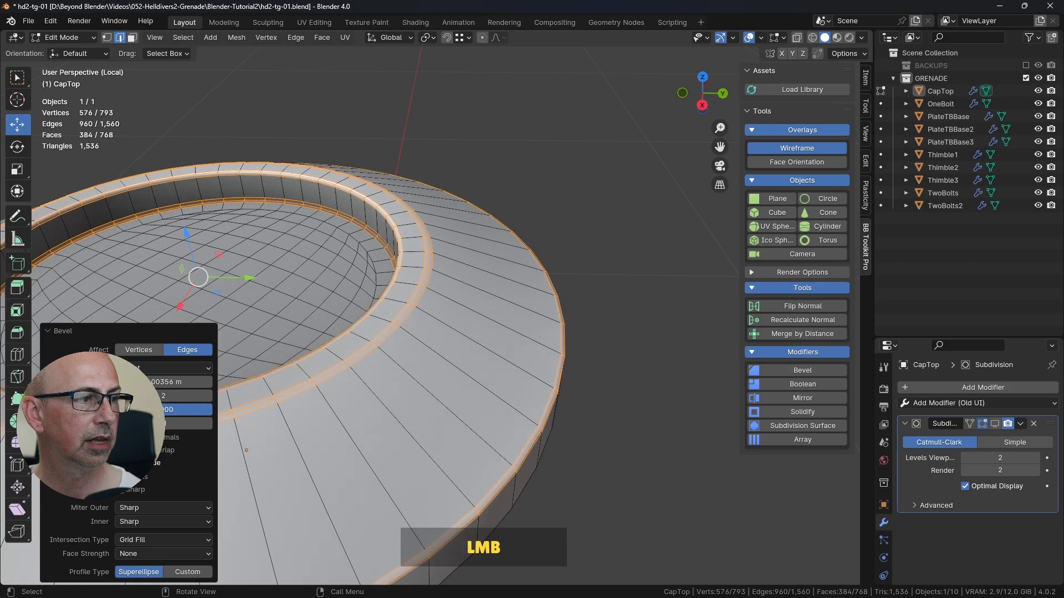
Step: Inspect the bevelled rim, return to Object Mode, show CapTop's Subdivision modifier in the viewport and turn off the wireframe overlay
mouse_move(549, 252)
middle_down()
mouse_move(571, 239)
mouse_move(546, 239)
middle_up()
scroll(562, 247, up, 3)
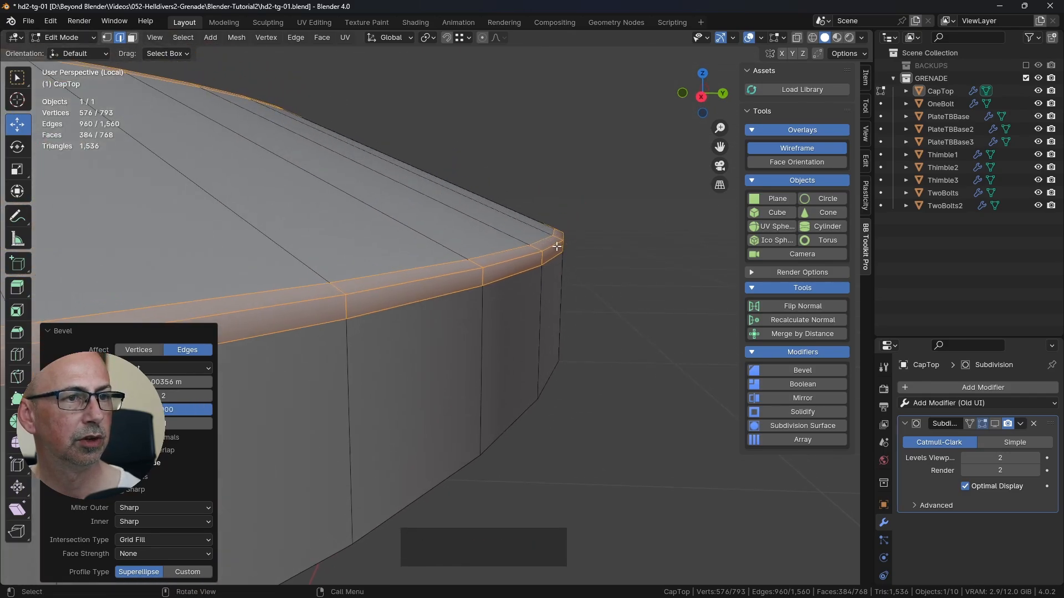
scroll(556, 246, down, 6)
middle_drag(550, 280, 611, 282)
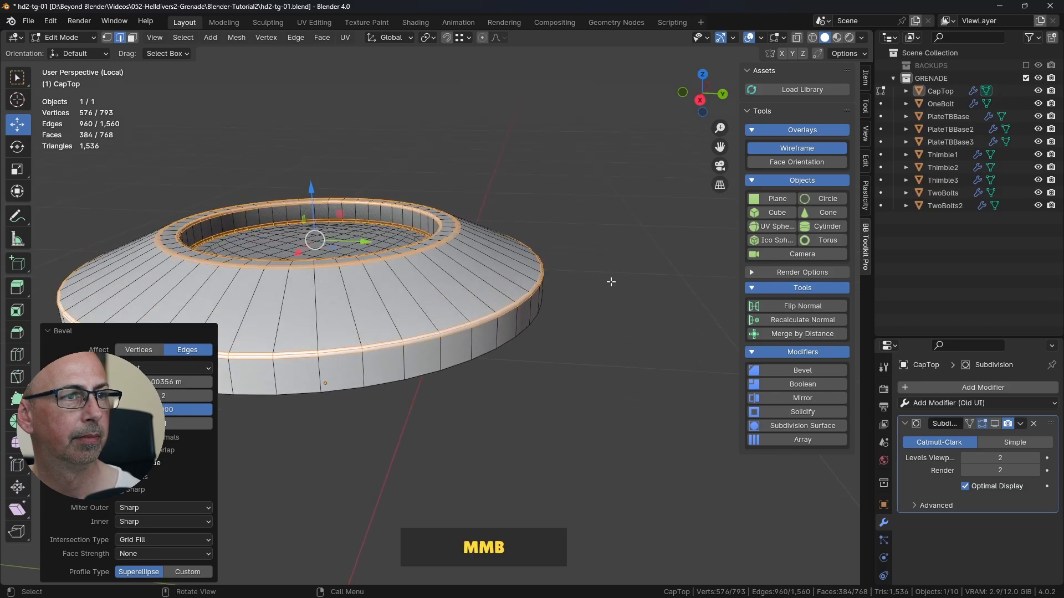
key(Tab)
click(611, 281)
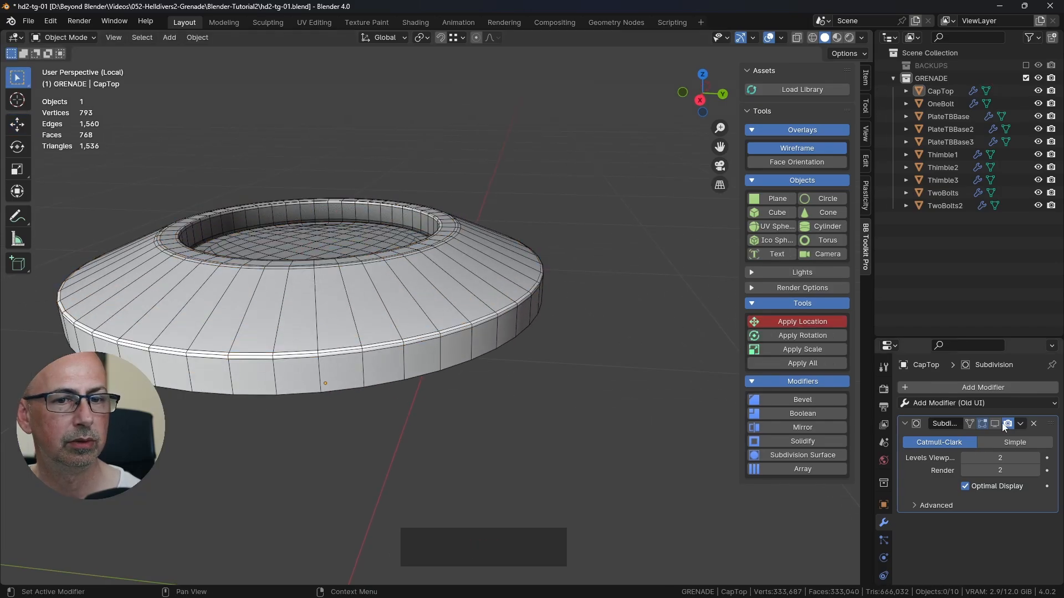
click(996, 424)
click(800, 151)
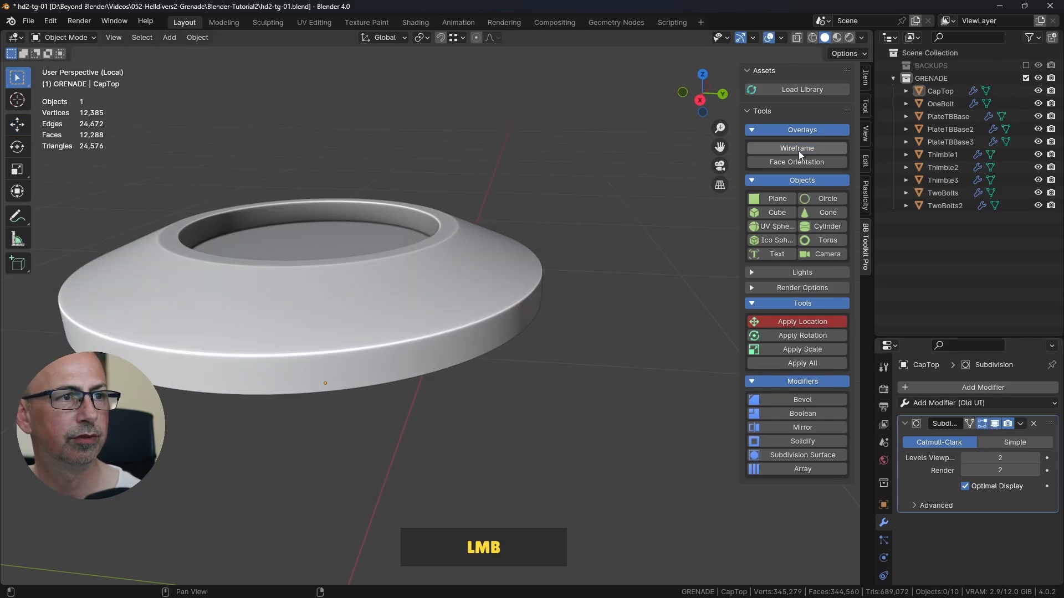
Step: Compare the smoothed CapTop with the finished CapTop in 052-helldivers2-grenade-mats-02.blend, examining the bolt recesses on its slope and their topology
middle_drag(643, 254, 518, 244)
shift+middle_drag(520, 163, 507, 211)
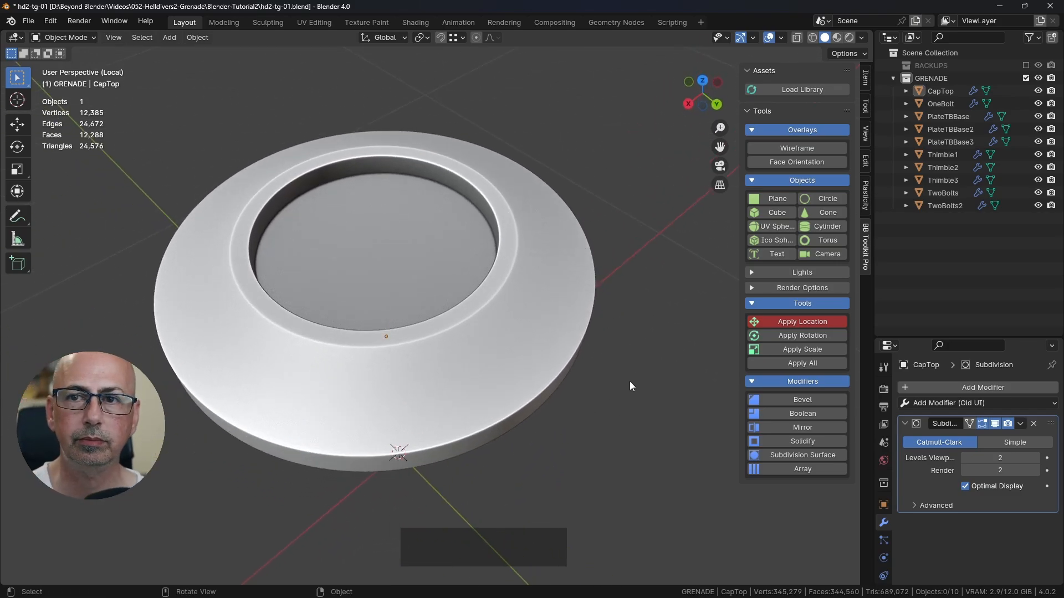
key(alt+Tab)
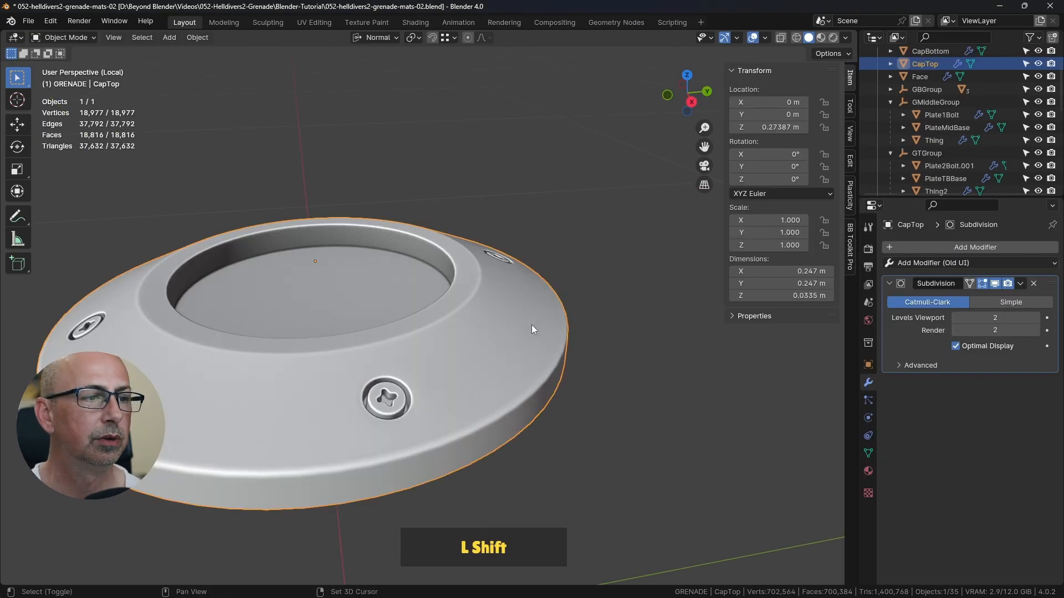
shift+middle_drag(531, 325, 491, 394)
click(424, 343)
key(Tab)
key(Tab)
scroll(495, 376, down, 3)
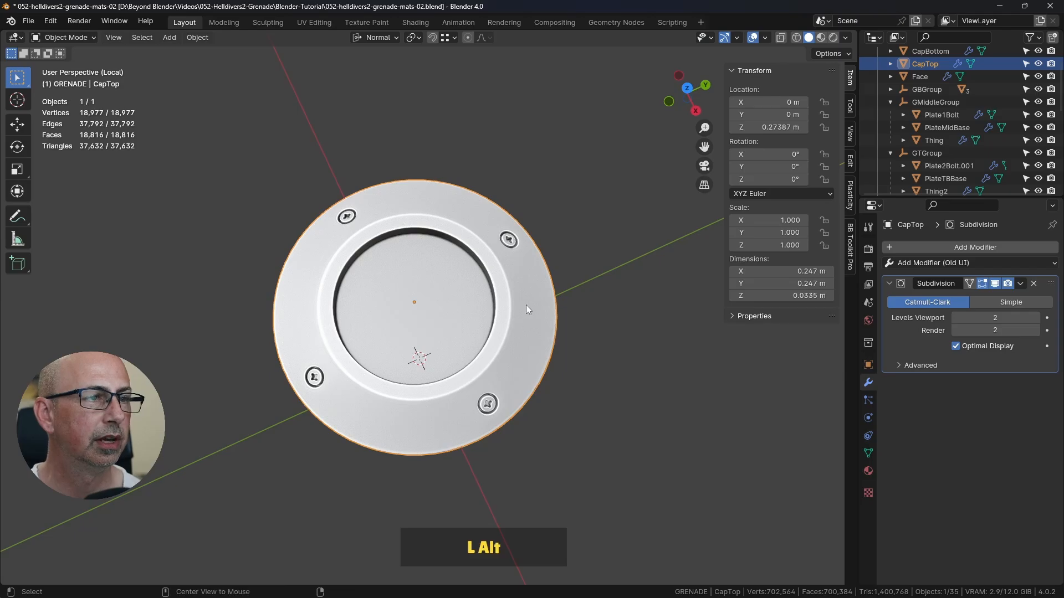
key(alt+Tab)
middle_drag(526, 308, 568, 318)
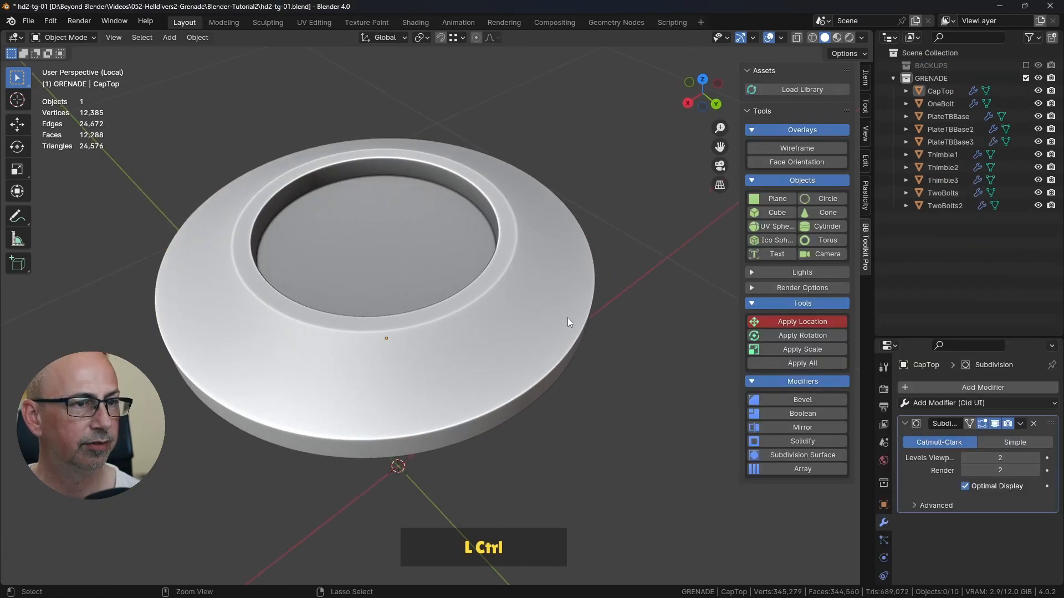
Step: Save hd2-tg-01.blend, select CapTop and view it from the top with its Subdivision modifier shown
key(ctrl+s)
click(562, 319)
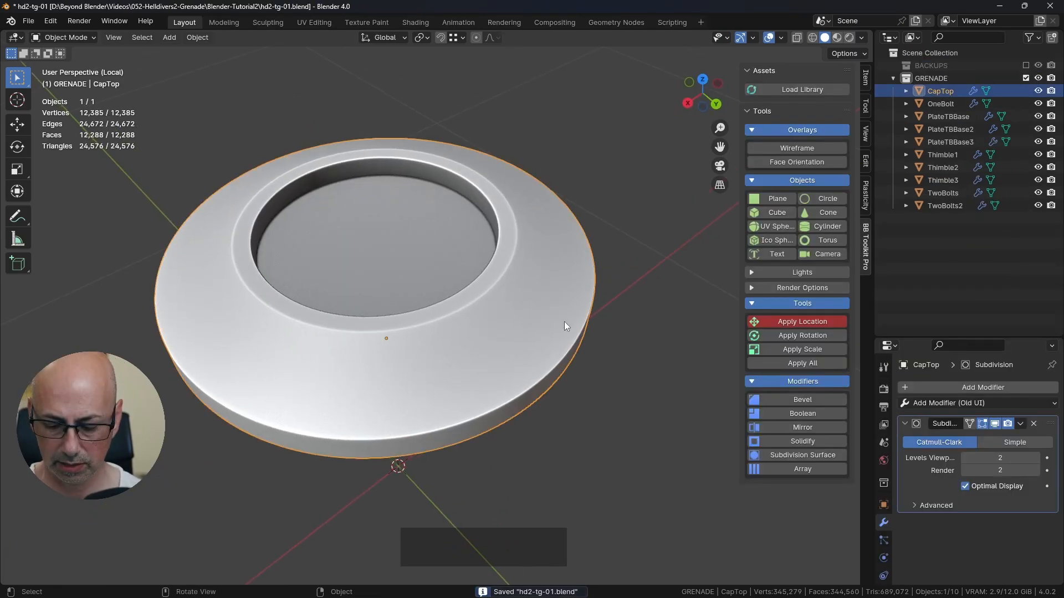
key(KP_7)
shift+middle_drag(560, 311, 511, 244)
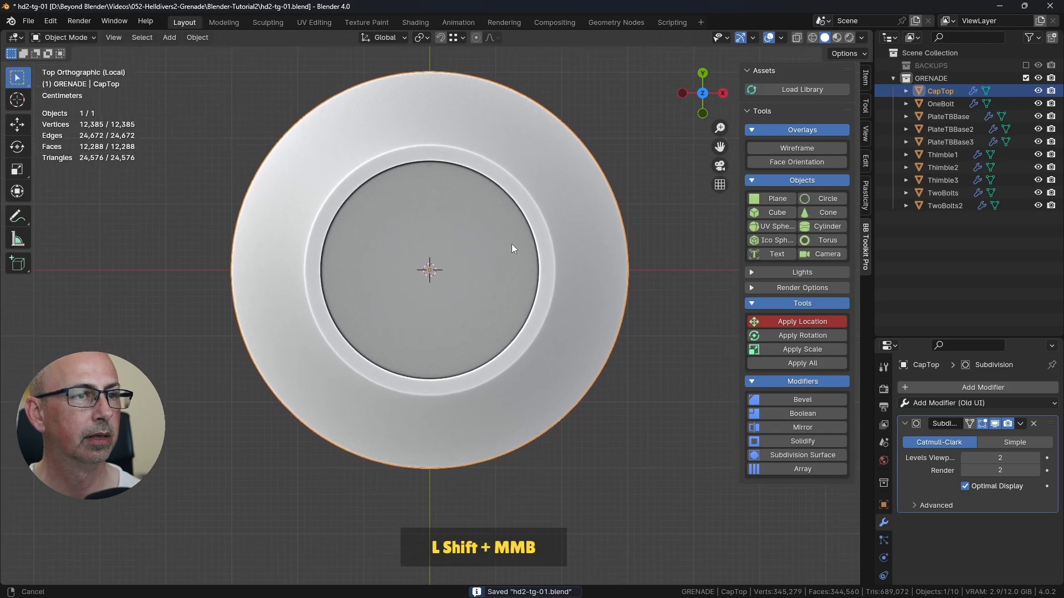
scroll(514, 244, up, 1)
scroll(514, 245, down, 2)
click(994, 424)
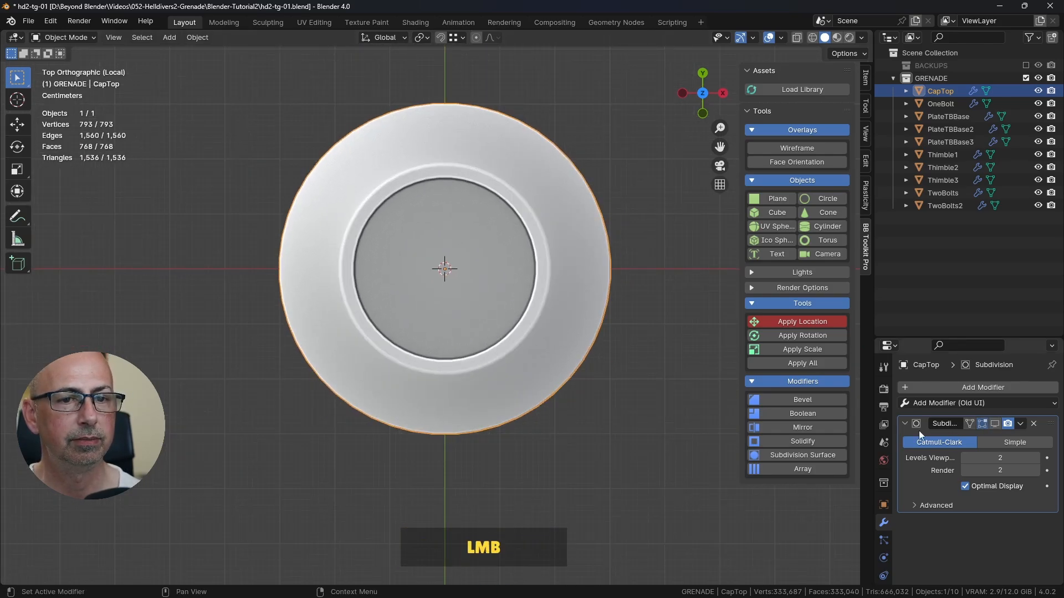
click(995, 424)
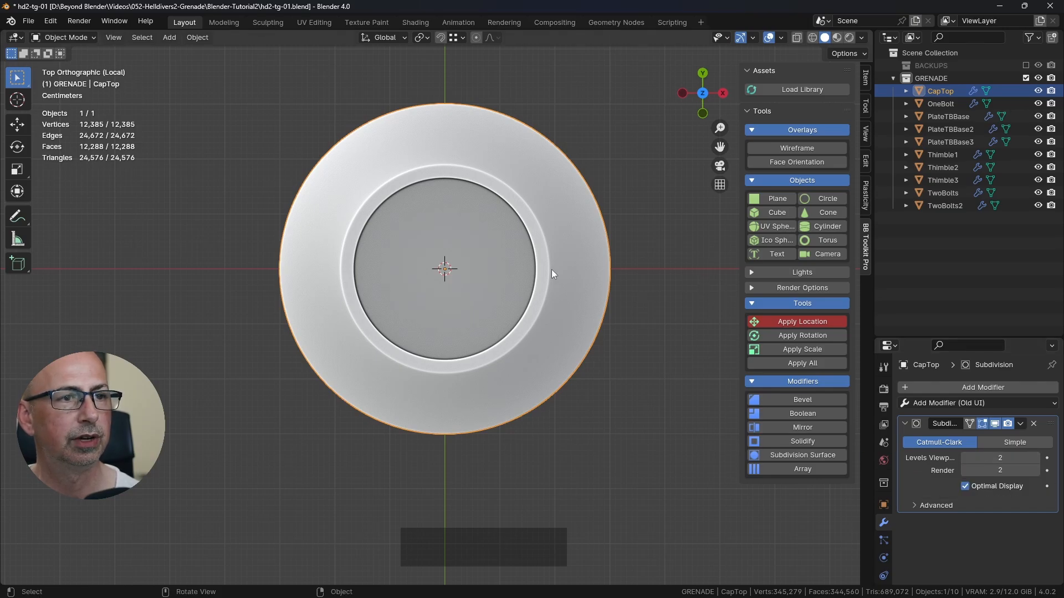
Step: Enter Edit Mode on CapTop, hide its Subdivision modifier in the viewport and examine the faces around the sloped ring
key(Tab)
scroll(636, 410, up, 2)
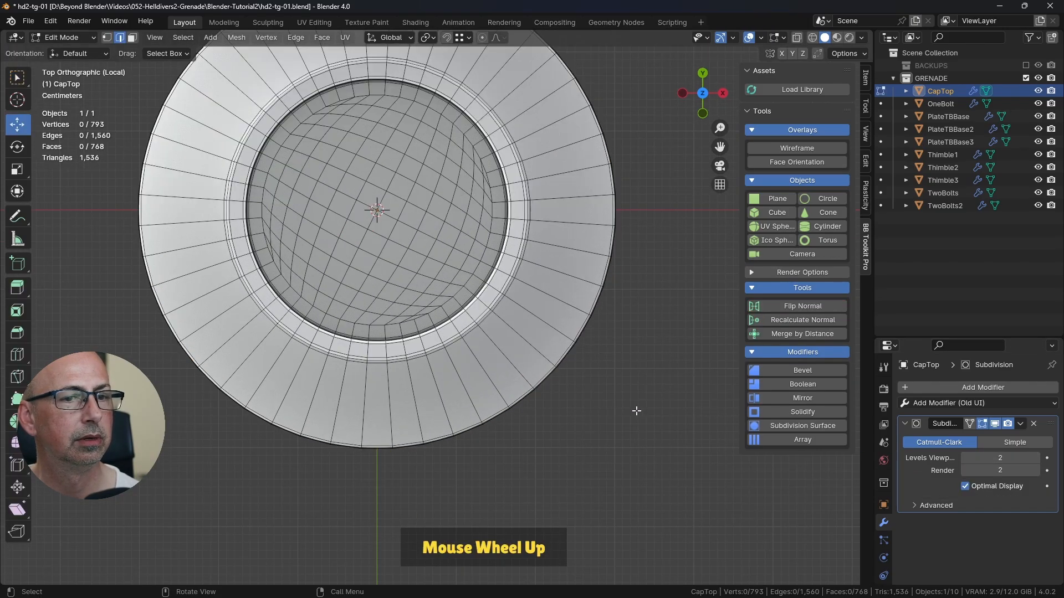
click(993, 426)
shift+middle_drag(518, 374, 546, 355)
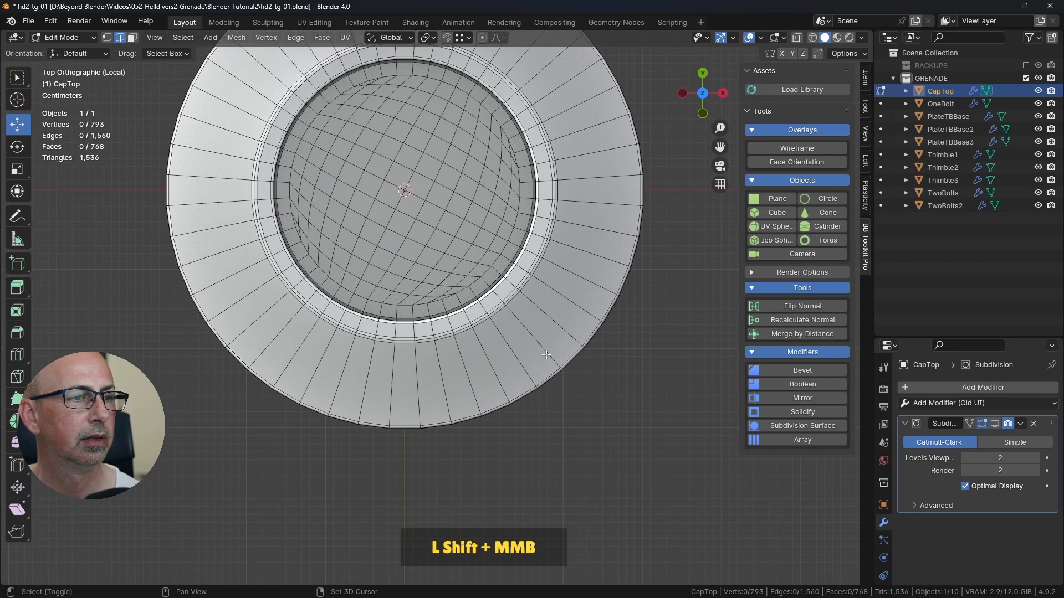
scroll(499, 365, up, 2)
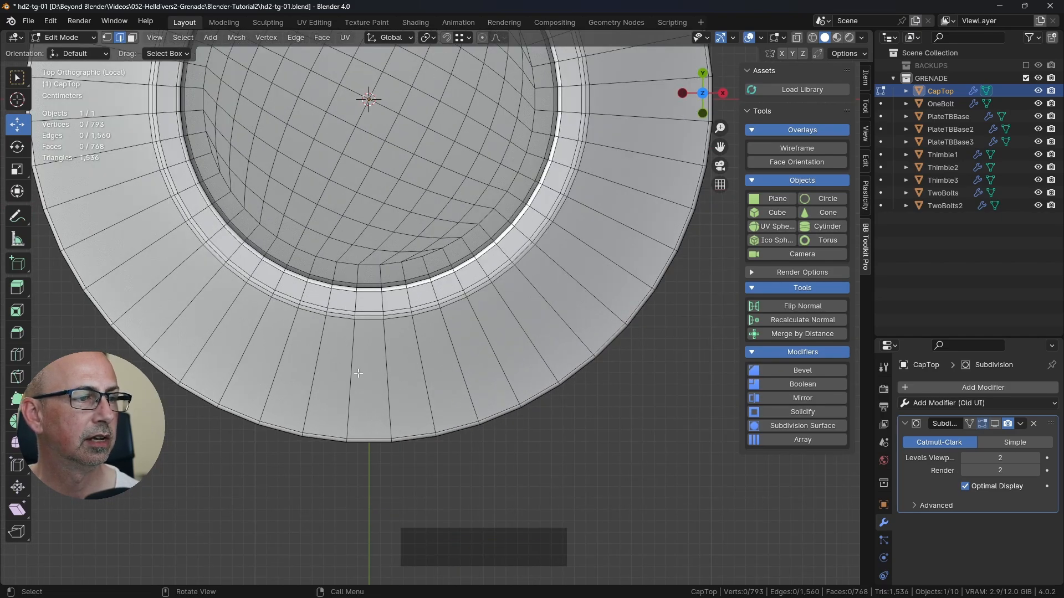
scroll(385, 365, down, 3)
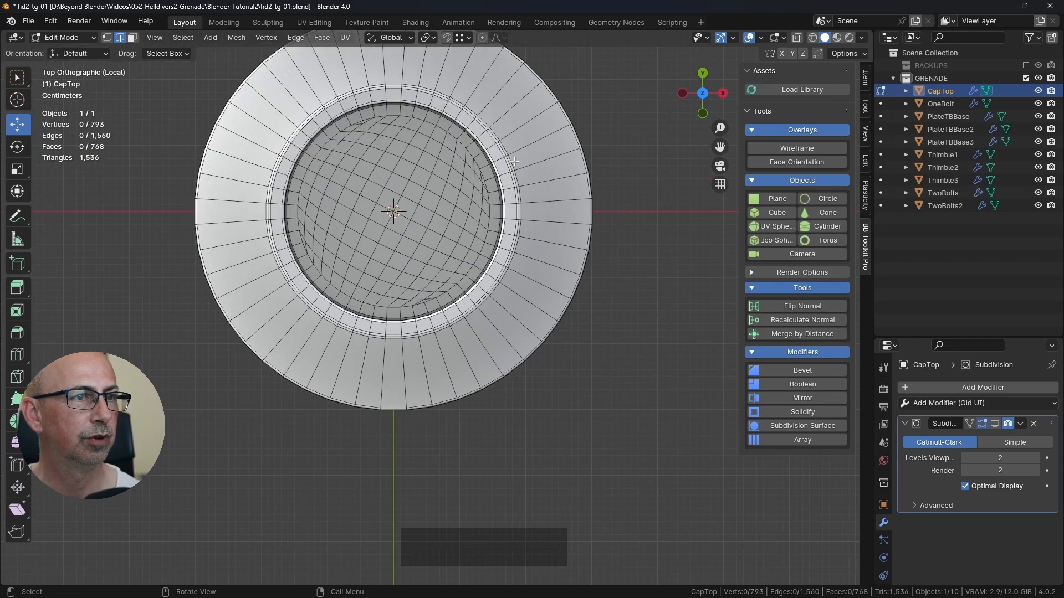
scroll(233, 202, down, 2)
shift+middle_drag(460, 332, 464, 353)
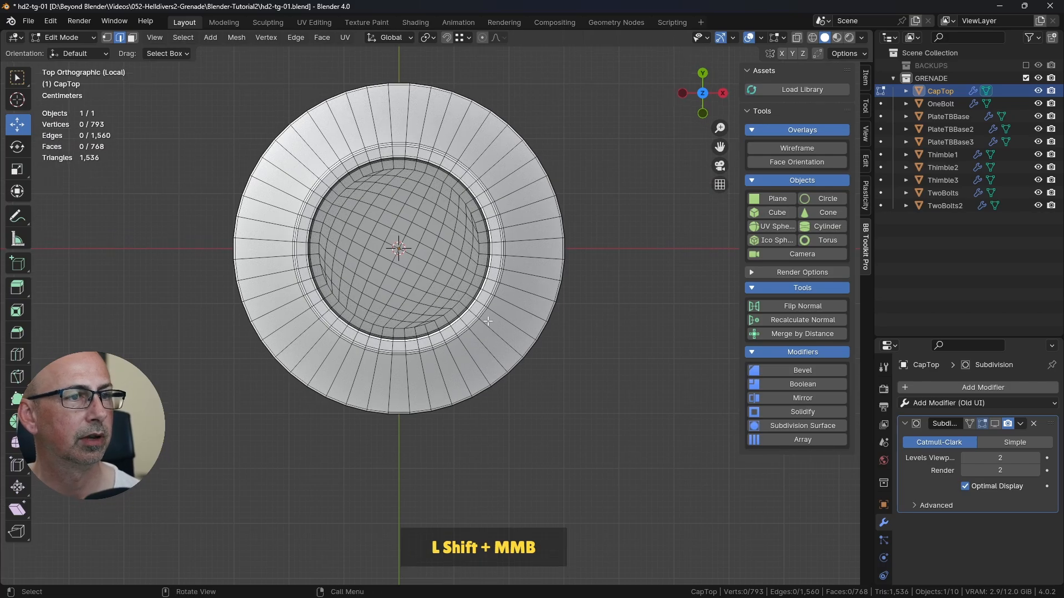
scroll(499, 324, up, 2)
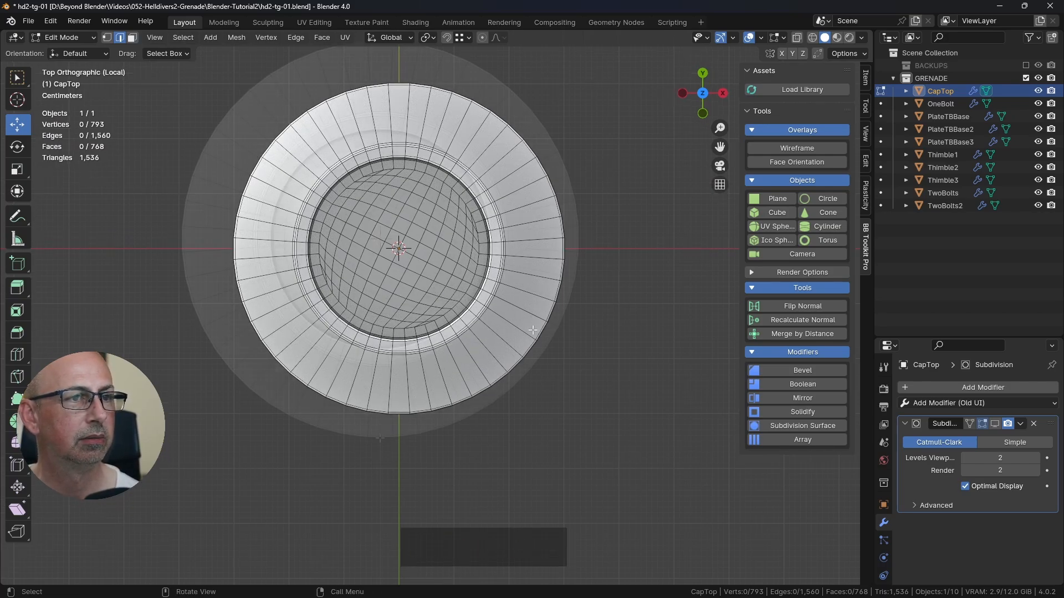
key(3)
click(381, 400)
shift+click(401, 399)
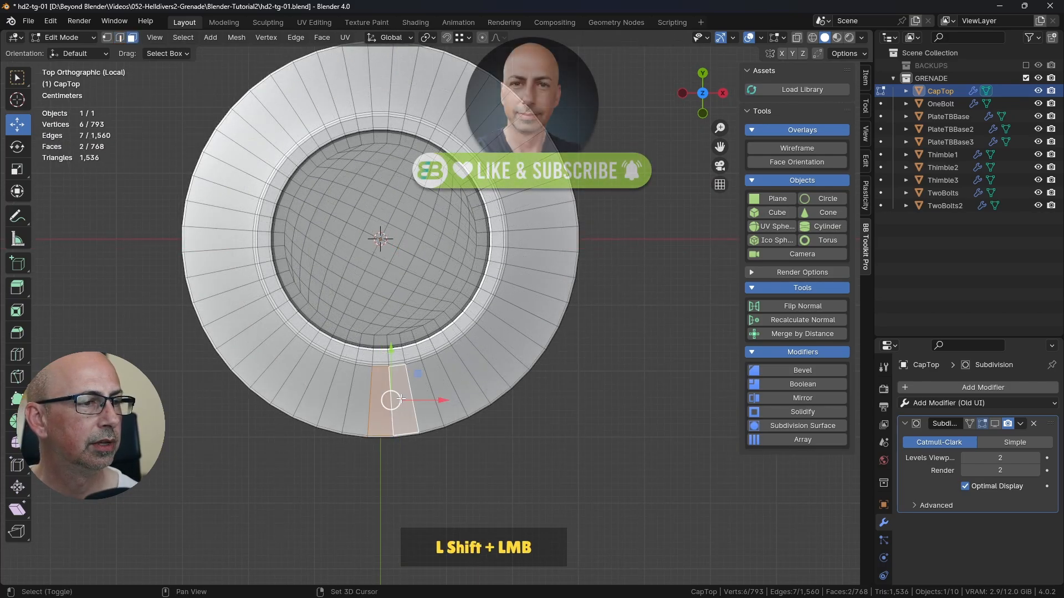
shift+click(357, 399)
click(564, 435)
Step: Add three evenly spaced loop cuts around CapTop's sloped ring without sliding them, and clear the selection
scroll(563, 435, up, 1)
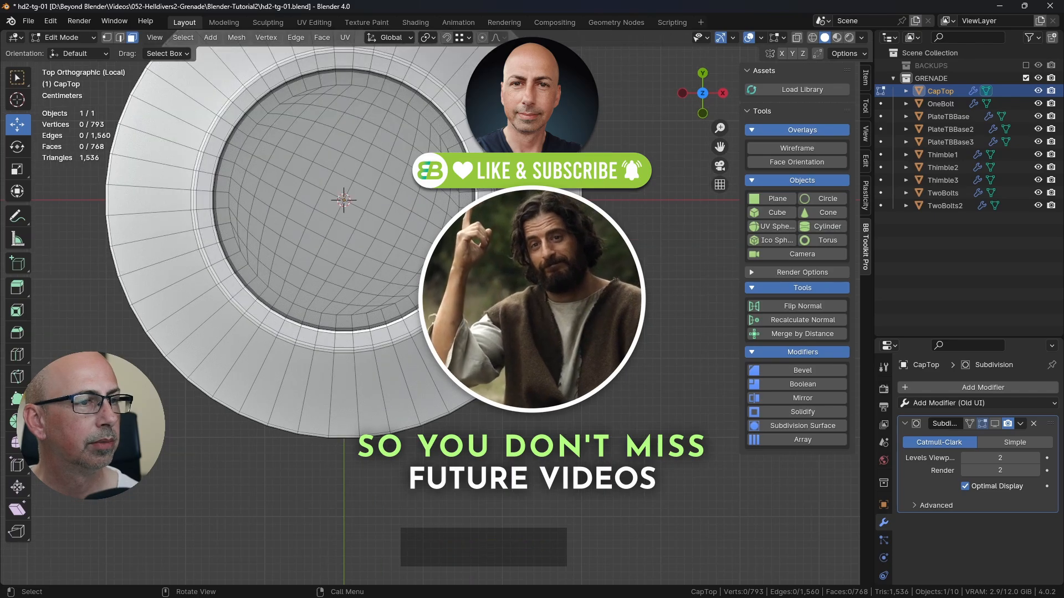
key(ctrl+r)
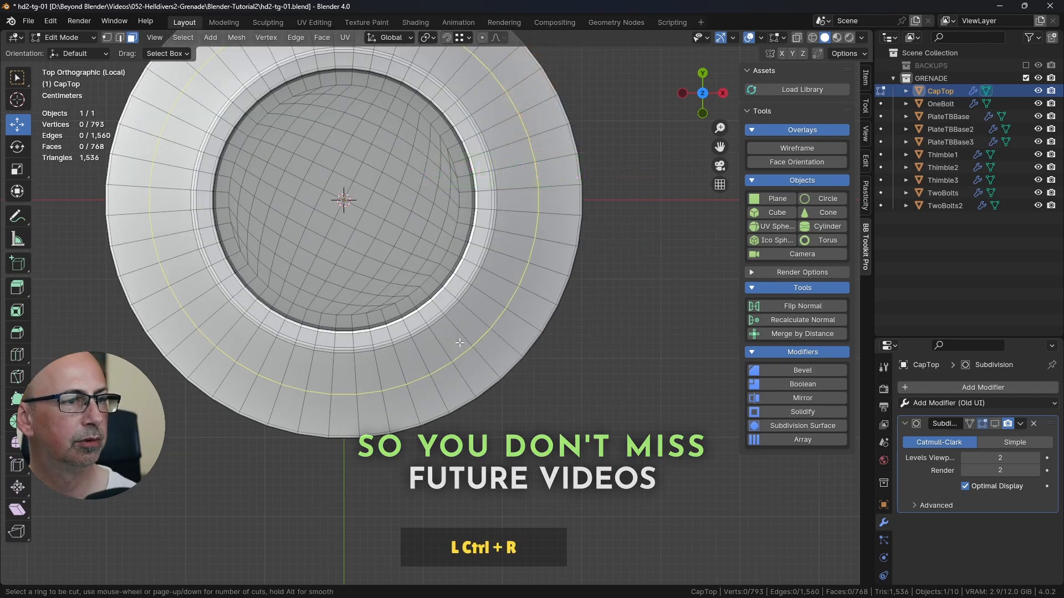
scroll(459, 343, up, 1)
scroll(460, 343, up, 1)
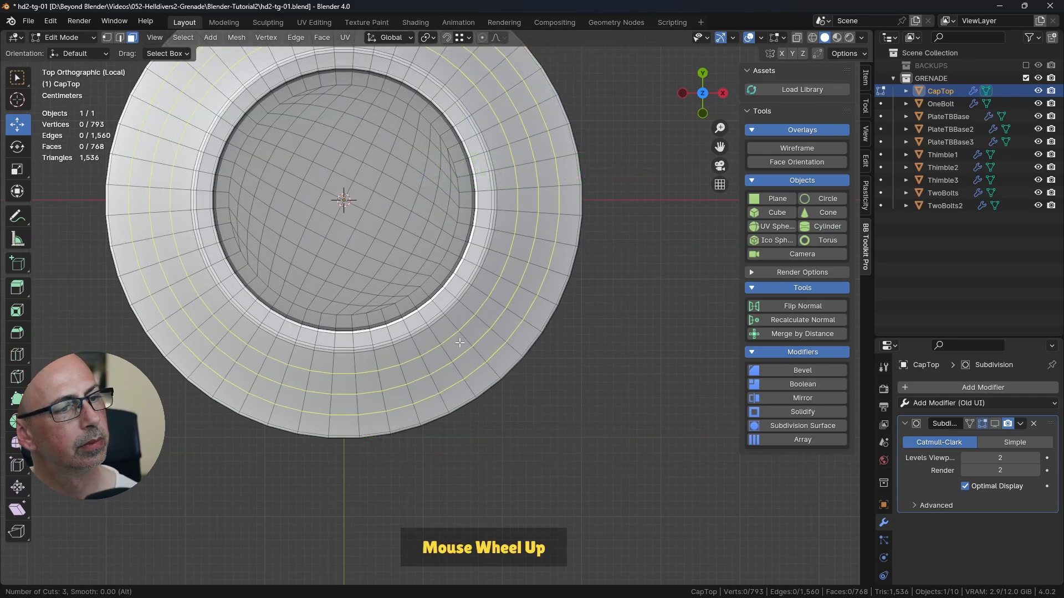
click(459, 342)
right_click(476, 332)
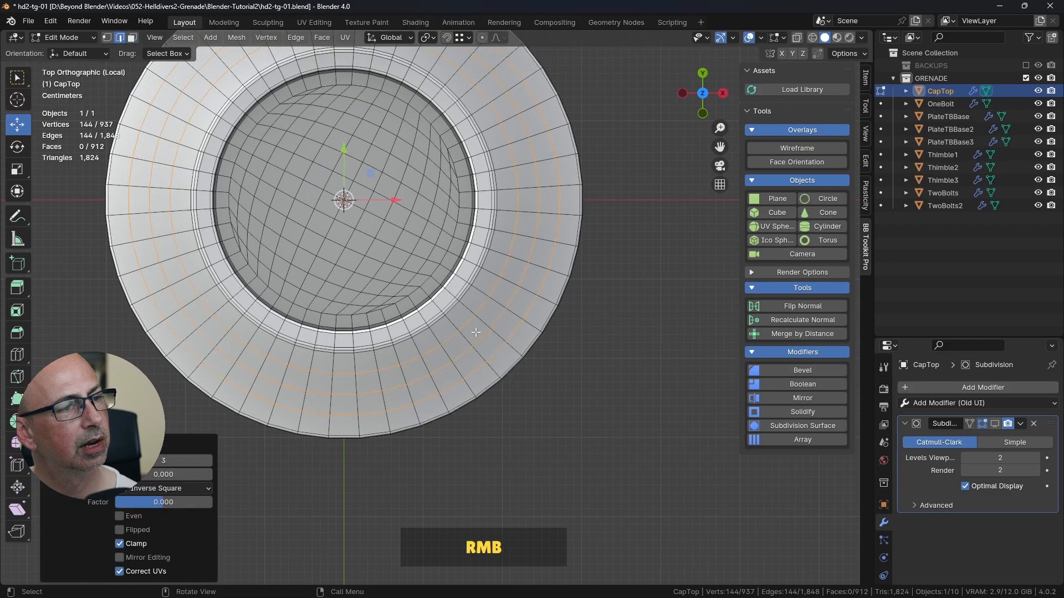
middle_drag(564, 359, 521, 317)
click(608, 282)
Step: Inset a block of faces three wide across the two middle rows of the slope's front by 0.01174 m and delete the inner faces
key(KP_7)
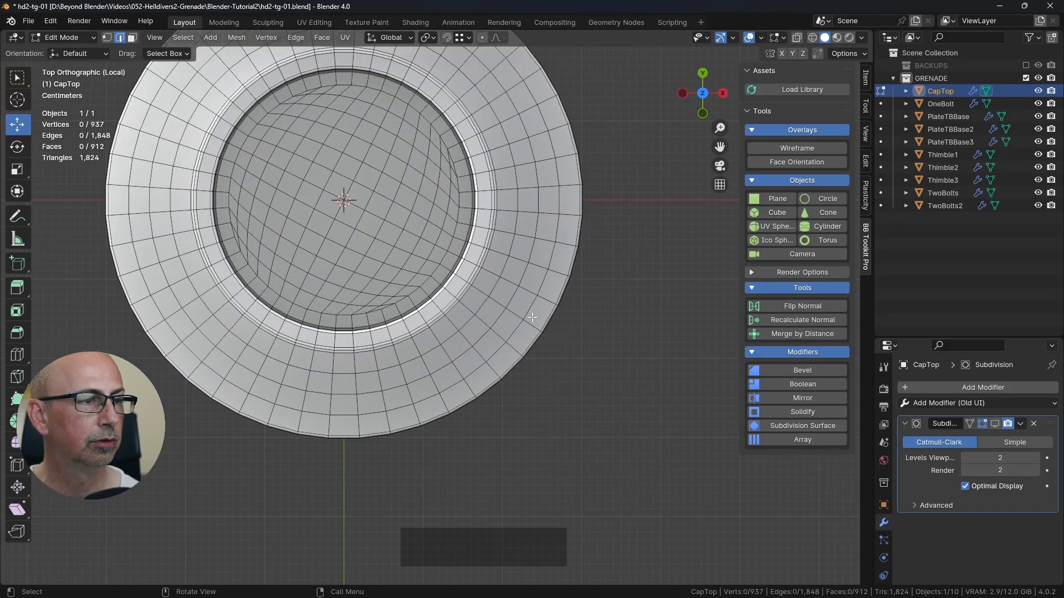
shift+middle_drag(370, 354, 407, 331)
click(131, 38)
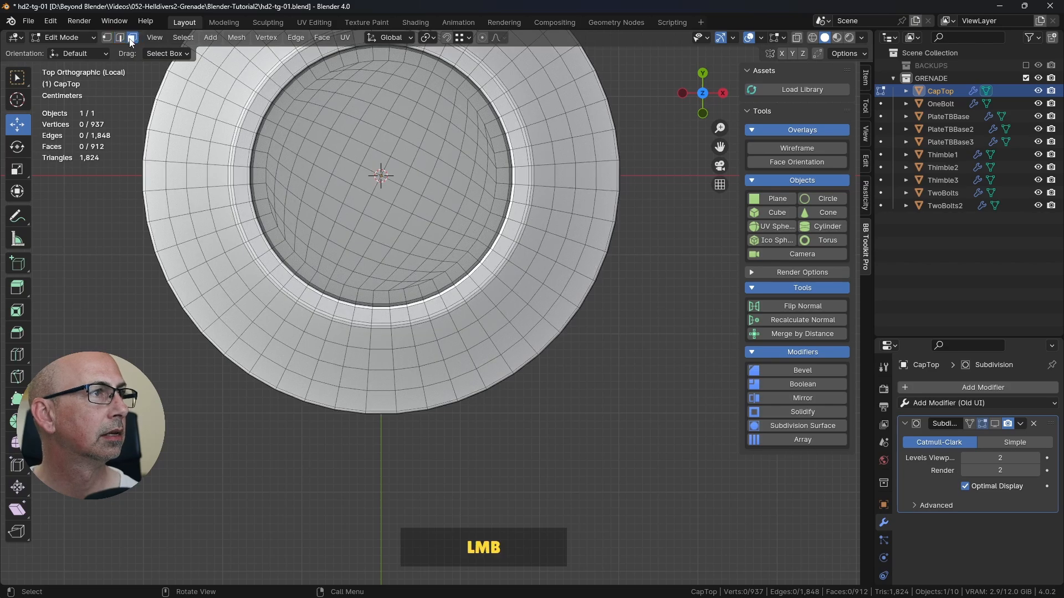
shift+click(378, 358)
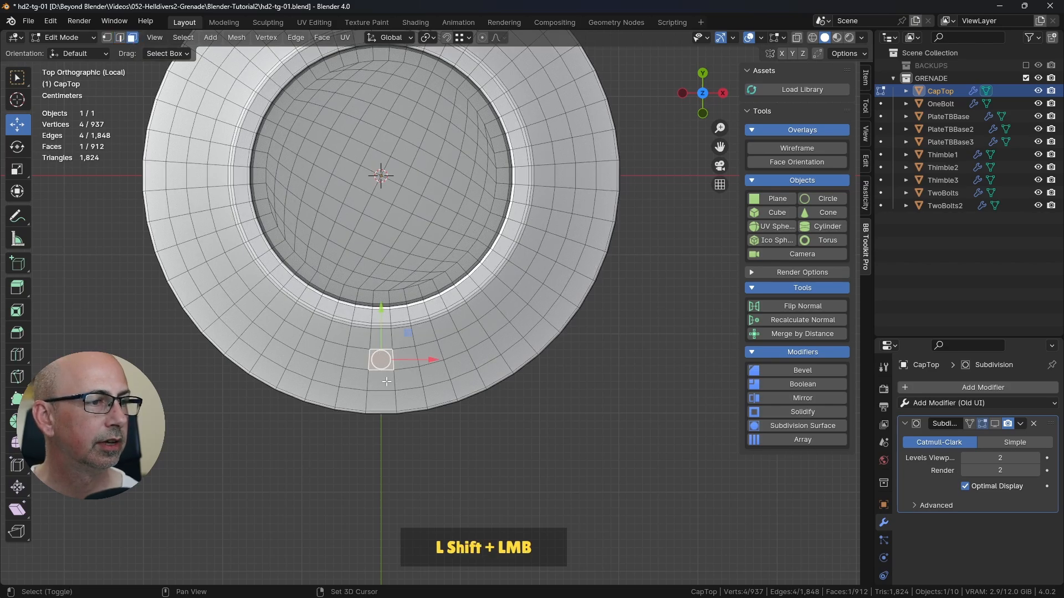
shift+click(380, 379)
shift+click(355, 379)
shift+click(355, 358)
shift+click(406, 358)
shift+click(410, 379)
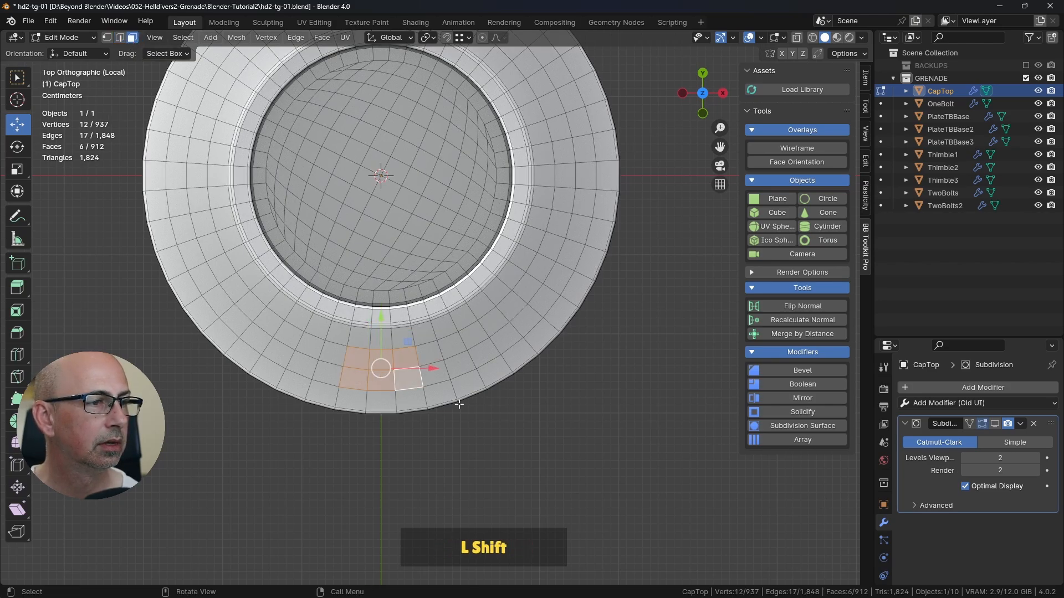
middle_drag(545, 367, 615, 293)
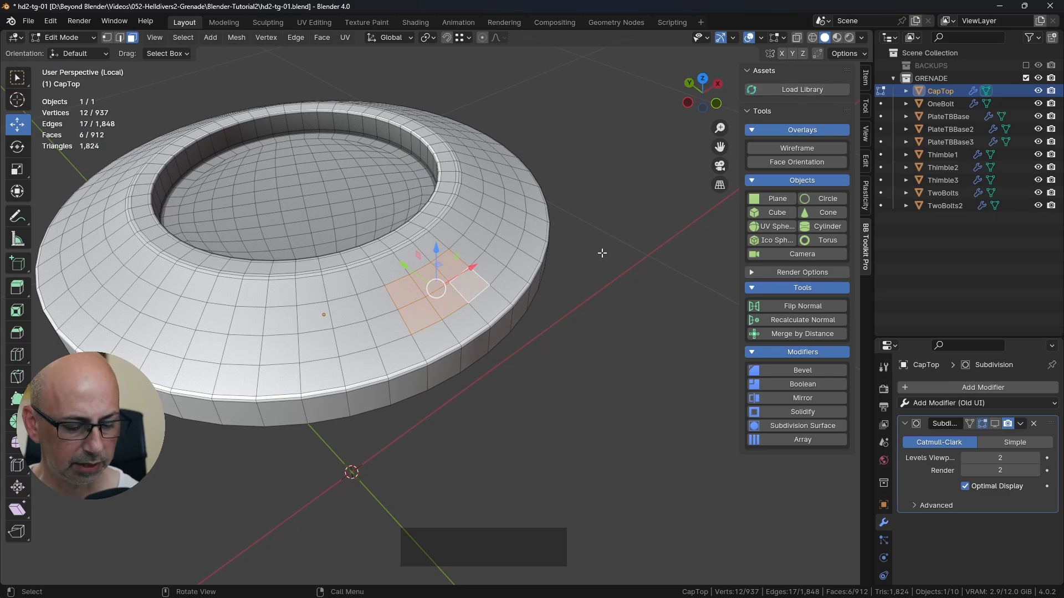
key(i)
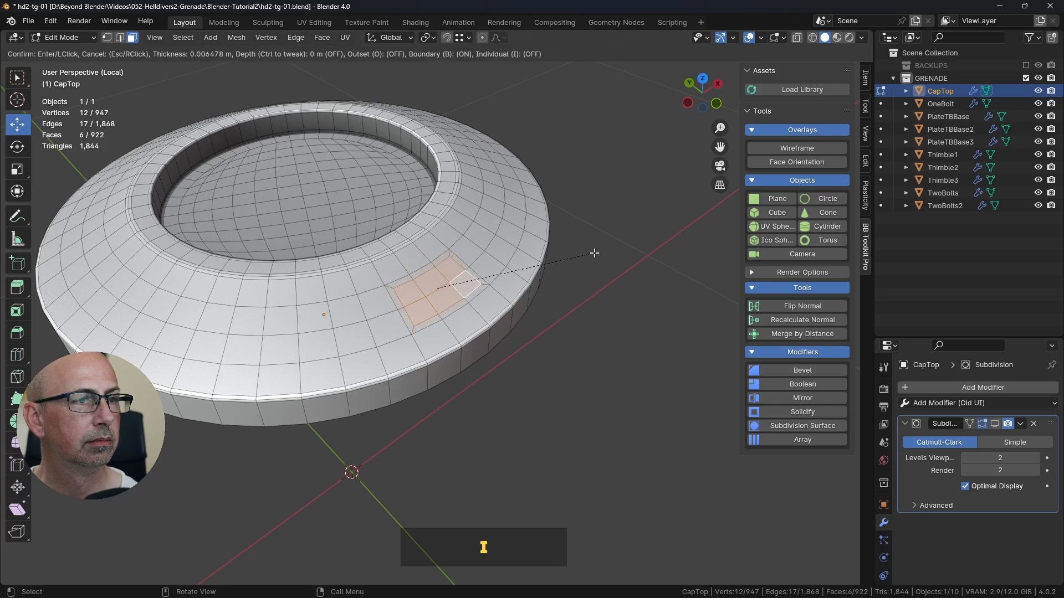
click(589, 252)
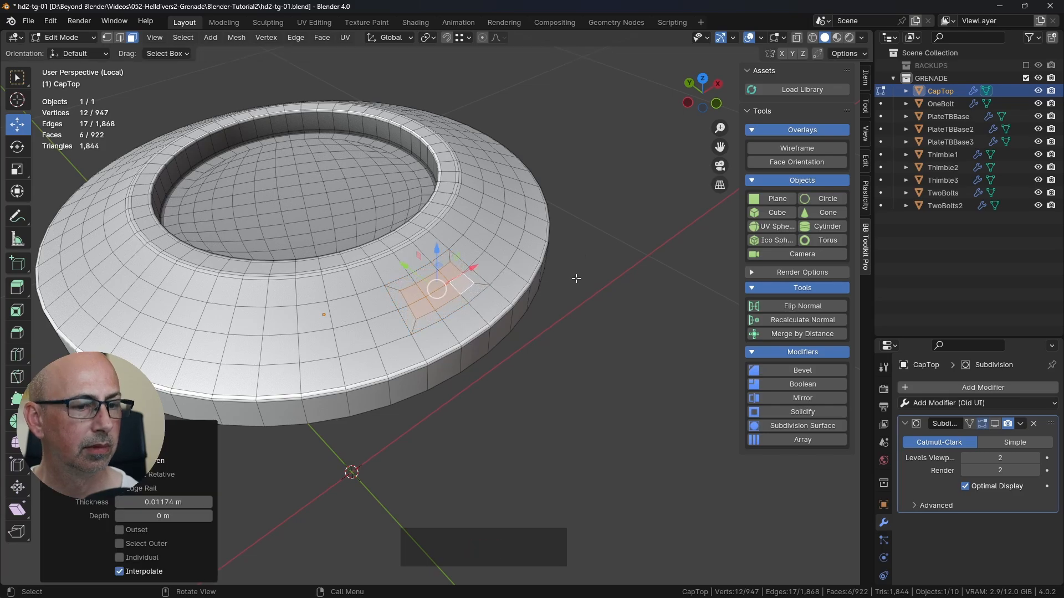
key(Delete)
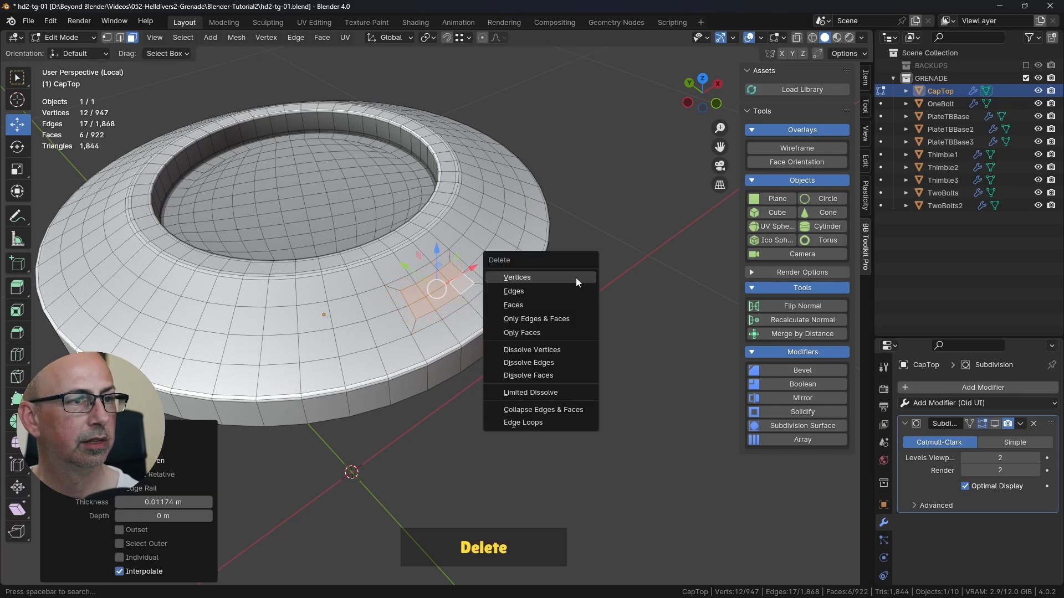
click(529, 303)
Step: Select the boundary loop of the new hole in vertex mode and reshape it into a circle with LoopTools
middle_drag(528, 304, 290, 253)
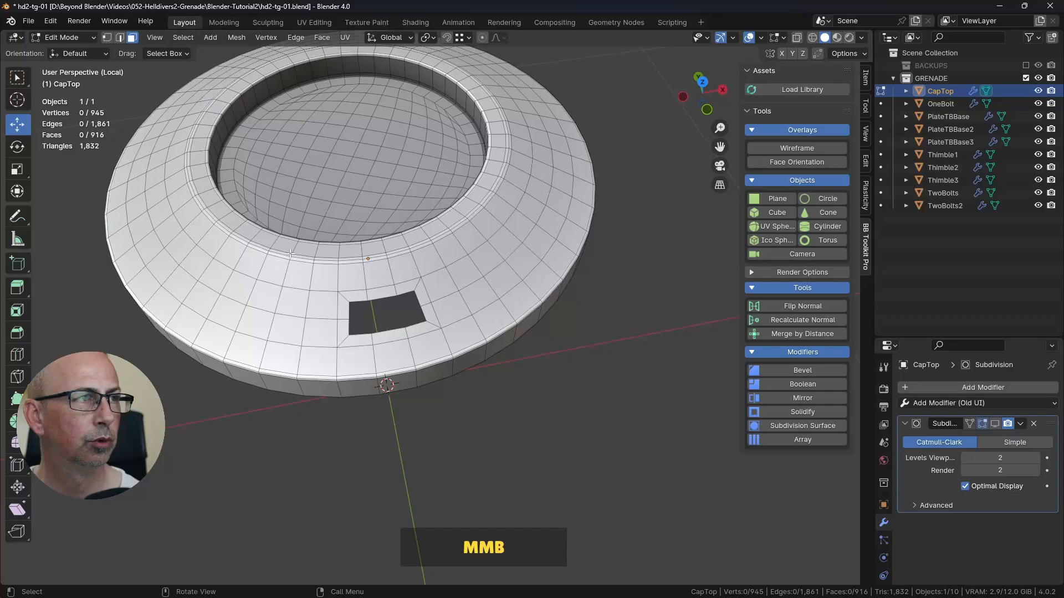
click(109, 37)
scroll(381, 304, up, 2)
alt+click(385, 310)
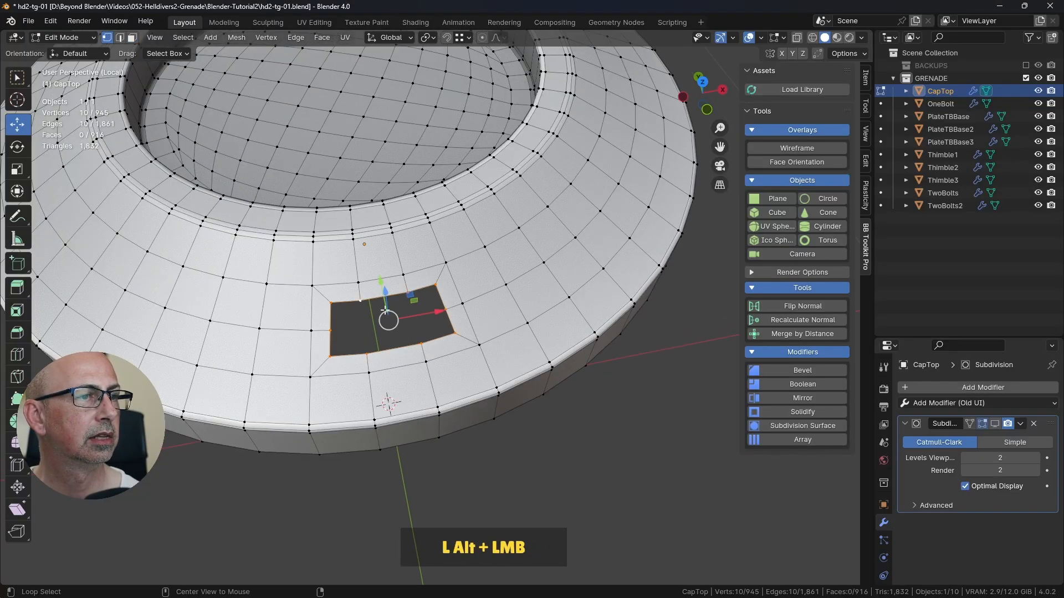
middle_drag(385, 311, 672, 228)
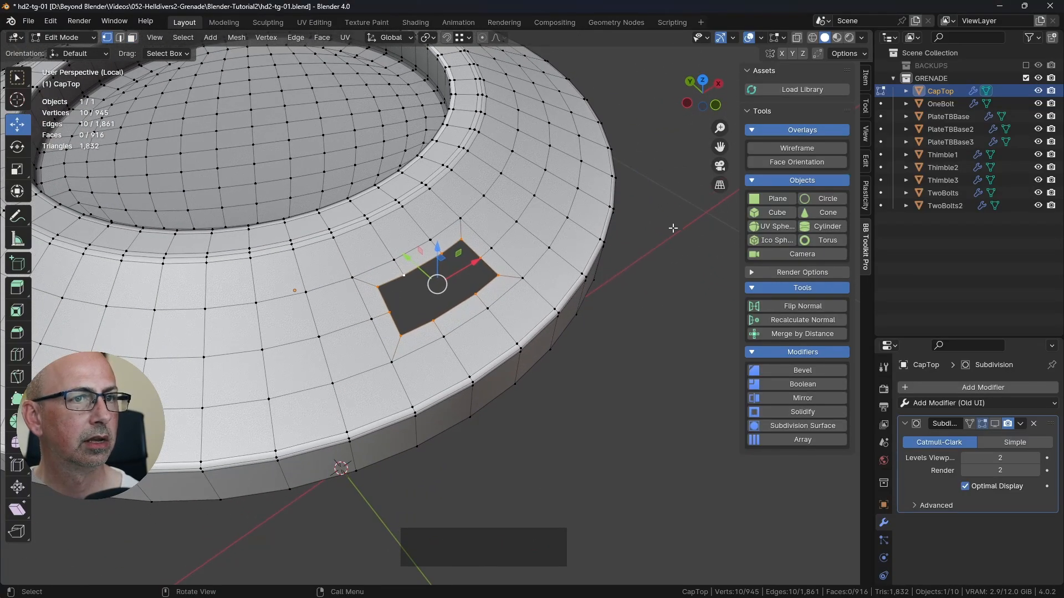
right_click(653, 159)
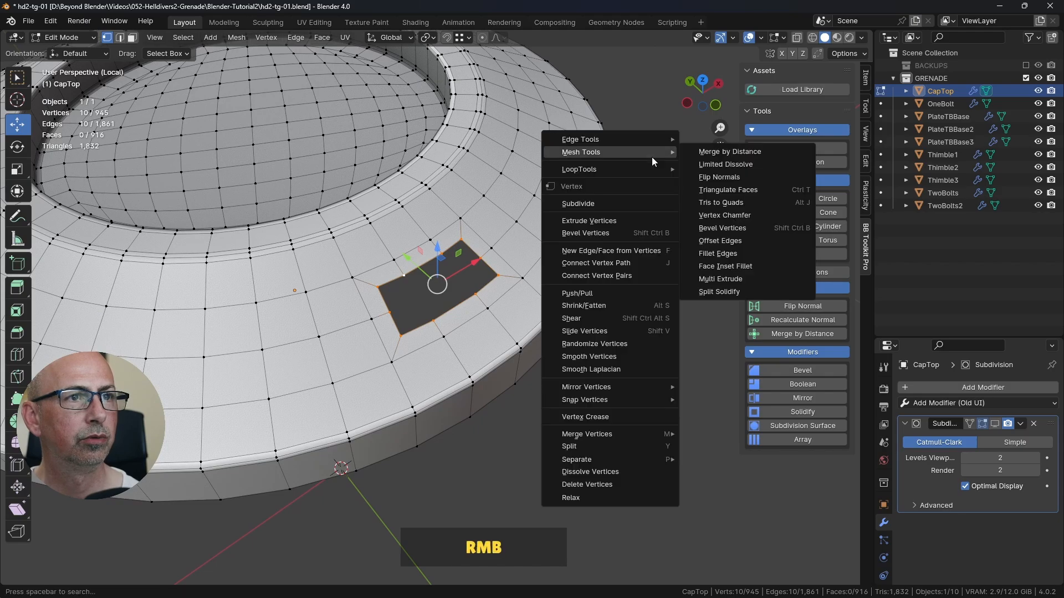
click(659, 169)
click(719, 182)
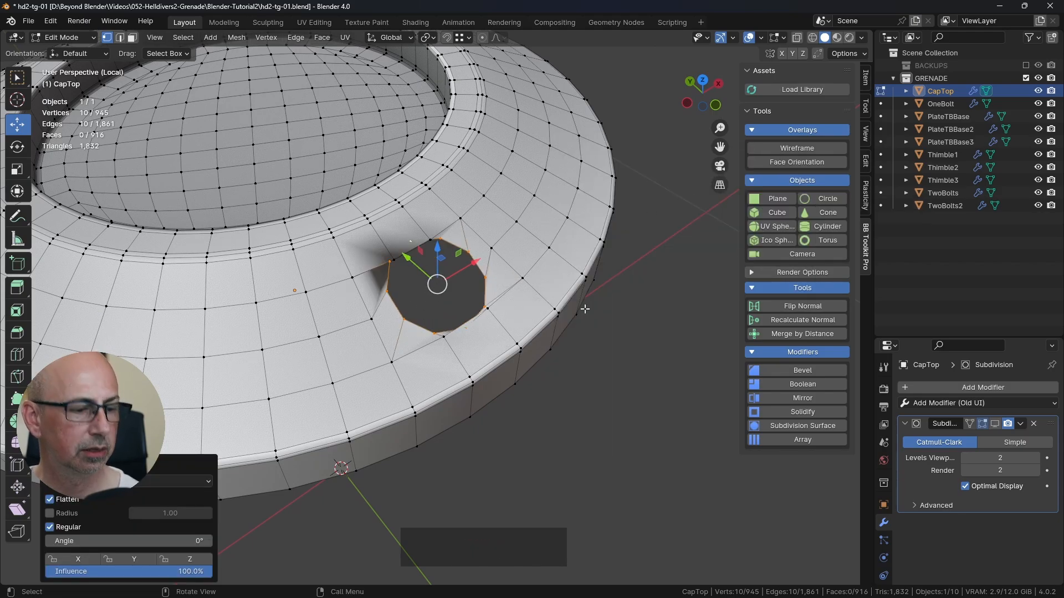
Step: Switch the circle's Flatten option off and back on to compare its effect on the hole from different angles
middle_drag(594, 312, 417, 246)
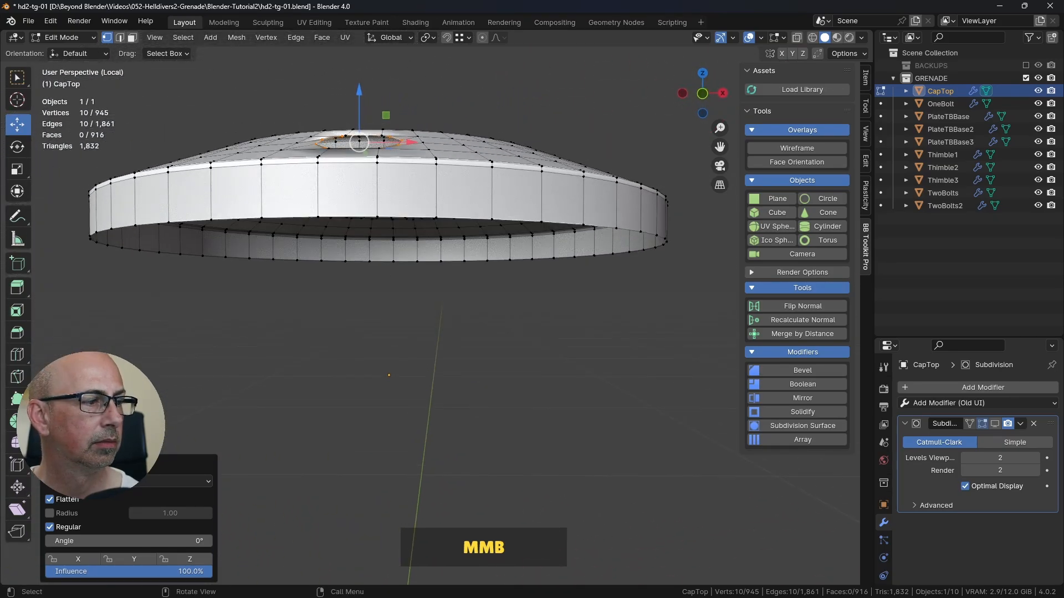
click(63, 502)
middle_drag(286, 340, 339, 272)
click(65, 501)
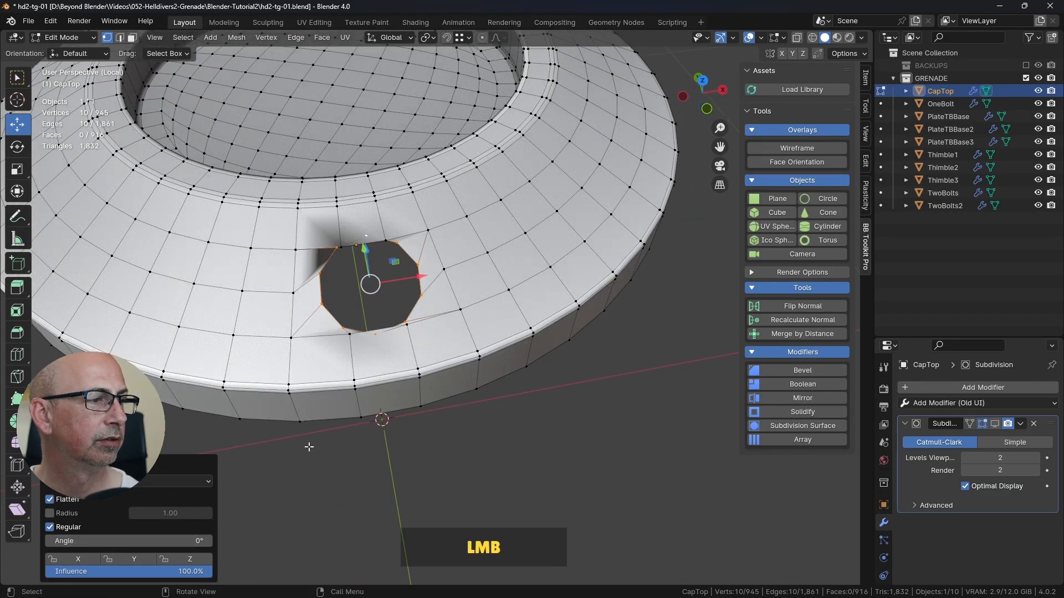
Step: Shrink the hole's circular boundary loop on CapTop's slope by scaling it to 0.719 and again to 0.941
middle_drag(308, 447, 626, 200)
key(s)
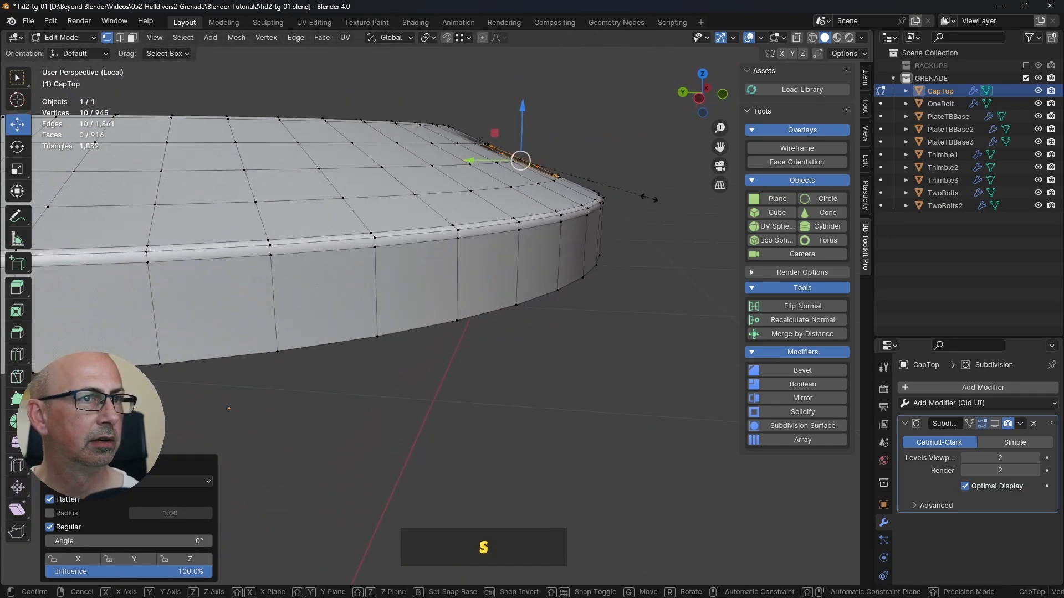
click(522, 159)
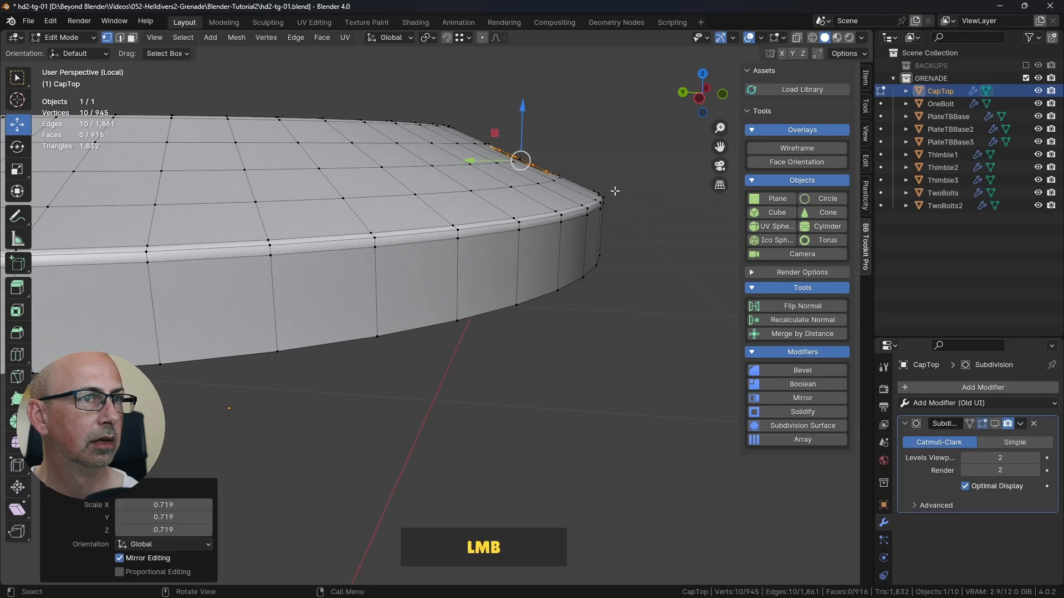
middle_drag(523, 159, 528, 274)
key(s)
click(521, 275)
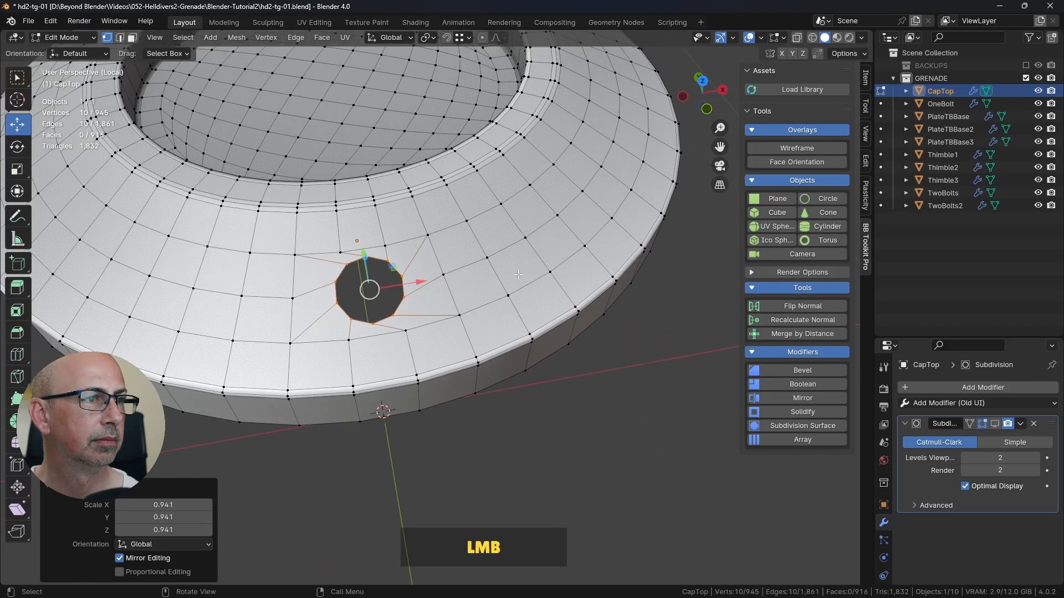
Step: Reapply the LoopTools circle to the hole's boundary with its angle at -22° to align the vertices symmetrically, and clear the selection
shift+middle_drag(392, 317, 531, 288)
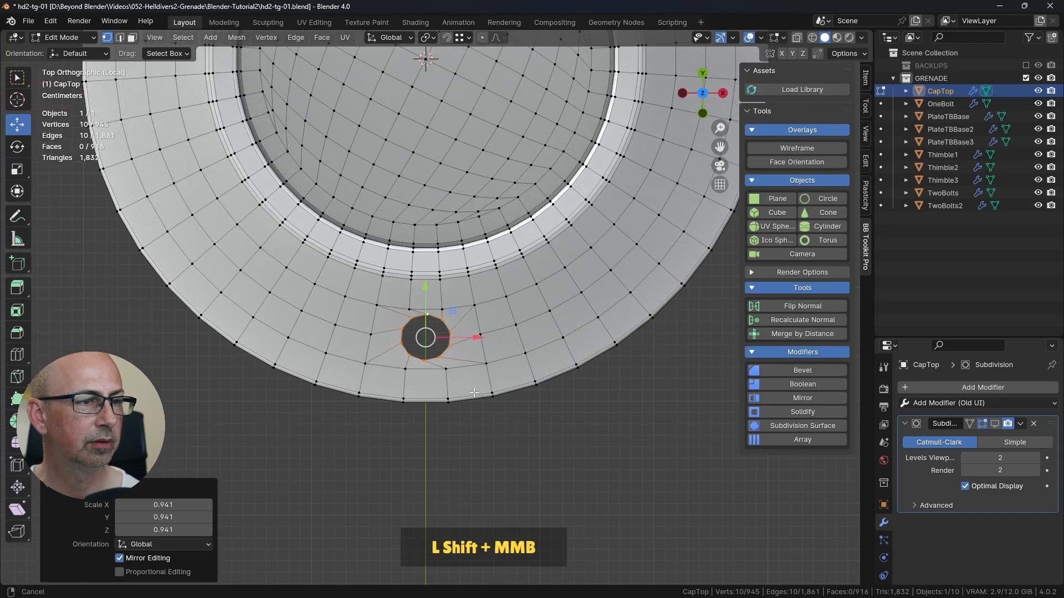
scroll(531, 289, up, 3)
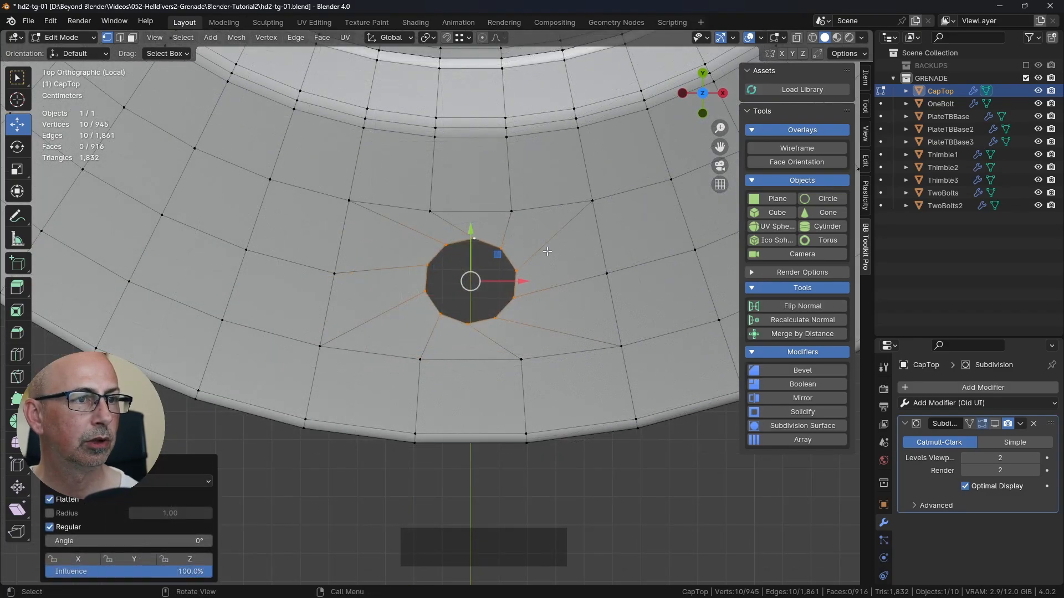
scroll(517, 329, up, 2)
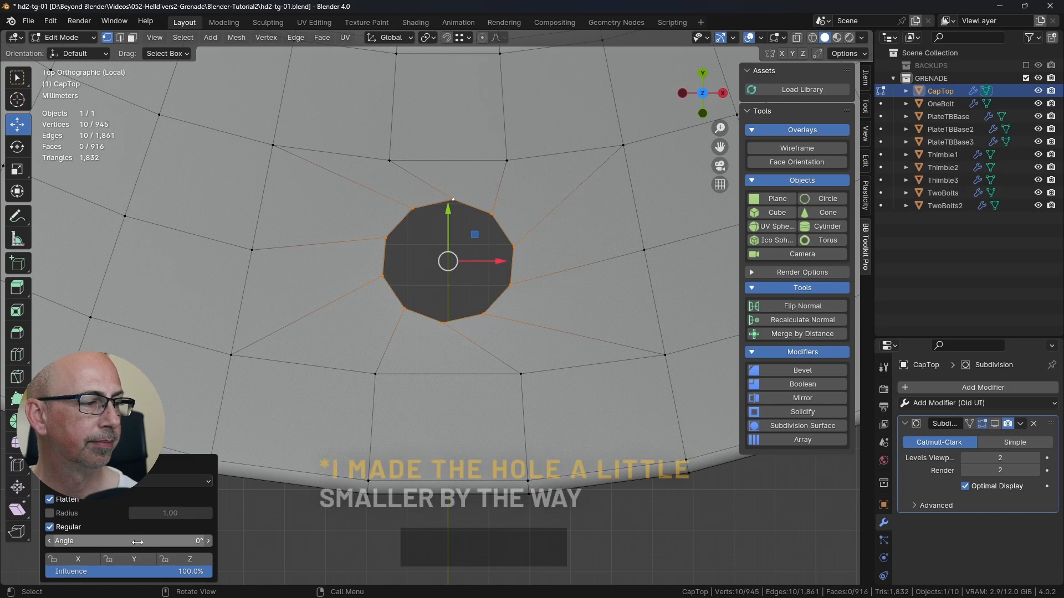
shift+drag(132, 542, 126, 542)
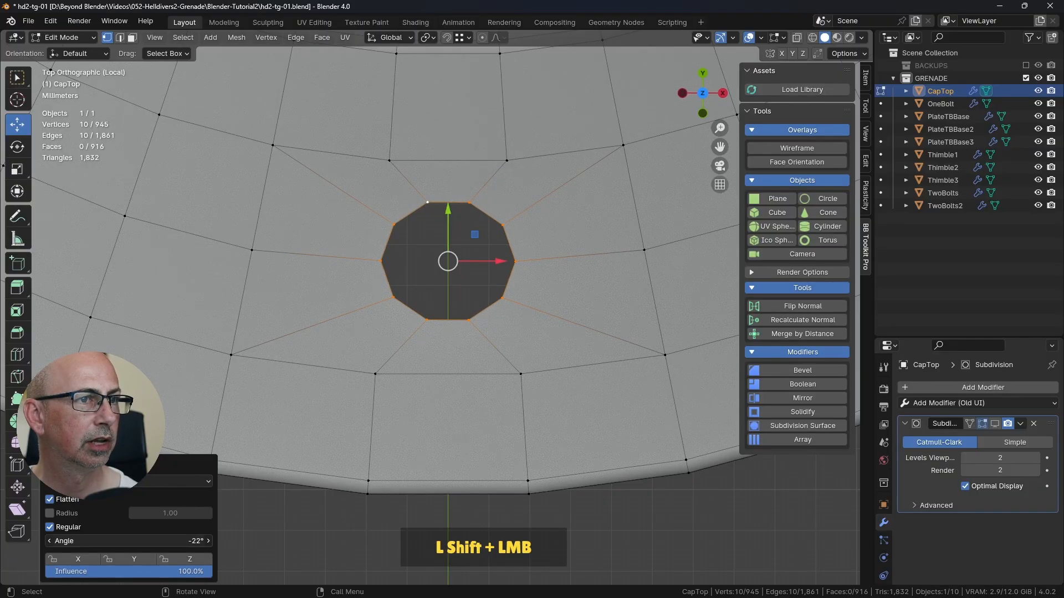
shift+drag(126, 542, 125, 542)
middle_drag(488, 375, 401, 358)
click(626, 454)
Step: Select the hole's boundary loop and scale it up to 1.254
scroll(533, 399, down, 5)
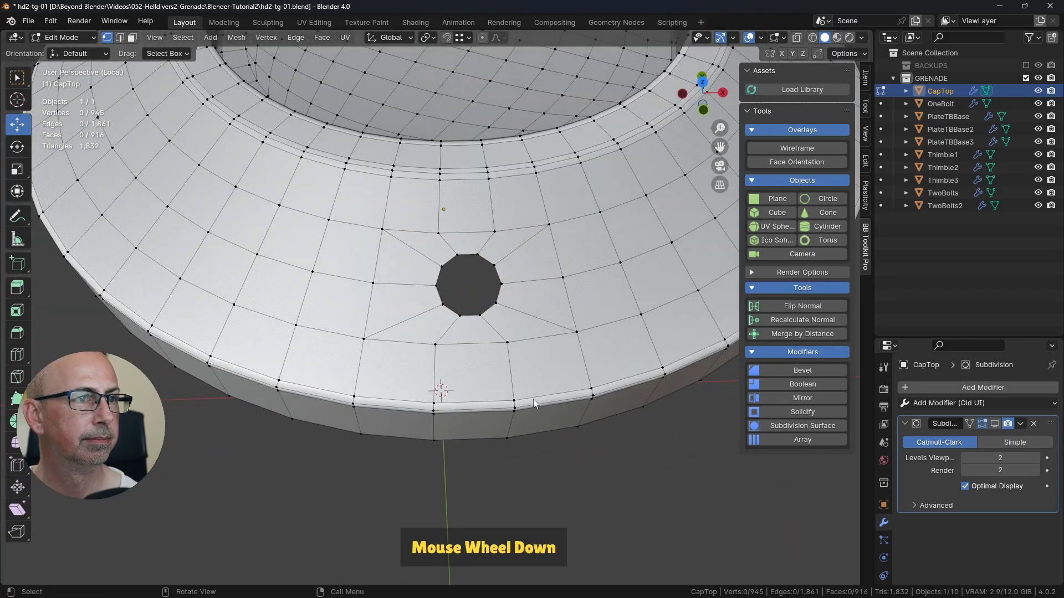
shift+middle_drag(533, 399, 566, 364)
scroll(566, 364, up, 4)
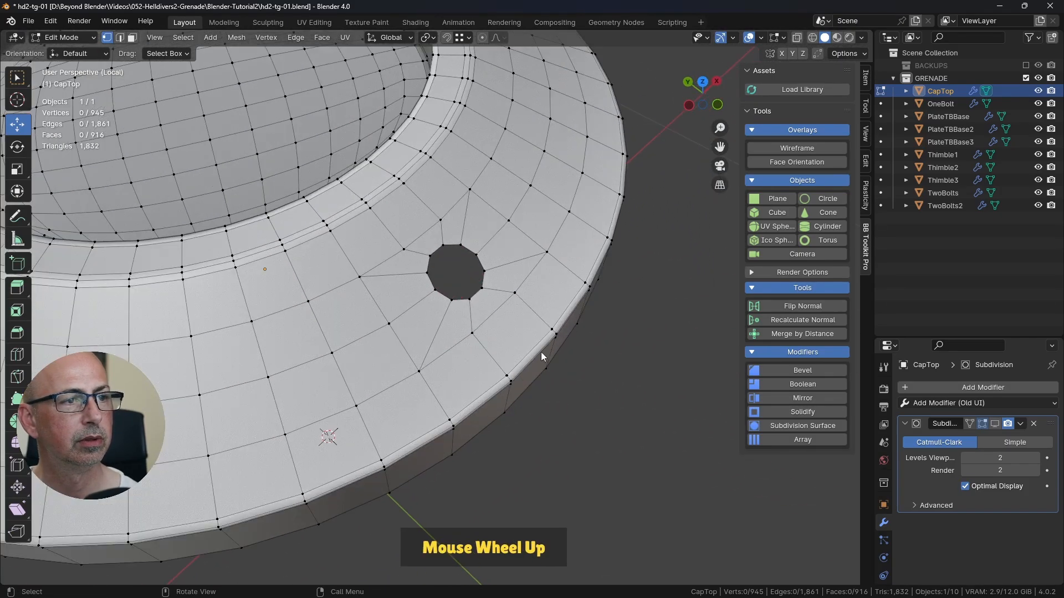
key(space)
click(467, 250)
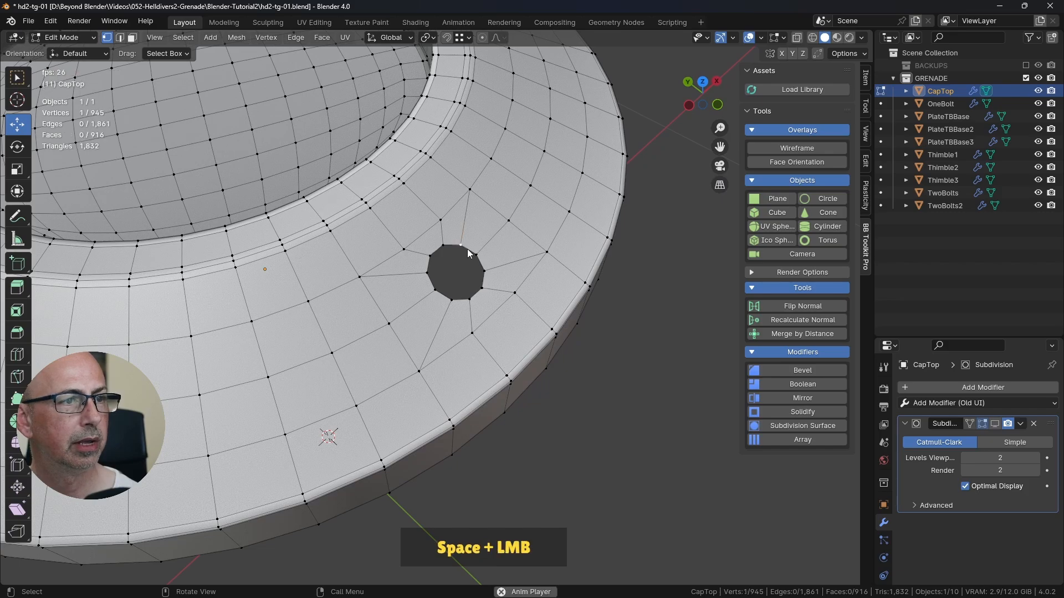
alt+click(467, 253)
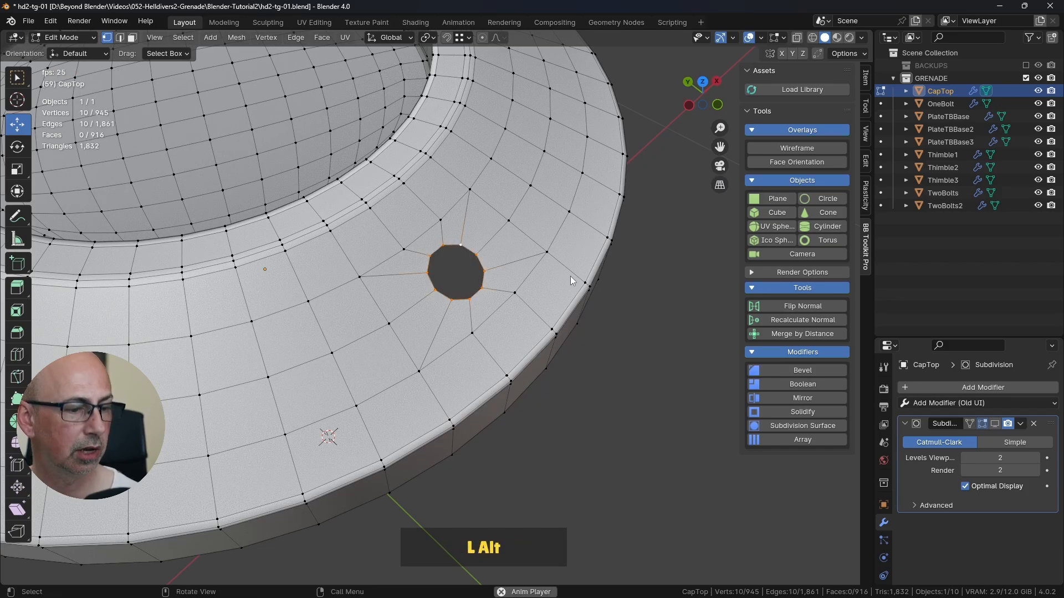
key(s)
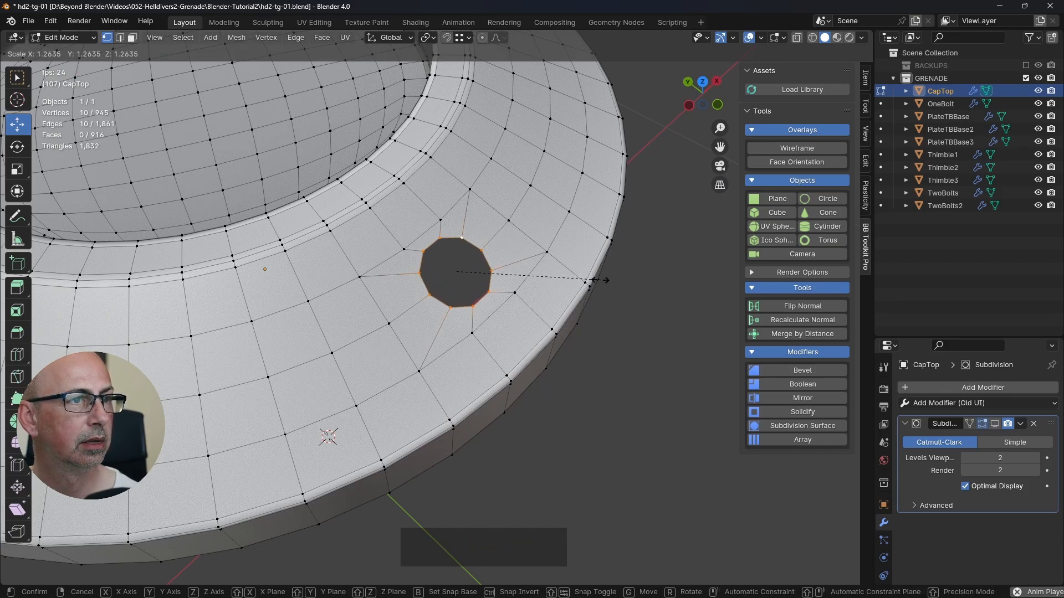
click(594, 281)
middle_drag(594, 281, 553, 321)
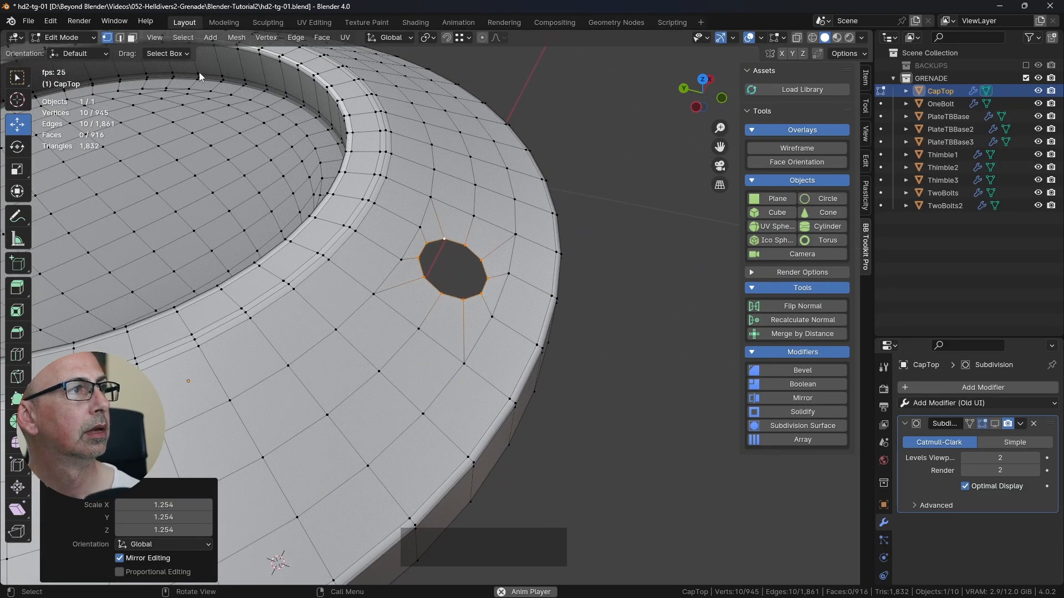
Step: Fill the circular hole with a face and inset it by 0.002094 m
key(f)
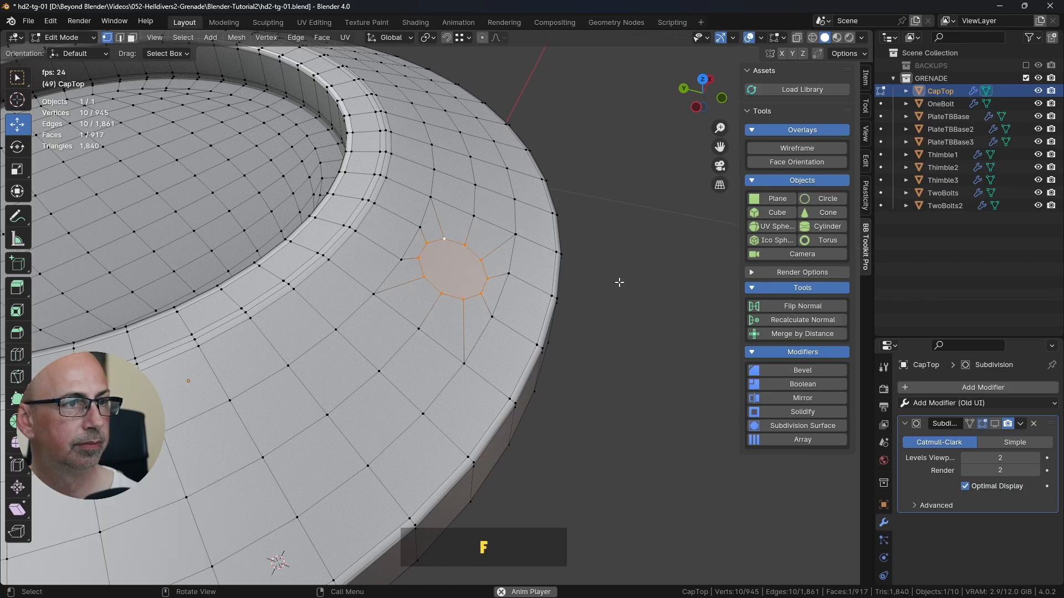
key(i)
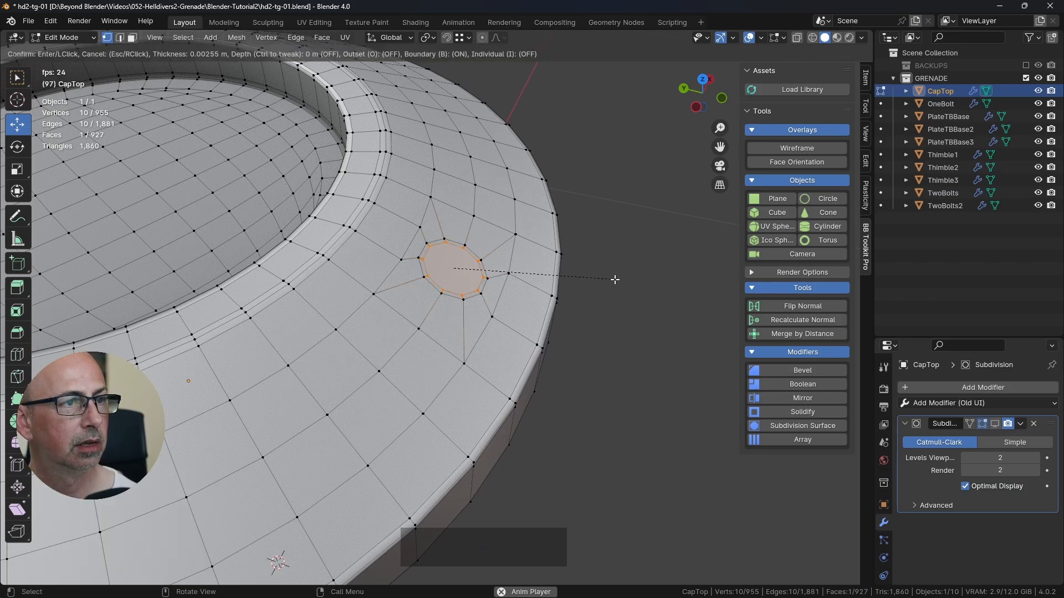
key(shift)
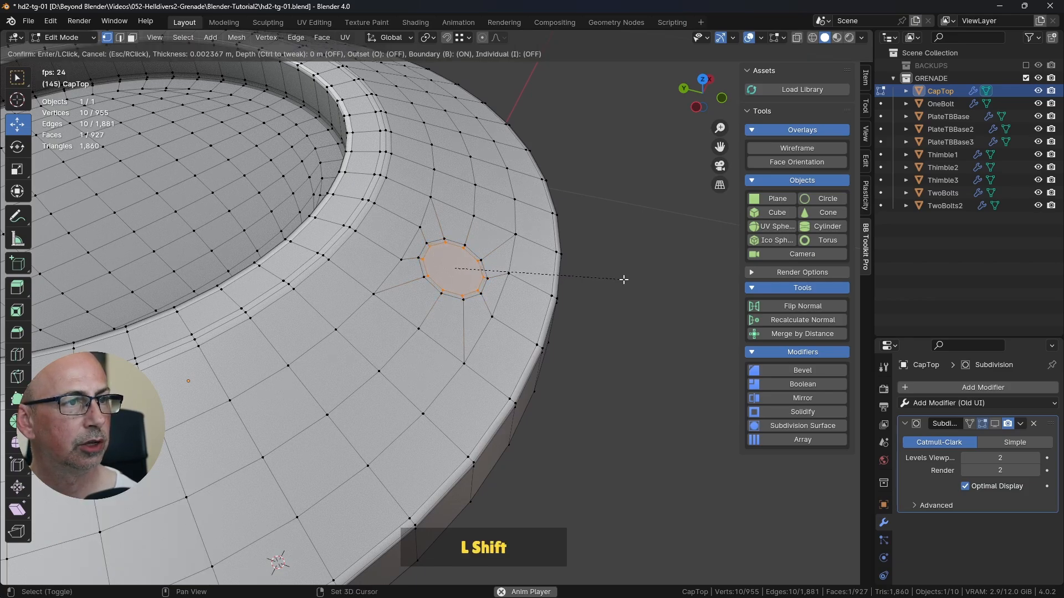
shift+click(628, 279)
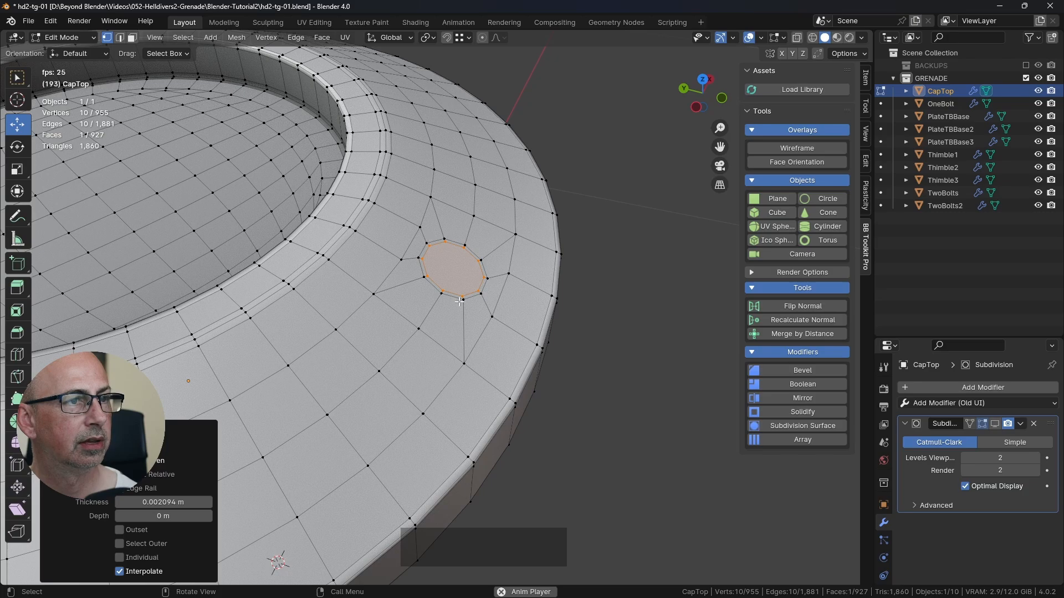
middle_drag(492, 292, 460, 289)
scroll(474, 289, up, 3)
Step: Toggle the Subdivision modifier's viewport display on and back off, and save the file
click(995, 425)
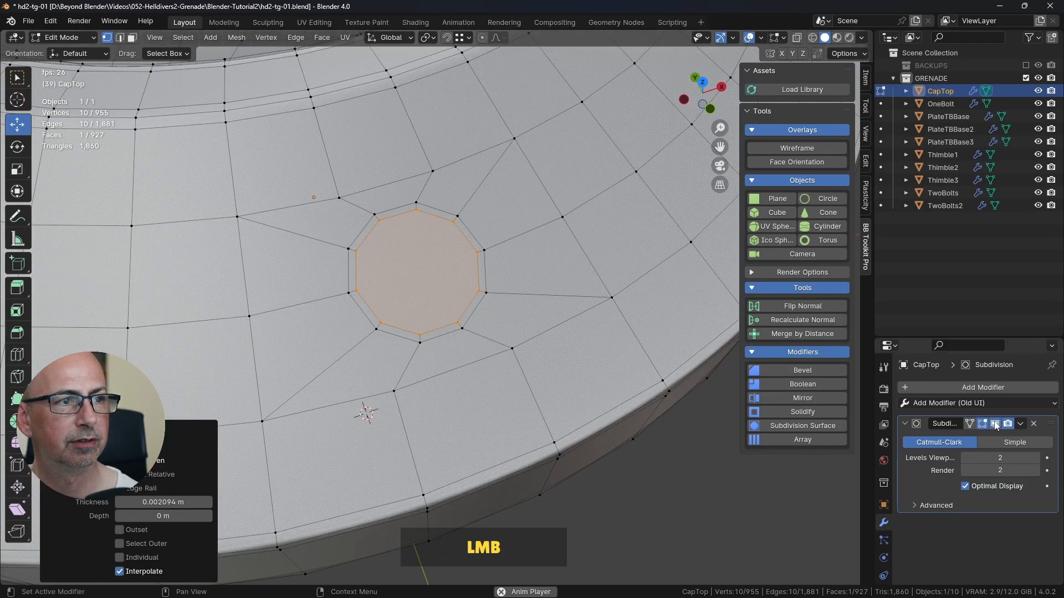
click(995, 424)
key(ctrl)
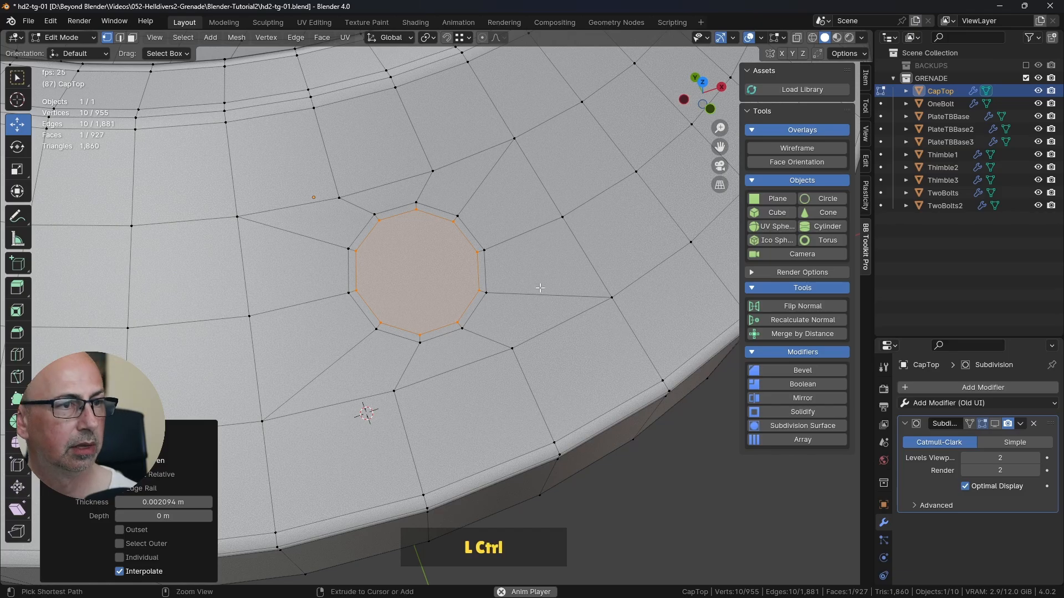
key(ctrl+s)
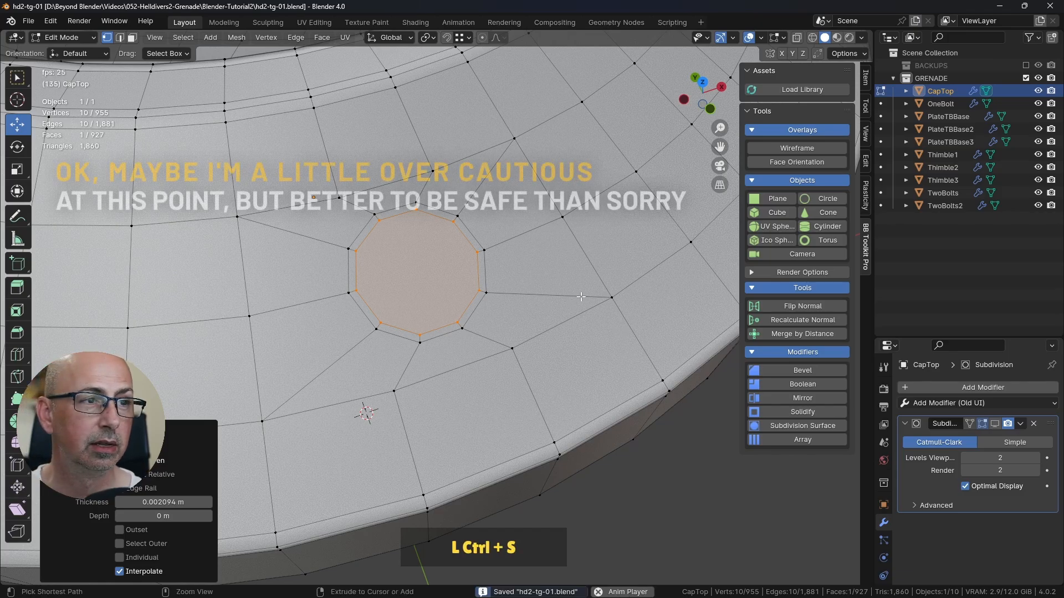
Step: In face mode, try extruding the circular inner face 0.020295 m into the cap and examine the recess
shift+middle_drag(527, 298, 365, 172)
click(132, 37)
click(460, 226)
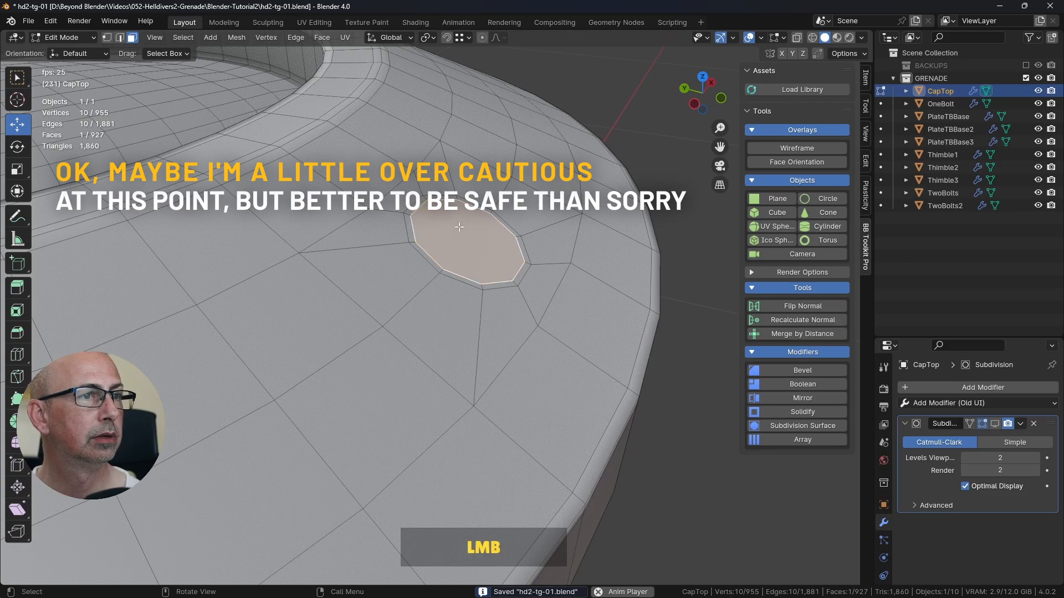
key(e)
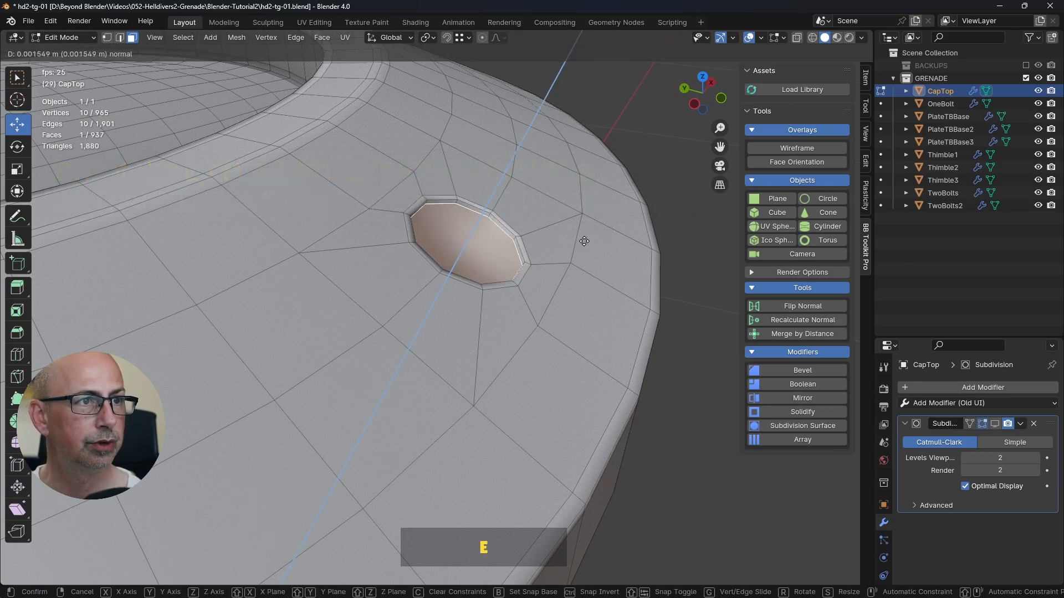
click(564, 280)
middle_drag(564, 281, 597, 308)
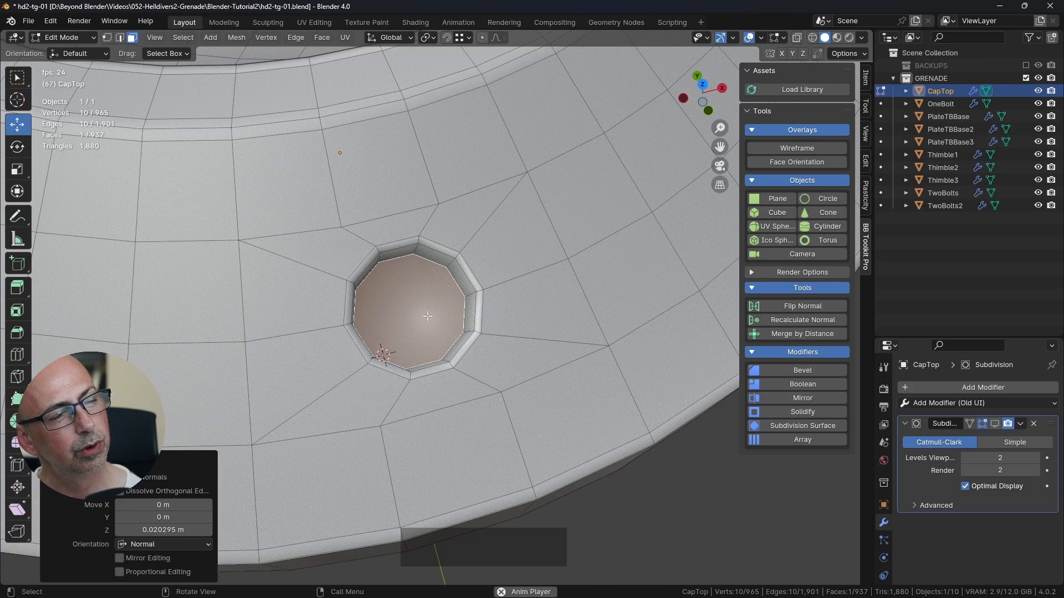
Step: Try insetting the recess's floor face and extruding the smaller face, and undo both operations
middle_drag(423, 307, 388, 260)
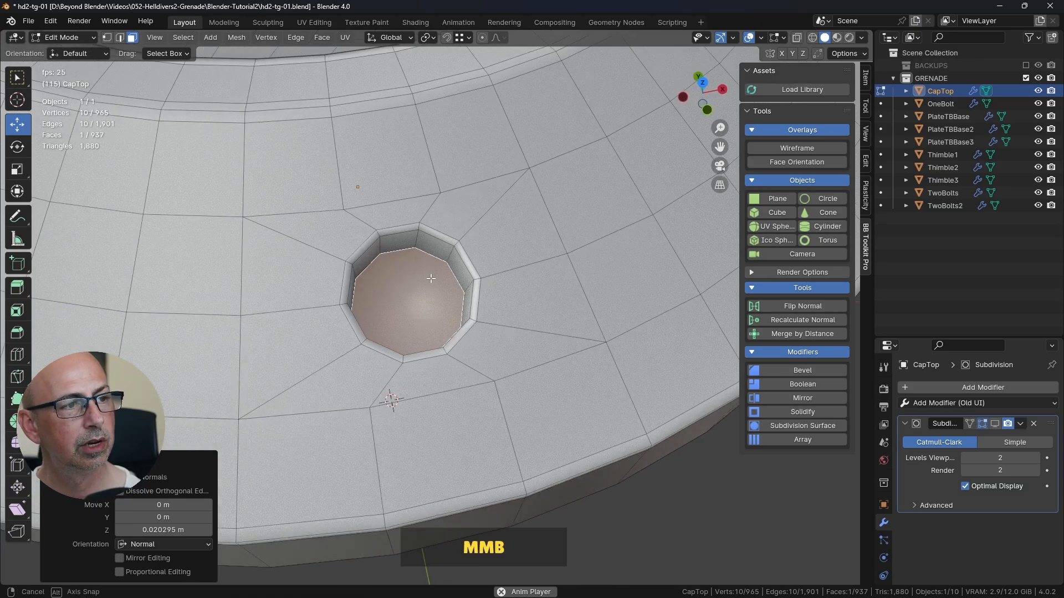
scroll(382, 255, up, 3)
key(i)
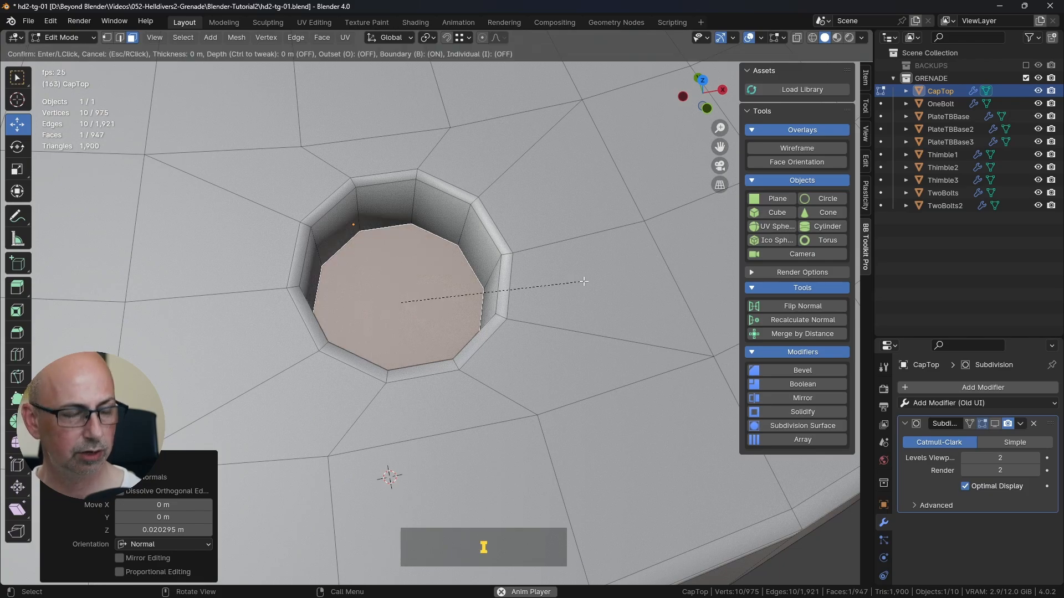
click(560, 277)
key(e)
click(525, 227)
middle_drag(525, 227, 387, 330)
key(ctrl+z)
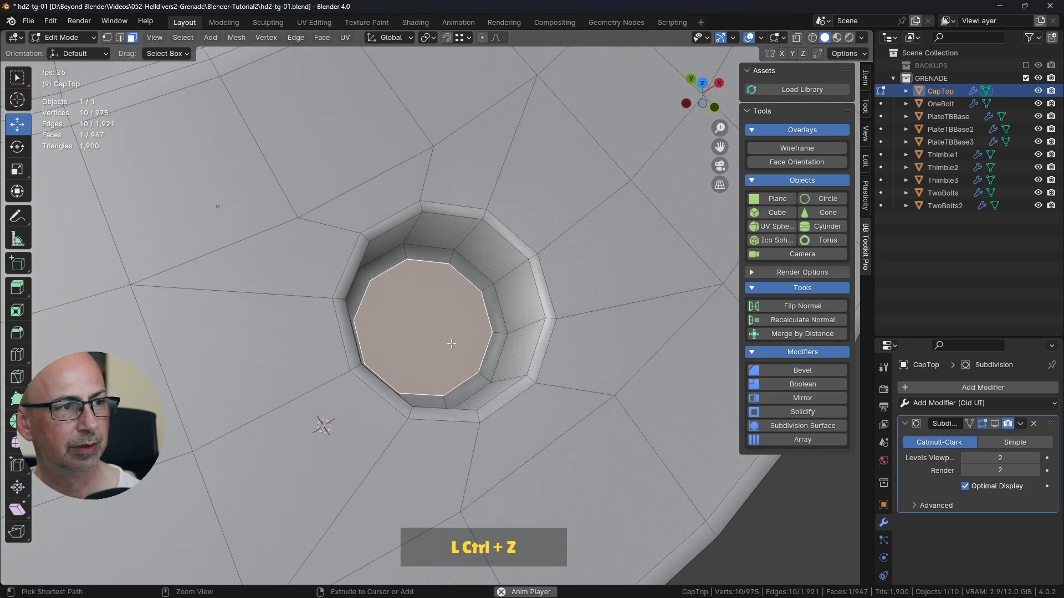
key(ctrl+z)
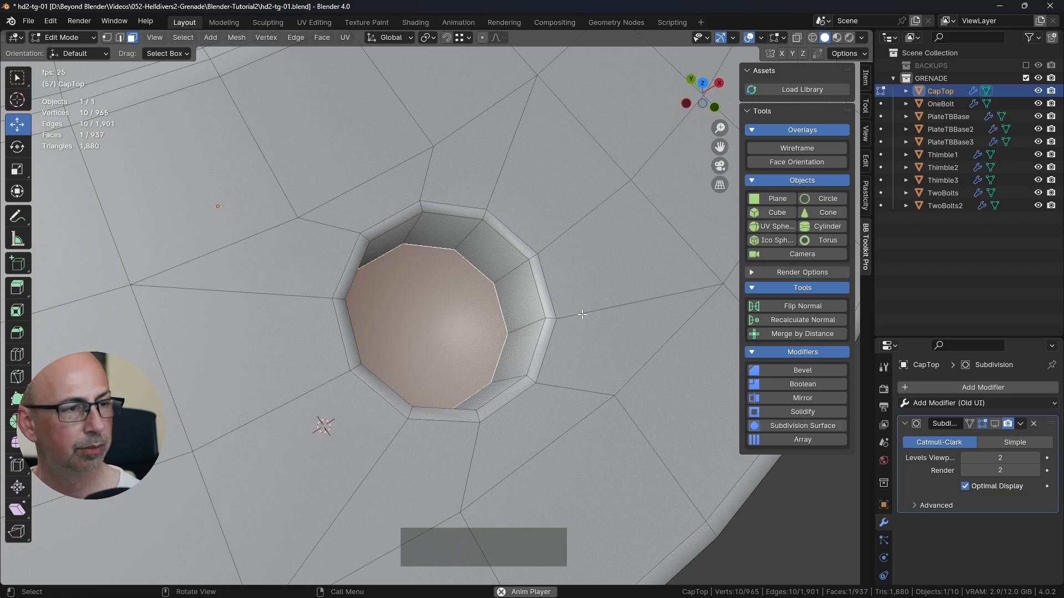
Step: Try the floor face inset once more, cancel it, and undo the recess extrusion
key(i)
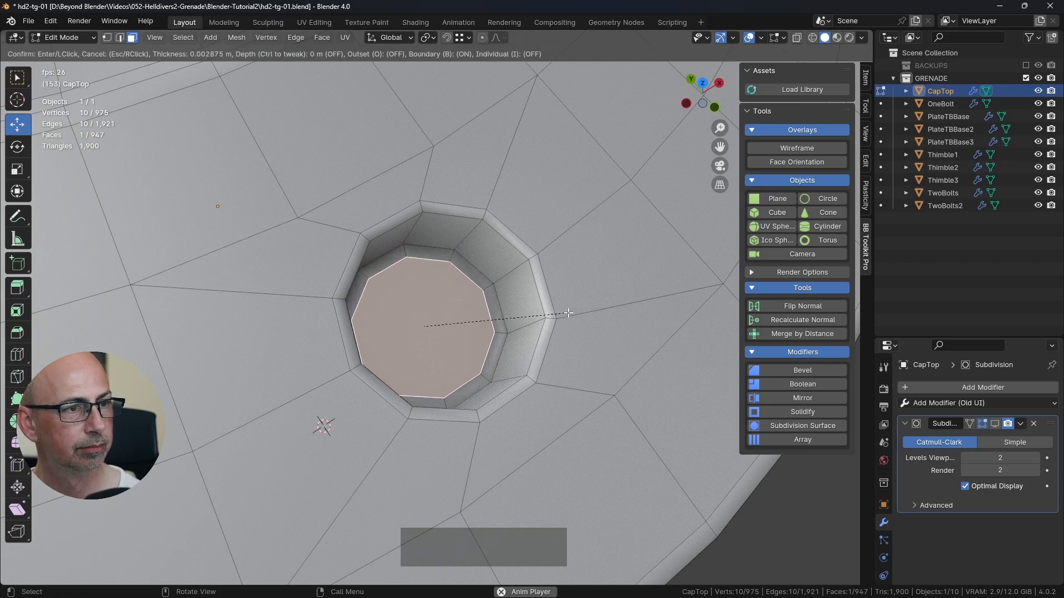
right_click(567, 313)
key(ctrl+z)
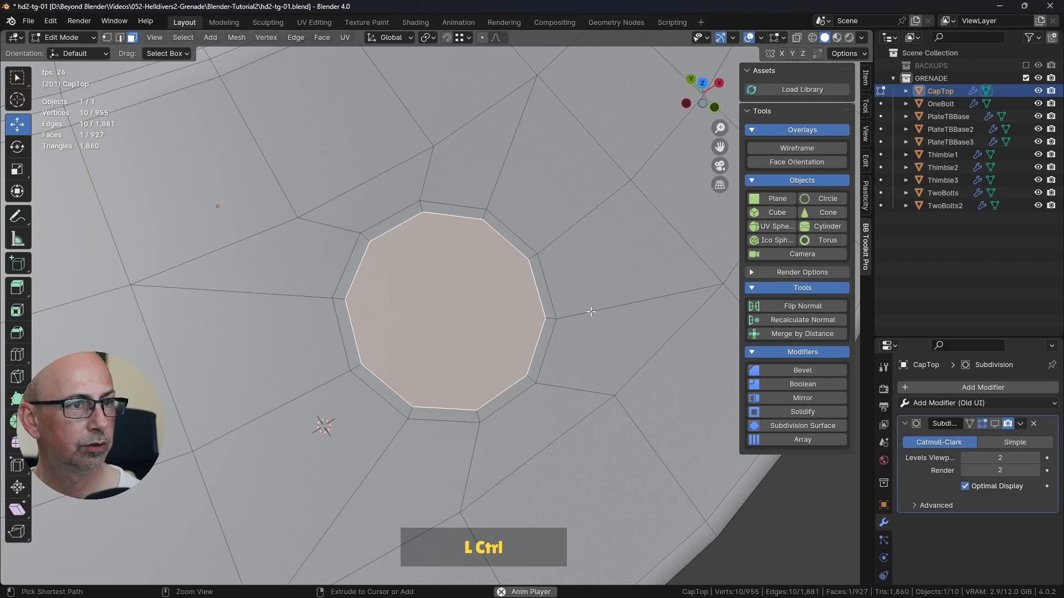
Step: Extrude the circular inner face 0.019749 m into the cap to form the bolt hole
key(e)
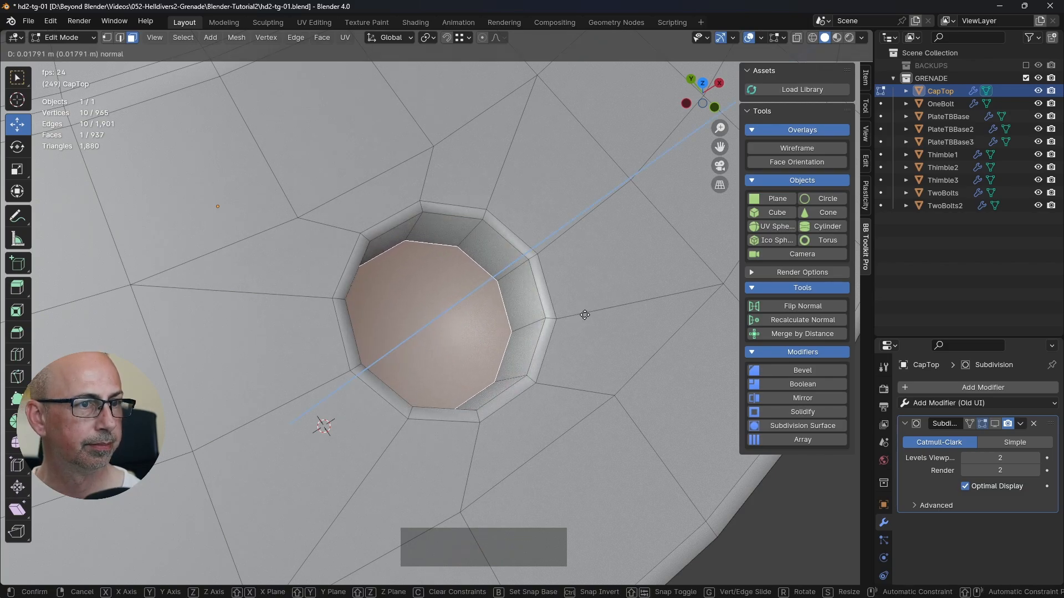
click(582, 313)
middle_drag(582, 313, 560, 321)
scroll(614, 310, down, 2)
Step: Duplicate the bolt hole's floor face in place and scale the copy to 0.832
key(shift+d)
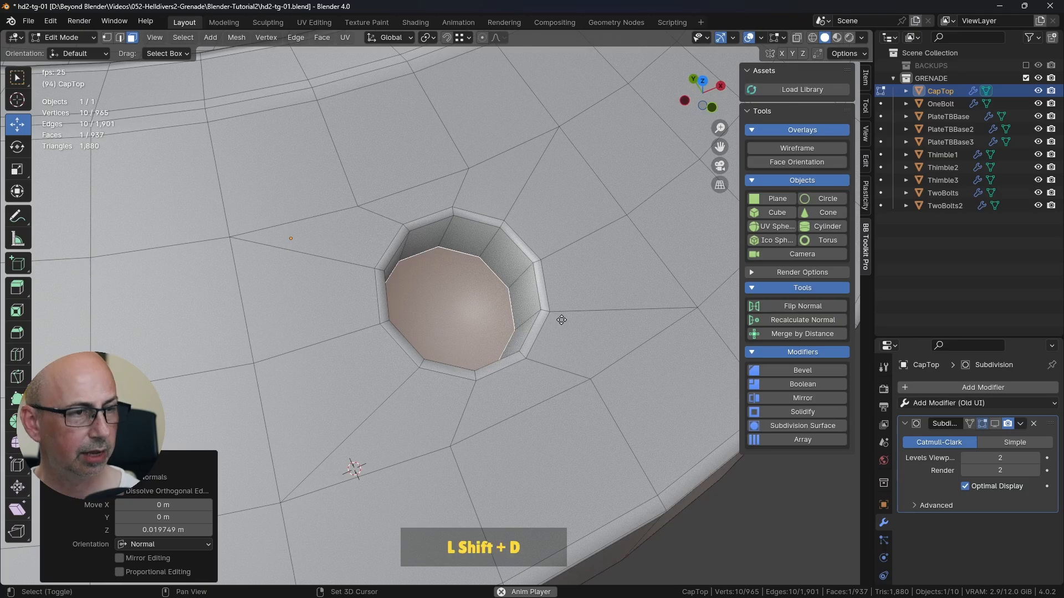
right_click(559, 296)
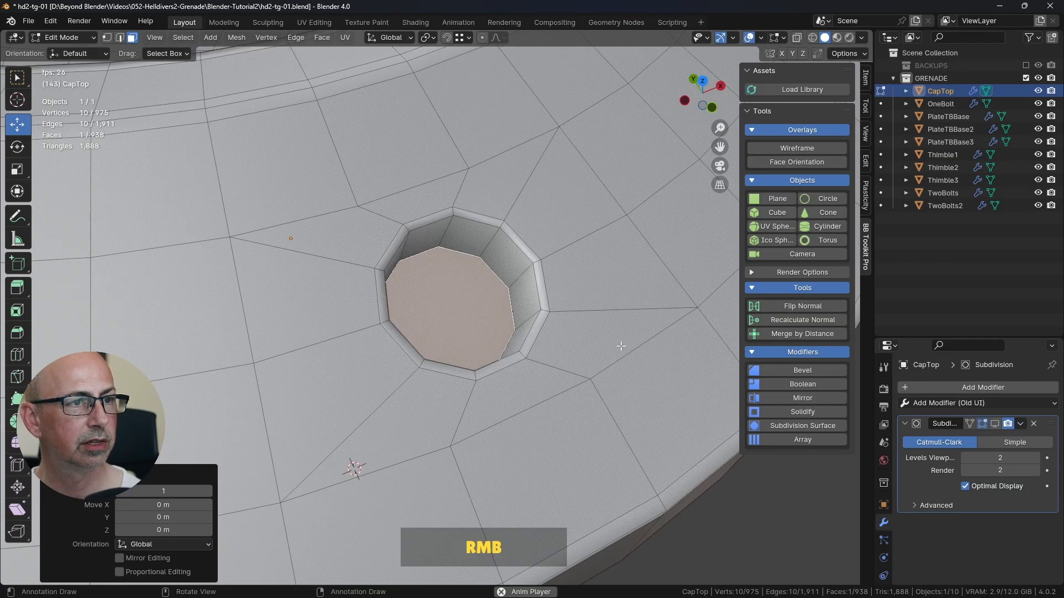
key(s)
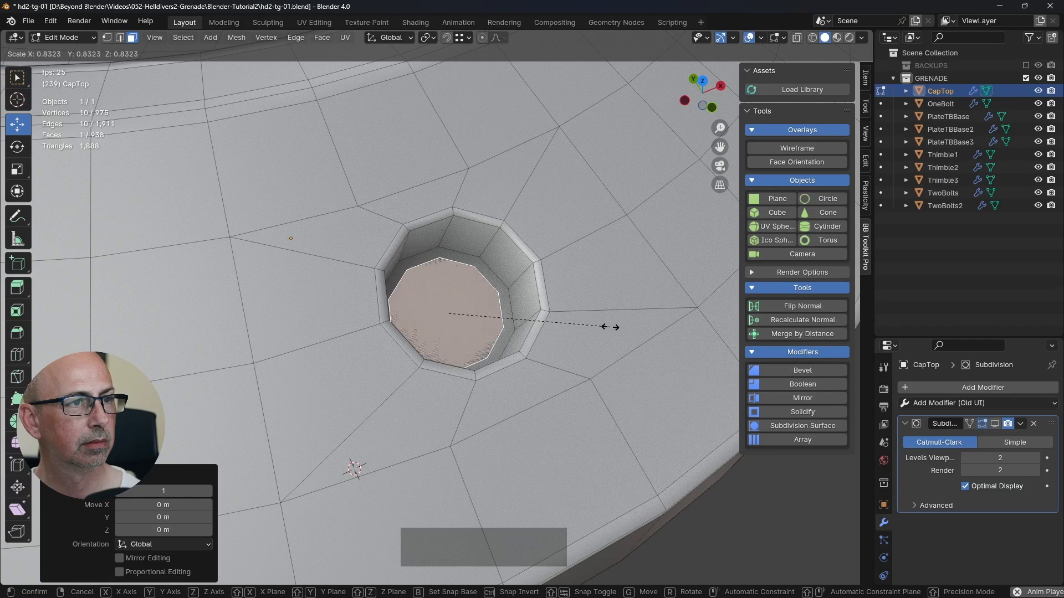
click(608, 323)
Step: Extrude the duplicated face 0.019749 m outward to the hole's rim to form the bolt body
middle_drag(548, 356, 552, 296)
scroll(545, 347, down, 2)
key(e)
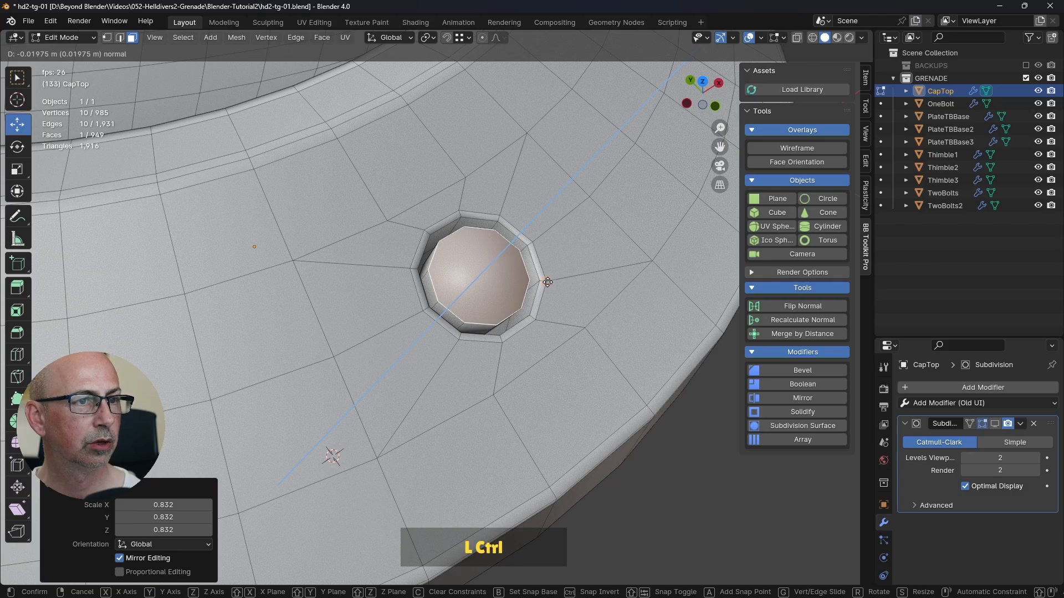
ctrl+click(546, 282)
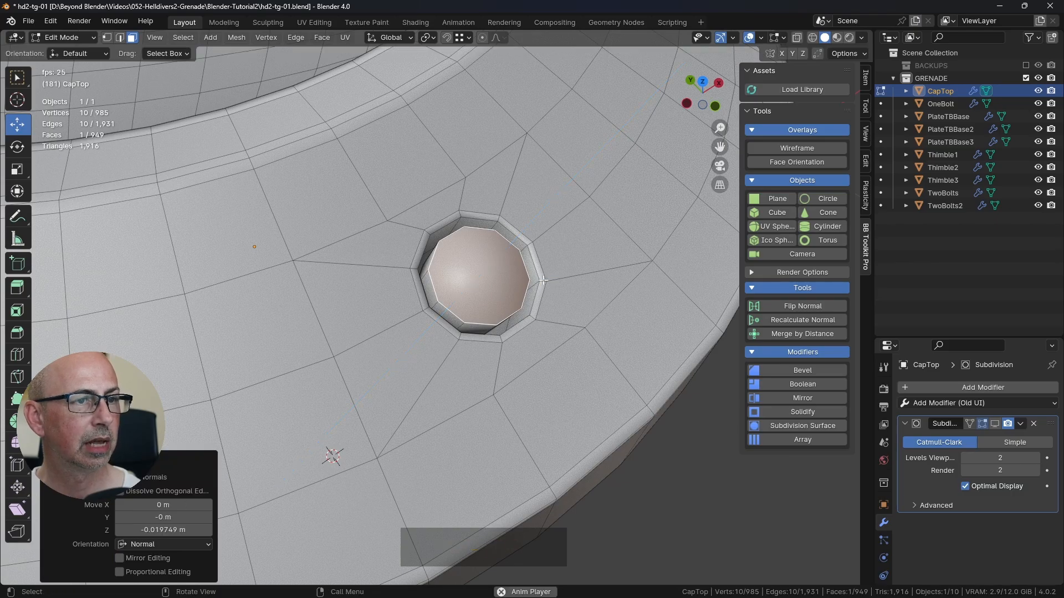
Step: Set snapping to use the closest point and inset the bolt's top face by 0.004756 m
click(465, 36)
click(414, 75)
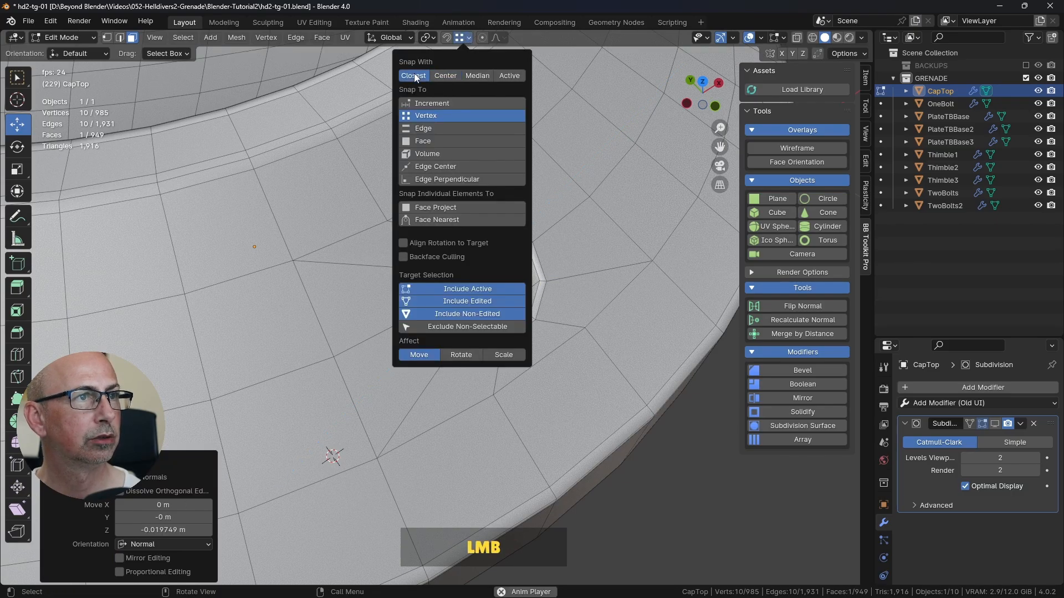
middle_drag(554, 340, 494, 311)
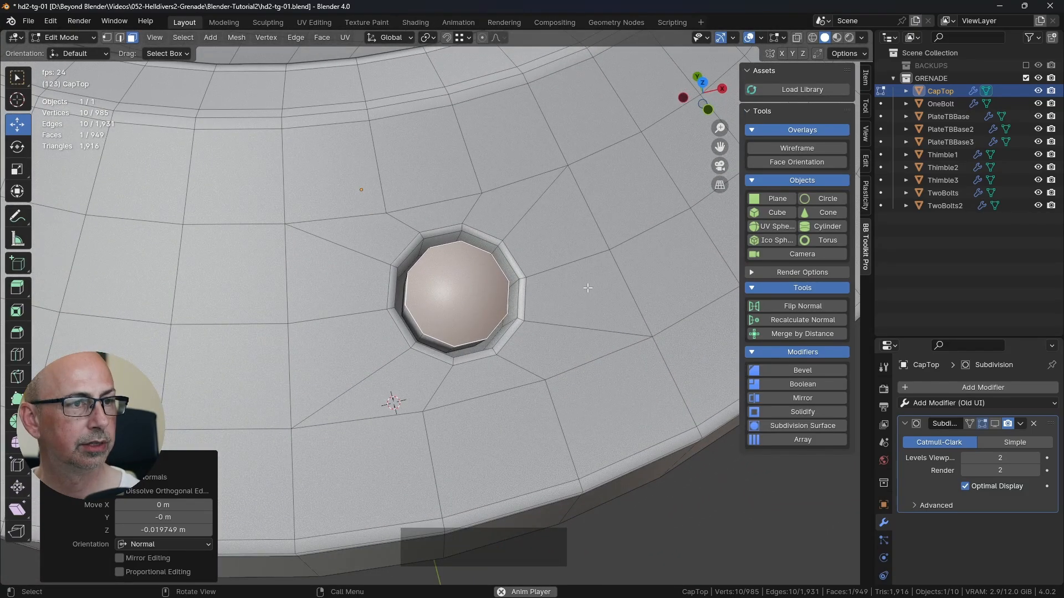
key(i)
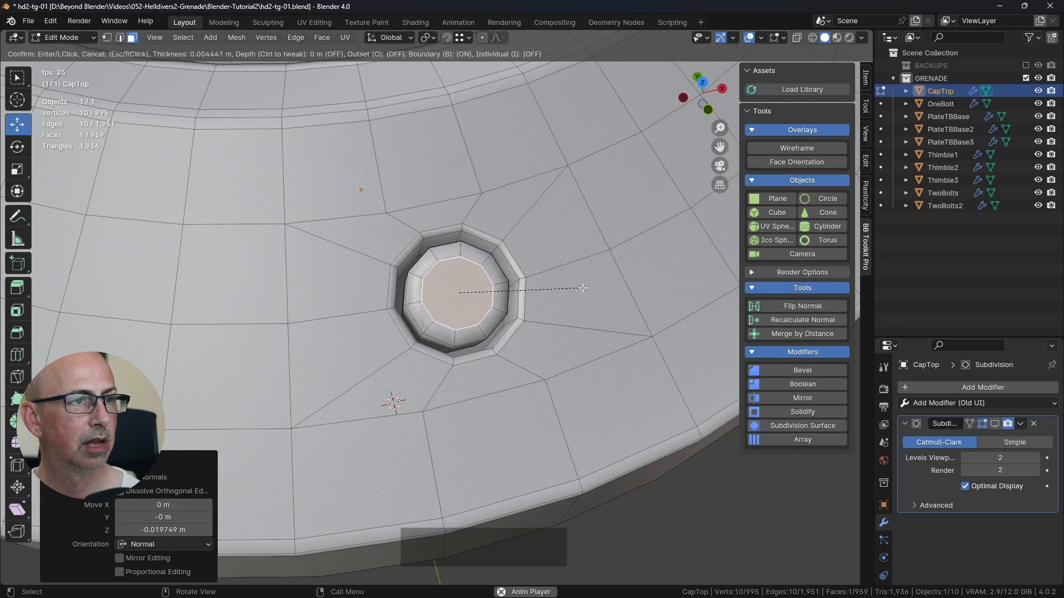
click(581, 287)
middle_drag(581, 287, 432, 255)
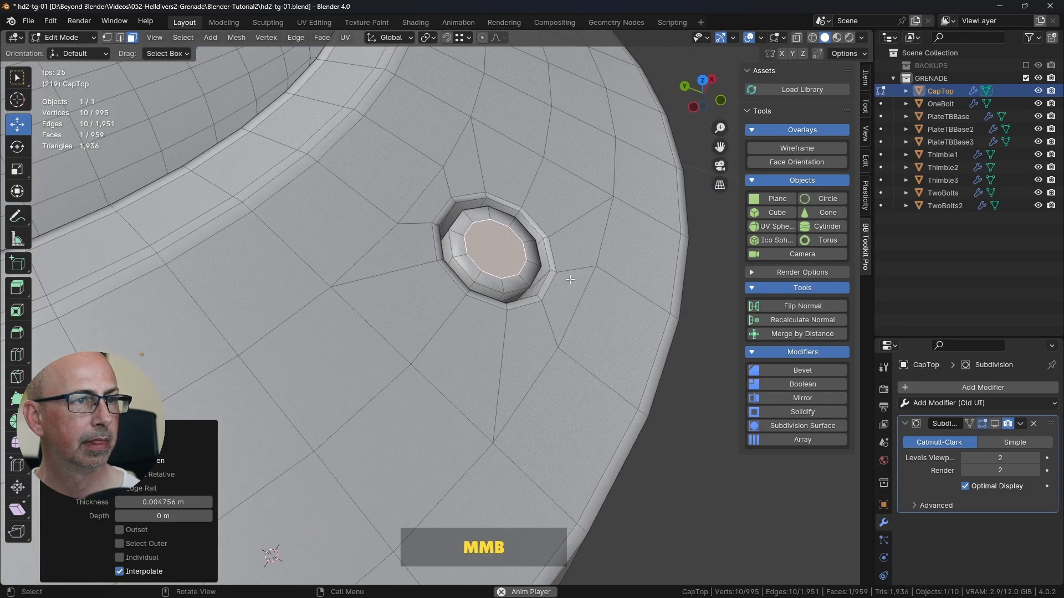
scroll(421, 251, up, 3)
Step: Bevel the edge loop around the bolt's top with two segments about 0.0024 m wide and return to object mode
click(119, 37)
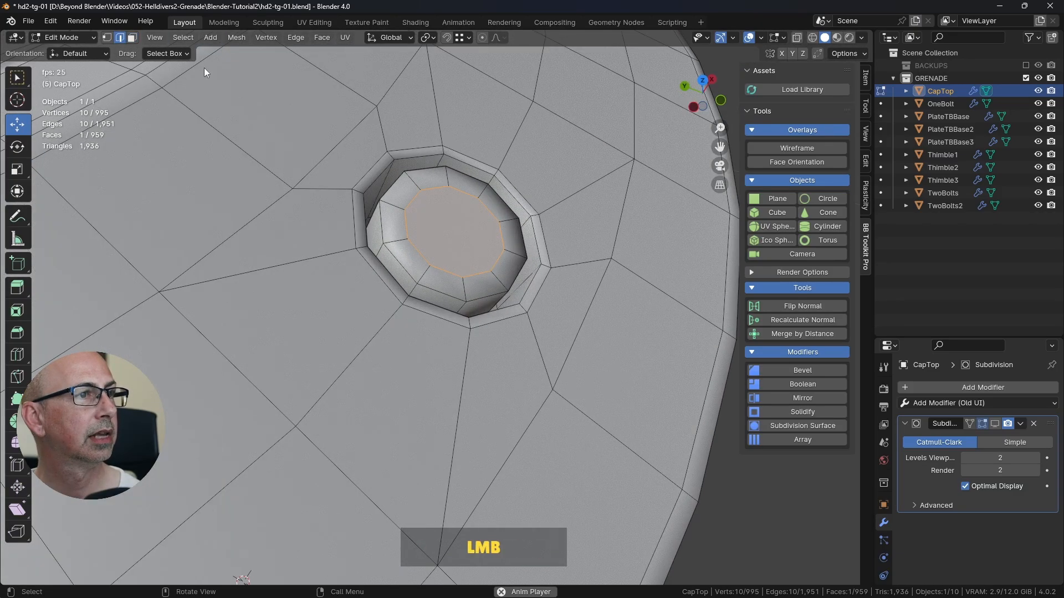
alt+click(400, 196)
alt+middle_click(451, 238)
middle_drag(451, 238, 469, 267)
key(ctrl+b)
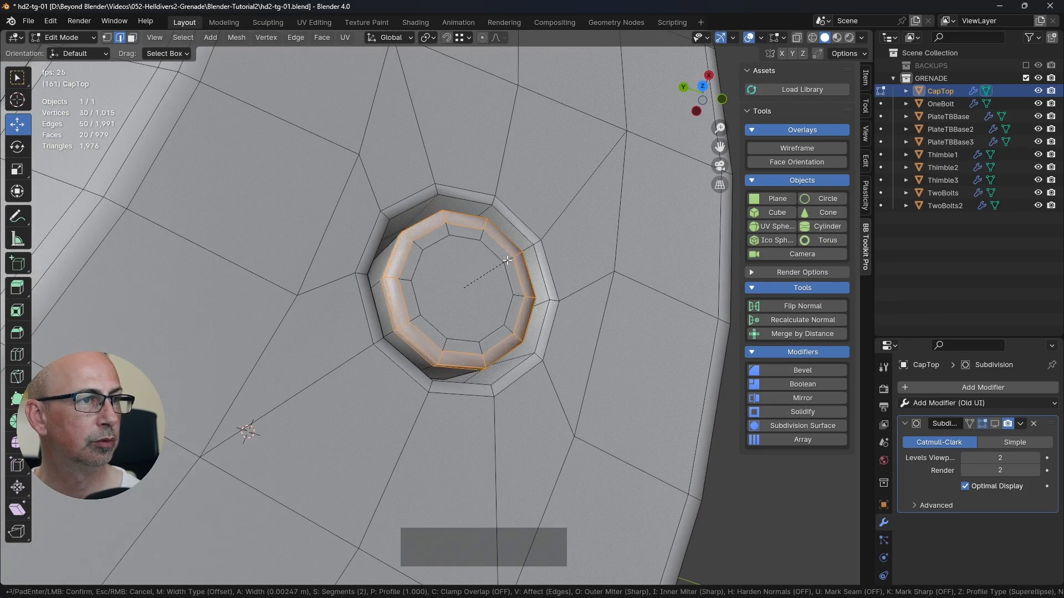
click(506, 260)
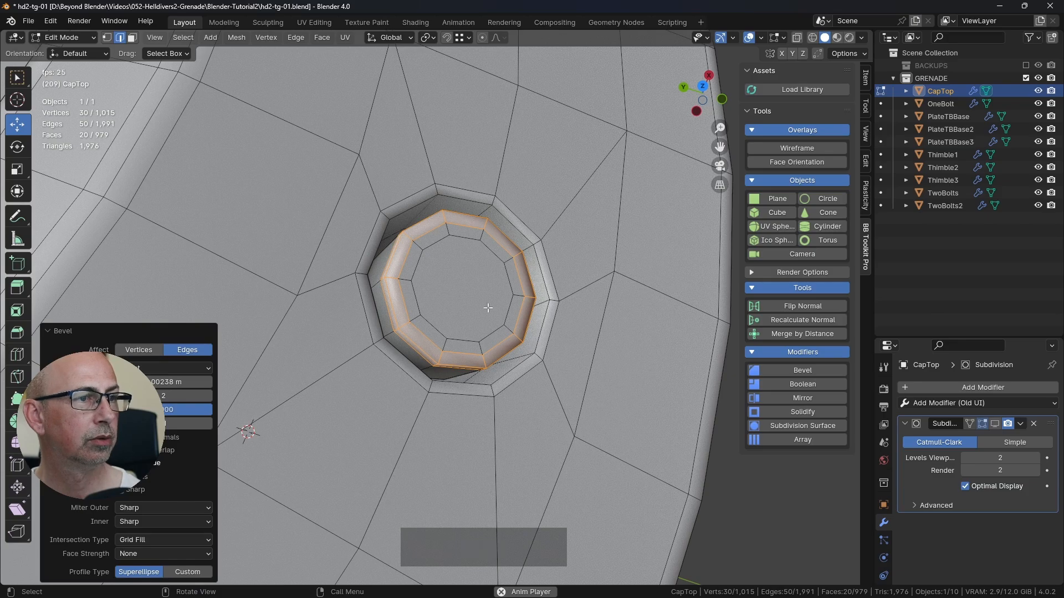
key(Tab)
scroll(487, 307, down, 4)
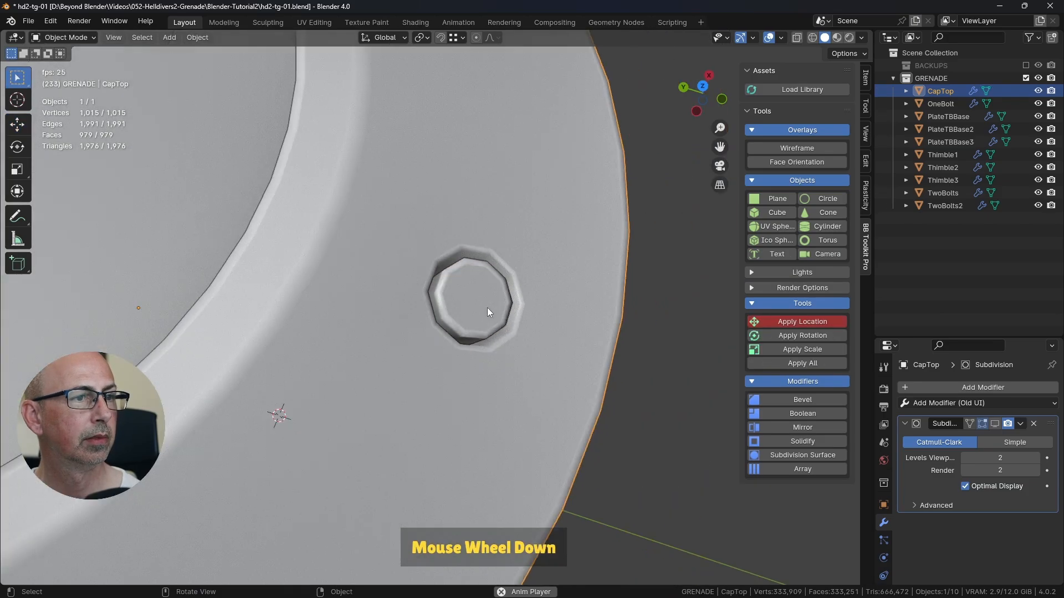
Step: Show the CapTop's Subdivision modifier in the viewport and save the file
click(995, 423)
scroll(685, 404, down, 5)
middle_drag(654, 393, 548, 406)
key(ctrl+s)
scroll(463, 436, up, 2)
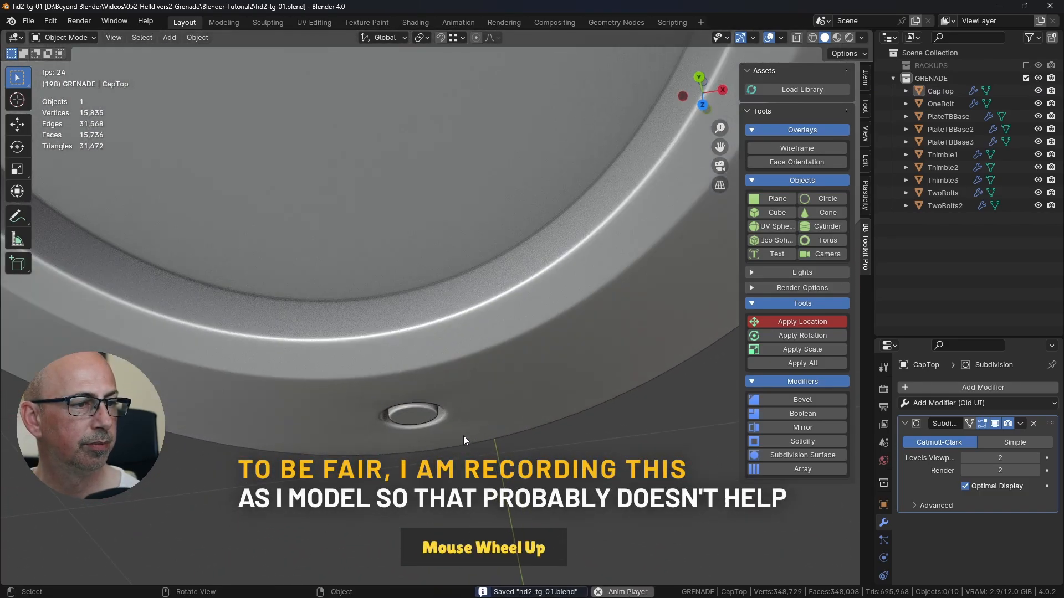
middle_drag(424, 431, 366, 430)
middle_drag(440, 402, 496, 292)
Step: Disable the Subdivision modifier's Optimal Display and temporarily overlay the wireframe to examine the mesh around the bolt hole
click(965, 486)
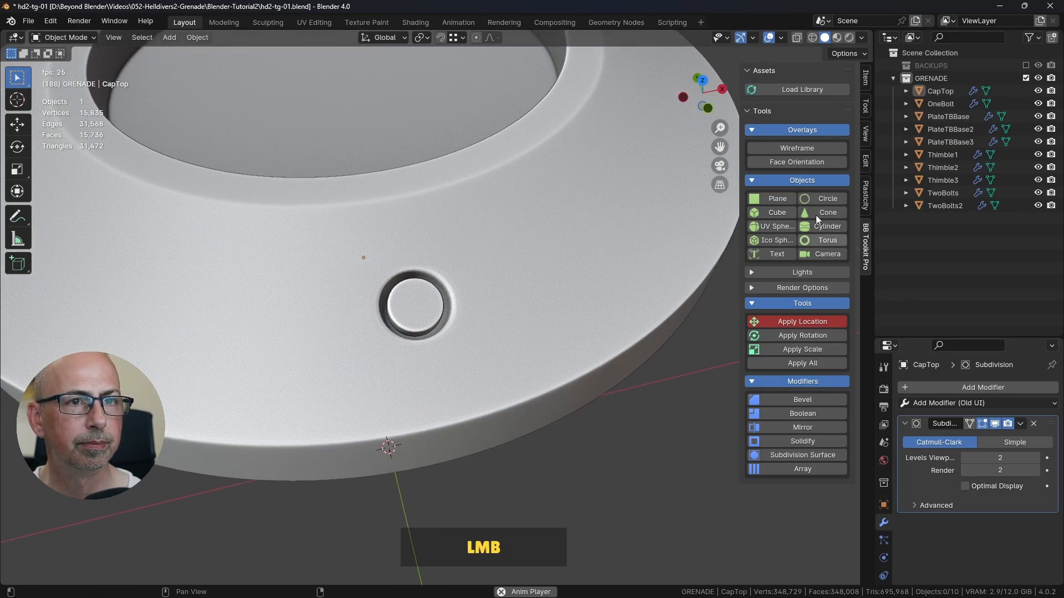
click(788, 147)
middle_drag(443, 346, 480, 367)
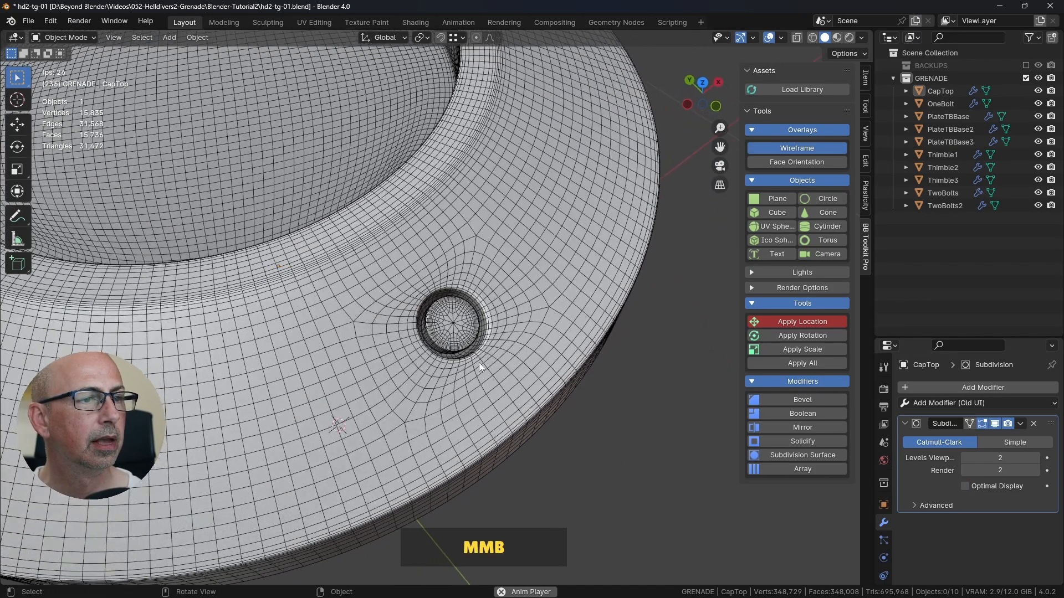
click(813, 149)
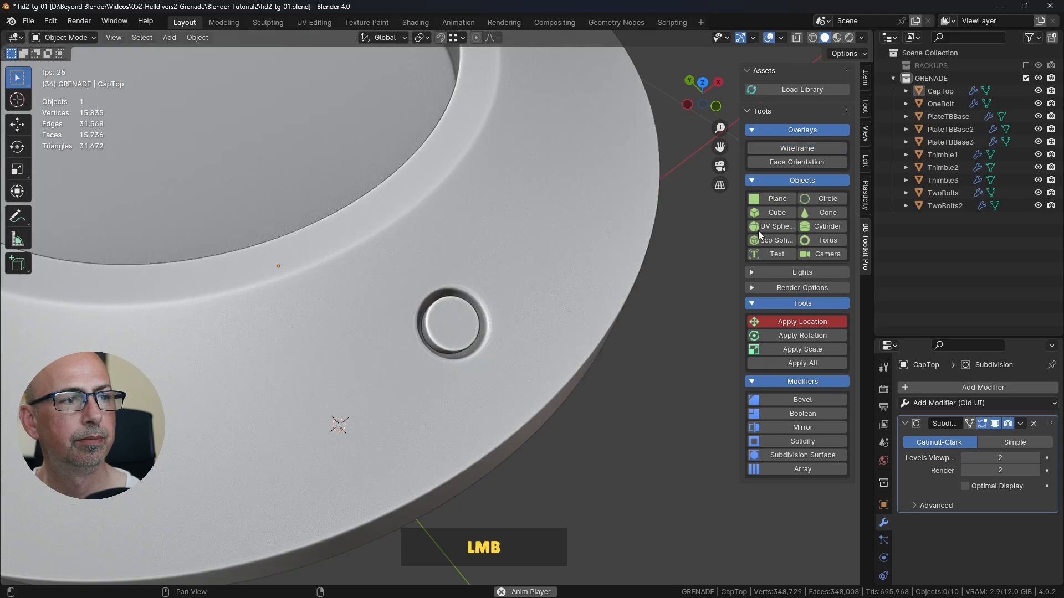
Step: Hide the subdivision in the viewport and slide the edge on the inner side of the bolt hole toward the cap's recess
click(994, 424)
key(Tab)
middle_drag(585, 357, 616, 344)
click(621, 350)
click(621, 384)
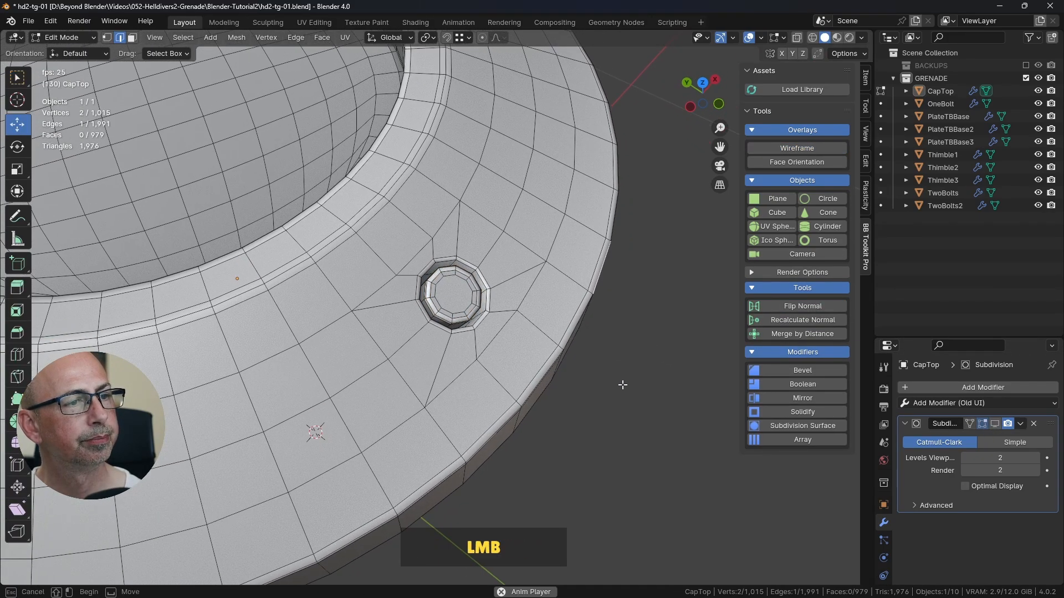
middle_drag(622, 384, 424, 291)
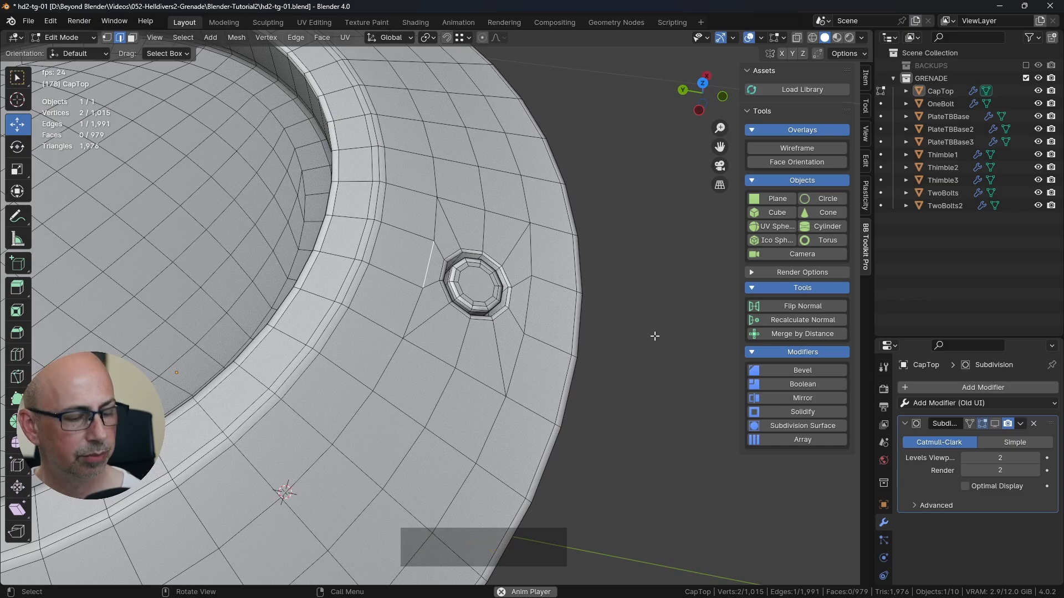
key(g)
key(g)
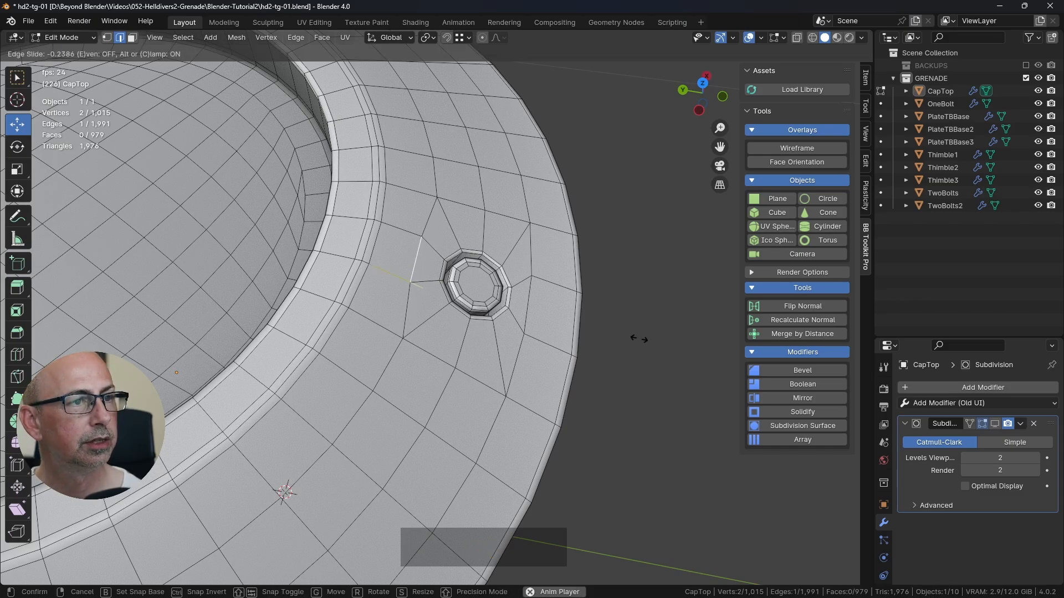
click(636, 339)
Step: Slide the edge on the outer side of the bolt hole toward the cap's rim by a factor of -0.353
click(554, 312)
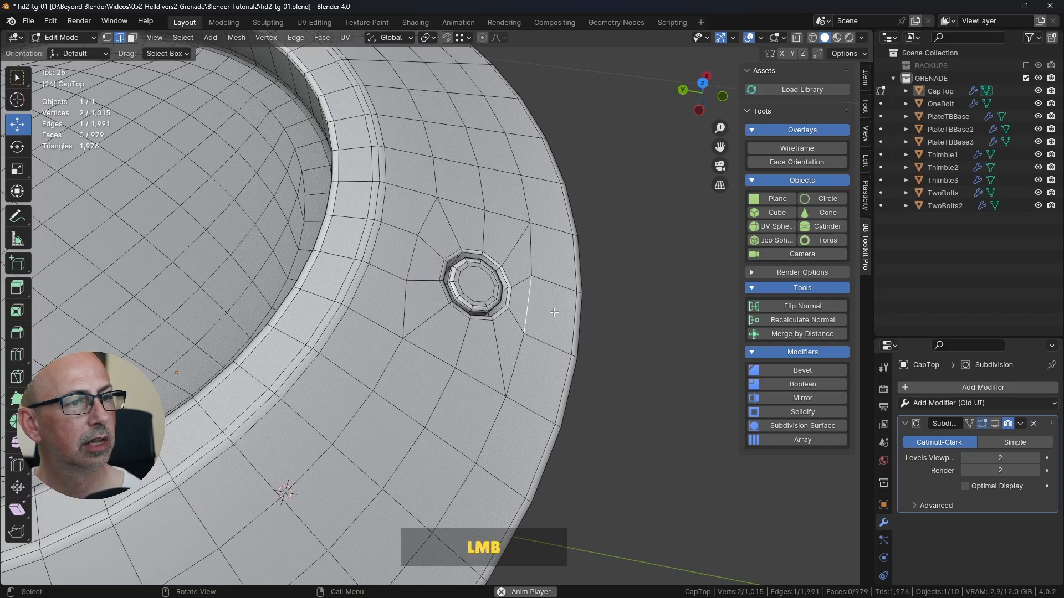
key(g)
key(g)
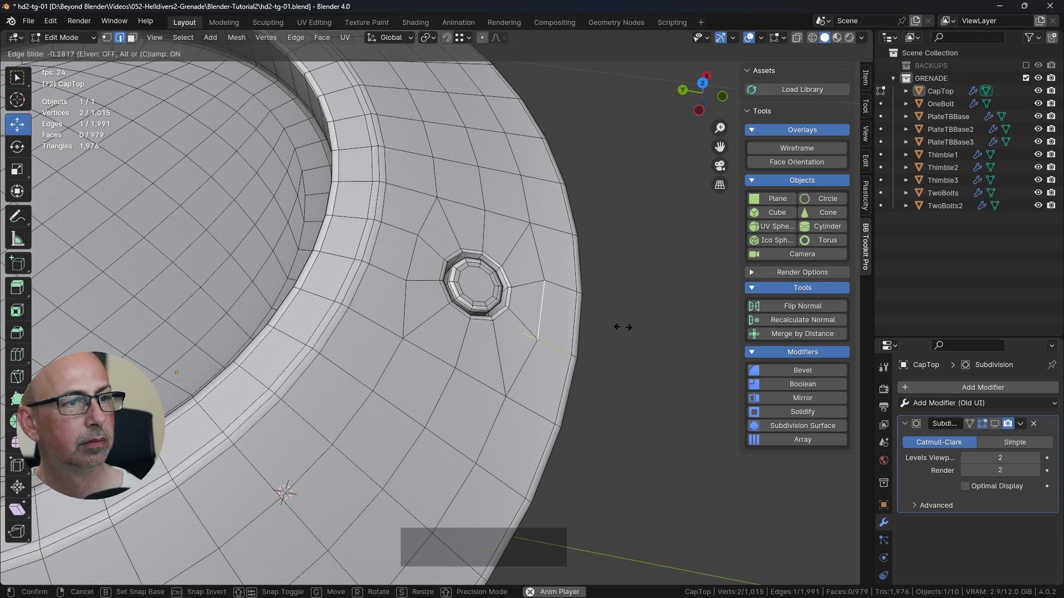
click(626, 329)
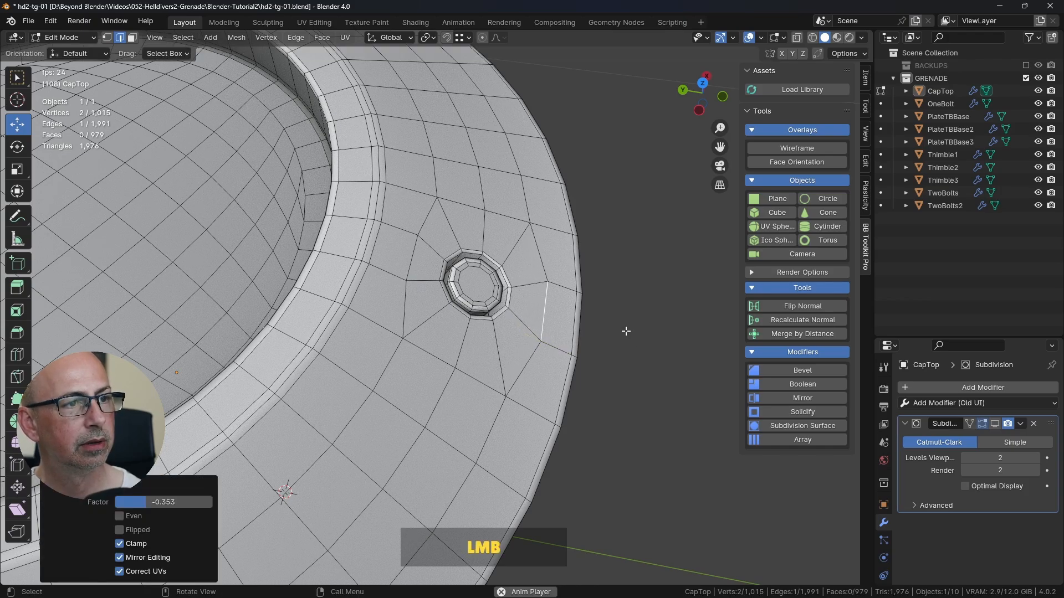
click(650, 355)
Step: Toggle the viewport subdivision to compare the bolt hole's shape and shading from above and beneath the cap
middle_drag(547, 317, 486, 317)
key(Tab)
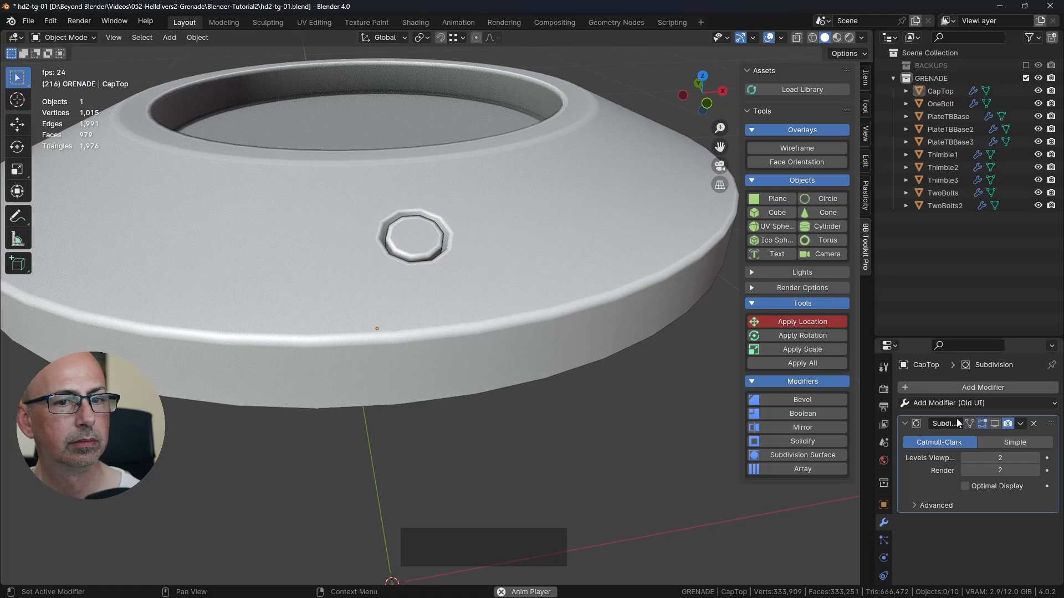
click(995, 424)
middle_drag(522, 400, 546, 368)
scroll(471, 369, up, 6)
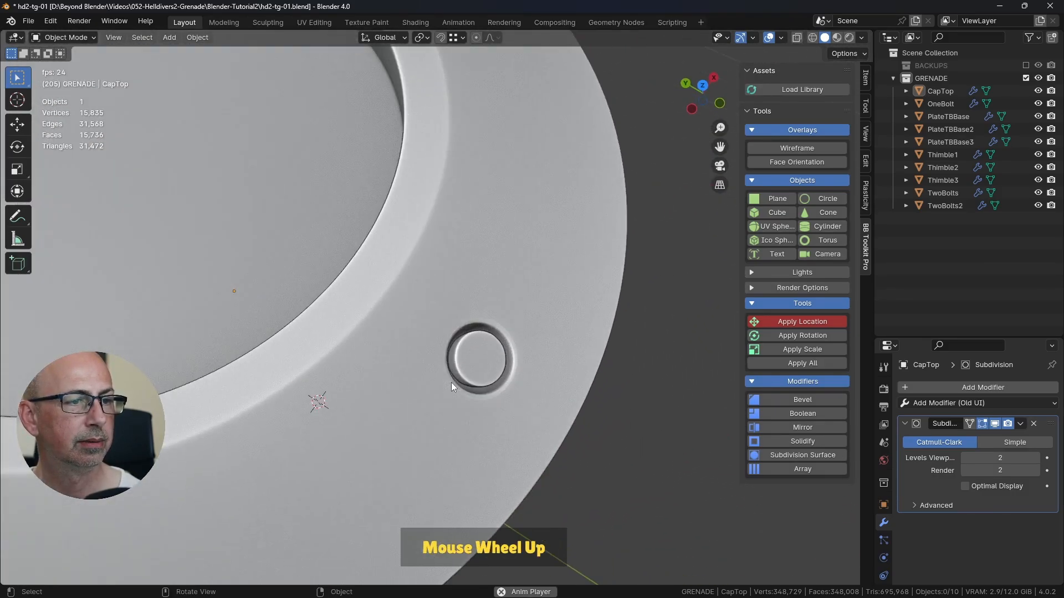
click(1000, 424)
middle_drag(564, 373, 528, 265)
click(492, 275)
scroll(488, 280, down, 3)
scroll(488, 280, down, 1)
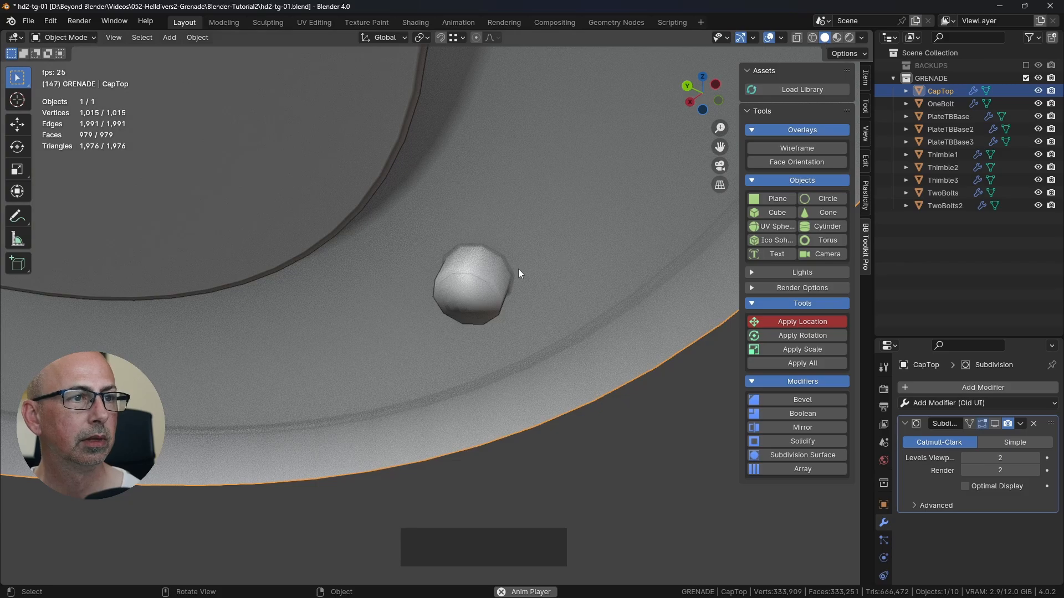
click(994, 423)
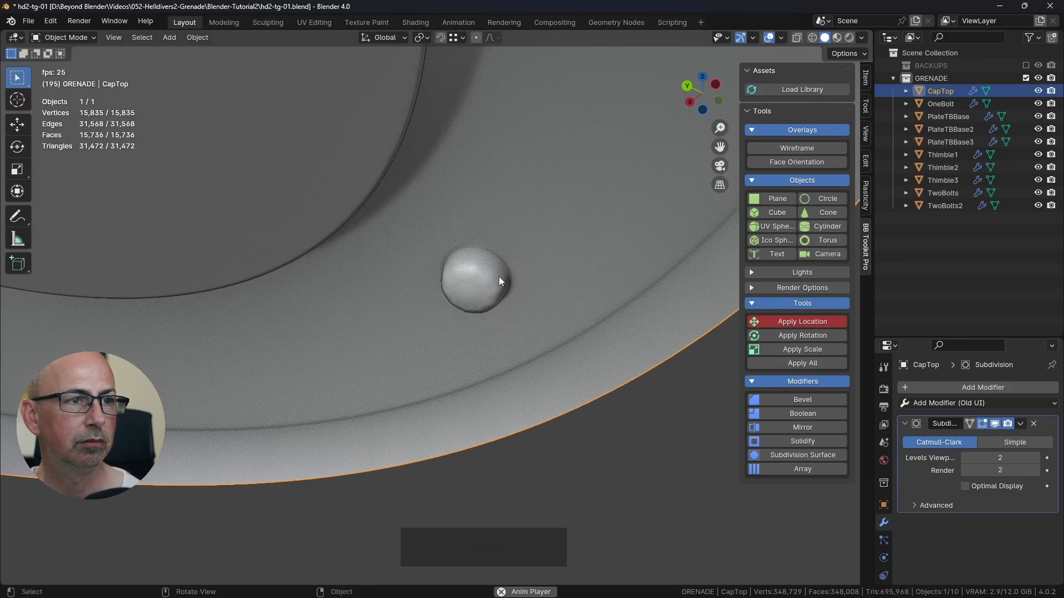
click(994, 423)
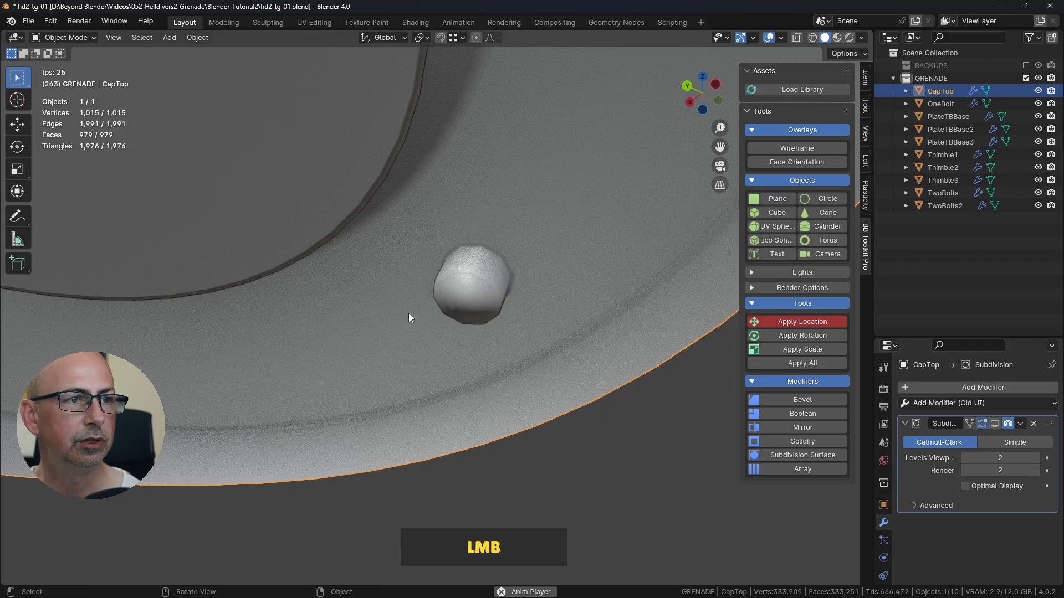
Step: Bevel the edge loop at the bottom of the bolt hole with two segments about 0.0021 m wide
scroll(481, 281, up, 2)
key(Tab)
alt+click(547, 253)
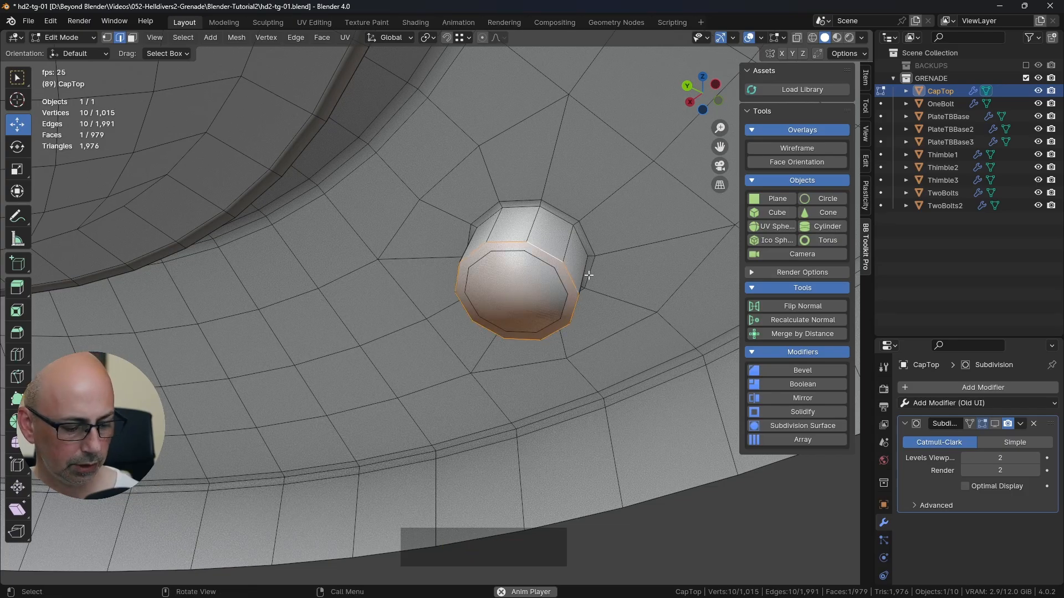
key(ctrl+b)
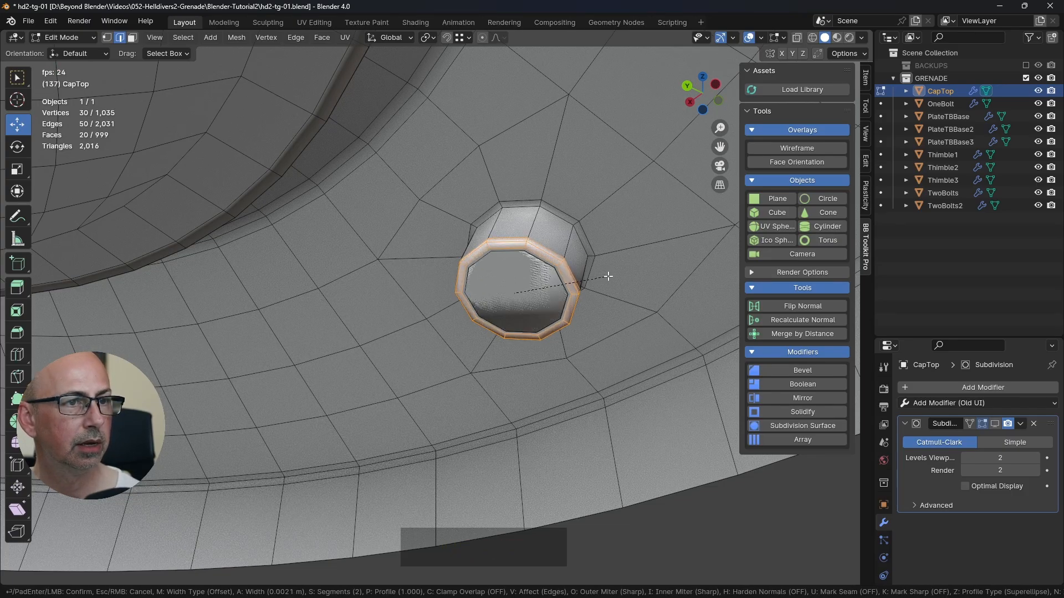
click(608, 277)
key(Tab)
scroll(603, 311, down, 6)
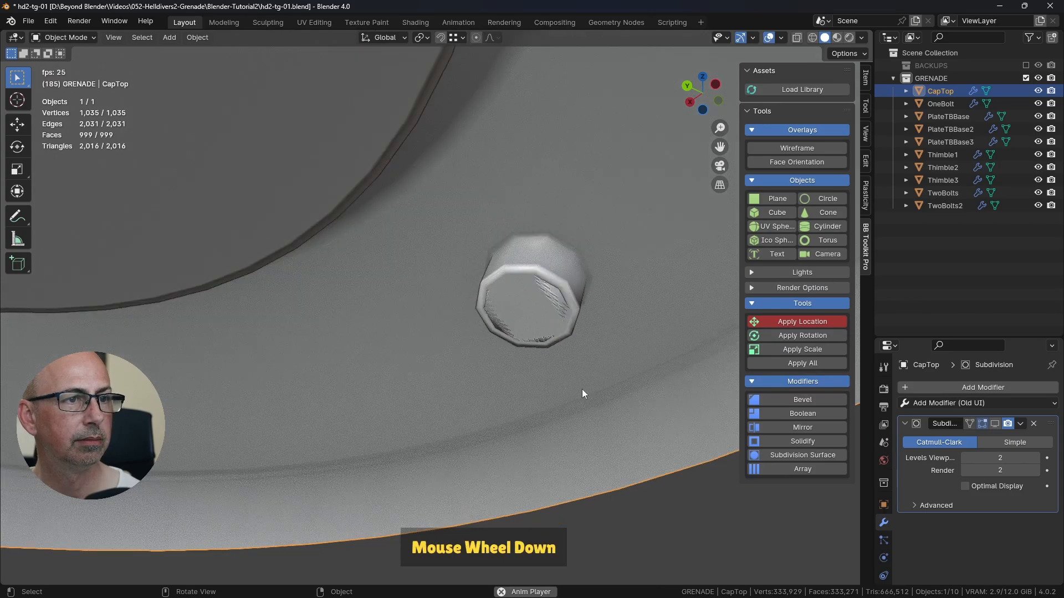
Step: Show the subdivision in the viewport again and examine the beveled bolt hole from beneath
middle_drag(645, 476, 510, 463)
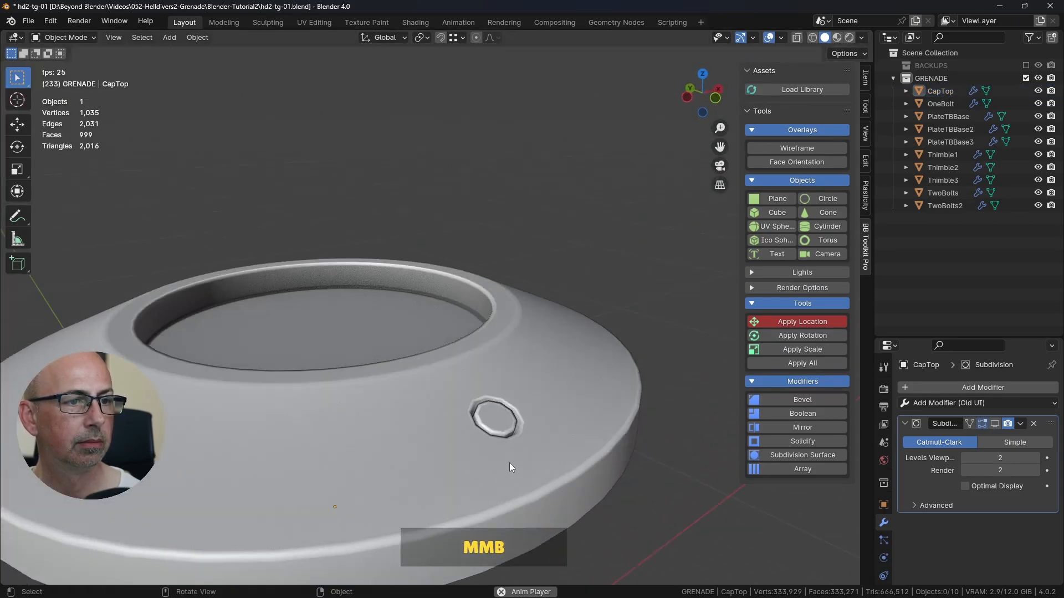
click(996, 423)
middle_drag(678, 434, 577, 314)
scroll(579, 313, up, 5)
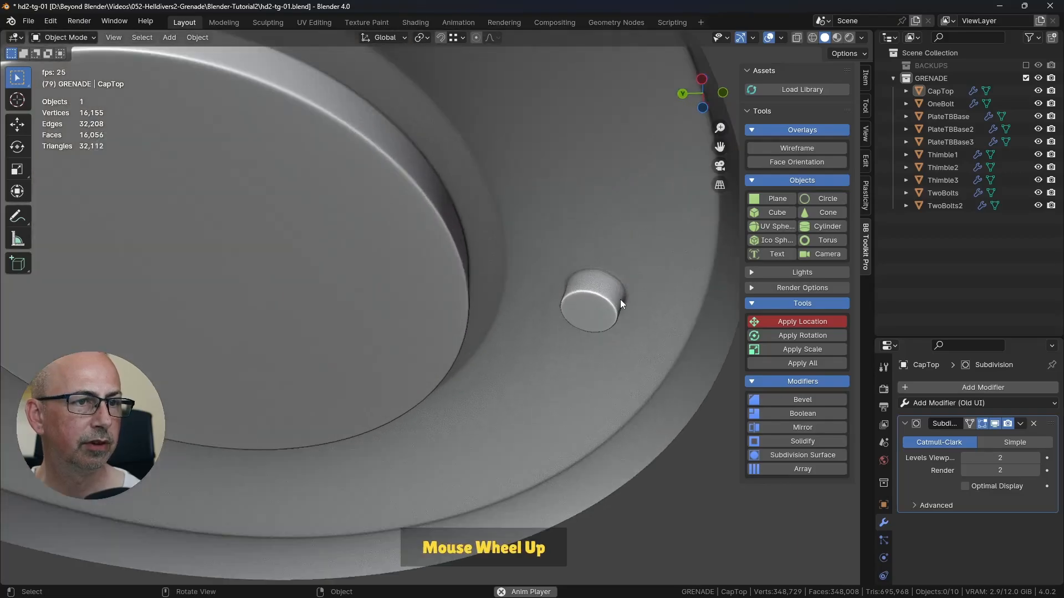
Step: Delete the face closing the underside of the bolt hole and view the cap from above in object mode
key(Tab)
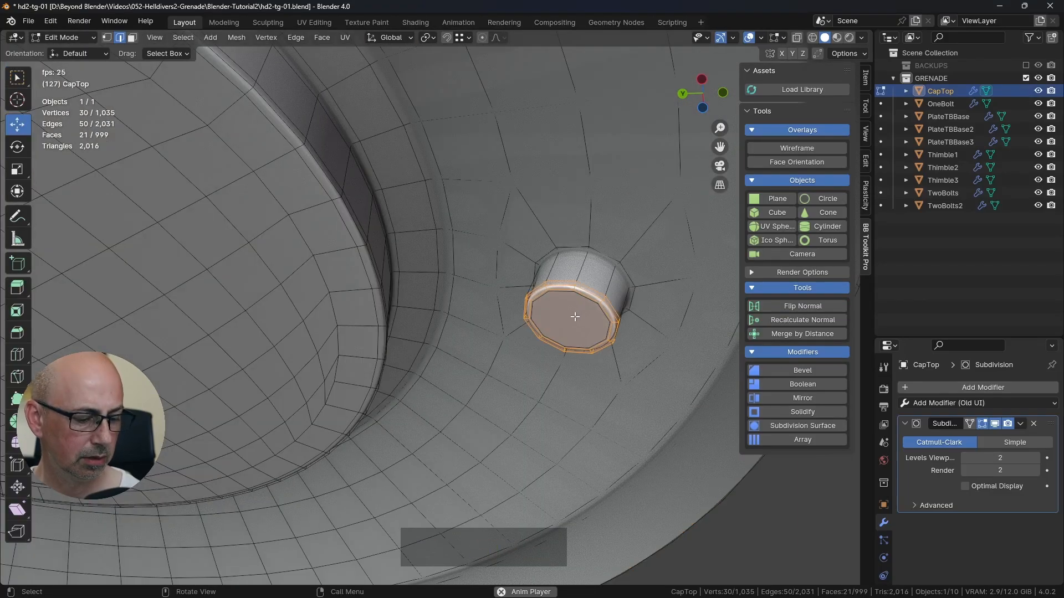
key(3)
click(574, 315)
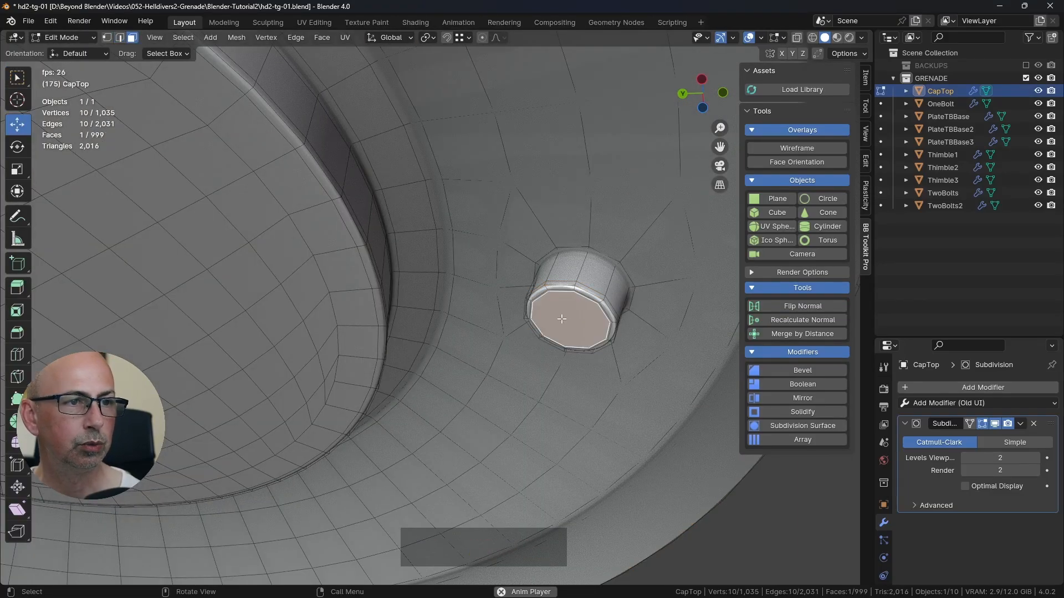
middle_drag(566, 310, 591, 314)
key(g)
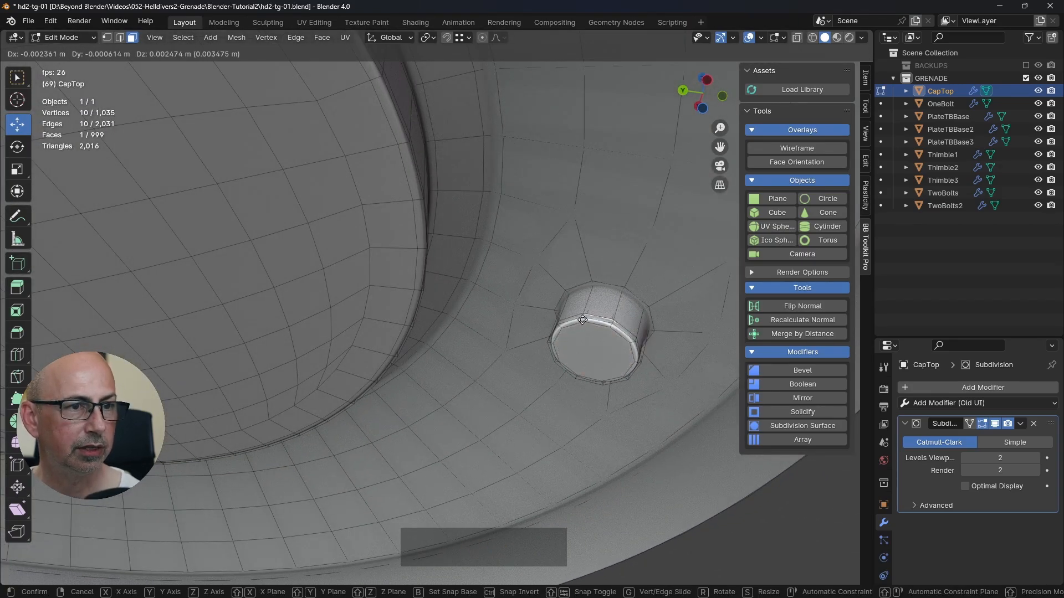
right_click(524, 374)
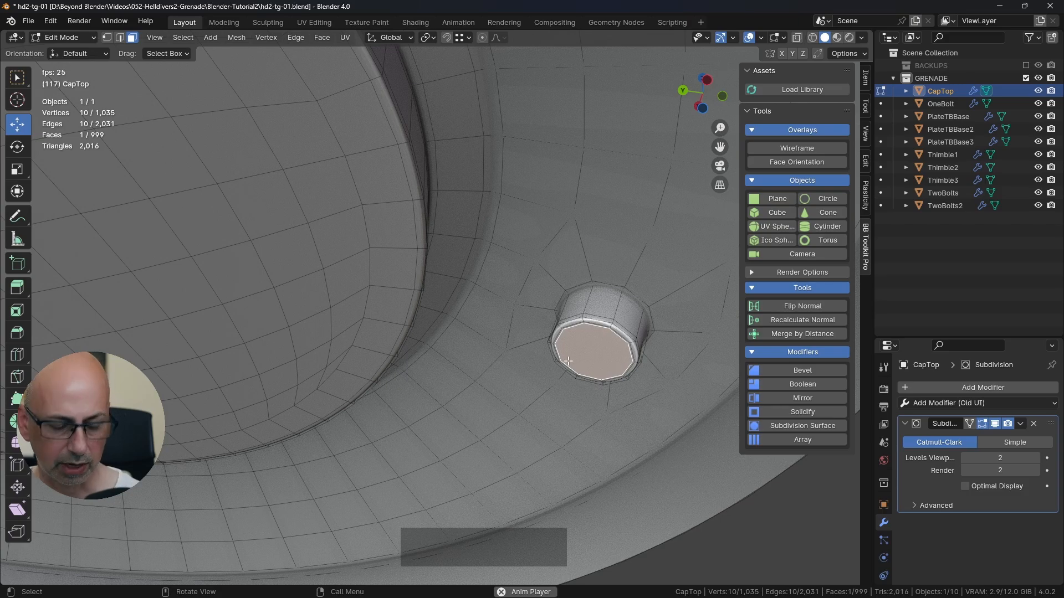
key(Delete)
click(584, 347)
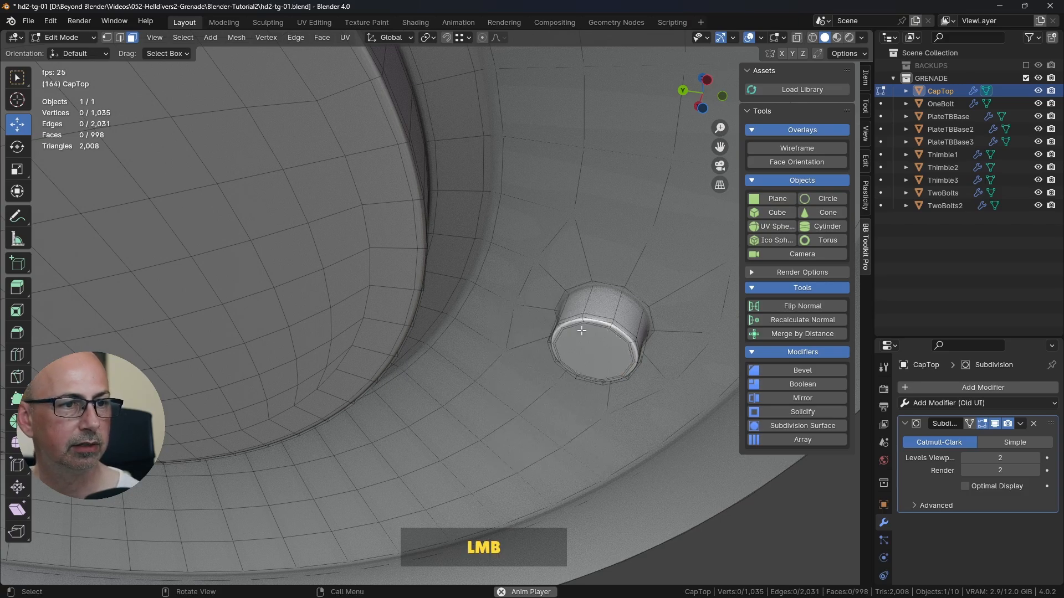
middle_drag(582, 330, 490, 347)
key(Tab)
key(Tab)
key(Tab)
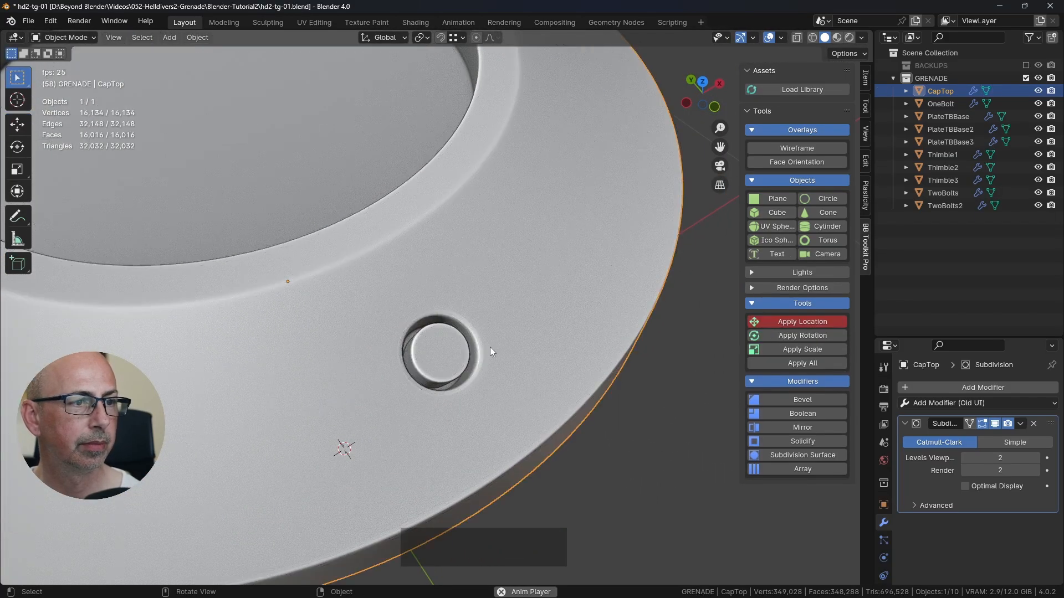
Step: Switch to the finished grenade file and examine the mesh around the reference CapTop's cross-slotted bolt
key(alt+Tab)
scroll(493, 395, up, 6)
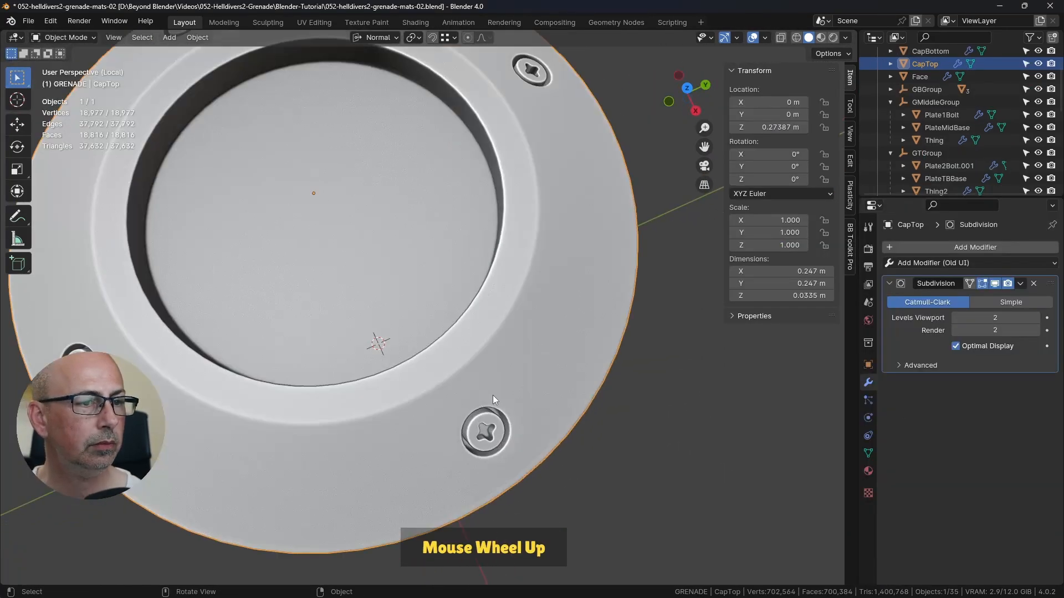
scroll(390, 221, up, 5)
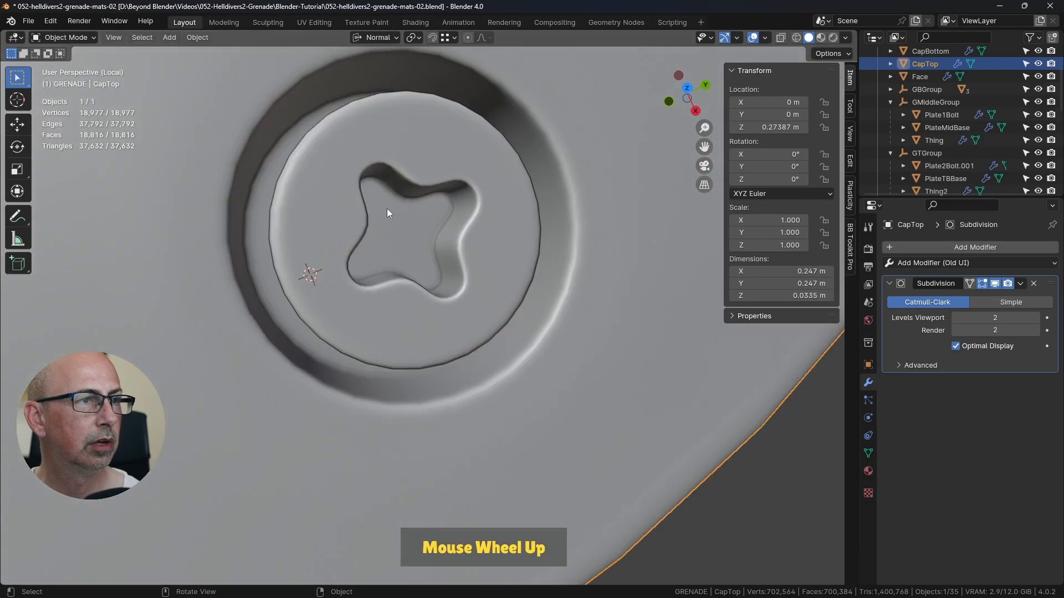
key(Tab)
middle_drag(381, 206, 390, 180)
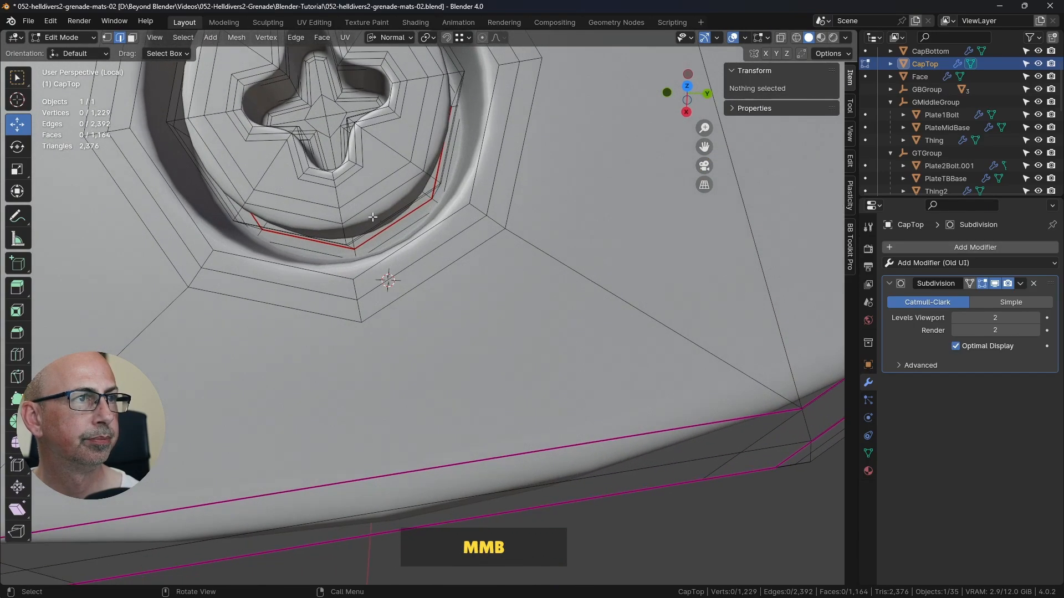
shift+scroll(390, 180, down, 4)
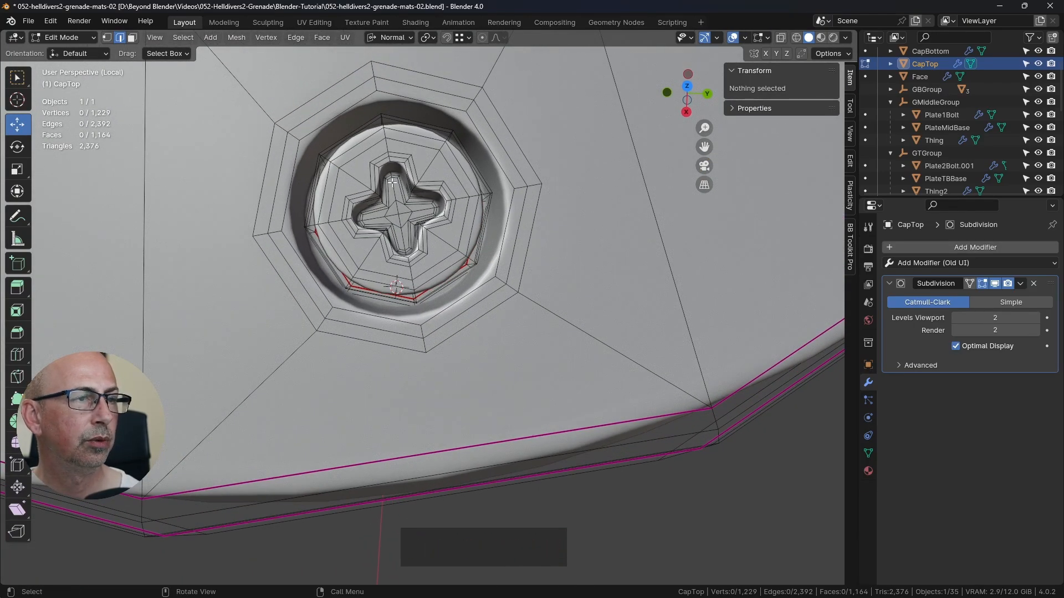
Step: Return to hd2-tg-01.blend, inspect the bolt hole's mesh on CapTop in edit mode and save the file
key(alt+Tab)
click(445, 354)
key(Tab)
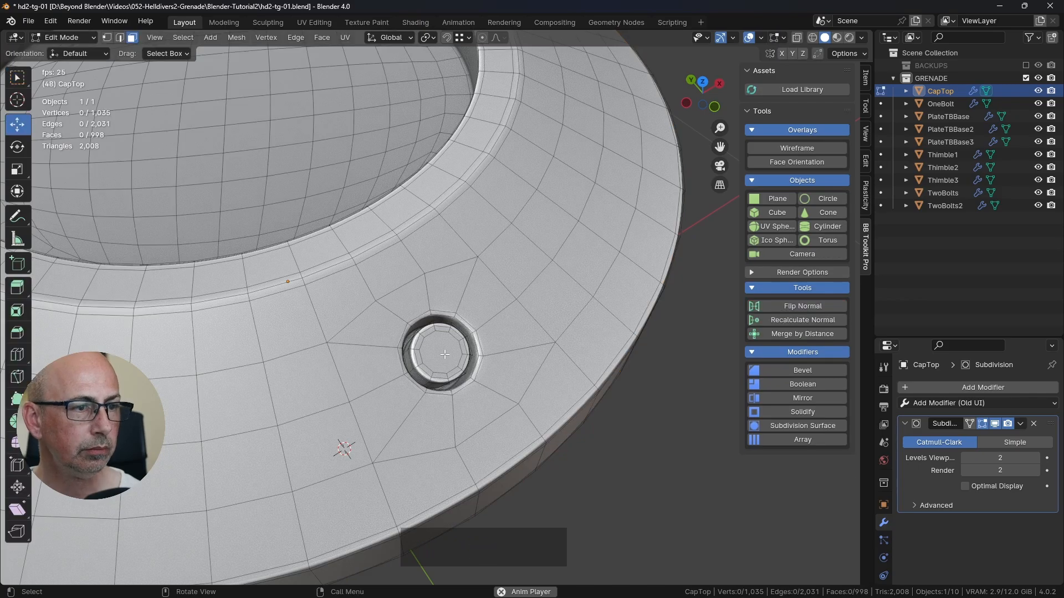
scroll(445, 349, up, 5)
shift+middle_drag(447, 344, 459, 310)
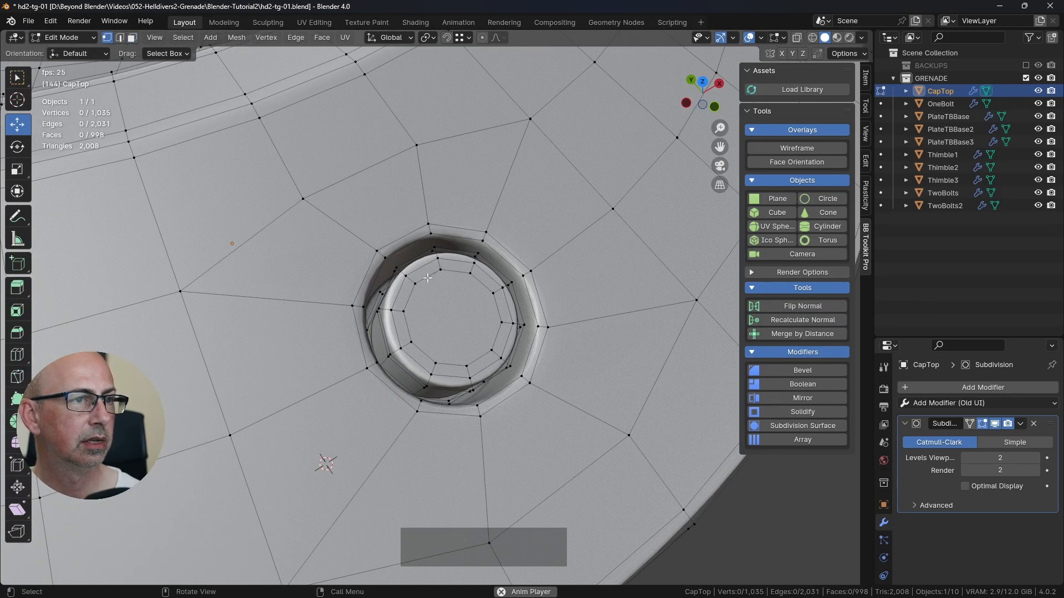
middle_drag(477, 330, 487, 317)
key(ctrl+s)
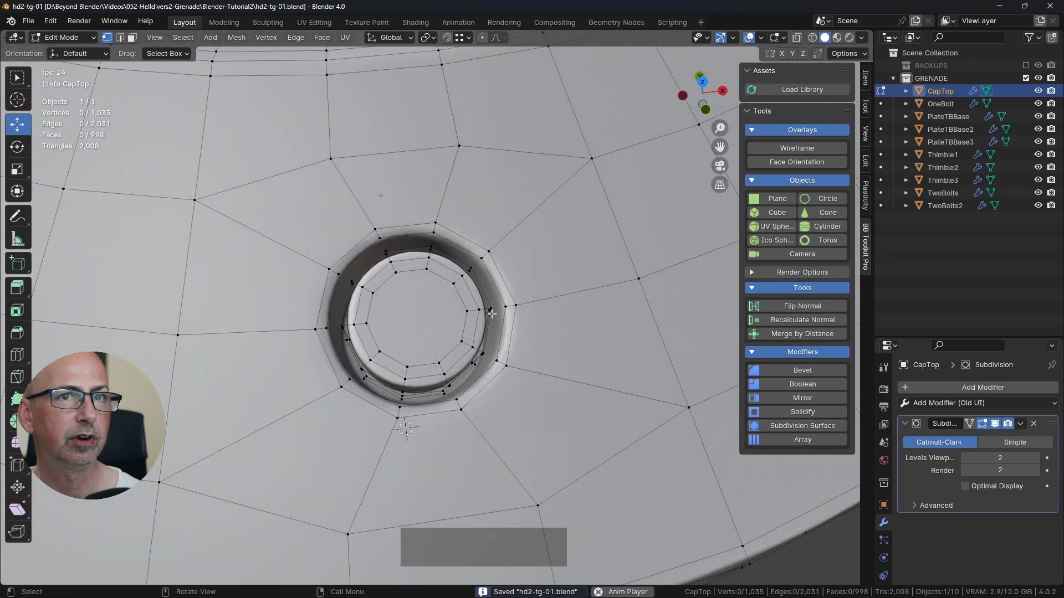
Step: Duplicate CapTop in place, move the copy into the BACKUPS collection and save the file
key(Tab)
scroll(480, 310, down, 5)
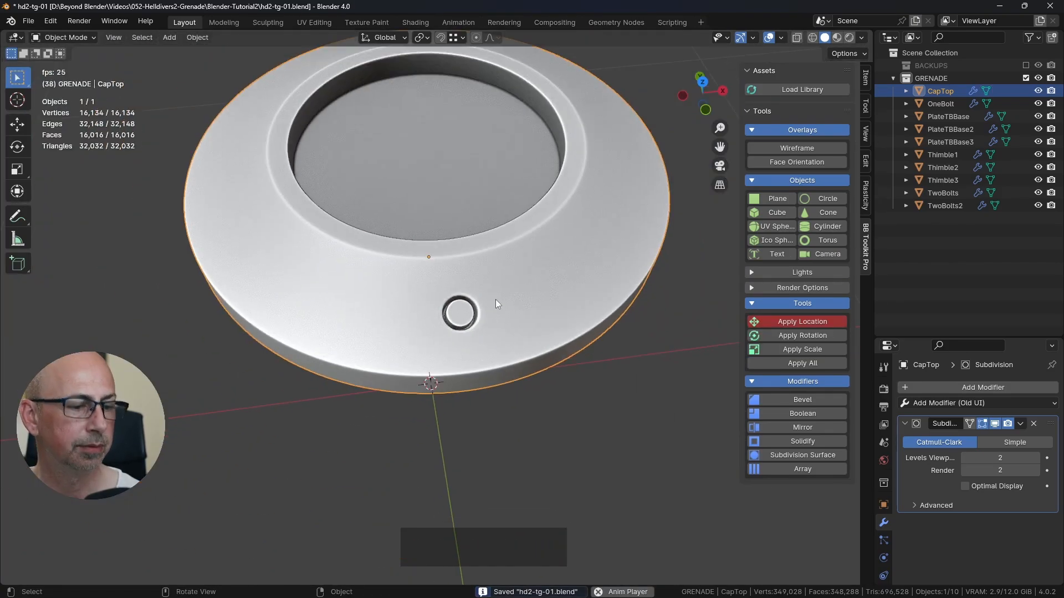
key(shift+d)
right_click(403, 347)
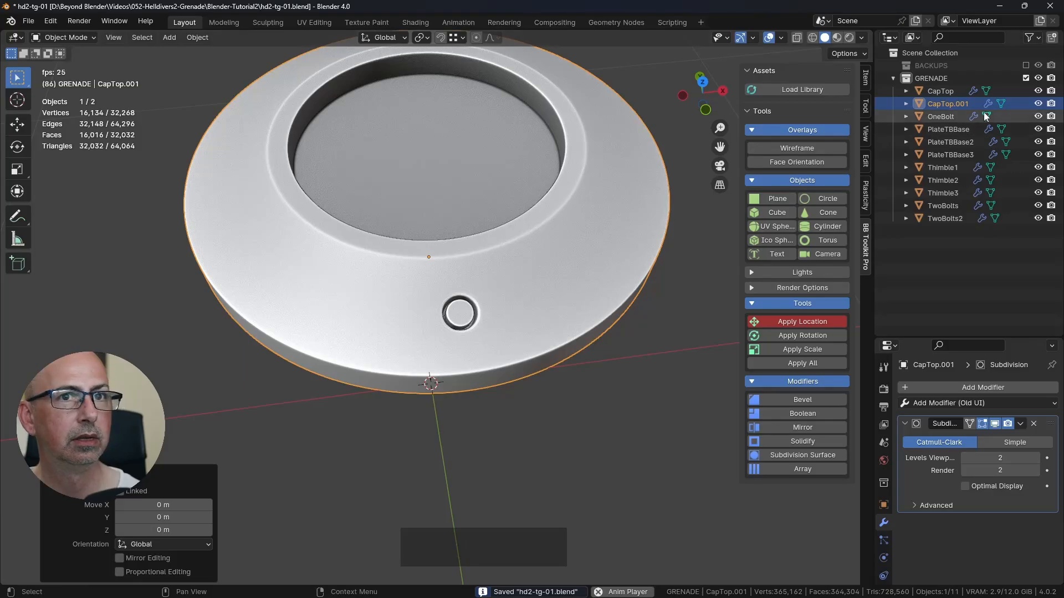
click(950, 103)
drag(949, 104, 950, 65)
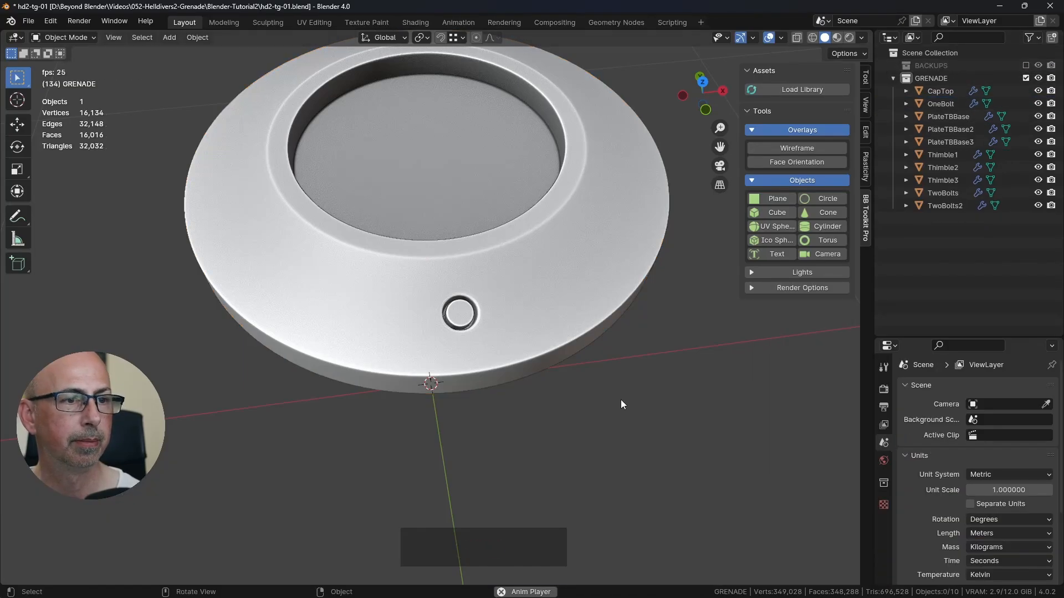
key(ctrl+s)
Step: Inset the bolt head's central top face on CapTop by about 0.0017 m
scroll(554, 360, up, 3)
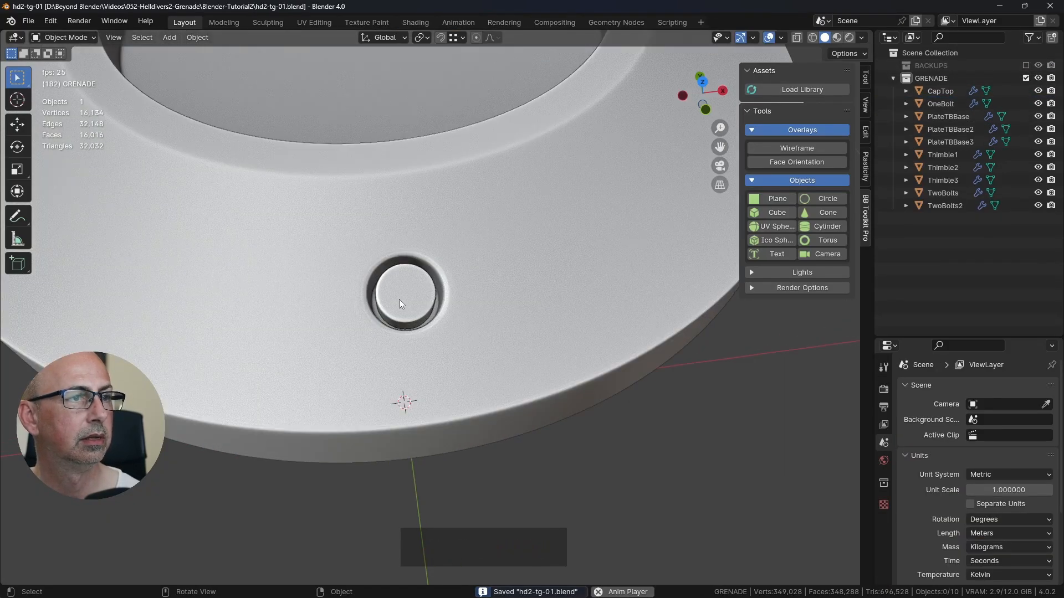
click(488, 300)
key(Tab)
scroll(488, 300, up, 3)
shift+middle_drag(389, 272, 470, 294)
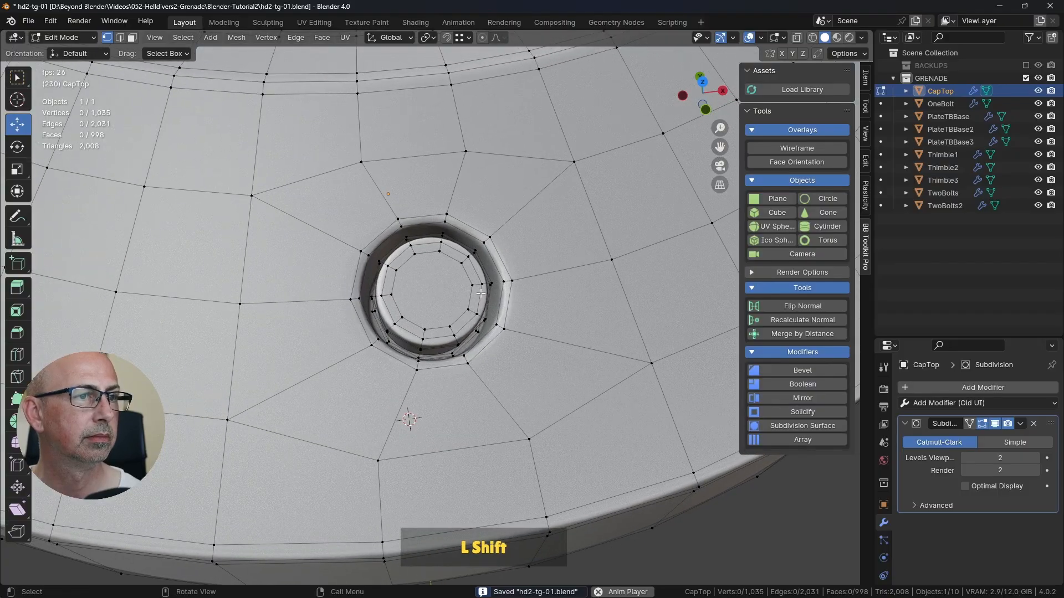
scroll(470, 293, up, 3)
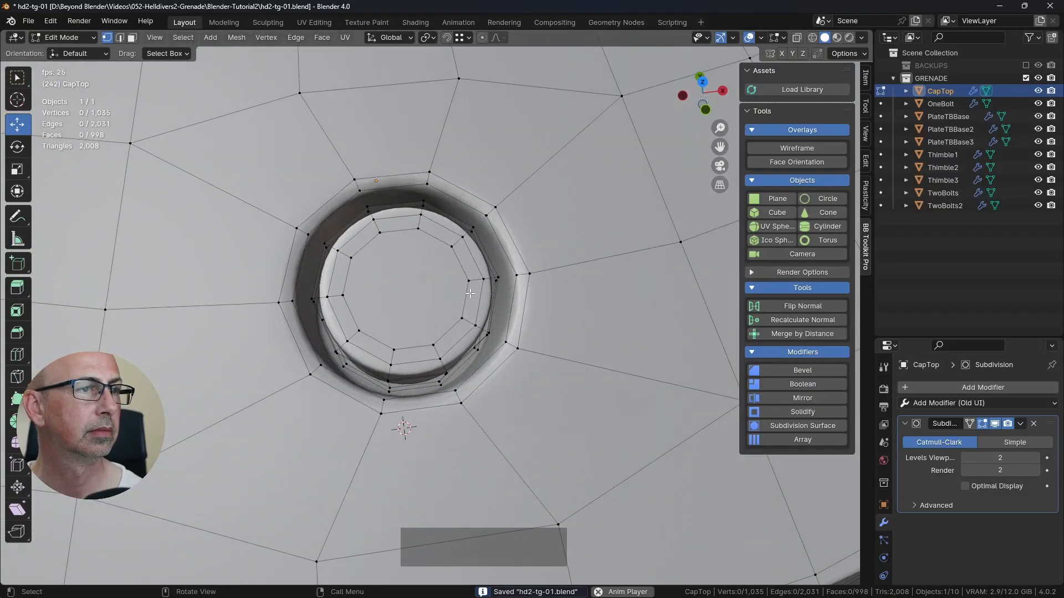
key(3)
click(411, 281)
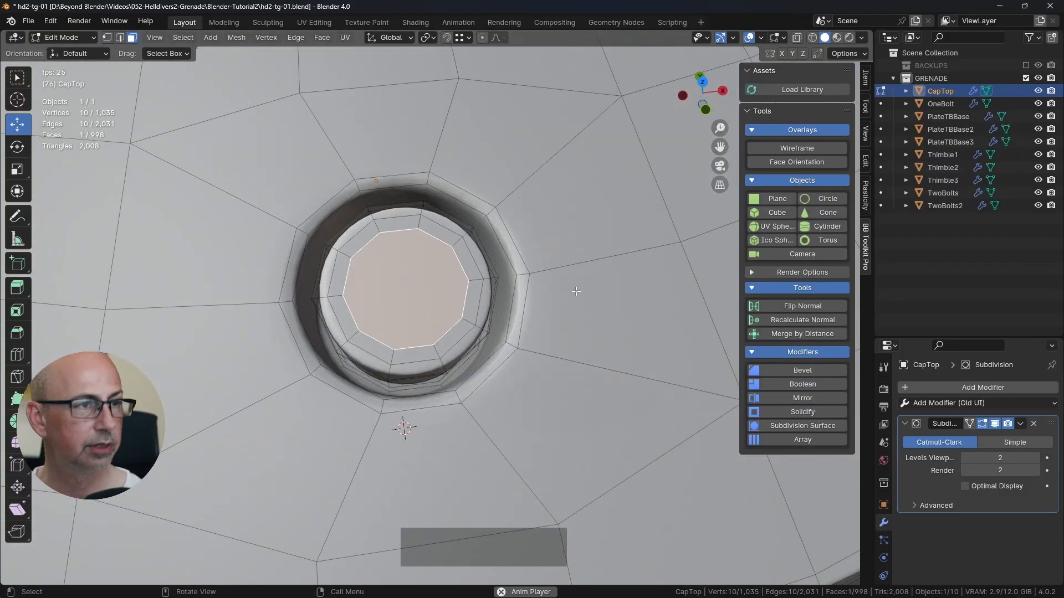
key(i)
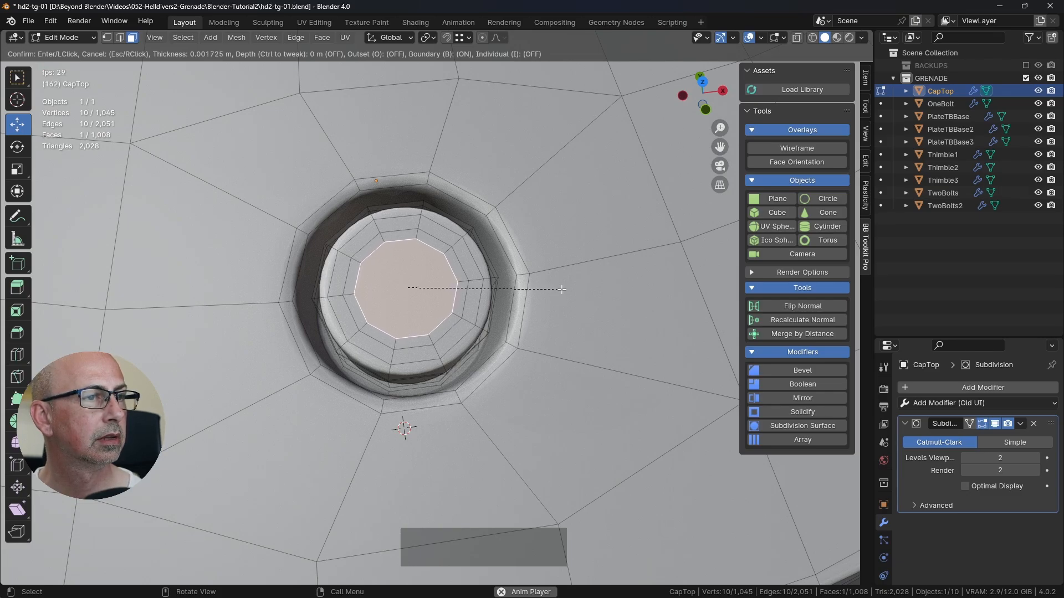
click(562, 289)
Step: Slide the edge loop just outside the inset face outward toward the bolt's rim by a factor of about -0.33
key(2)
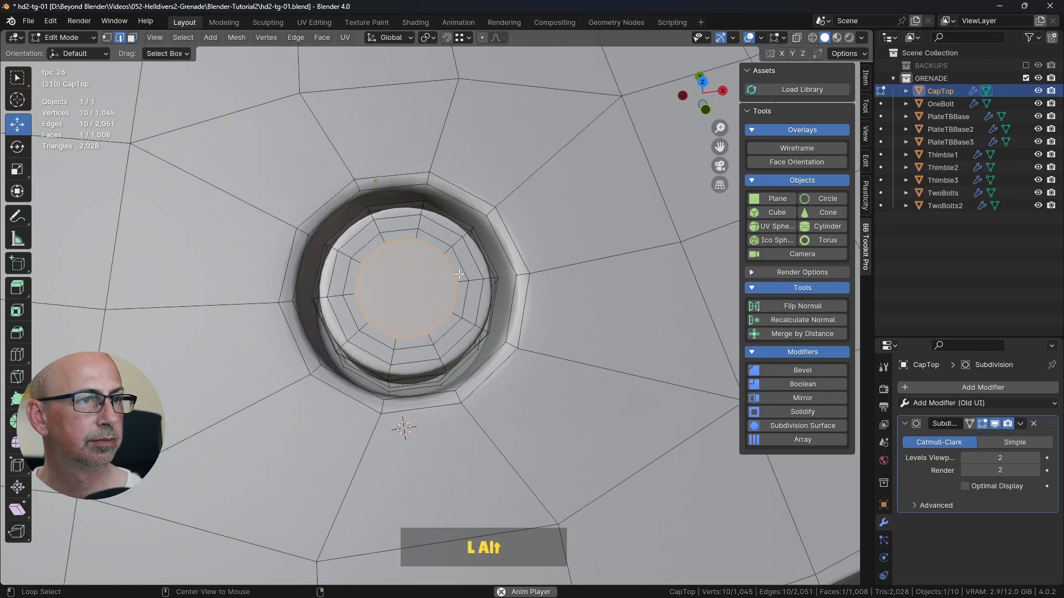
alt+click(460, 269)
key(g)
key(g)
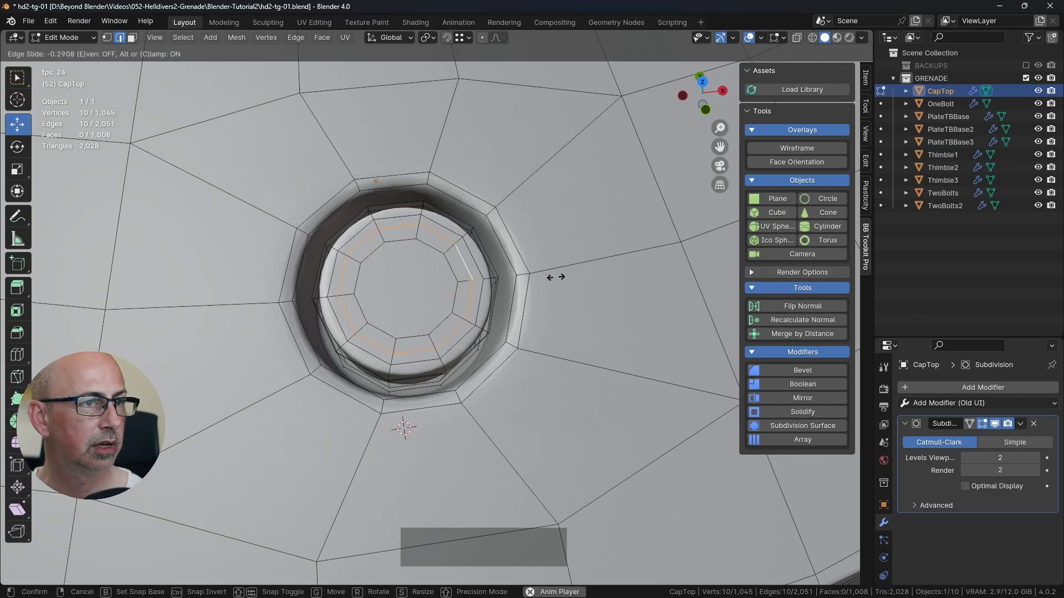
click(556, 277)
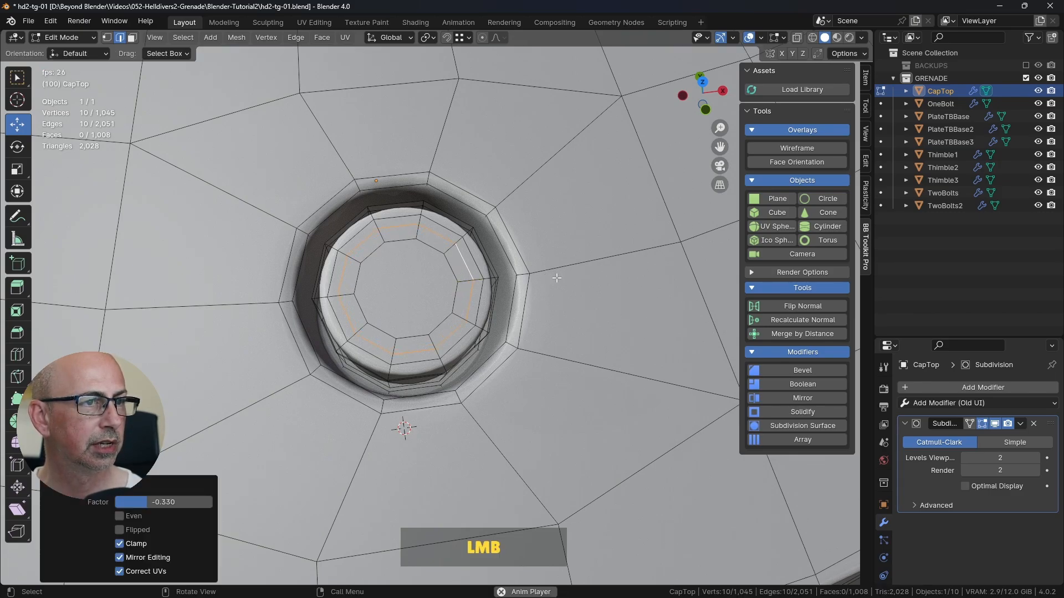
Step: Select the four diagonal vertices on the innermost ring of the bolt head
middle_drag(448, 319, 412, 247)
alt+click(436, 226)
scroll(488, 288, down, 3)
scroll(468, 277, up, 2)
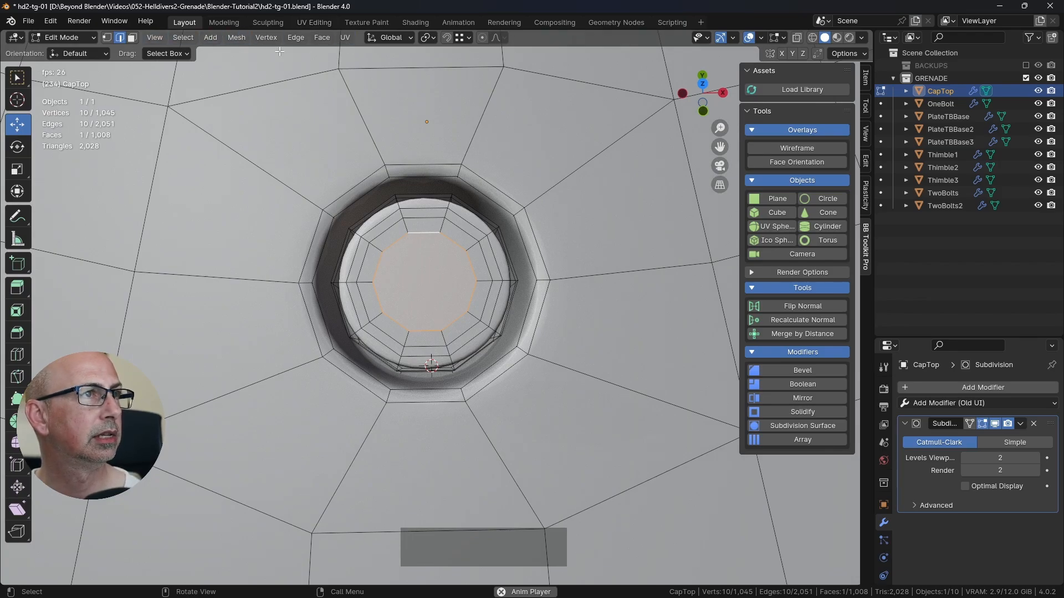
click(107, 37)
click(396, 249)
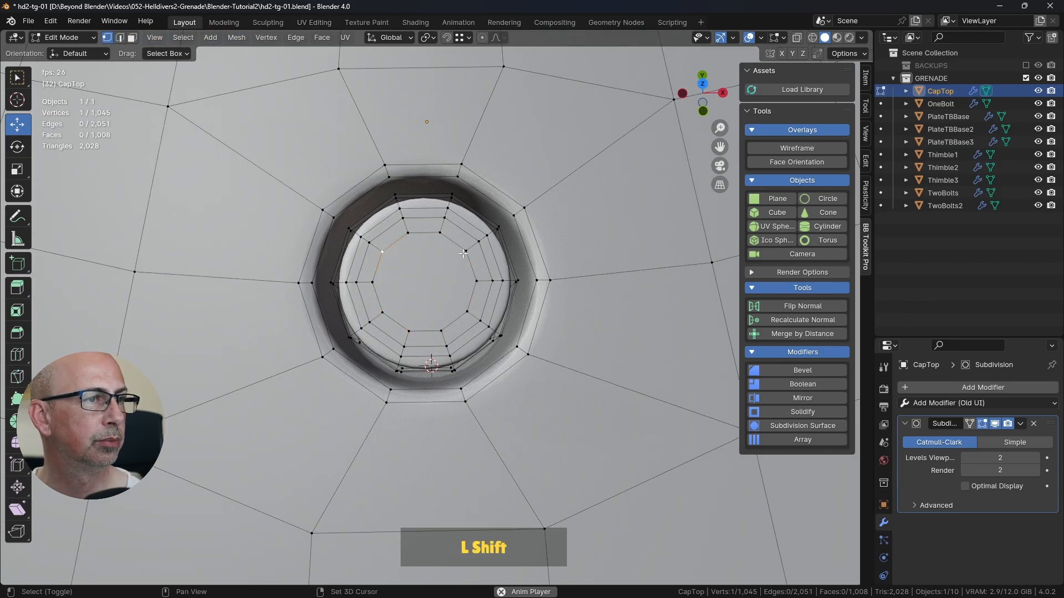
shift+click(466, 251)
shift+click(466, 315)
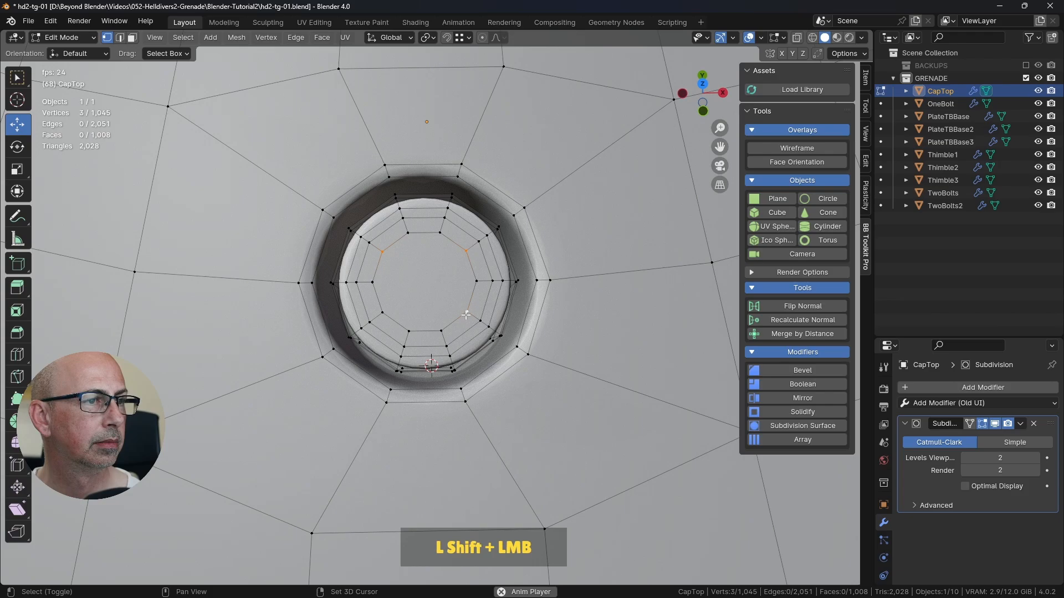
shift+click(382, 313)
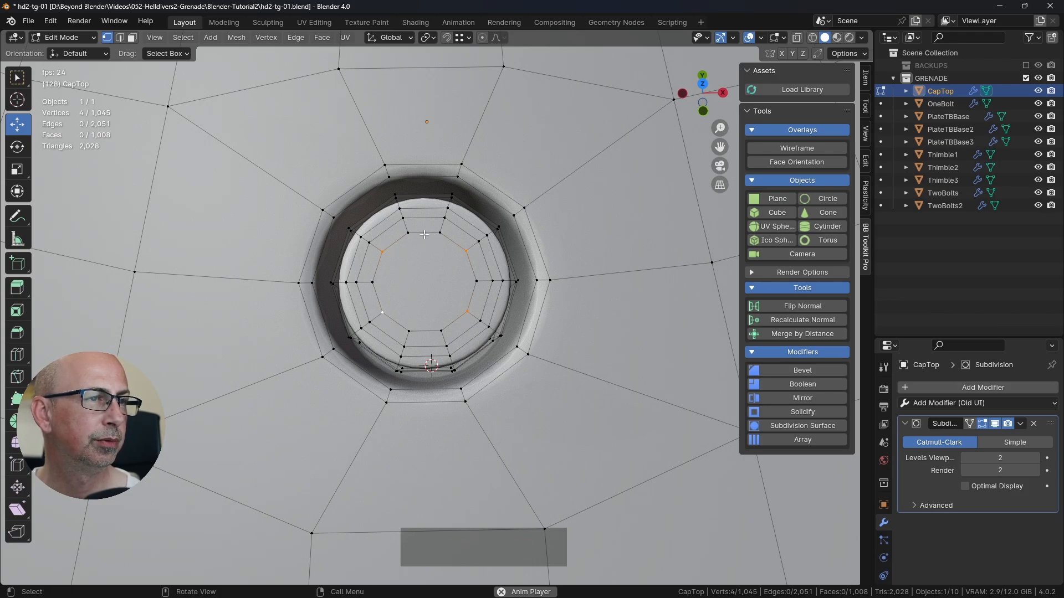
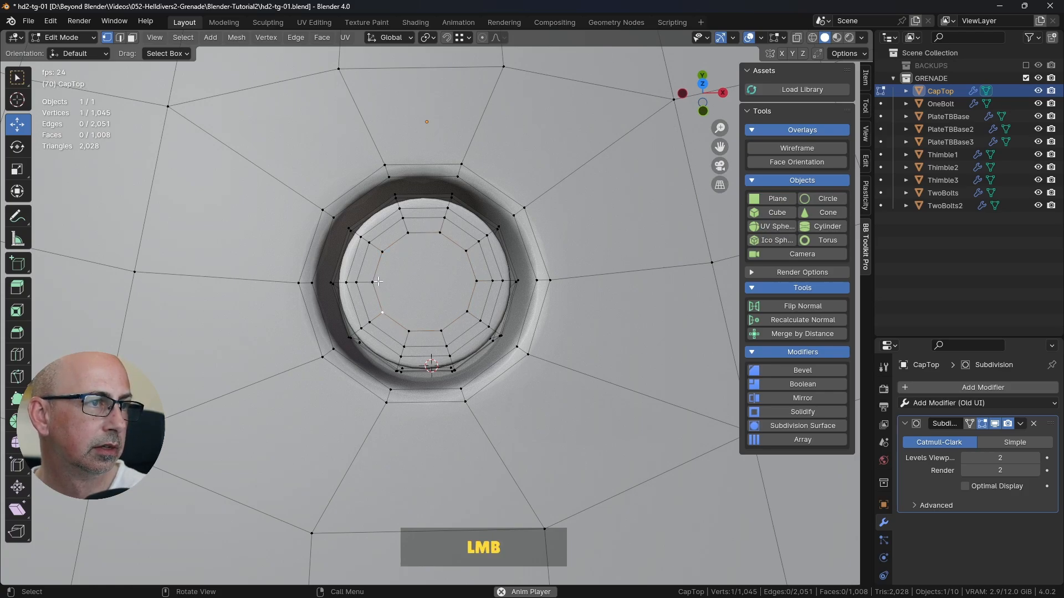
Step: Try to scale four spaced-out vertices of the bolt head's innermost ring inward to about 0.519
click(413, 231)
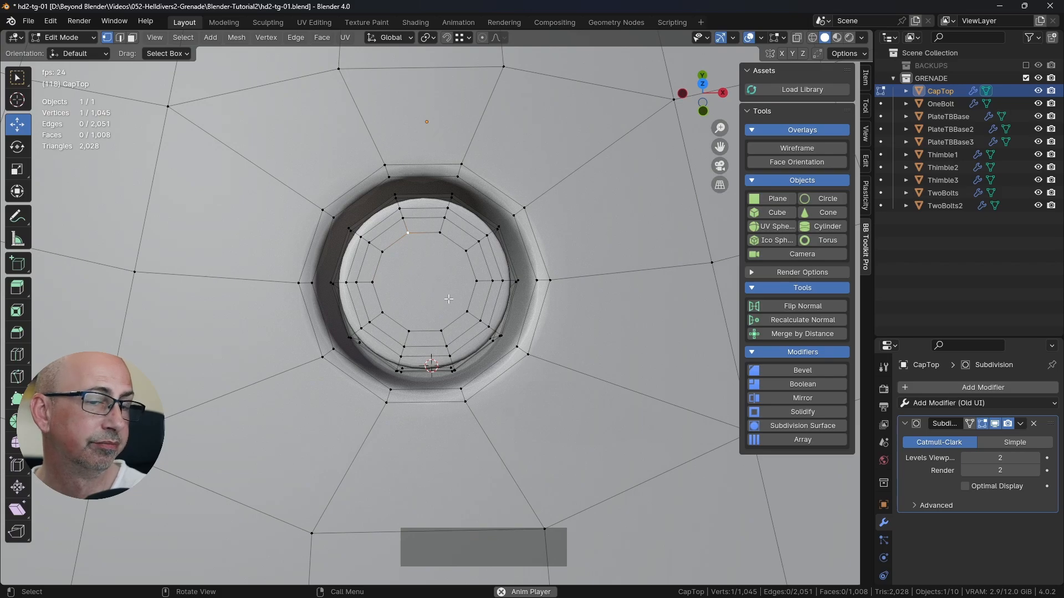
alt+click(471, 299)
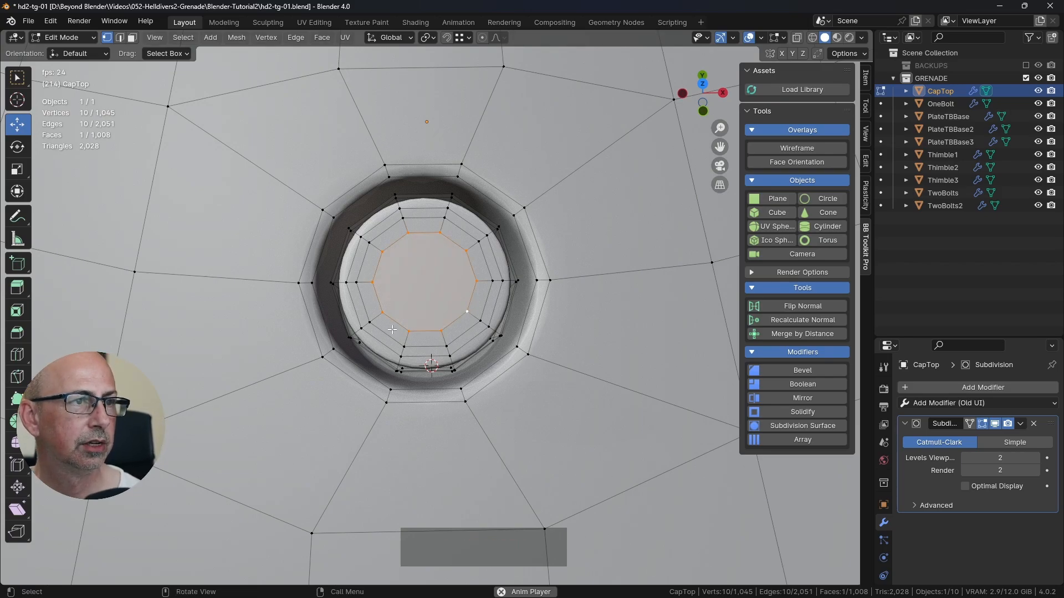
click(383, 253)
shift+click(467, 251)
shift+click(467, 311)
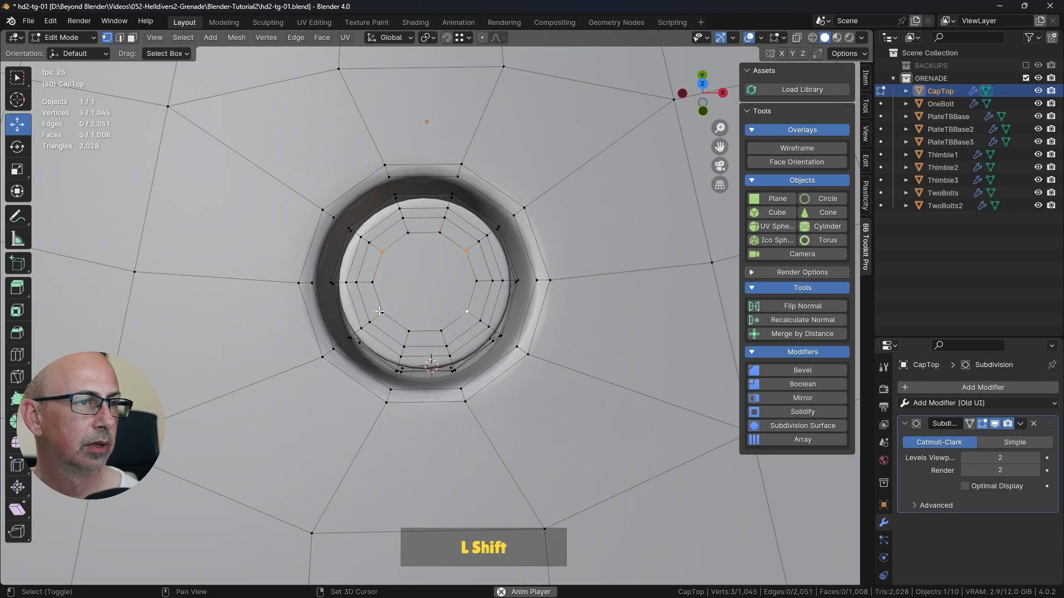
shift+click(379, 311)
middle_drag(380, 311, 430, 41)
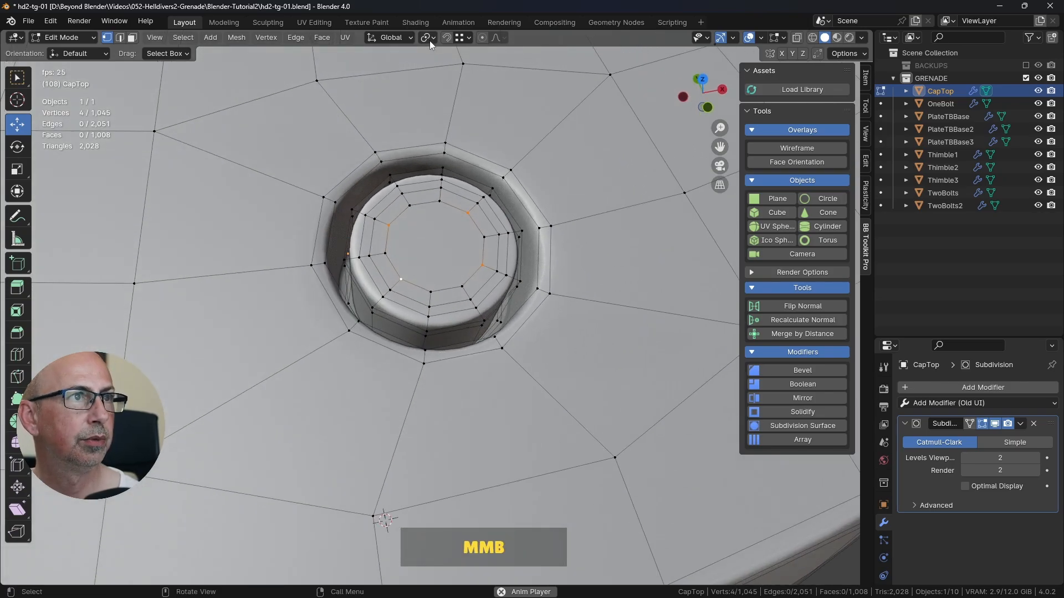
click(430, 41)
click(445, 108)
key(s)
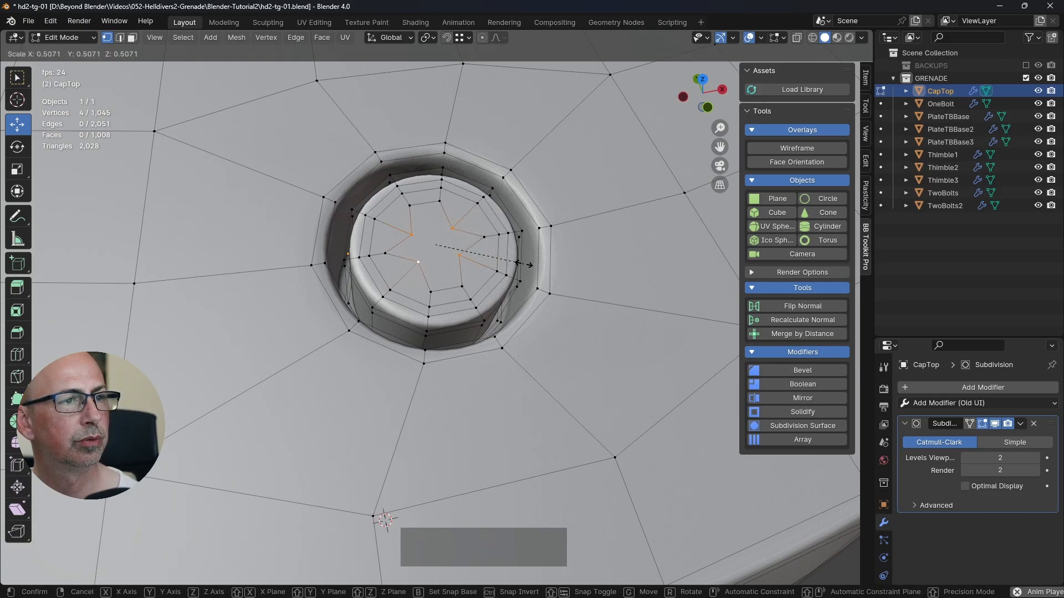
click(526, 264)
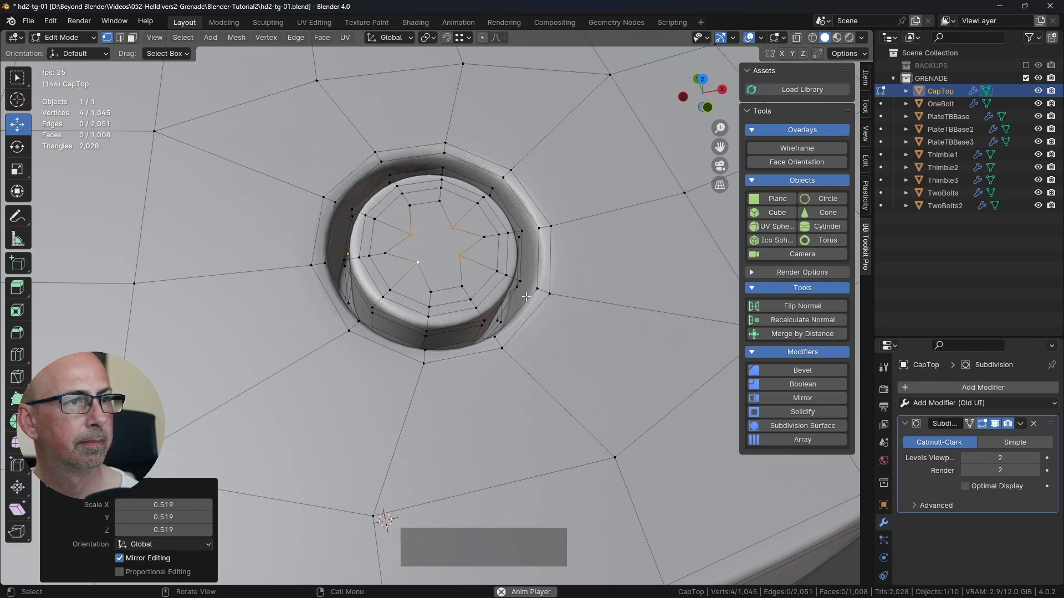
key(ctrl)
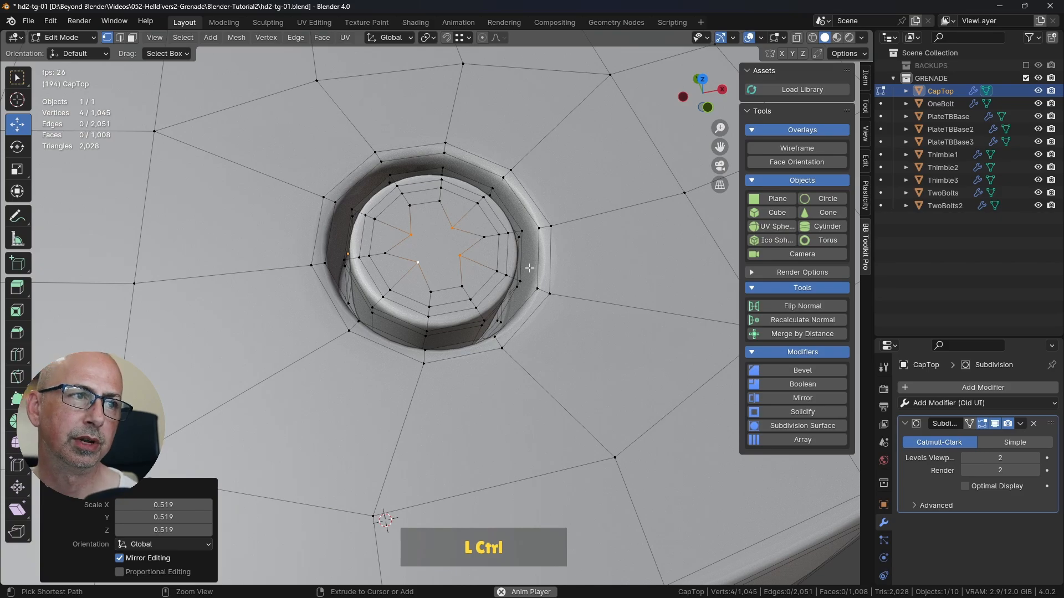
key(ctrl+z)
middle_drag(529, 268, 542, 271)
Step: Switch to the reference grenade file, hide CapTop's subdivision in the viewport and examine the mesh edges around the bolt's cross slot
key(alt+Tab)
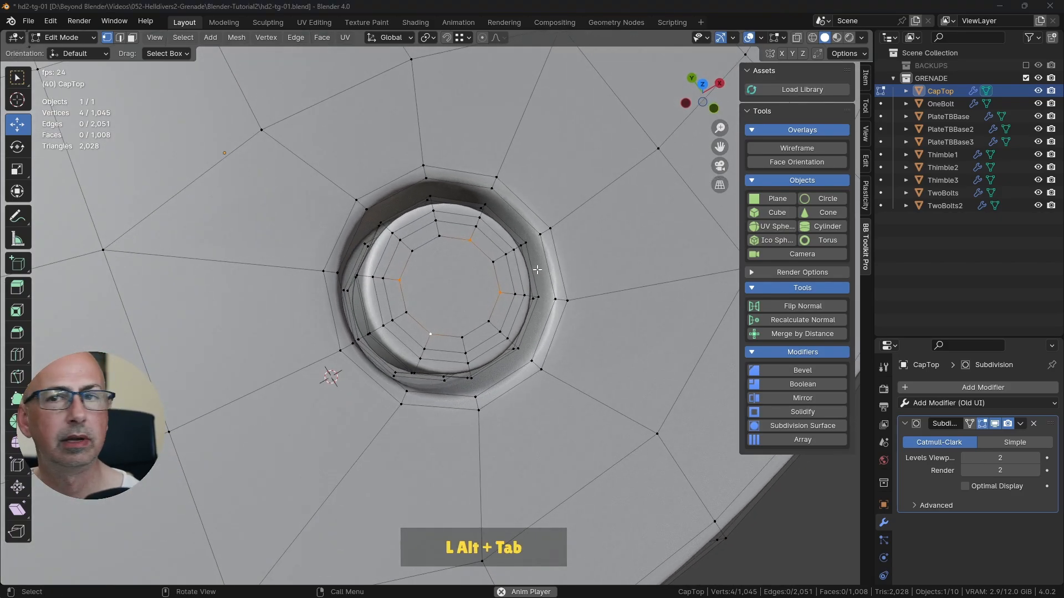
key(alt+Tab)
key(Tab)
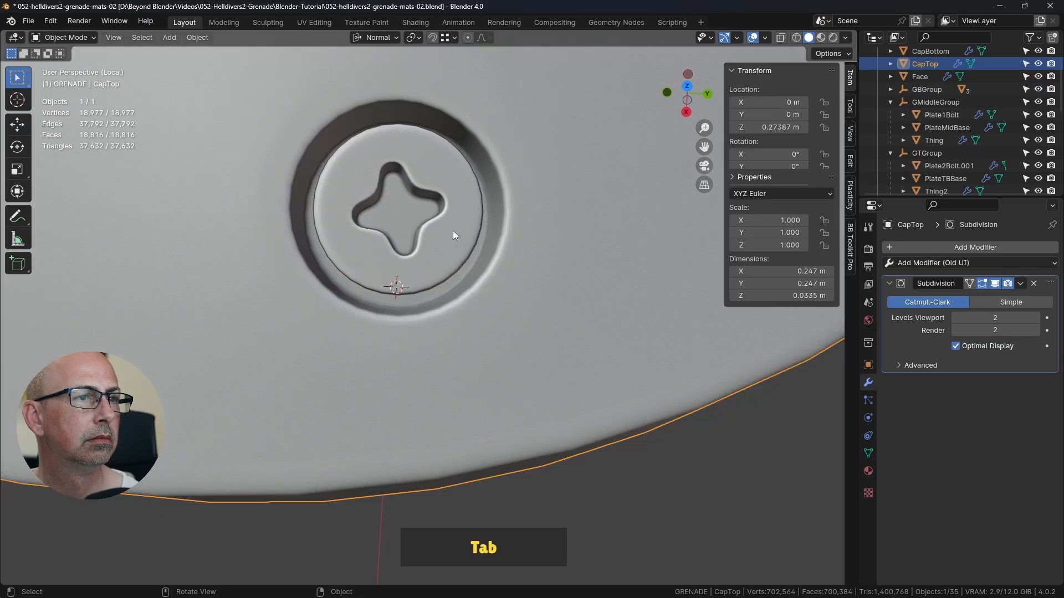
click(994, 283)
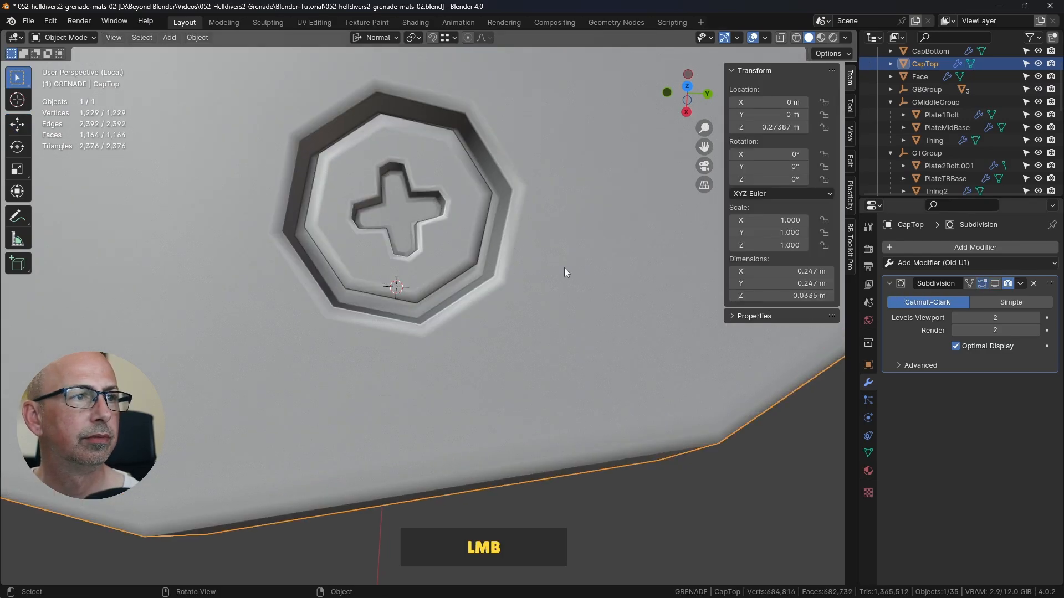
key(Tab)
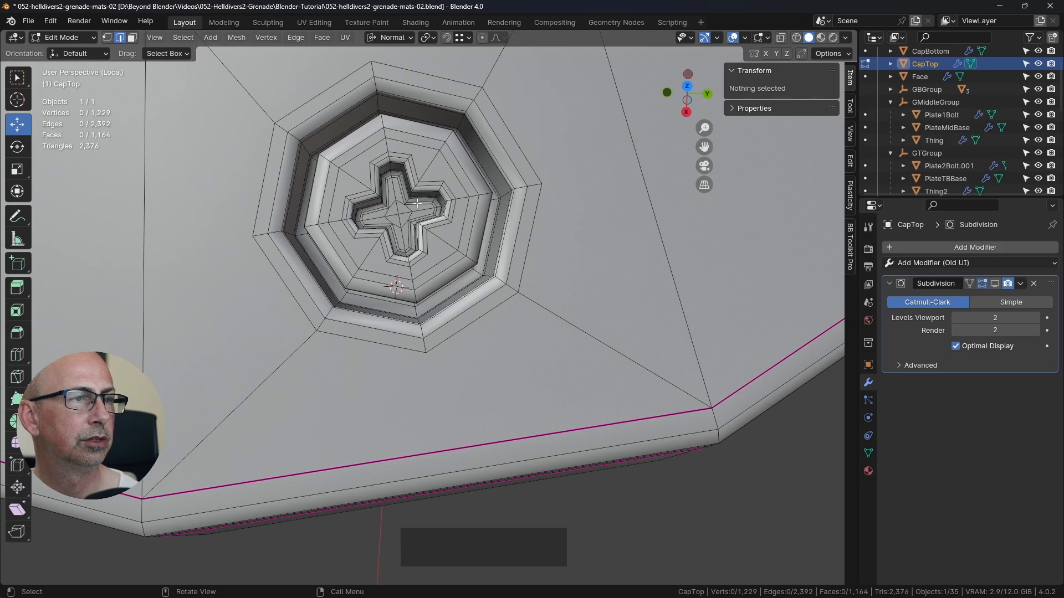
key(alt+Tab)
Step: Return to the tutorial file and dissolve the innermost edge loop on the bolt head's top face
middle_drag(424, 223, 430, 261)
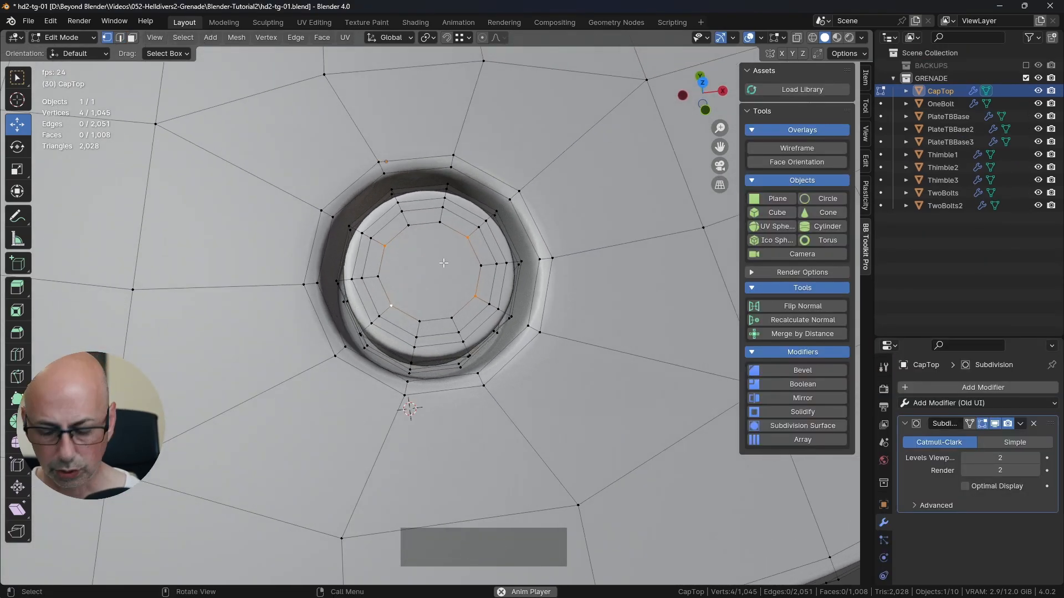
middle_drag(421, 222, 423, 230)
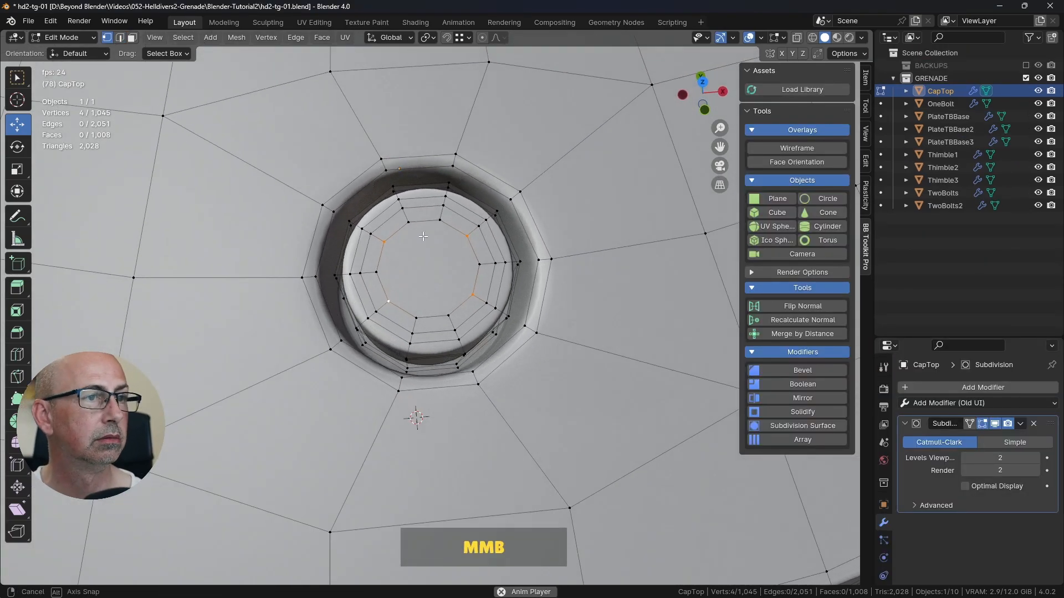
scroll(423, 232, down, 2)
key(2)
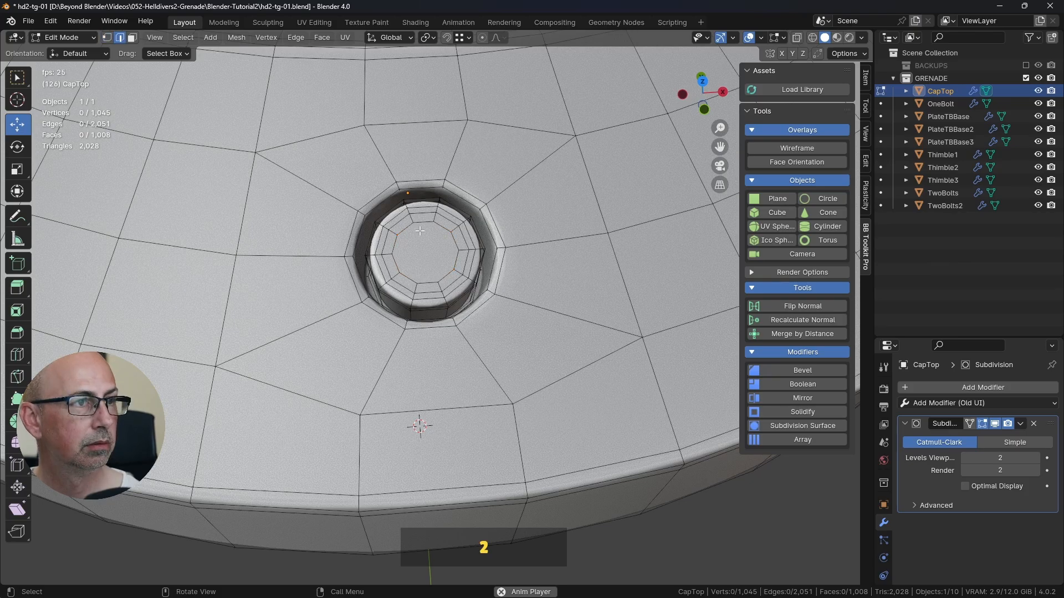
alt+click(462, 226)
key(ctrl+Delete)
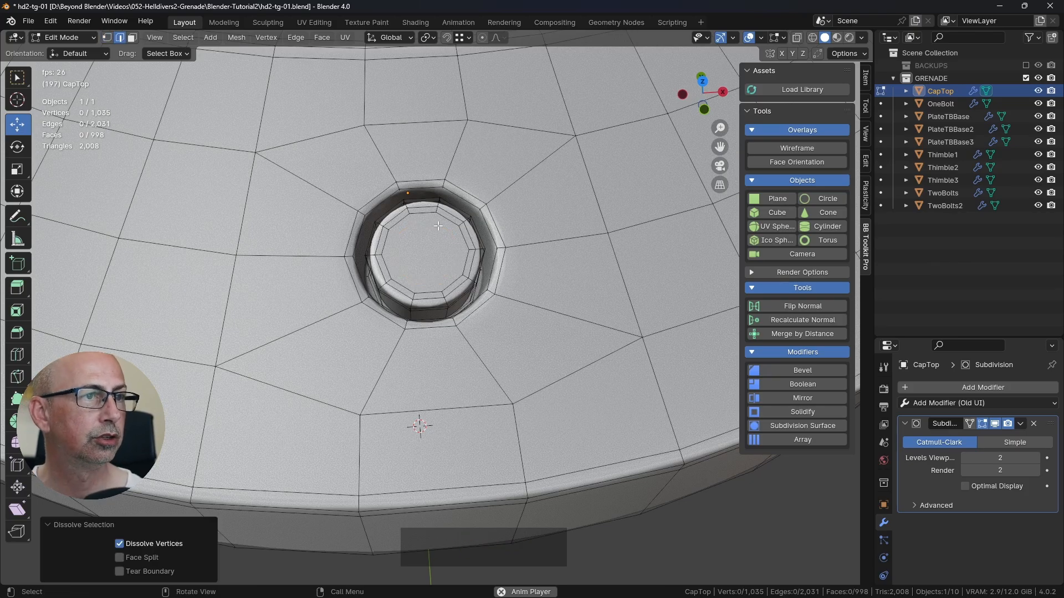
scroll(438, 226, up, 4)
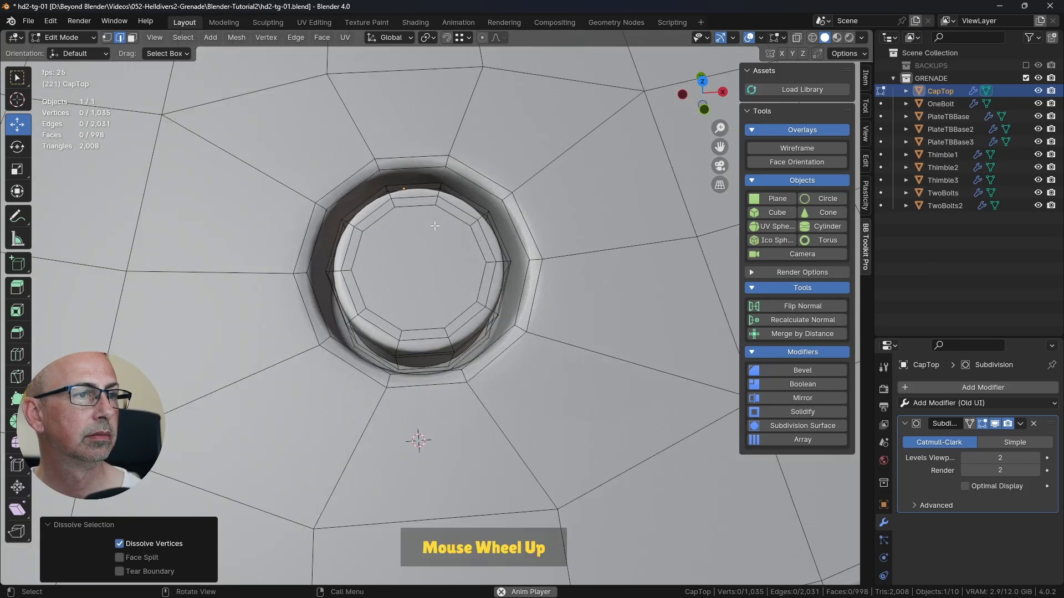
Step: Starting from the top view, tilt the view in fixed increments until it faces the bolt head's sloped top squarely, close up
middle_drag(436, 226, 434, 271)
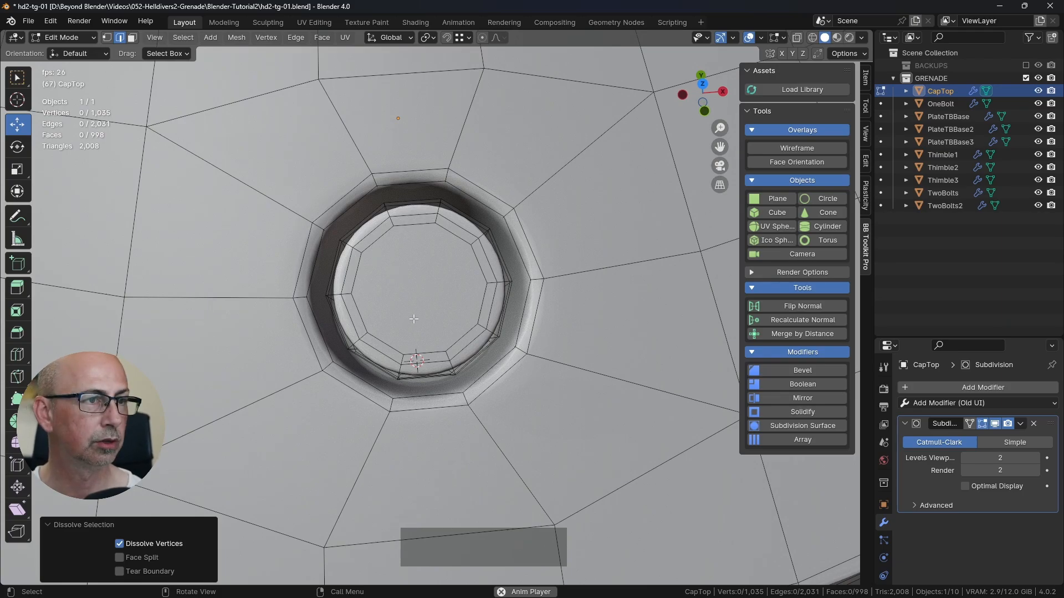
key(KP_7)
shift+middle_drag(415, 318, 424, 292)
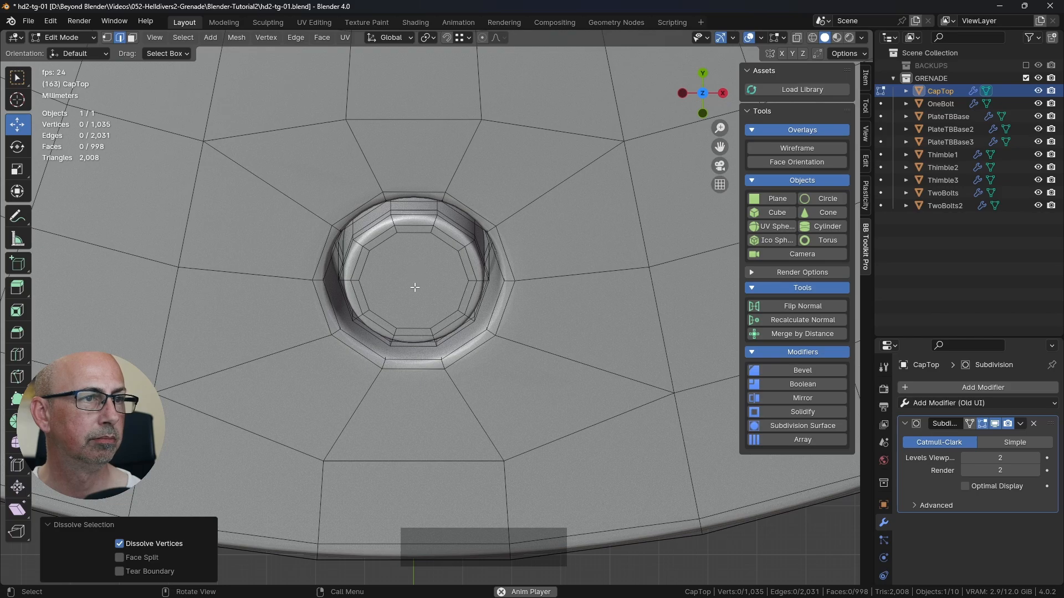
key(KP_8)
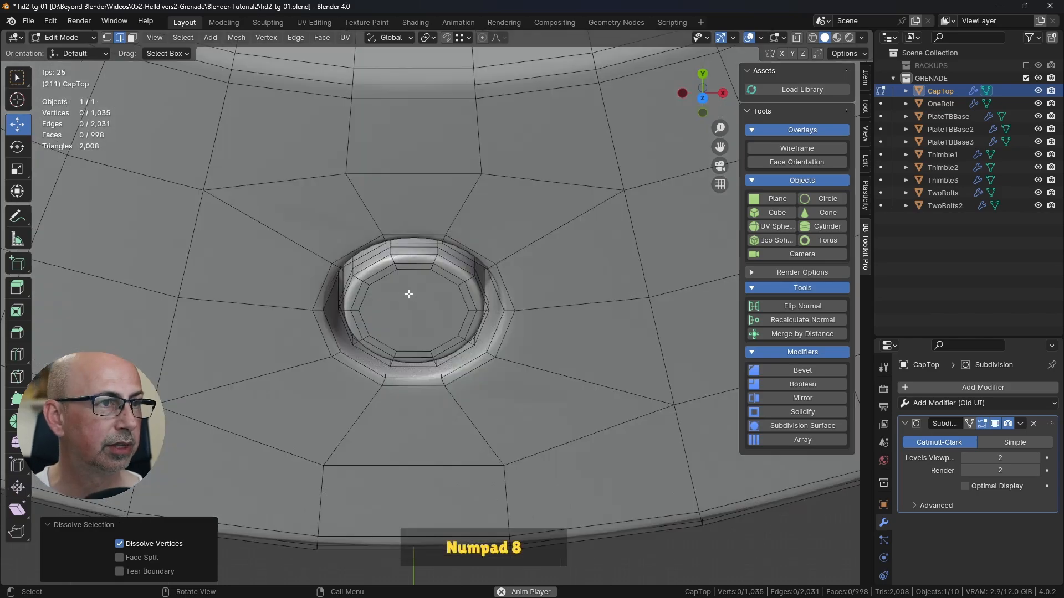
key(KP_2)
key(KP_2)
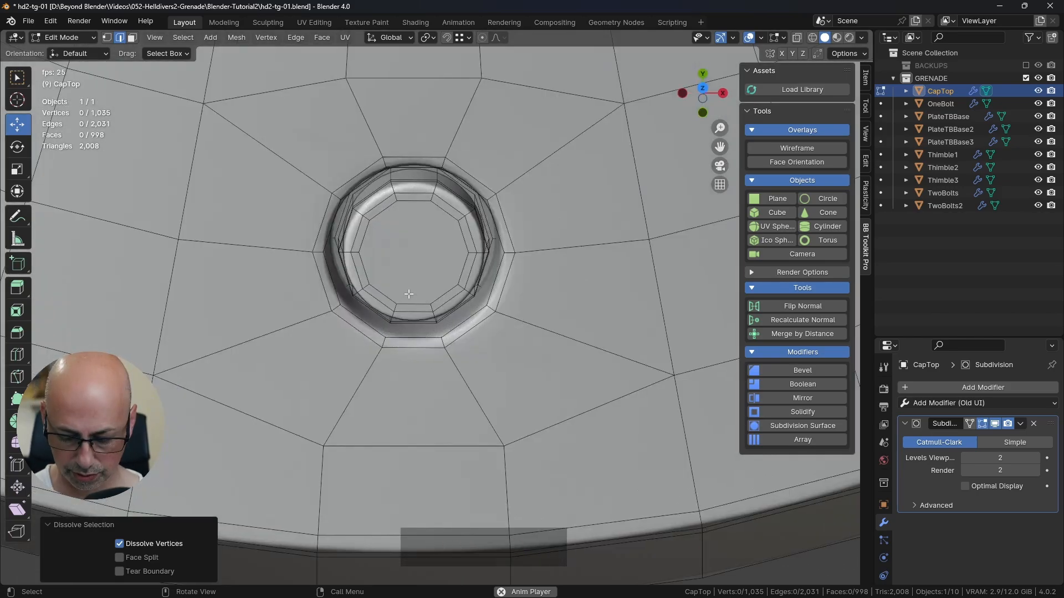
key(KP_2)
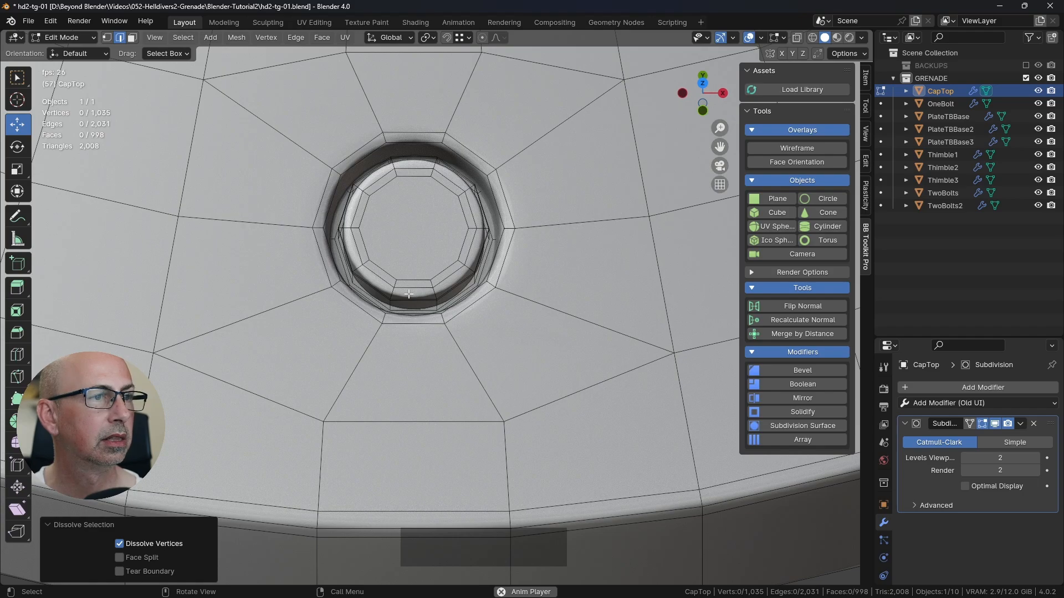
key(KP_8)
key(KP_2)
key(KP_8)
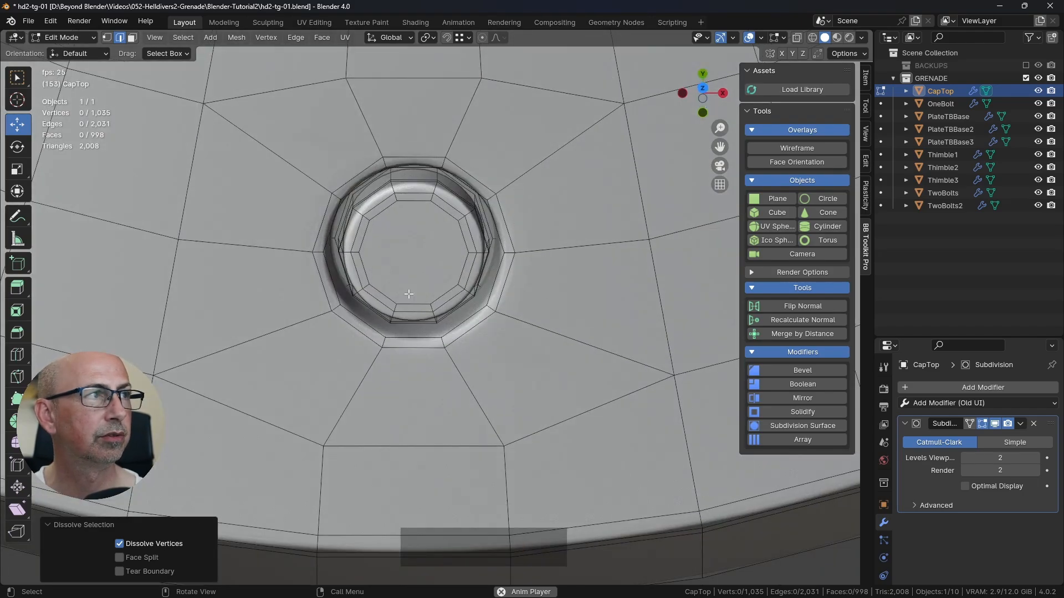
key(KP_8)
key(KP_2)
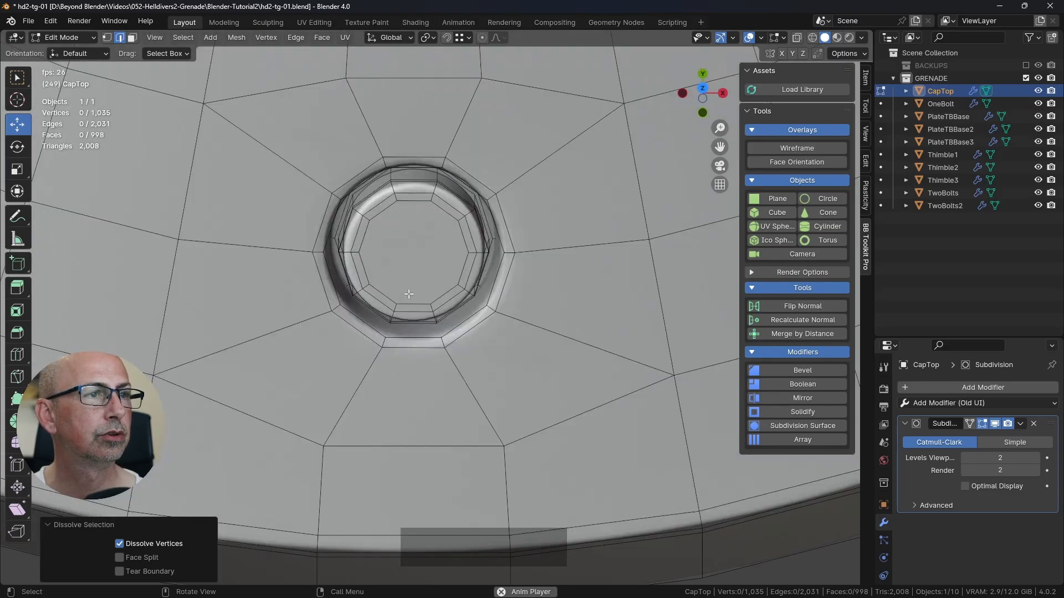
key(KP_2)
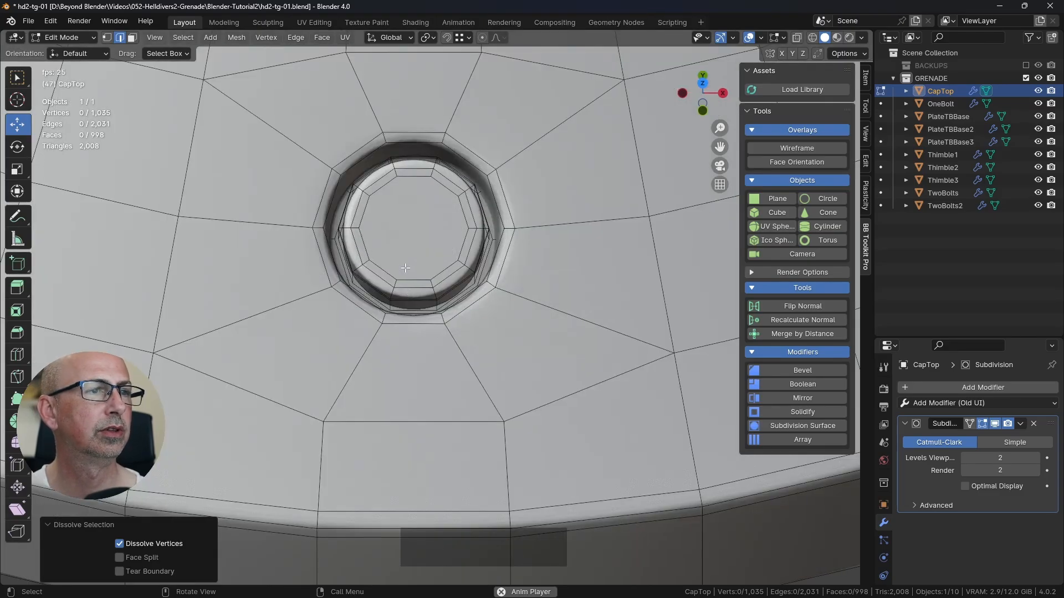
shift+middle_drag(426, 172, 338, 286)
Step: Knife-cut a closed 16-point cross outline with pointed arm ends into the centre of the bolt head's top face
key(k)
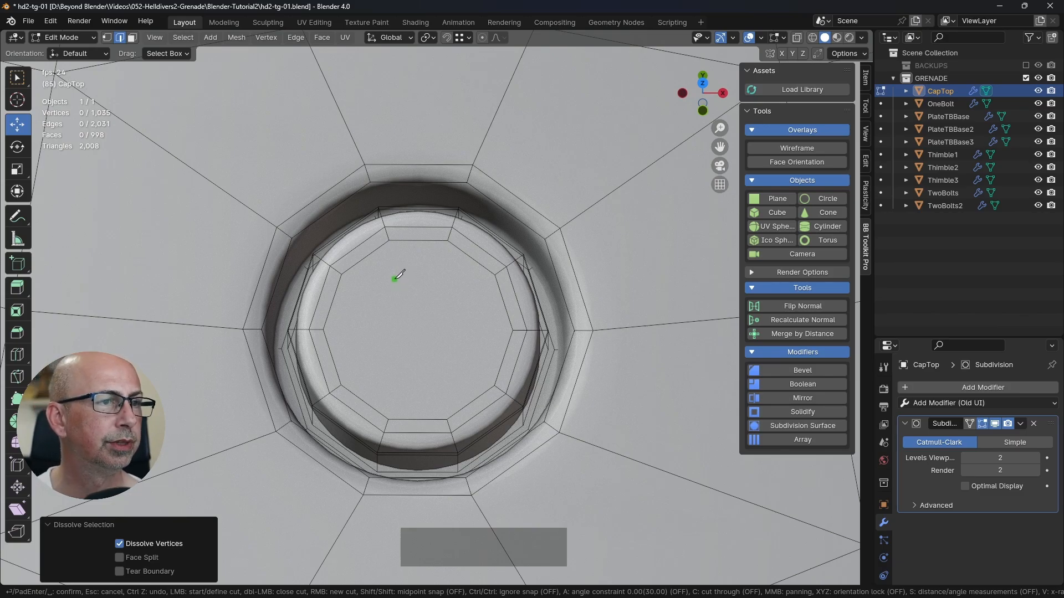
click(398, 281)
click(415, 272)
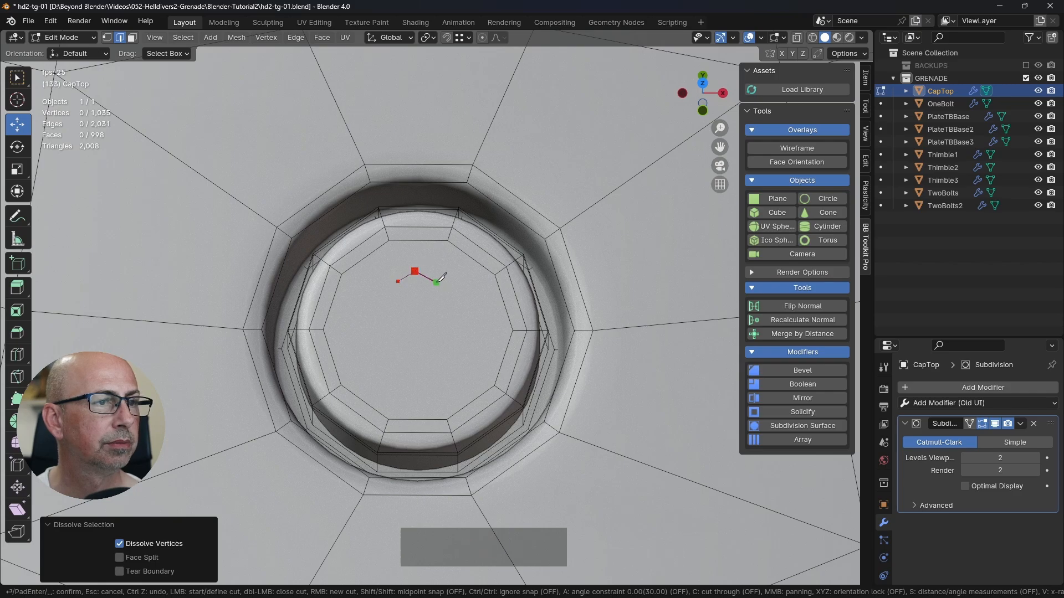
click(431, 279)
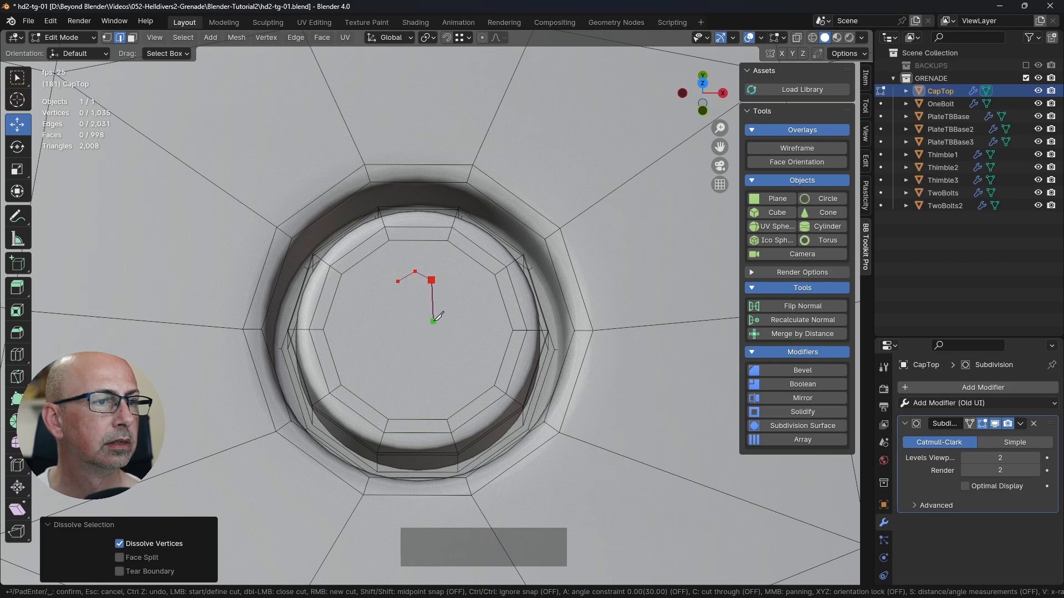
click(433, 321)
click(469, 321)
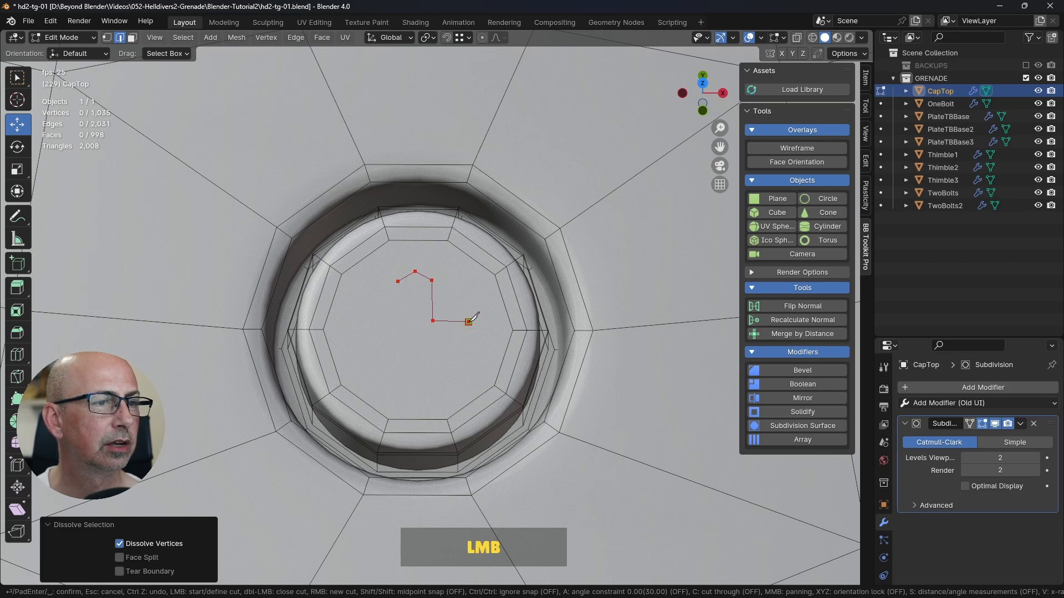
click(478, 338)
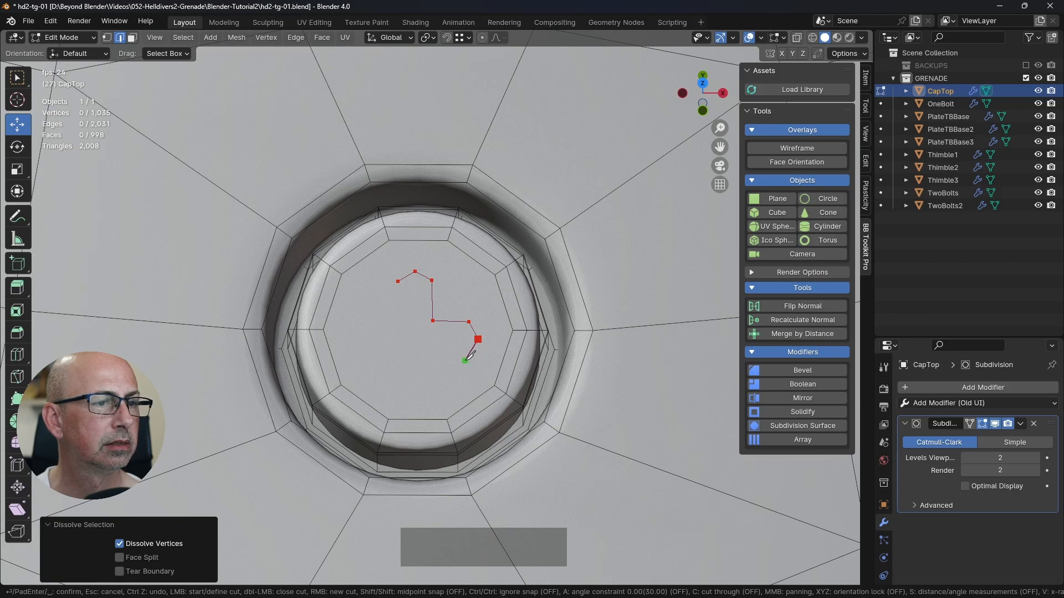
click(464, 361)
click(432, 360)
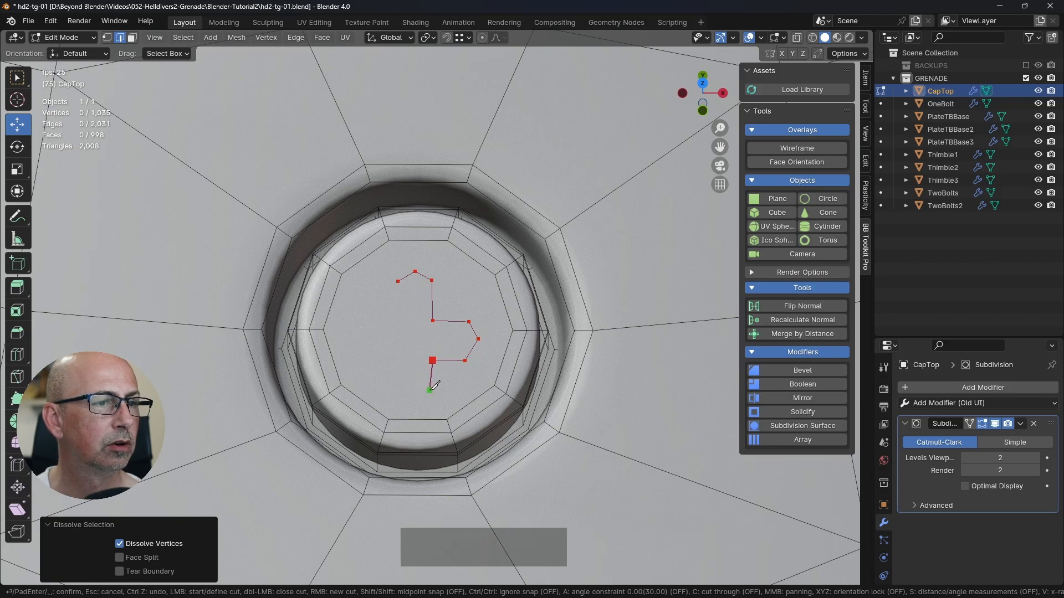
click(432, 391)
click(415, 403)
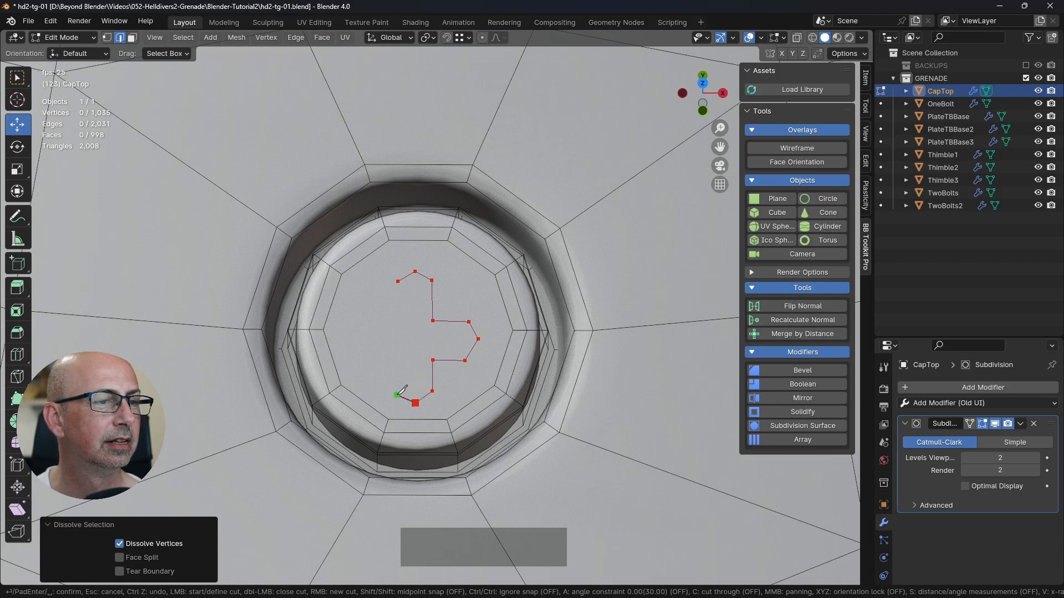
click(396, 395)
click(396, 360)
click(361, 358)
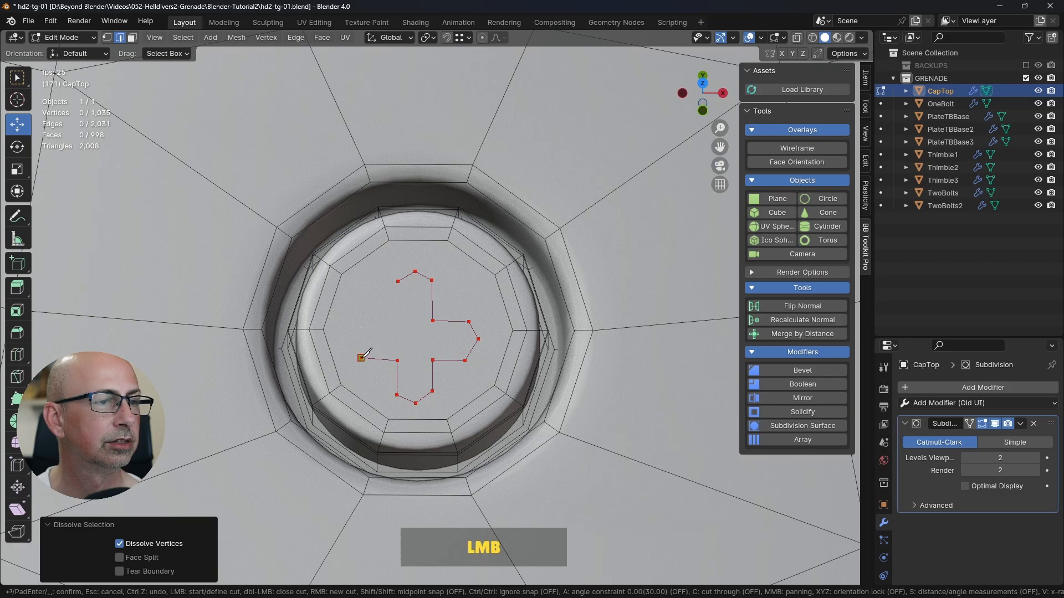
click(348, 338)
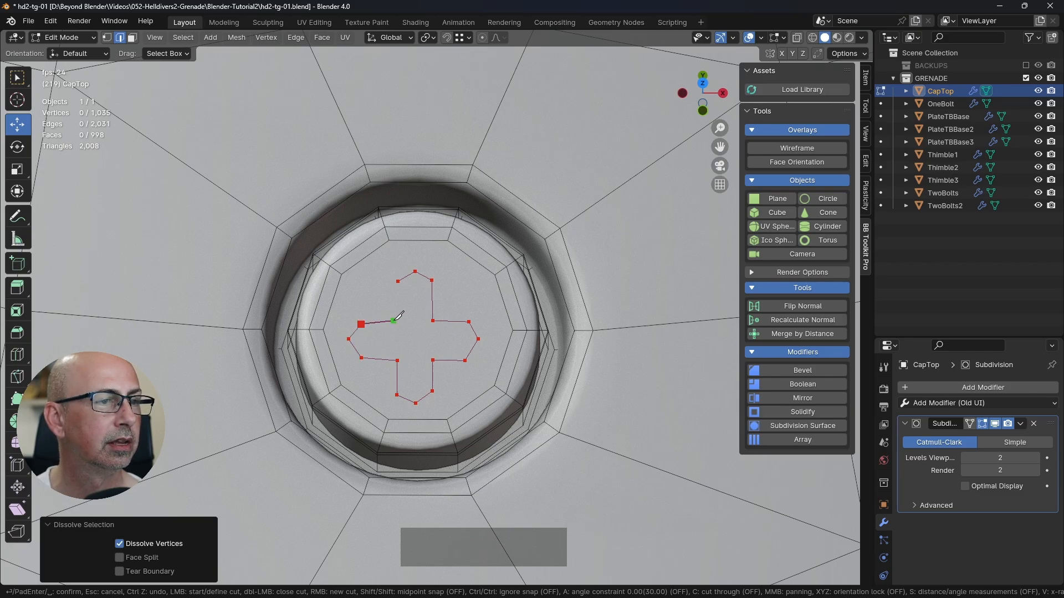
click(397, 281)
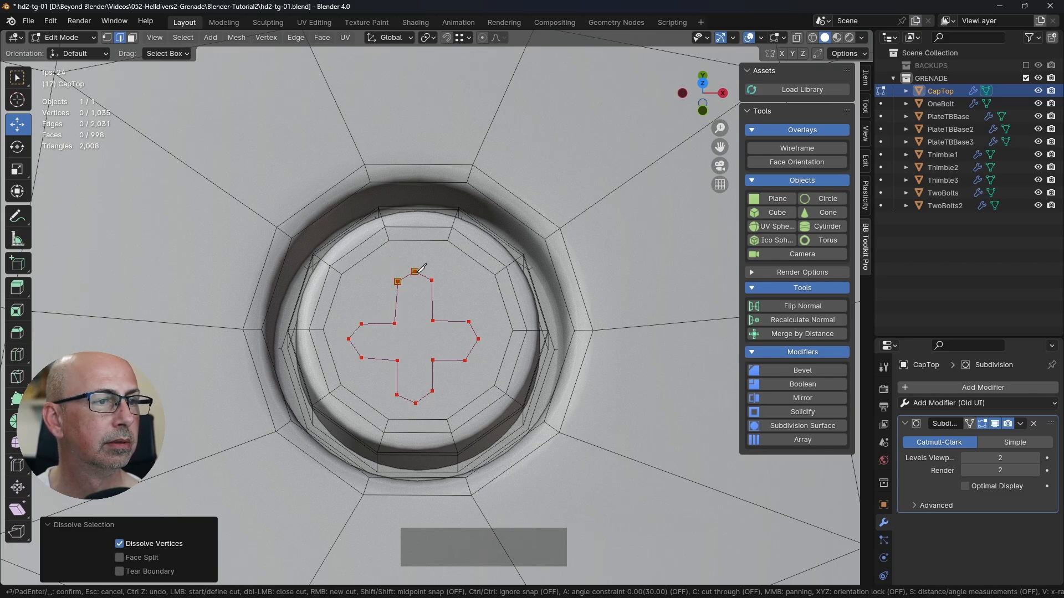
key(Return)
scroll(419, 273, down, 3)
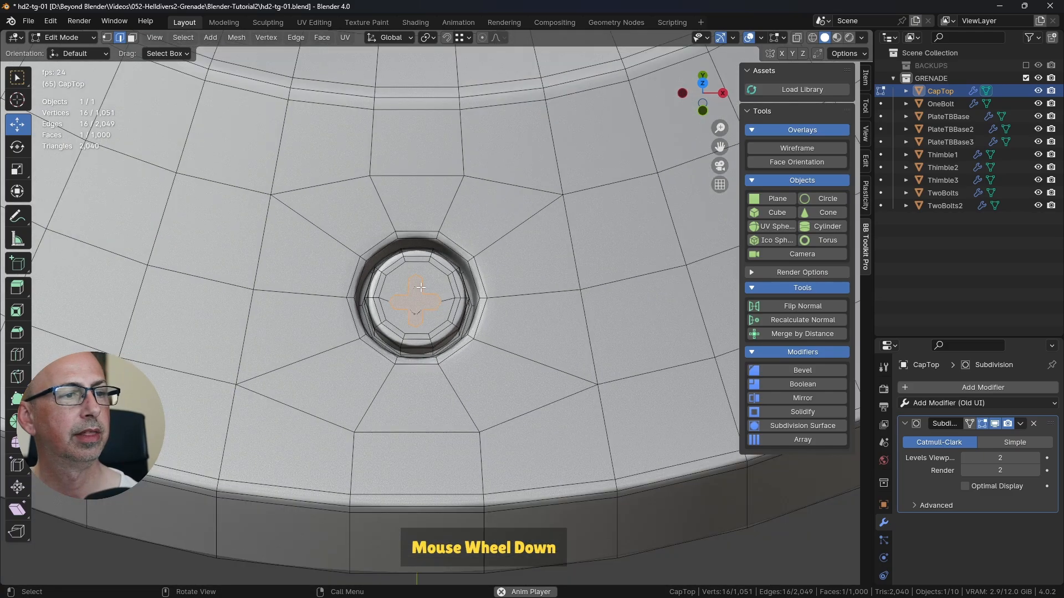
Step: Delete the cross-shaped face at the centre of the bolt head's top
middle_drag(418, 274, 377, 303)
scroll(571, 250, up, 2)
scroll(402, 309, up, 3)
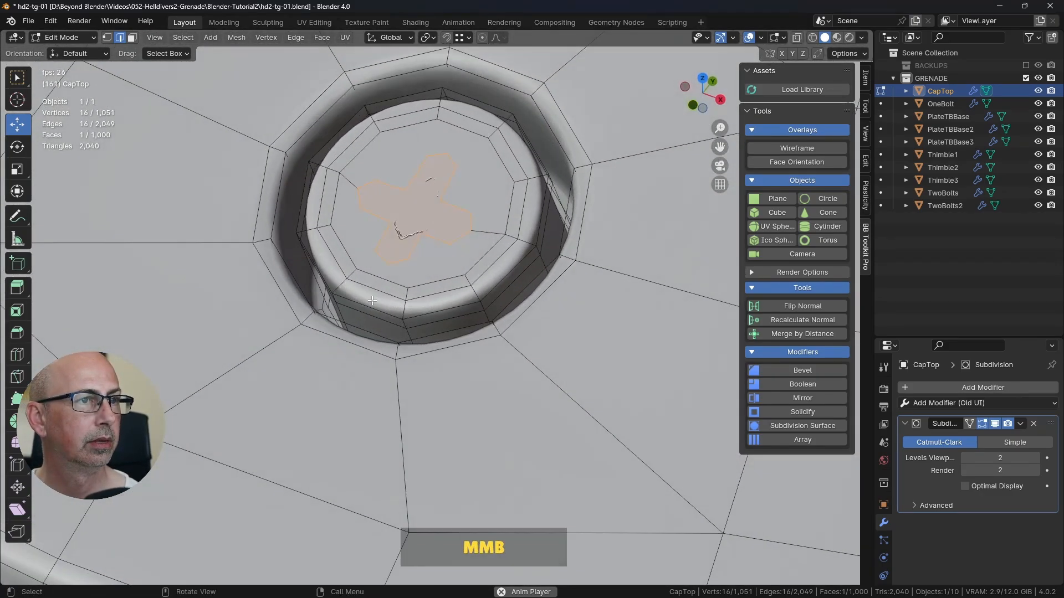
shift+middle_drag(465, 271, 505, 311)
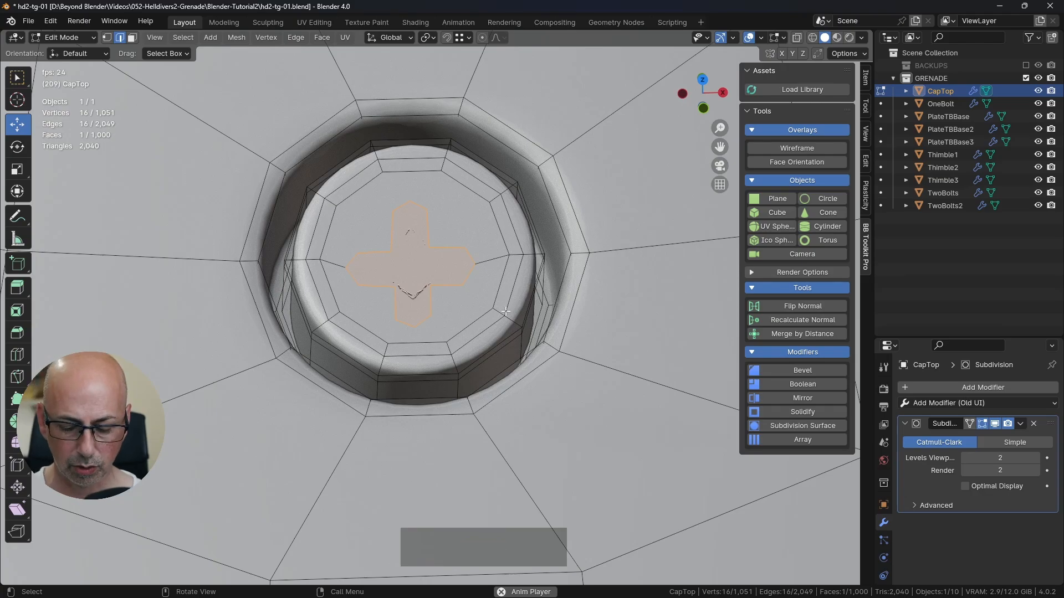
key(x)
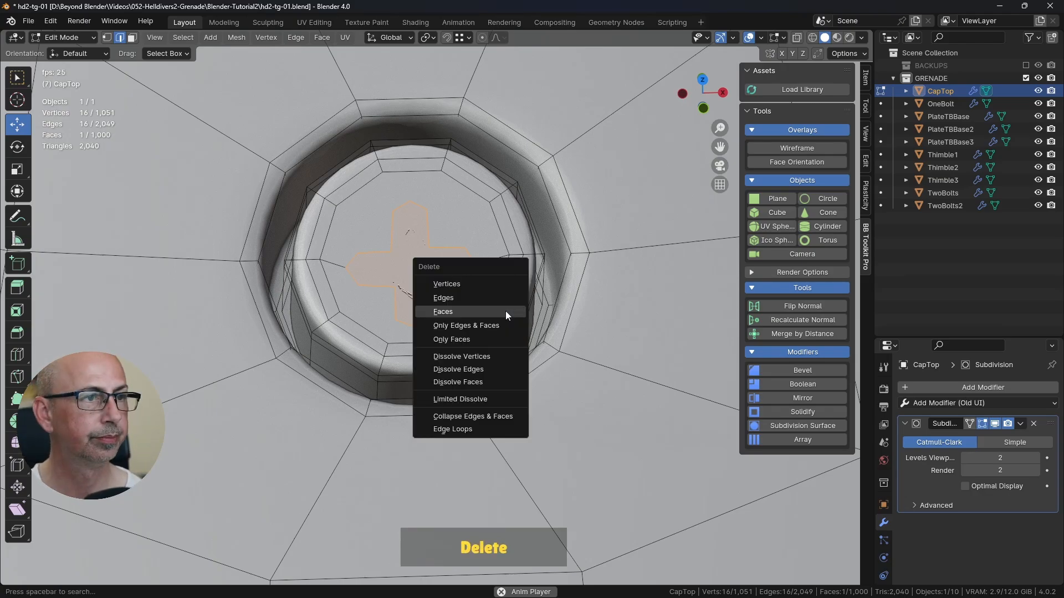
click(503, 312)
middle_drag(499, 313, 499, 343)
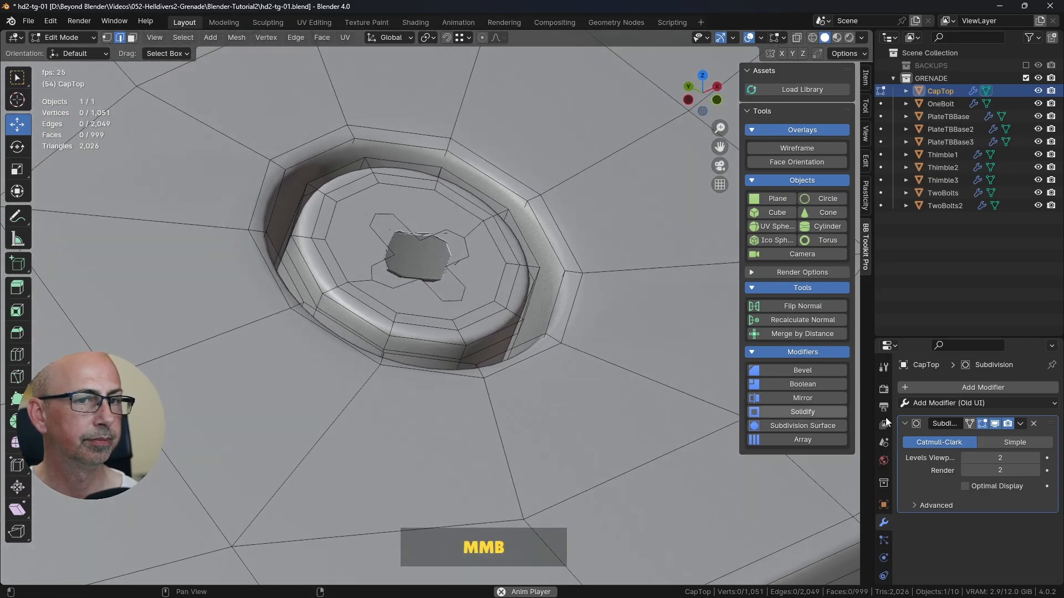
Step: Turn off CapTop's subdivision in the viewport and select the full boundary loop of the cross-shaped hole
click(995, 425)
middle_drag(540, 250, 461, 320)
scroll(482, 242, down, 2)
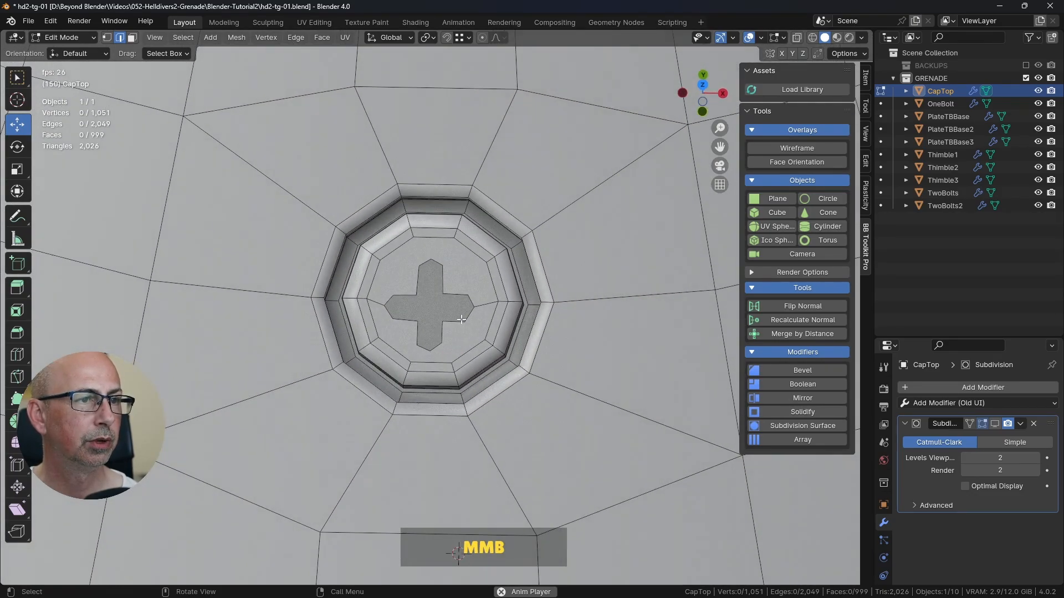
alt+click(467, 289)
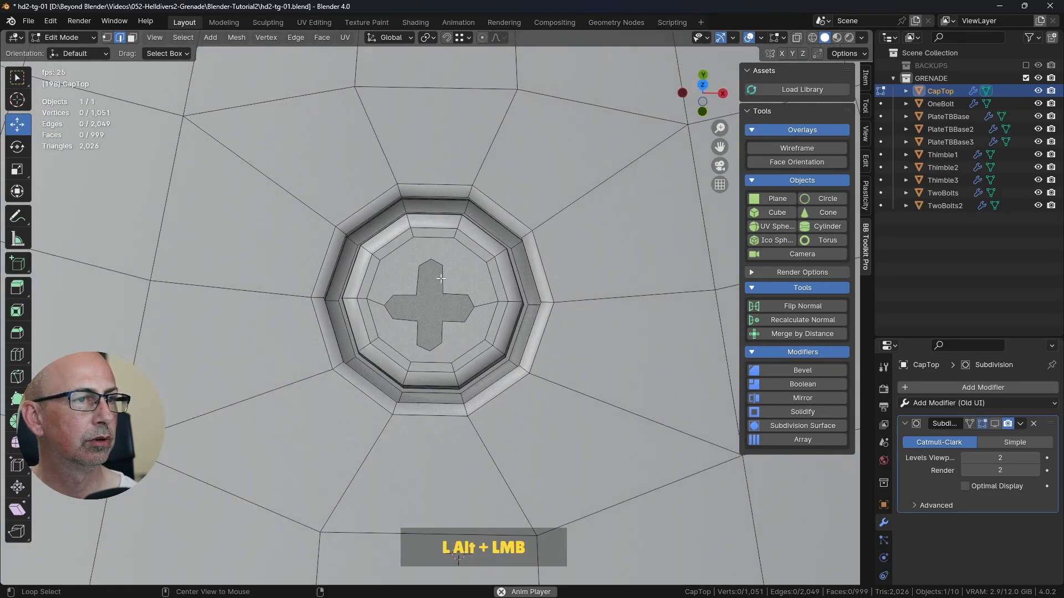
alt+shift+click(441, 332)
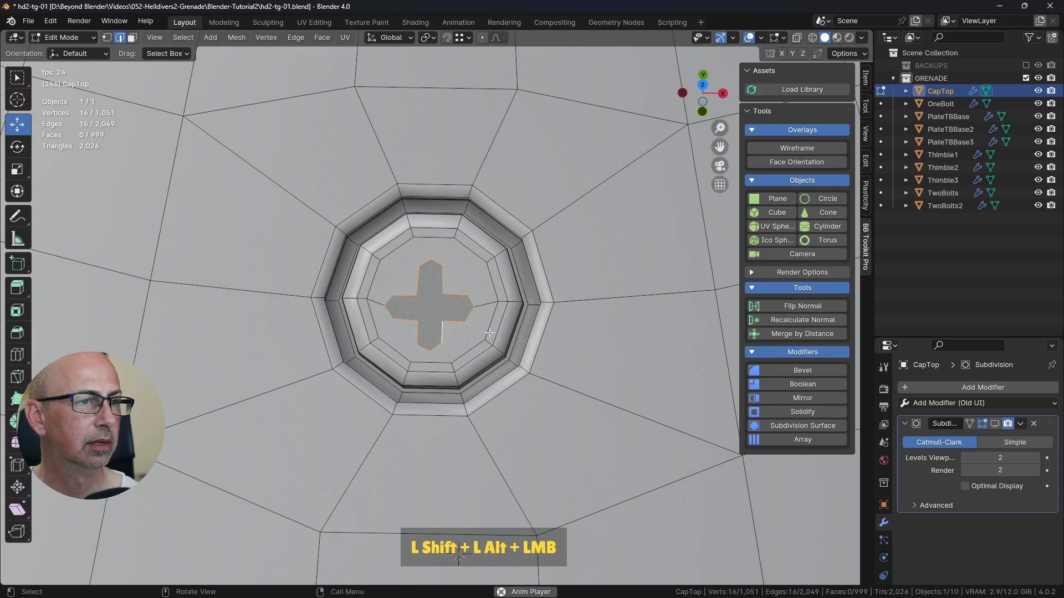
middle_drag(399, 275, 535, 222)
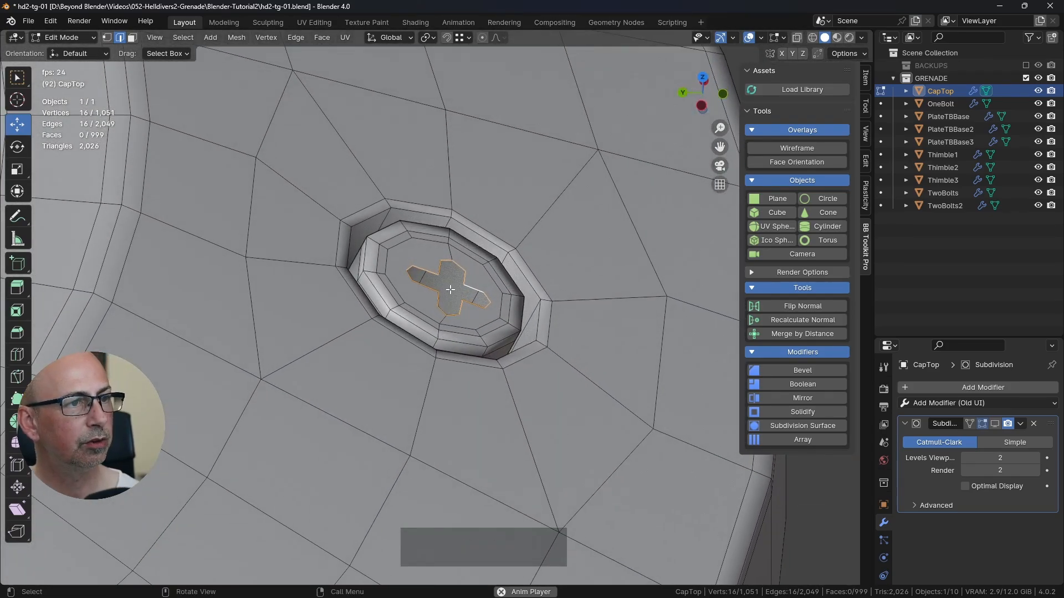
middle_drag(450, 289, 532, 280)
key(g)
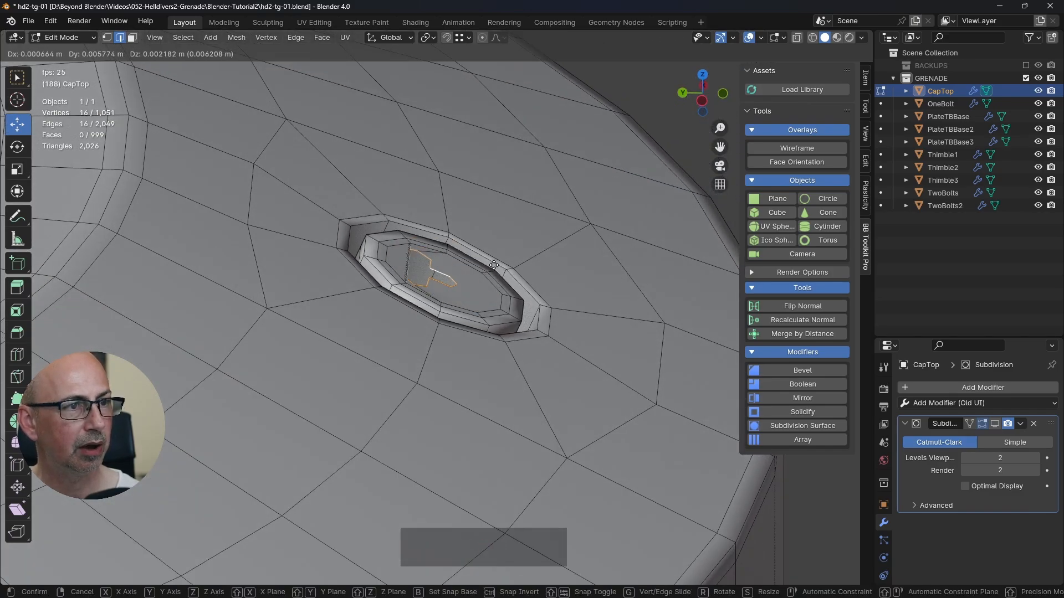
right_click(499, 266)
middle_drag(499, 266, 424, 227)
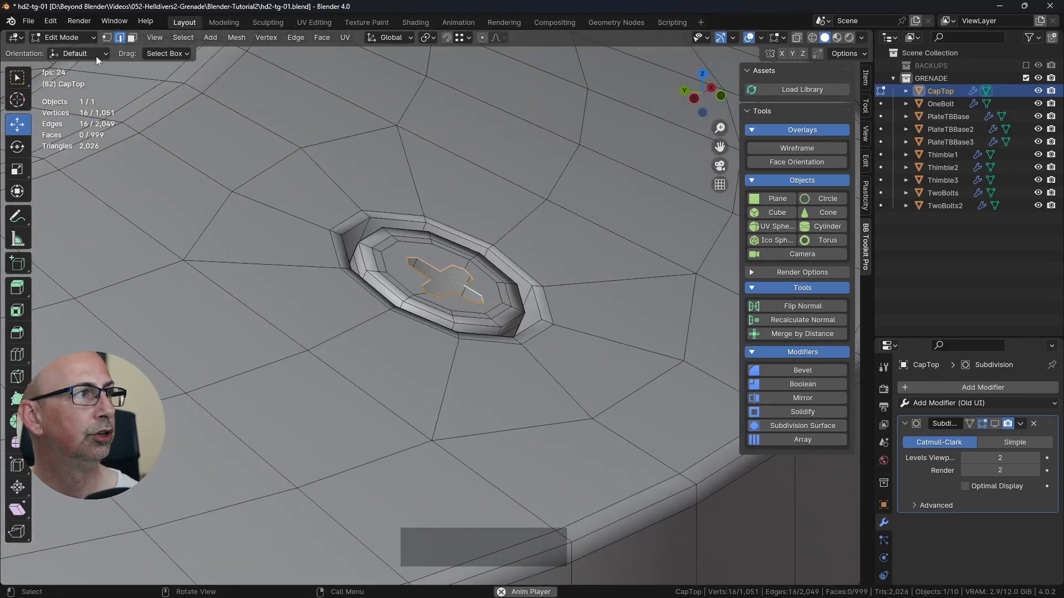
Step: Set the transform orientation to Normal, show the Move gizmo and stop the running animation, returning to frame 1
click(394, 38)
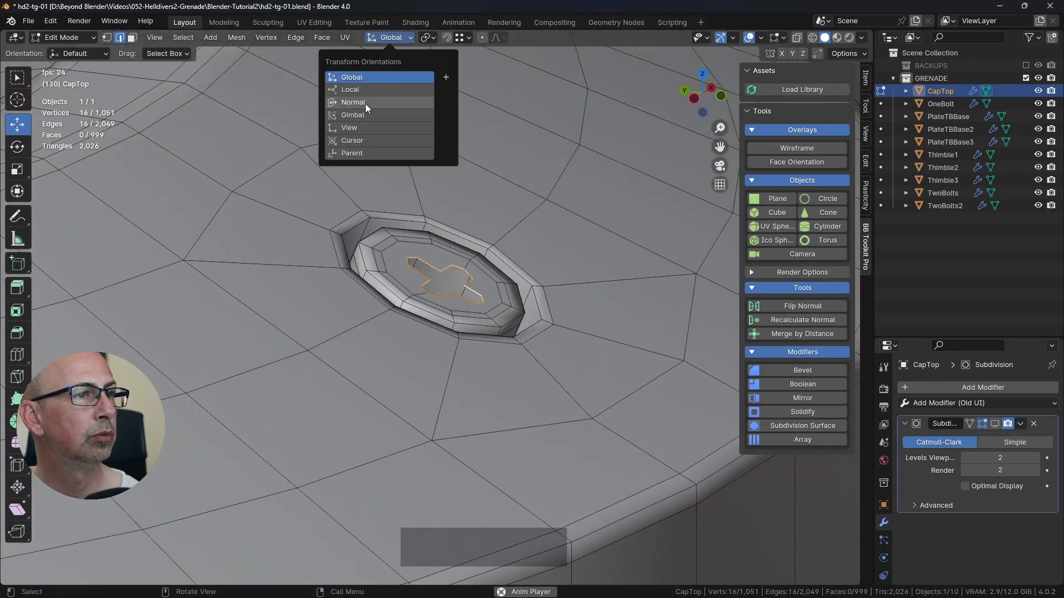
click(364, 103)
click(17, 125)
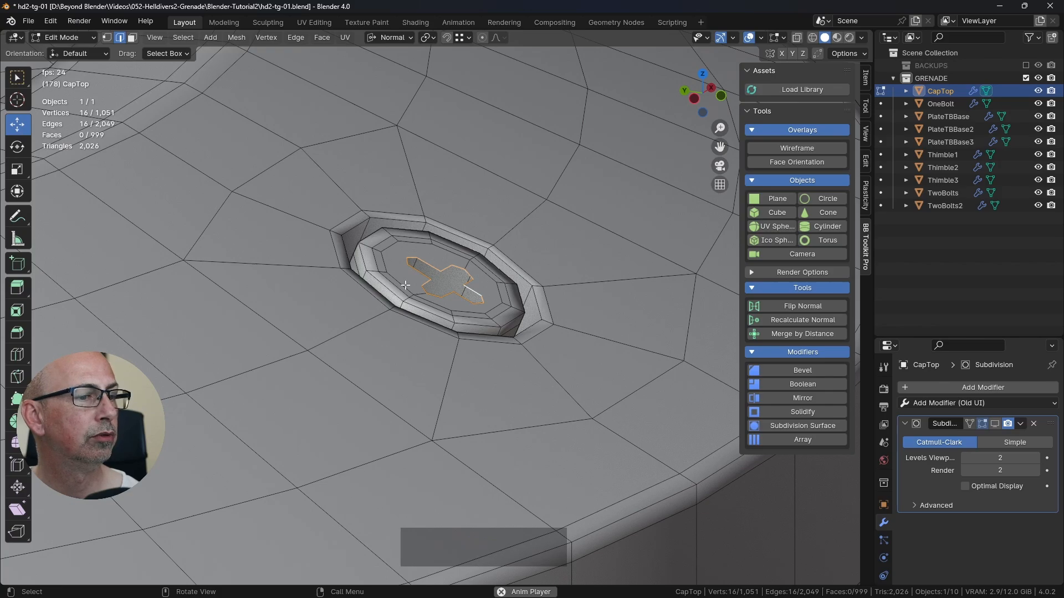
key(space)
key(shift+Left)
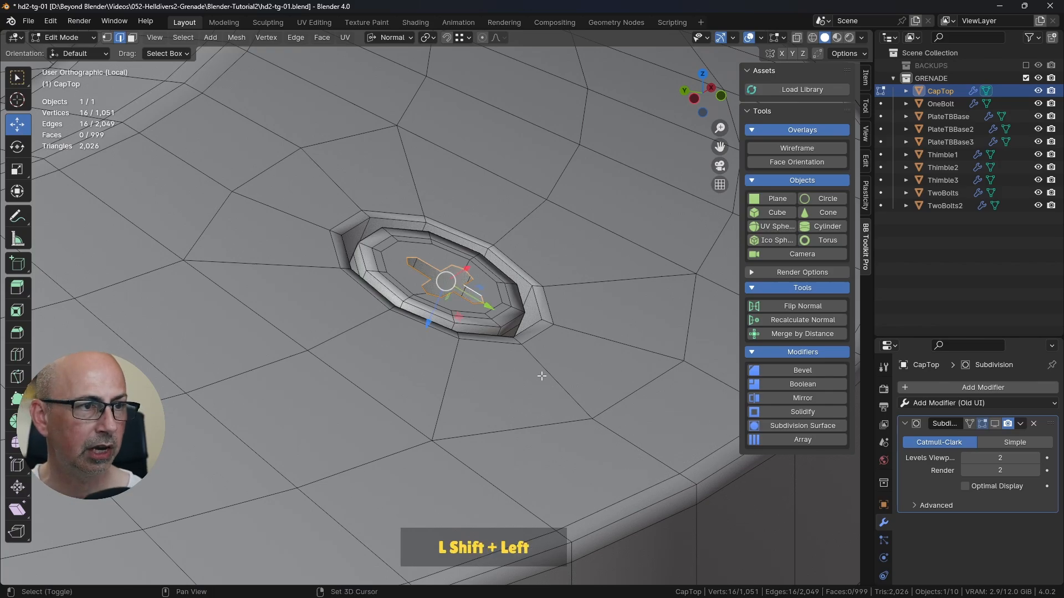
Step: Centre the cross outline on the bolt head with small moves in its plane and scale it up to about 1.244
middle_drag(535, 378, 477, 321)
drag(479, 321, 480, 322)
mouse_move(480, 321)
middle_down()
mouse_move(392, 313)
mouse_move(480, 302)
middle_up()
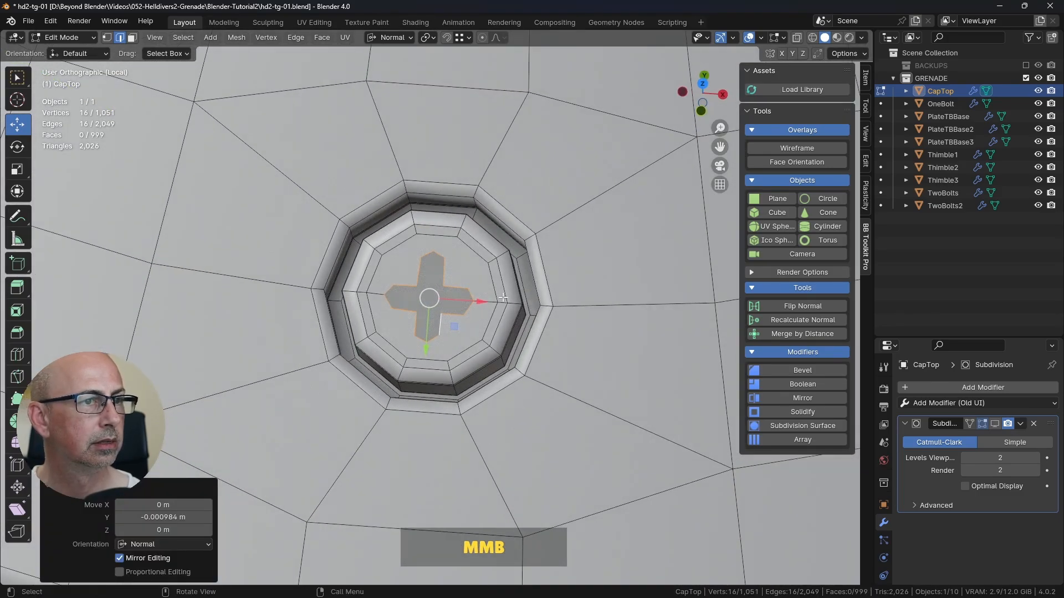
drag(482, 301, 487, 301)
key(s)
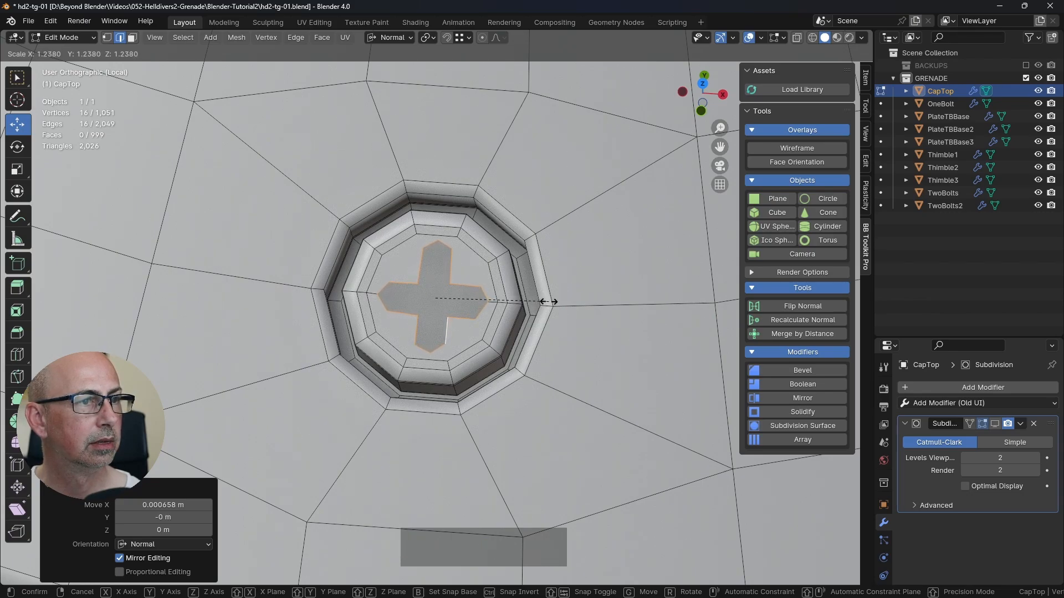
click(548, 301)
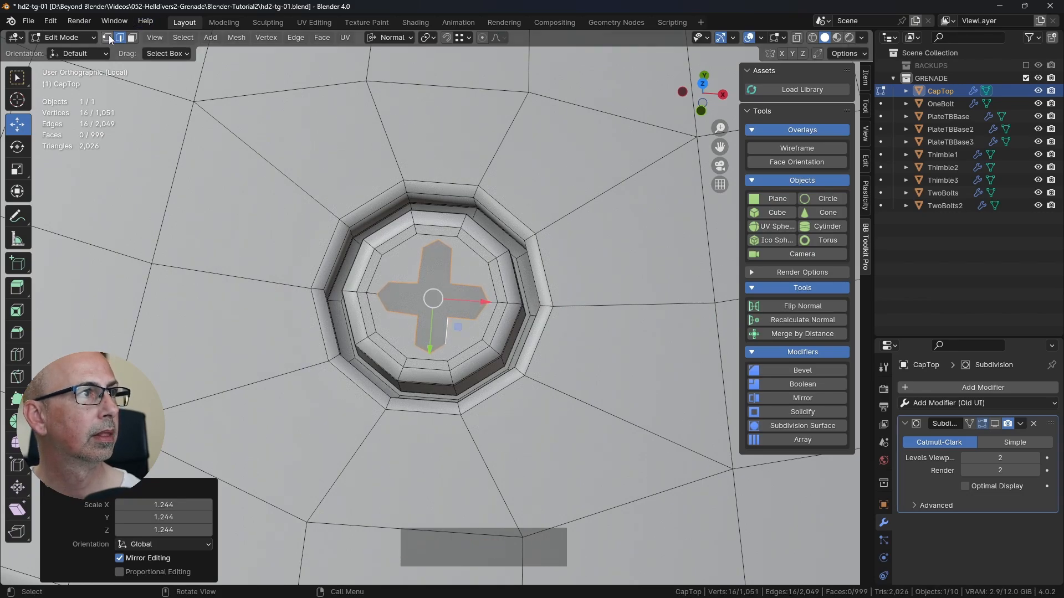
Step: Save the file and dissolve the edge loop immediately surrounding the cross on the bolt head's top face
click(127, 38)
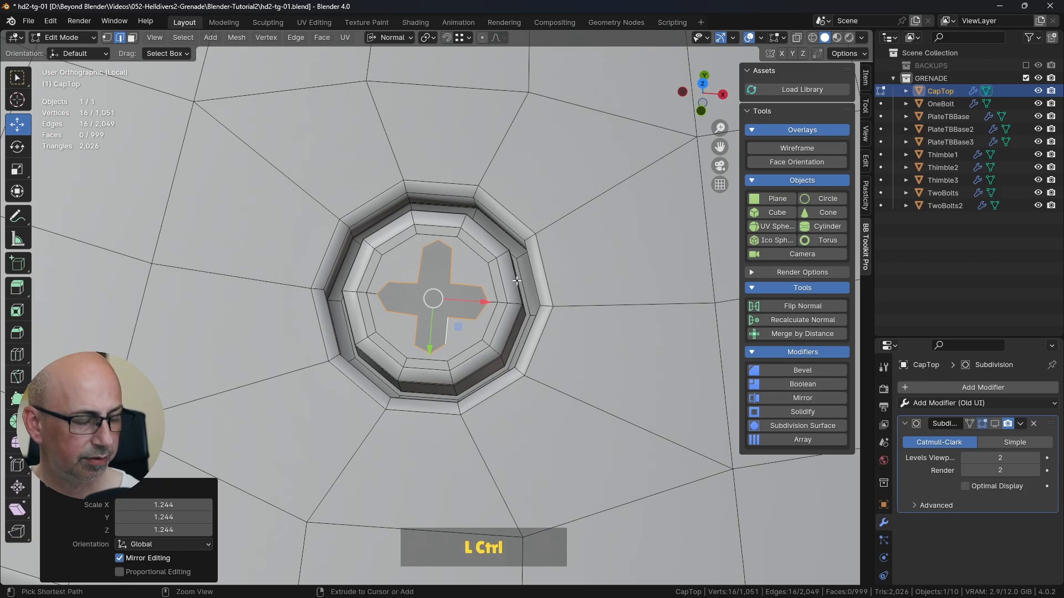
key(ctrl+s)
alt+click(492, 270)
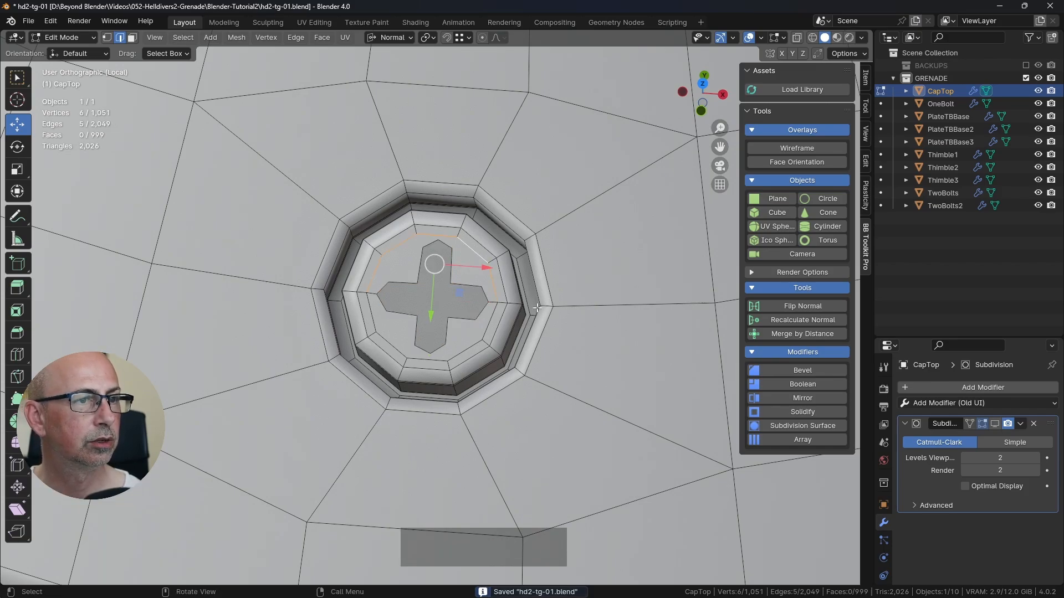
alt+shift+click(490, 334)
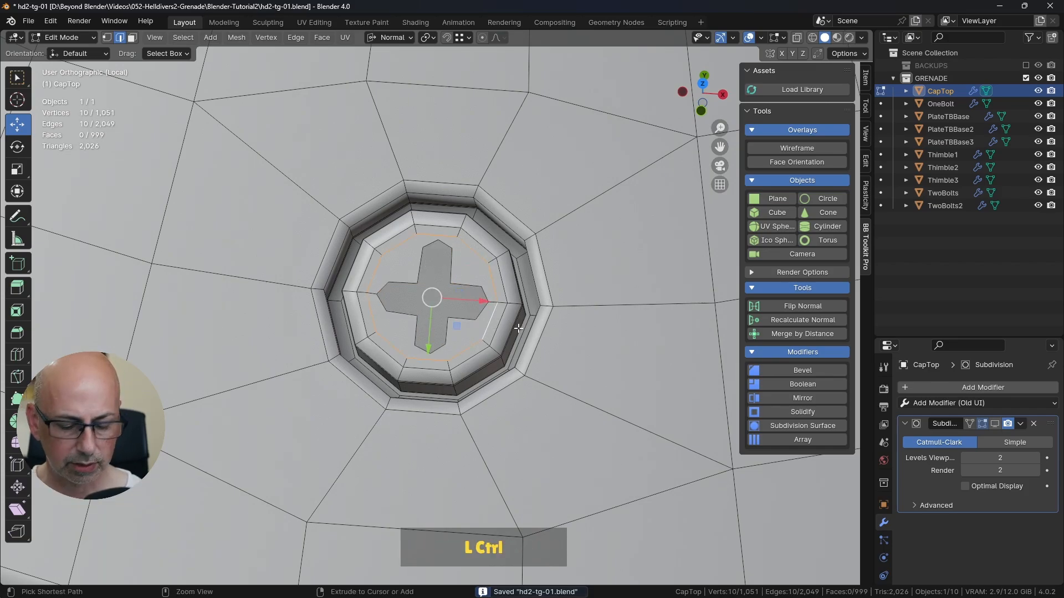
key(ctrl+Delete)
middle_drag(518, 328, 576, 247)
middle_drag(512, 288, 429, 327)
scroll(376, 286, up, 1)
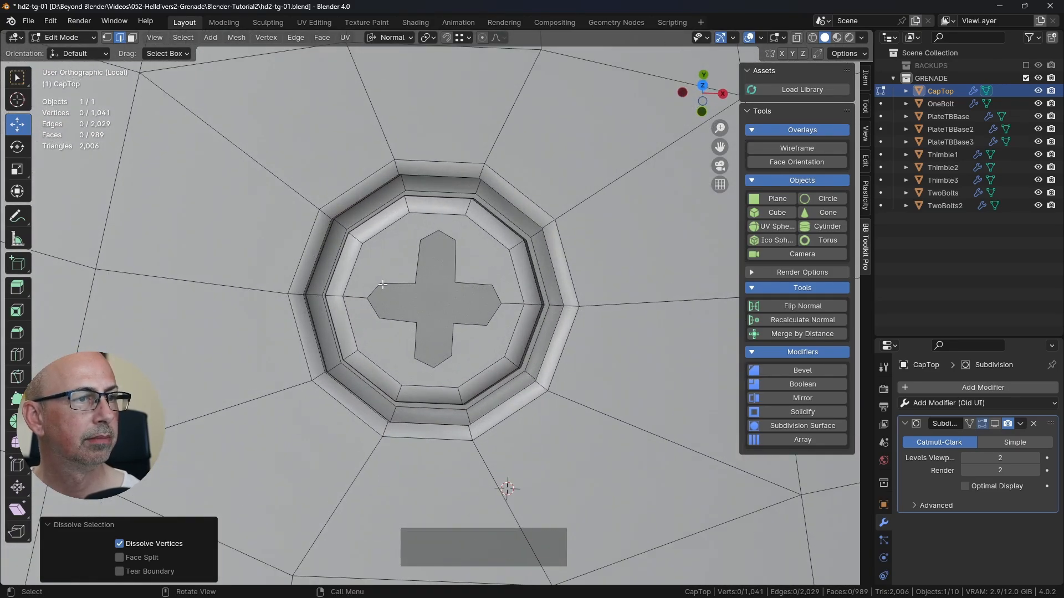
Step: Move the two shoulder vertices of the cross's left arm outward so that the arm end is blunter
click(382, 285)
key(1)
click(380, 286)
middle_drag(381, 286, 447, 325)
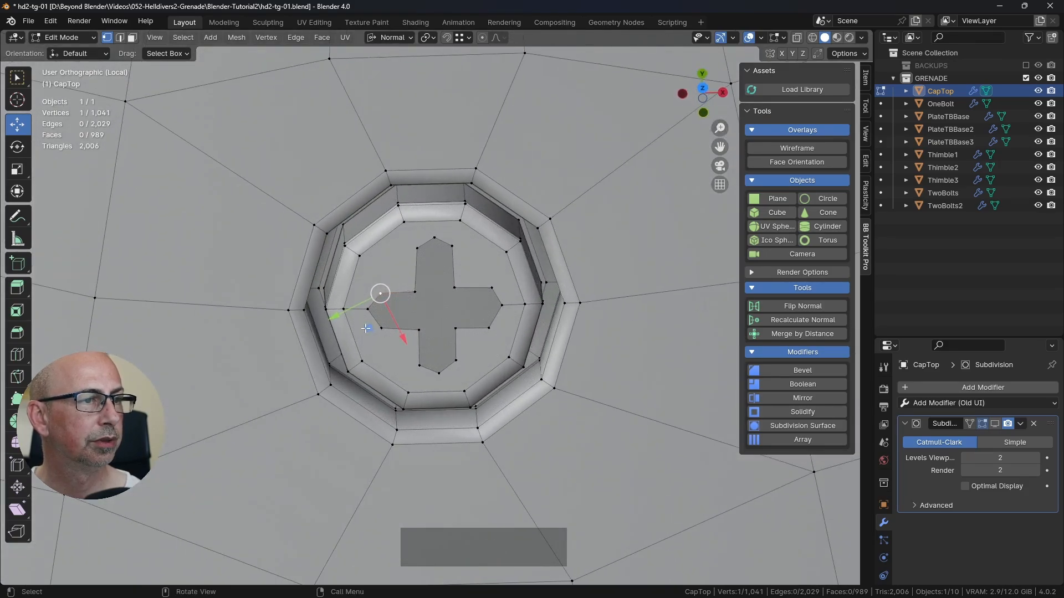
mouse_move(366, 328)
middle_down()
mouse_move(501, 208)
mouse_move(370, 331)
middle_up()
click(370, 330)
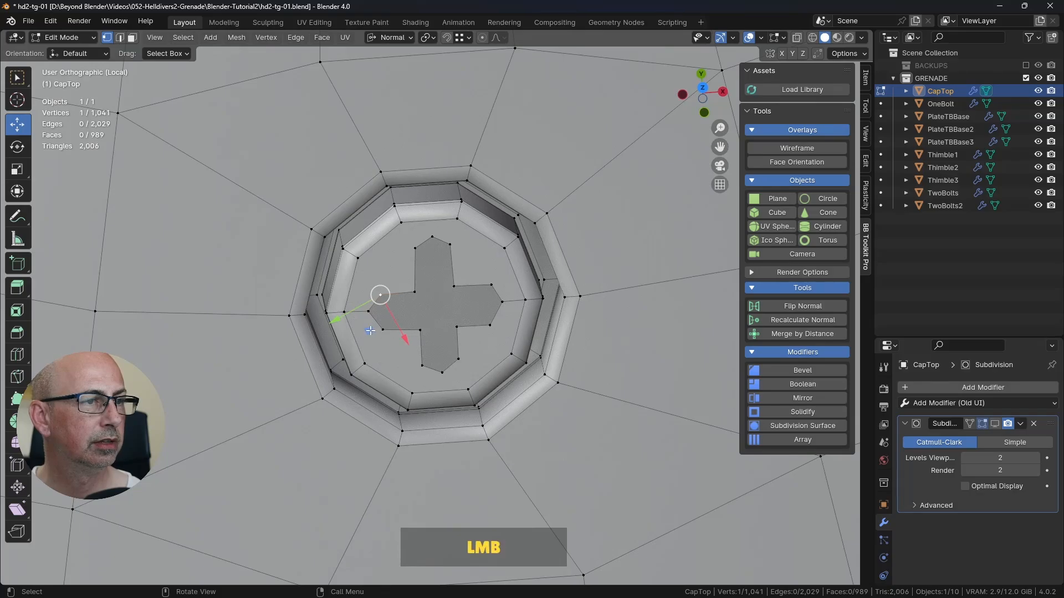
drag(370, 330, 406, 322)
click(384, 330)
Step: Move the shoulder vertices of the cross's upper and right arms outward to match the left arm's blunter end
click(415, 249)
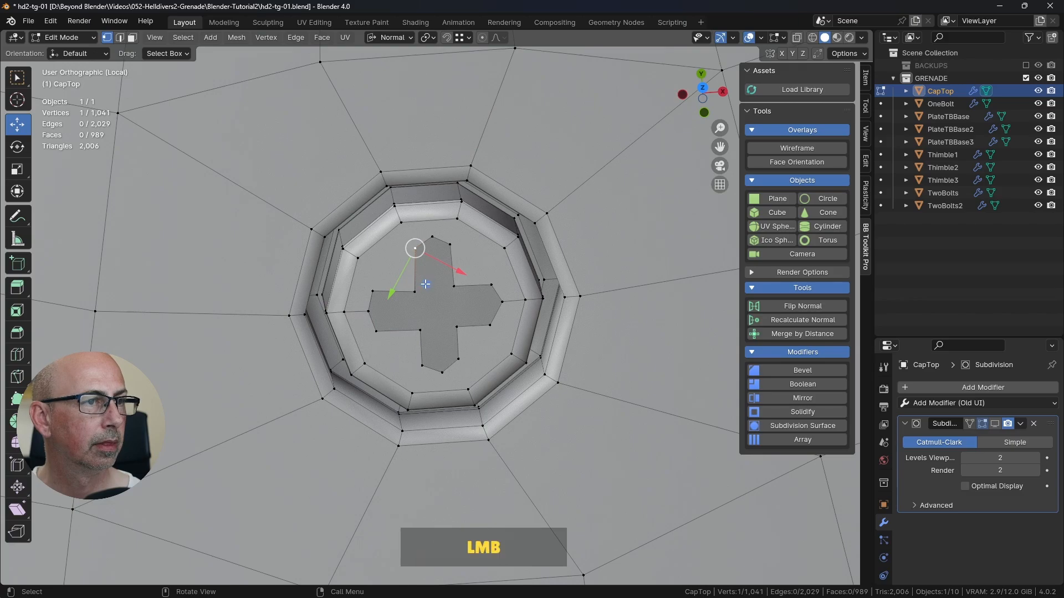
drag(425, 284, 419, 237)
click(449, 244)
click(489, 325)
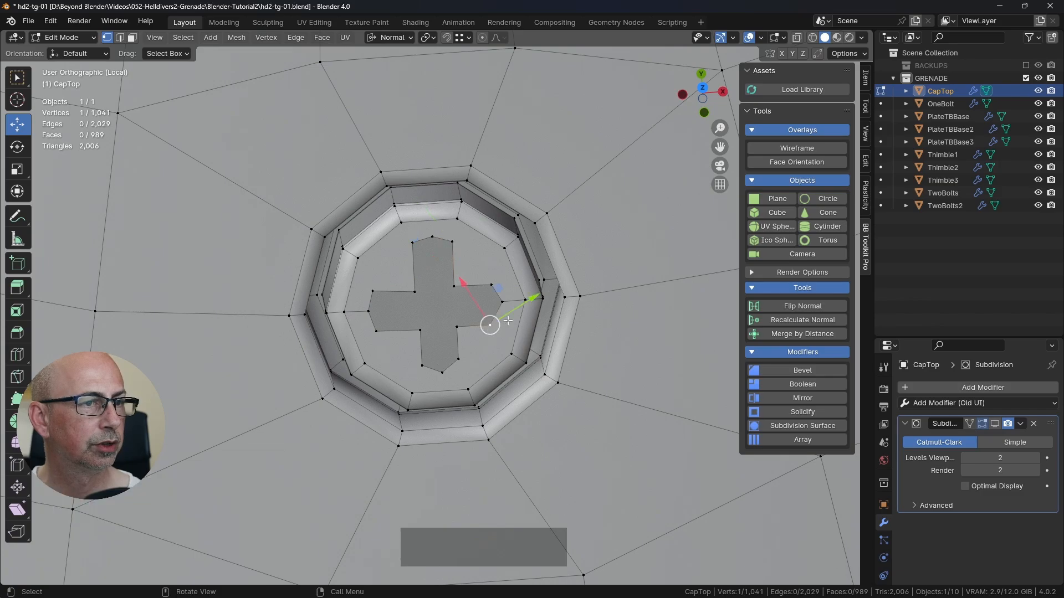
drag(500, 288, 458, 295)
click(493, 285)
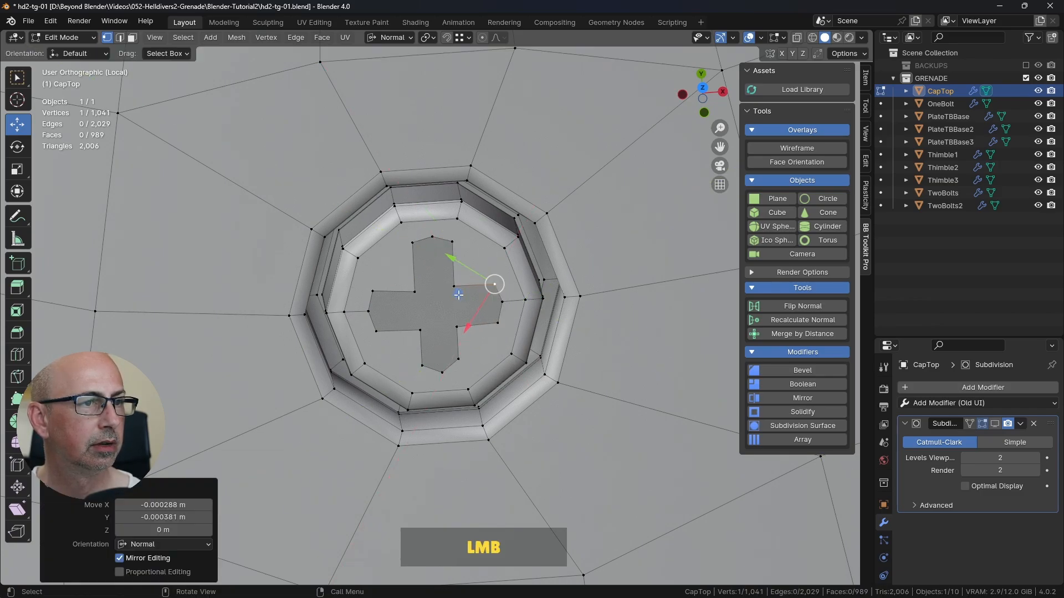
Step: Move the lower arm's shoulder vertices outward and nudge the cross's inner corners so the arms run straight and even
click(460, 359)
middle_drag(468, 351, 443, 324)
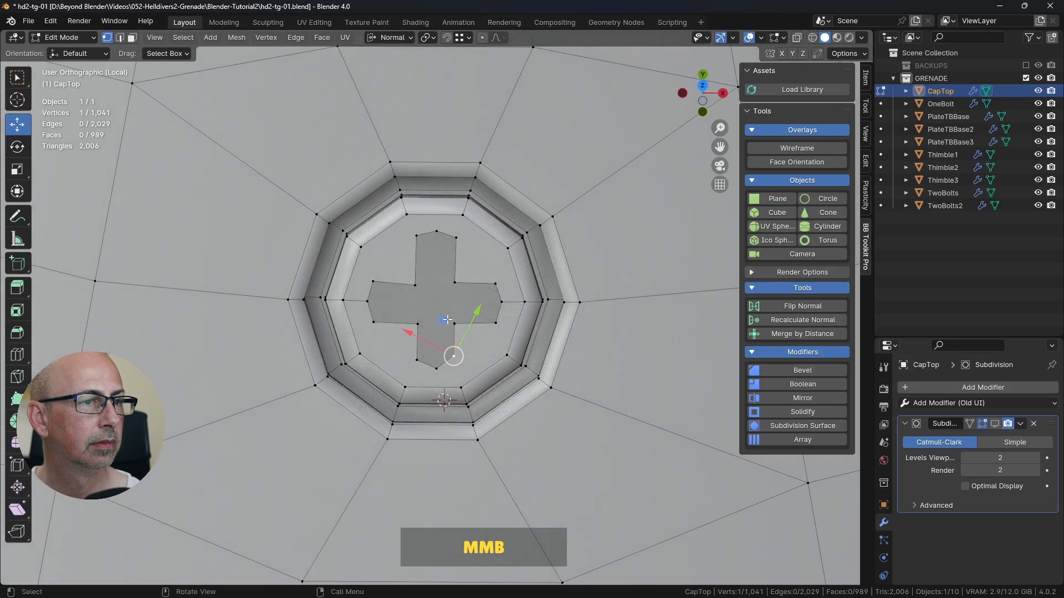
drag(445, 326, 450, 329)
click(416, 360)
drag(454, 371, 452, 374)
click(459, 367)
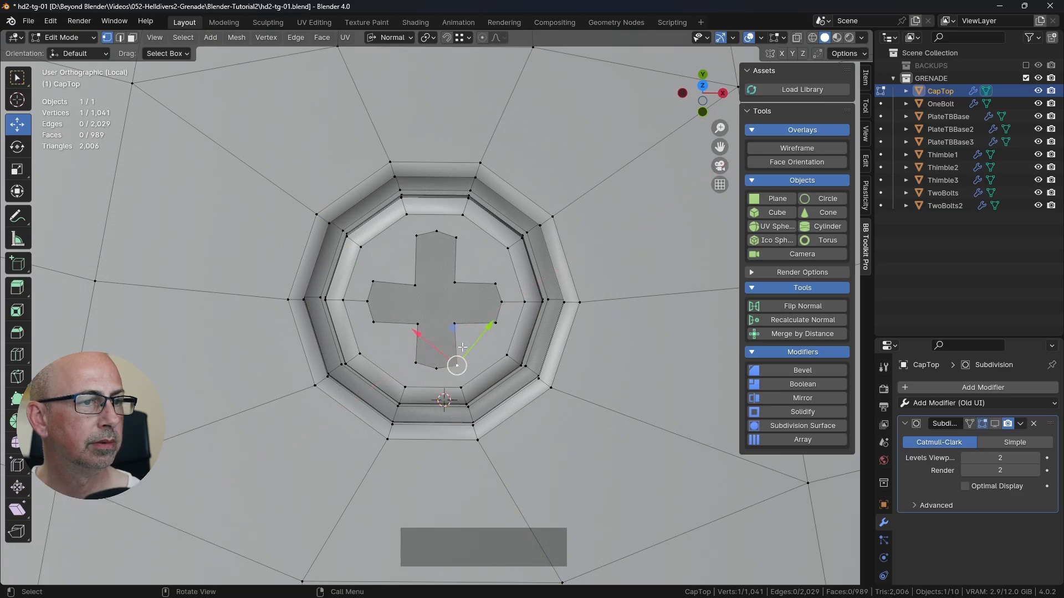
drag(455, 324, 412, 313)
click(415, 286)
click(411, 314)
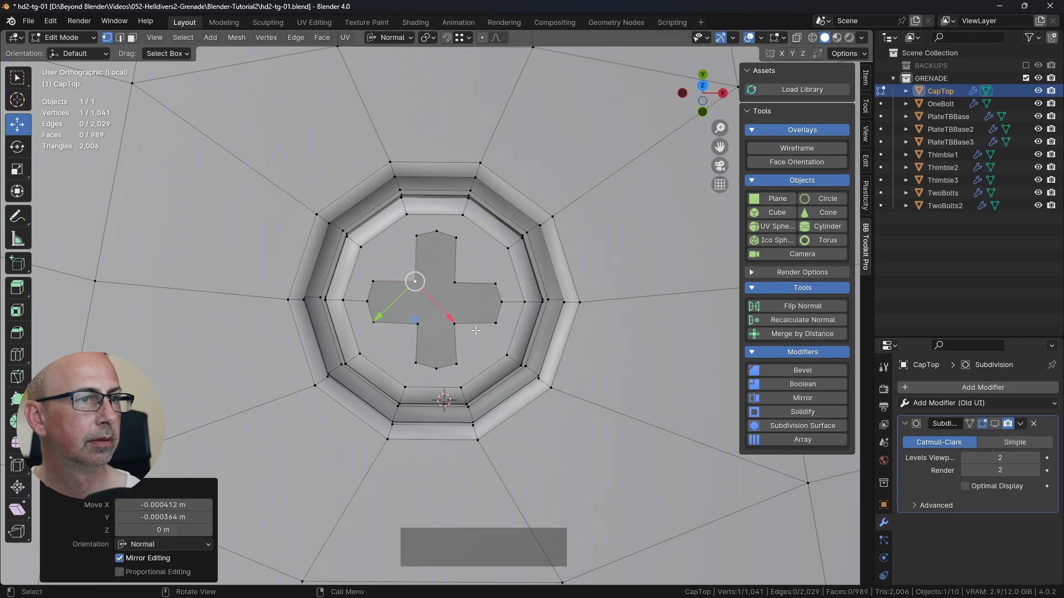
Step: Check the cross-shaped hole from a distance in Object Mode, return to editing the mesh and save the file
key(Tab)
scroll(475, 333, down, 4)
middle_drag(475, 332, 519, 366)
scroll(564, 321, down, 2)
middle_drag(564, 320, 484, 341)
key(Tab)
scroll(486, 355, up, 5)
scroll(487, 354, up, 3)
scroll(484, 341, down, 1)
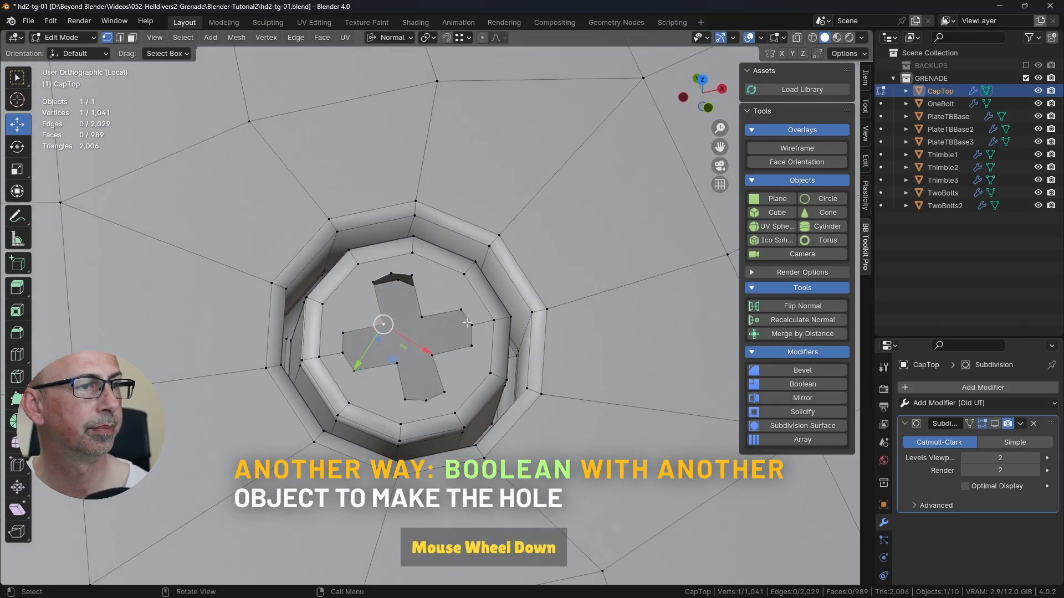
key(ctrl+s)
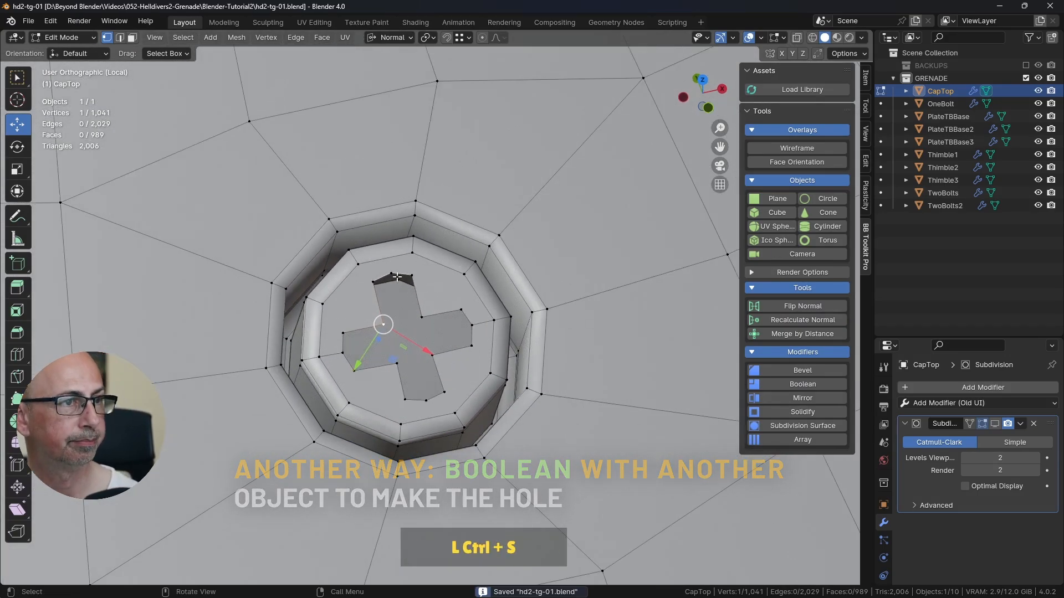
Step: Select all 16 boundary edges of the cross-shaped hole and fill it with a single face
click(121, 38)
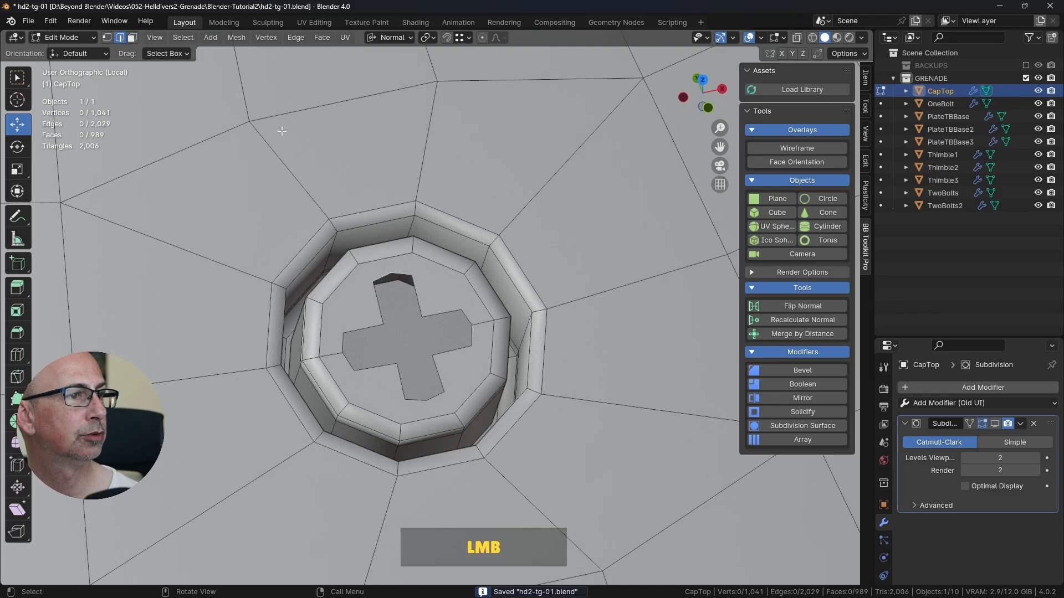
alt+click(415, 295)
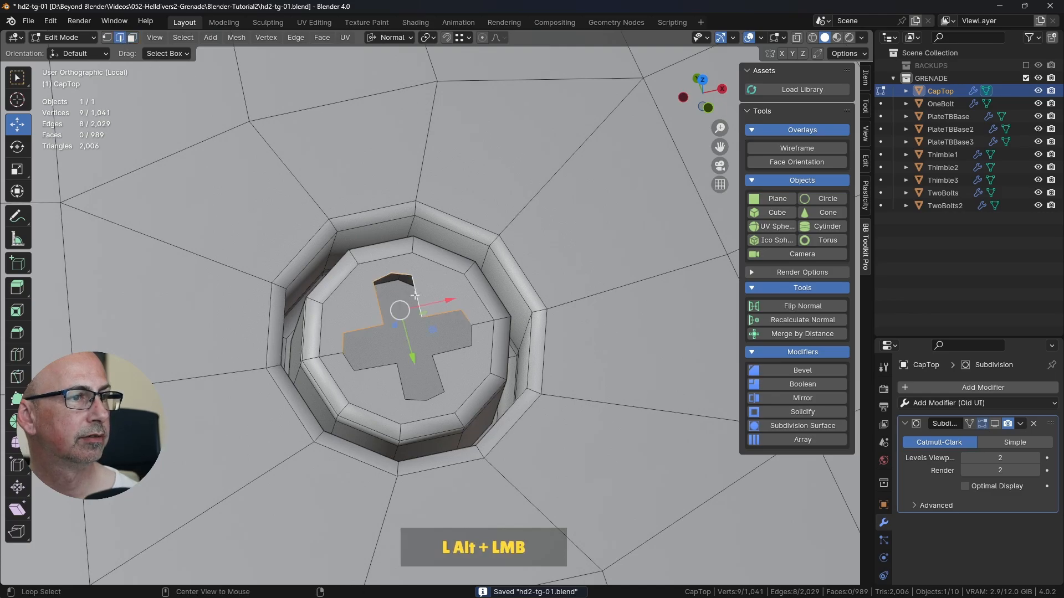
alt+shift+click(469, 349)
middle_drag(468, 349, 561, 327)
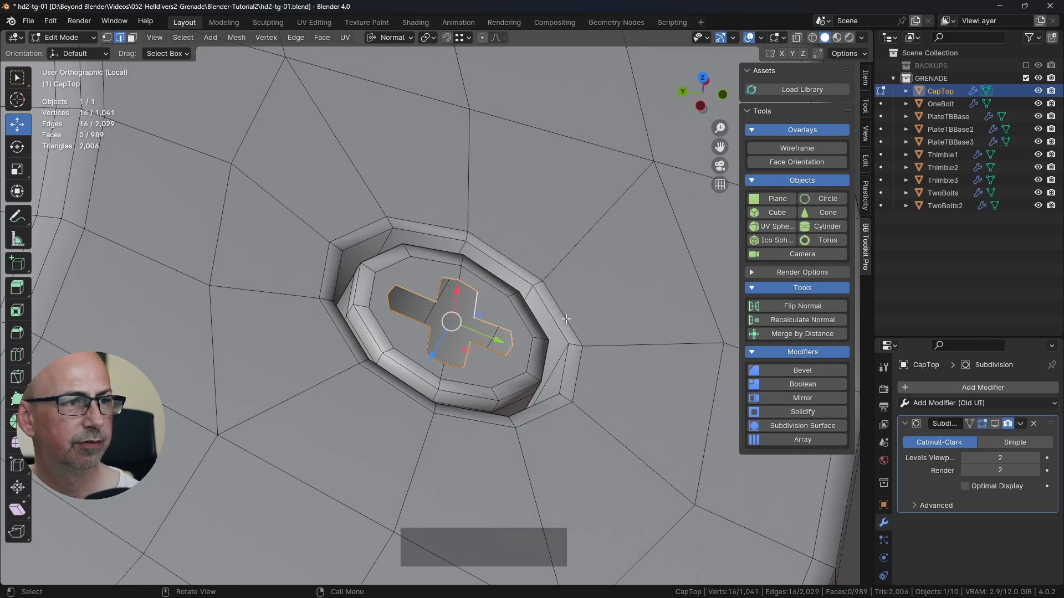
key(f)
Step: Extrude the filled cross face inward into the bolt head to form a recessed cross slot
middle_drag(565, 319, 556, 282)
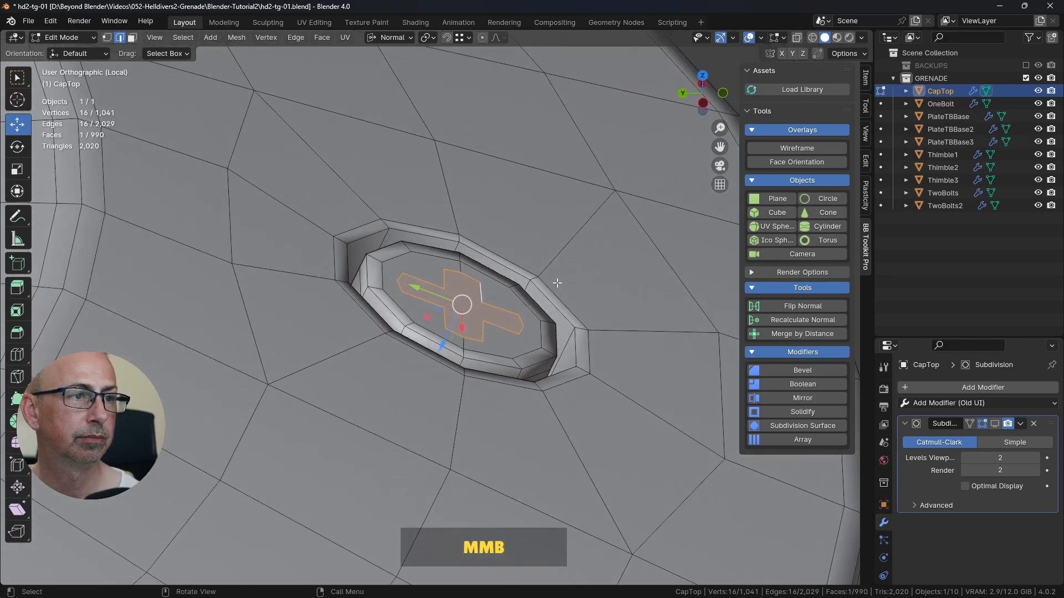
key(e)
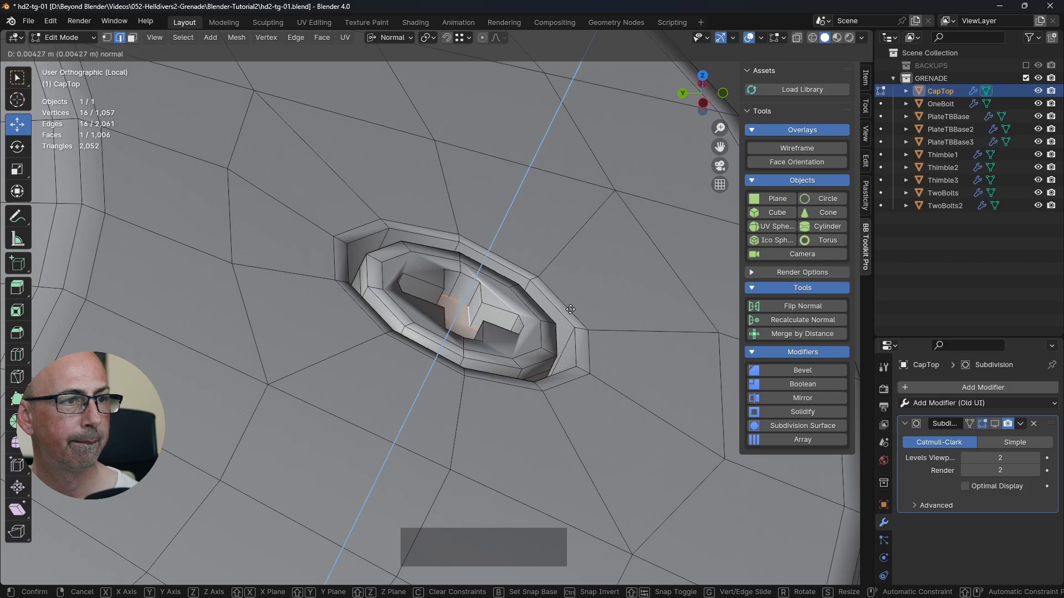
click(567, 323)
middle_drag(566, 323, 429, 317)
drag(428, 316, 422, 311)
middle_drag(422, 310, 500, 303)
Step: Preview the extruded cross slot with viewport subdivision in Object Mode, turn the preview back off and return to editing the mesh
key(Tab)
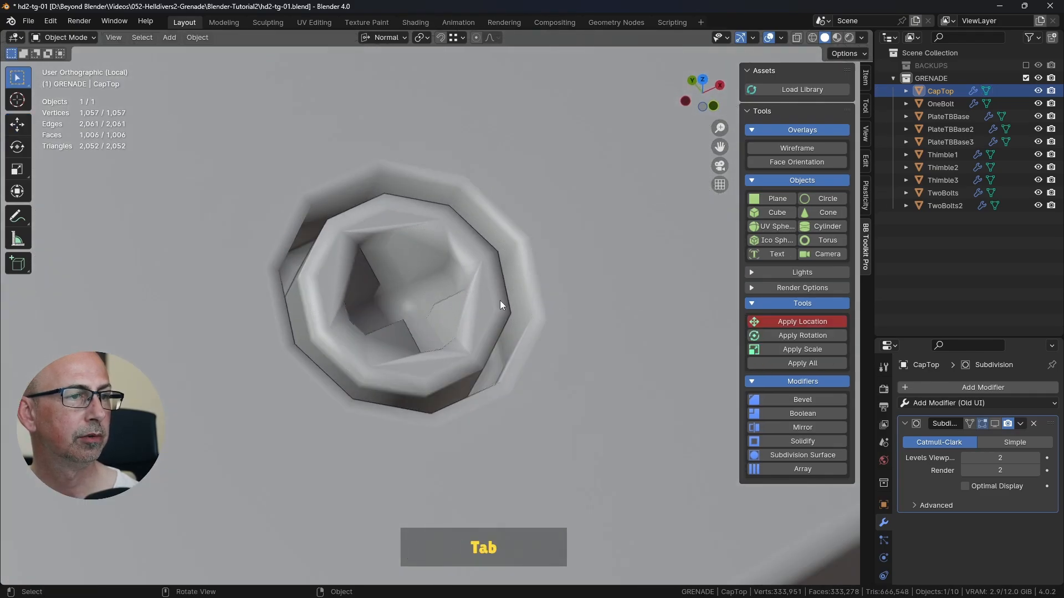
click(994, 423)
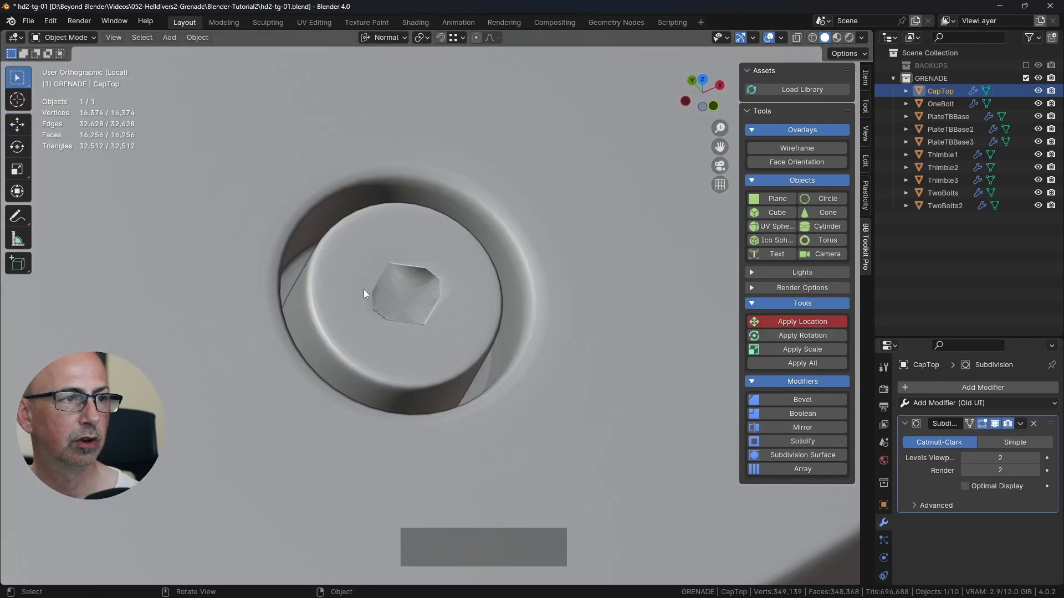
click(996, 424)
key(Tab)
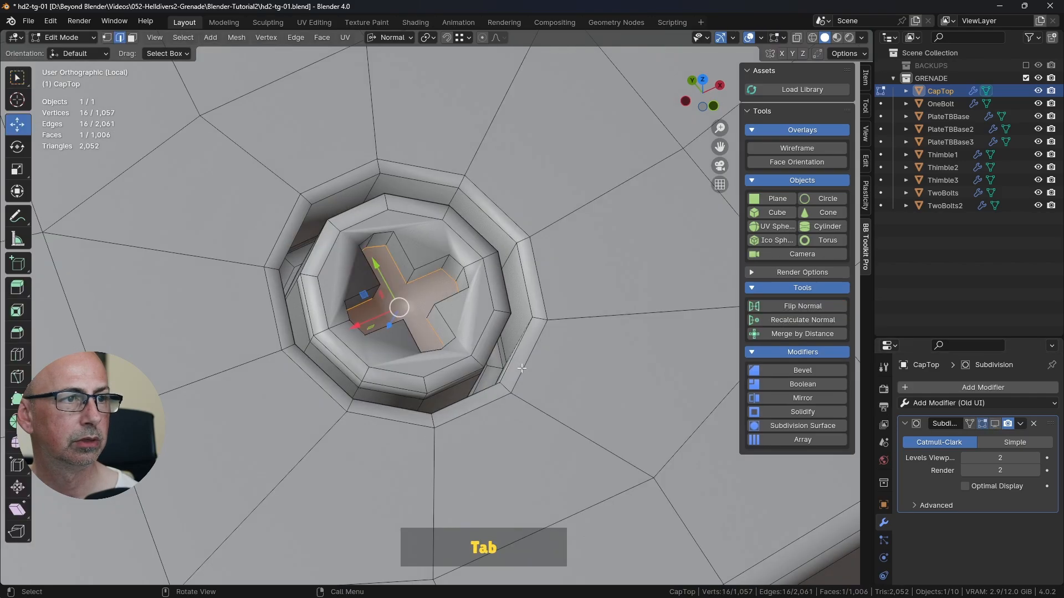
Step: Select the full upper edge loop of the cross slot and bevel it with 2 segments
middle_drag(395, 232, 411, 231)
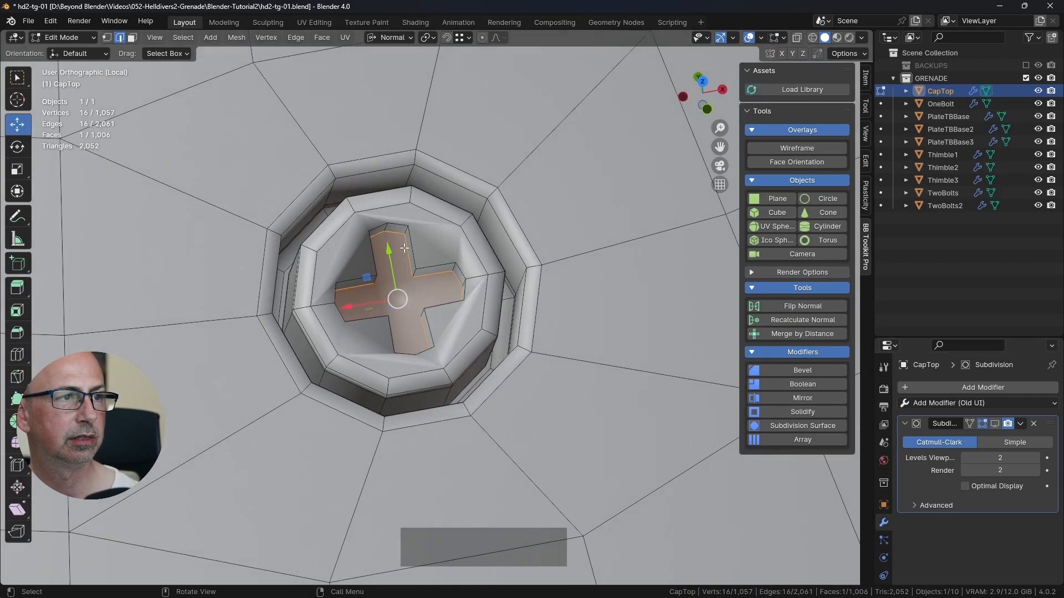
click(107, 38)
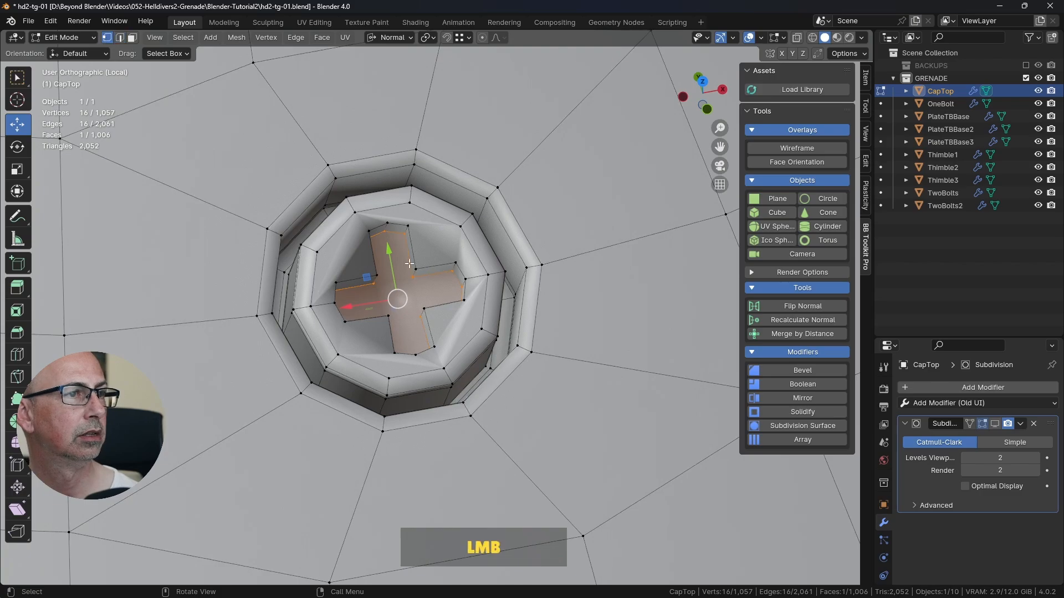
scroll(506, 197, up, 2)
shift+middle_drag(505, 198, 216, 165)
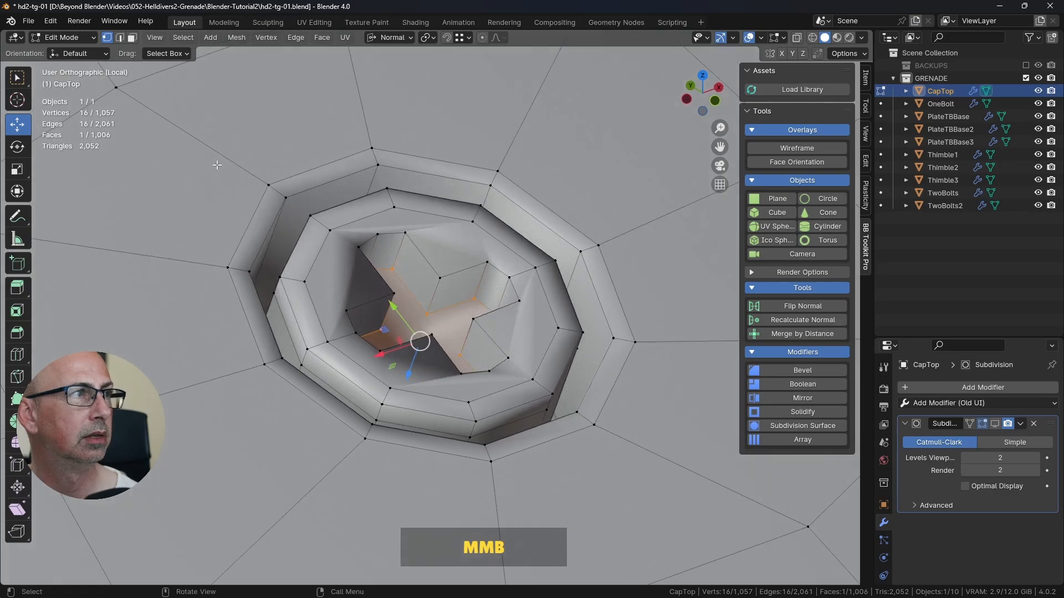
click(120, 38)
alt+click(502, 272)
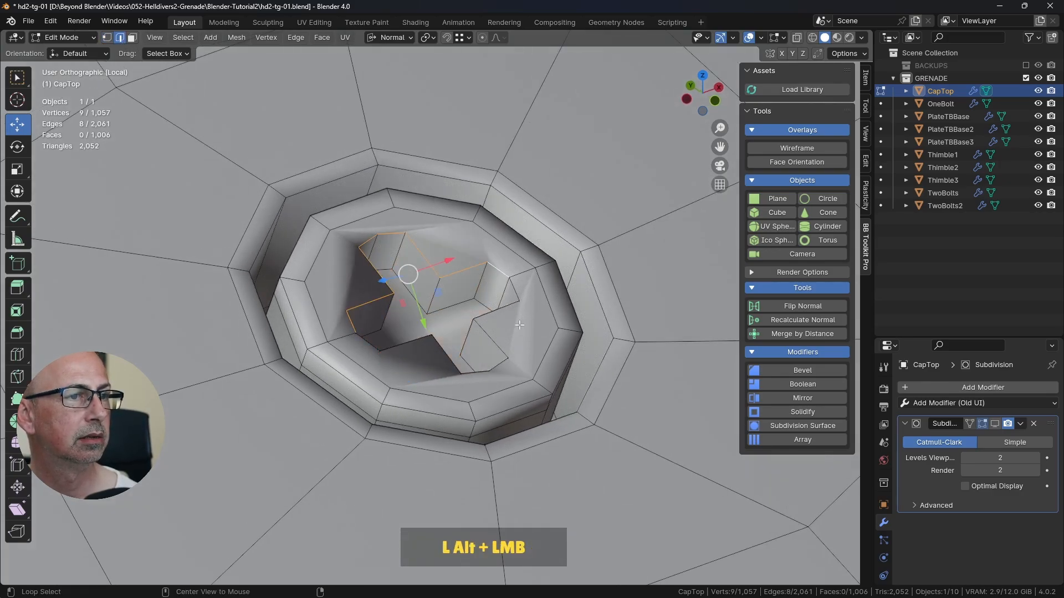
alt+shift+click(520, 324)
middle_drag(519, 325, 582, 329)
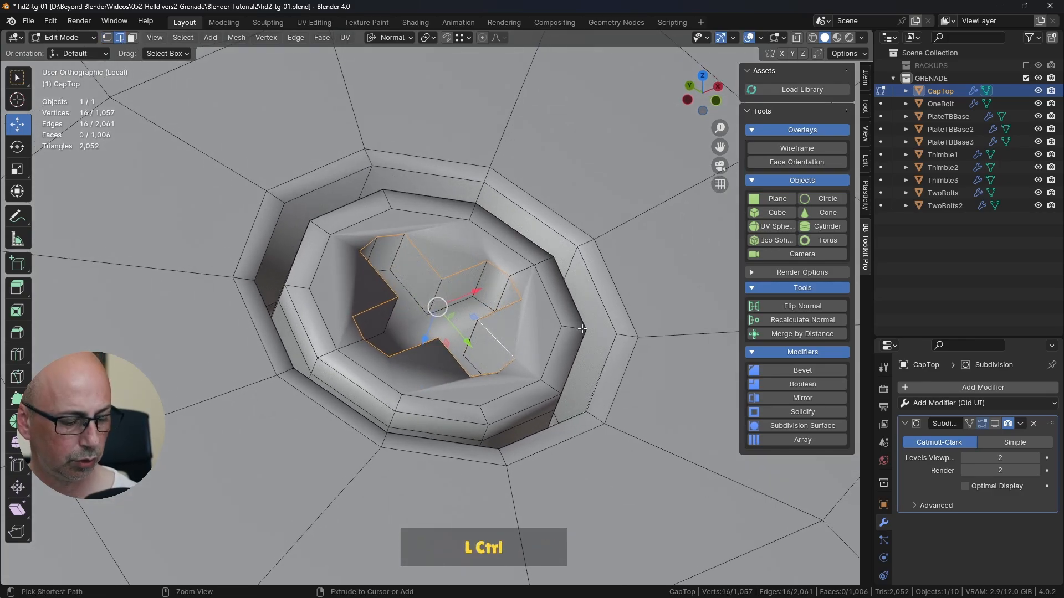
key(ctrl+b)
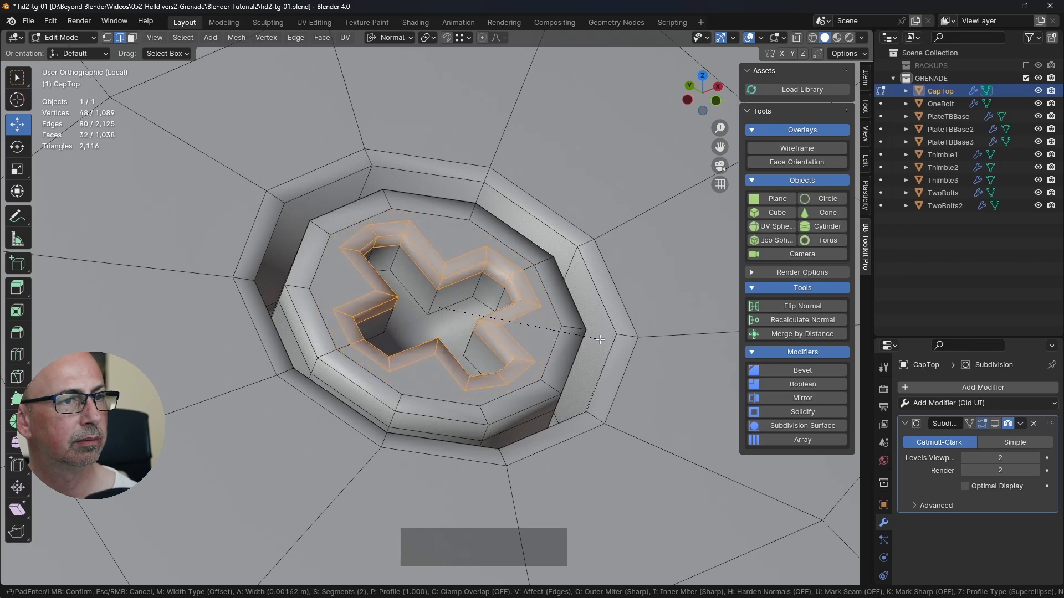
click(602, 339)
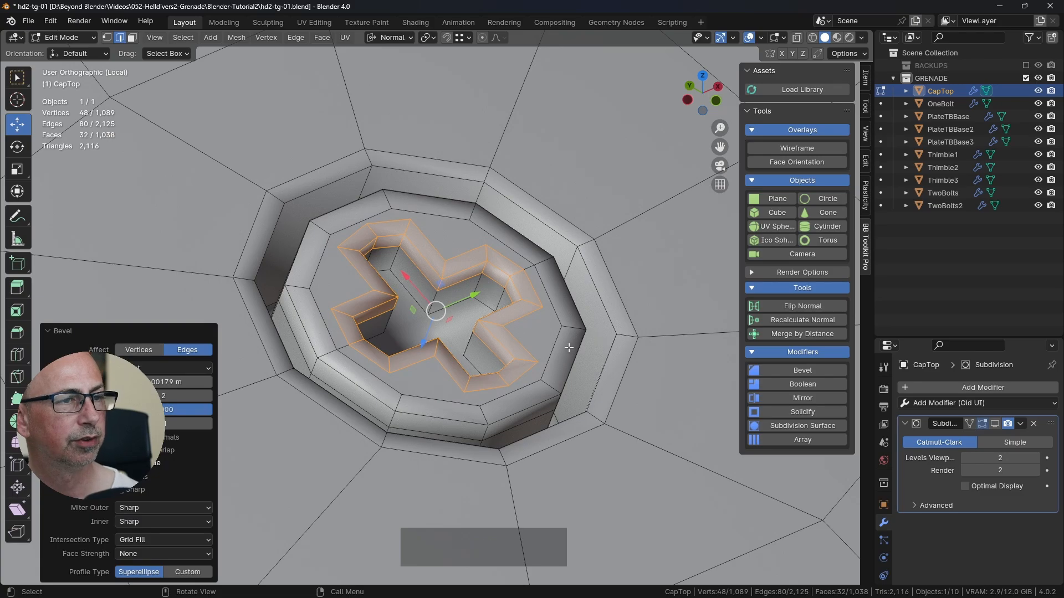
Step: Switch to vertex selection, set the transform orientation to Global and clear the vertex selection around the cross slot
middle_drag(538, 299, 568, 320)
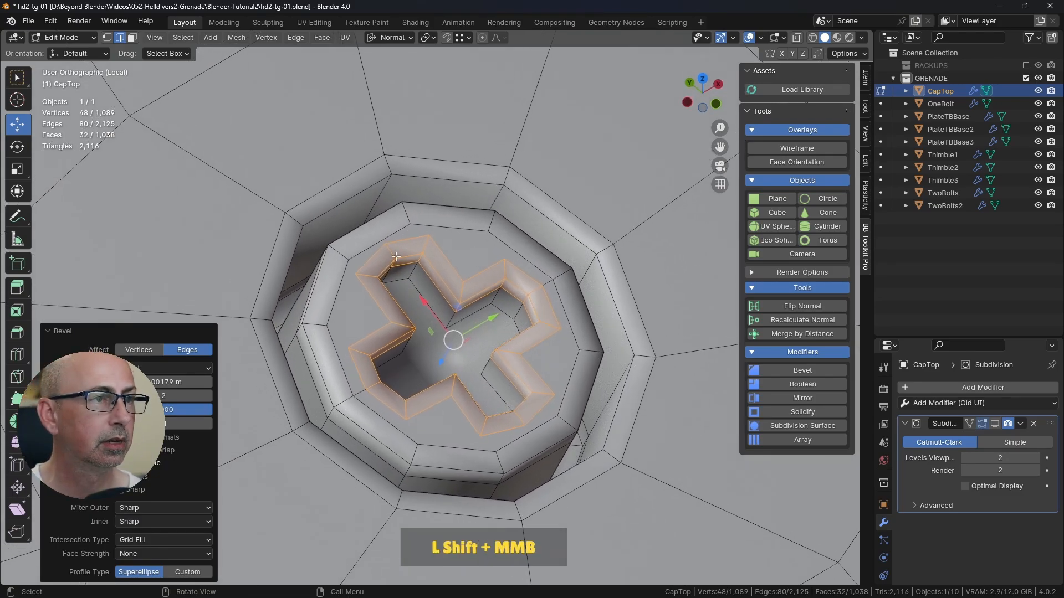
click(108, 38)
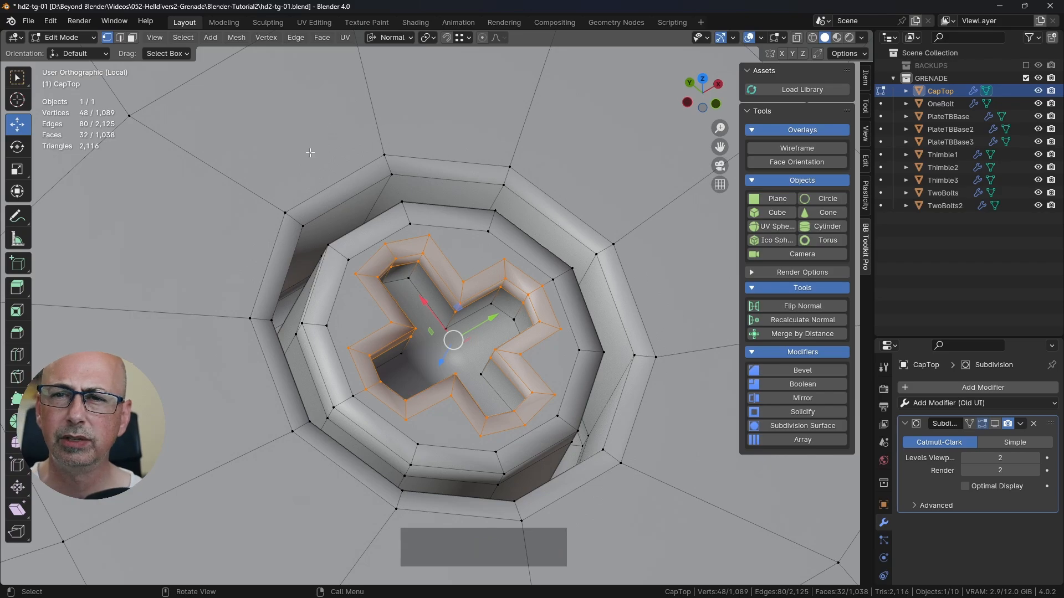
shift+middle_drag(422, 237, 370, 231)
click(433, 226)
click(473, 249)
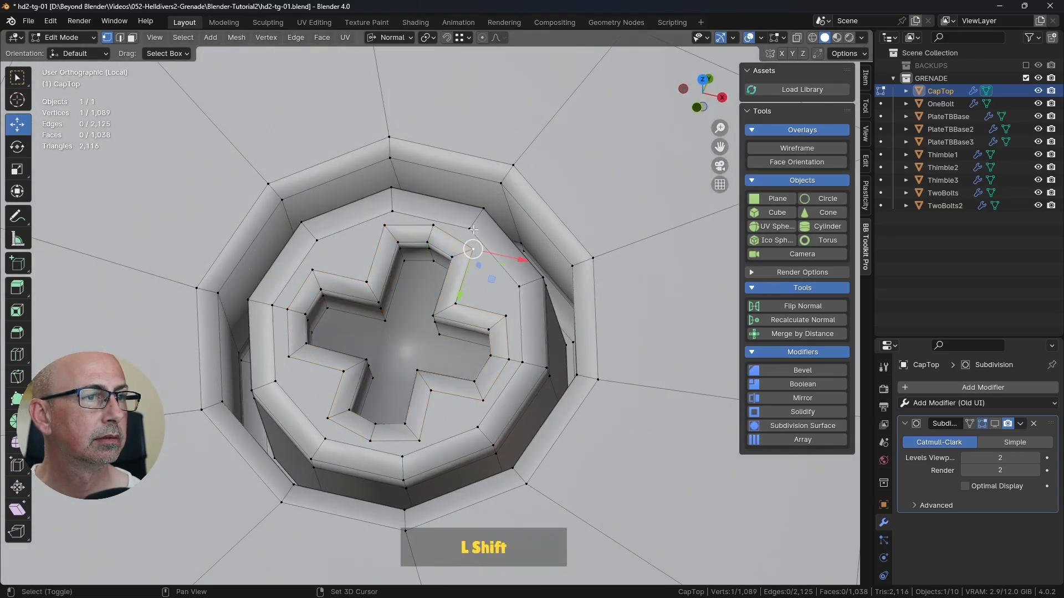
click(399, 38)
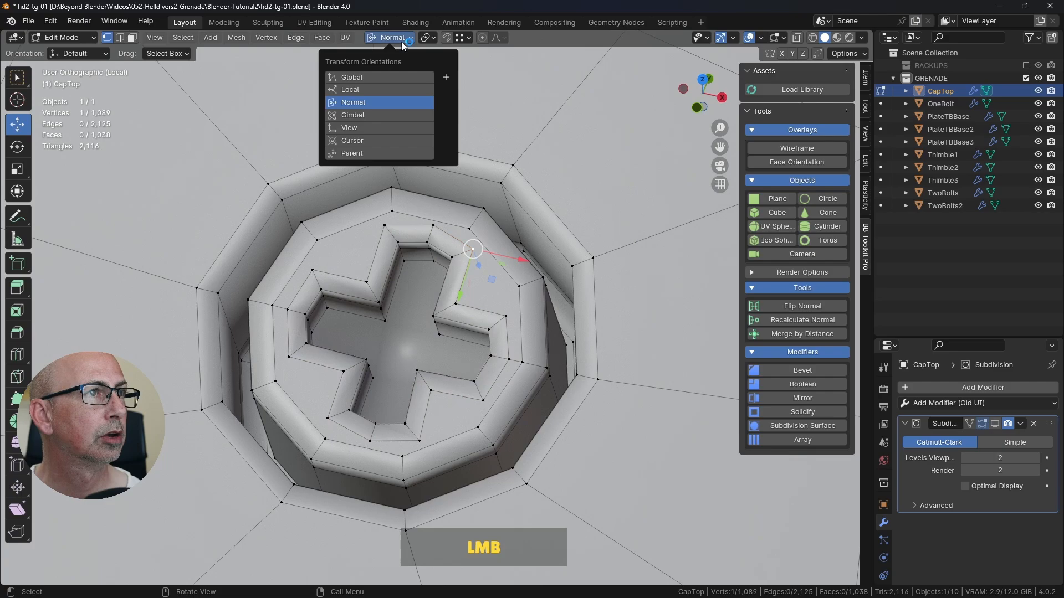
click(368, 77)
middle_drag(551, 231, 579, 217)
click(592, 200)
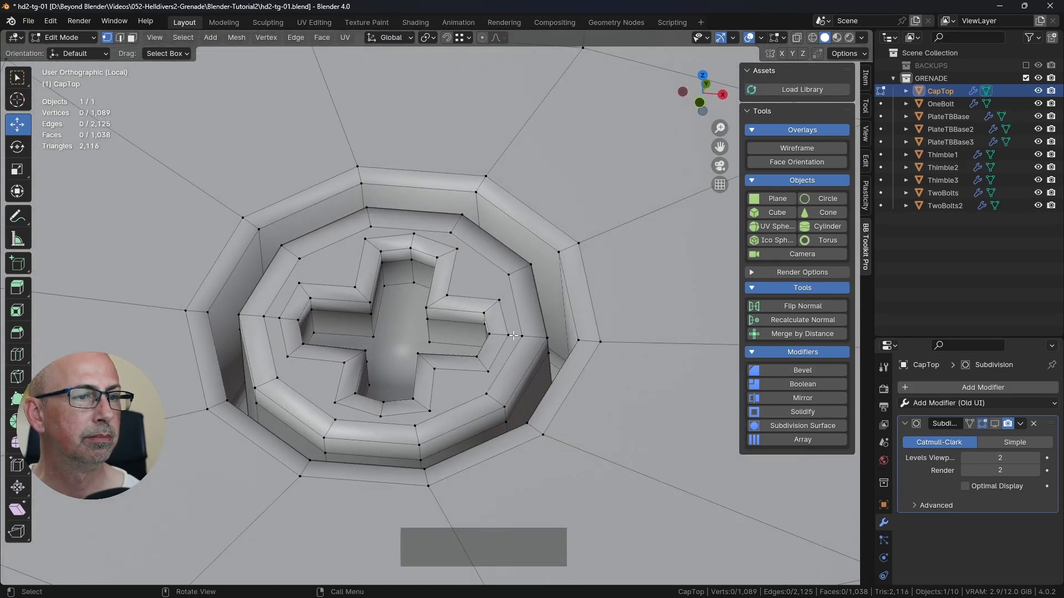
shift+middle_drag(557, 322, 554, 299)
middle_drag(488, 255, 485, 266)
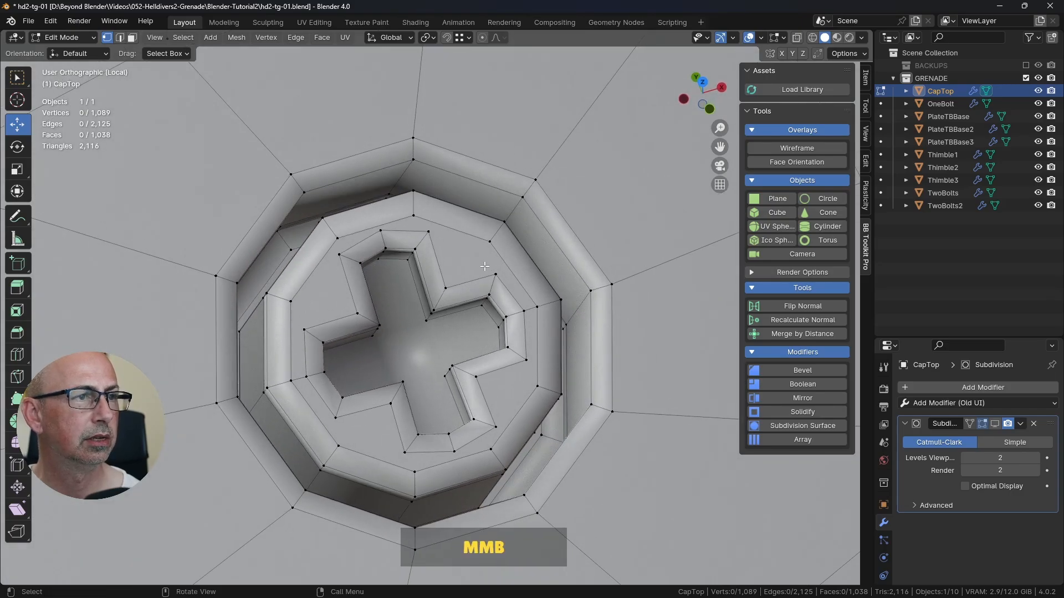
Step: Select the edge loop just inside the bolt head's rim and scale it up by about 1.07
key(2)
alt+click(364, 232)
middle_drag(364, 233, 504, 218)
key(s)
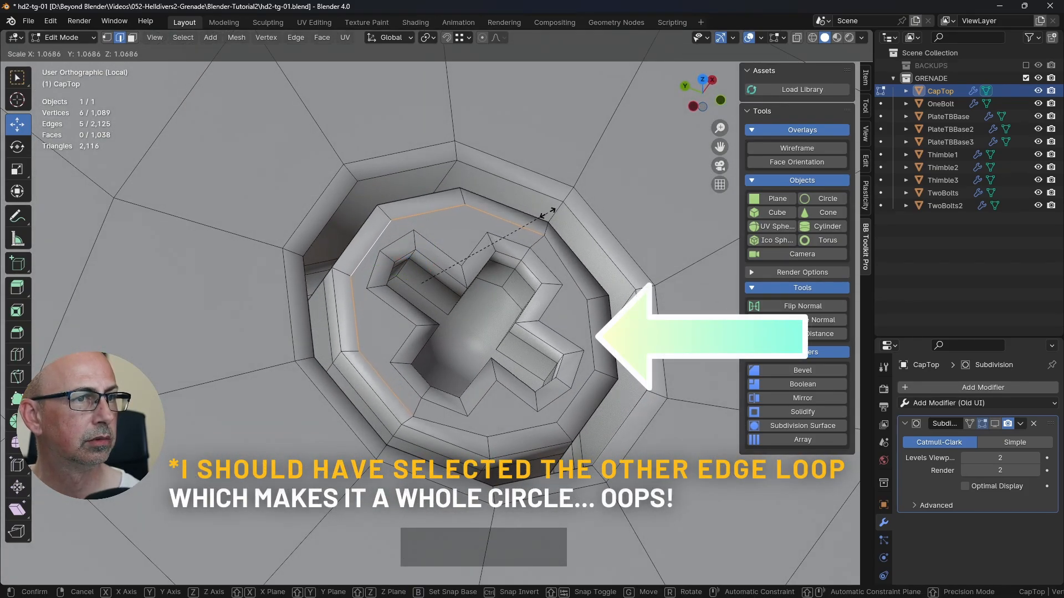
click(547, 212)
Step: Select the outer edge loop of the cross bevel, slide it inward by a factor of about -0.269 and save the file
alt+click(486, 271)
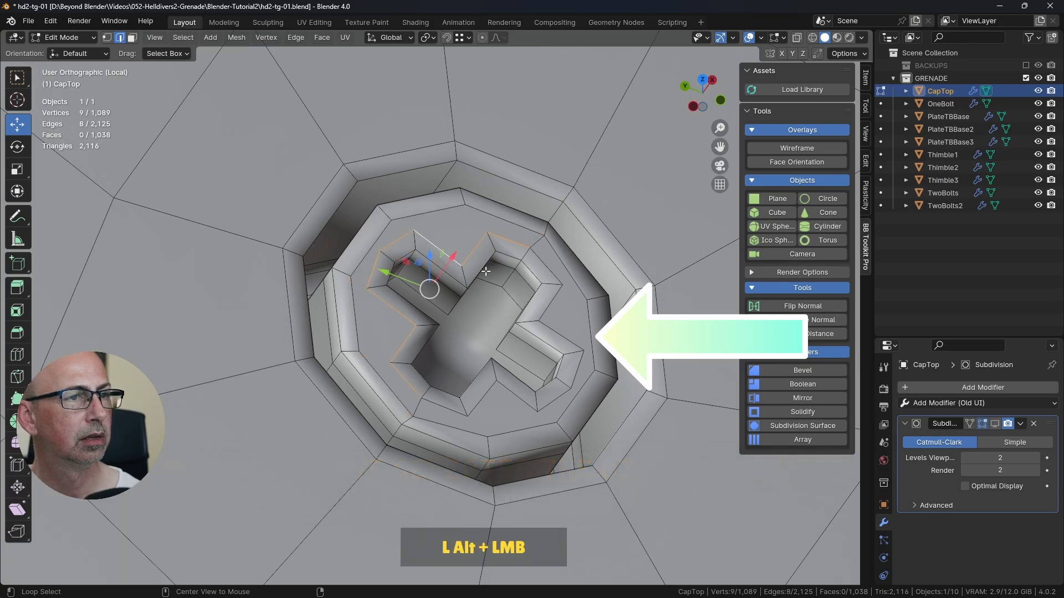
alt+shift+click(552, 303)
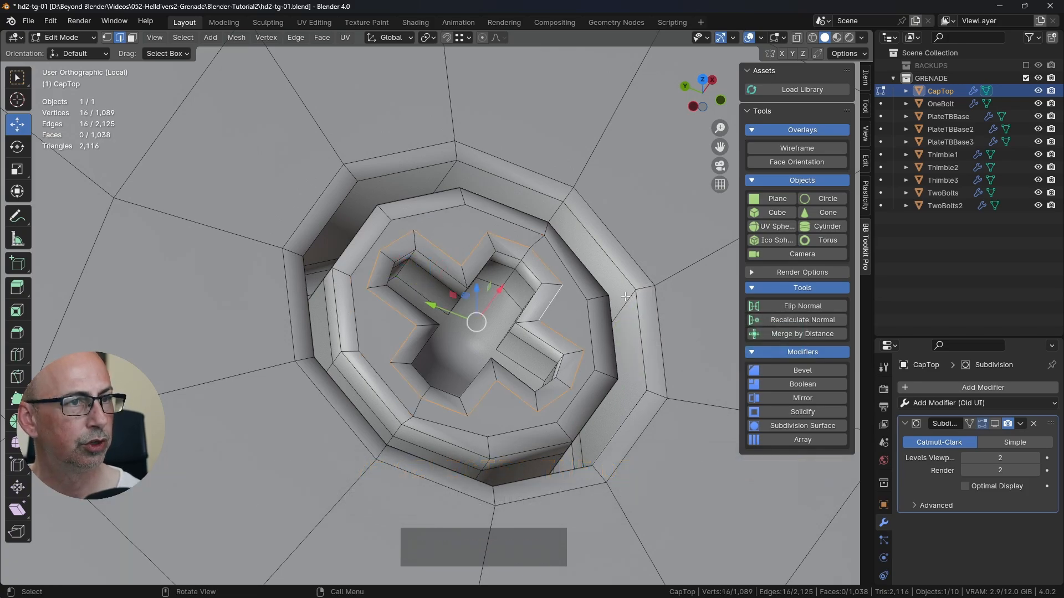
key(g)
key(g)
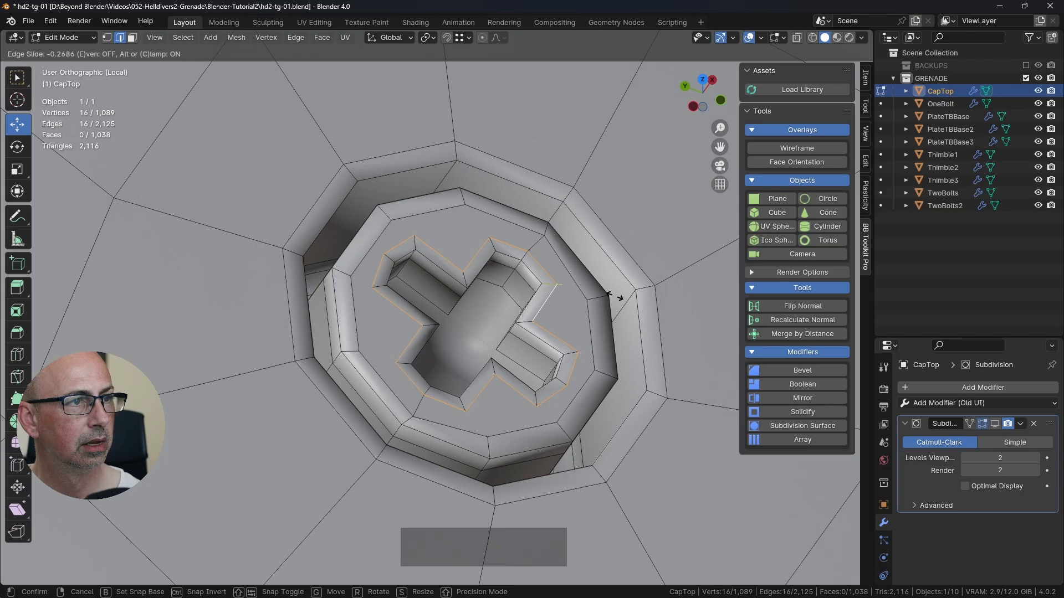
click(614, 297)
middle_drag(450, 265, 485, 250)
scroll(487, 249, up, 2)
key(ctrl+s)
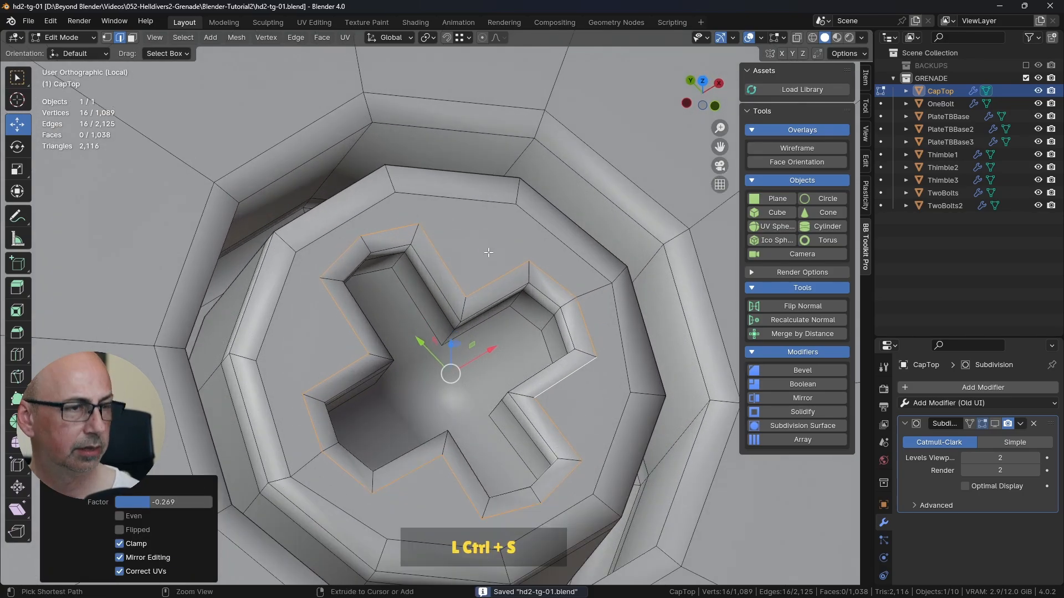
Step: Knife-cut edges from the bolt head's inner rim corners to the outer corners of the cross's upper and right arms
key(k)
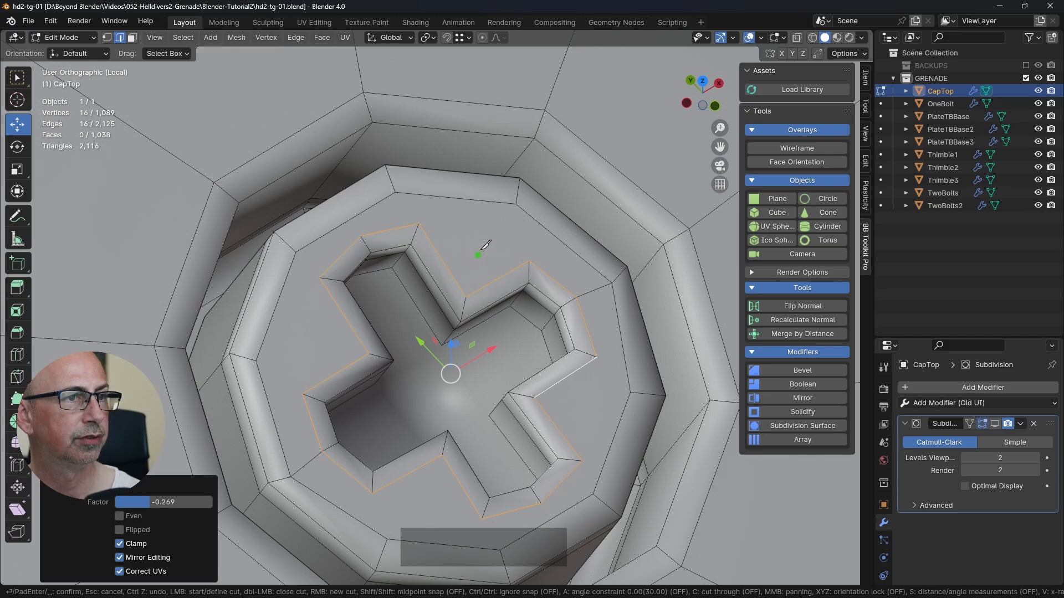
click(516, 203)
click(529, 260)
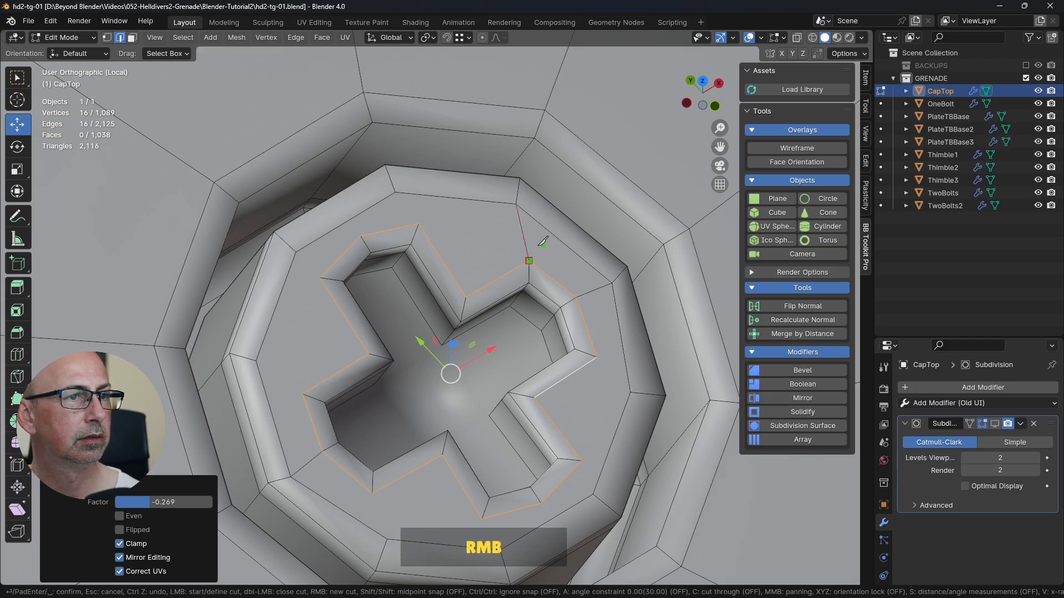
click(396, 193)
click(419, 223)
right_click(419, 222)
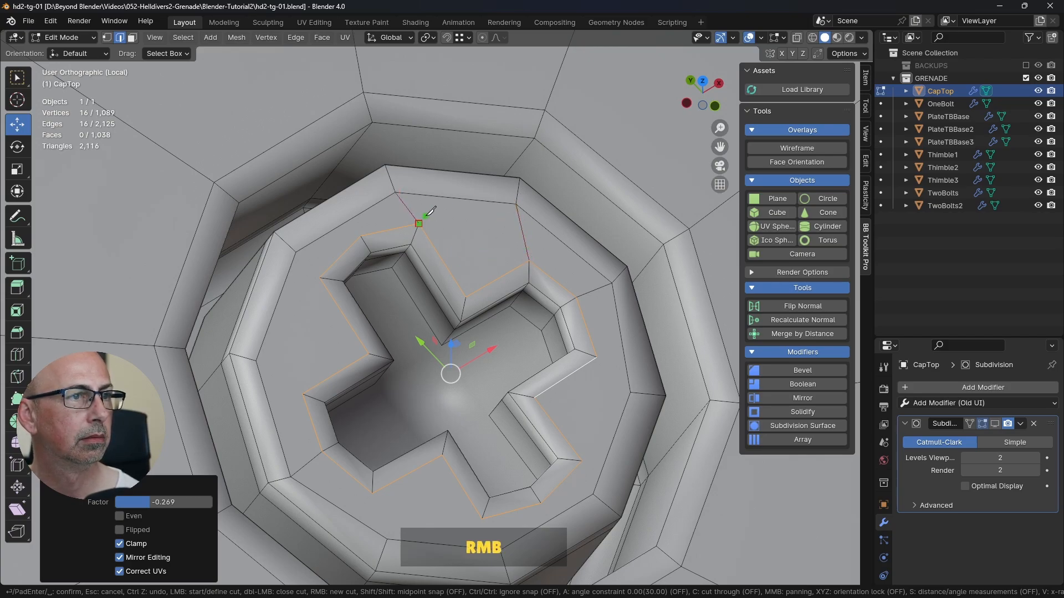
click(297, 251)
click(360, 236)
right_click(361, 236)
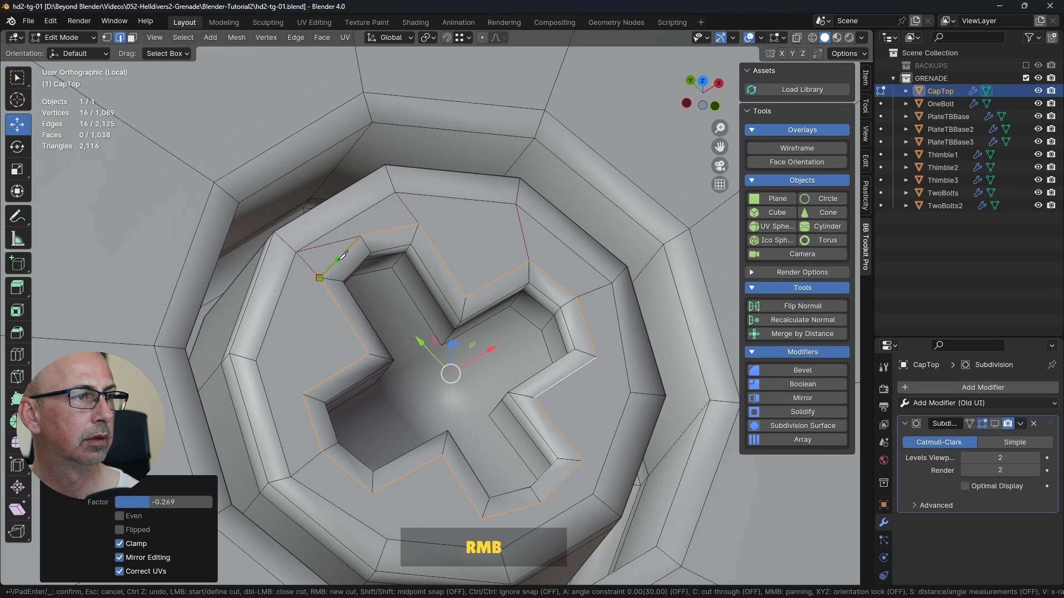
Step: Knife-cut from the left rim vertex to the left arm's tip and inner corner, and join the upper arm's tip to the upper-right rim vertex
click(302, 393)
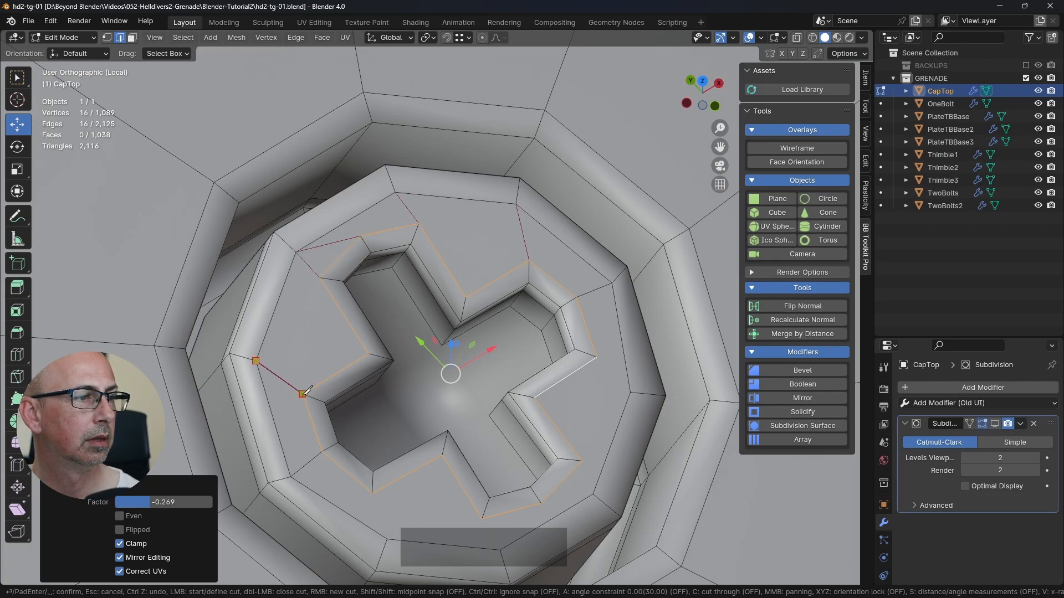
right_click(303, 392)
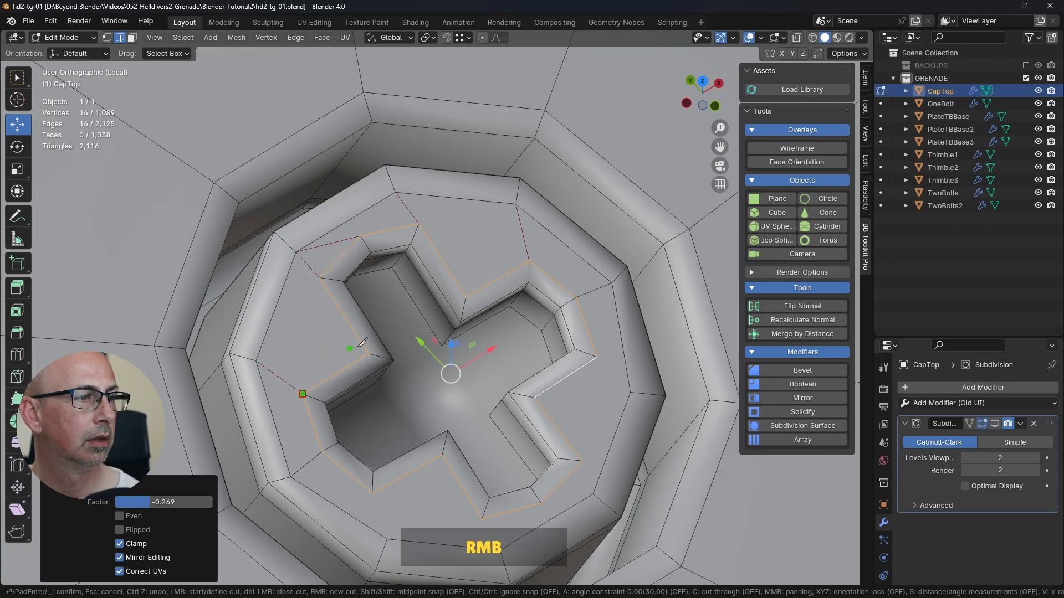
click(255, 361)
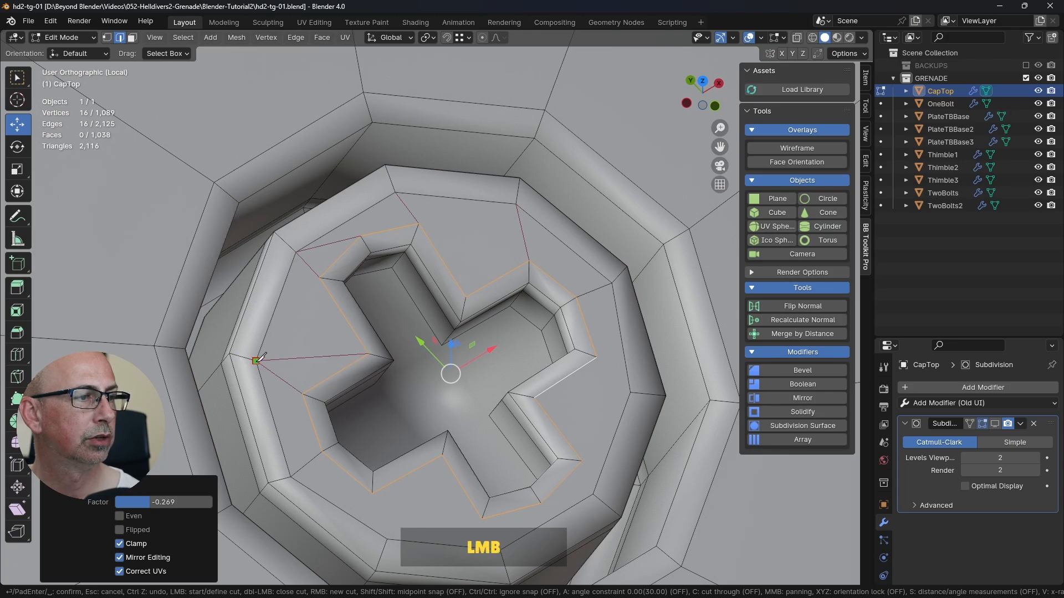
click(419, 224)
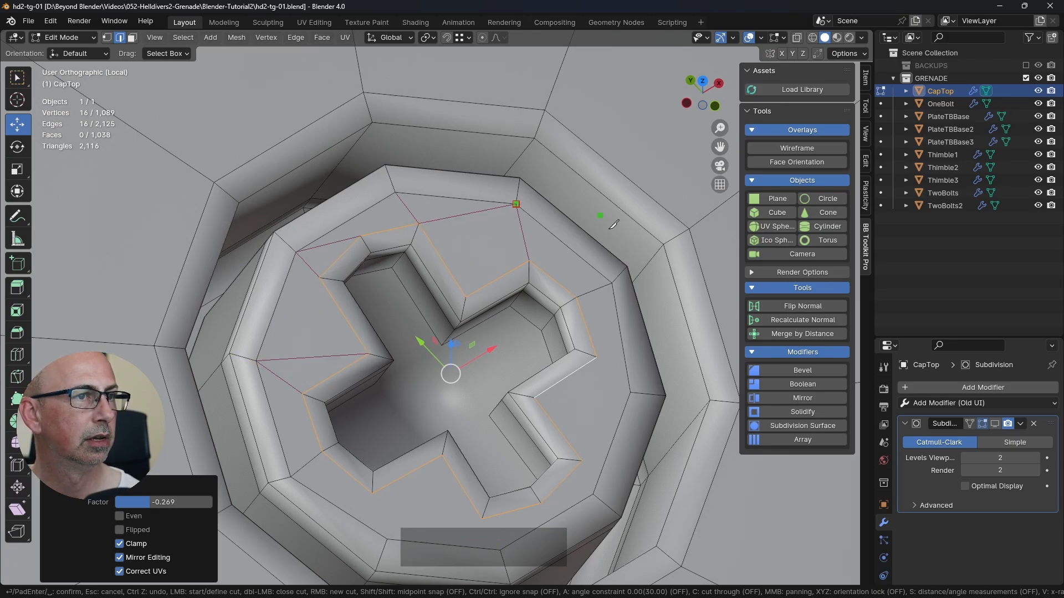
Step: Knife-cut from the right rim vertex to the lower arm's inner corner and nearer tip corner, and join that tip corner to the lower-right rim vertex
middle_drag(610, 315, 581, 357)
click(606, 400)
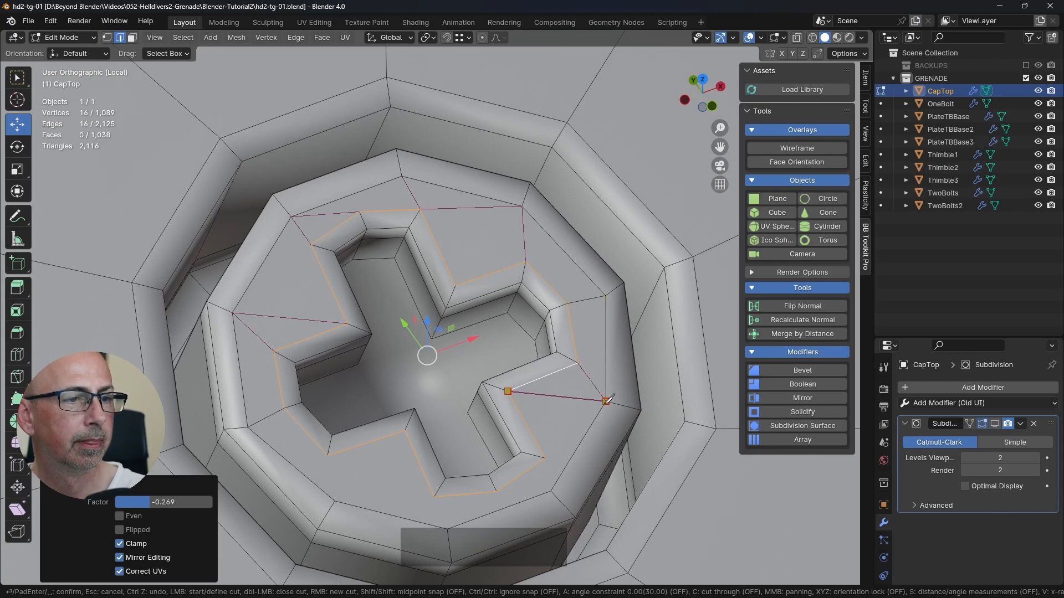
right_click(611, 400)
click(547, 459)
click(550, 491)
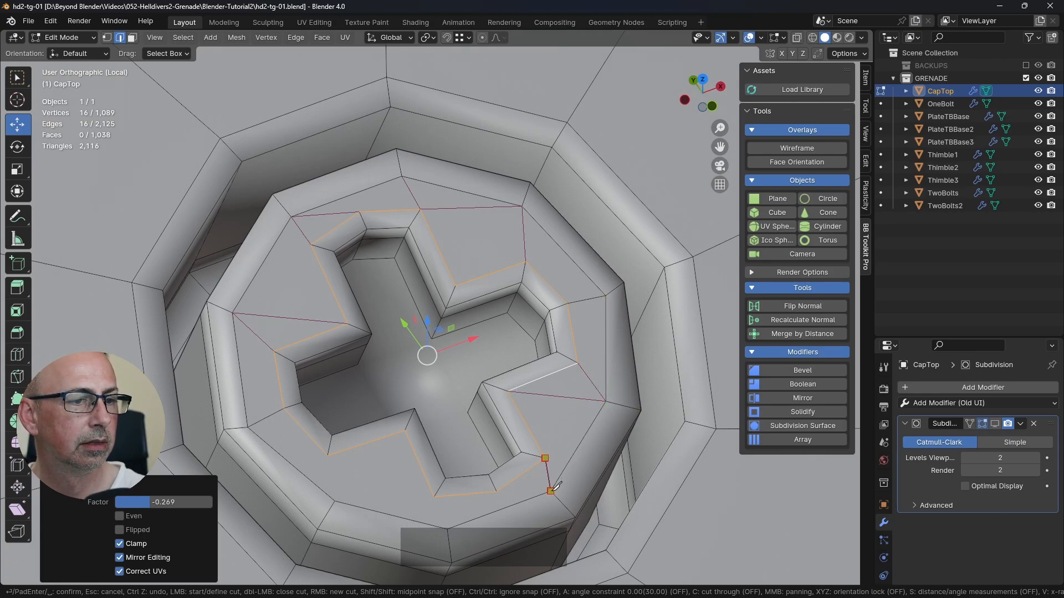
right_click(546, 457)
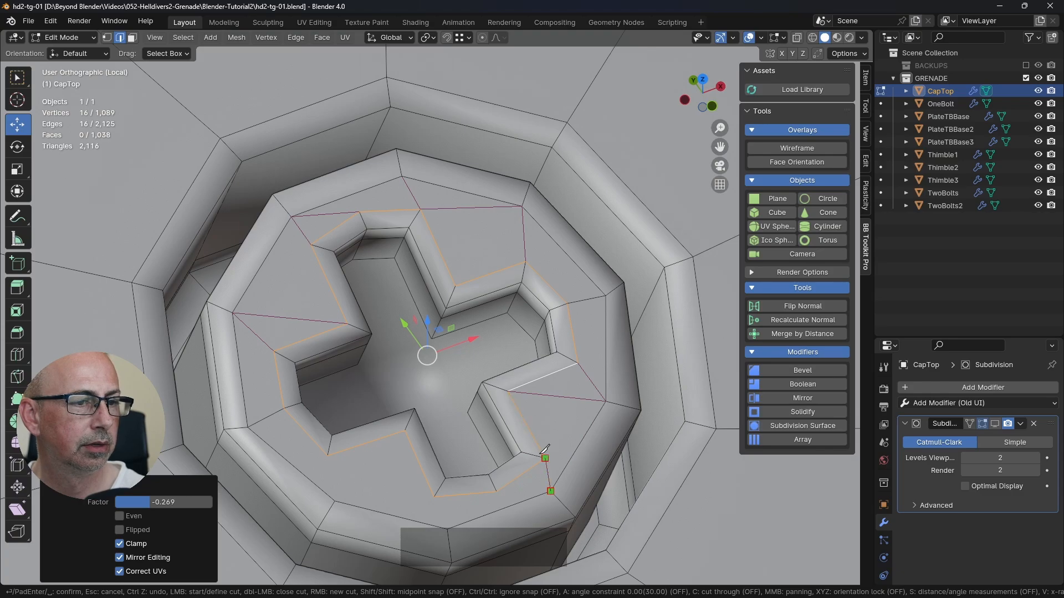
click(546, 458)
click(606, 401)
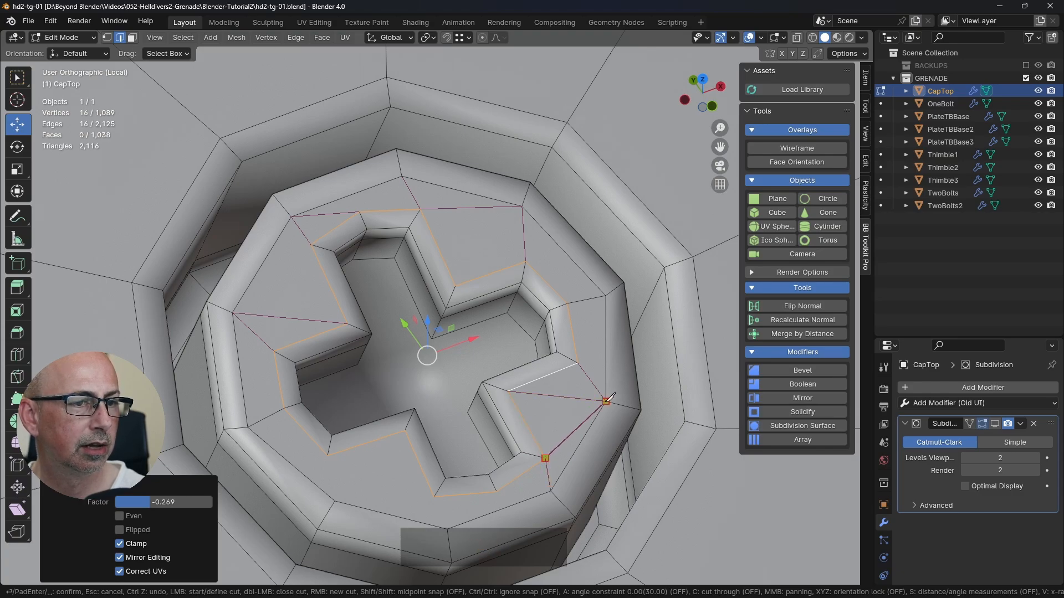
right_click(606, 401)
Step: Knife-cut the lower arm's middle end vertex to the lower-right and bottom rim vertices, and join its far tip corner to the bottom rim vertex
click(497, 491)
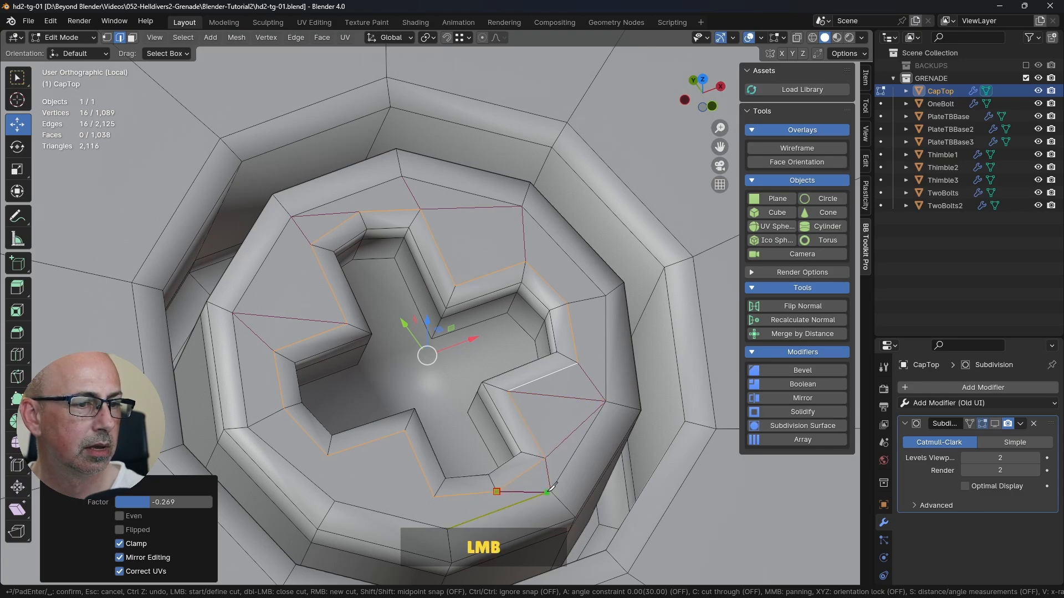
shift+middle_drag(555, 434, 575, 347)
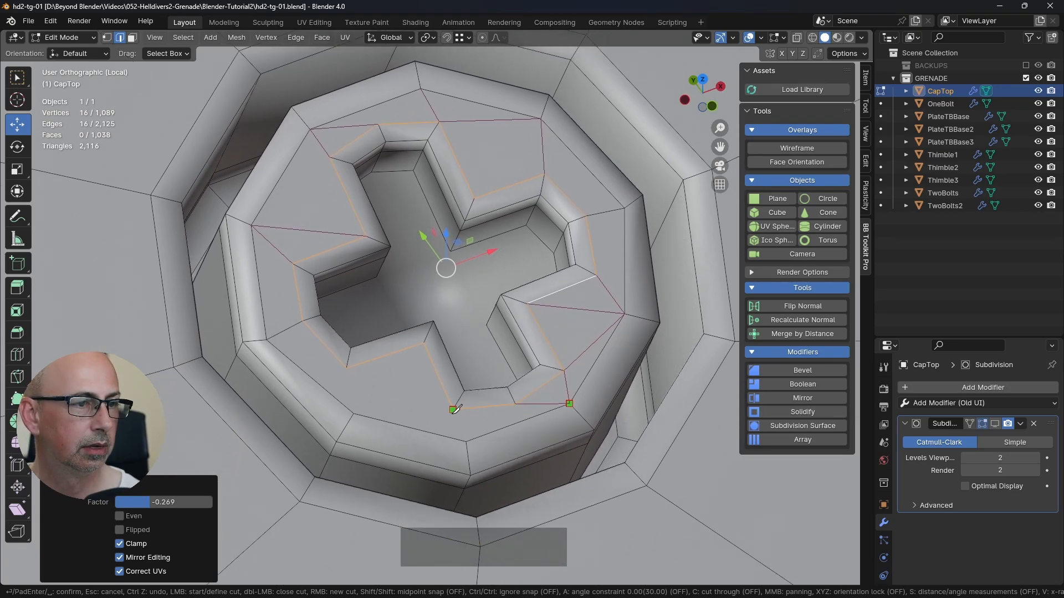
click(510, 405)
click(466, 442)
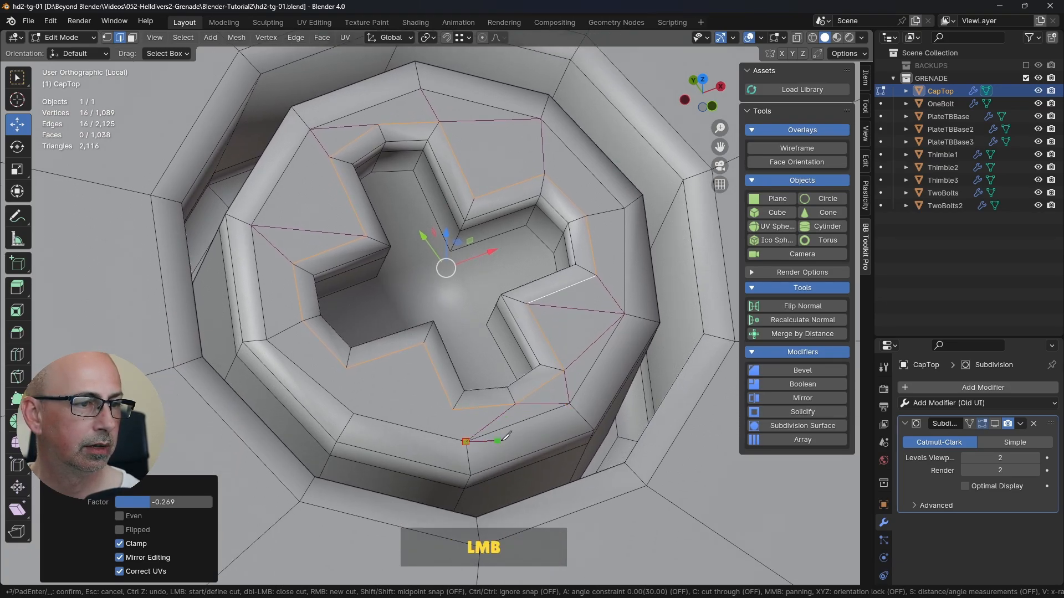
click(450, 408)
right_click(448, 404)
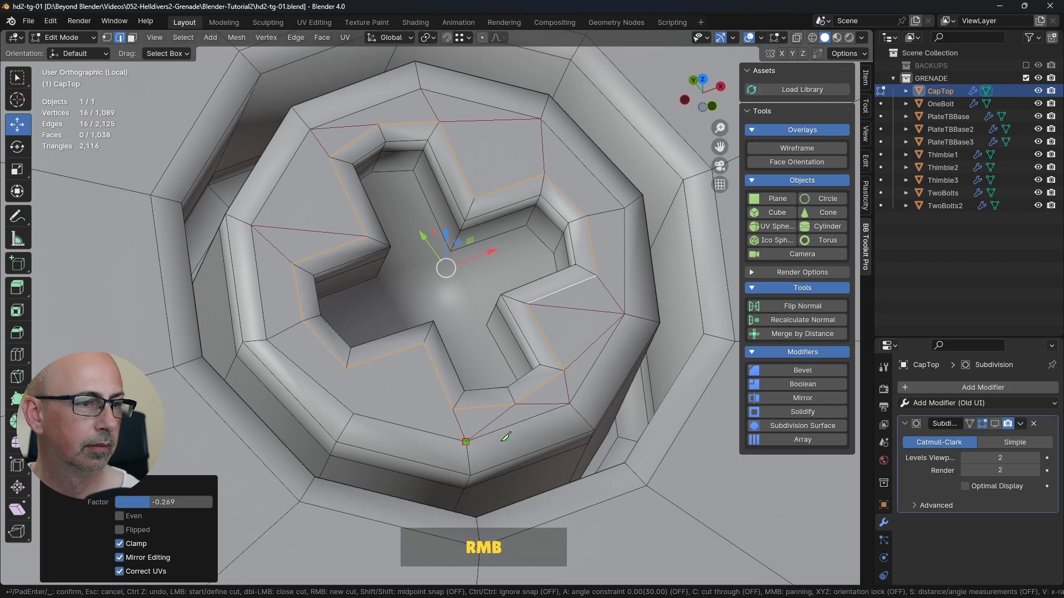
Step: Knife-cut from the lower arm's far tip corner and the left arm's lower tip corner to the lower-left rim vertex, and apply the cuts
click(453, 410)
click(353, 414)
right_click(356, 410)
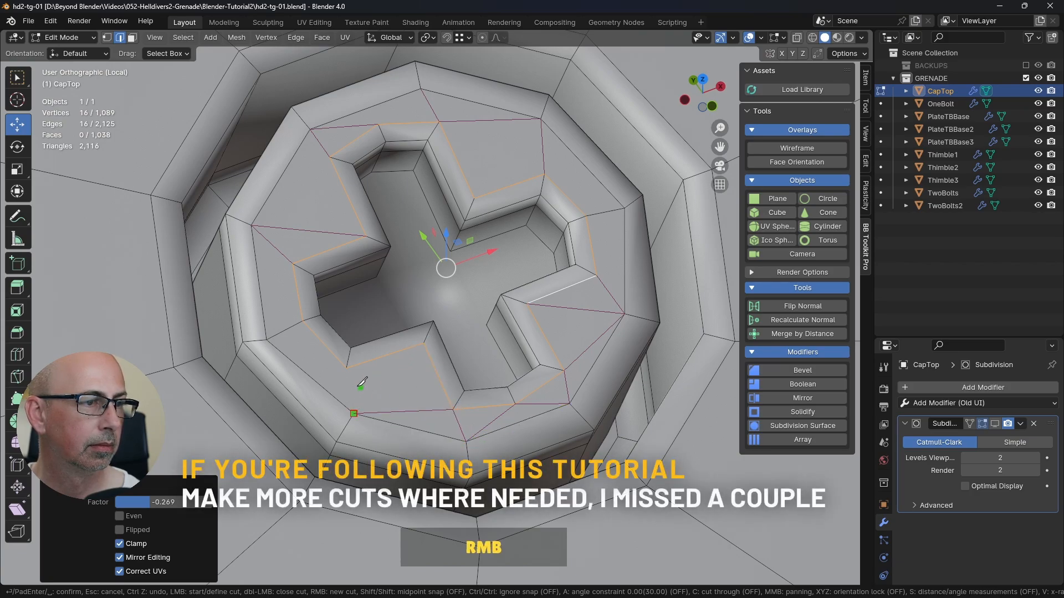
click(349, 356)
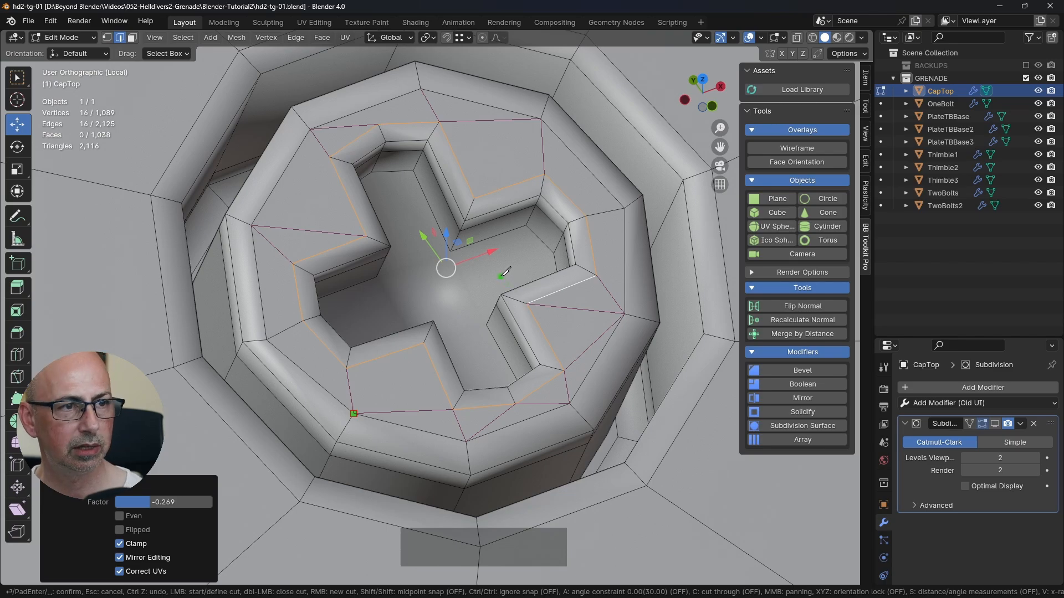
key(Return)
click(17, 77)
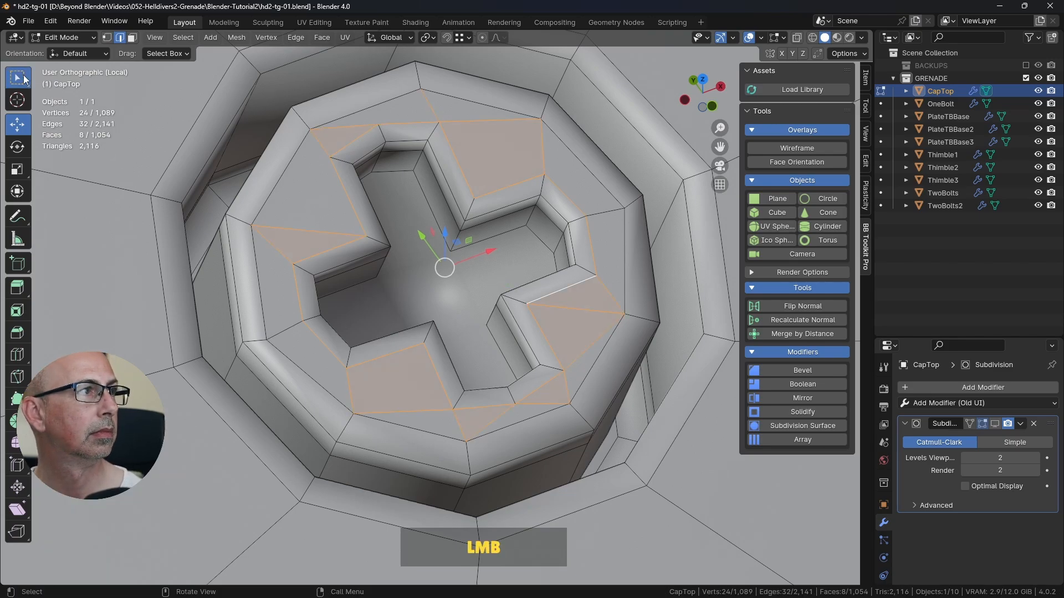
Step: Clear the selection of the cut faces and inspect the bolt head's new topology in both Object Mode and Edit Mode
scroll(207, 243, down, 4)
click(576, 472)
scroll(201, 224, up, 4)
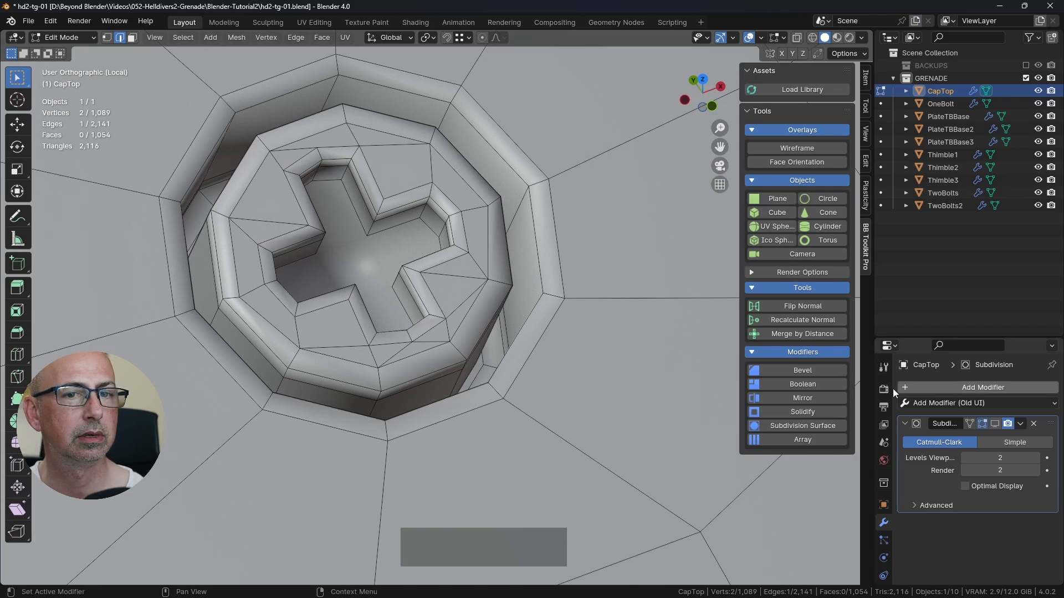
key(Tab)
middle_drag(486, 348, 461, 313)
scroll(459, 334, up, 2)
key(Tab)
scroll(458, 280, down, 3)
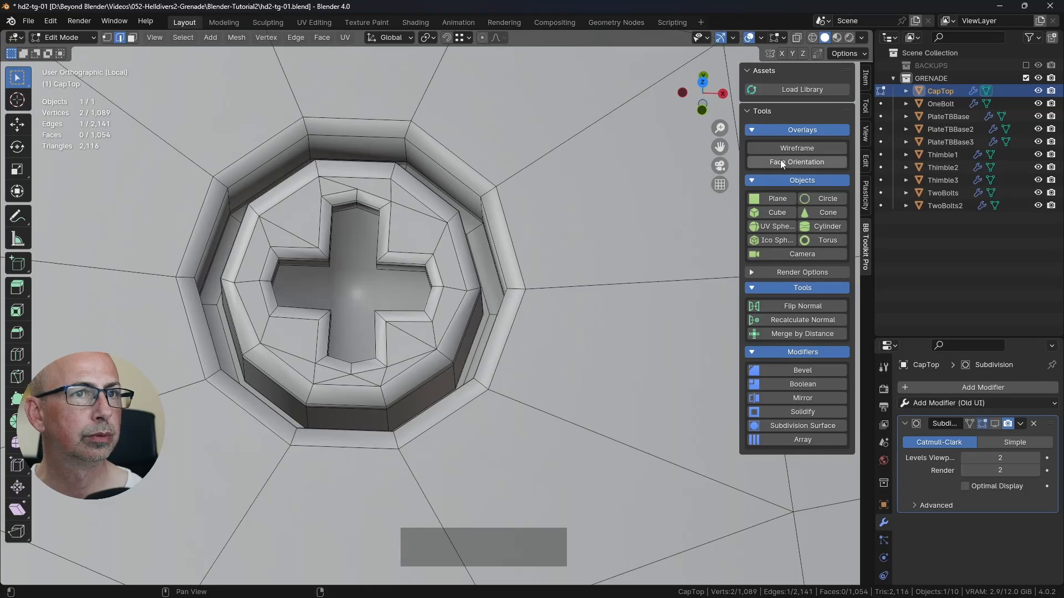
Step: Turn on the Face Orientation overlay and check the normals across the whole CapTop
click(780, 160)
scroll(513, 280, down, 6)
scroll(513, 279, down, 3)
shift+middle_drag(514, 280, 444, 327)
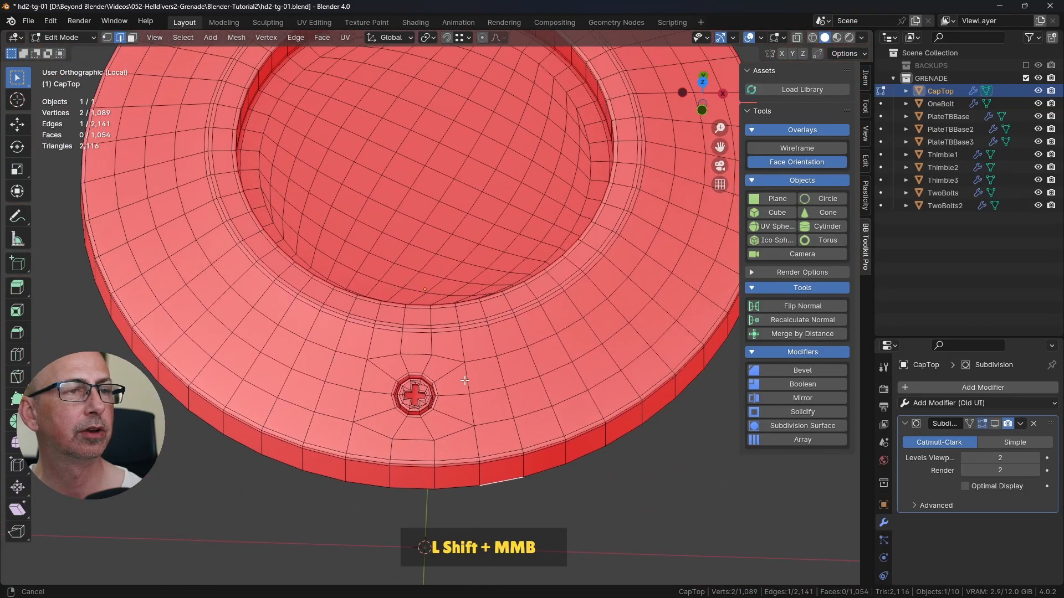
scroll(505, 305, down, 2)
mouse_move(505, 305)
shift+middle_down()
mouse_move(468, 361)
mouse_move(506, 310)
shift+middle_up()
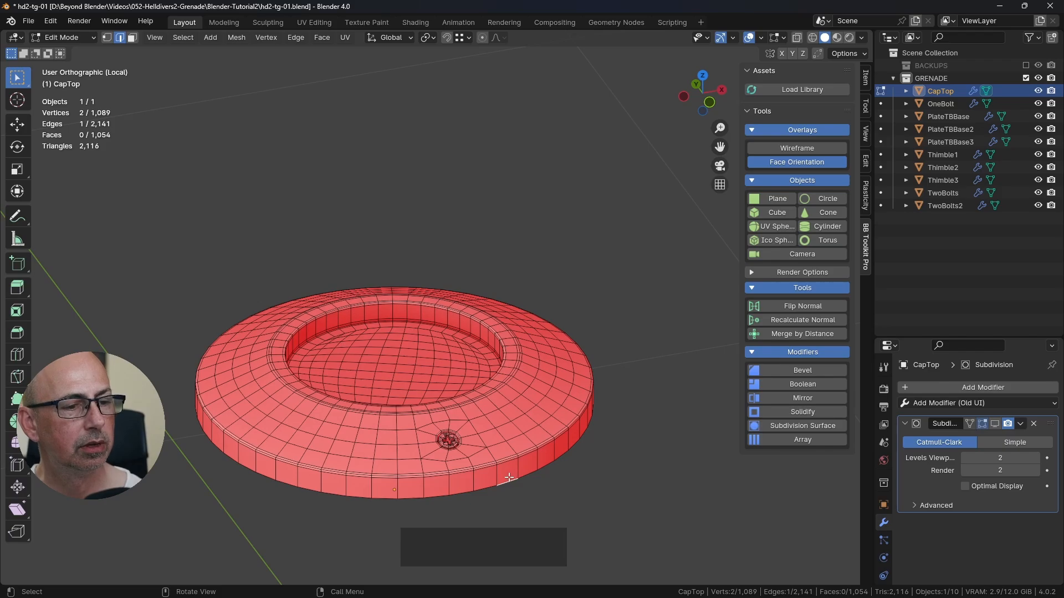
Step: Select the face loop around the cap's outer side and grow the selection by one ring of faces
key(3)
alt+click(547, 464)
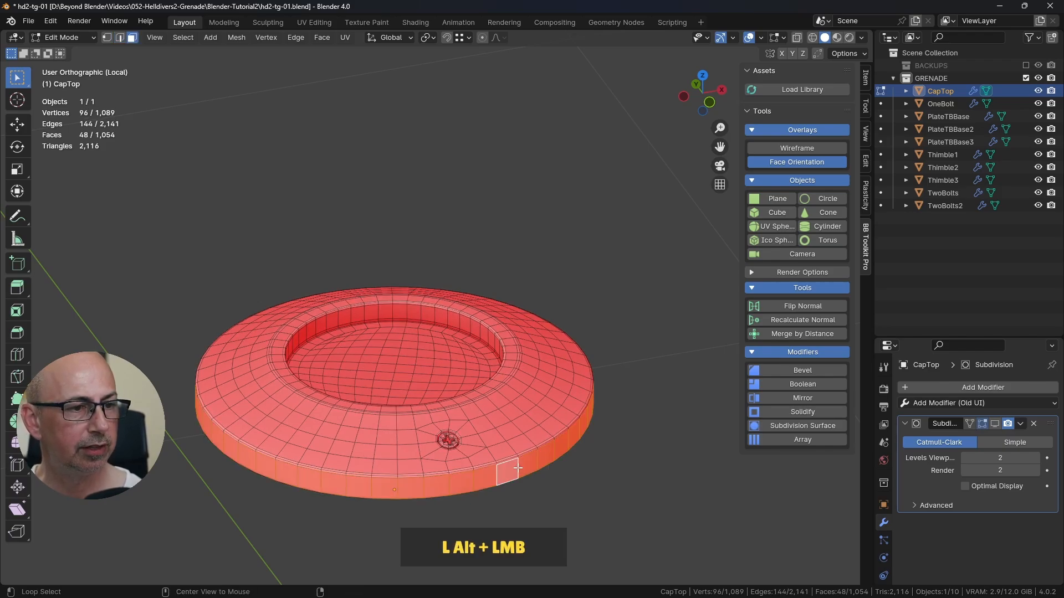
scroll(535, 463, up, 2)
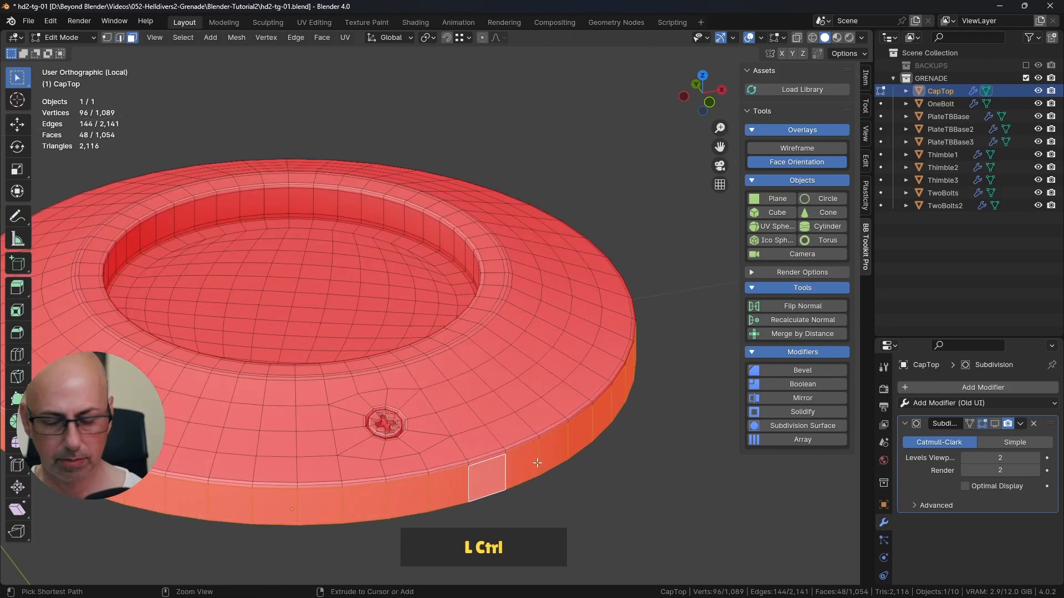
key(ctrl+KP_Add)
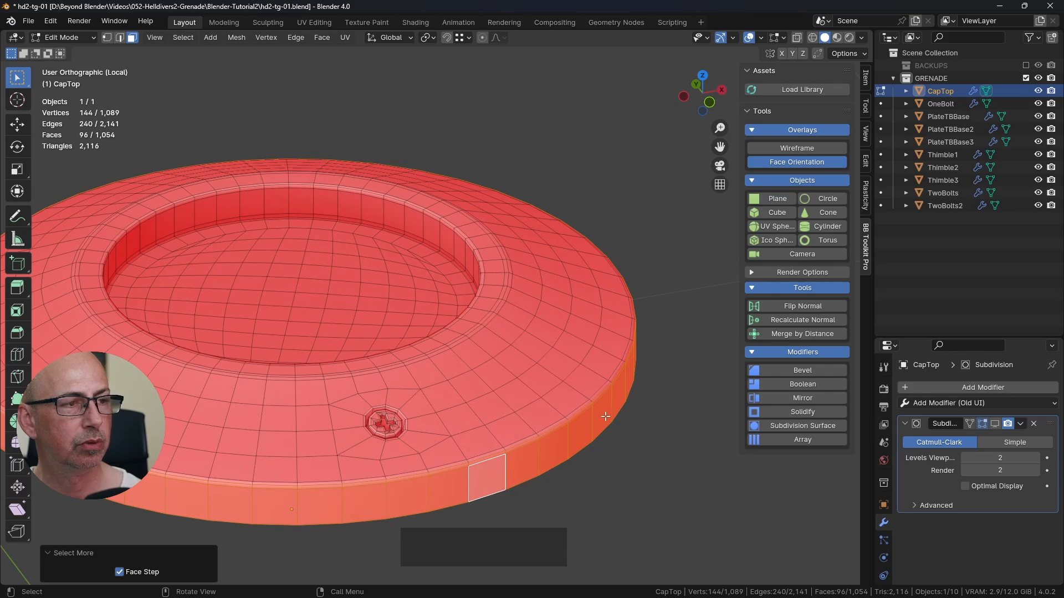
shift+middle_drag(605, 416, 580, 364)
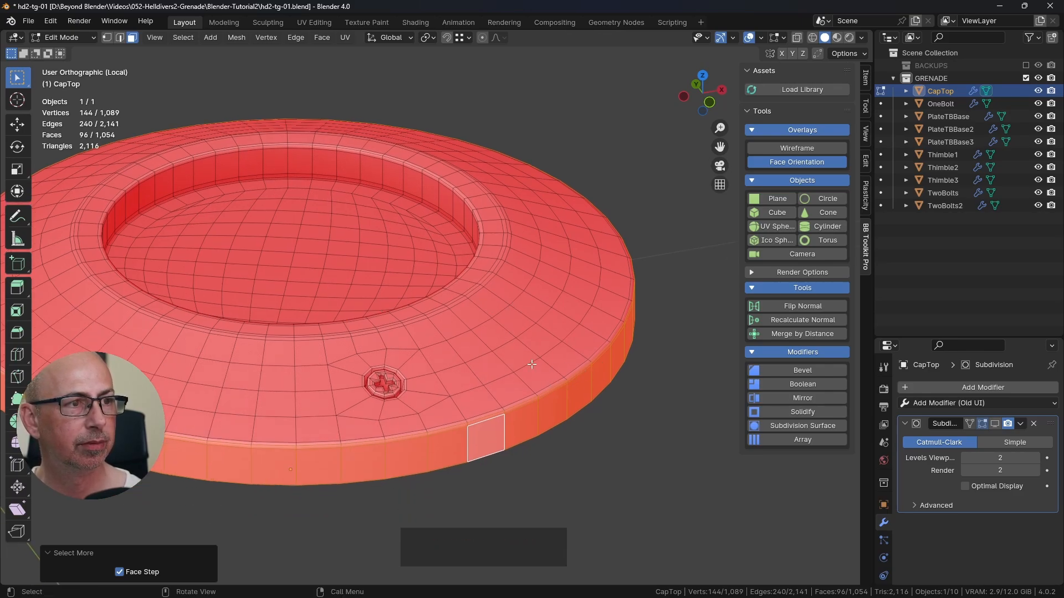
Step: Return to Object Mode, leave local view to show the whole grenade, and save the file
key(Tab)
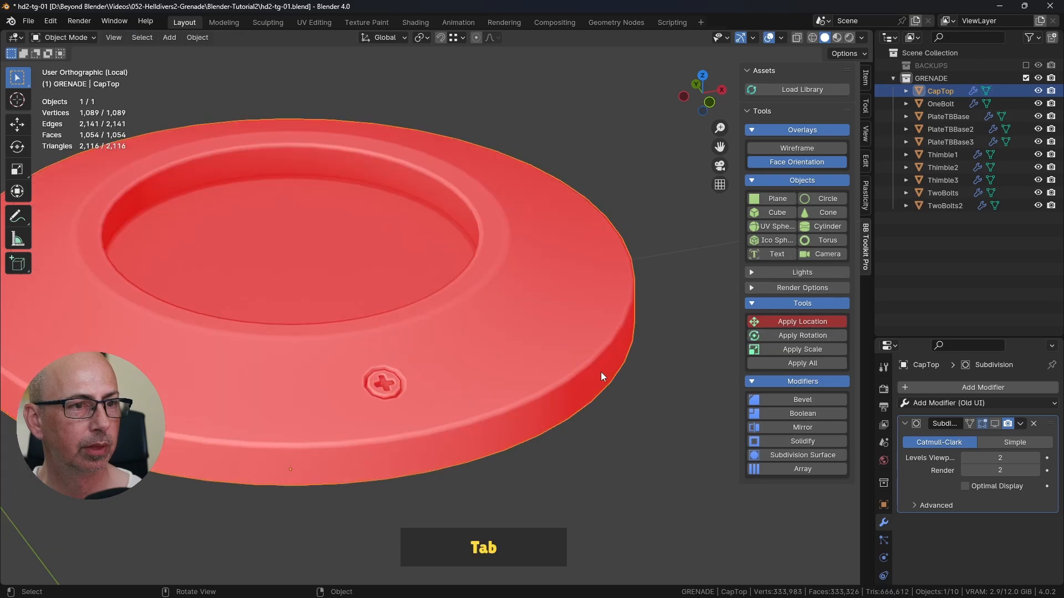
key(KP_Divide)
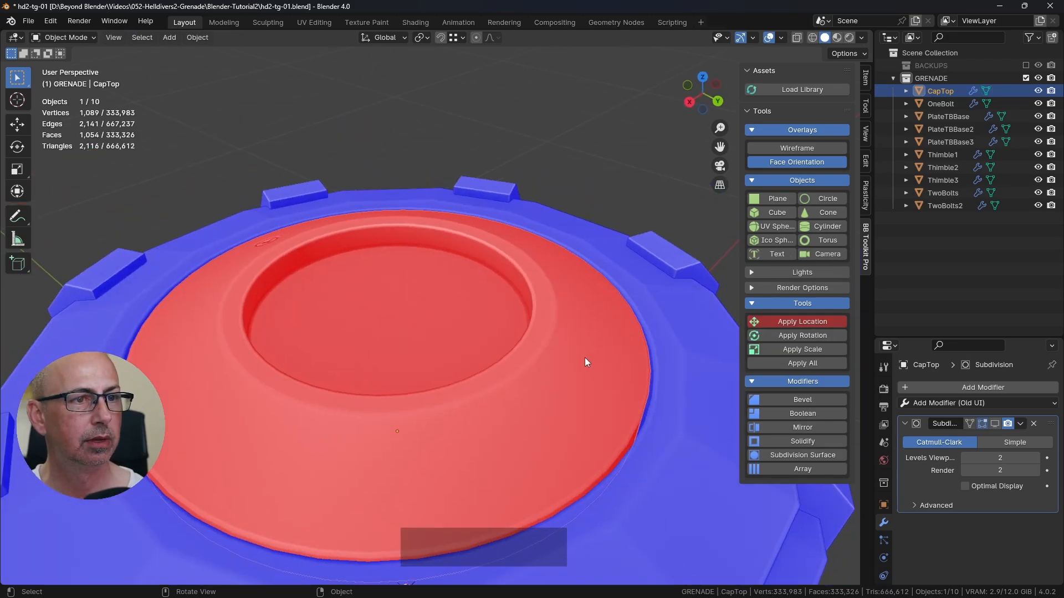
shift+middle_drag(584, 357, 530, 337)
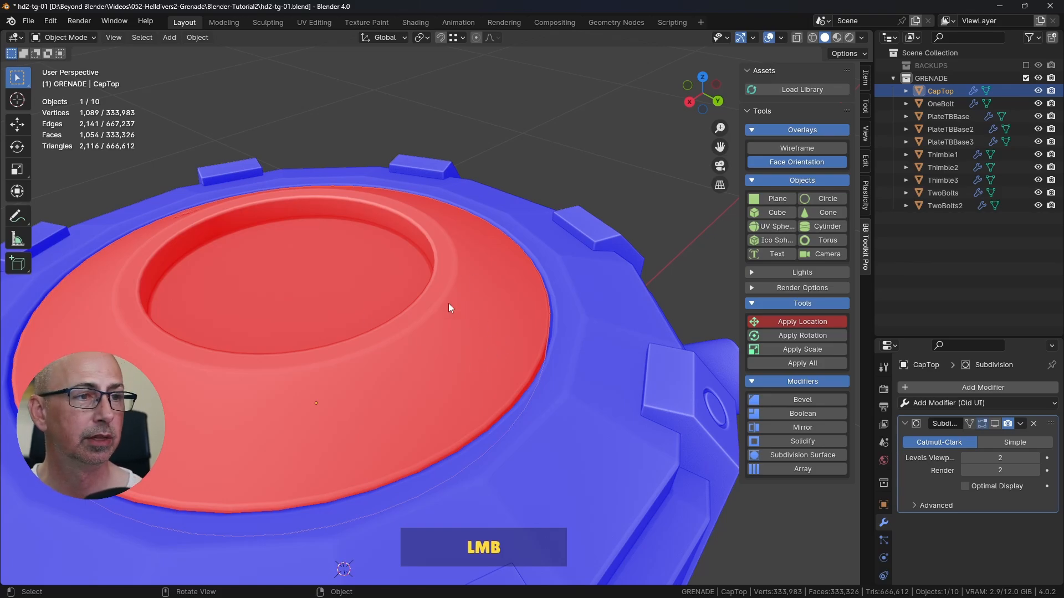
scroll(448, 303, down, 4)
shift+middle_drag(497, 367, 524, 334)
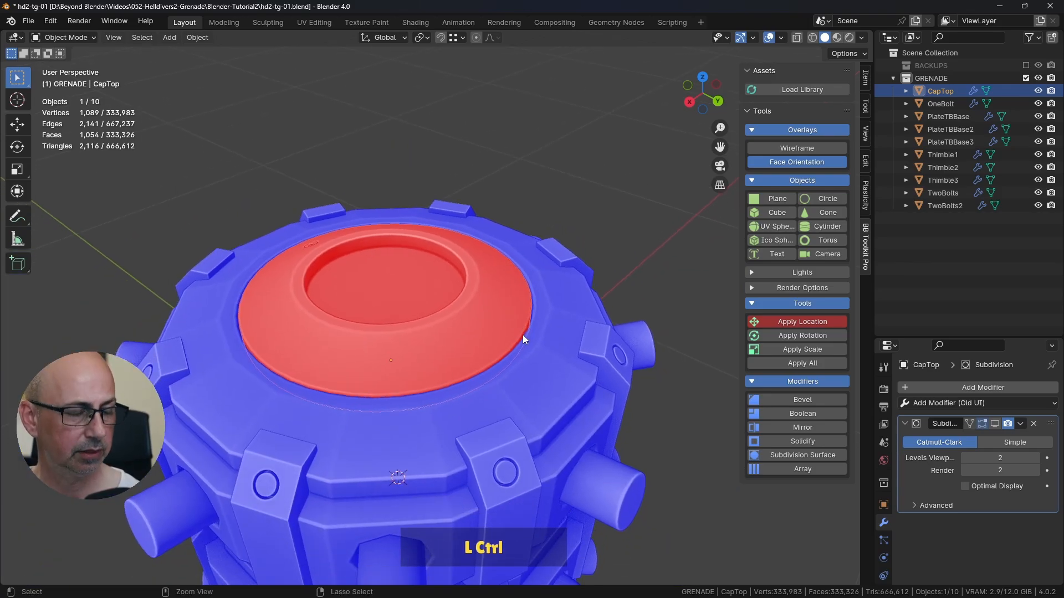
key(ctrl+s)
Step: Recalculate the normals of all CapTop faces to the outside and turn off the Face Orientation overlay
key(Tab)
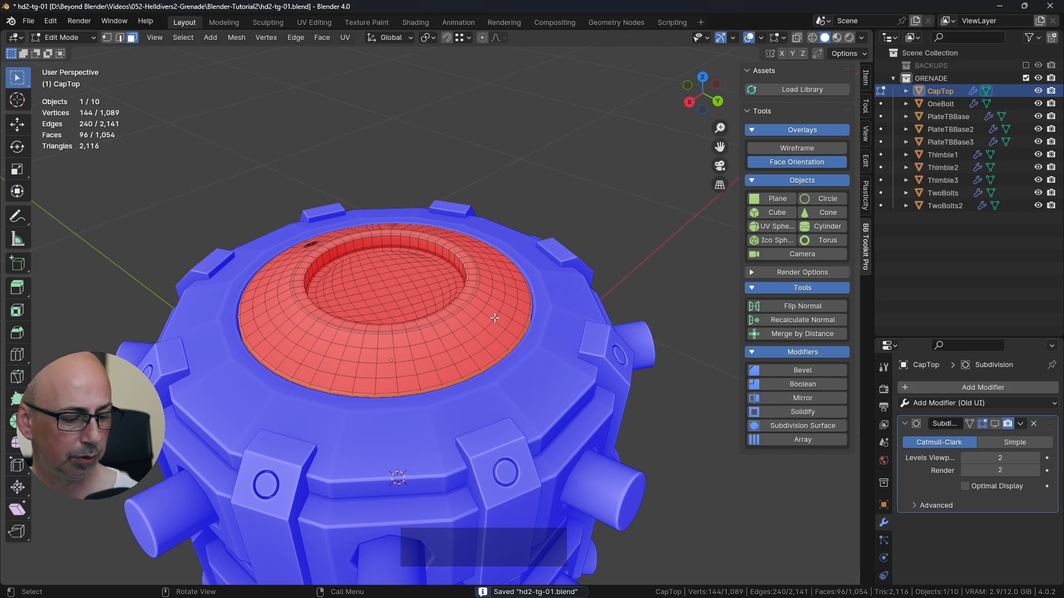
key(a)
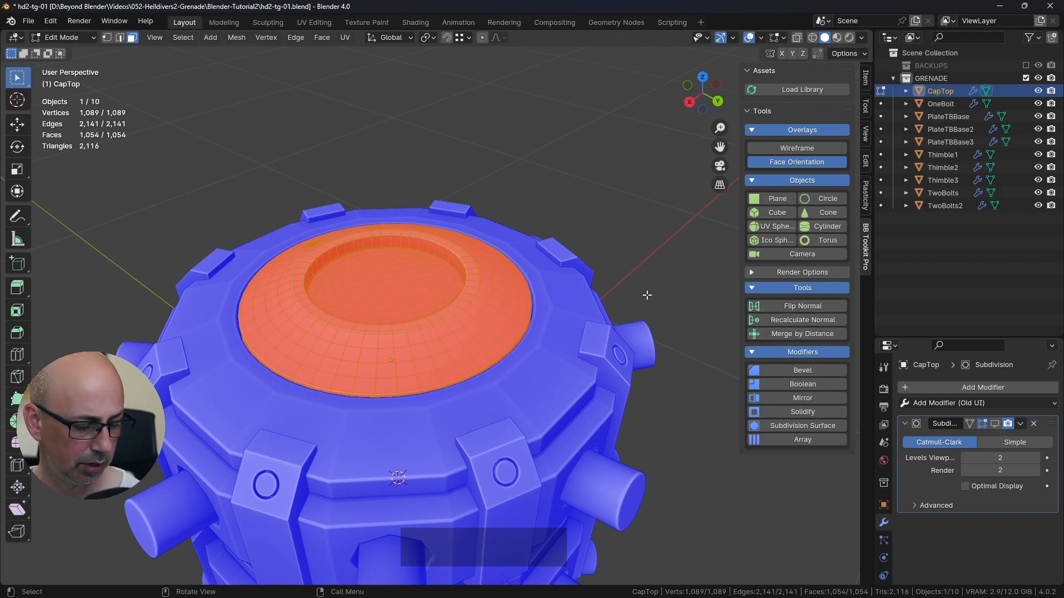
key(alt+n)
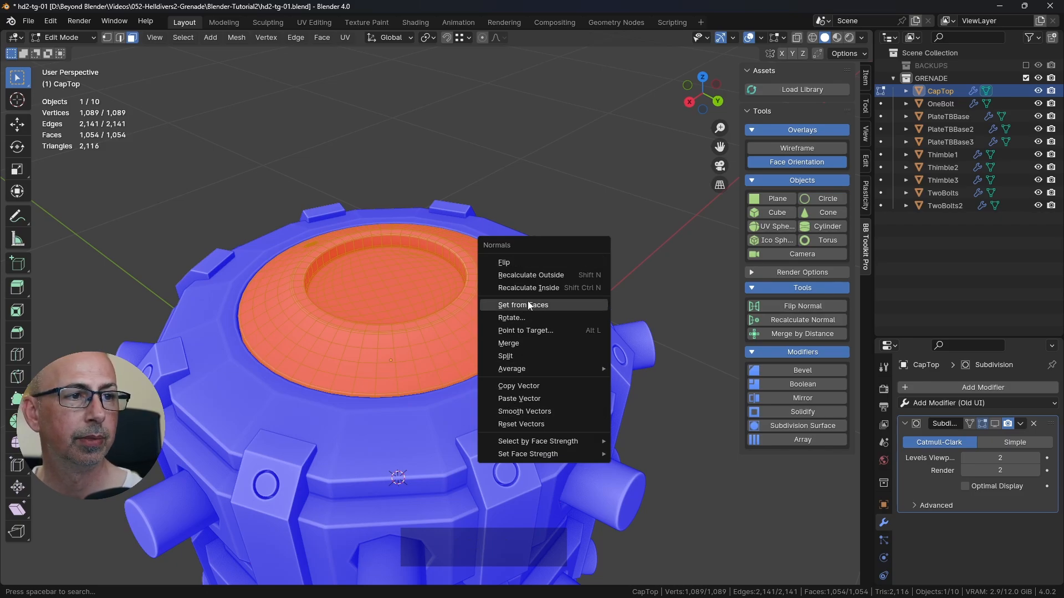
click(533, 273)
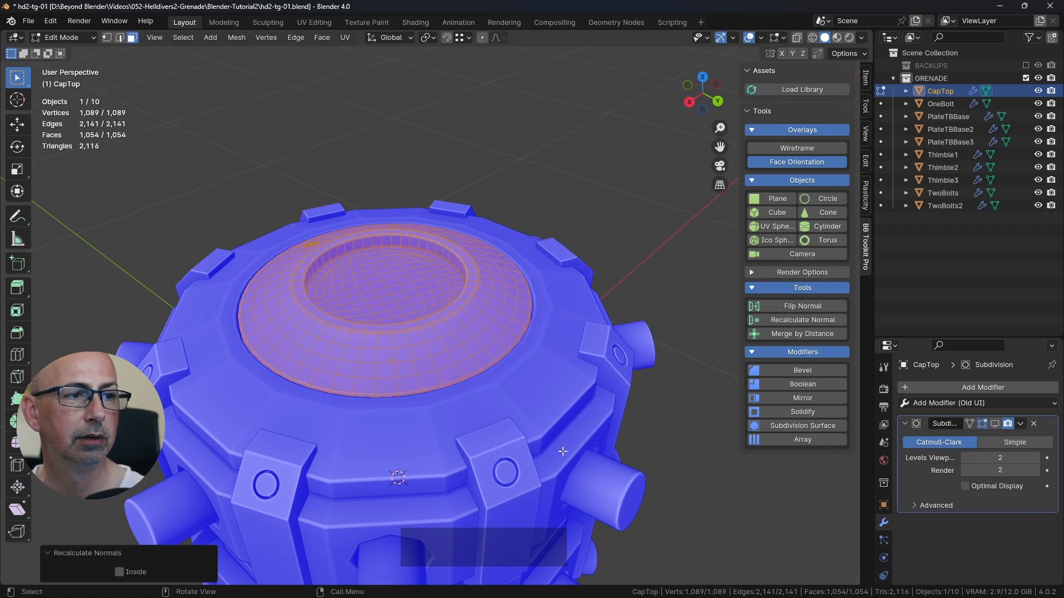
click(601, 212)
middle_drag(601, 211, 579, 209)
scroll(580, 213, up, 8)
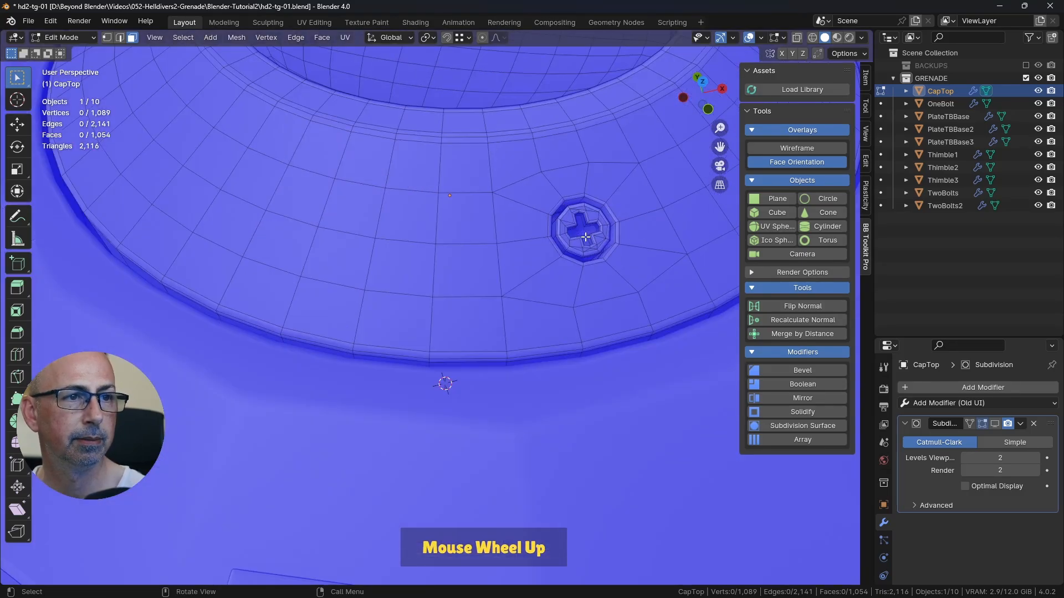
click(801, 161)
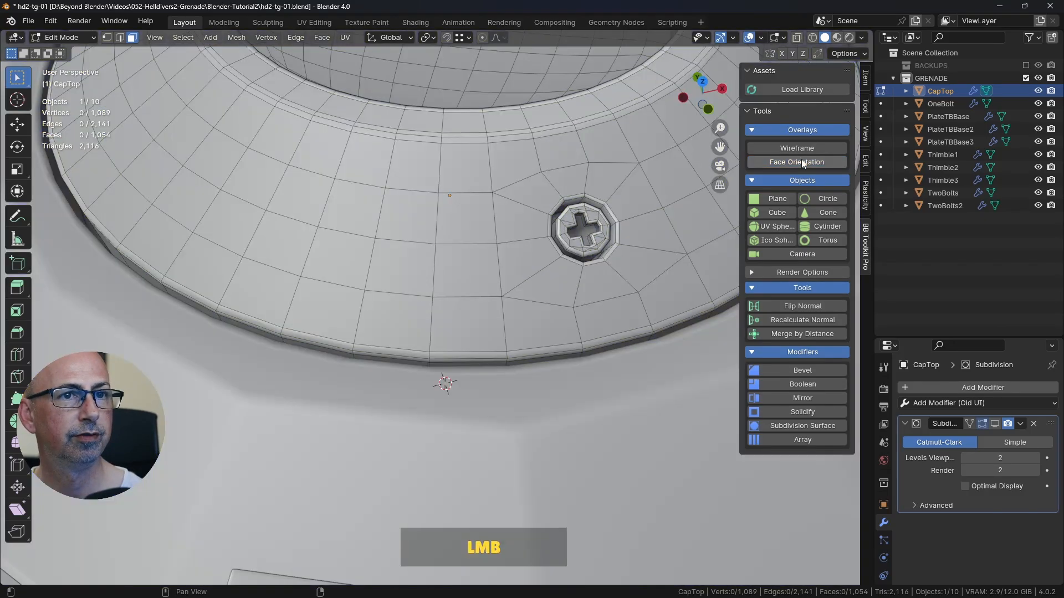
Step: Enable the Subdivision modifier's viewport display in Object Mode and inspect the smoothed bolt and cap
shift+middle_drag(585, 230, 503, 291)
key(Tab)
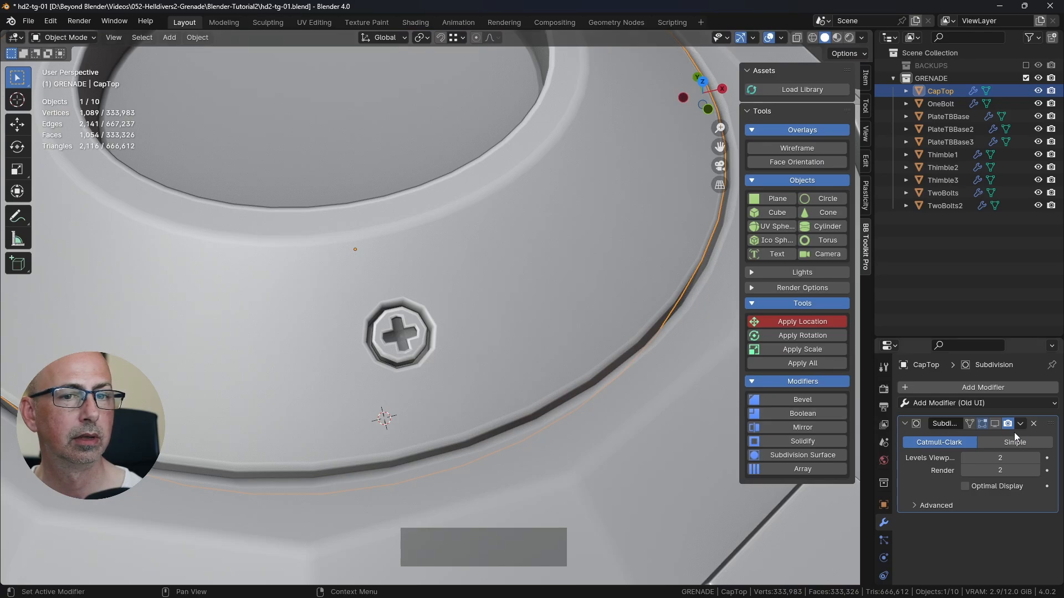
click(995, 424)
mouse_move(501, 331)
middle_down()
mouse_move(548, 341)
mouse_move(529, 324)
mouse_move(497, 337)
middle_up()
scroll(548, 345, down, 2)
scroll(535, 336, down, 4)
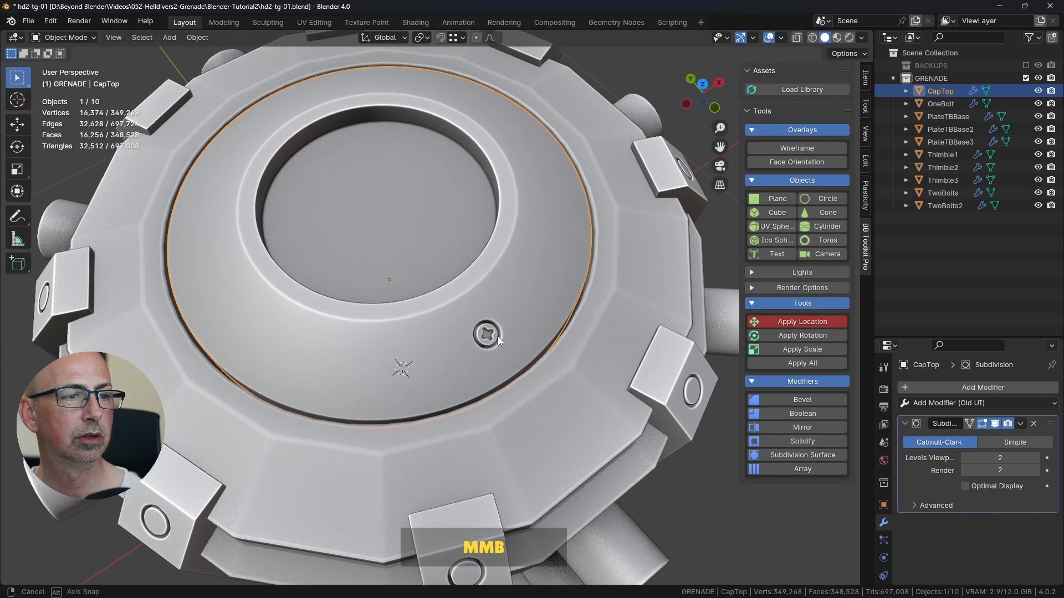
scroll(494, 334, up, 5)
scroll(487, 335, up, 5)
scroll(487, 338, down, 4)
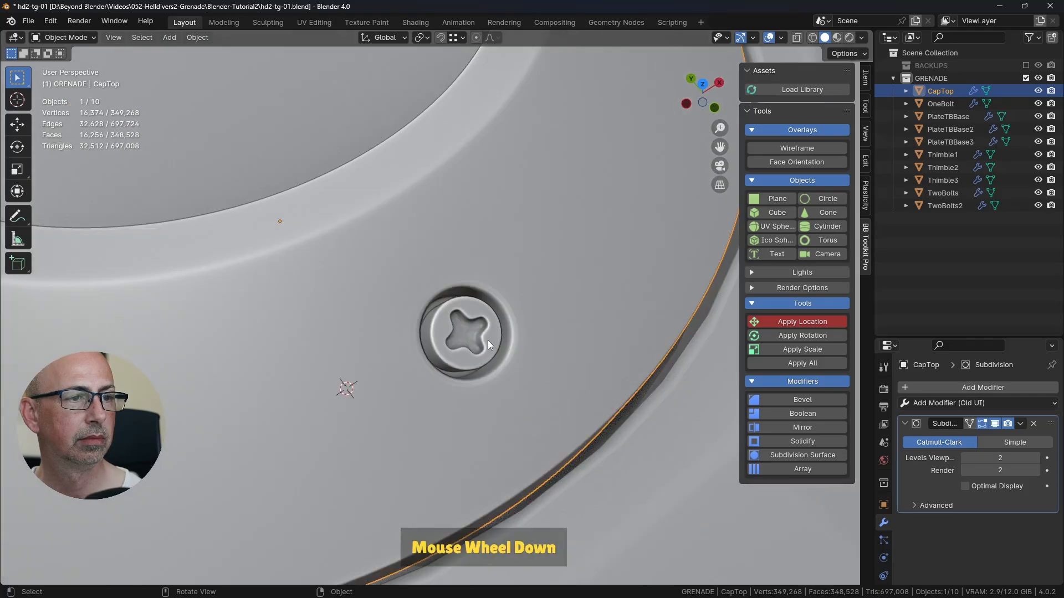
Step: Enter Edit Mode on CapTop, disable the Subdivision modifier's viewport display, and frame the bolt head with nothing selected
key(Tab)
scroll(513, 360, up, 3)
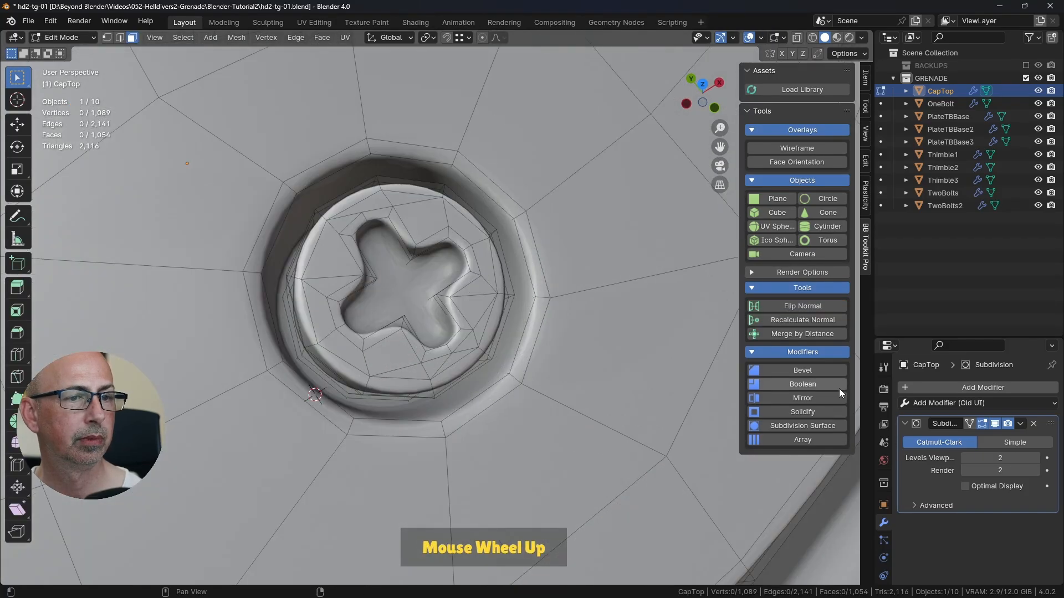
click(996, 423)
middle_drag(491, 321, 511, 177)
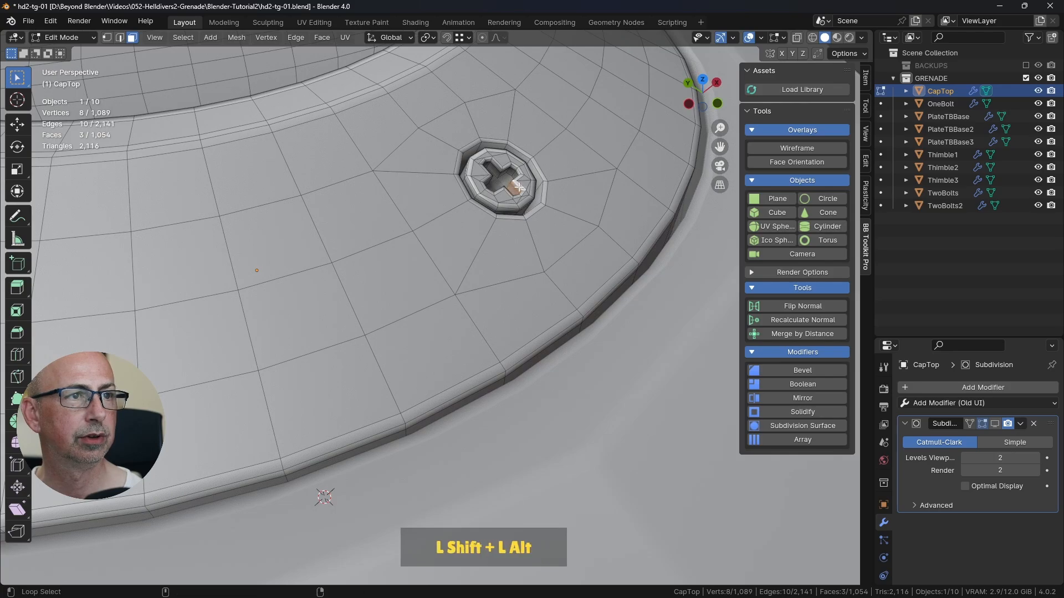
alt+shift+click(523, 188)
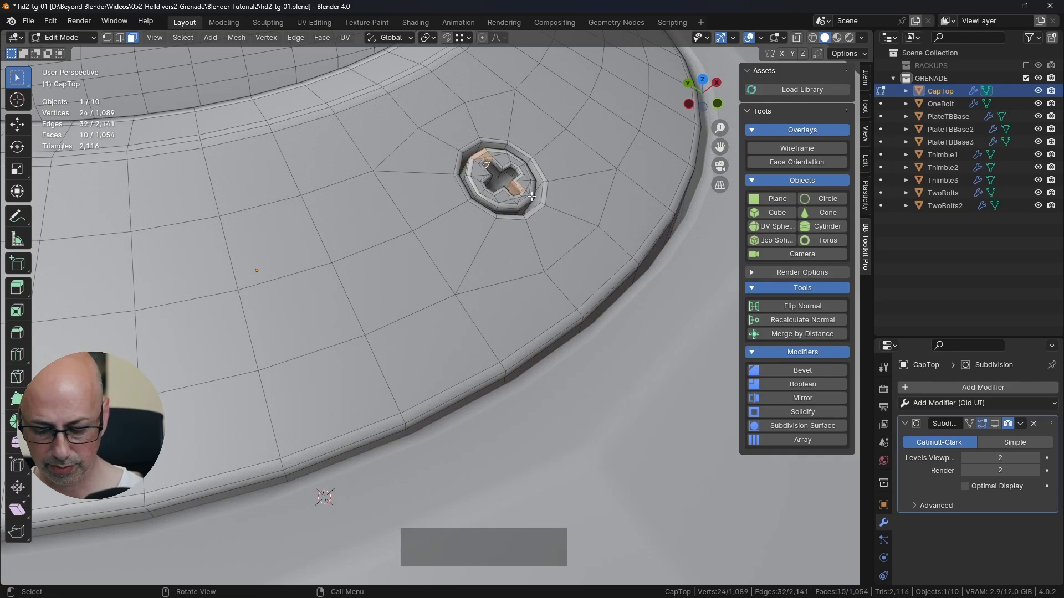
key(KP_Decimal)
scroll(529, 242, down, 2)
key(a)
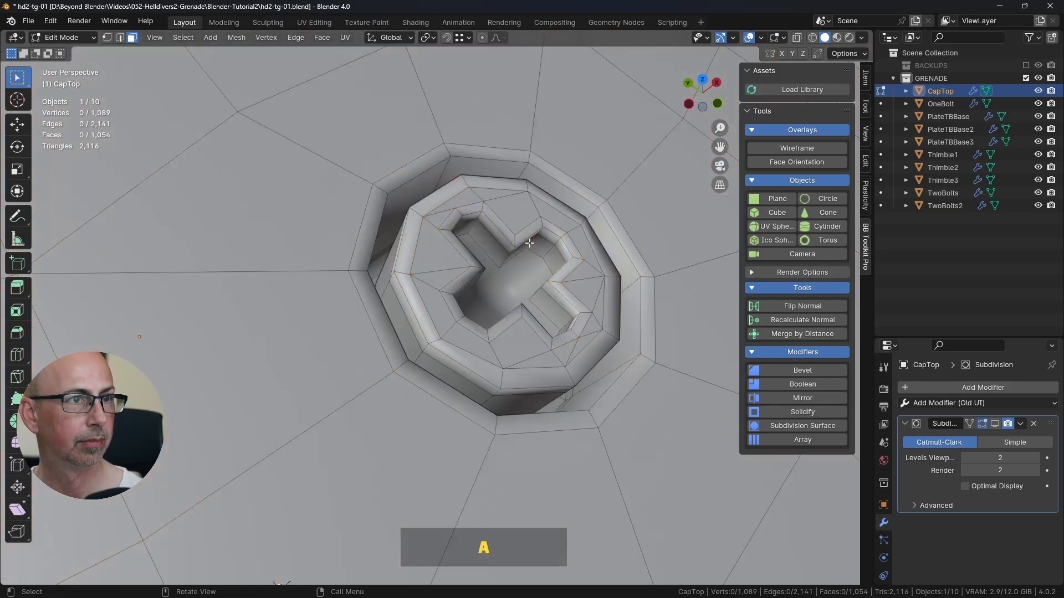
Step: Examine the cross slot's corners and floor with the Subdivision preview on and off
middle_drag(529, 243, 453, 231)
middle_drag(441, 334, 472, 288)
scroll(474, 288, up, 3)
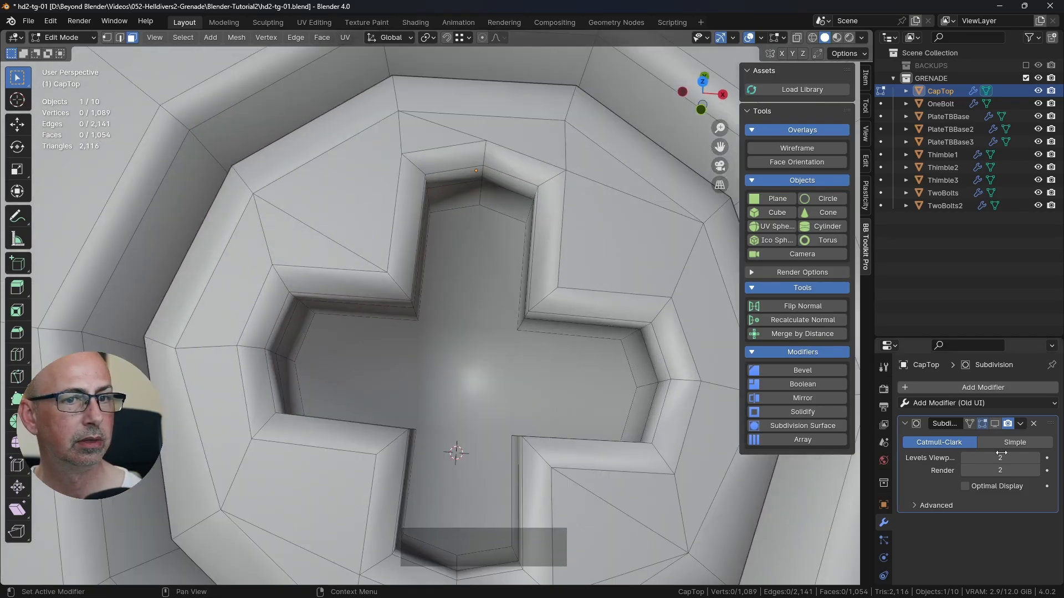
click(995, 424)
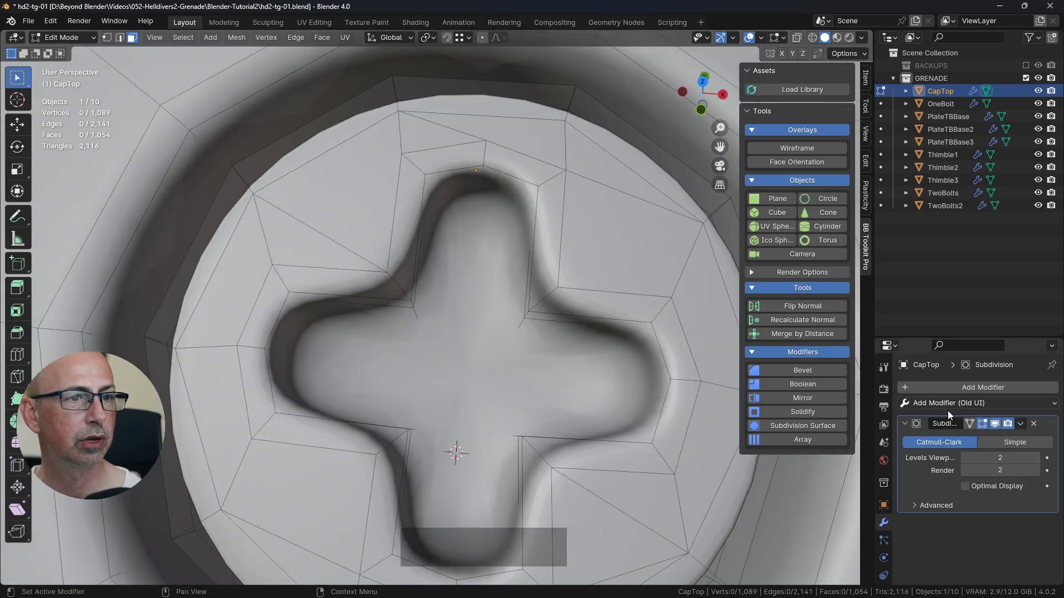
click(1000, 424)
mouse_move(460, 277)
middle_down()
mouse_move(487, 266)
mouse_move(448, 261)
middle_up()
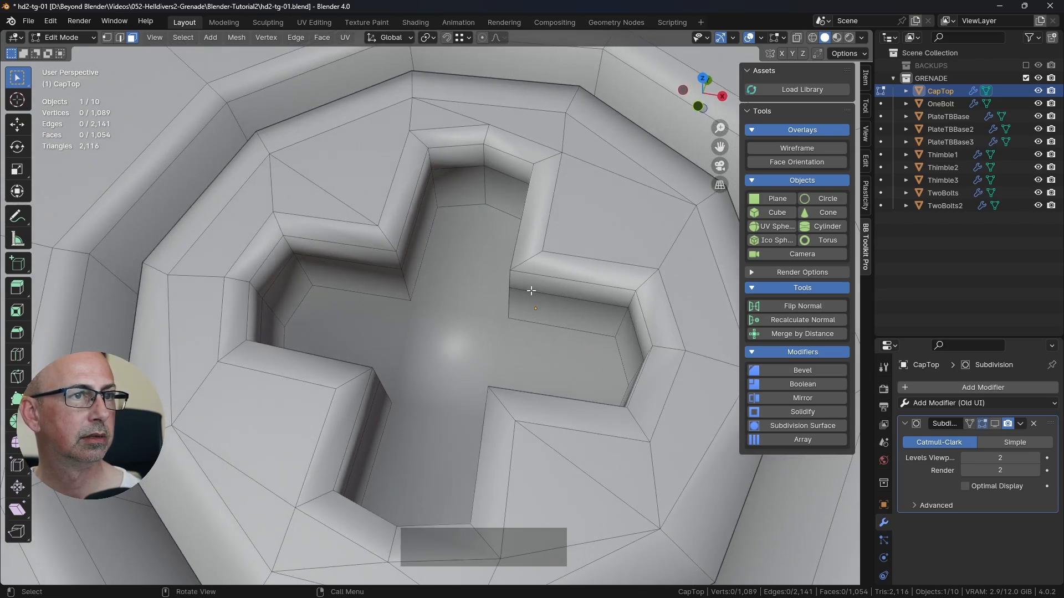
scroll(531, 290, down, 5)
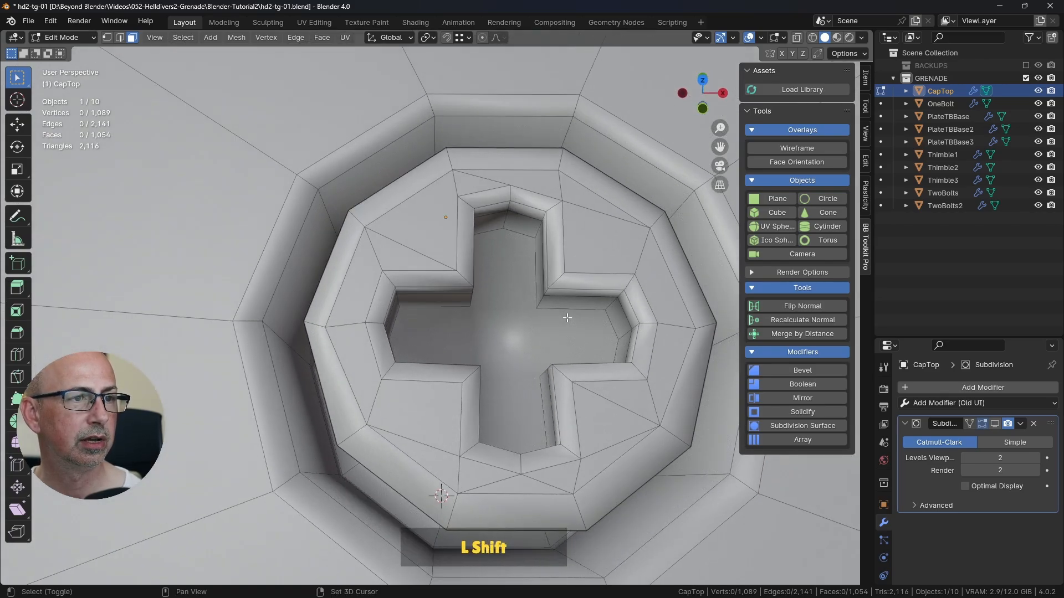
middle_drag(567, 318, 529, 237)
Step: Try to bevel the edges at one inner corner of the cross slot by about 0.002 m with two segments
click(508, 247)
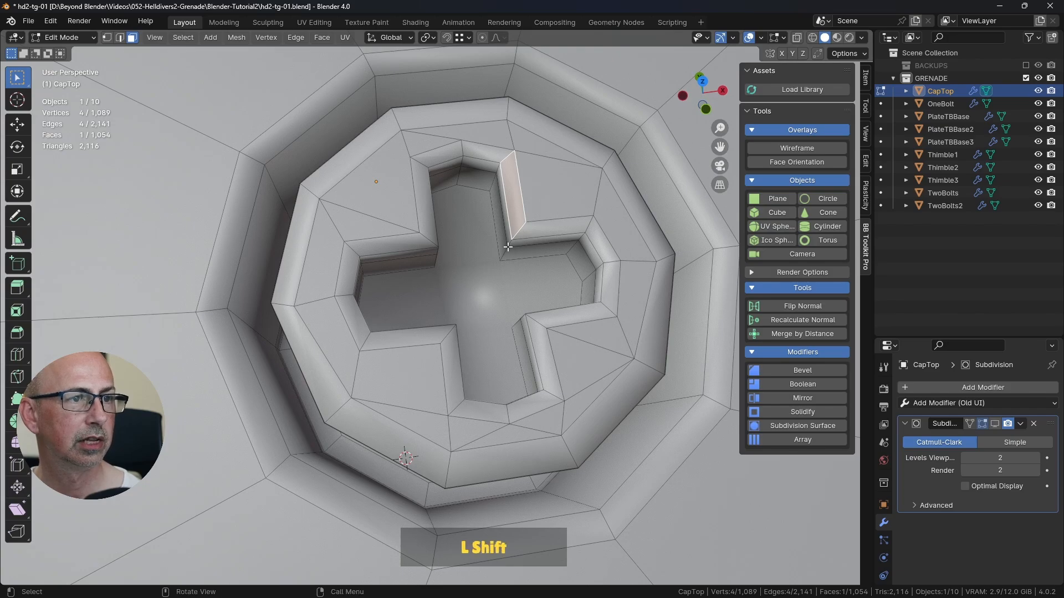
key(2)
click(517, 234)
ctrl+click(506, 251)
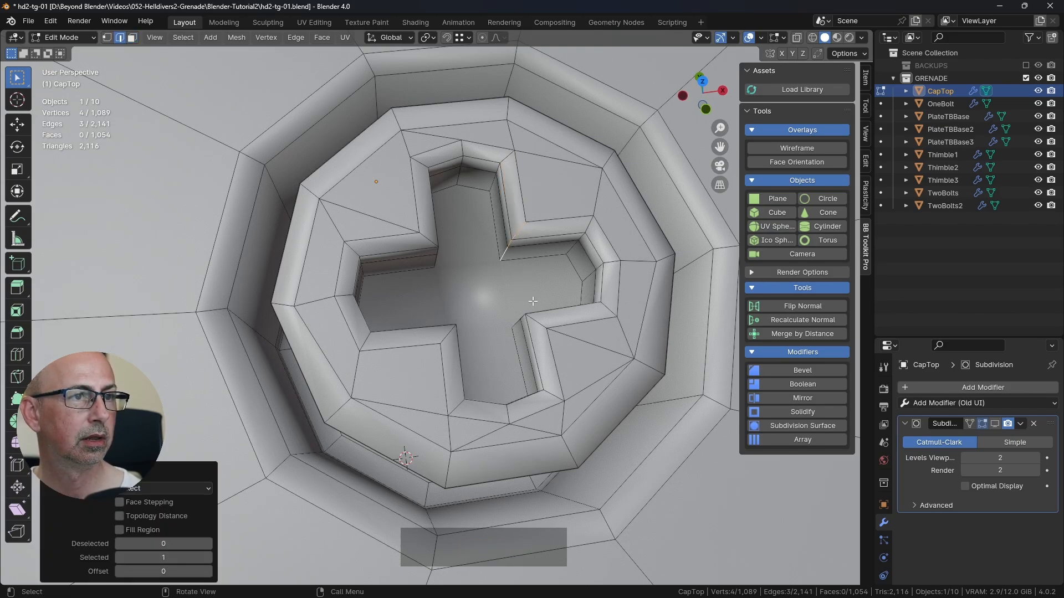
key(ctrl+b)
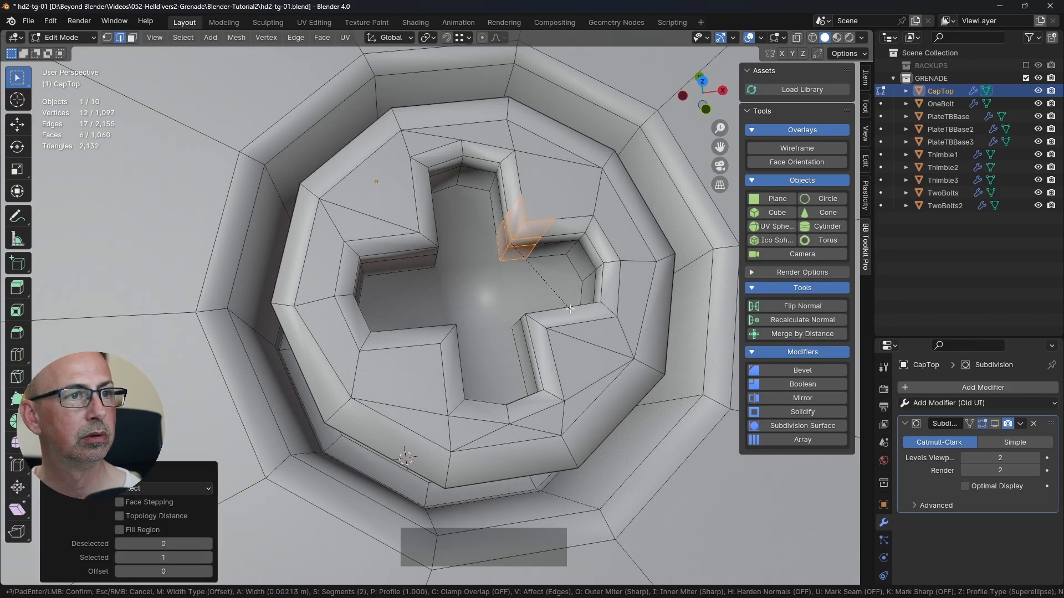
click(566, 309)
key(Tab)
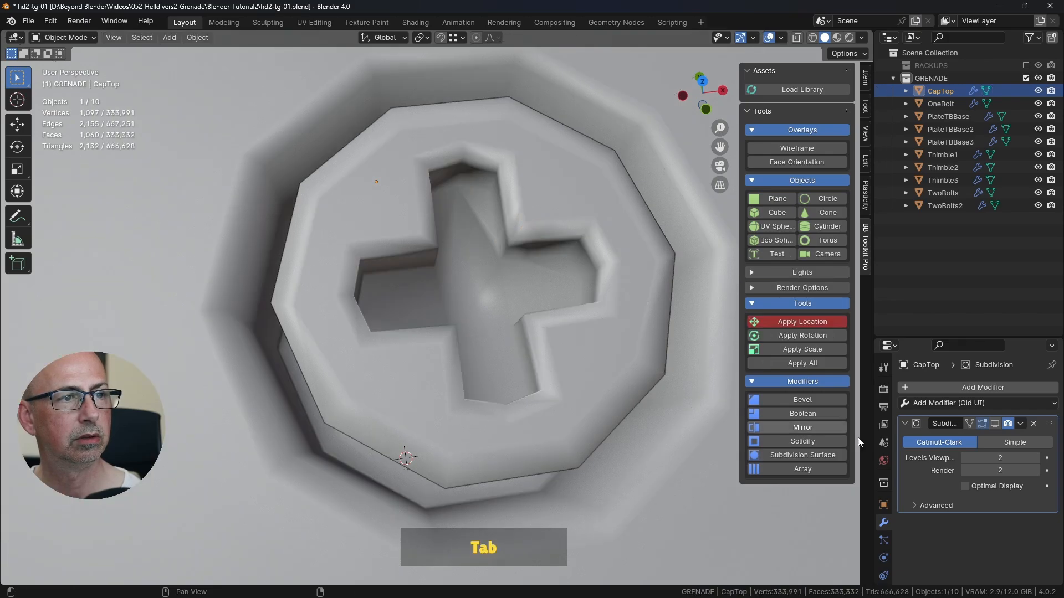
click(994, 423)
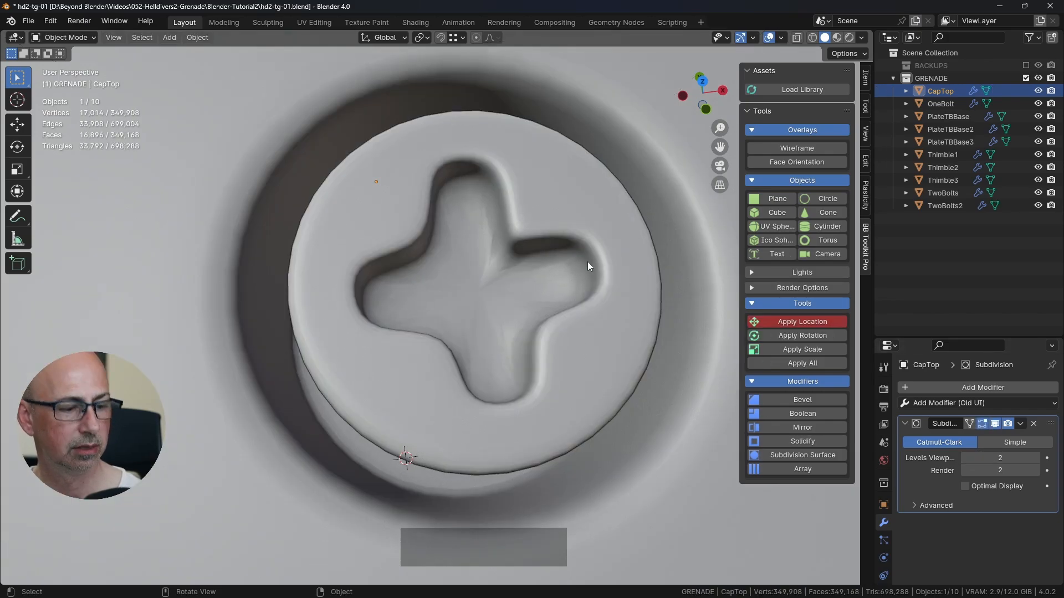
key(ctrl+z)
key(ctrl+z)
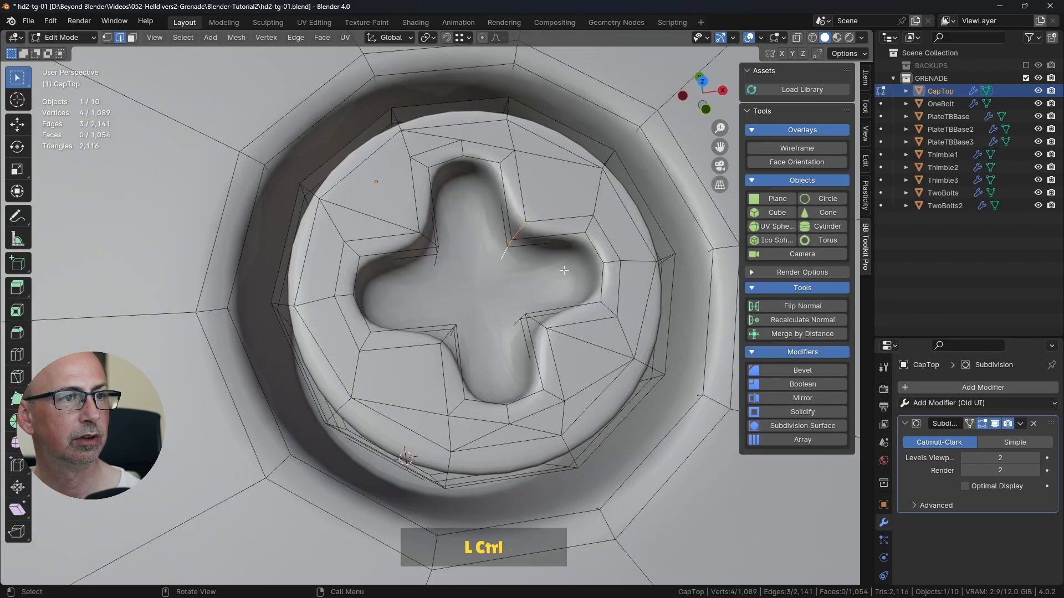
click(994, 424)
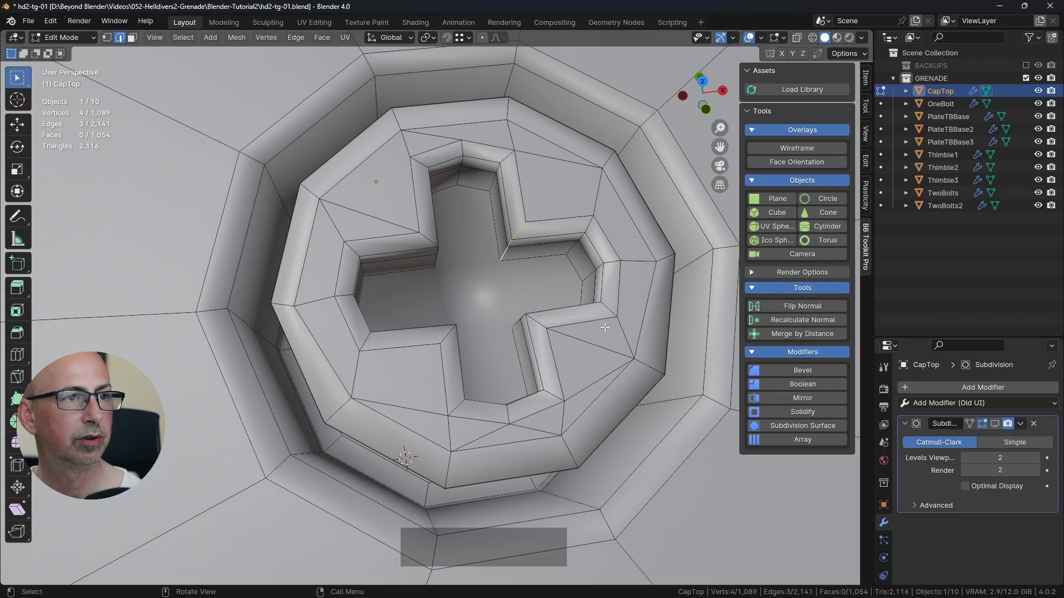
Step: Select the floor face of the cross slot and inset it by about 0.0008 m
middle_drag(577, 287, 554, 288)
key(3)
click(478, 295)
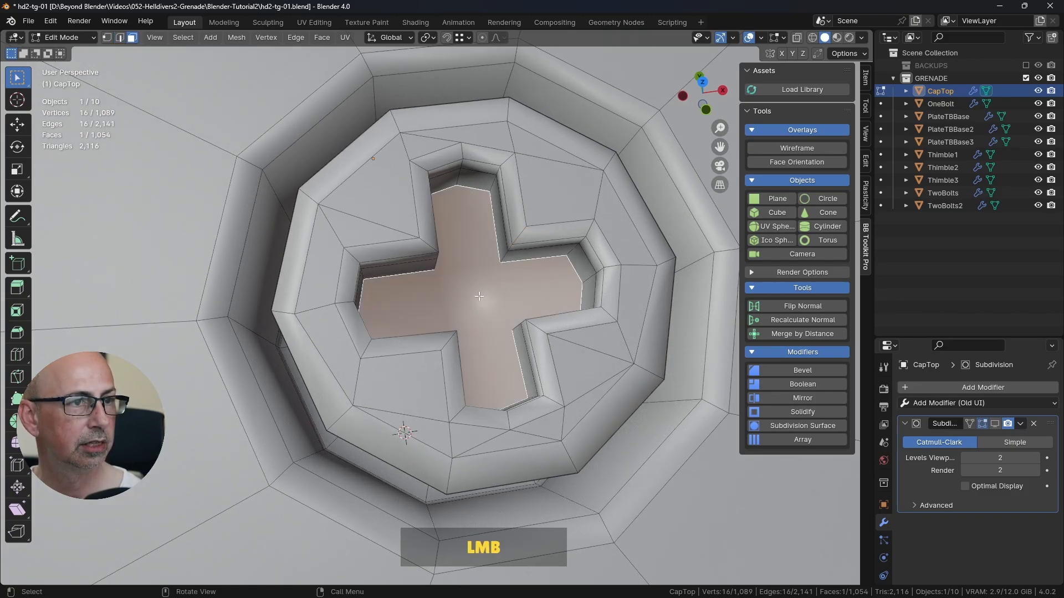
middle_drag(531, 348, 605, 271)
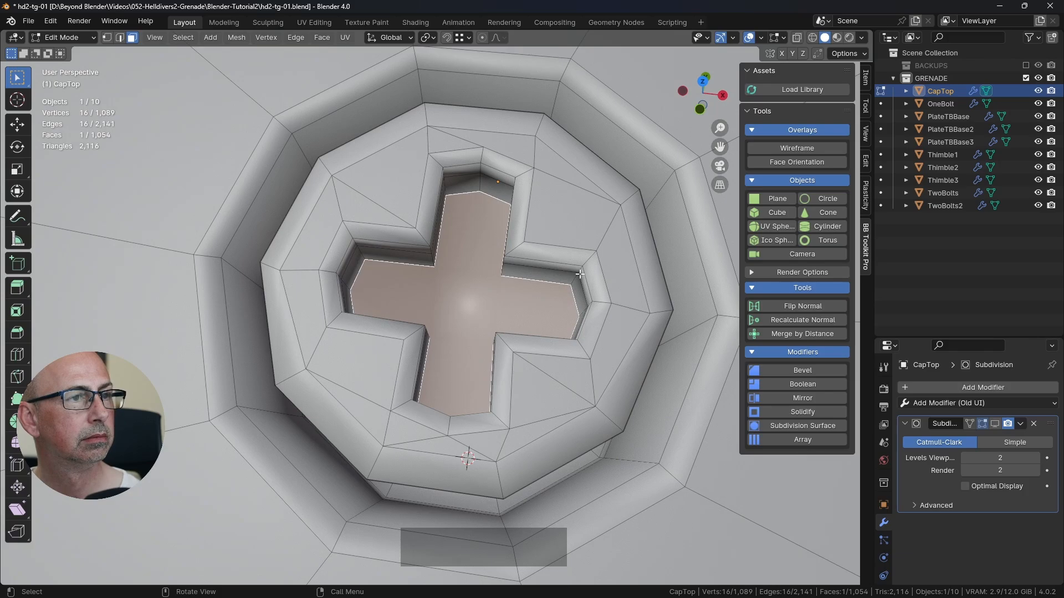
key(i)
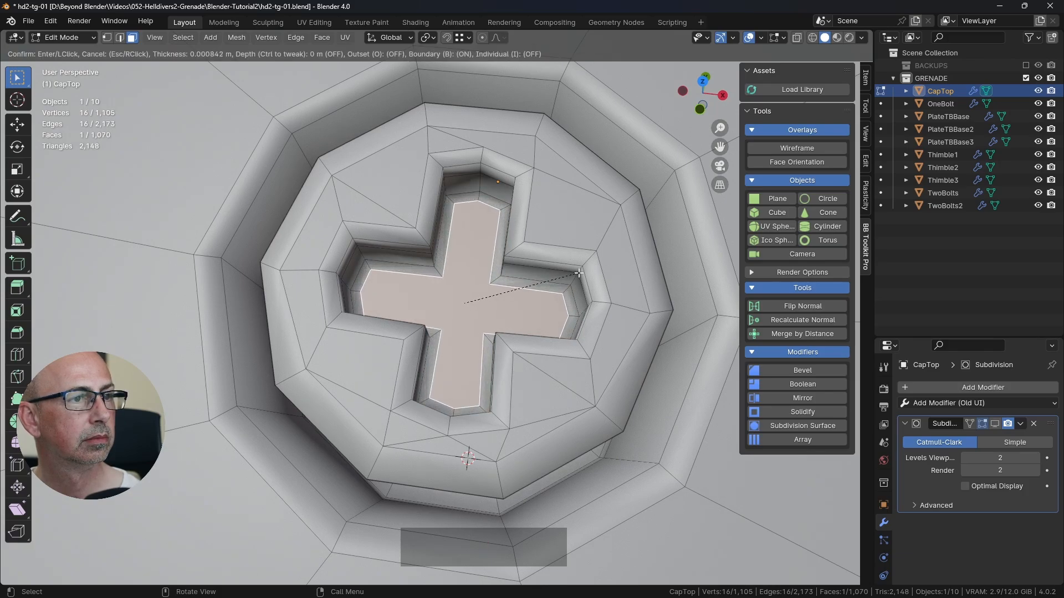
click(579, 273)
Step: Knife-cut a central square into the slot's inset floor by connecting its four inner corners, splitting off the four arms
middle_drag(578, 273, 547, 330)
scroll(546, 330, up, 2)
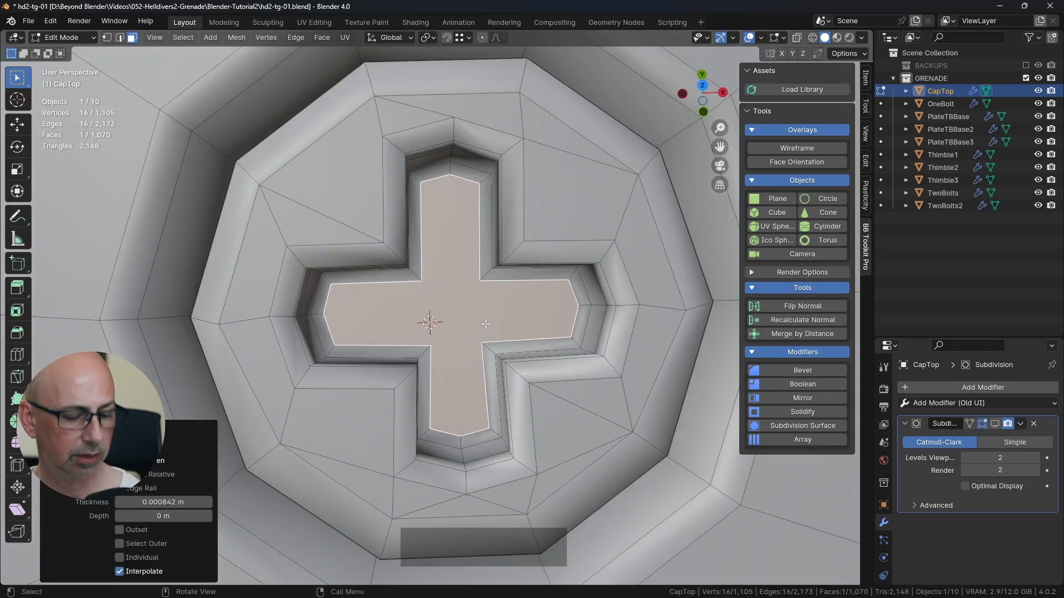
key(k)
click(480, 281)
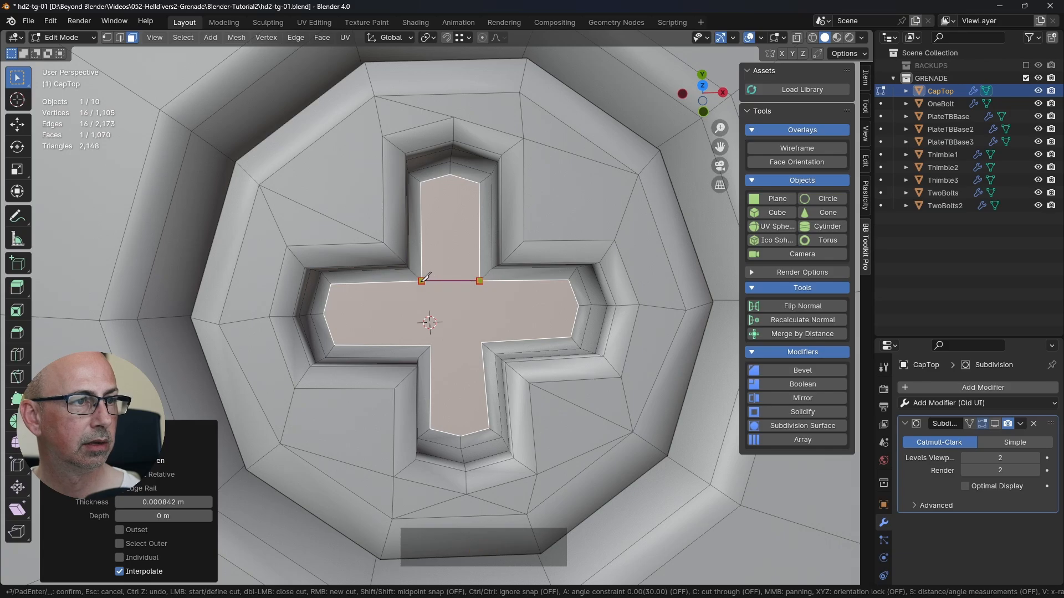
click(421, 281)
click(431, 346)
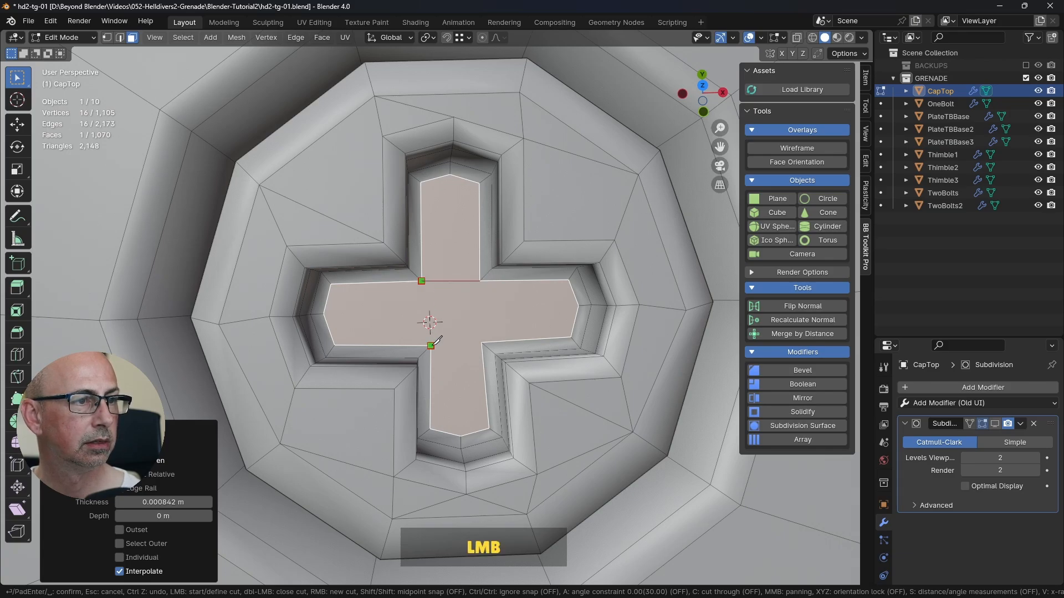
click(422, 281)
click(480, 281)
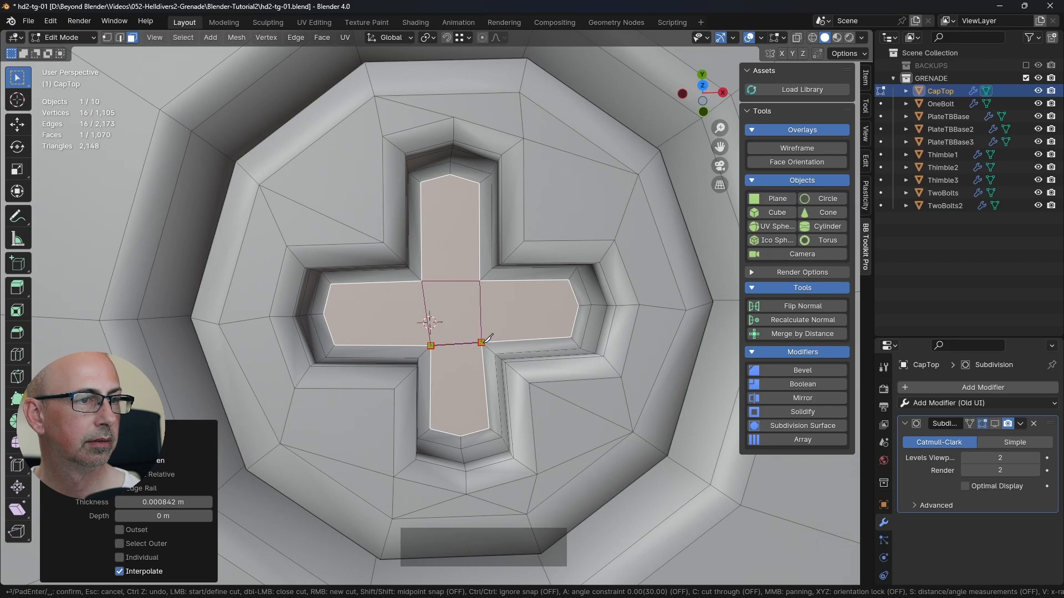
right_click(486, 342)
key(Return)
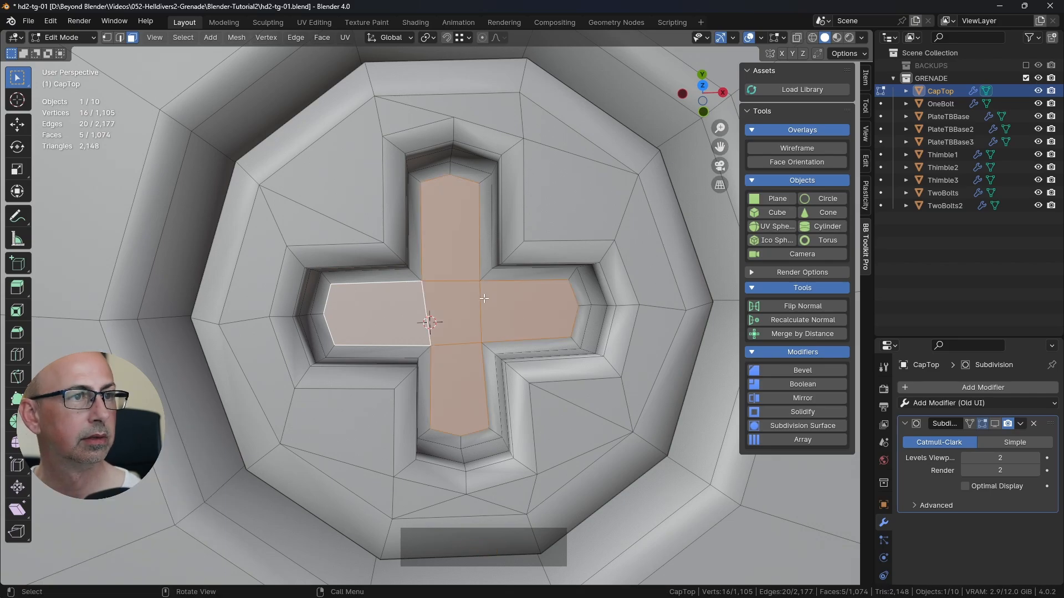
Step: Add a single centered loop cut around the inner walls of the cross slot
middle_drag(484, 298, 483, 210)
scroll(484, 286, down, 2)
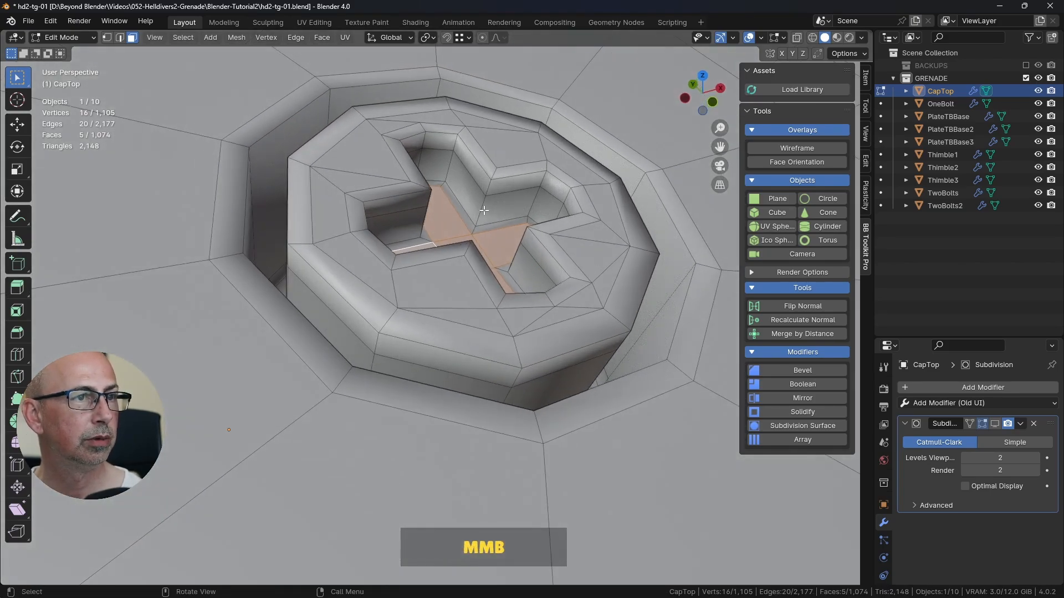
key(ctrl+r)
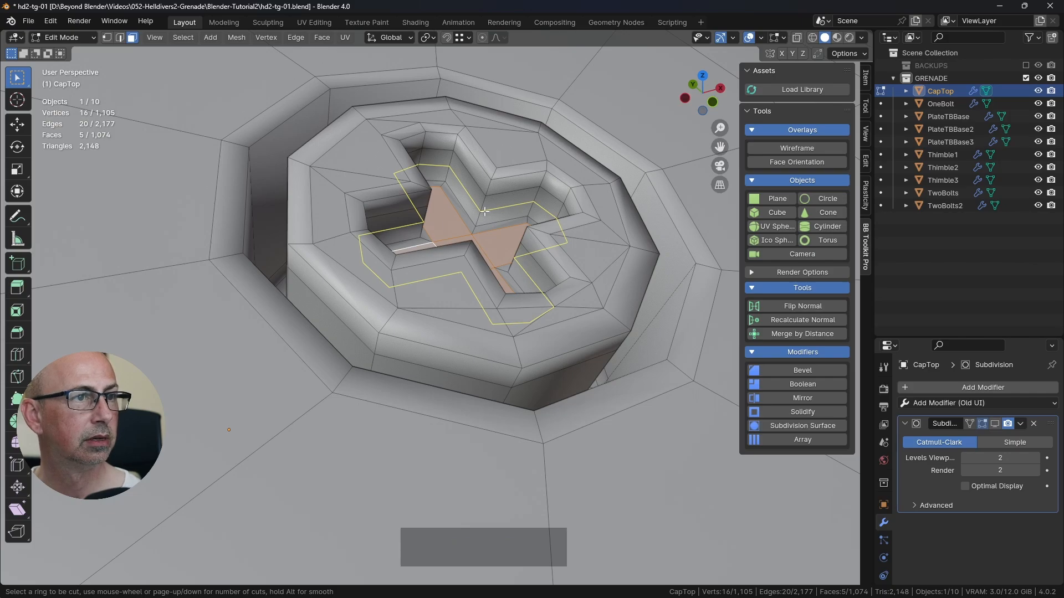
click(484, 210)
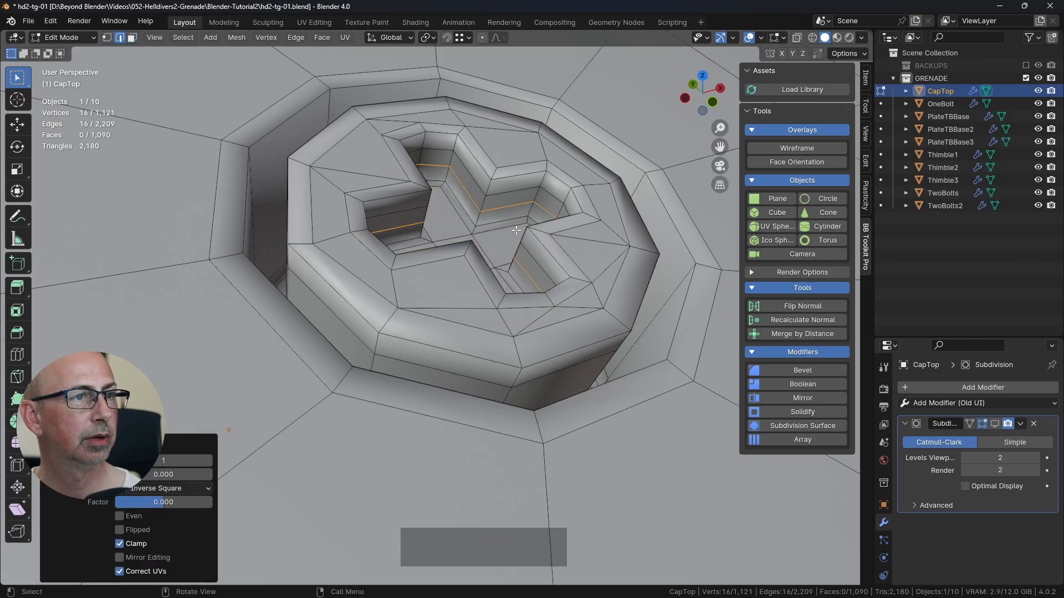
middle_drag(517, 231, 530, 256)
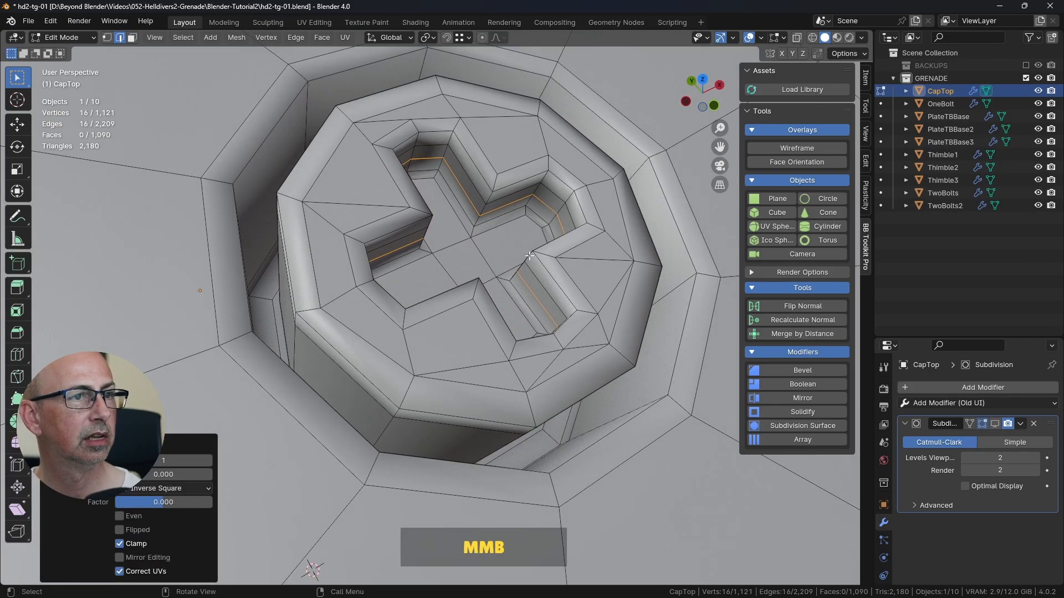
Step: Select the edge loop where the slot's walls meet its floor and set its mean crease to 1.00
alt+click(494, 220)
middle_drag(494, 220, 332, 211)
click(866, 81)
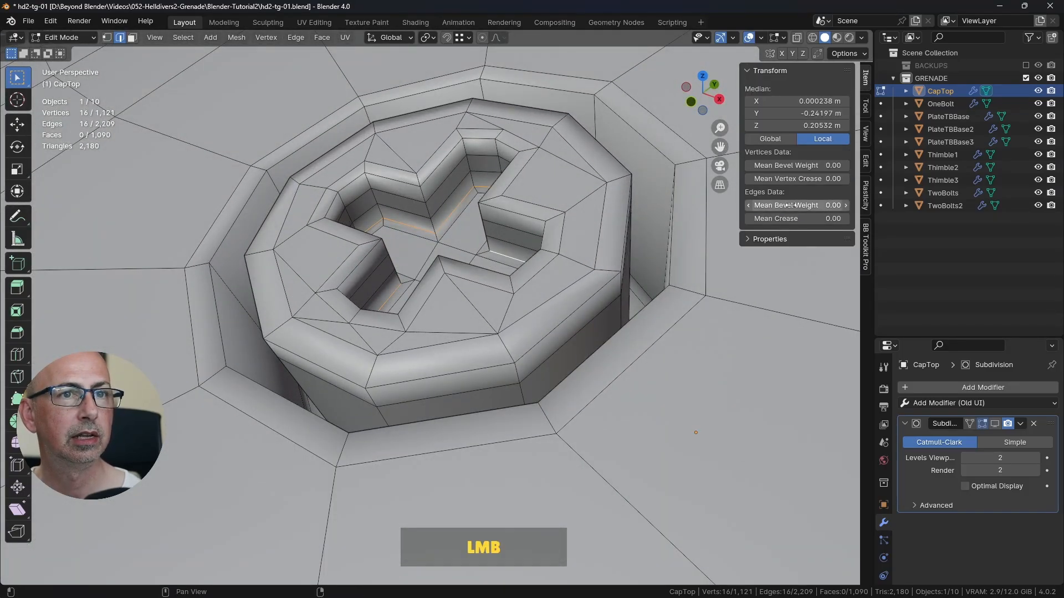
Step: Dissolve the extra edge loop halfway up the cross slot's walls
alt+click(526, 248)
key(ctrl+Delete)
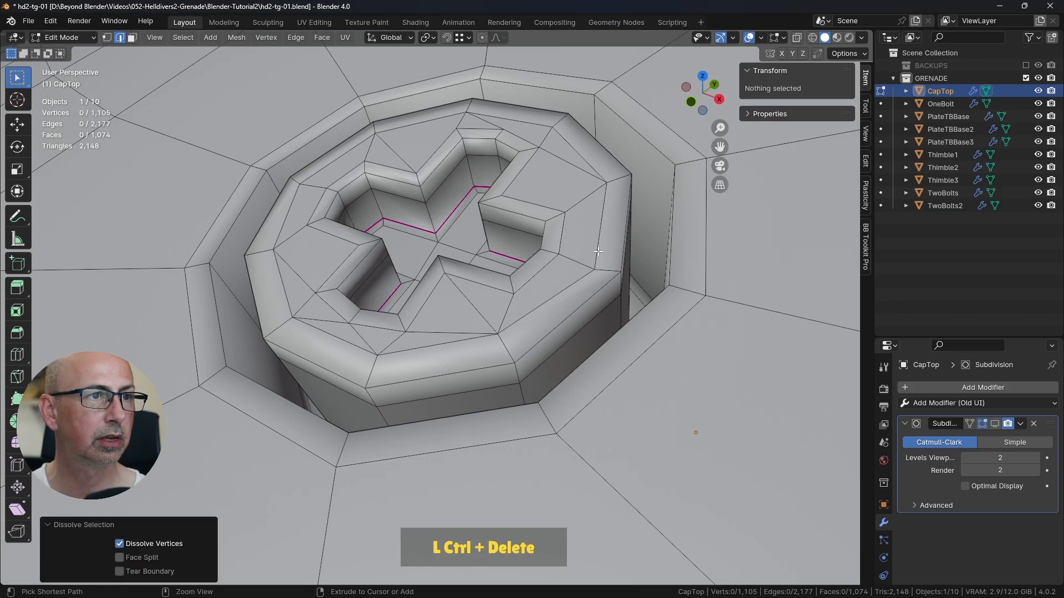
Step: Return to Object Mode, enable the Subdivision modifier's viewport display, and inspect the smoothed bolt on the whole grenade
key(Tab)
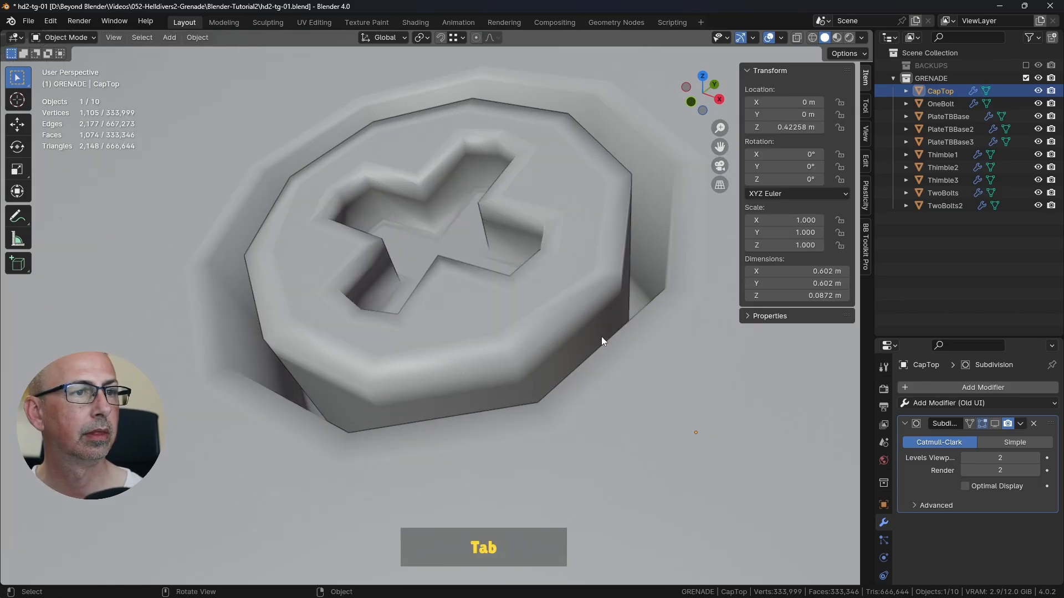
click(994, 425)
scroll(536, 309, down, 8)
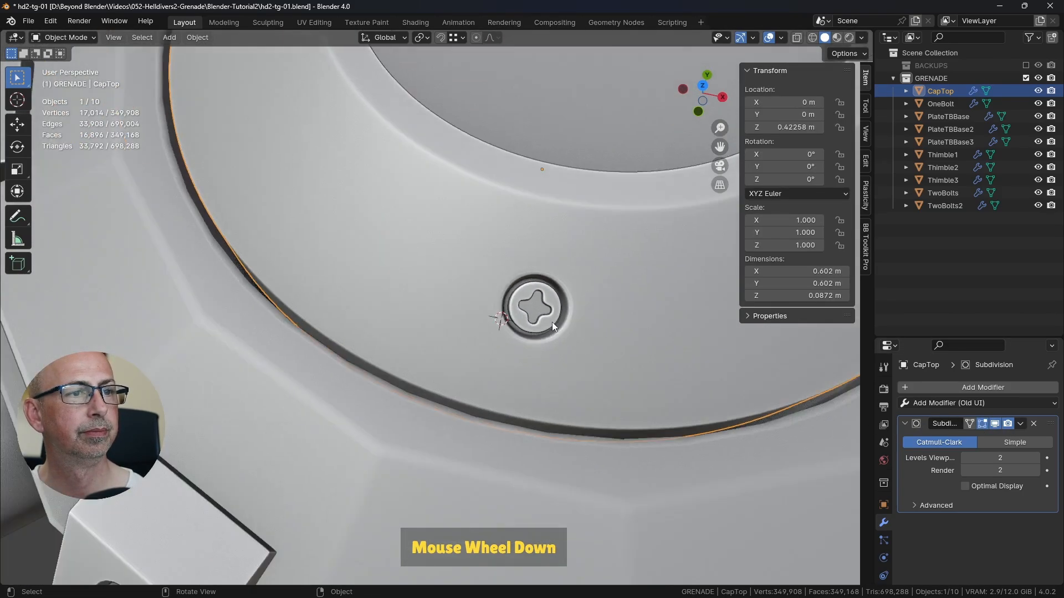
scroll(551, 321, down, 3)
scroll(590, 304, down, 5)
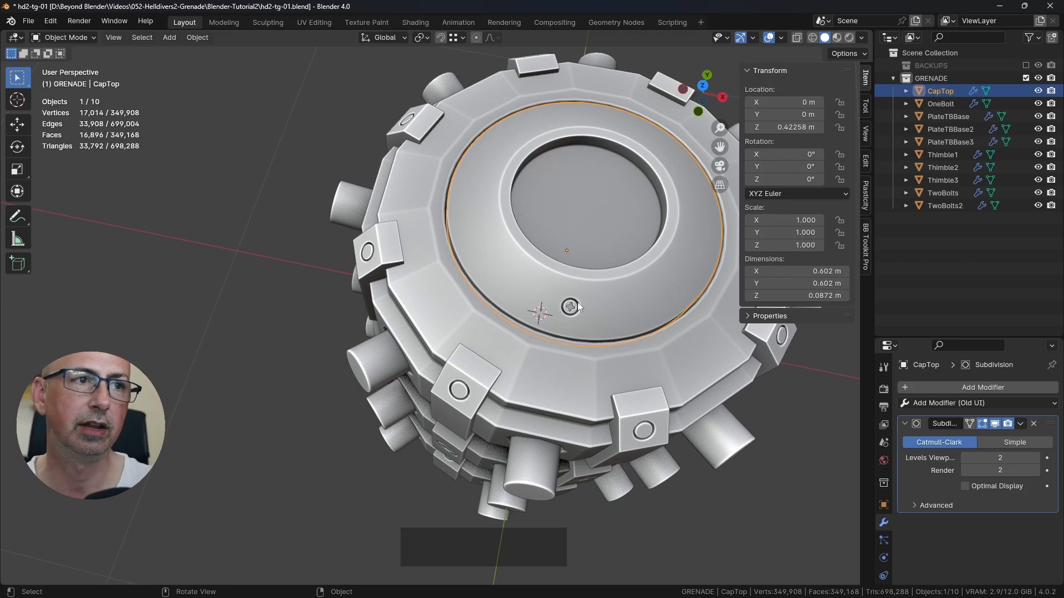
middle_drag(577, 301, 620, 408)
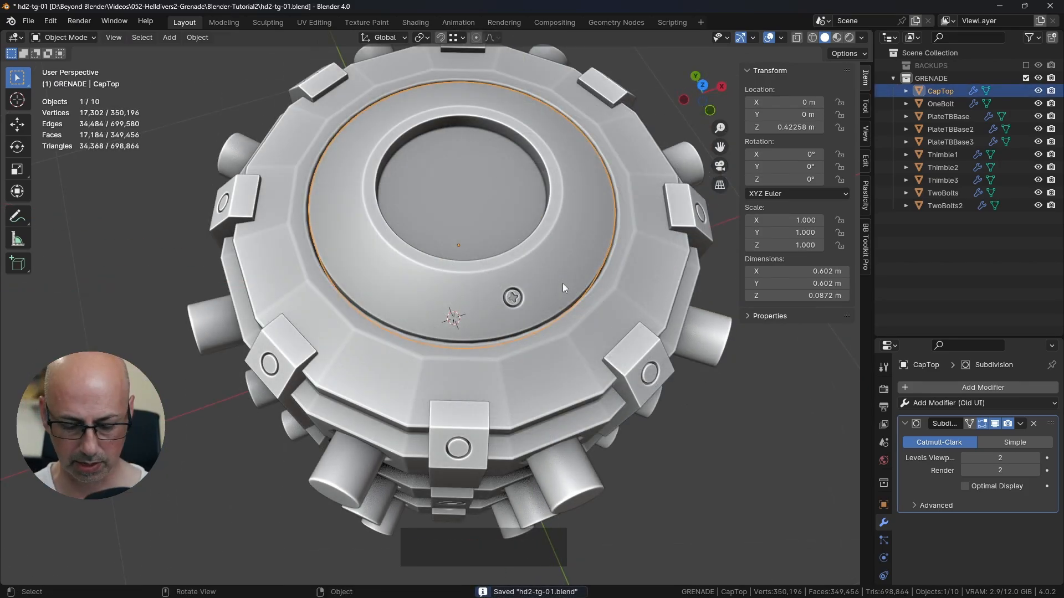
Step: Isolate CapTop in local view and show it from the top
key(KP_Divide)
key(KP_7)
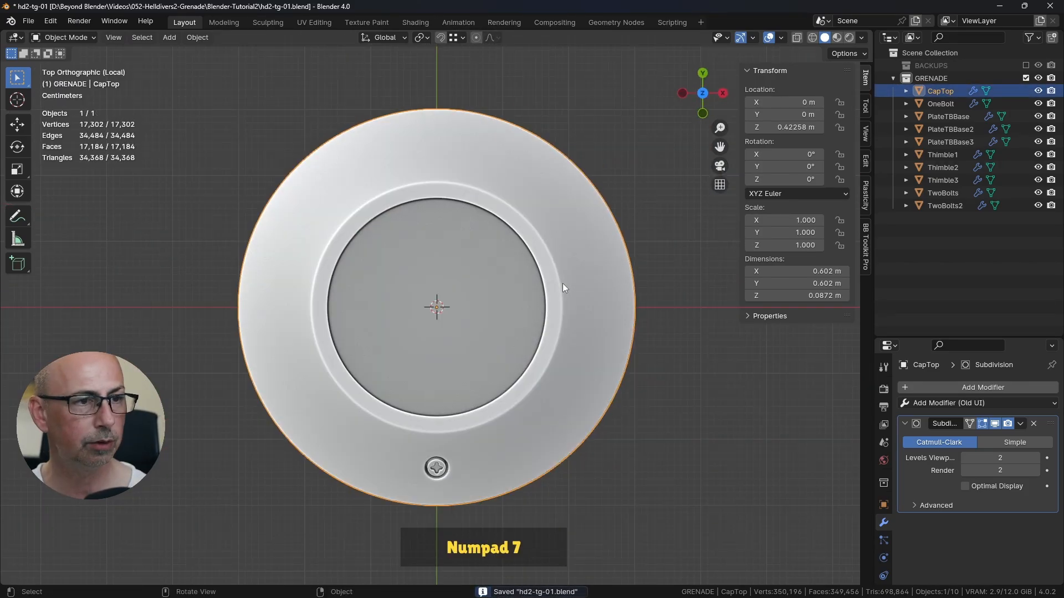
shift+middle_drag(541, 399, 529, 355)
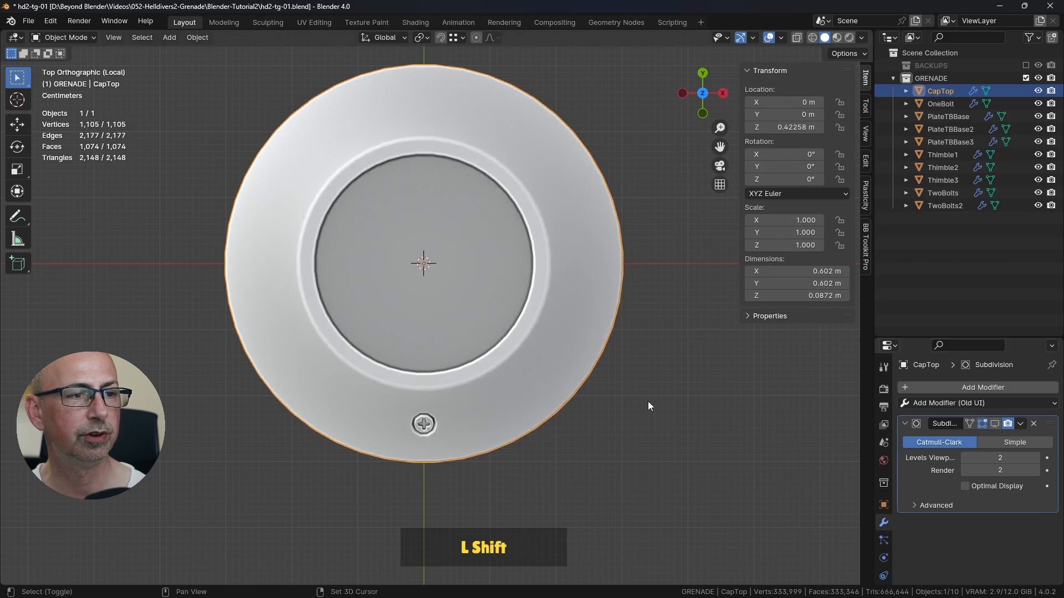
Step: Enter Edit Mode on CapTop and circle the bolt and the three other quarter positions on the sloped ring with freehand annotations
shift+middle_drag(649, 406, 655, 409)
key(Tab)
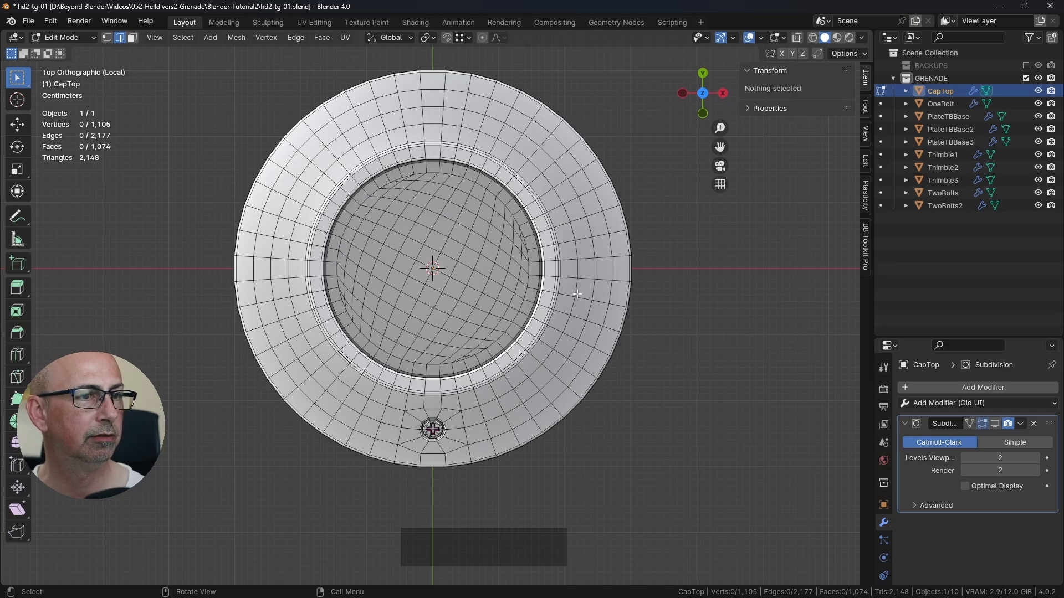
click(17, 216)
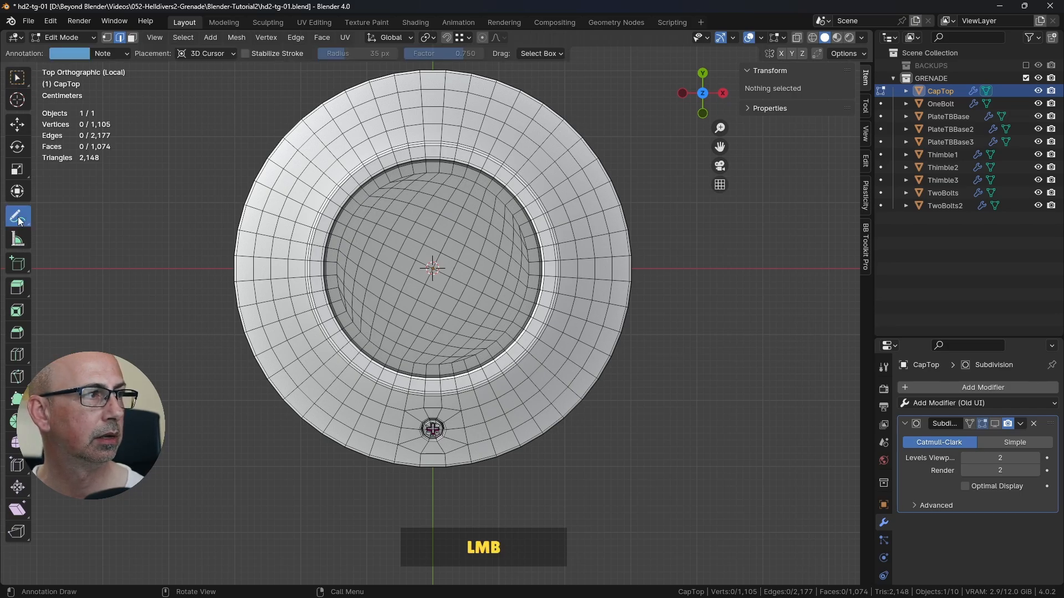
drag(426, 407, 429, 458)
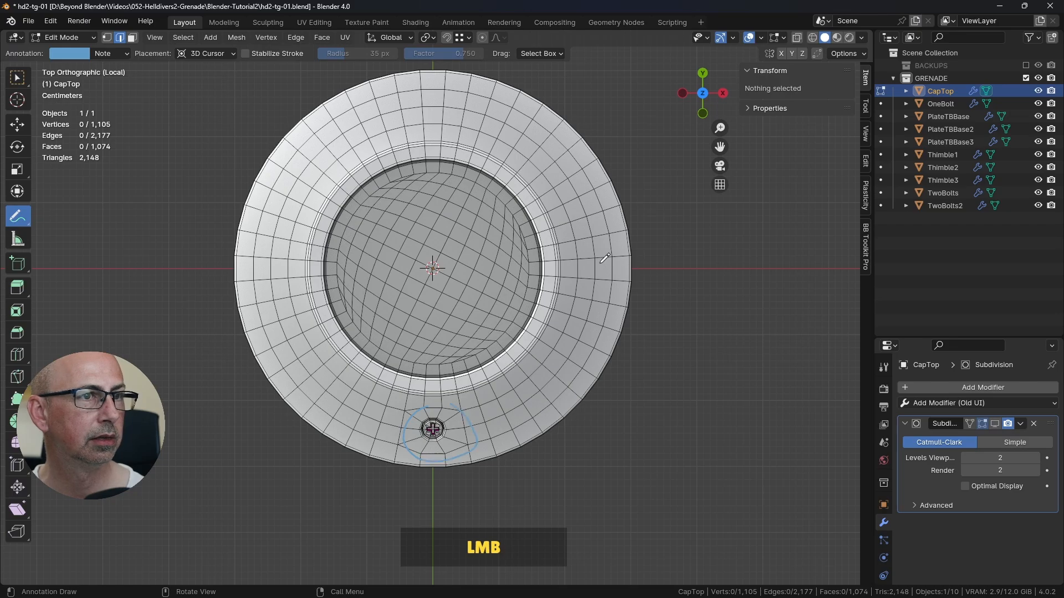
drag(600, 242, 625, 284)
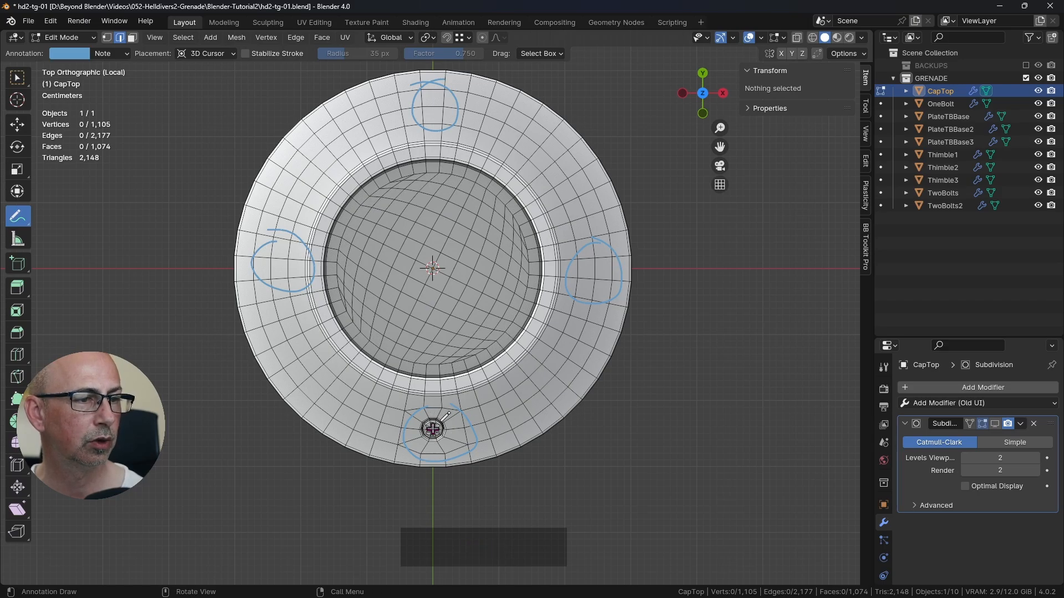
scroll(451, 433, up, 4)
shift+middle_drag(459, 425, 490, 352)
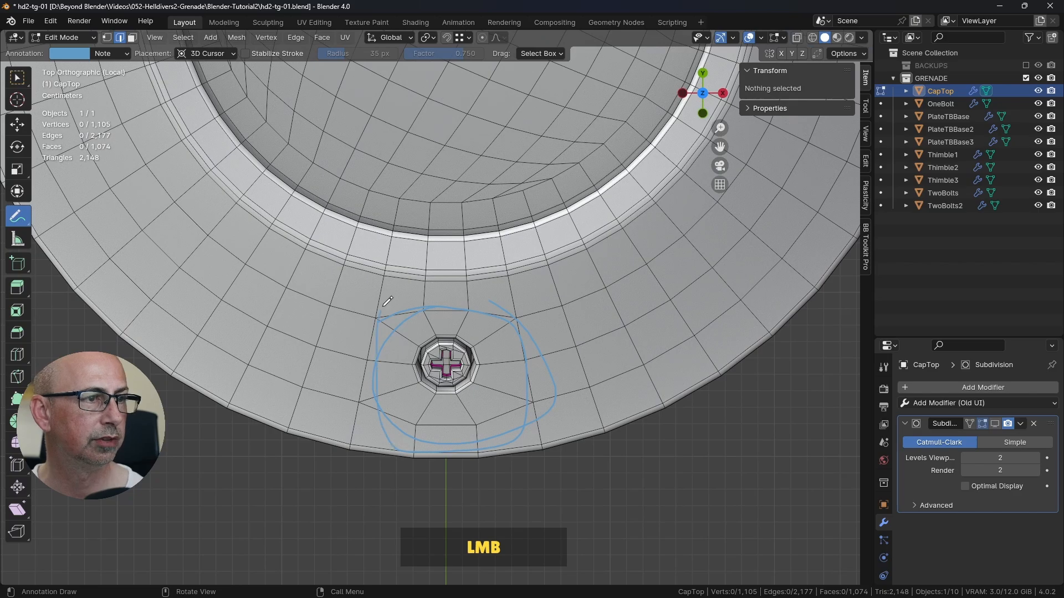
scroll(533, 346, down, 4)
shift+middle_drag(533, 345, 476, 400)
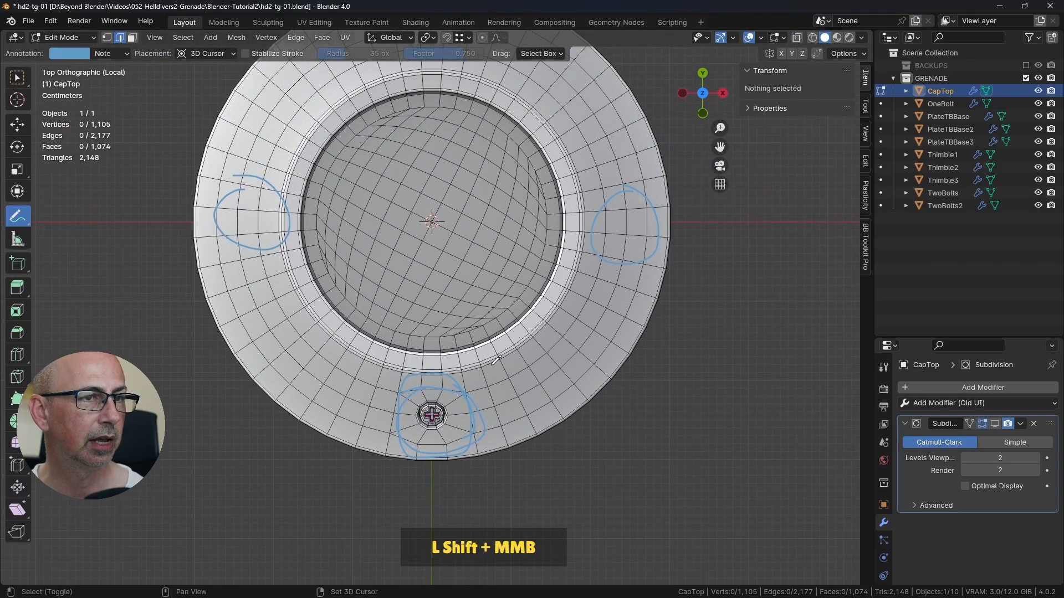
Step: Erase all the annotation strokes from CapTop and return to the Select Box tool
key(ctrl+z)
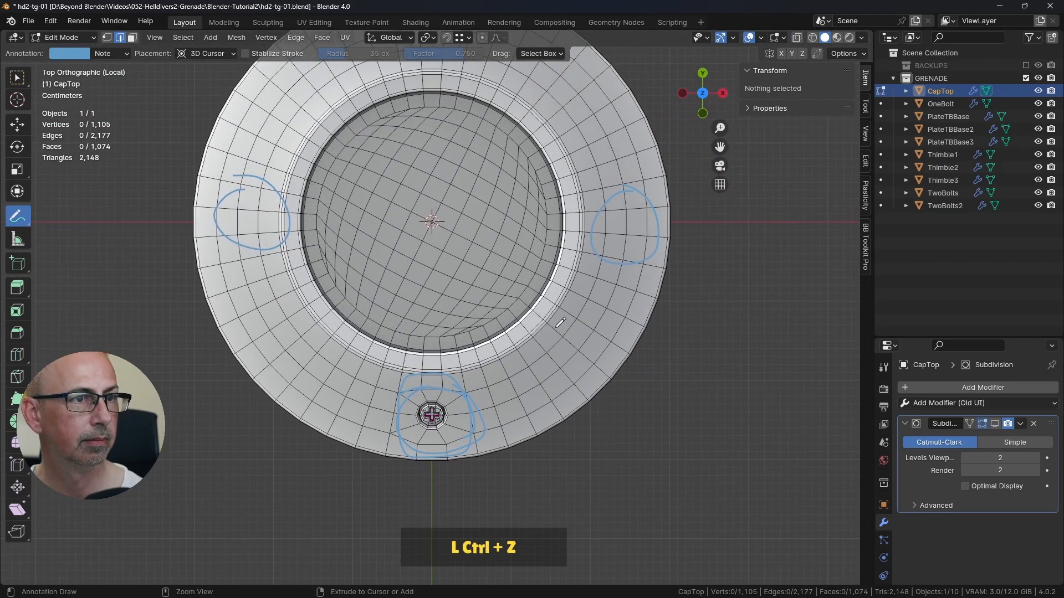
right_click(558, 321)
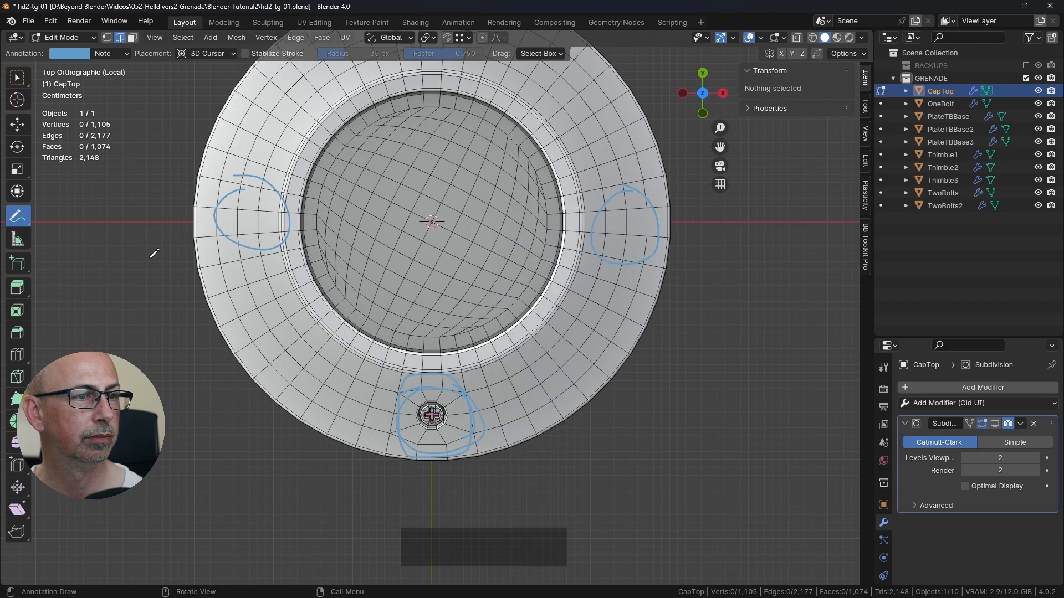
click(23, 81)
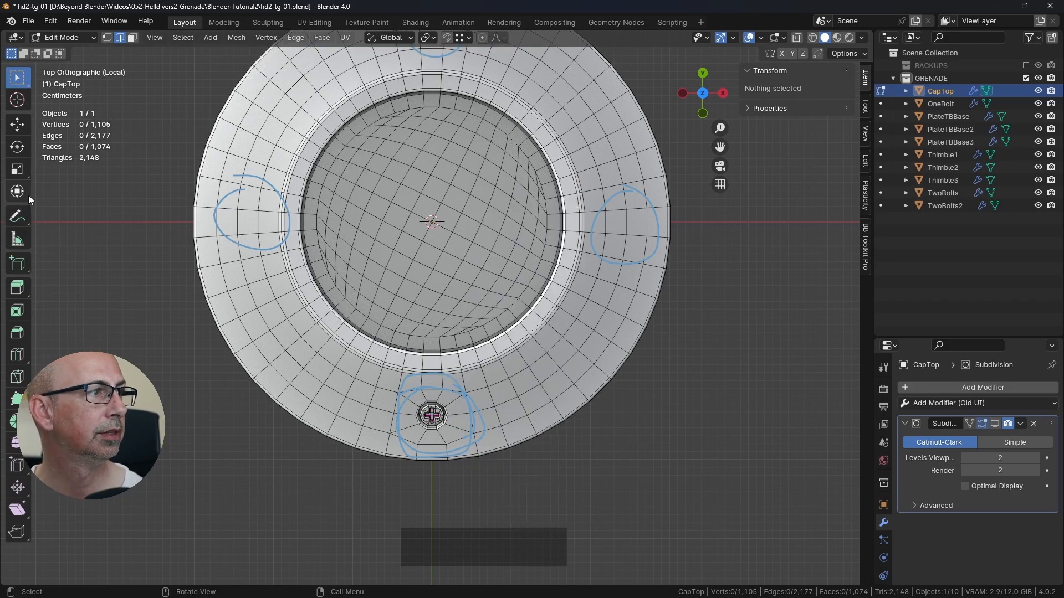
mouse_move(20, 223)
mouse_down()
mouse_move(85, 264)
mouse_move(61, 300)
mouse_up()
scroll(169, 277, down, 3)
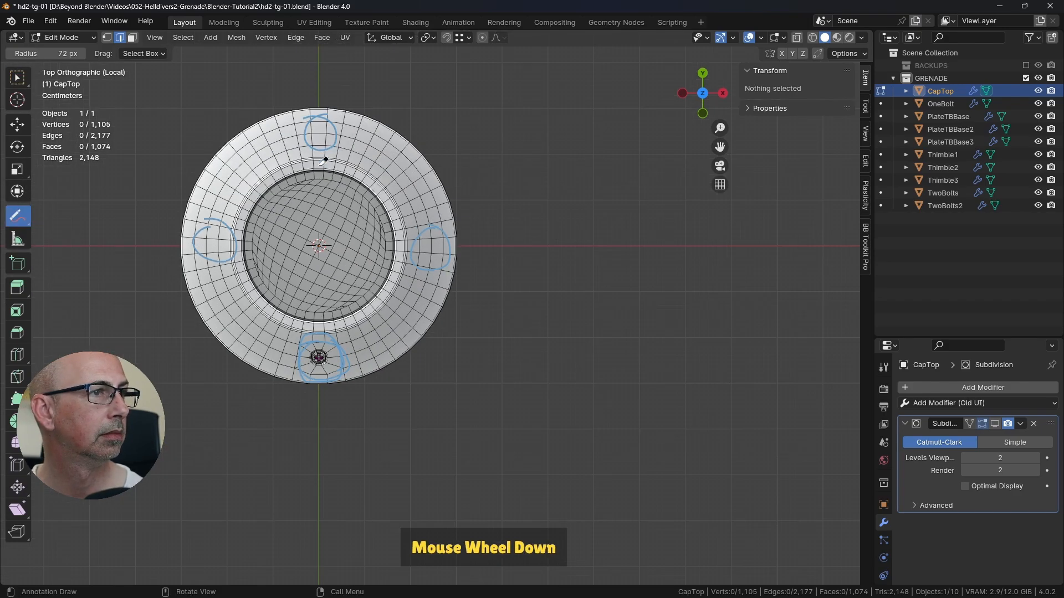
click(288, 166)
mouse_move(288, 166)
mouse_down()
mouse_move(423, 230)
mouse_move(334, 323)
mouse_up()
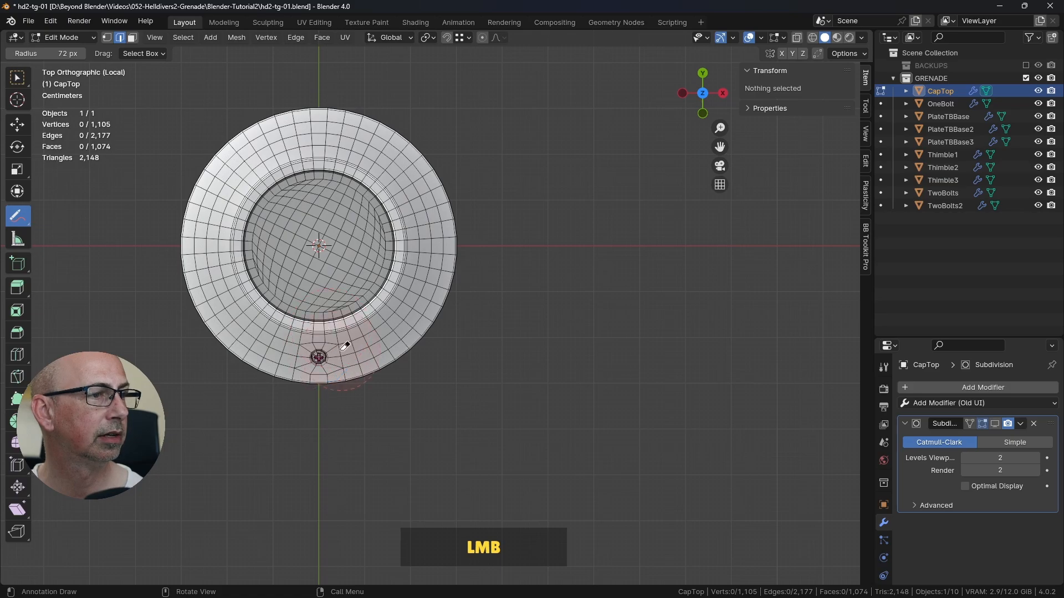
right_click(58, 93)
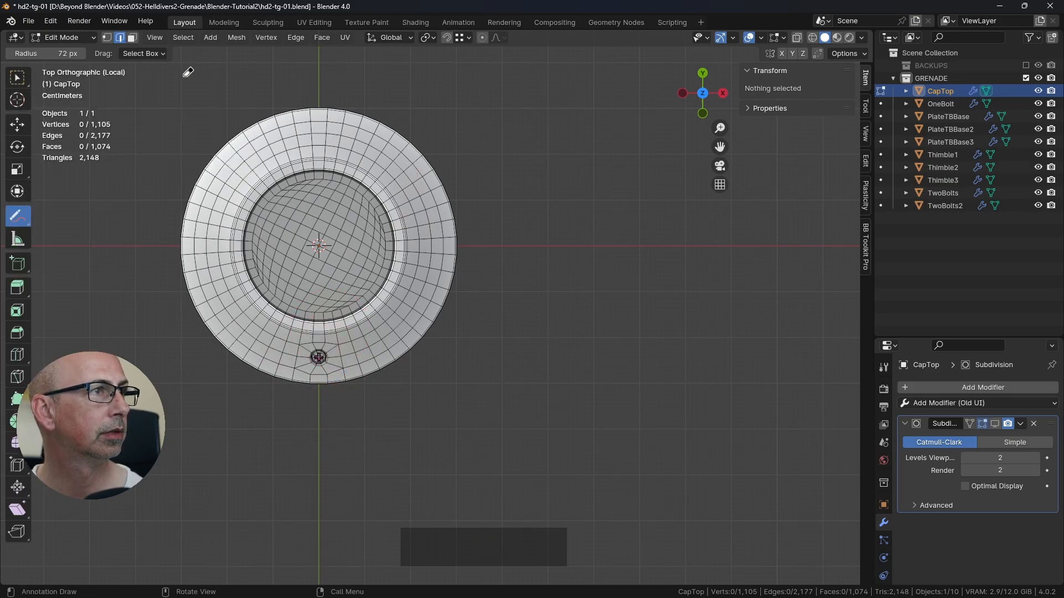
click(25, 75)
drag(25, 75, 66, 111)
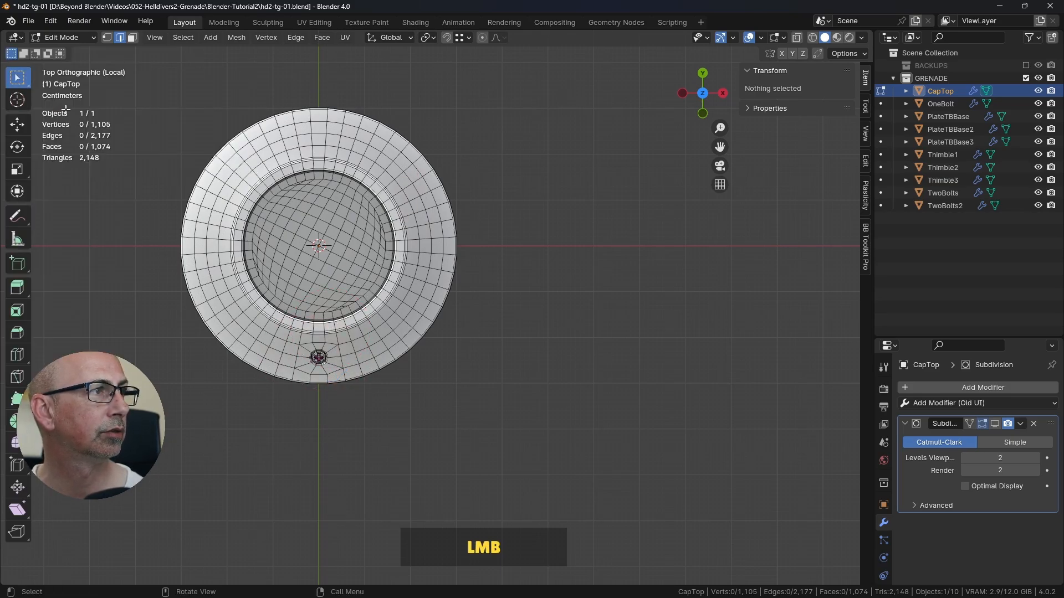
Step: Circle-select the block of faces around the bolt from the inner ring to the outer rim, and clear that selection
shift+middle_drag(345, 249, 469, 240)
scroll(469, 240, up, 3)
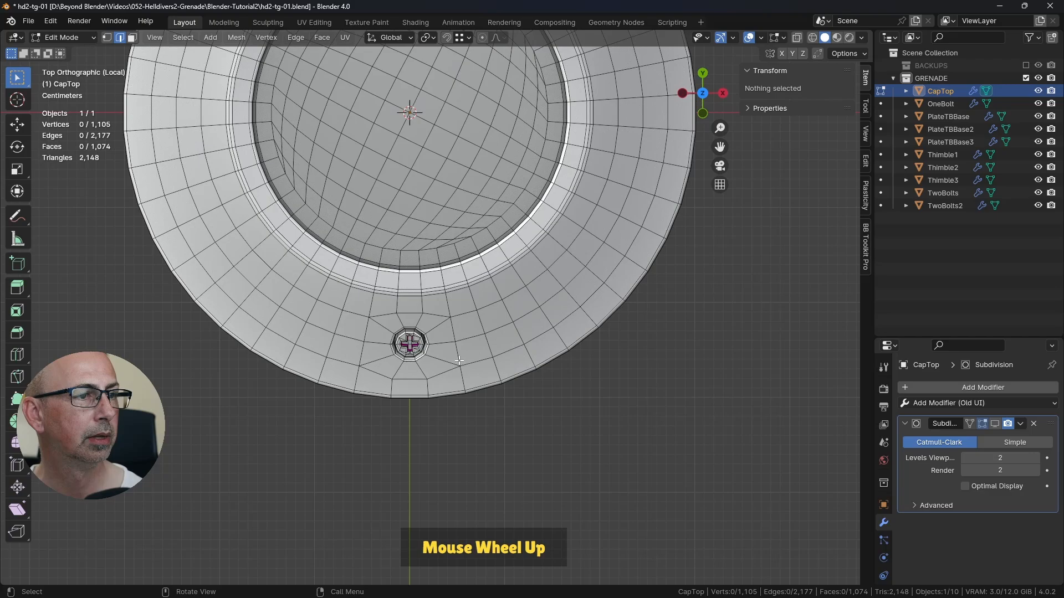
click(405, 308)
click(409, 309)
key(3)
click(432, 306)
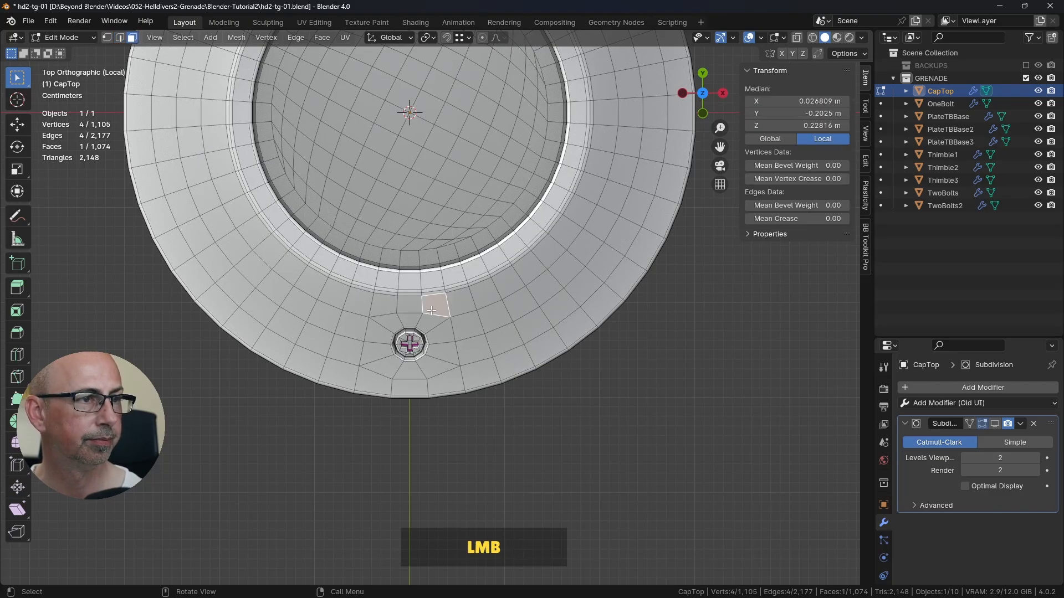
key(c)
drag(407, 334, 430, 374)
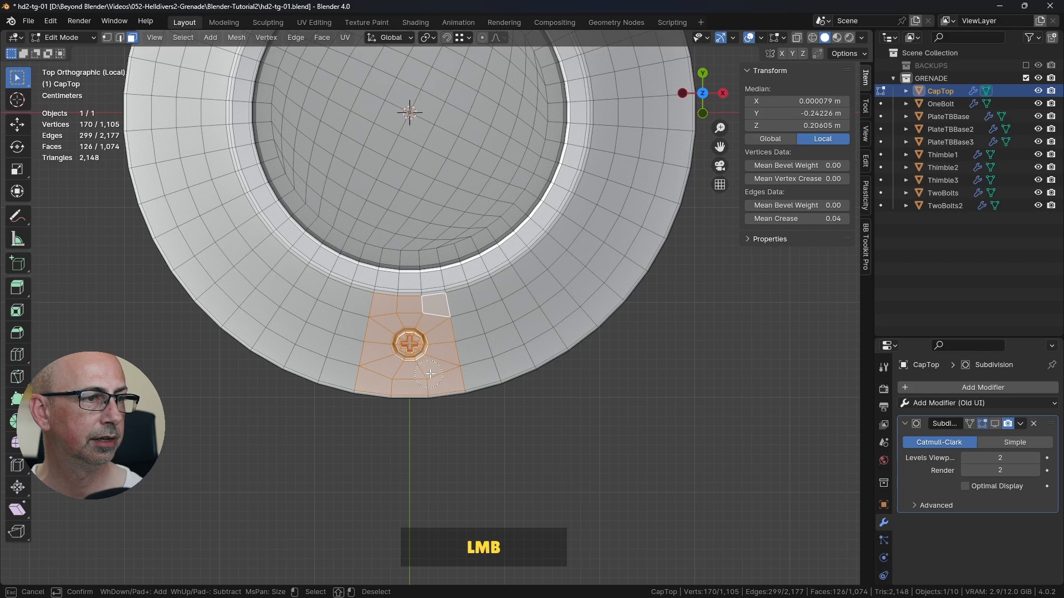
right_click(419, 341)
scroll(529, 266, down, 3)
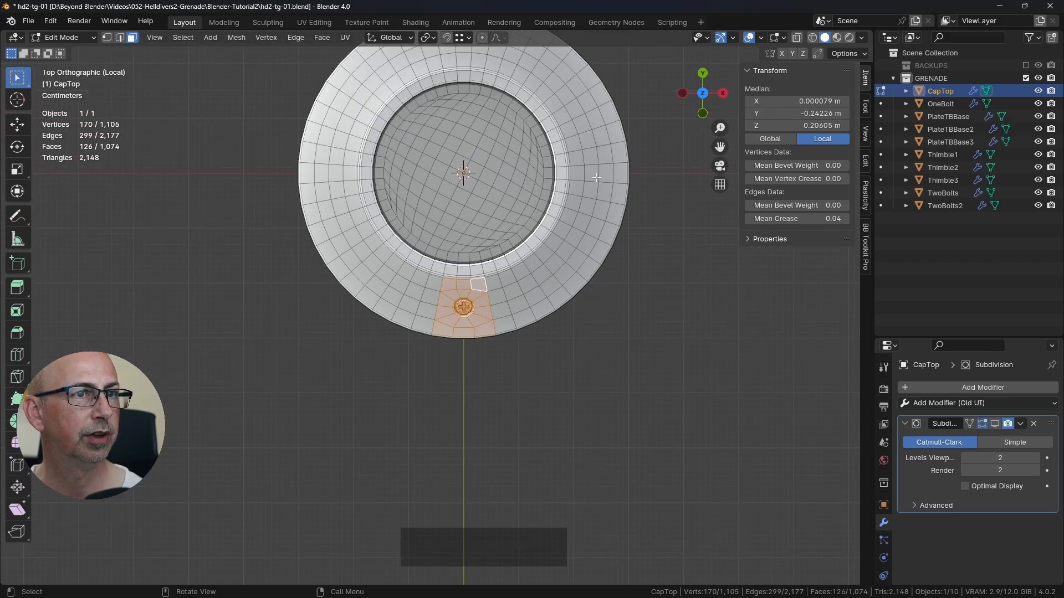
scroll(476, 314, up, 3)
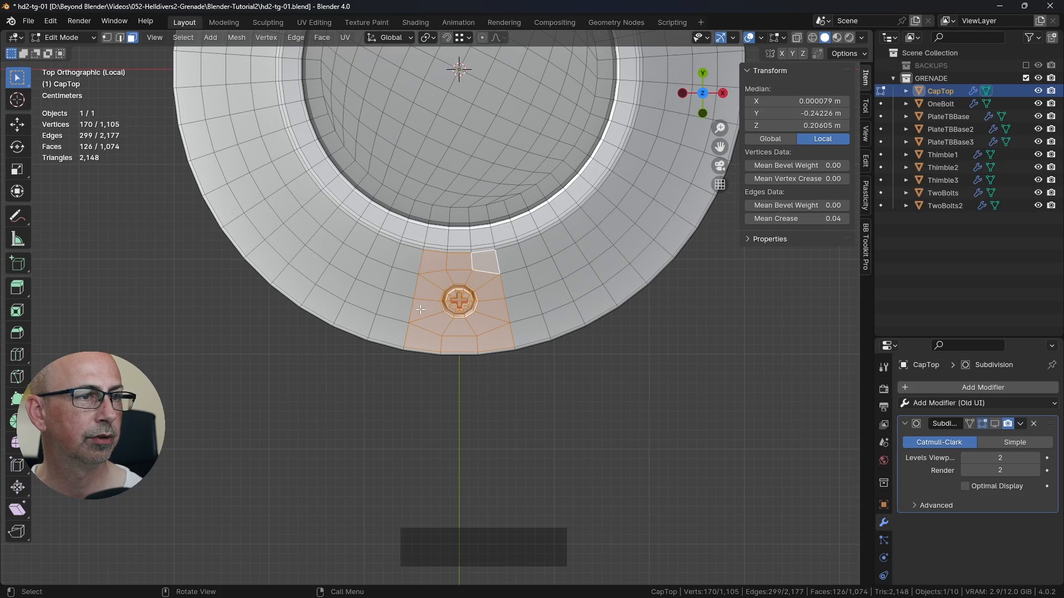
click(612, 387)
Step: Circle-select the block of 12 sloped faces, three wide and four deep, centred on the positive X side of CapTop
shift+middle_drag(735, 56, 608, 231)
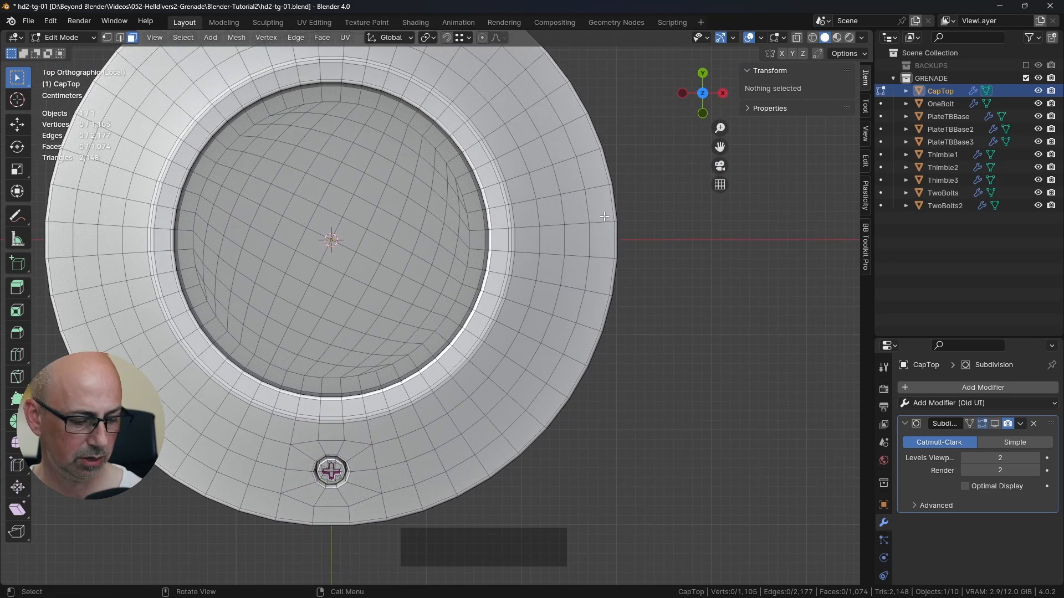
key(c)
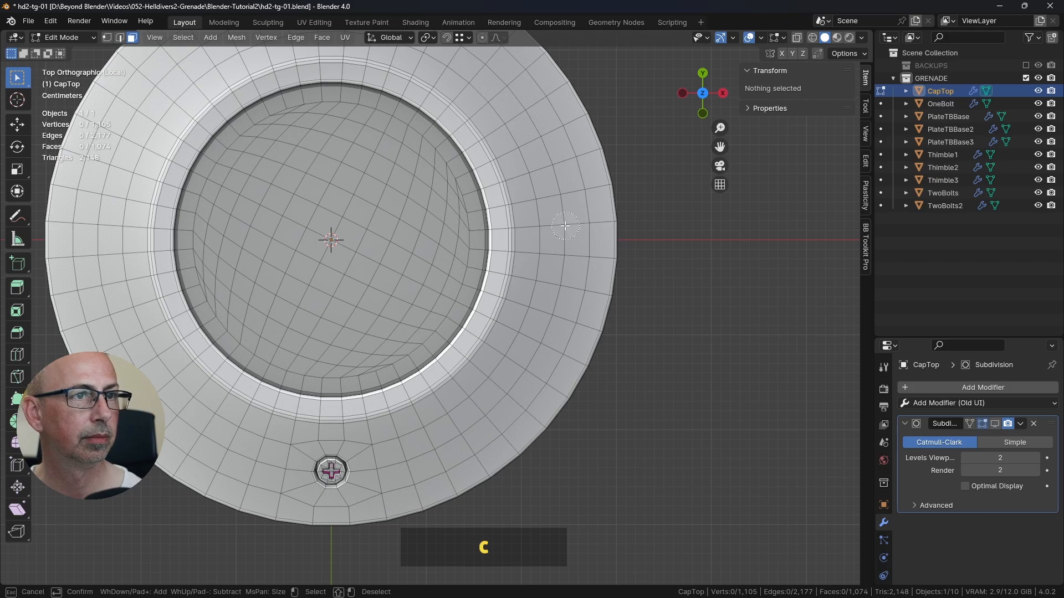
mouse_move(565, 226)
mouse_down()
mouse_move(532, 225)
mouse_move(583, 216)
mouse_move(580, 257)
mouse_move(538, 253)
mouse_up()
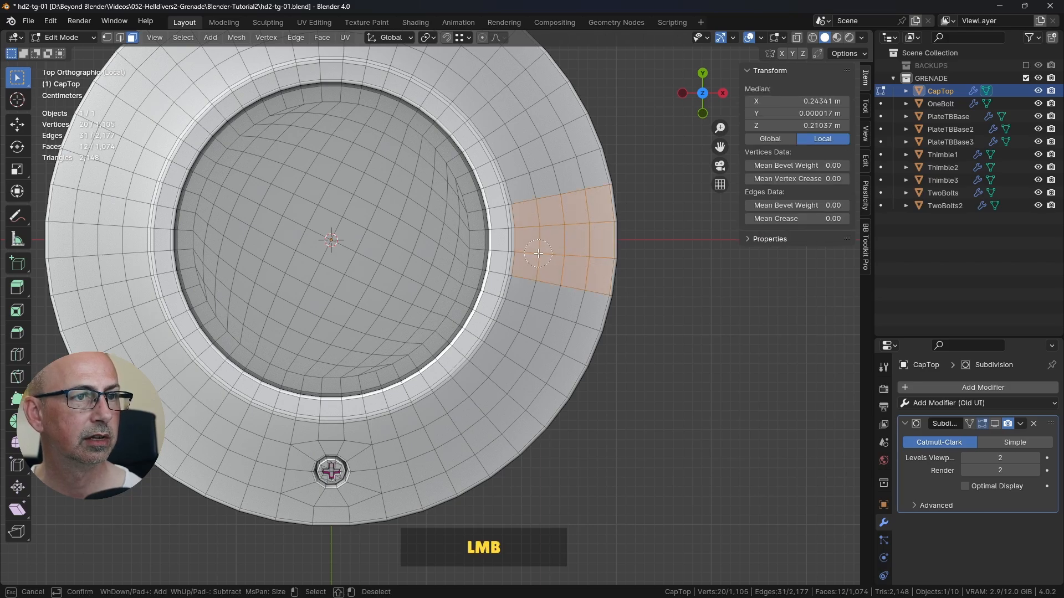
right_click(548, 260)
scroll(547, 260, down, 3)
middle_drag(422, 304, 526, 308)
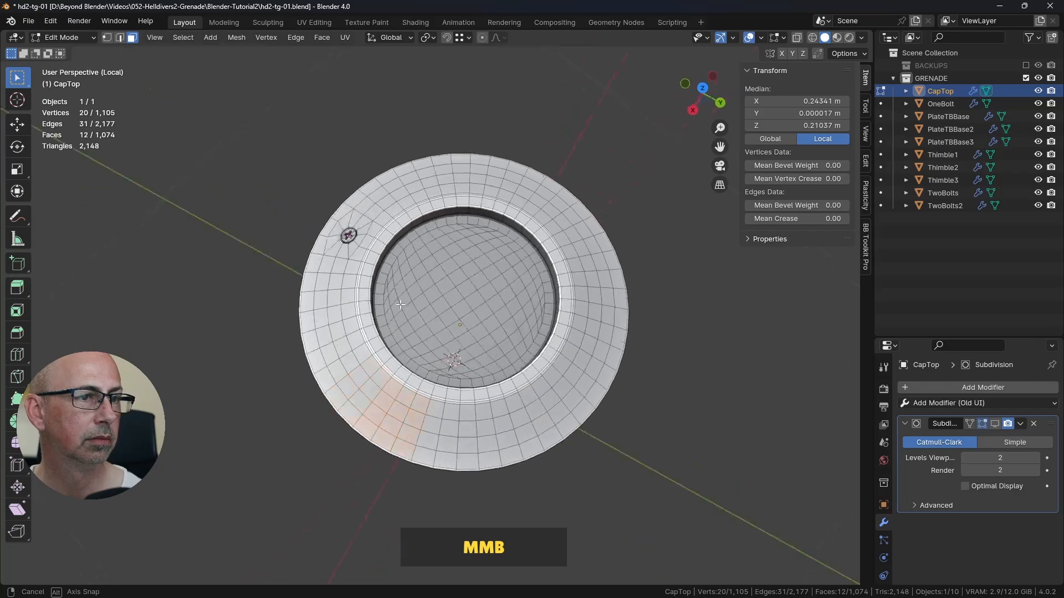
Step: Add the matching three-by-four block of sloped faces on the positive Y side, opposite the bolt, to the selection
scroll(526, 309, up, 3)
key(KP_7)
scroll(510, 280, up, 2)
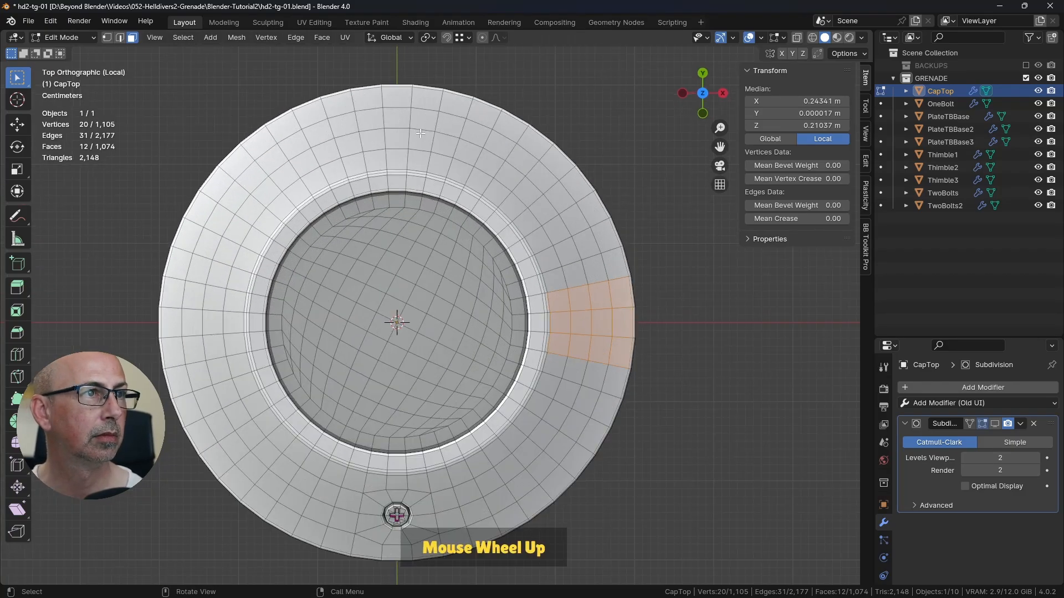
shift+middle_drag(410, 61, 428, 174)
key(c)
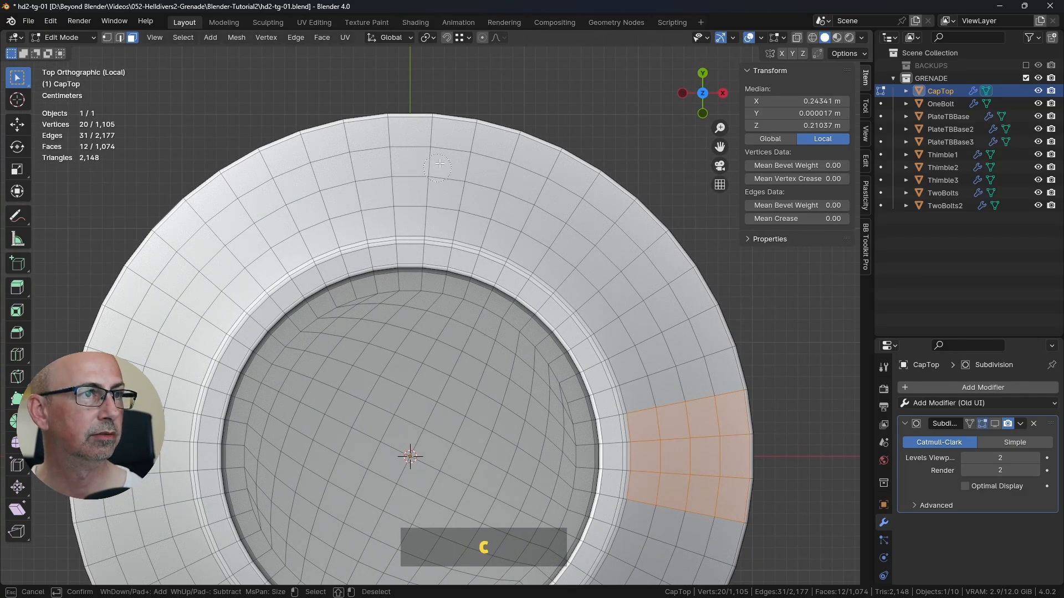
drag(391, 152, 403, 150)
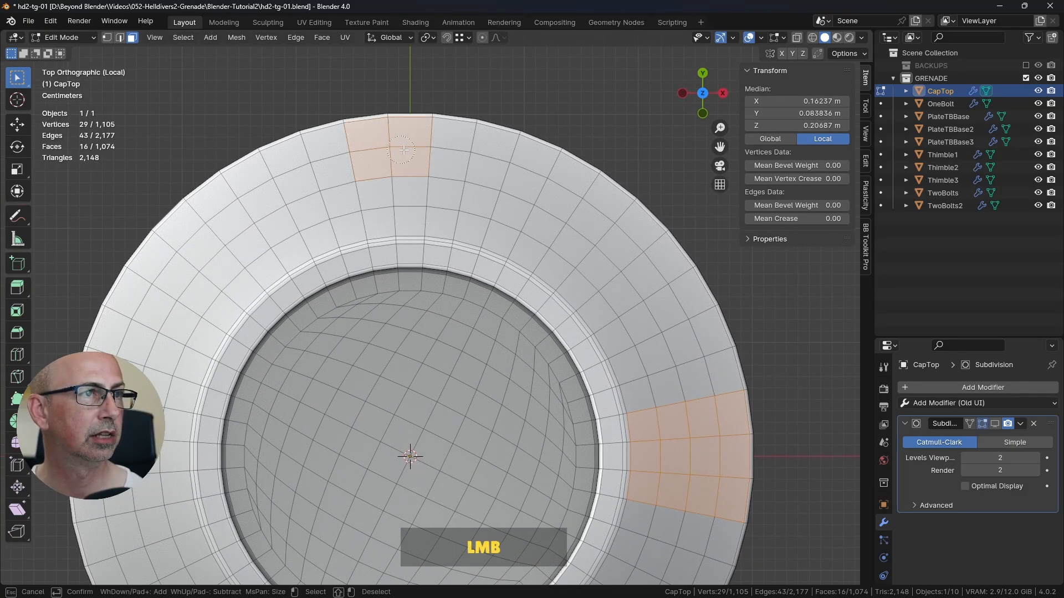
right_click(395, 206)
Step: Add the matching three-by-four block on the negative X side and delete the faces of all three blocks
shift+middle_drag(395, 191, 429, 198)
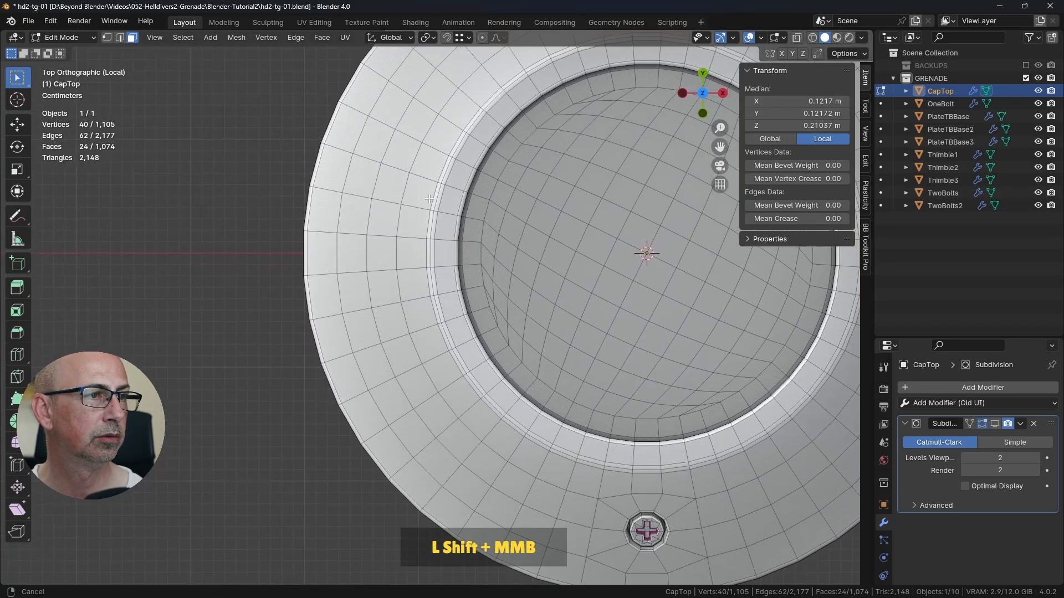
key(c)
mouse_move(348, 222)
mouse_down()
mouse_move(365, 270)
mouse_move(406, 274)
mouse_up()
right_click(404, 271)
scroll(404, 270, down, 4)
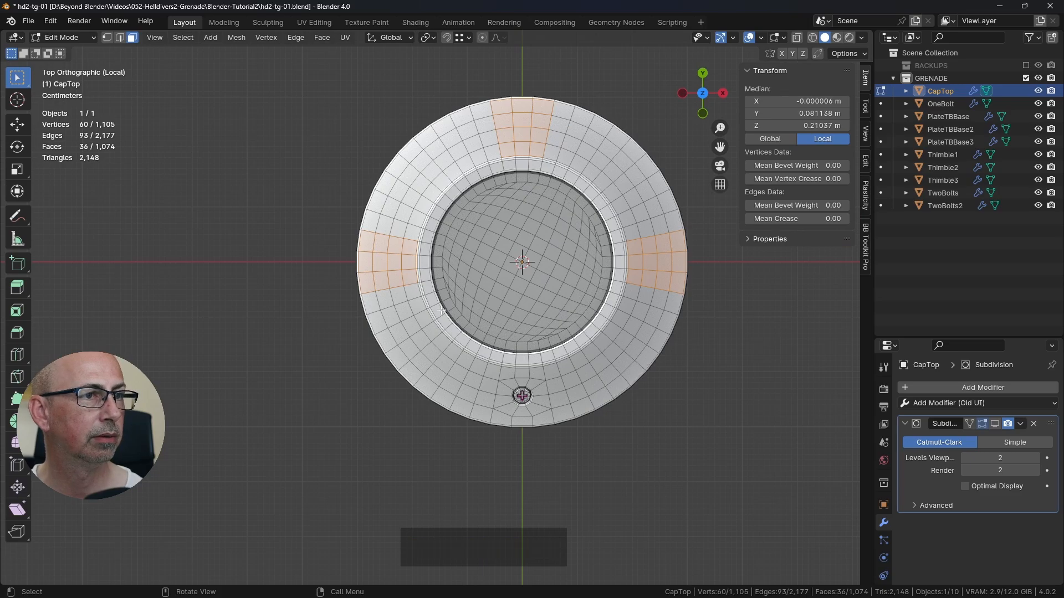
shift+middle_drag(452, 310, 494, 252)
key(Delete)
click(463, 254)
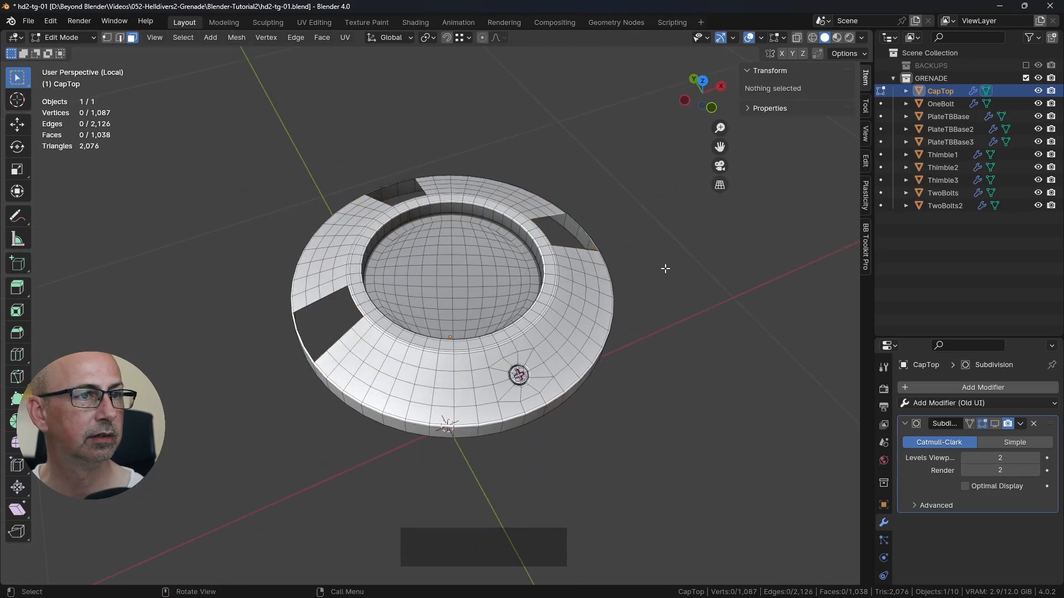
Step: Try to circle-select the bolt, its hole and the surrounding faces in solid shading, and inspect the selection from an angle
middle_drag(686, 296, 574, 376)
shift+middle_drag(540, 356, 562, 316)
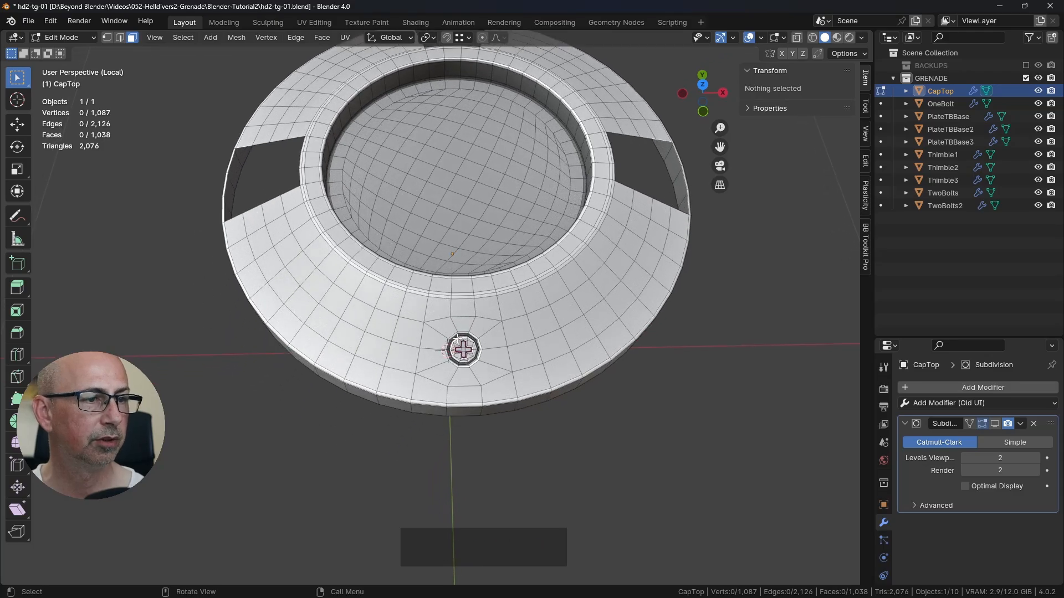
scroll(471, 321, up, 3)
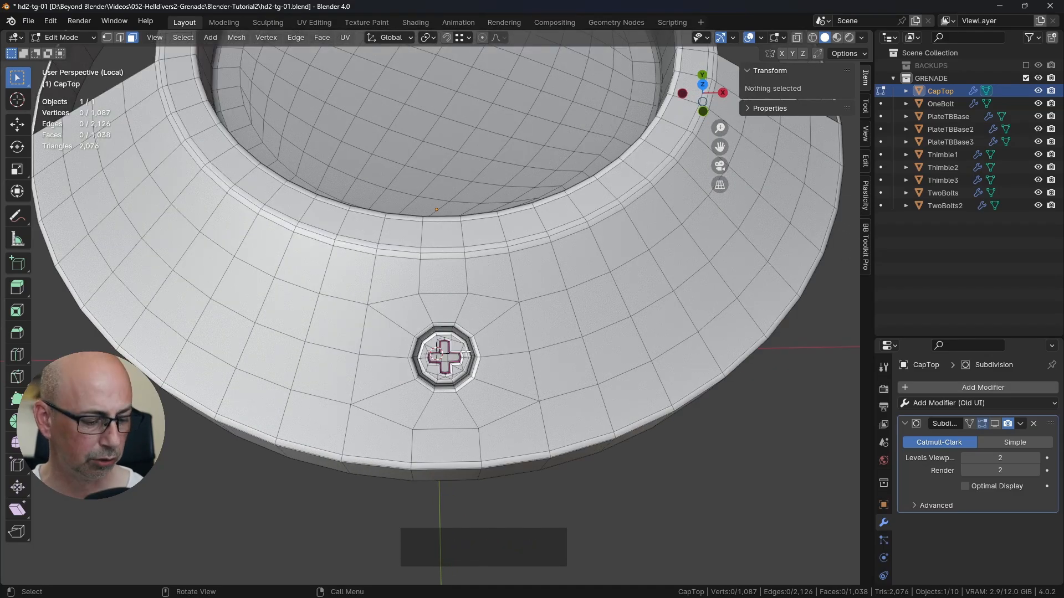
key(c)
click(438, 356)
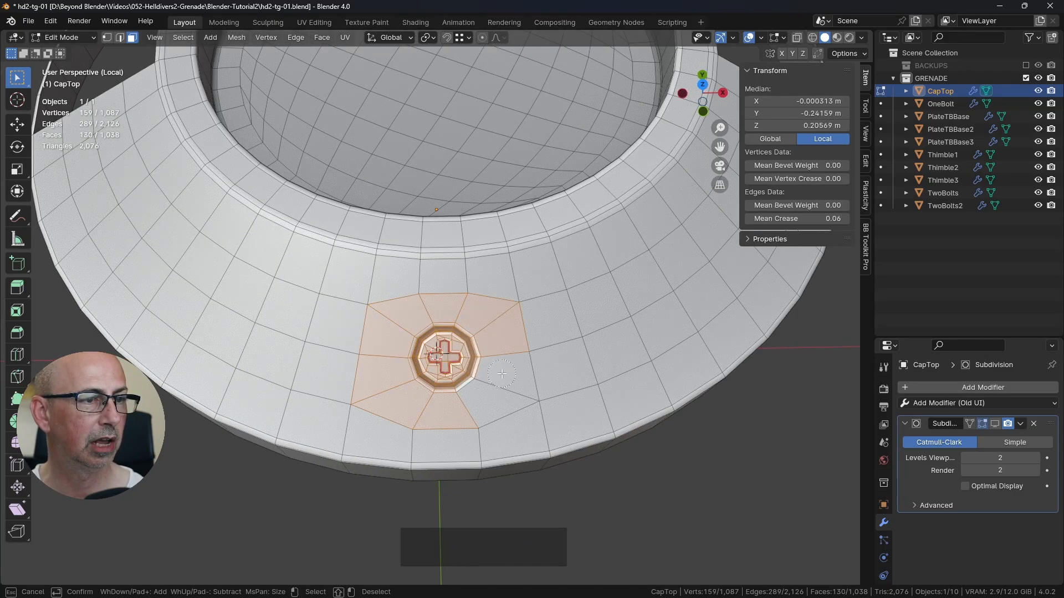
middle_drag(501, 374, 507, 281)
mouse_move(585, 252)
middle_down()
mouse_move(517, 309)
mouse_move(477, 382)
mouse_move(501, 407)
middle_up()
scroll(480, 385, down, 3)
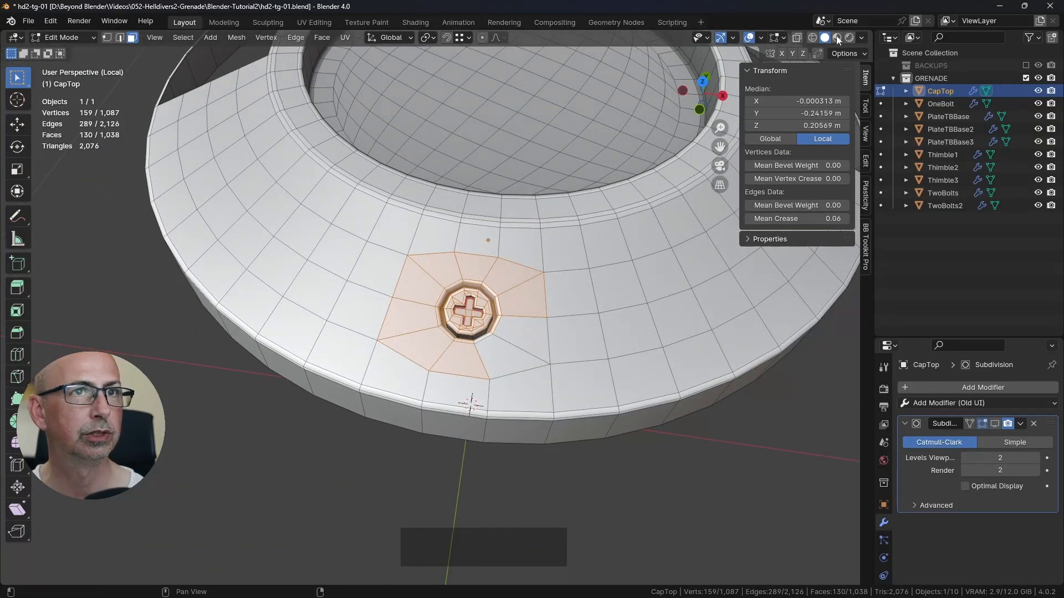
Step: Clear the incomplete selection and circle-select the bolt, its hole and the surrounding sloped faces in see-through display
click(796, 37)
middle_drag(637, 250, 636, 333)
click(701, 408)
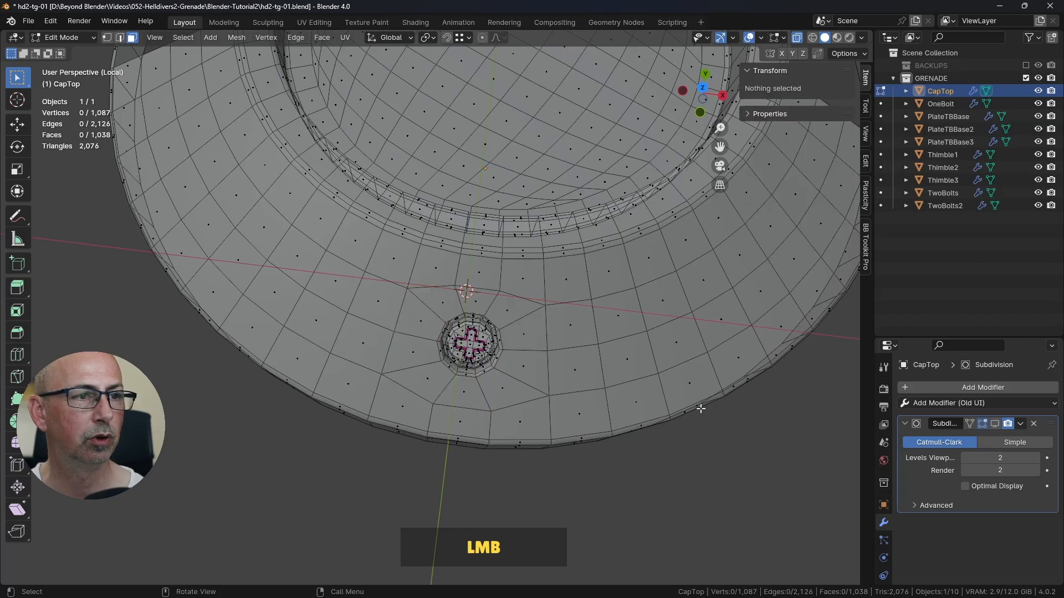
click(796, 37)
click(797, 38)
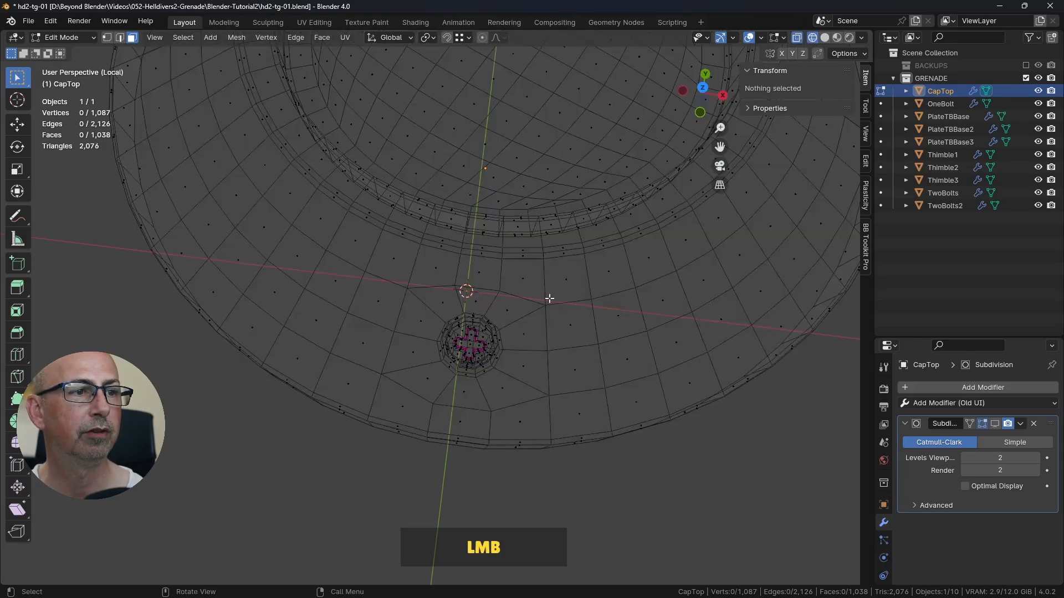
middle_drag(548, 297, 547, 298)
key(c)
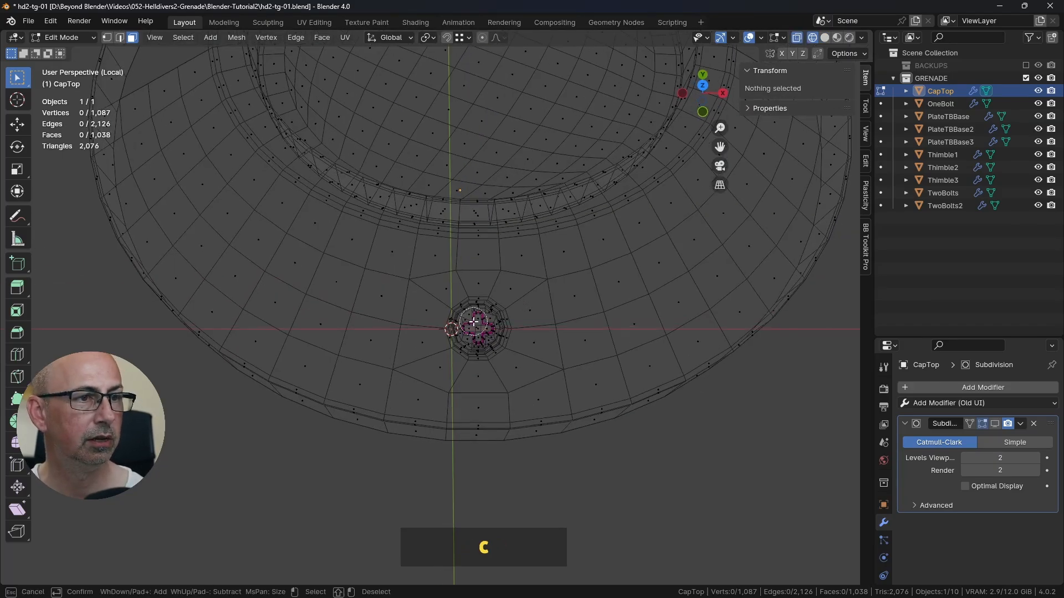
scroll(490, 327, down, 3)
click(483, 337)
mouse_move(484, 338)
mouse_down()
mouse_move(443, 277)
mouse_move(471, 257)
mouse_move(509, 302)
mouse_move(432, 310)
mouse_move(446, 371)
mouse_move(534, 355)
mouse_move(490, 389)
mouse_move(430, 391)
mouse_move(505, 357)
mouse_up()
mouse_move(505, 357)
middle_down()
mouse_move(601, 213)
mouse_move(634, 204)
middle_up()
shift+middle_drag(463, 339, 464, 305)
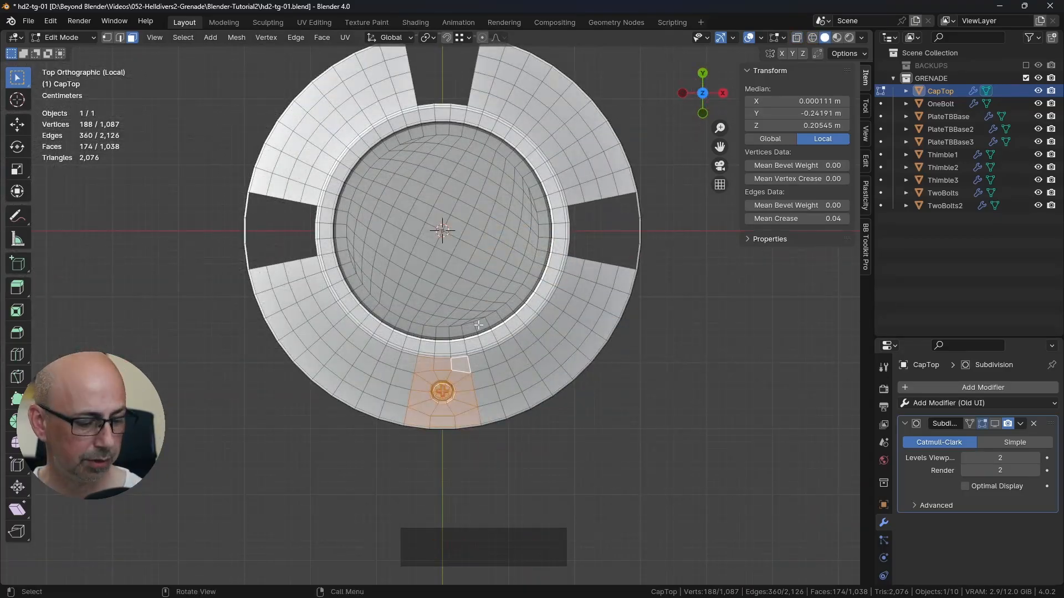
Step: Try to duplicate and rotate the bolt section, and undo both the duplicate and the selection
key(shift+d)
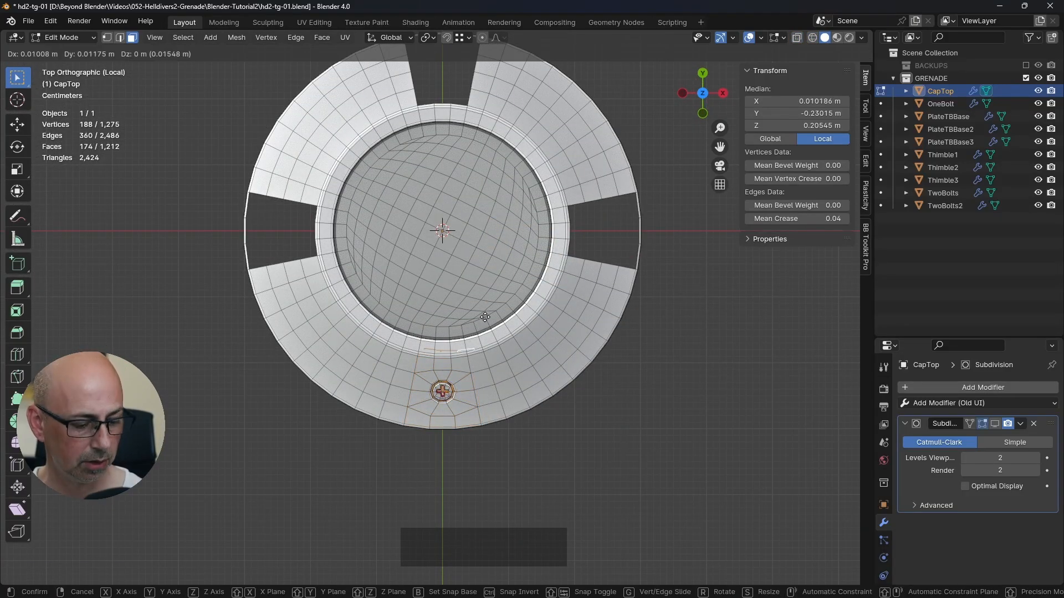
key(r)
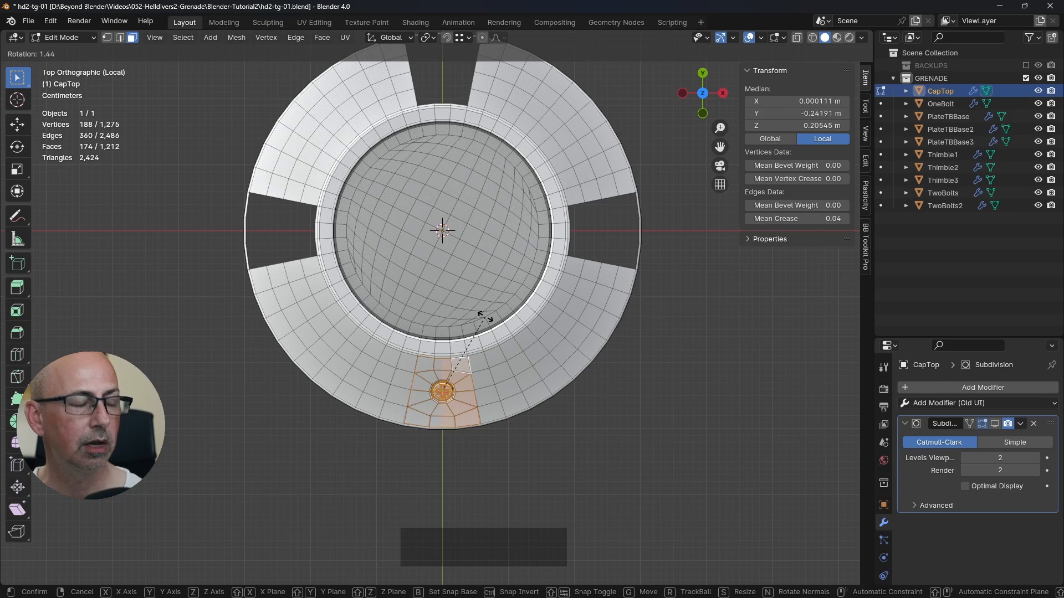
right_click(485, 317)
key(ctrl+z)
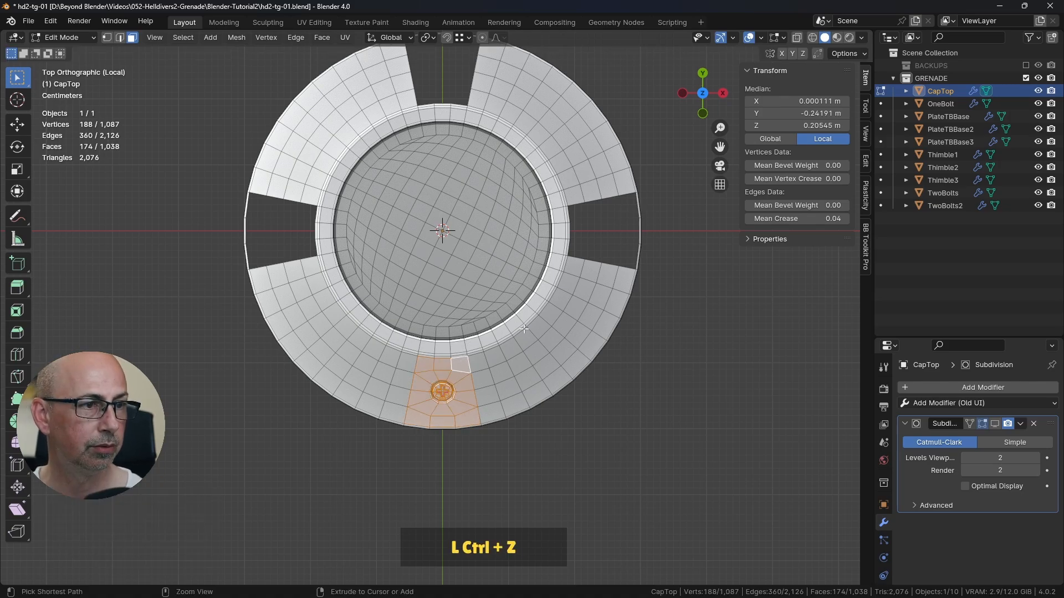
key(ctrl+z)
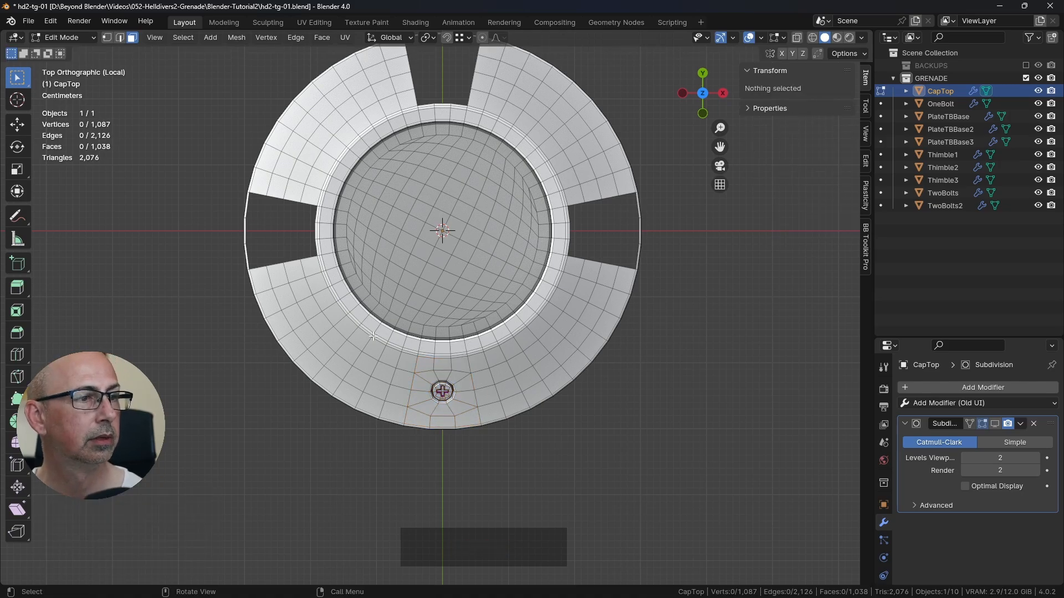
Step: Enable X-ray and circle-select the complete bolt section again, including its hole and all surrounding sloped faces between the rims
shift+middle_drag(373, 336, 370, 286)
scroll(446, 304, up, 4)
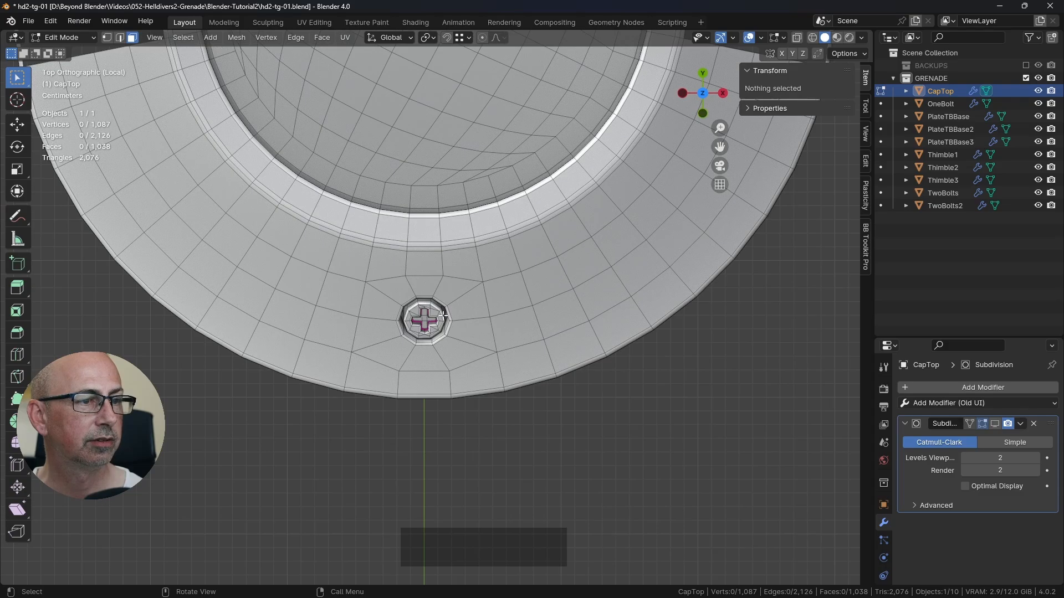
middle_drag(445, 308, 446, 335)
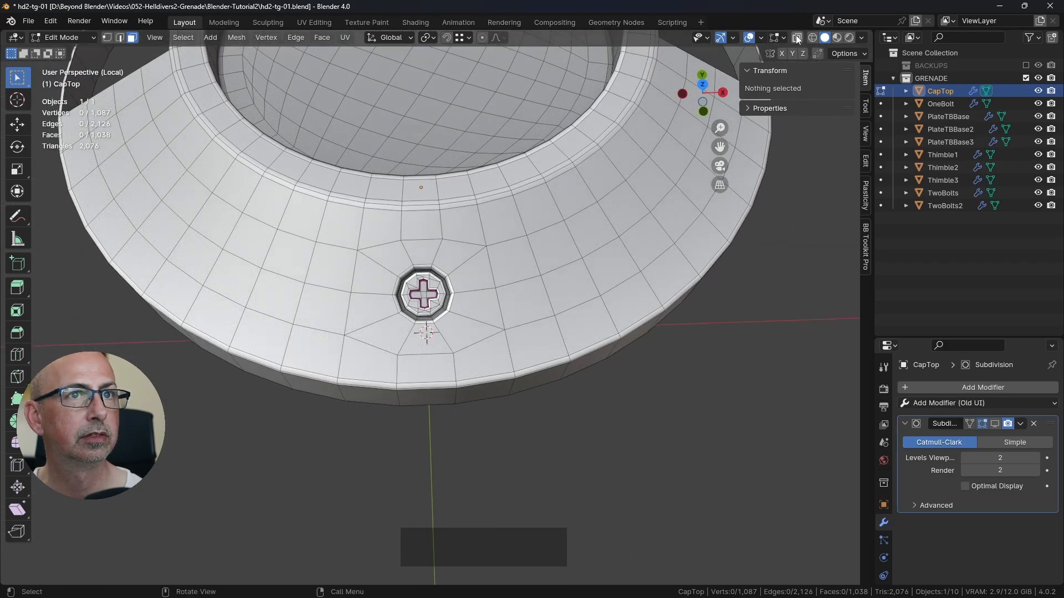
click(796, 38)
key(c)
mouse_move(438, 261)
mouse_down()
mouse_move(443, 233)
mouse_move(388, 244)
mouse_move(463, 284)
mouse_move(424, 304)
mouse_move(413, 333)
mouse_move(387, 316)
mouse_move(380, 344)
mouse_move(475, 342)
mouse_up()
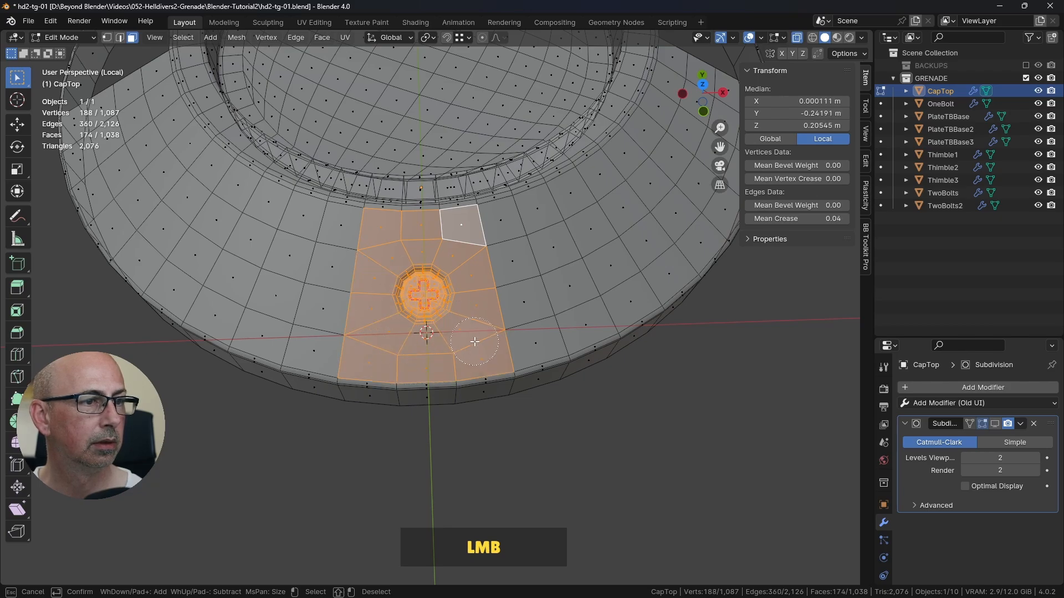
right_click(408, 284)
middle_drag(477, 304, 458, 276)
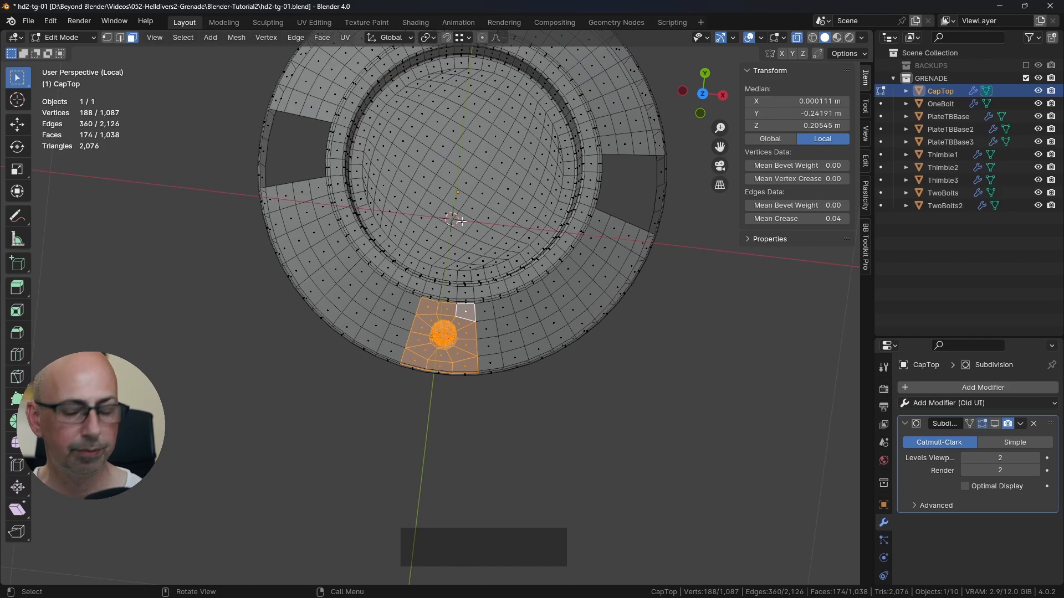
Step: Set the transform pivot point to 3D Cursor and test the section's rotation around the cap's centre in top view
key(KP_7)
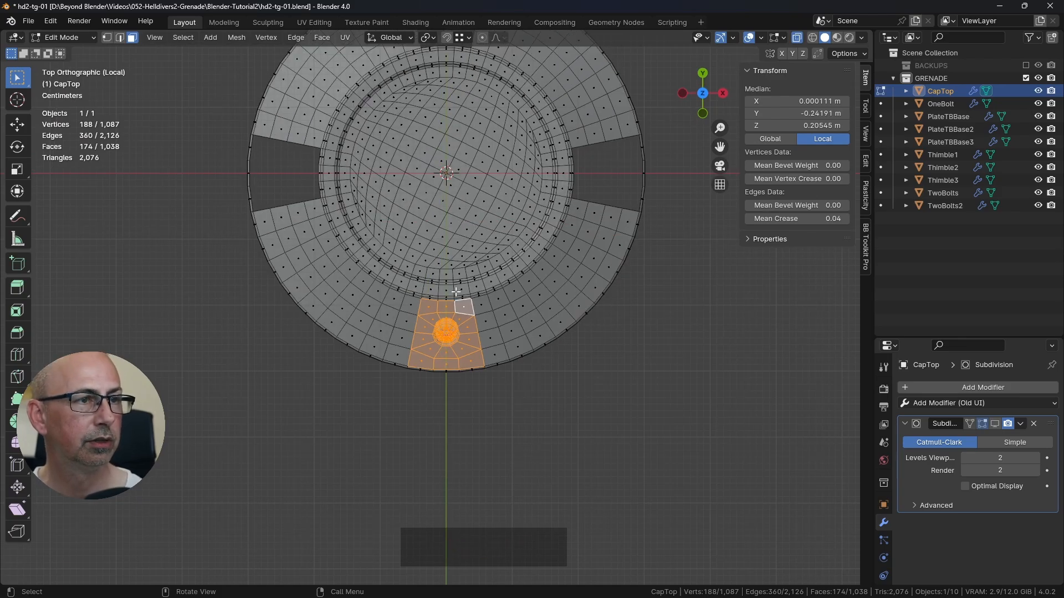
click(431, 40)
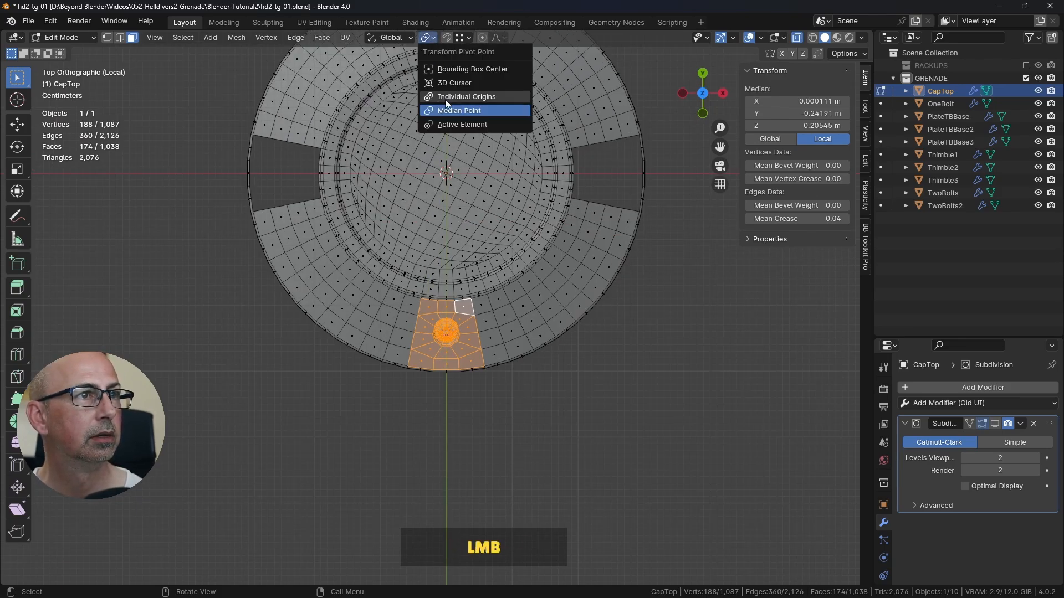
click(454, 82)
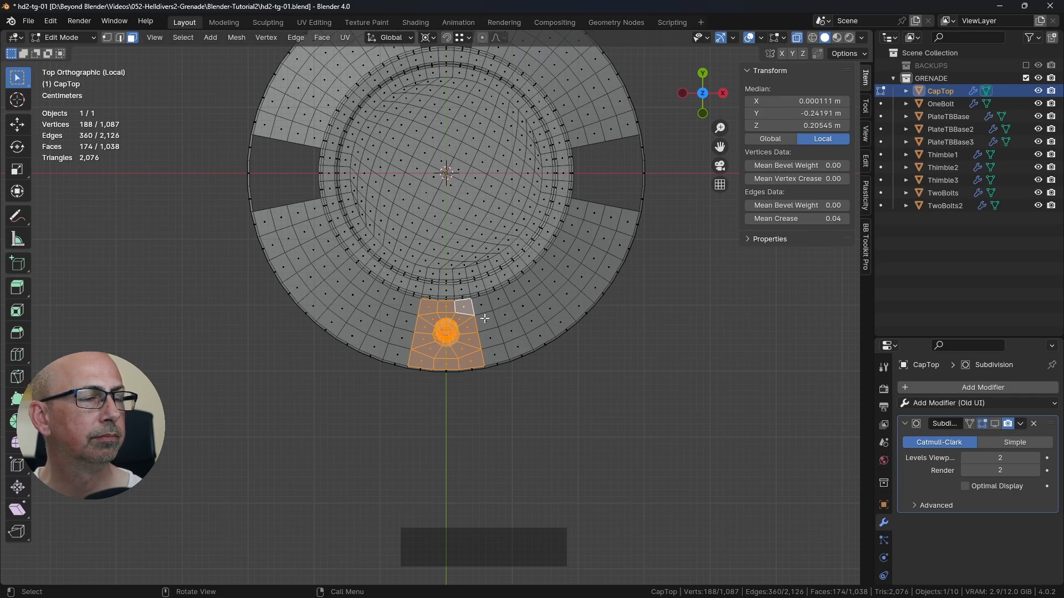
scroll(485, 319, down, 1)
shift+middle_drag(478, 314, 403, 370)
scroll(459, 364, up, 2)
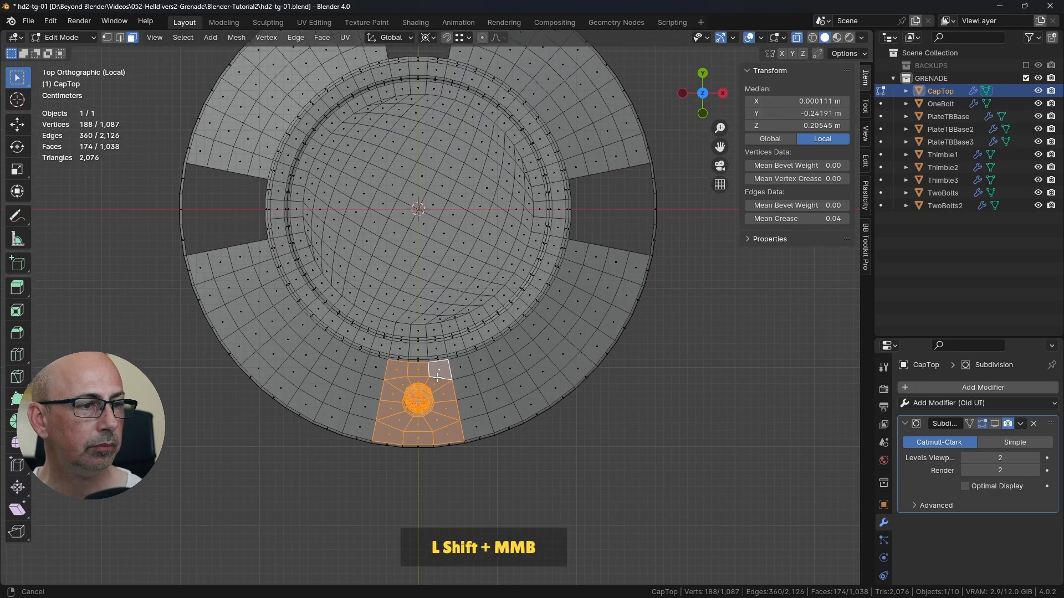
key(g)
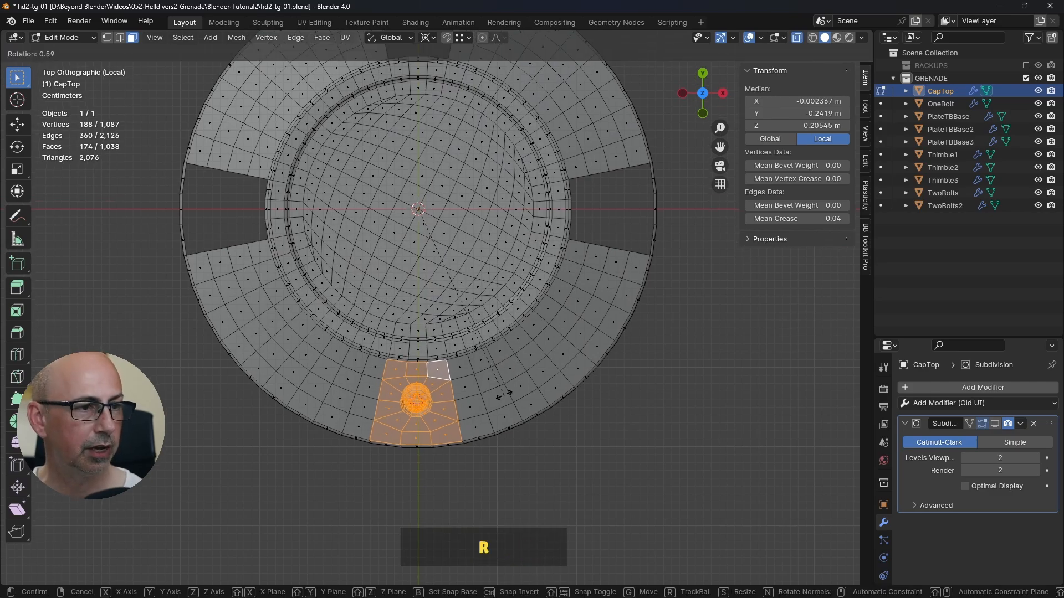
right_click(553, 337)
scroll(514, 364, down, 1)
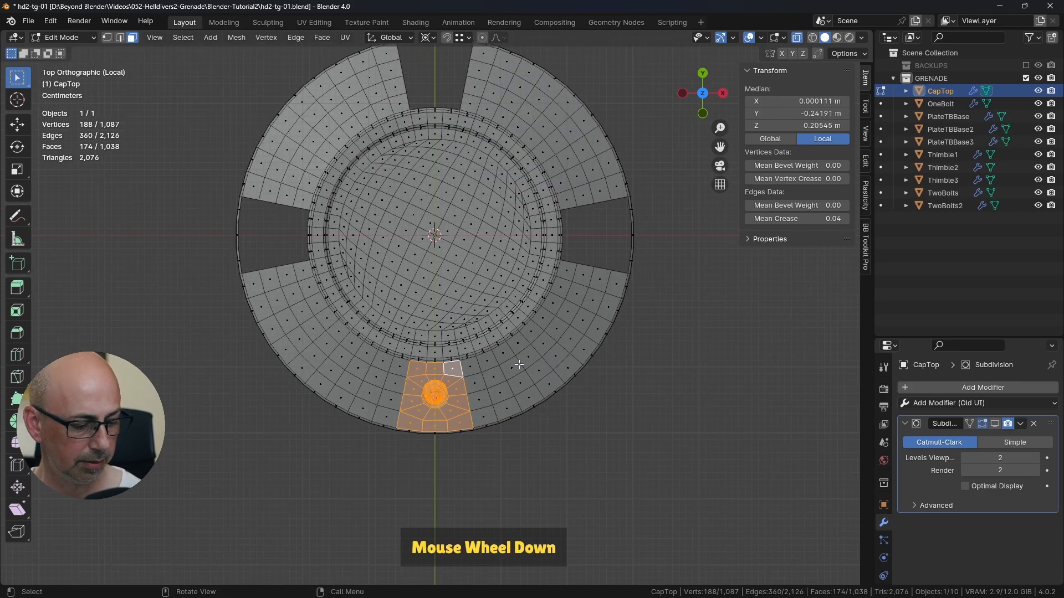
Step: Duplicate the bolt section and rotate the copy 90° around the global Z axis into the opening on the positive X side
key(shift+d)
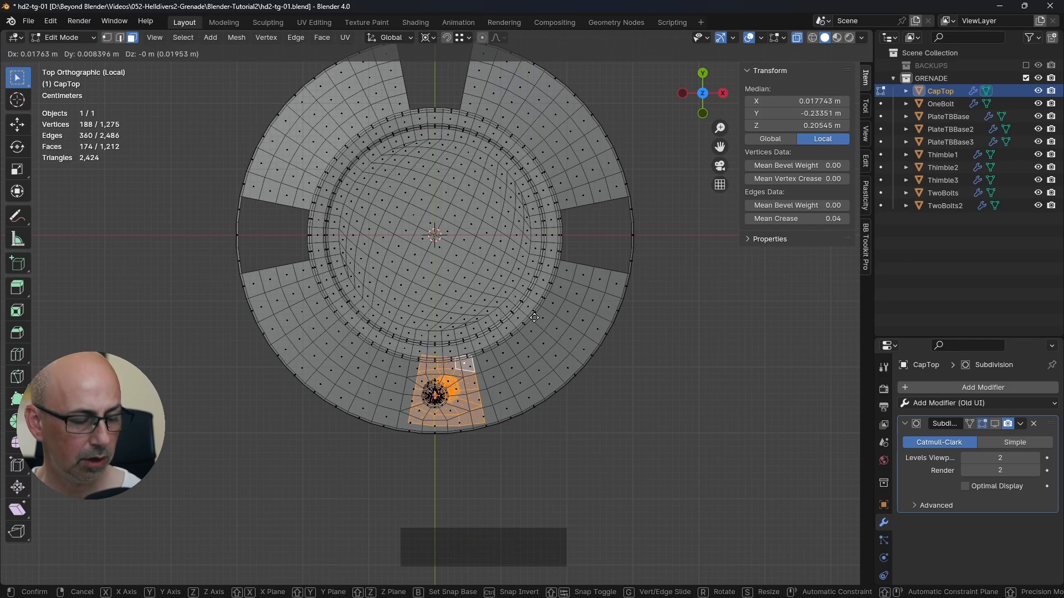
key(r)
key(z)
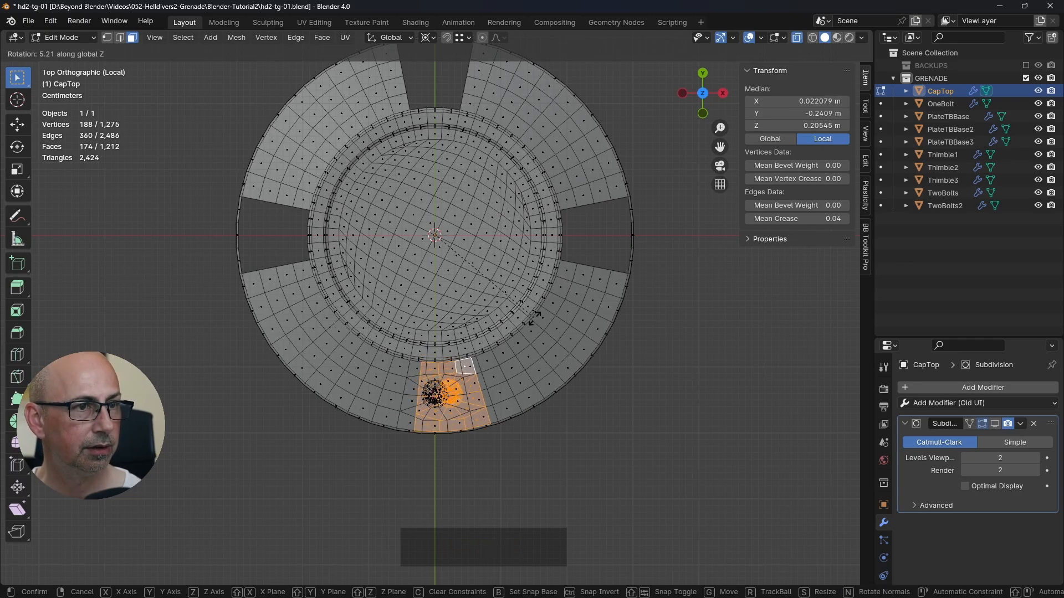
text(90)
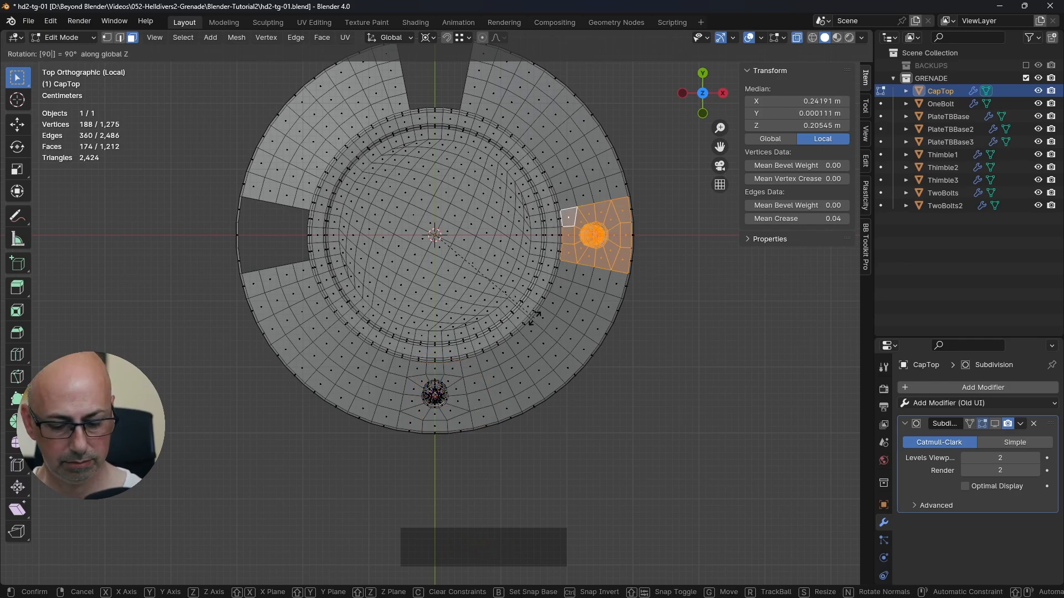
key(Return)
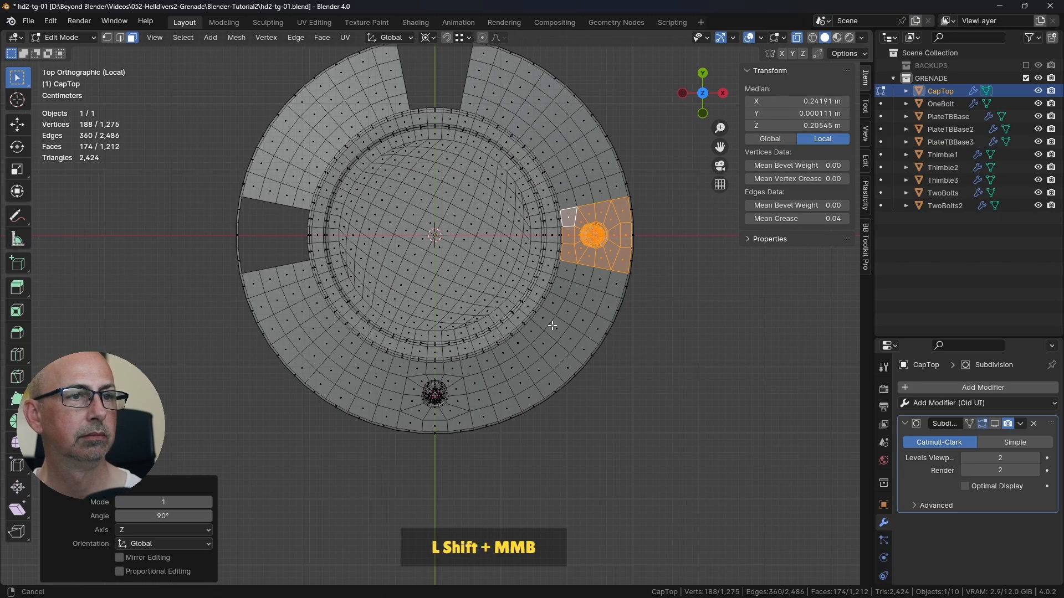
shift+middle_drag(550, 325, 527, 361)
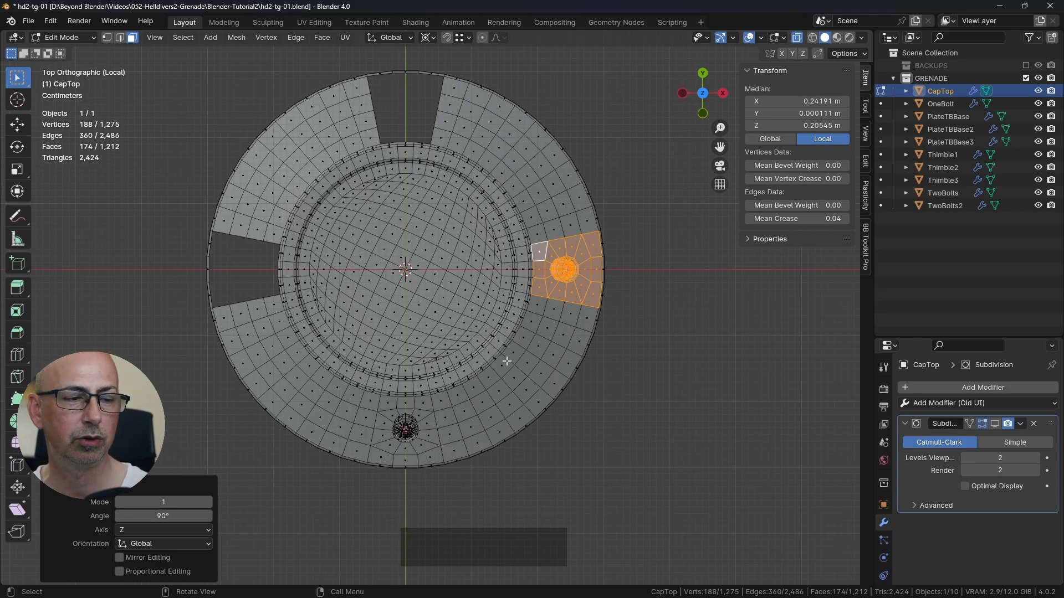
Step: Repeat the rotated duplication twice to fill the positive Y and negative X openings, and inspect the ring from an angle
key(shift+r)
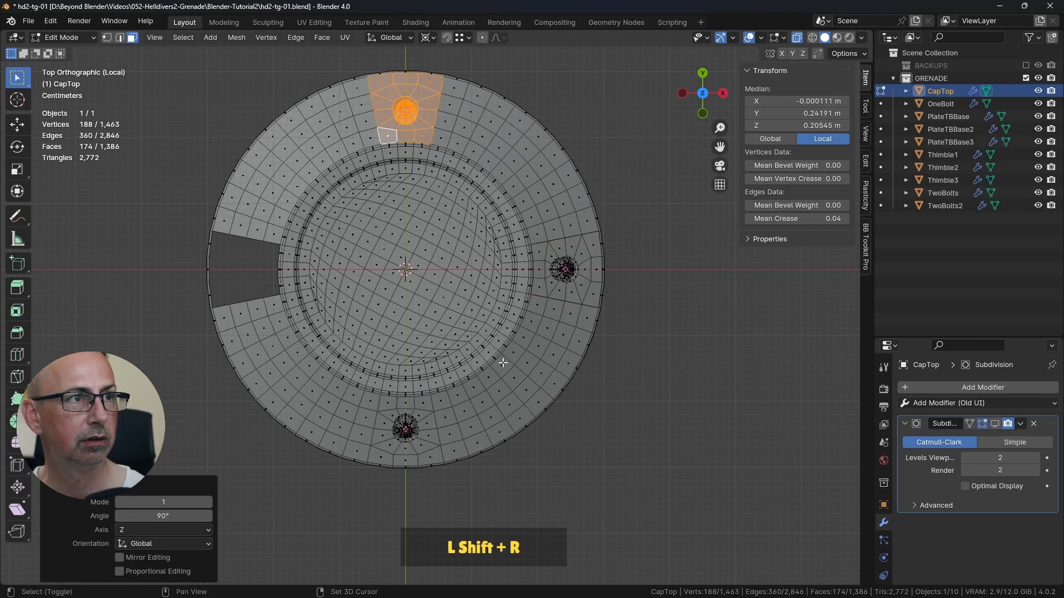
key(shift+r)
click(637, 385)
middle_drag(637, 385, 554, 360)
scroll(466, 379, up, 5)
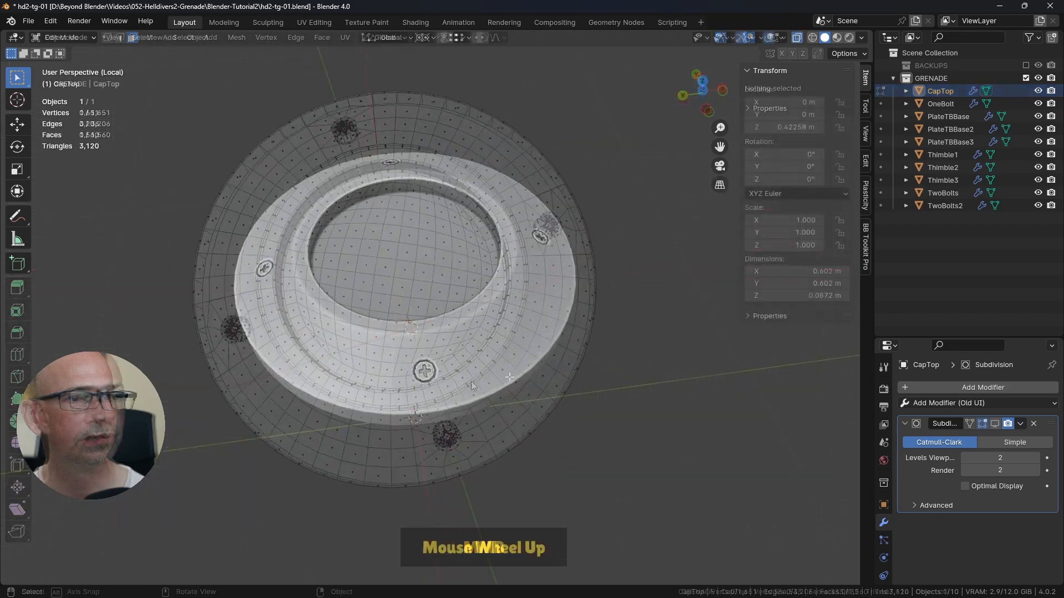
scroll(449, 390, up, 4)
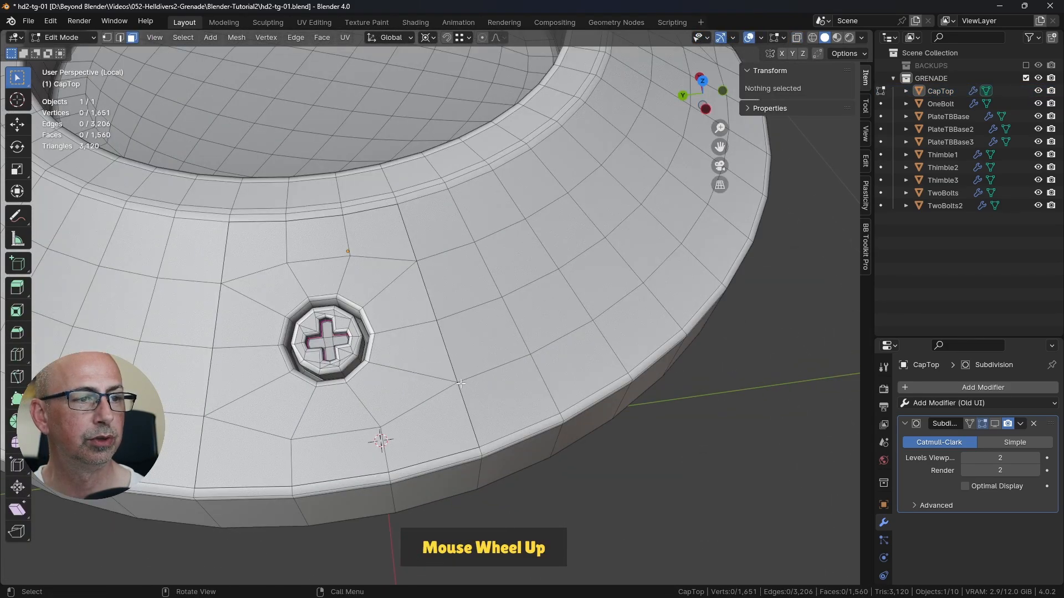
Step: Try moving one outer-rim corner vertex on the seam of the negative X bolt section to check its connection
key(1)
click(482, 416)
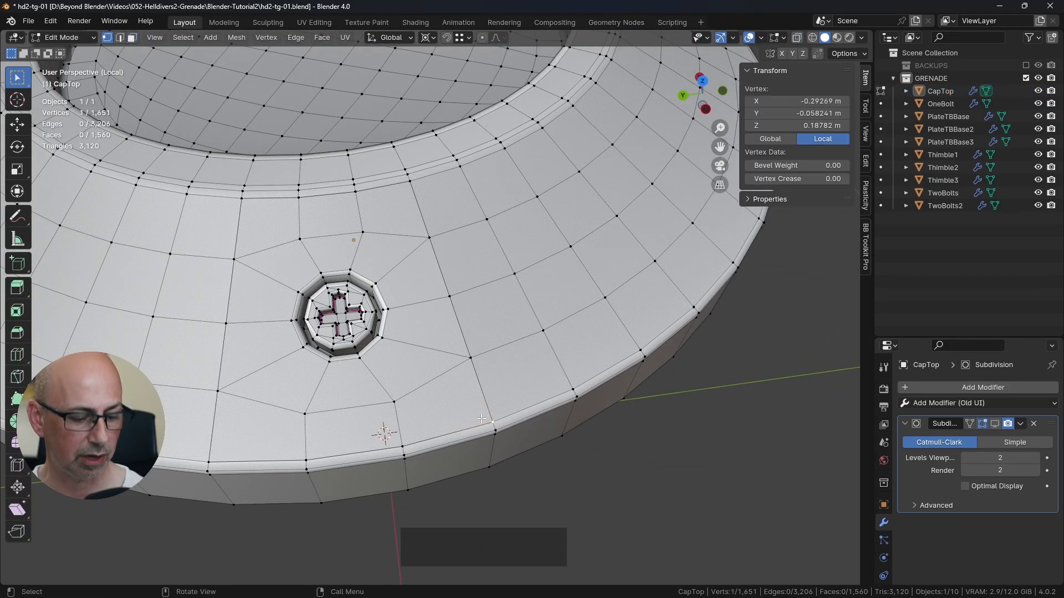
key(g)
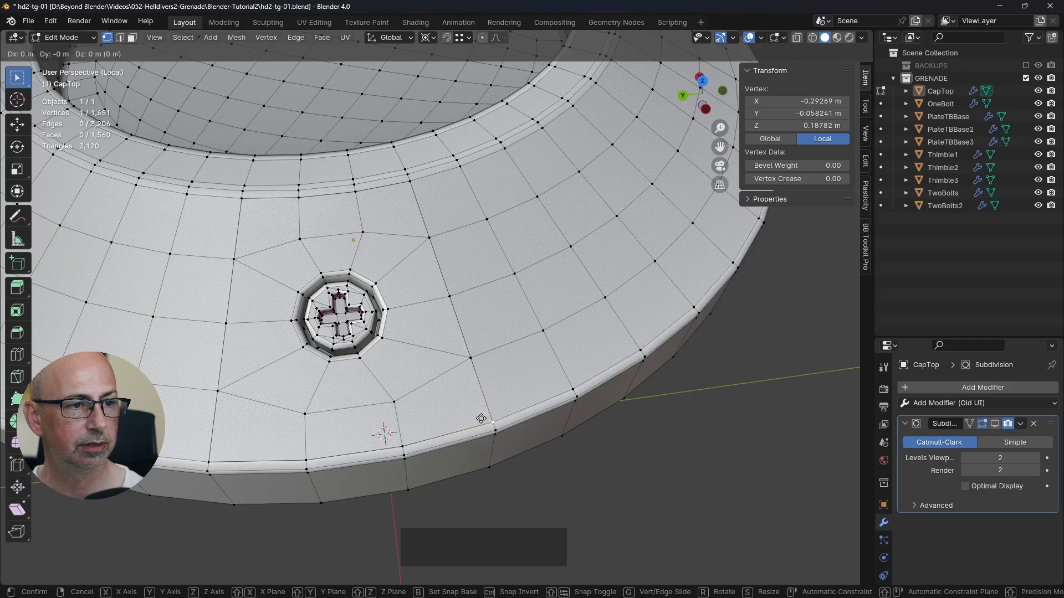
right_click(477, 418)
scroll(499, 398, down, 3)
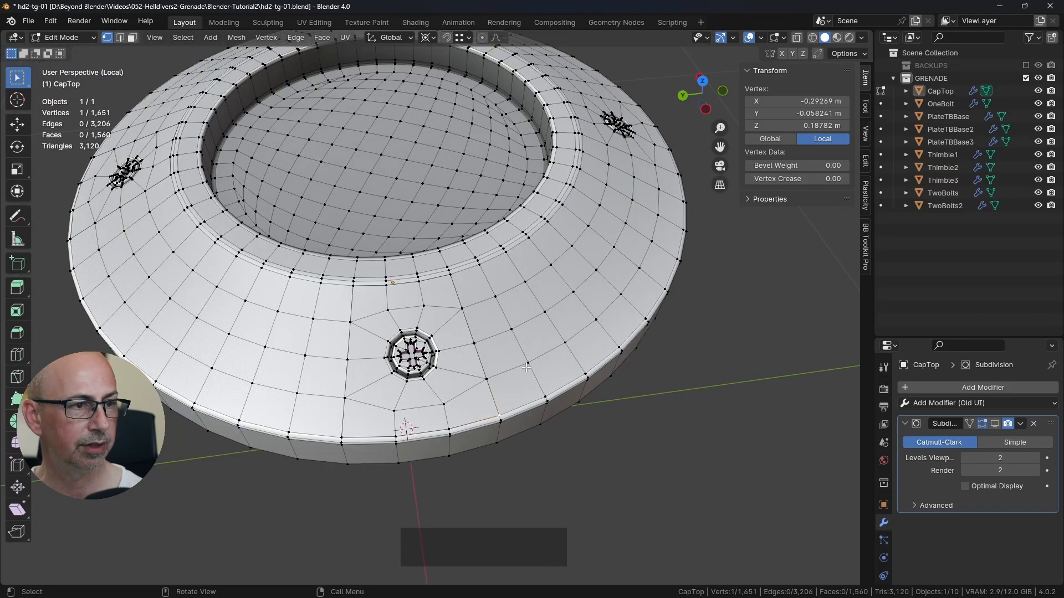
Step: Select the entire CapTop mesh and merge its vertices by distance at 0.0001 m
key(a)
click(866, 233)
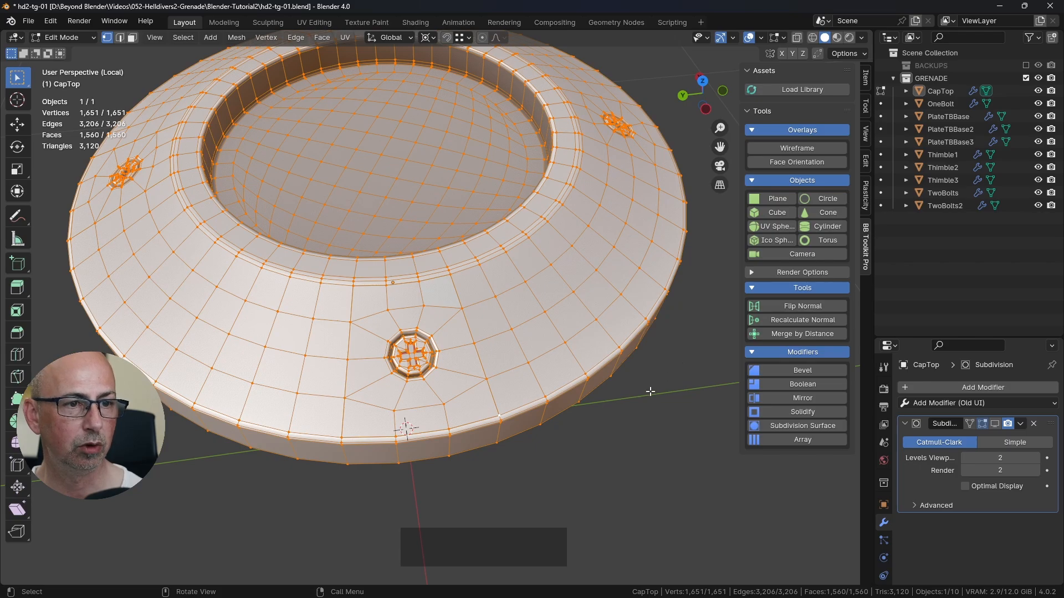
key(m)
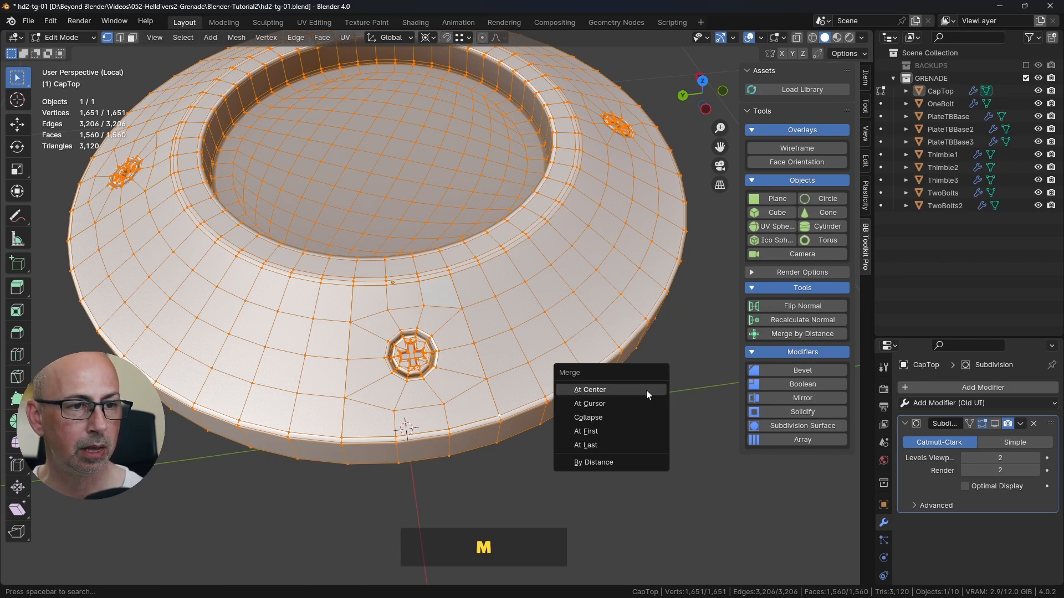
click(597, 464)
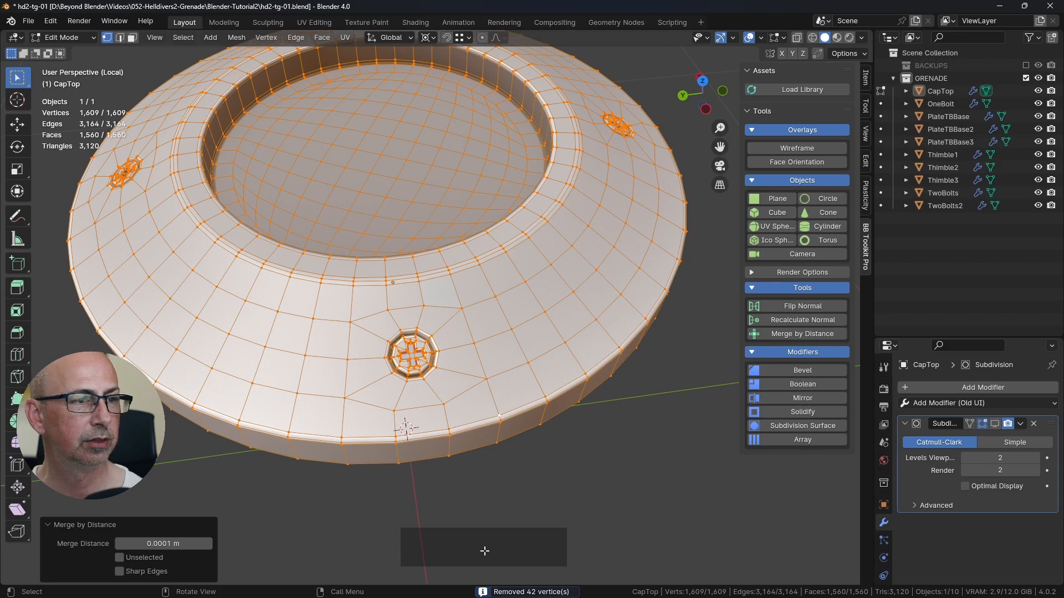
Step: Examine the copied bolt's cross slot and hole up close, with the viewport overlays hidden for a clean view
scroll(399, 435, up, 5)
shift+middle_drag(399, 434, 399, 289)
scroll(493, 310, down, 5)
scroll(400, 287, up, 6)
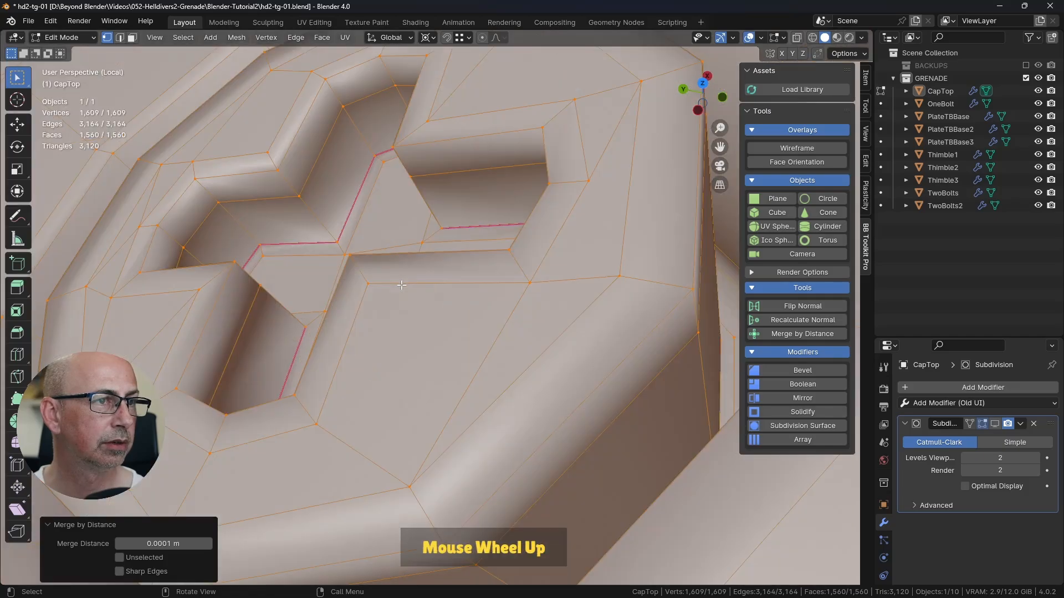
scroll(401, 285, down, 6)
middle_drag(446, 315, 605, 157)
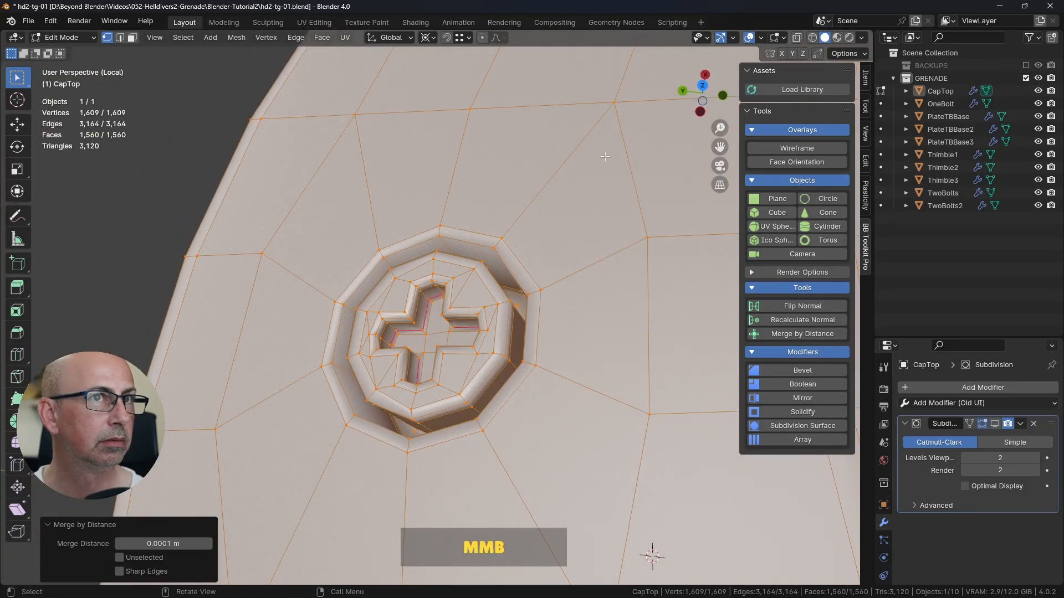
click(749, 37)
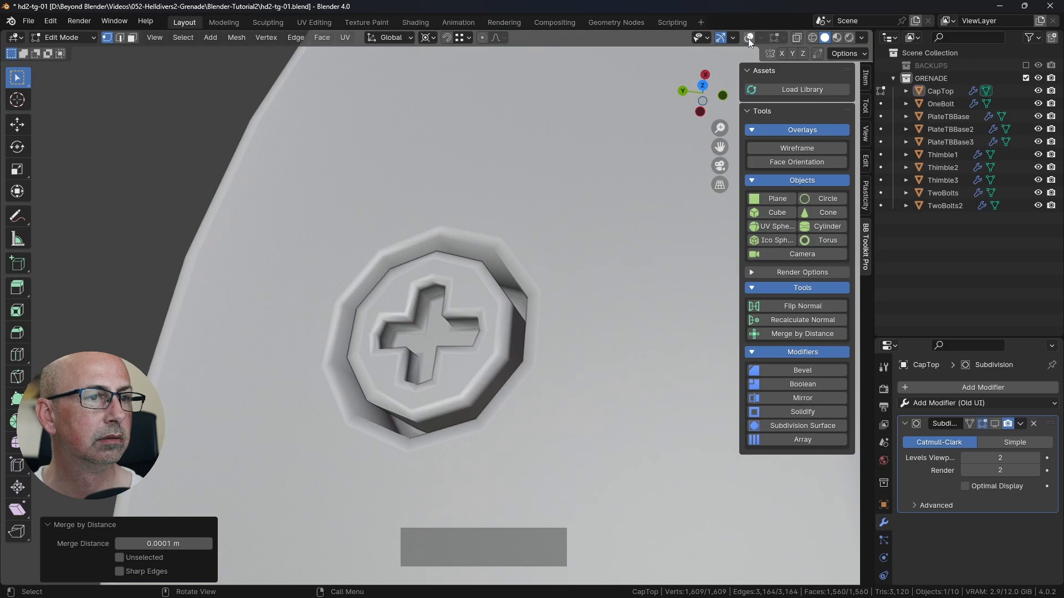
Step: Show the viewport overlays again and return CapTop to Object Mode
click(748, 37)
scroll(530, 252, down, 5)
shift+middle_drag(530, 252, 515, 370)
key(Tab)
scroll(515, 371, down, 5)
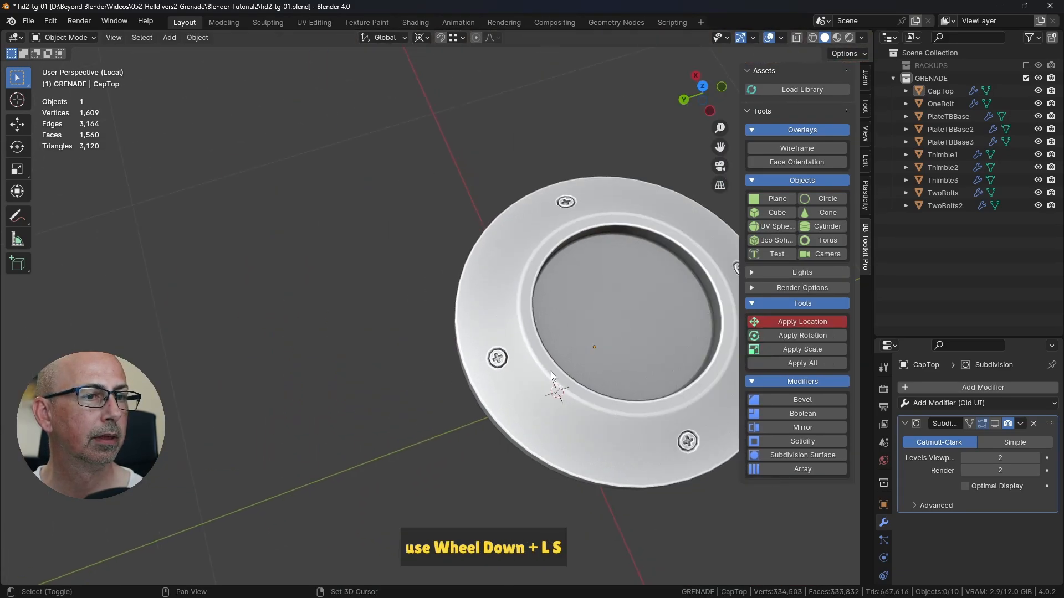
middle_drag(628, 258, 530, 273)
Step: Check the direction of CapTop's faces with the Face Orientation overlay, and hide the overlay again
click(801, 164)
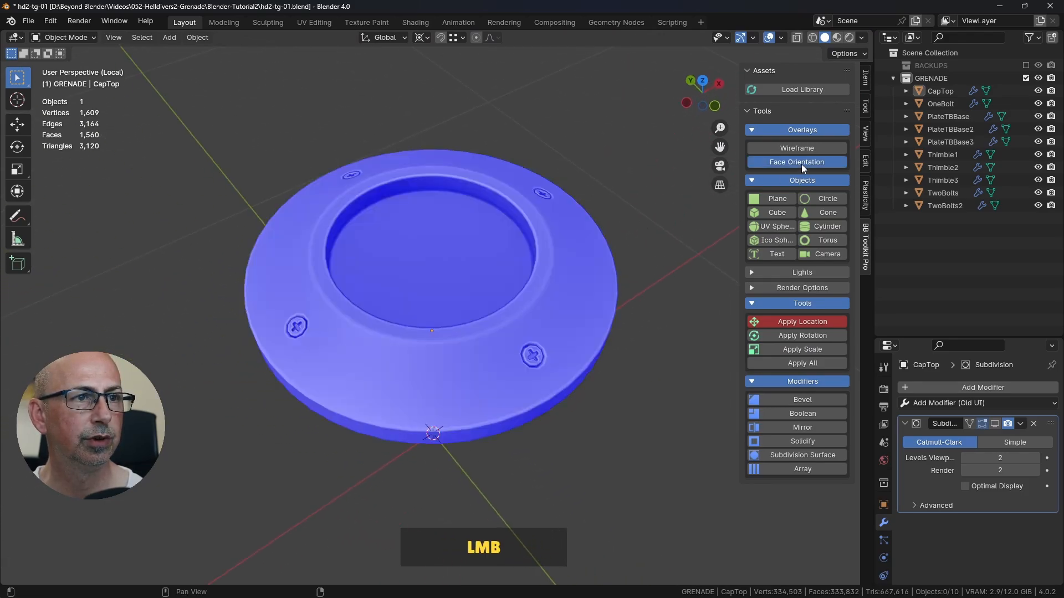
middle_drag(646, 251, 531, 355)
click(798, 163)
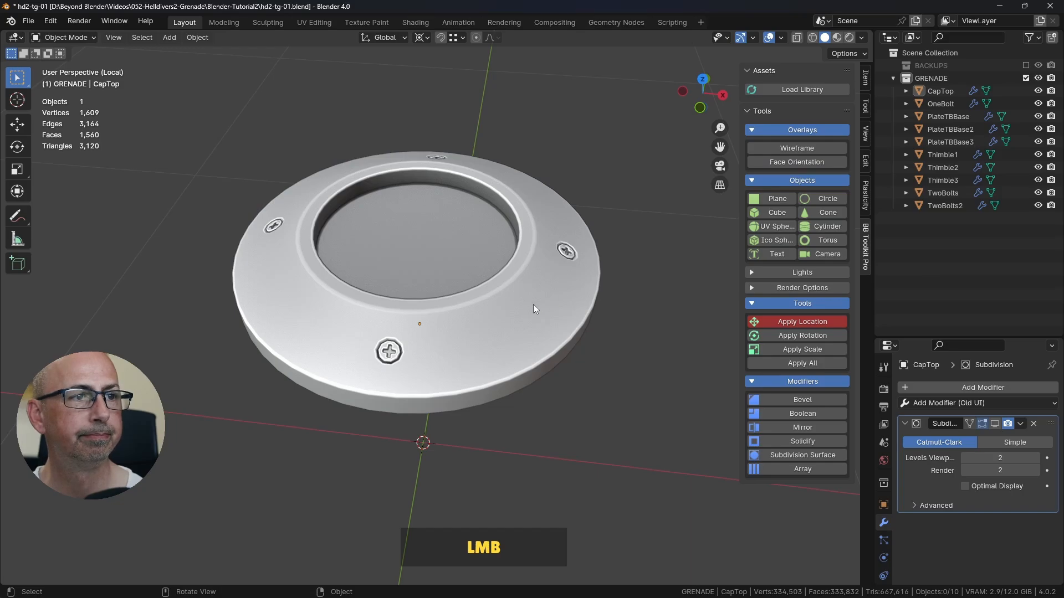
Step: Bring back the full grenade, enable viewport display of CapTop's Subdivision modifier, and save the file
key(KP_Divide)
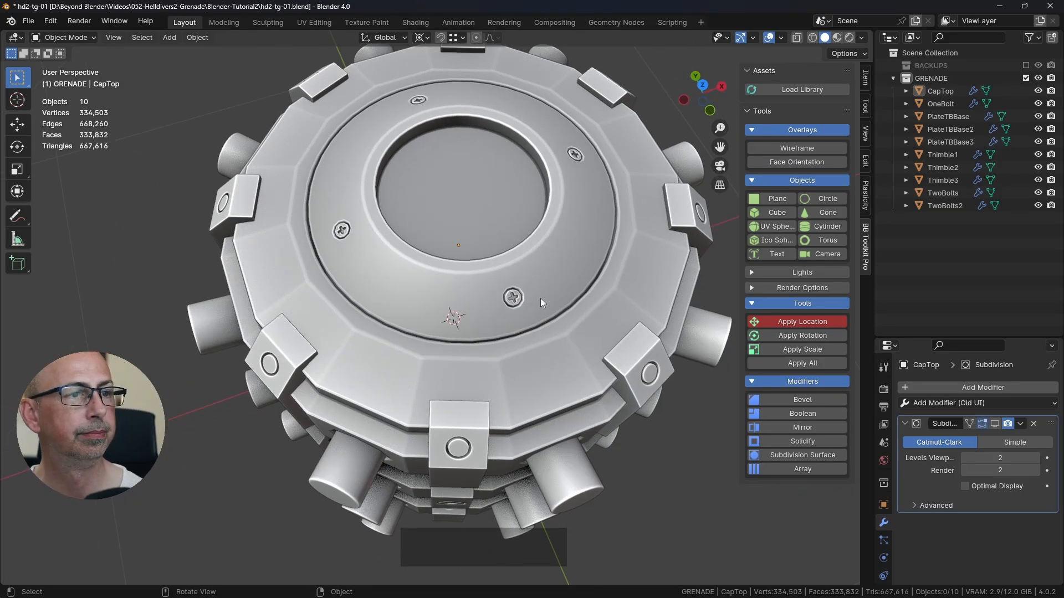
scroll(562, 278, down, 1)
click(562, 278)
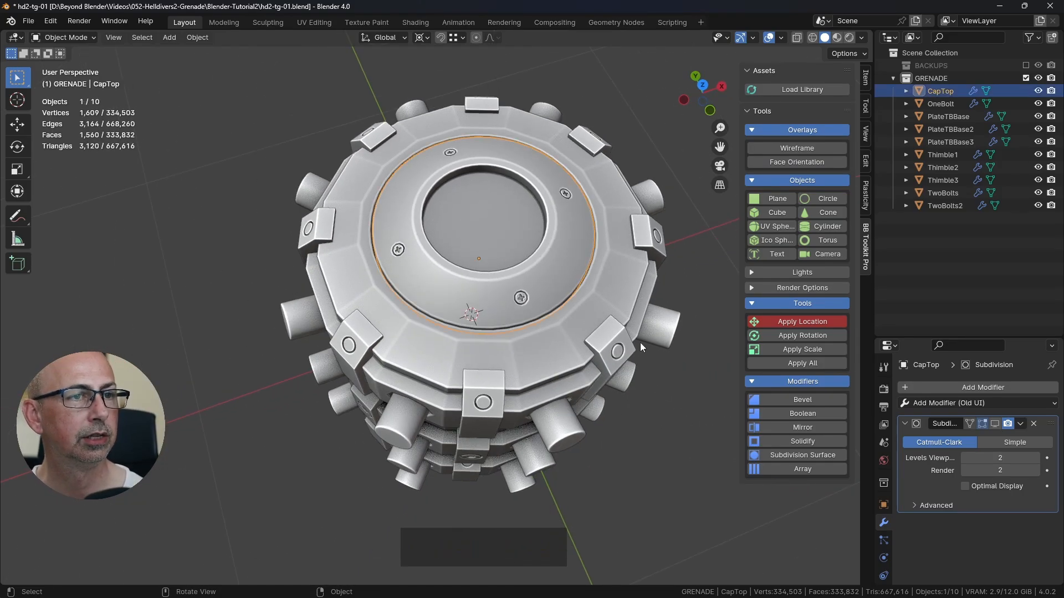
click(993, 423)
click(702, 486)
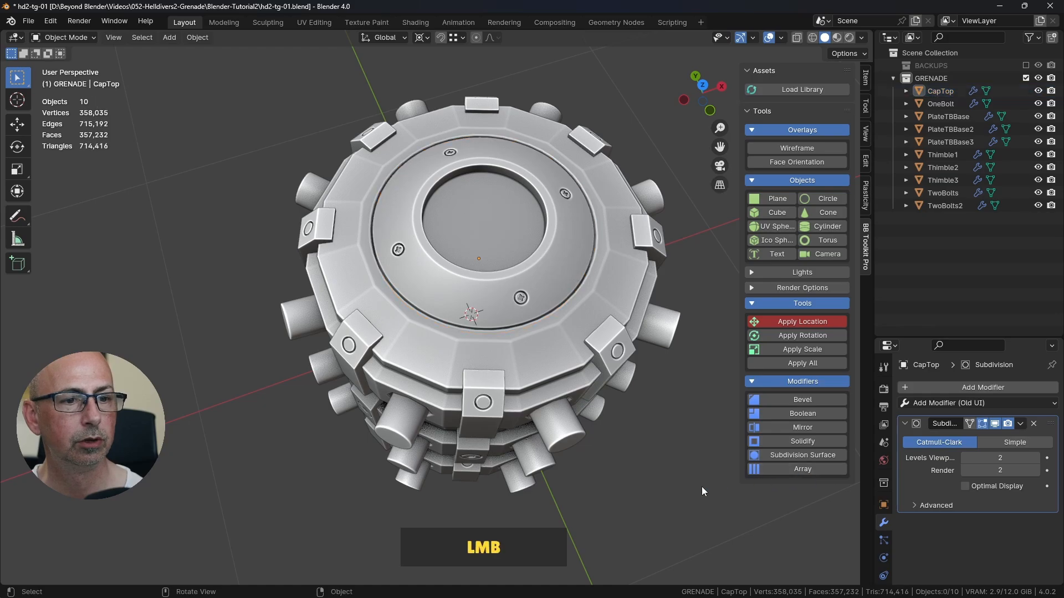
key(ctrl+s)
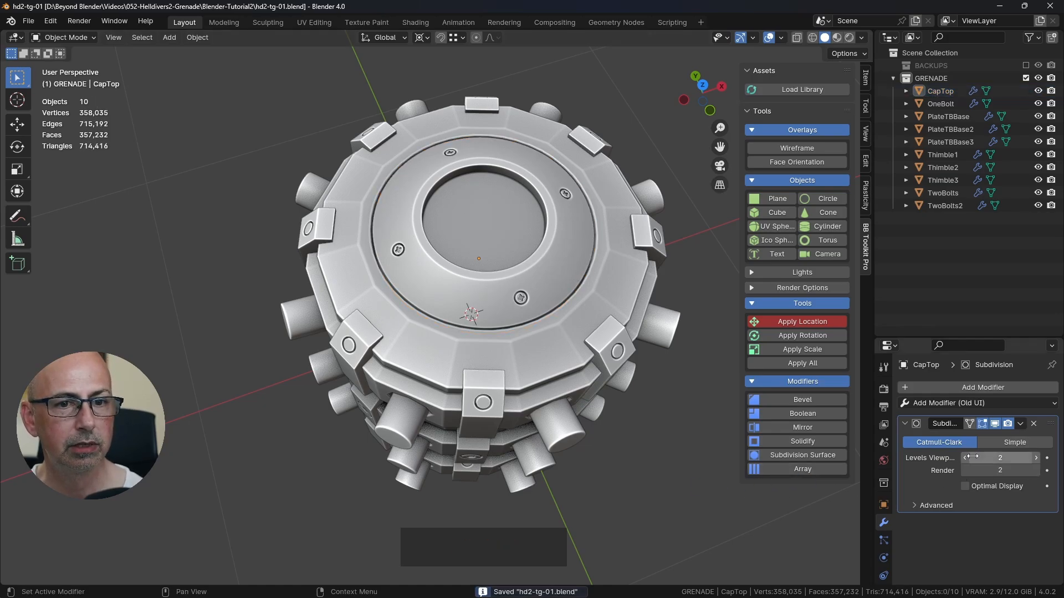
Step: Set CapTop's Subdivision viewport and render levels to 1 and examine its topology with the Wireframe overlay
click(966, 458)
click(965, 471)
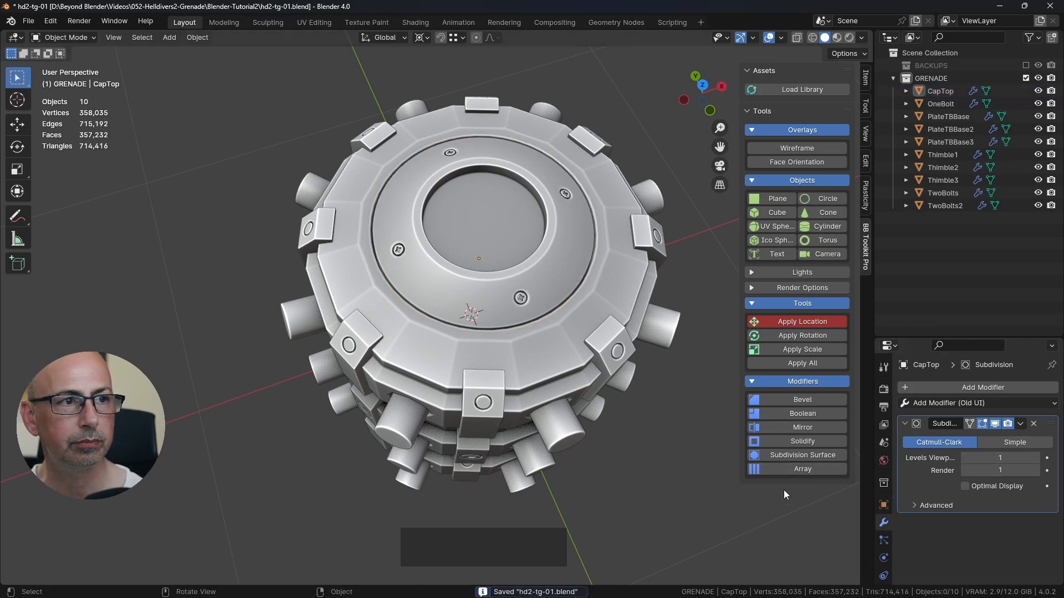
shift+middle_drag(621, 480, 572, 403)
scroll(552, 321, up, 3)
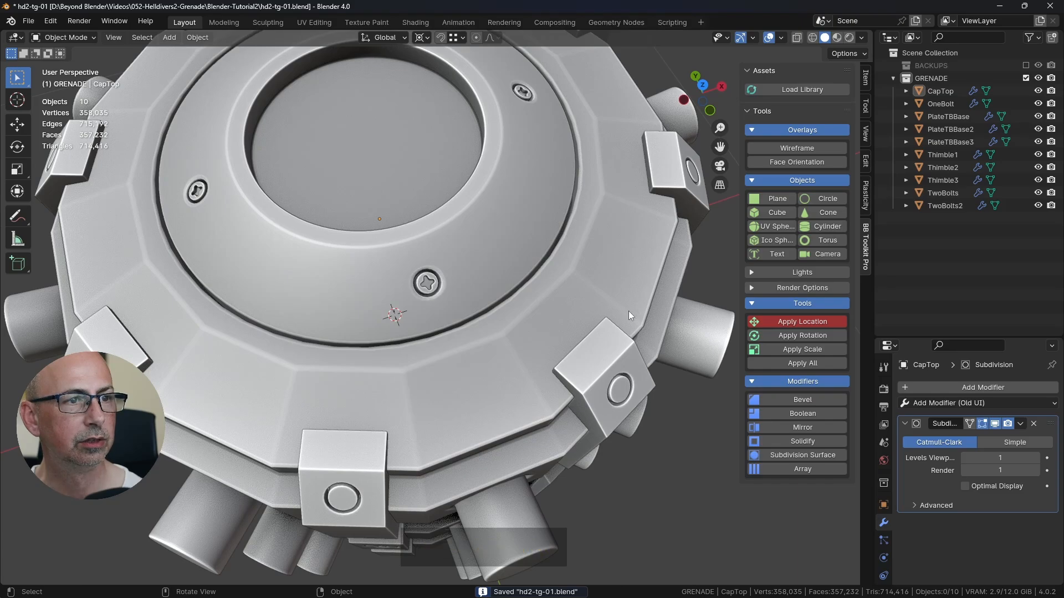
click(809, 149)
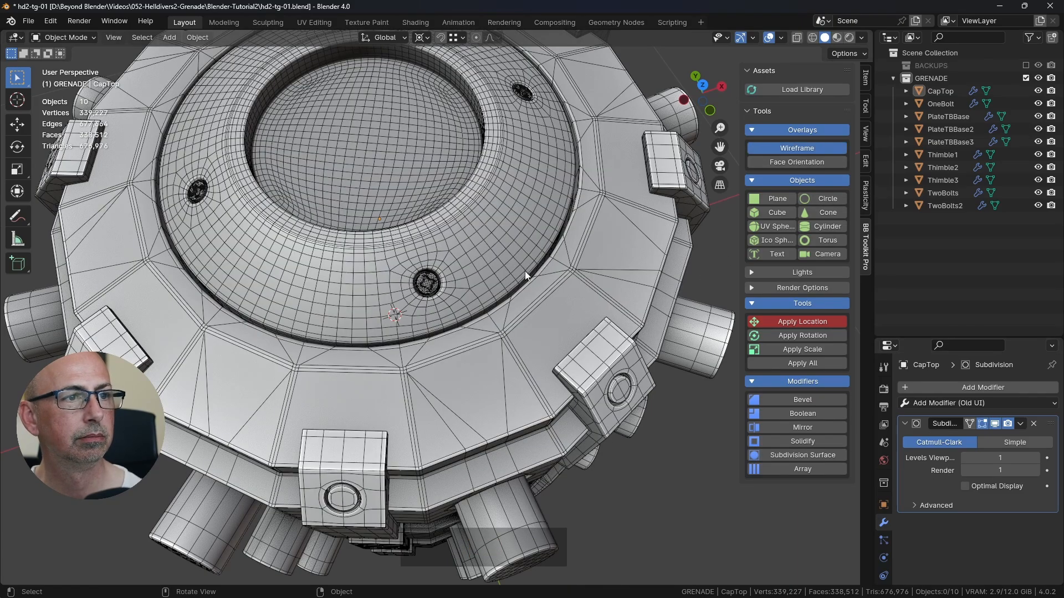
click(981, 485)
click(981, 485)
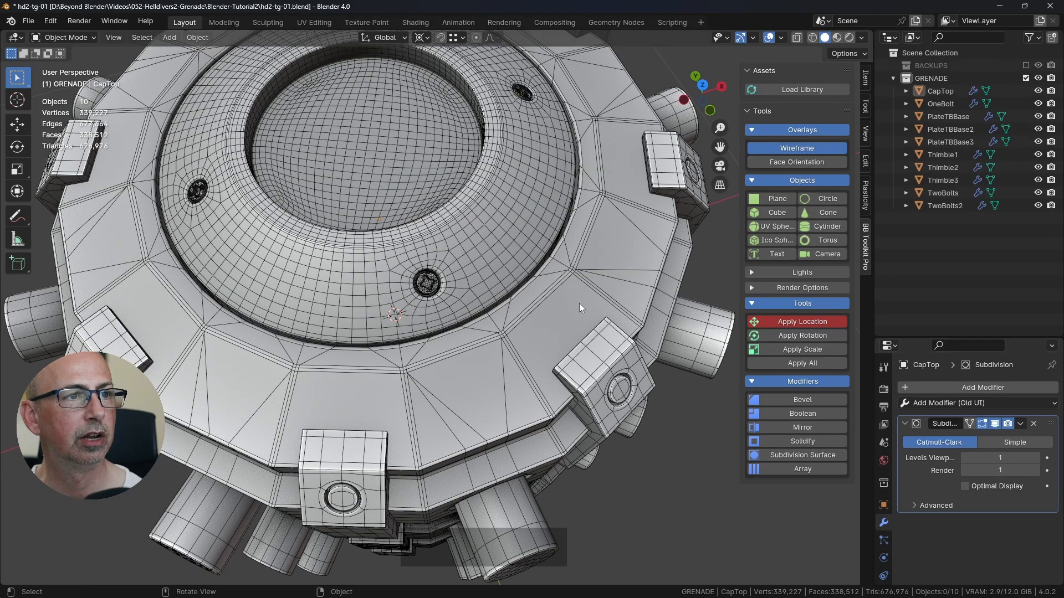
scroll(548, 254, up, 1)
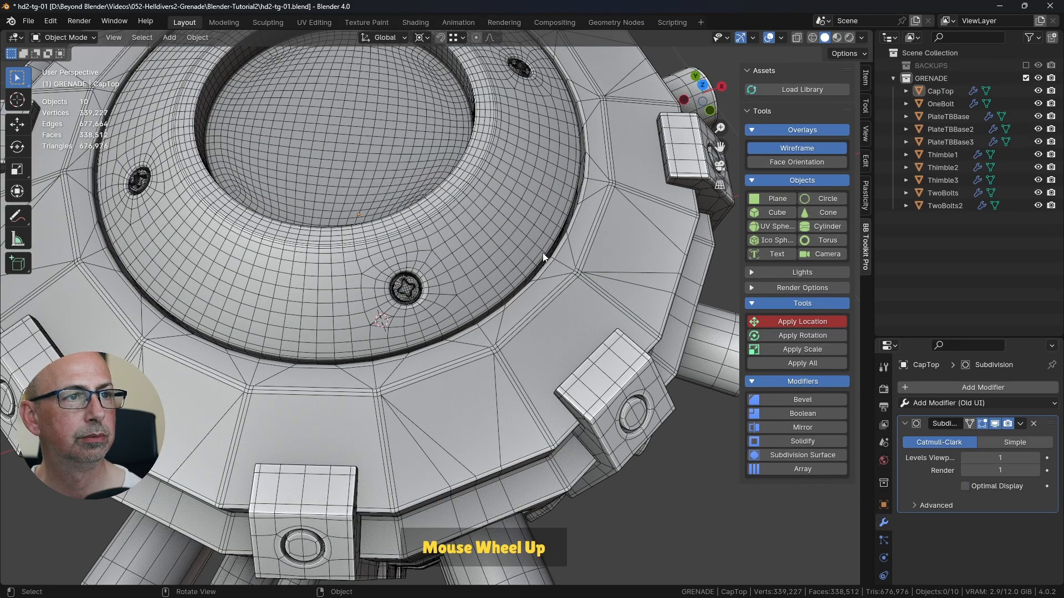
Step: Enable viewport display of PlateTBBase2's Subdivision modifier and turn off its Optimal Display
click(576, 273)
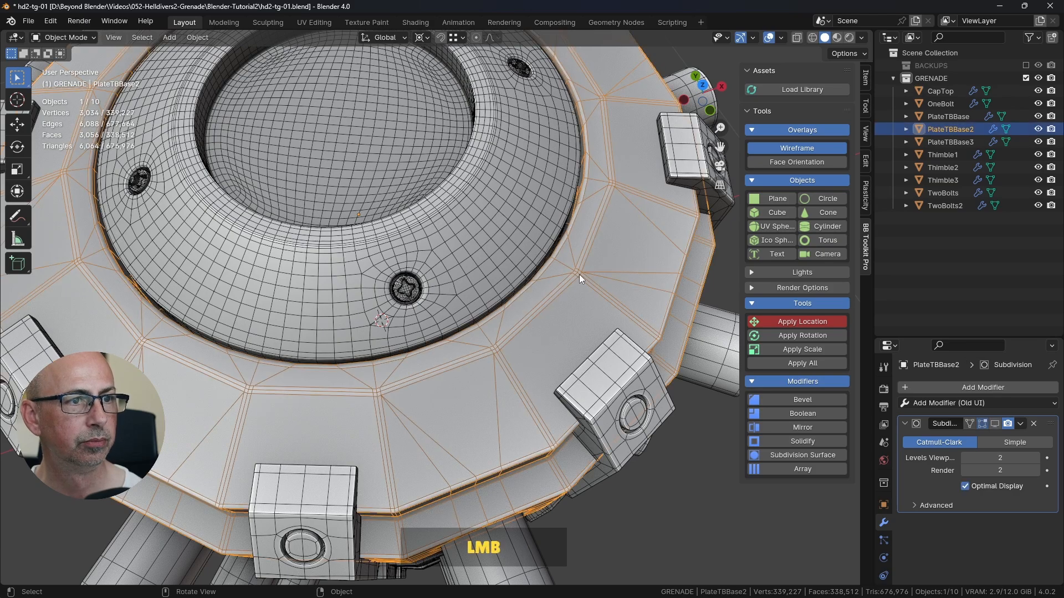
click(994, 424)
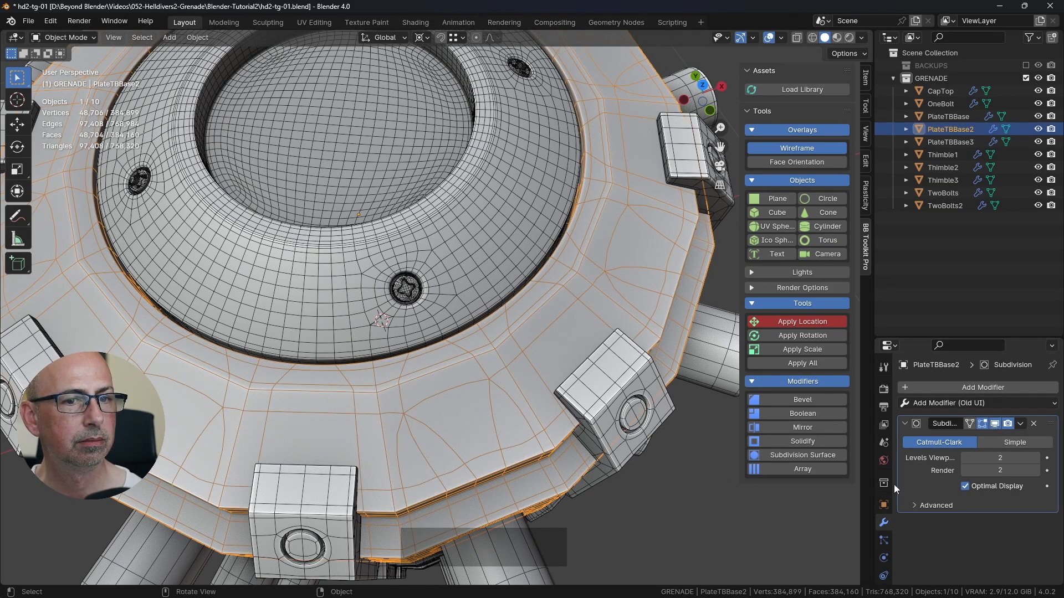
click(988, 487)
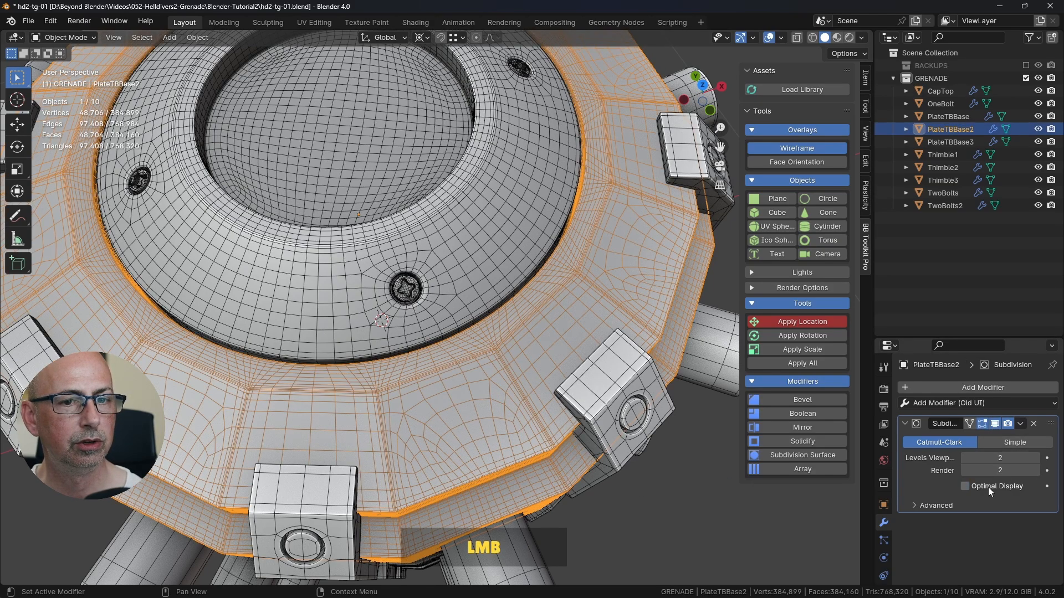
Step: Try a viewport subdivision level of 1 on PlateTBBase2, judge its edges without the wireframe, and restore level 2
click(965, 457)
click(684, 461)
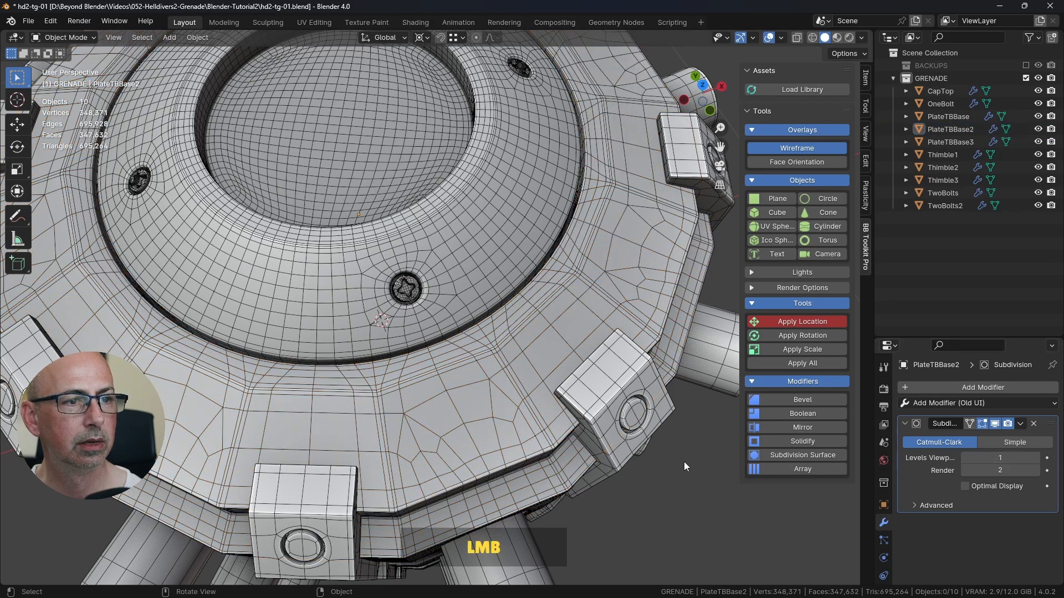
click(796, 148)
middle_drag(544, 340, 533, 268)
scroll(533, 268, down, 3)
shift+middle_drag(538, 388, 516, 354)
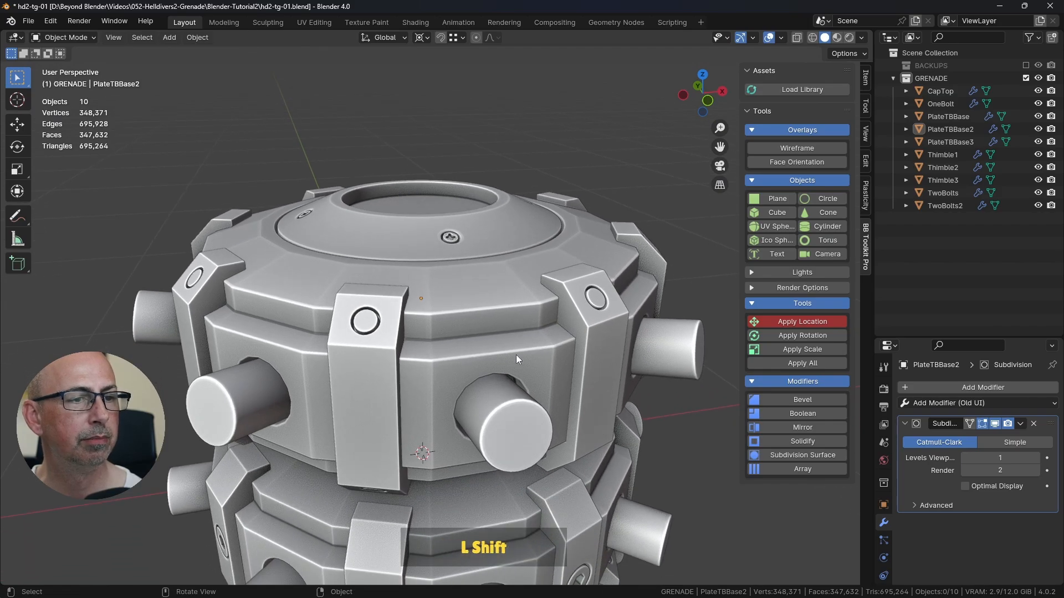
middle_drag(435, 383, 482, 383)
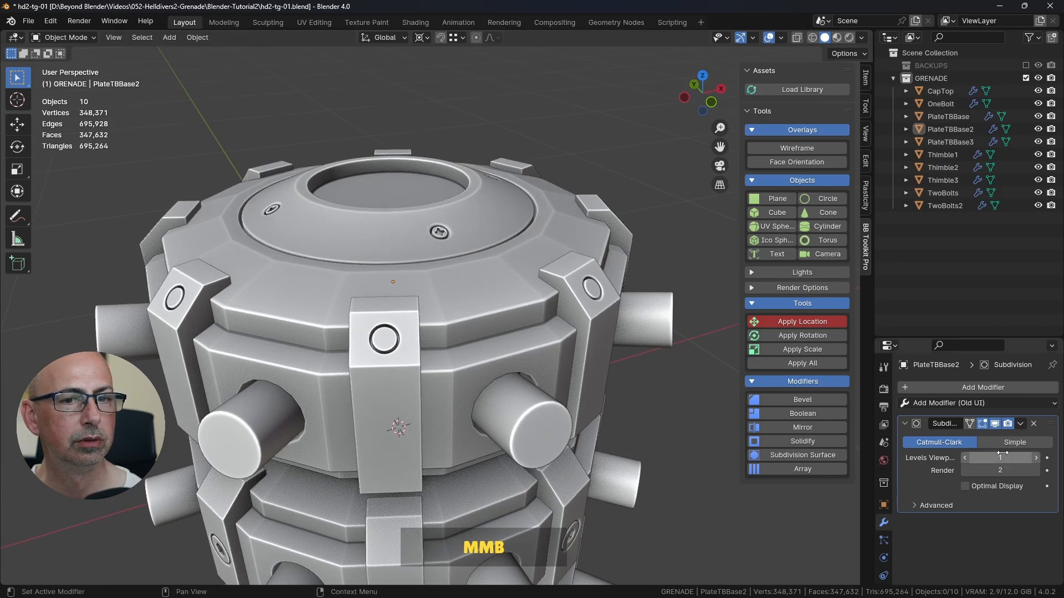
click(1036, 458)
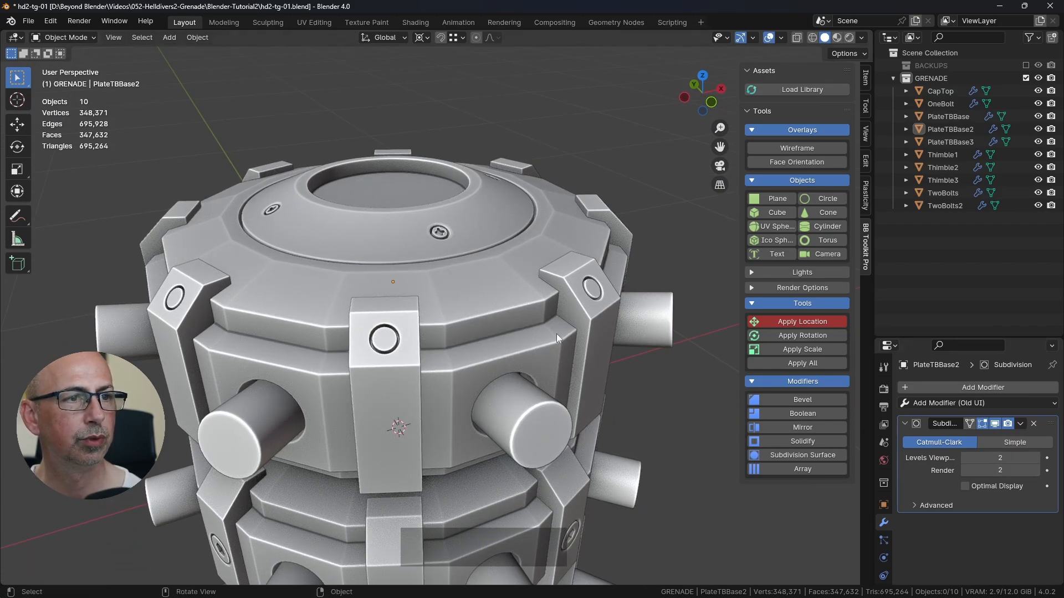
Step: Examine CapTop's rim and cross-slotted bolts up close for smoothness against the surrounding plate
middle_drag(557, 333, 543, 337)
scroll(433, 174, up, 3)
shift+middle_drag(434, 174, 564, 198)
click(509, 272)
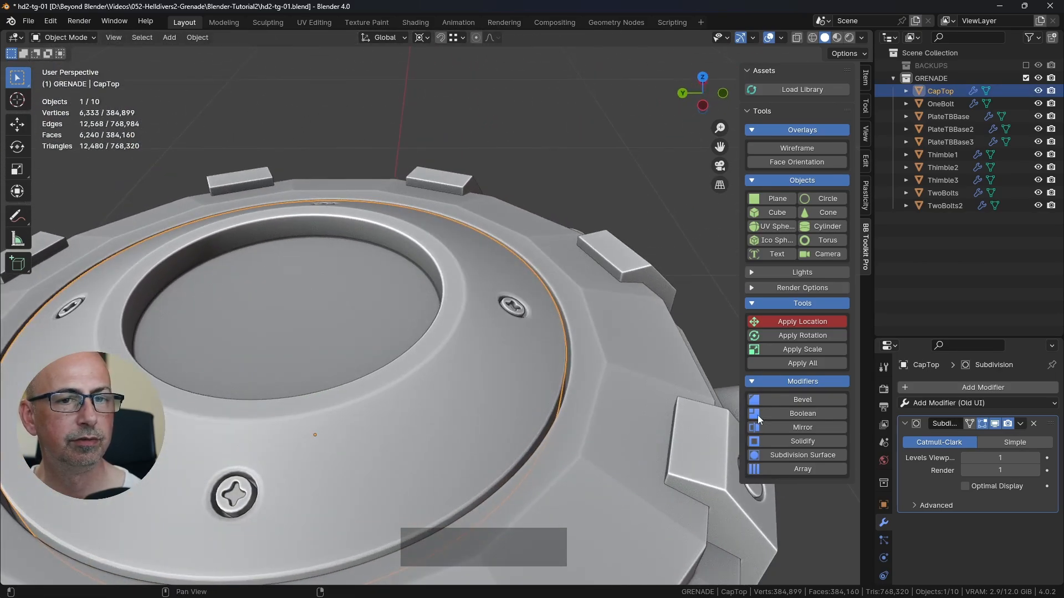
middle_drag(580, 421, 514, 308)
scroll(524, 412, down, 3)
click(597, 167)
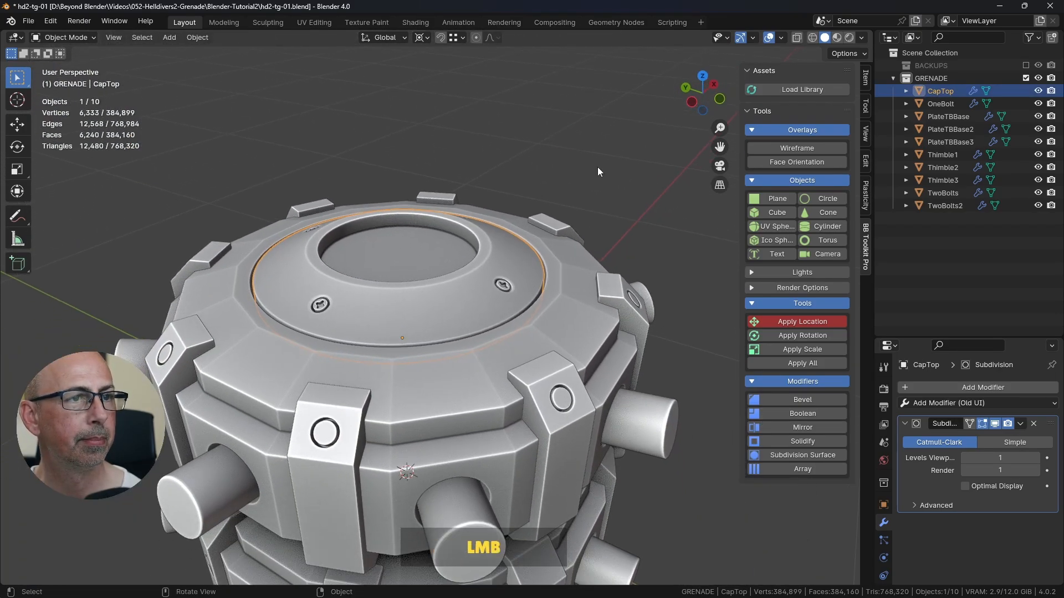
Step: Compare the mesh density across the whole grenade with the Wireframe overlay on and off
scroll(578, 288, down, 2)
middle_drag(574, 362, 560, 294)
click(771, 147)
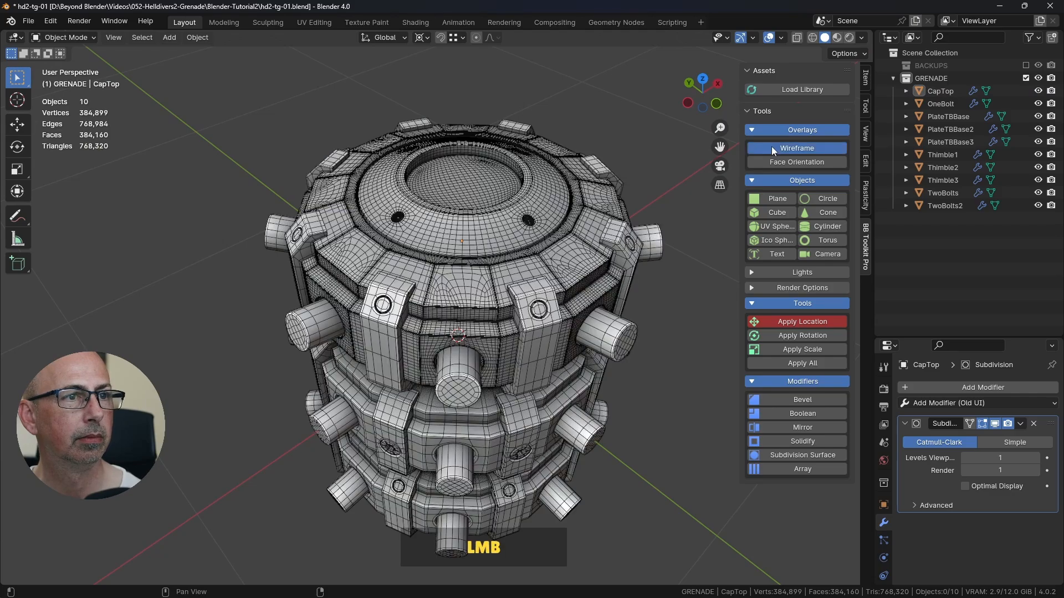
click(771, 147)
click(771, 147)
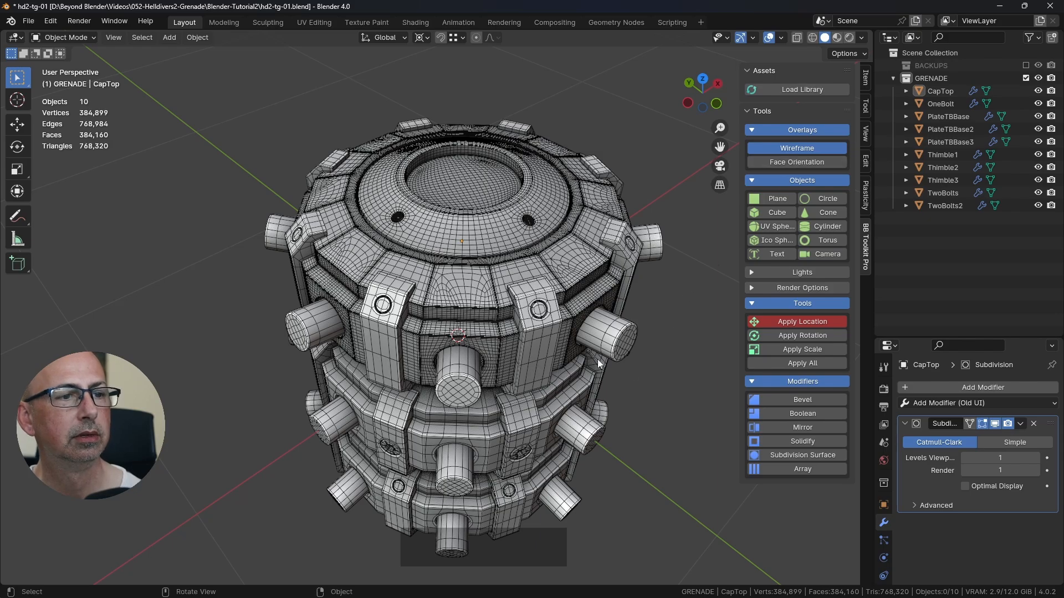
click(802, 148)
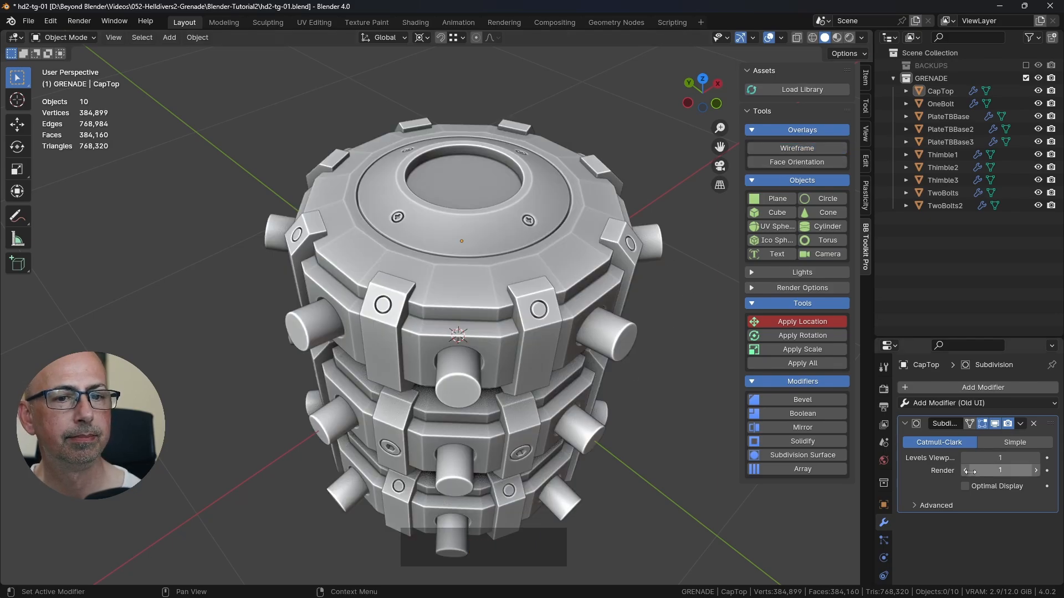
Step: Turn on Optimal Display in the Subdivision modifiers of CapTop and PlateTBBase2, and save the file
click(547, 218)
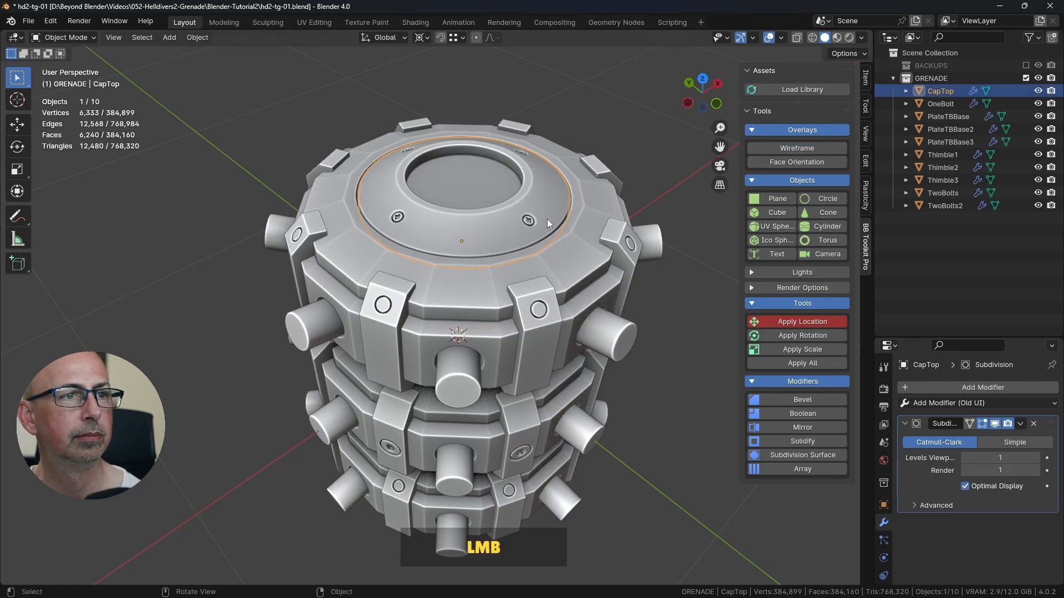
click(576, 254)
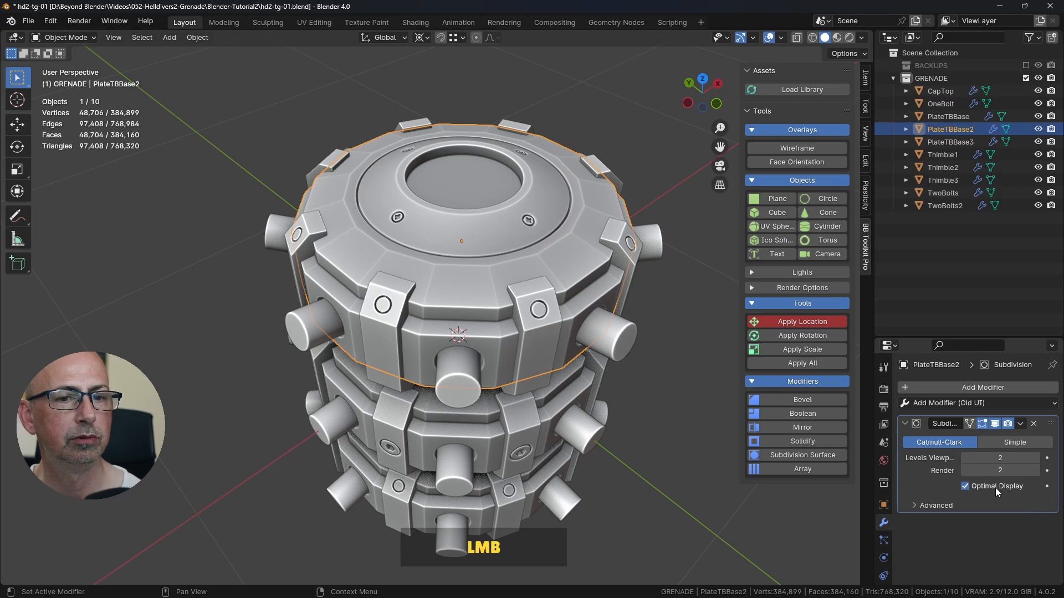
click(689, 416)
shift+middle_drag(689, 417, 448, 318)
key(ctrl+s)
Step: Duplicate CapTop in the front view, leaving the copy exactly in place over the original
scroll(585, 366, down, 3)
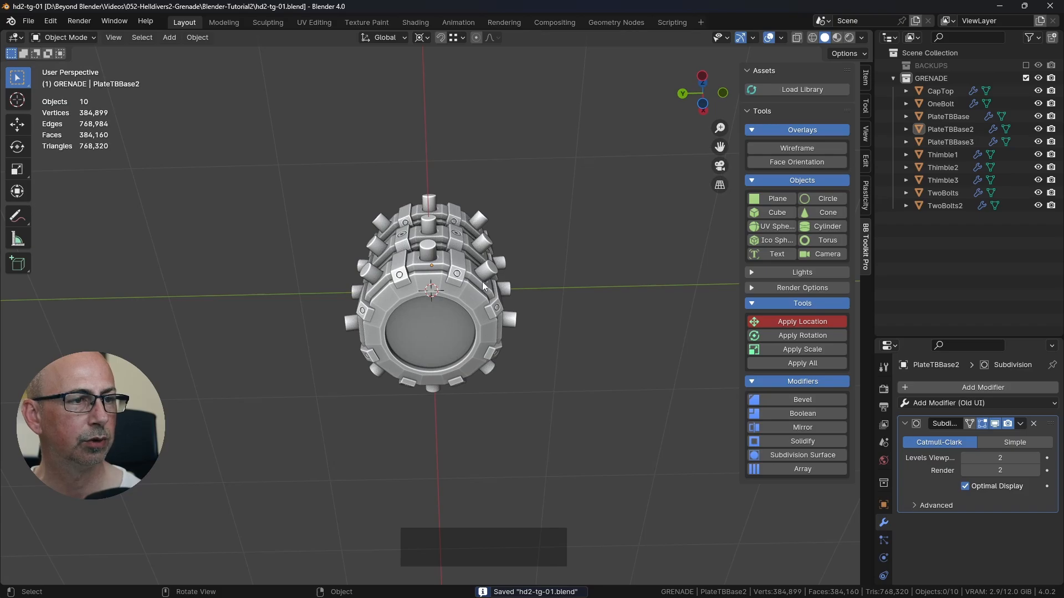
middle_drag(483, 286, 422, 282)
click(439, 238)
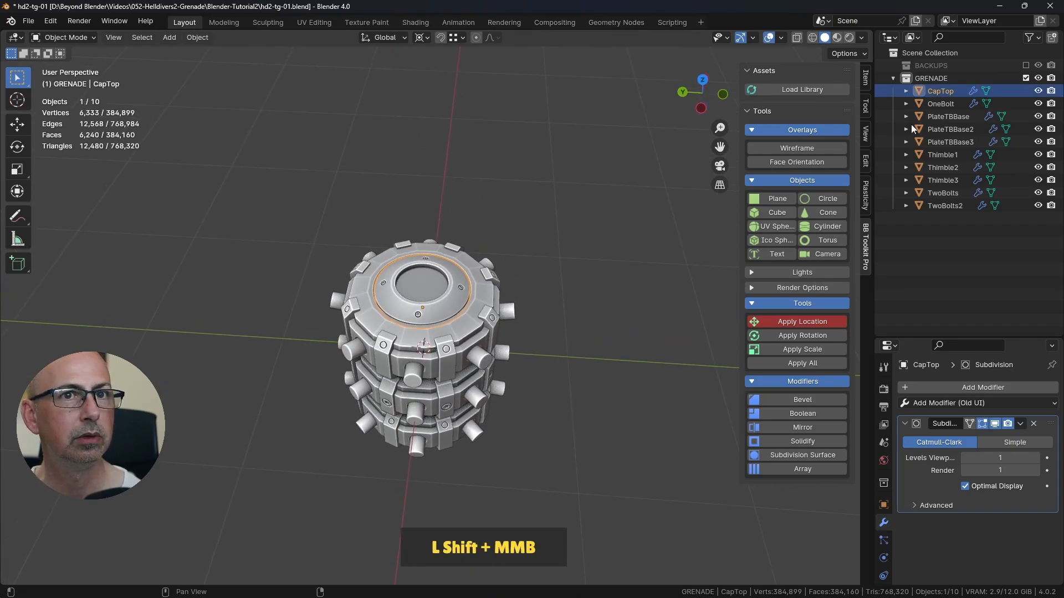
shift+middle_drag(477, 334, 458, 290)
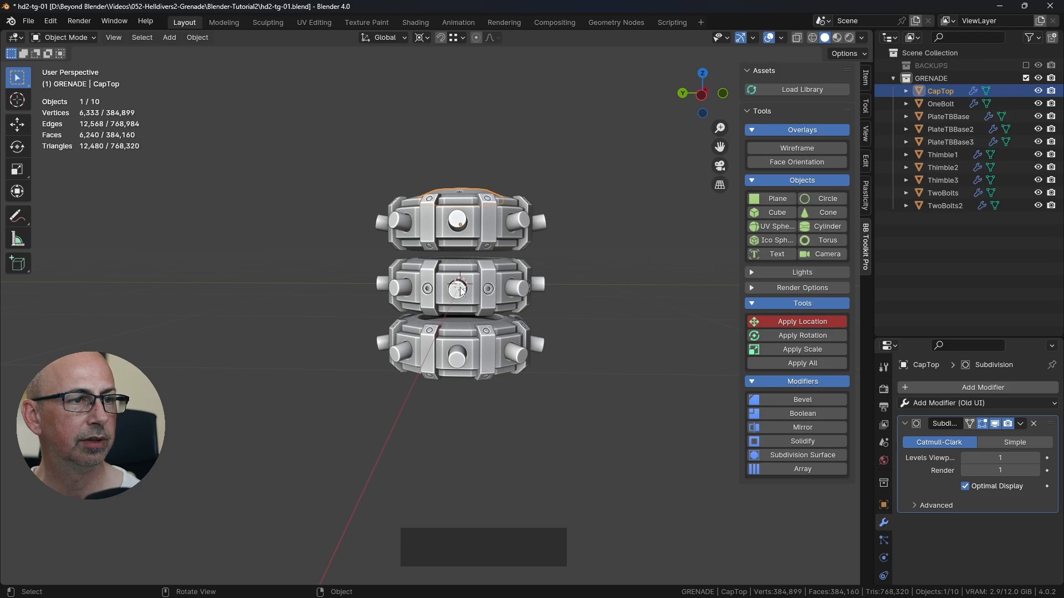
scroll(461, 288, up, 5)
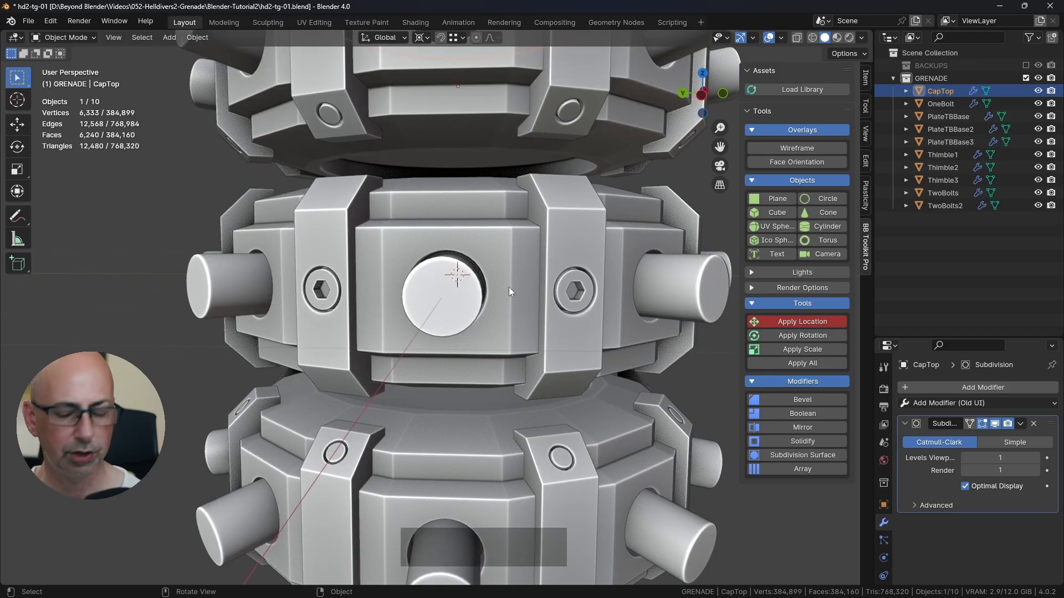
key(KP_1)
scroll(493, 344, down, 4)
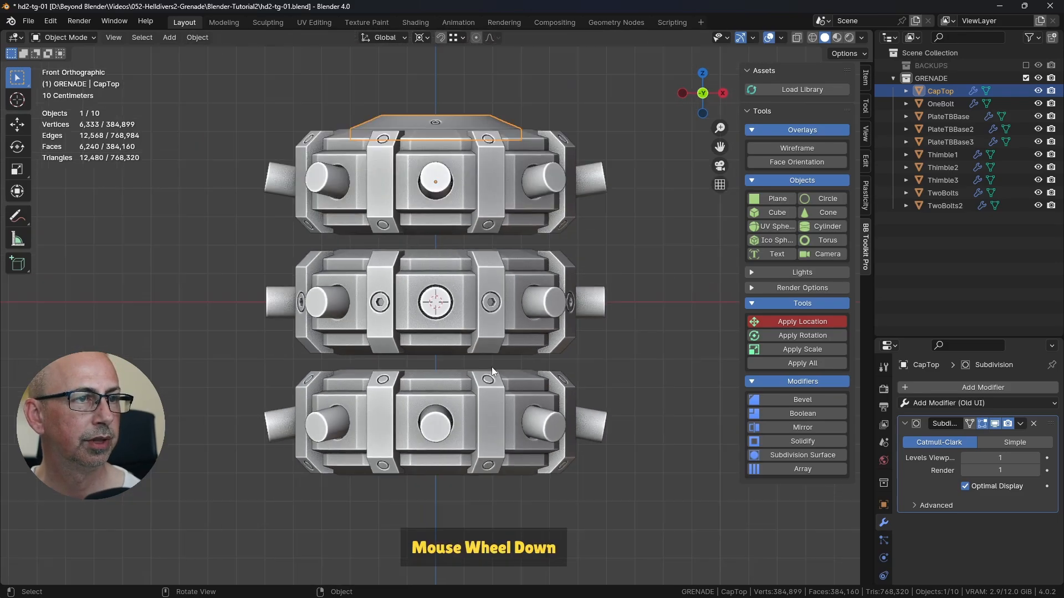
scroll(491, 368, down, 1)
shift+middle_drag(472, 296, 467, 277)
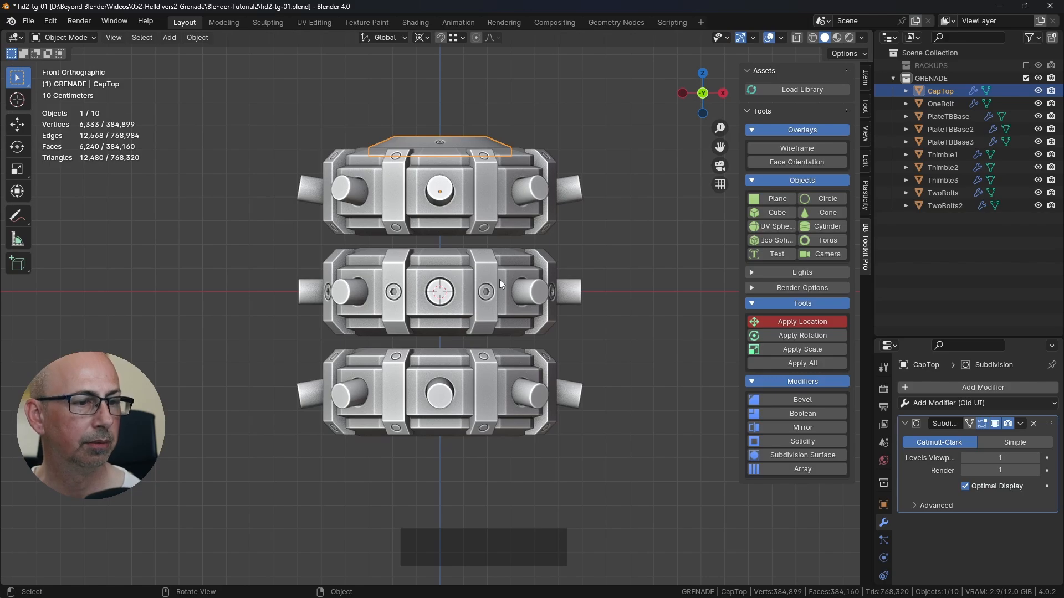
key(shift+d)
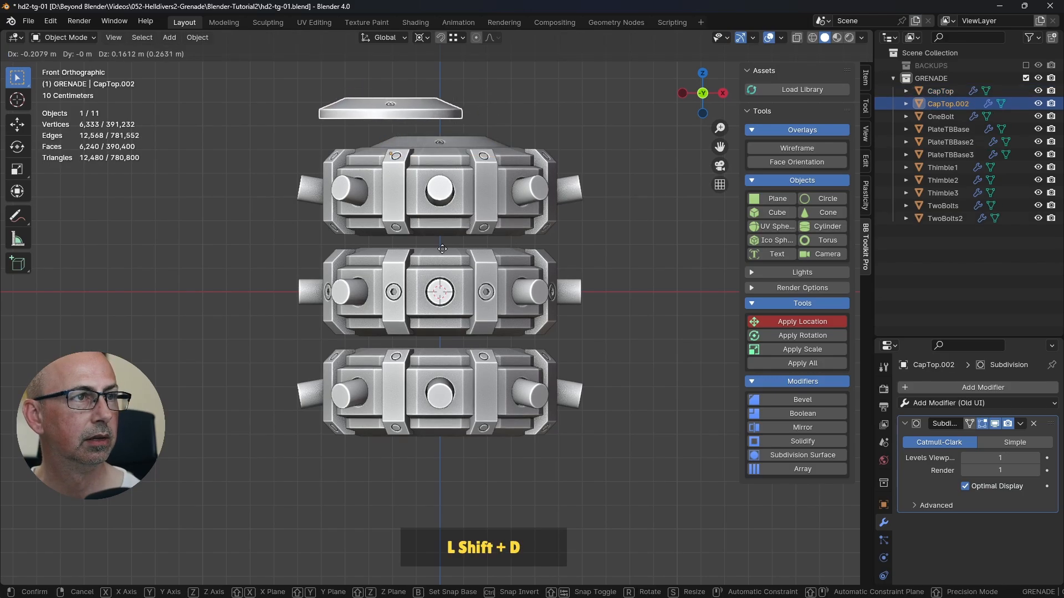
right_click(542, 281)
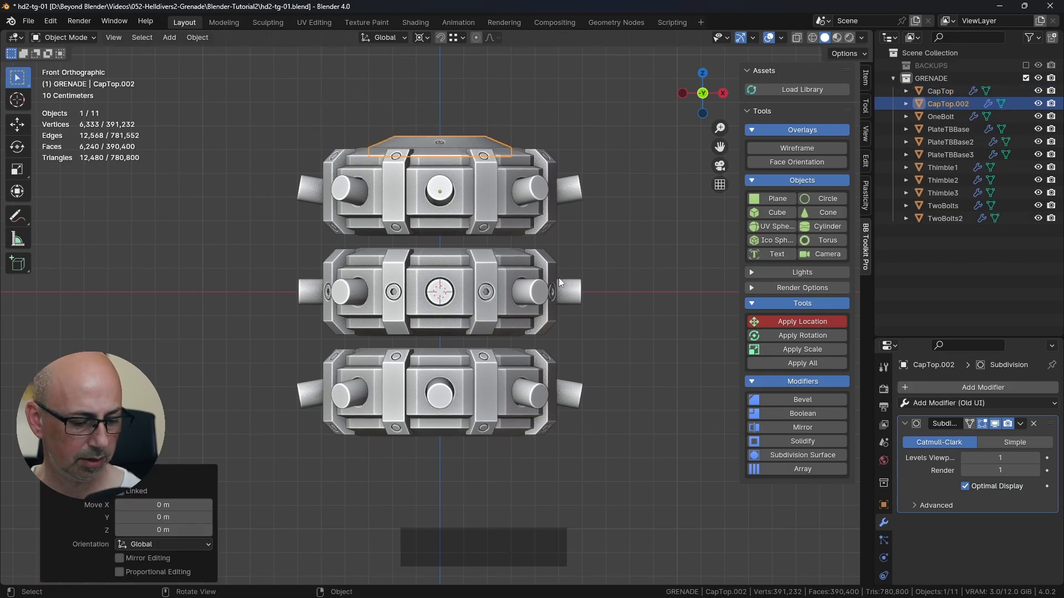
Step: Rotate the duplicated cap 180° in the front view about the grenade's centre so that it sits at the opposite end
text(r18)
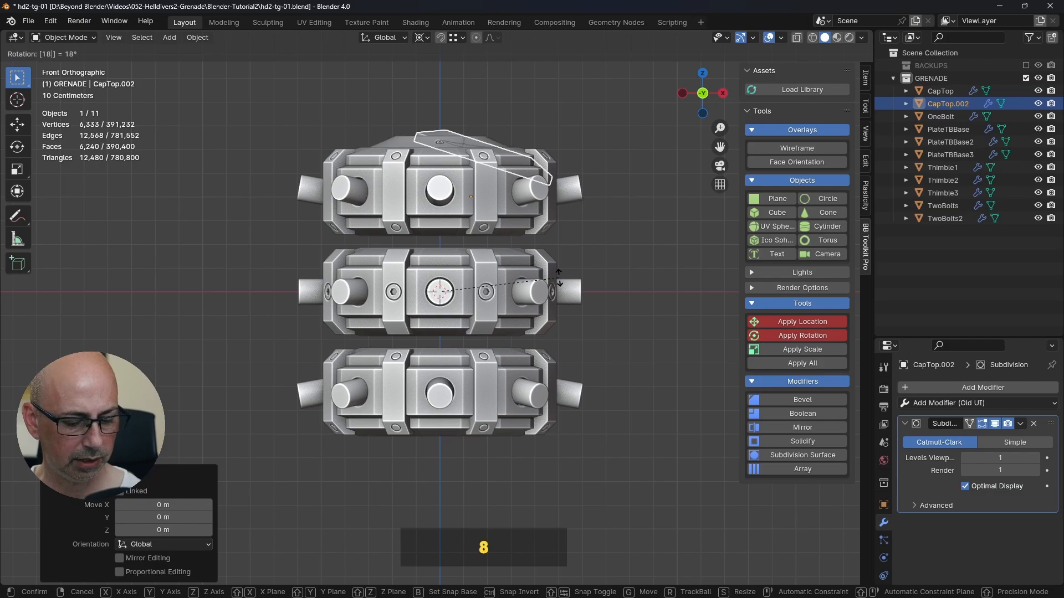
text(0)
key(Return)
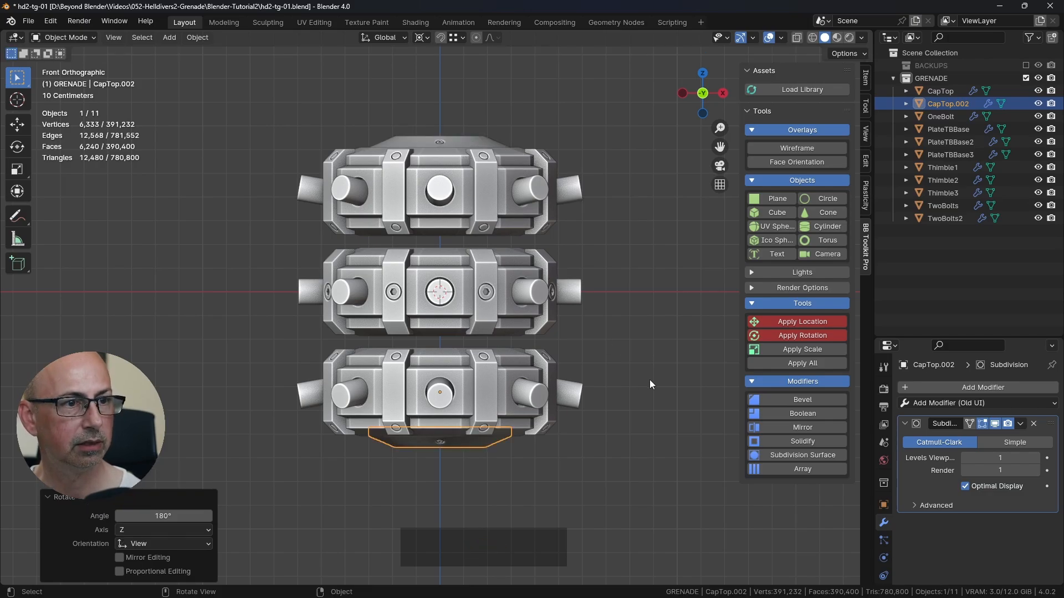
middle_drag(558, 277, 603, 373)
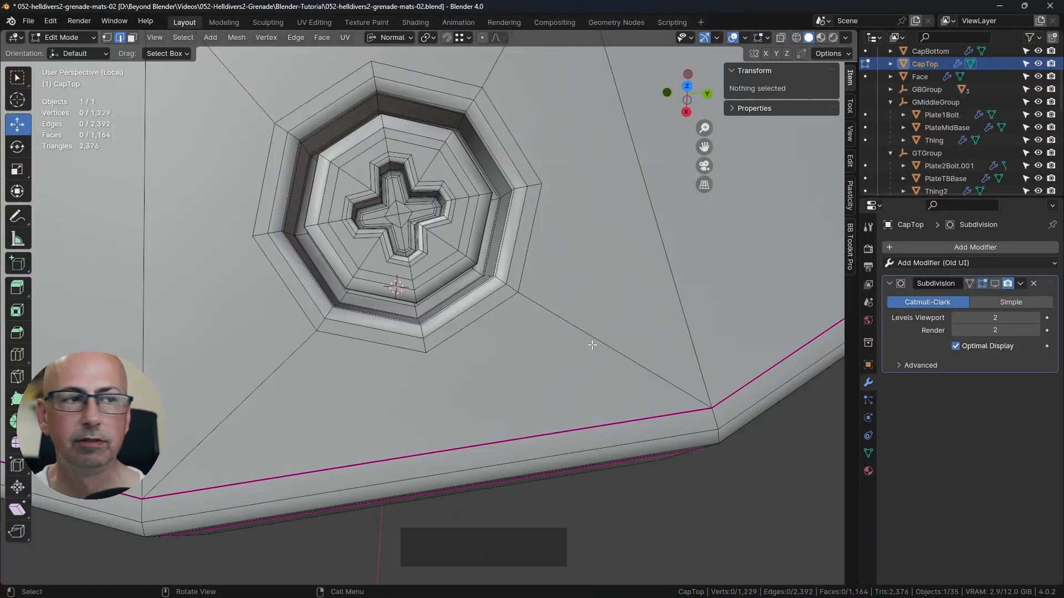
Step: Switch to the file 052-helldivers2-grenade-mats-02.blend and leave local view to display the complete grenade
scroll(534, 304, down, 3)
key(Tab)
scroll(549, 332, down, 4)
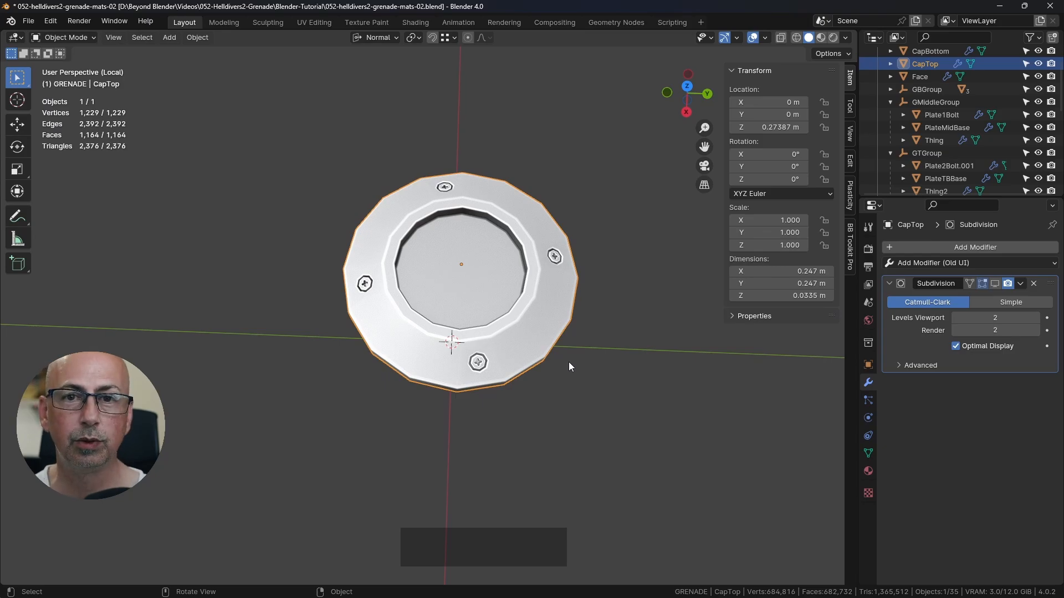
key(KP_Divide)
scroll(571, 371, down, 2)
Step: Examine the raised disc on the top cap and its skull-shaped Face object up close
shift+middle_drag(571, 362, 500, 295)
click(493, 203)
scroll(496, 207, up, 5)
click(482, 244)
shift+middle_drag(482, 245, 548, 327)
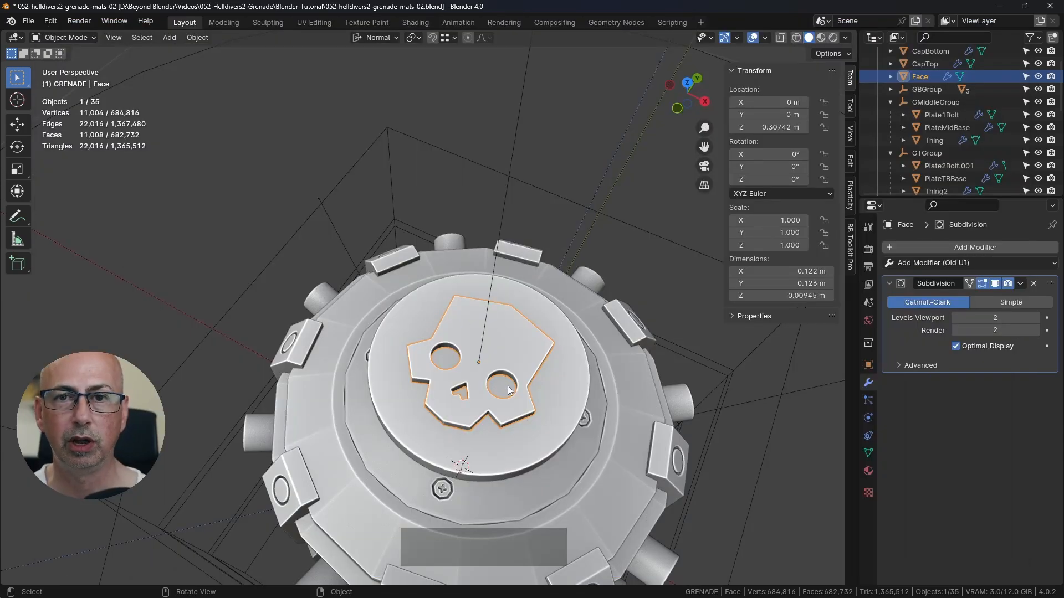
Step: Examine the separate parts of the upper handle, HandleTop, HandleBase and HandleKnurl, using cancelled test moves
scroll(508, 395, down, 5)
shift+middle_drag(510, 395, 490, 283)
click(458, 258)
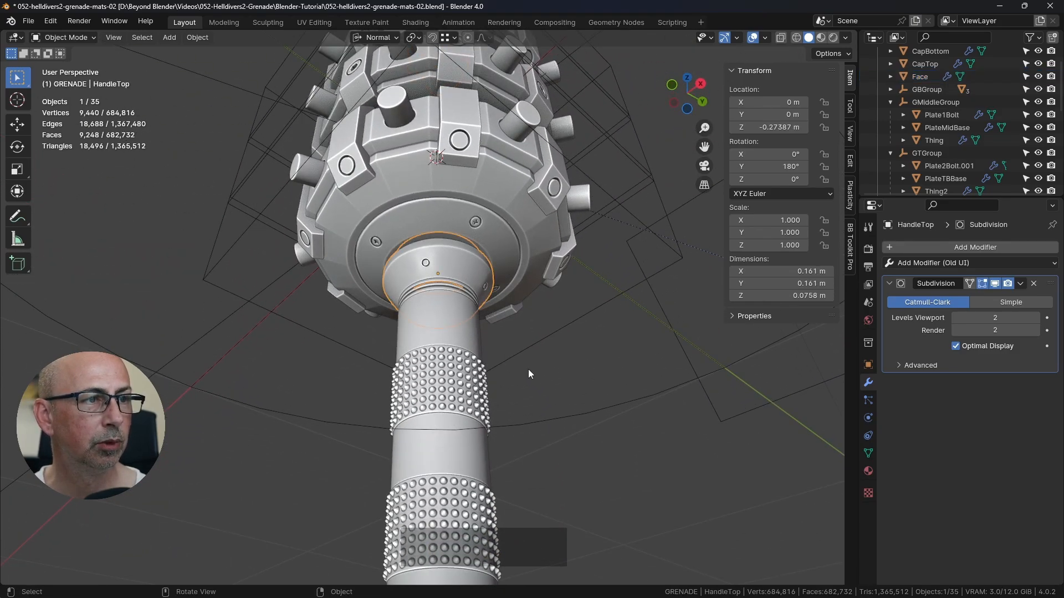
key(g)
key(Escape)
click(465, 338)
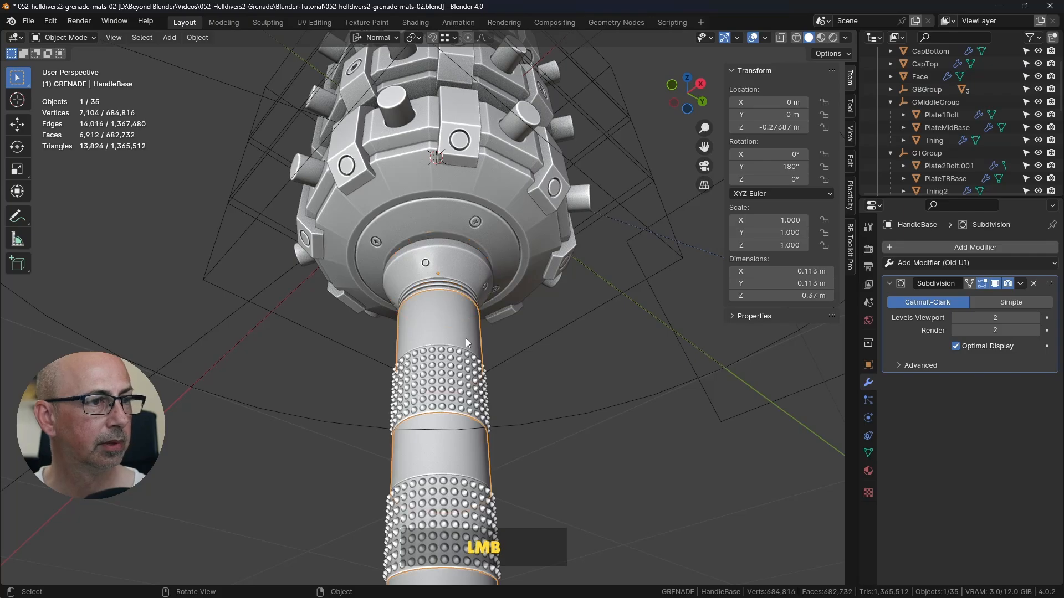
key(g)
right_click(304, 254)
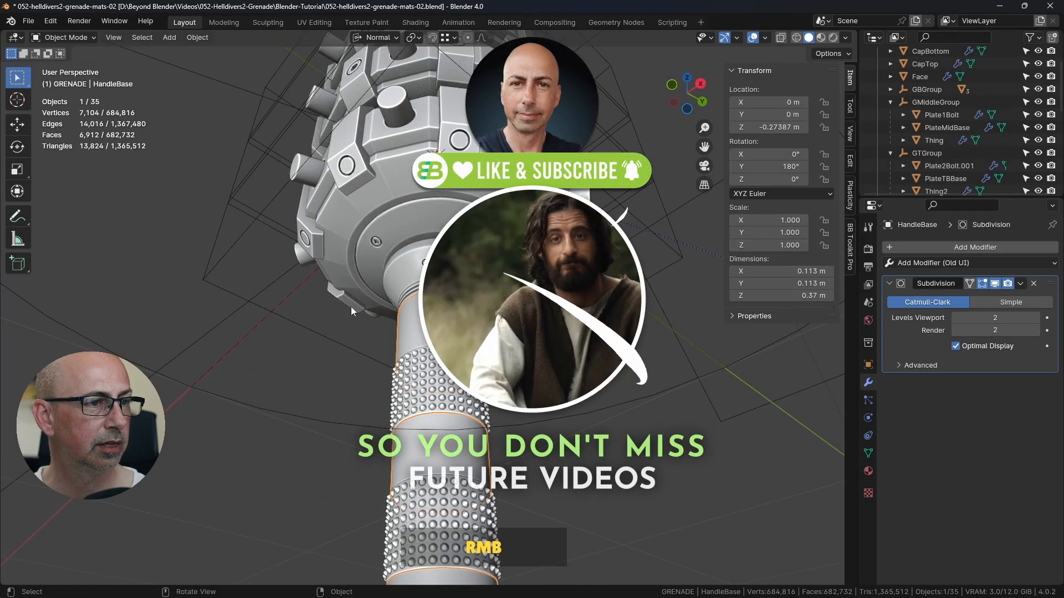
click(447, 382)
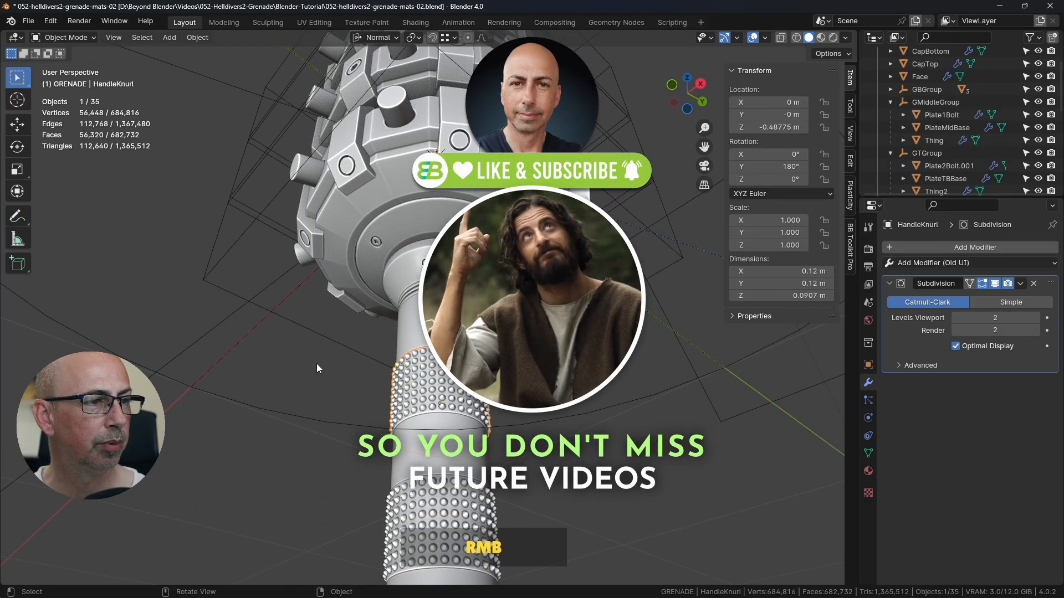
shift+middle_drag(488, 450, 522, 301)
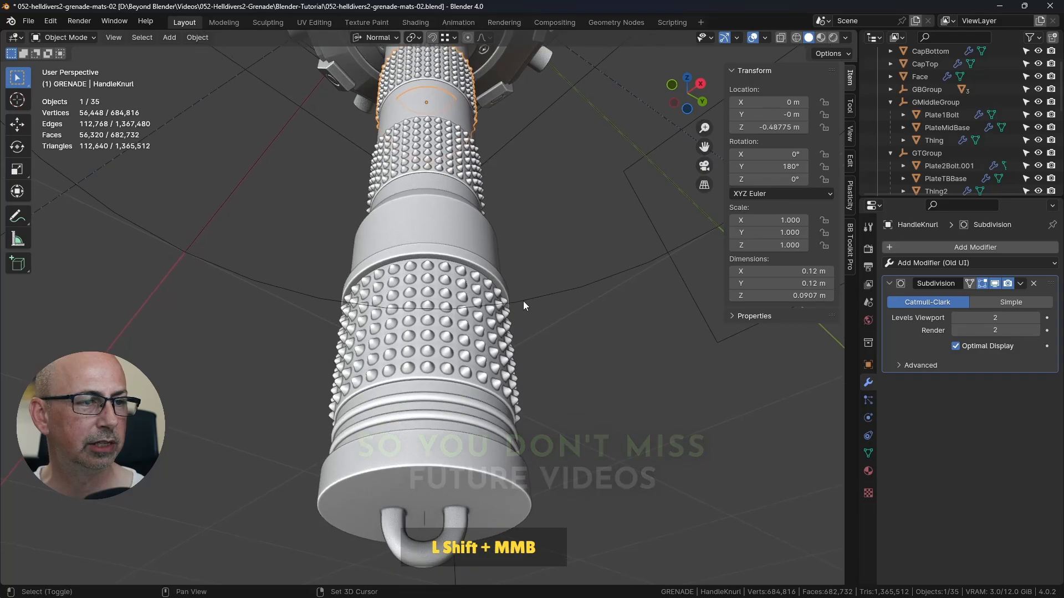
Step: Examine HandleB4 and HandleB3 at the handle's end with cancelled test moves, and view the complete grenade
click(454, 403)
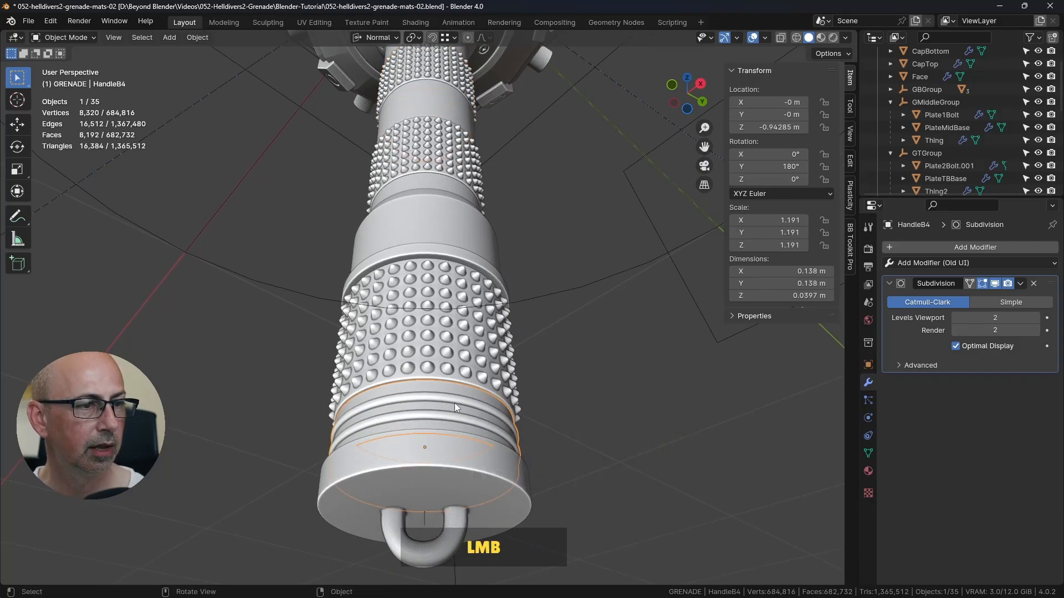
key(g)
right_click(615, 398)
click(474, 470)
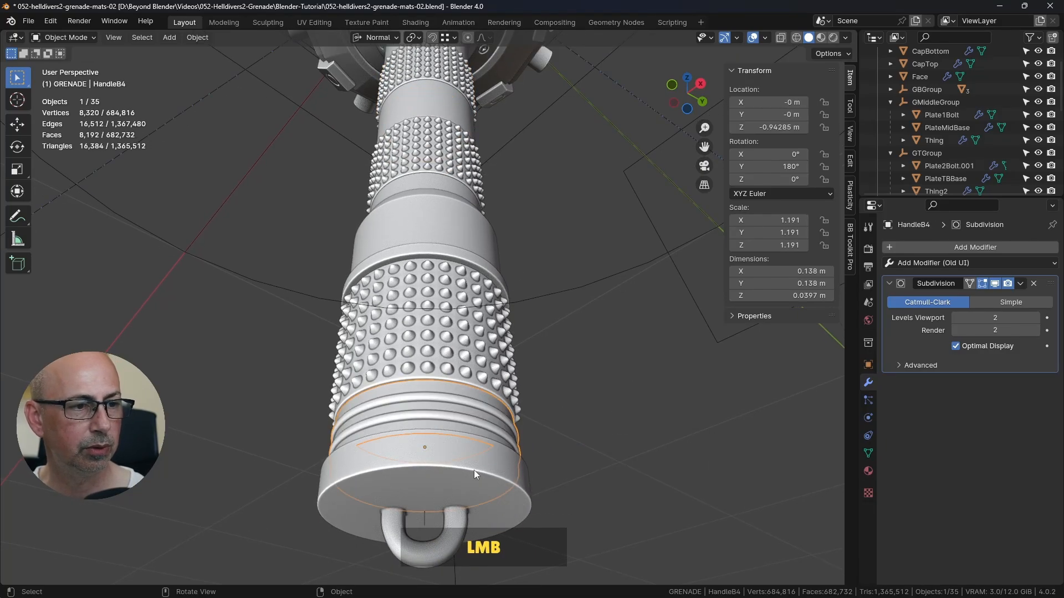
key(g)
right_click(630, 431)
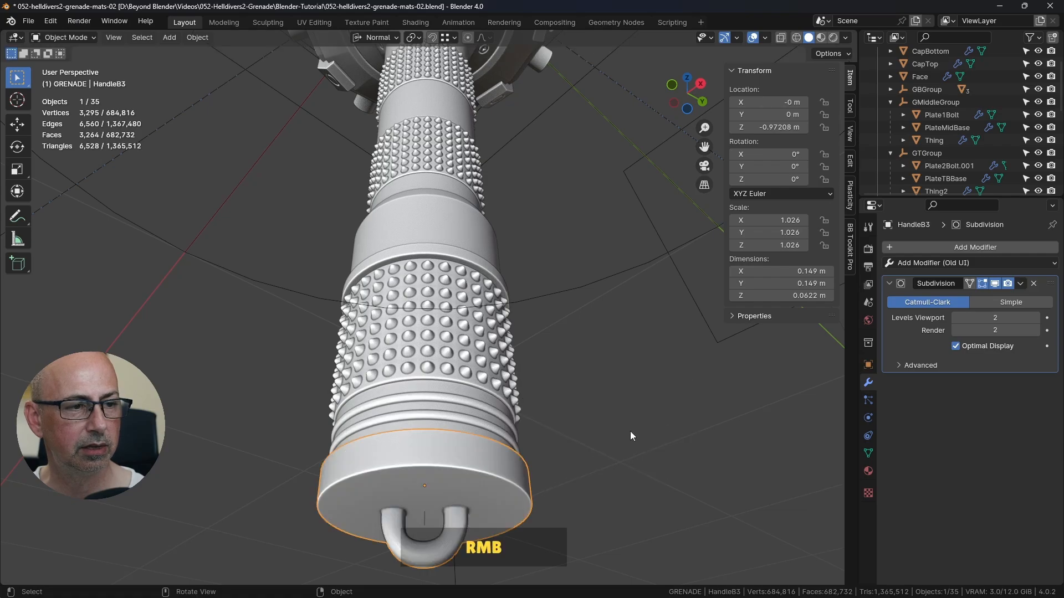
scroll(599, 461, down, 3)
middle_drag(601, 380, 591, 285)
scroll(563, 351, down, 3)
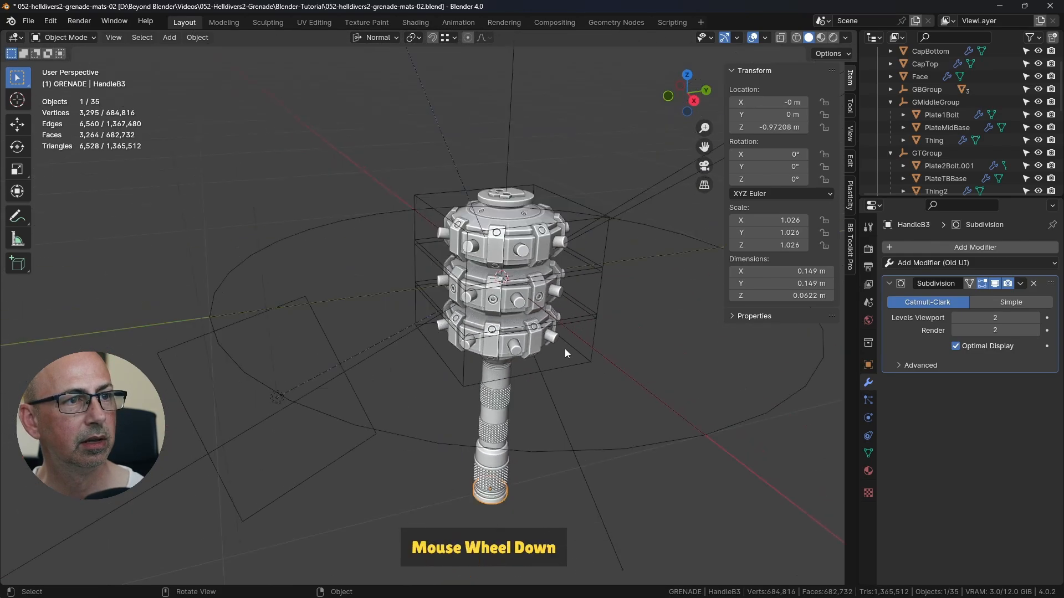
shift+middle_drag(563, 351, 567, 306)
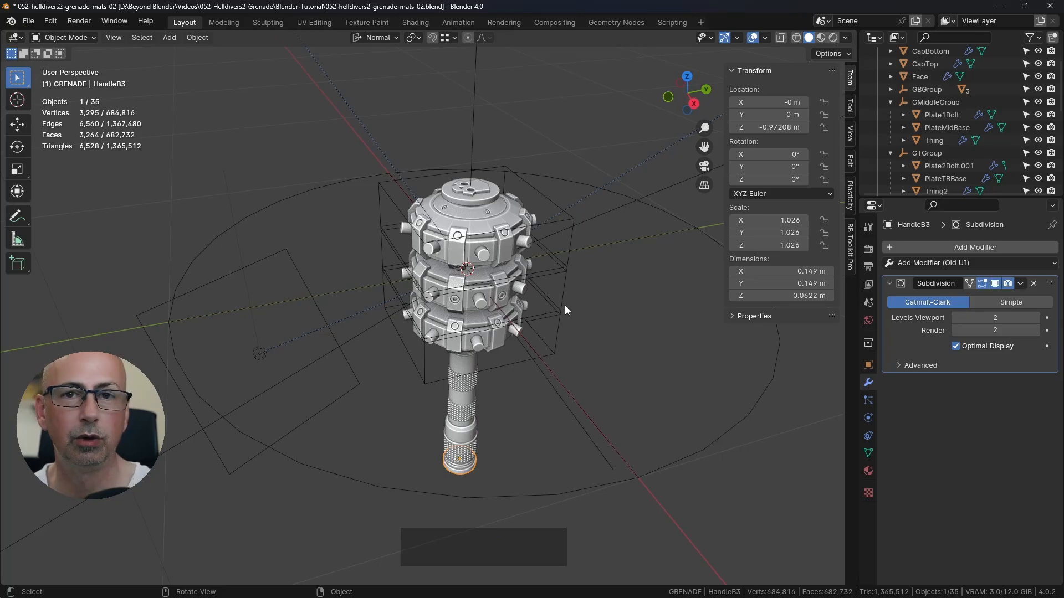